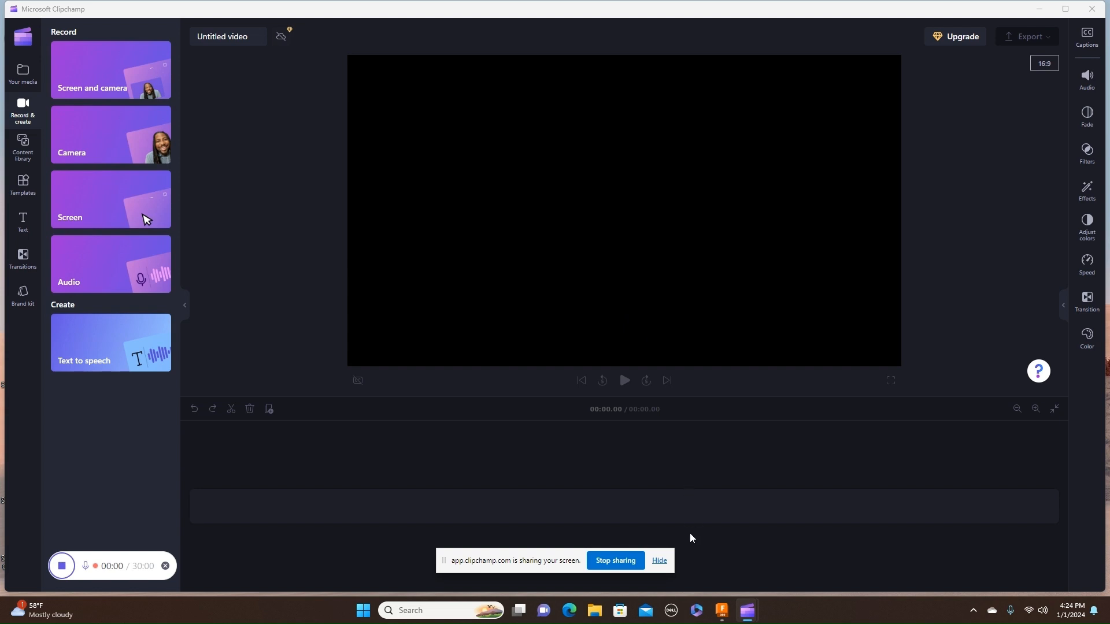
# Switch to Autodesk Fusion 360 and bring up the f-104 class v13 design
pyautogui.click(660, 560)
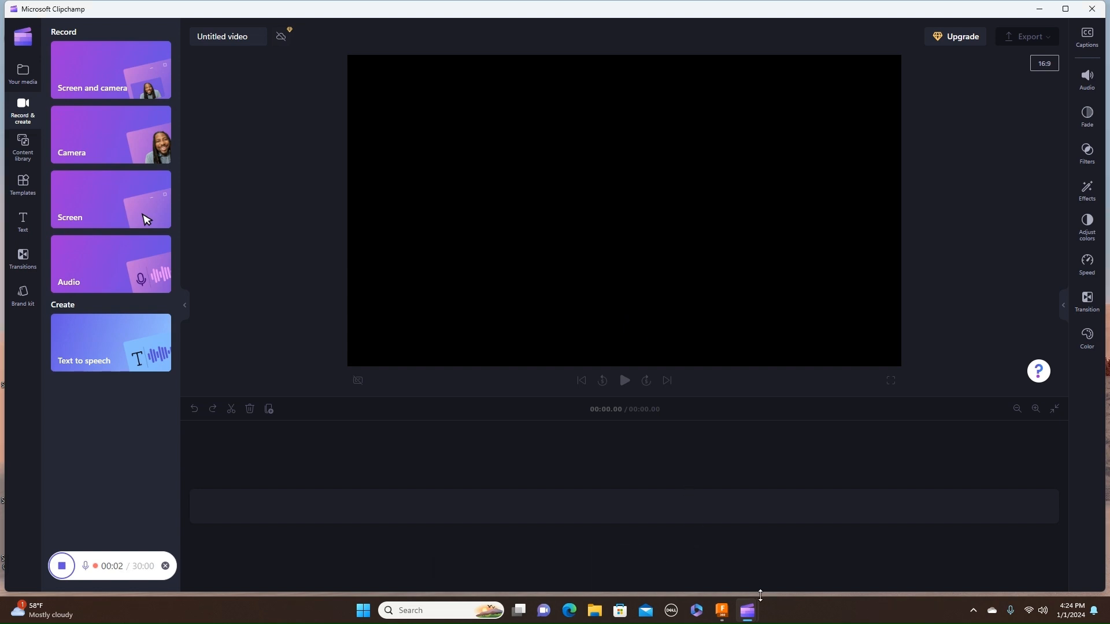
pyautogui.click(722, 612)
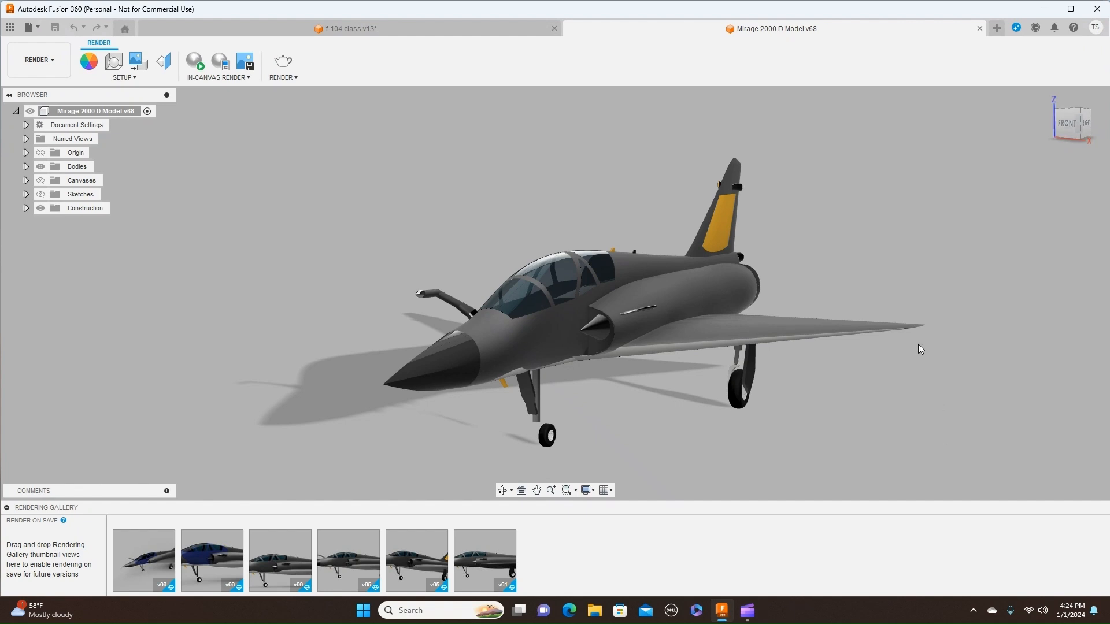
pyautogui.click(428, 26)
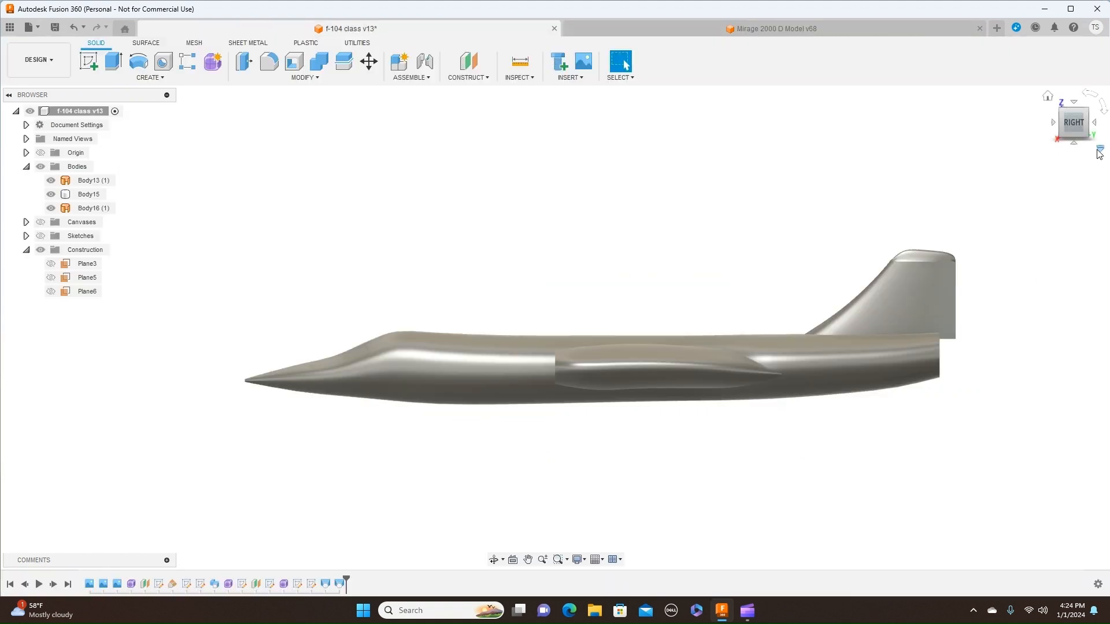
pyautogui.click(1063, 123)
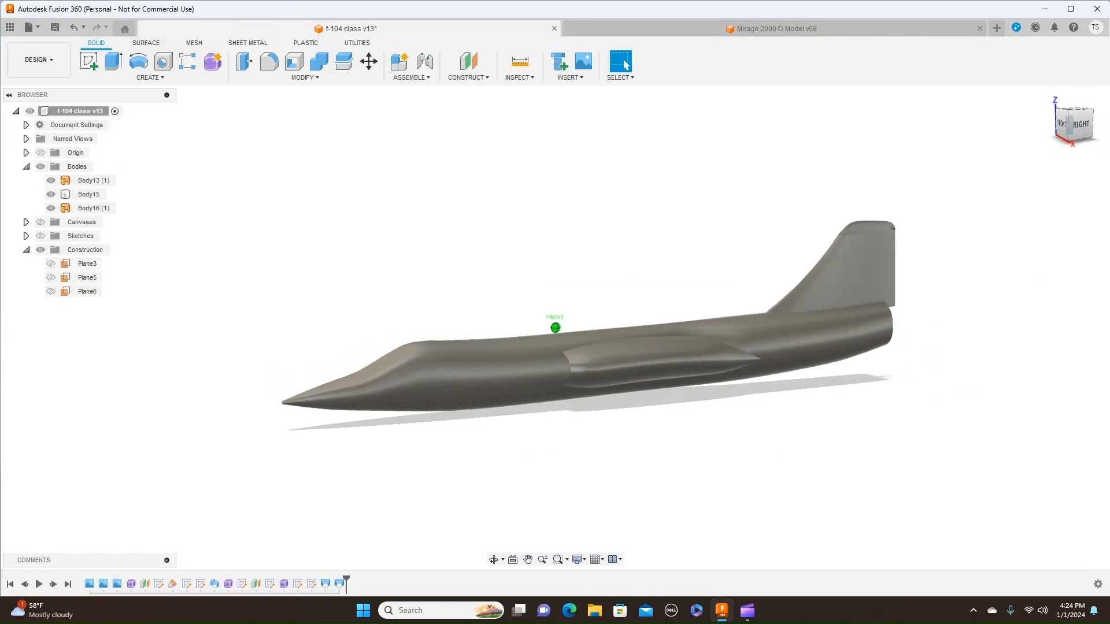
# Hide the fuselage Body13 and the tail fin Body15 to view the side intake Body16 on its own
pyautogui.click(634, 360)
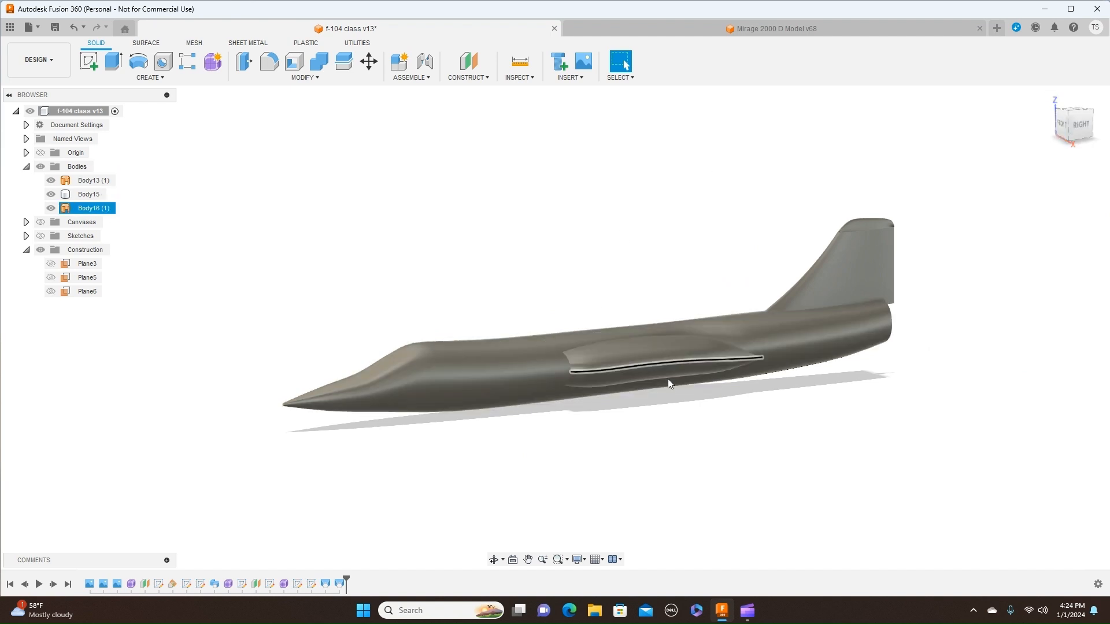
pyautogui.click(460, 379)
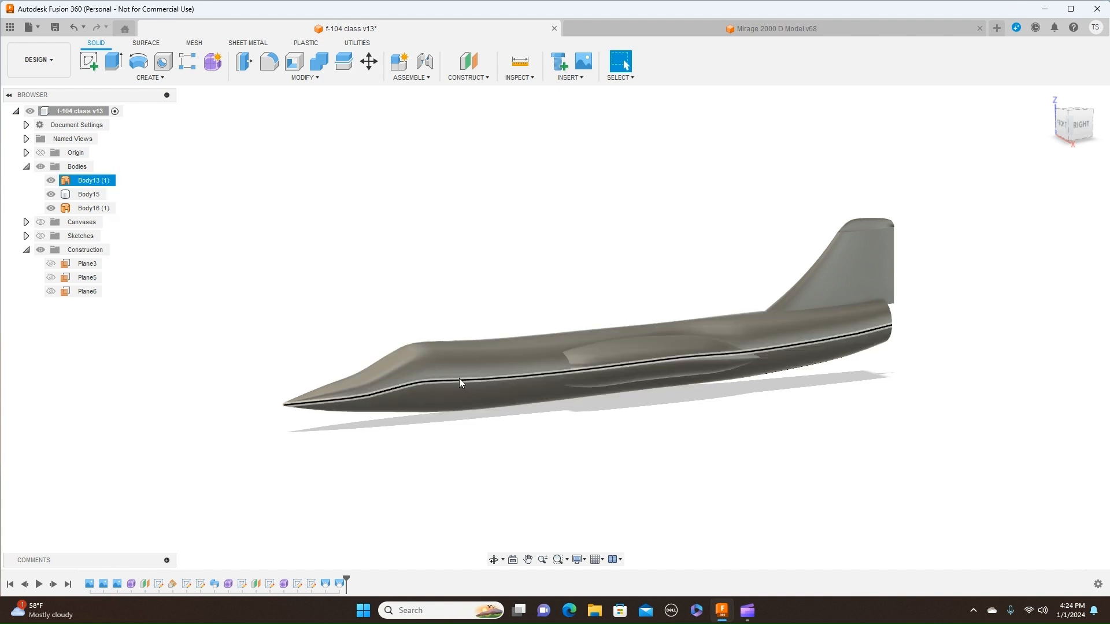
pyautogui.click(51, 181)
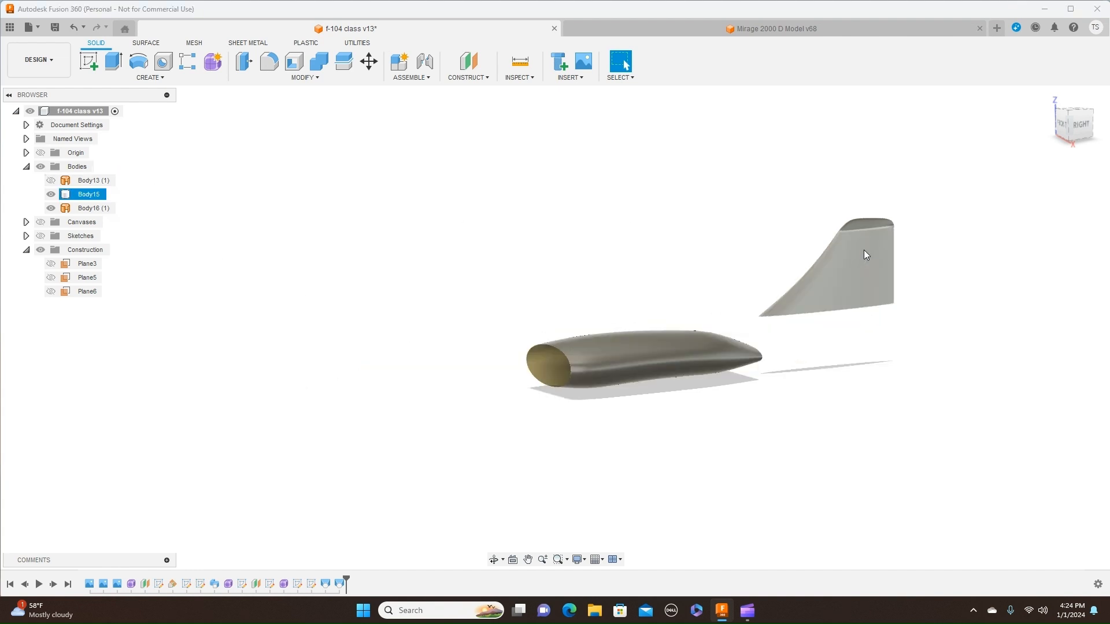
pyautogui.click(52, 195)
pyautogui.click(72, 208)
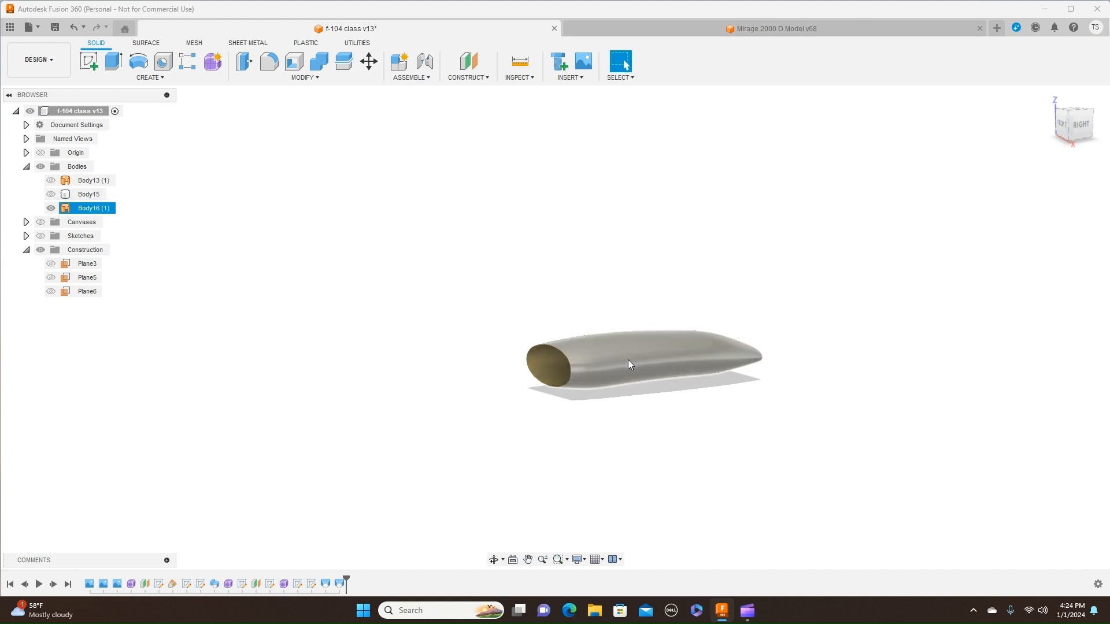
pyautogui.click(683, 315)
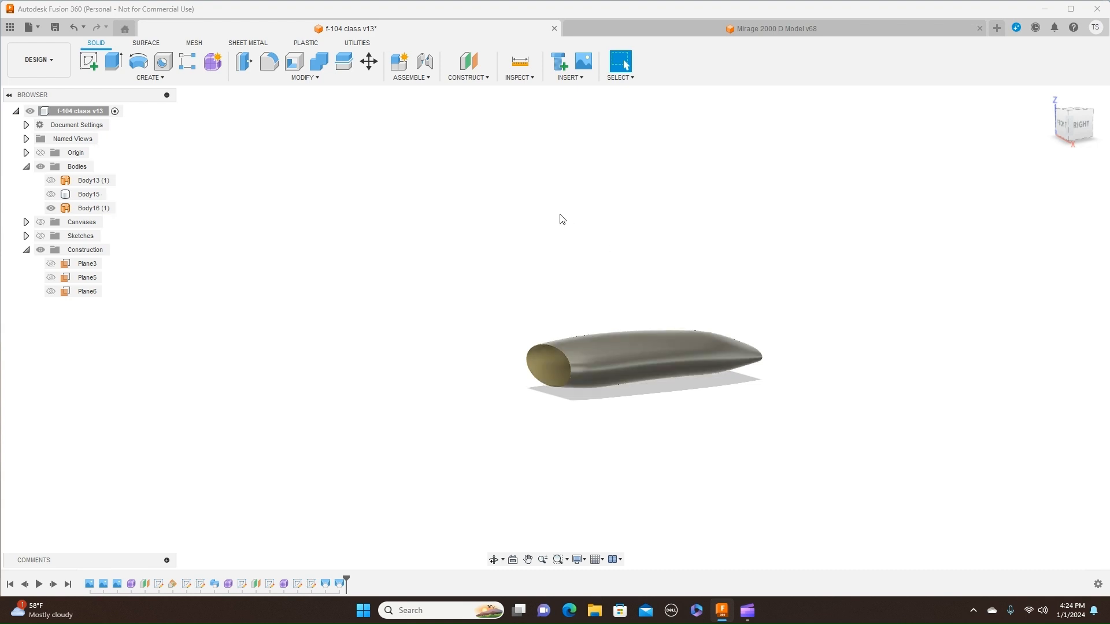
# Close the Mirage 2000 D Model document and show Body13 and Body15 again, seen from the right side
pyautogui.click(704, 29)
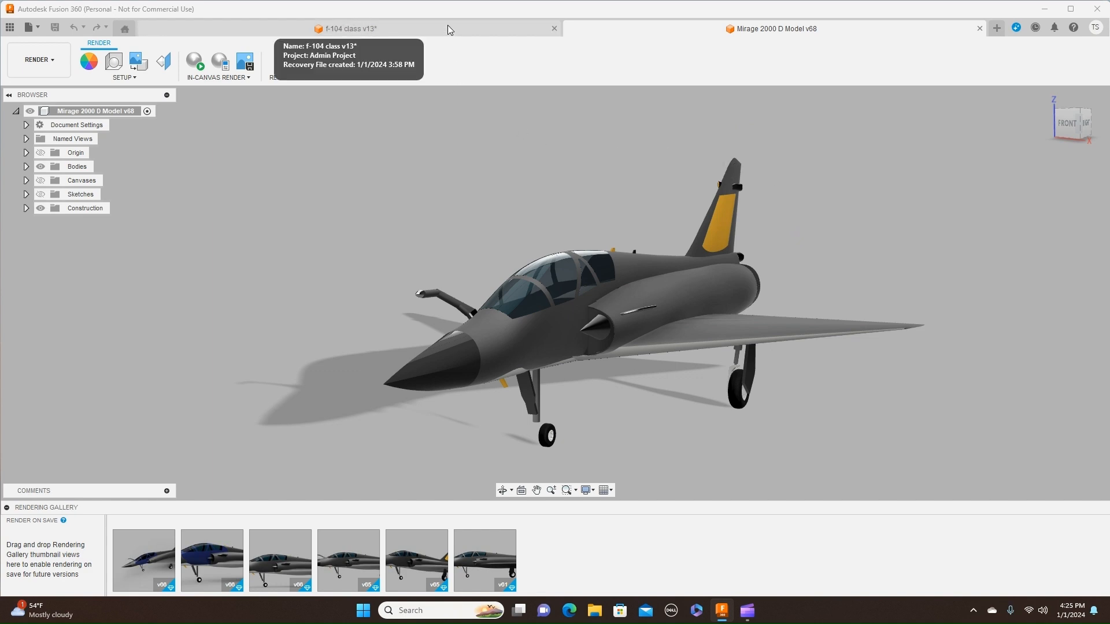
pyautogui.click(978, 28)
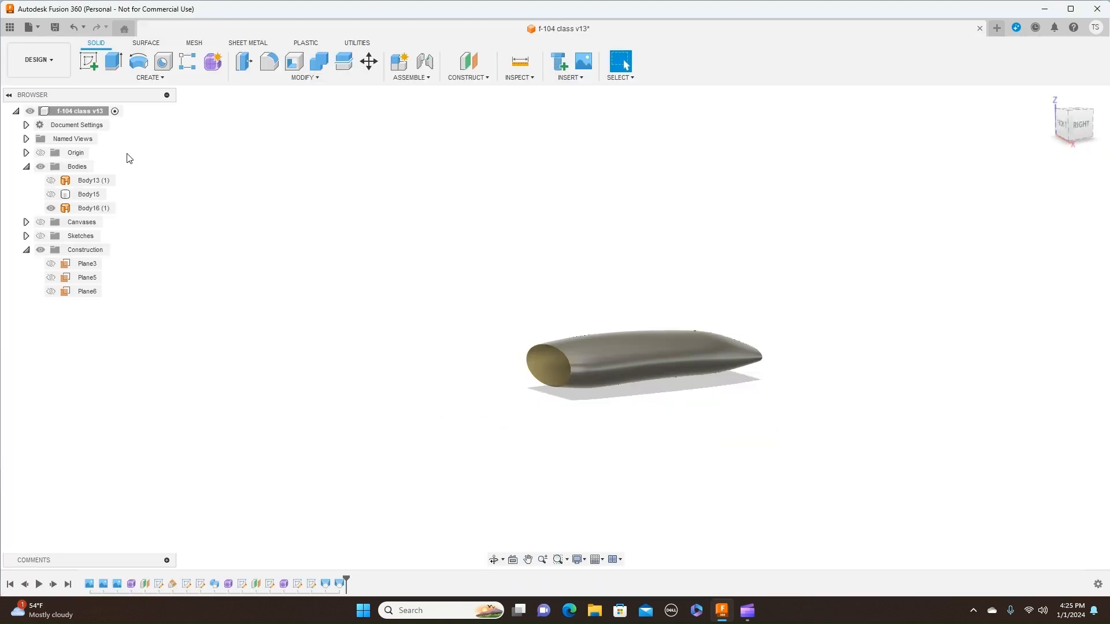
pyautogui.click(51, 183)
pyautogui.click(51, 181)
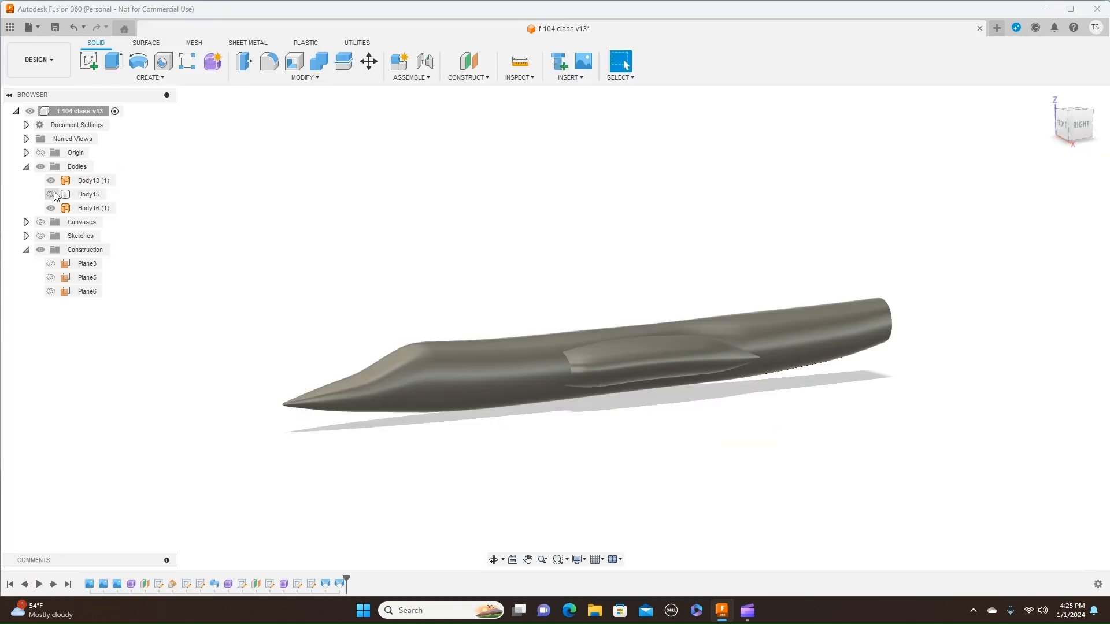
pyautogui.click(51, 194)
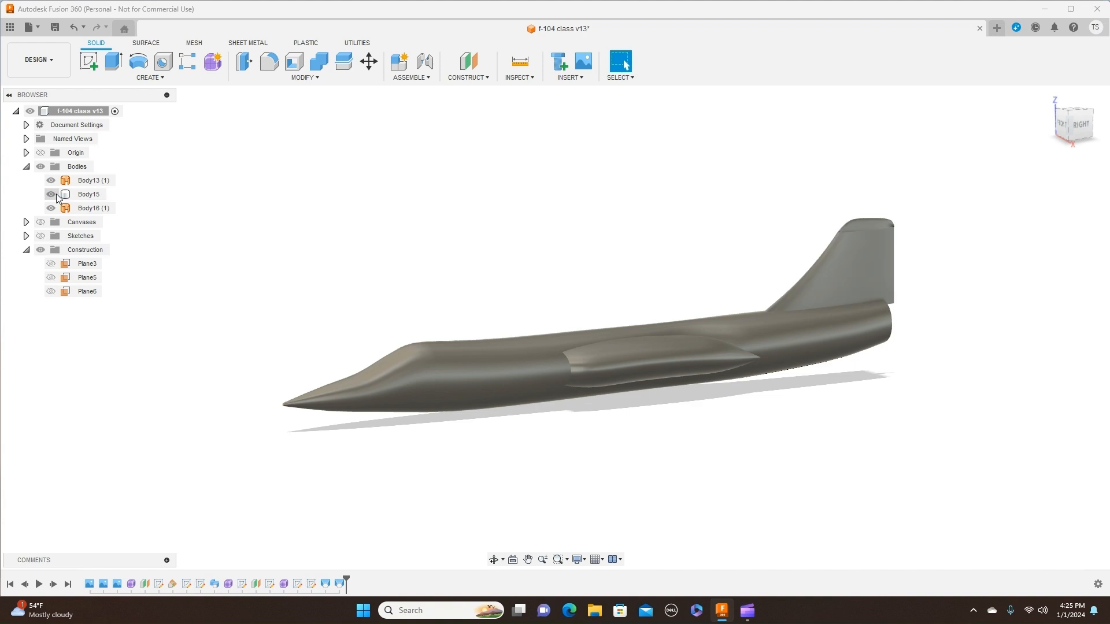
pyautogui.click(1073, 123)
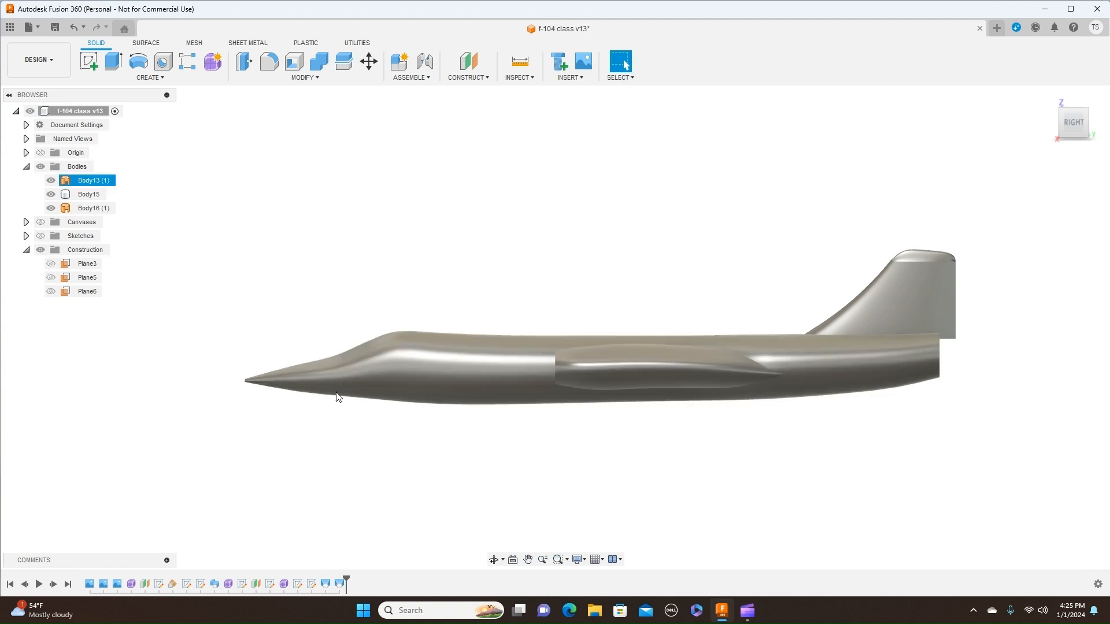
# Open the fuselage's form feature for editing and select the edge loop around the opening at the nose tip
pyautogui.rightClick(132, 585)
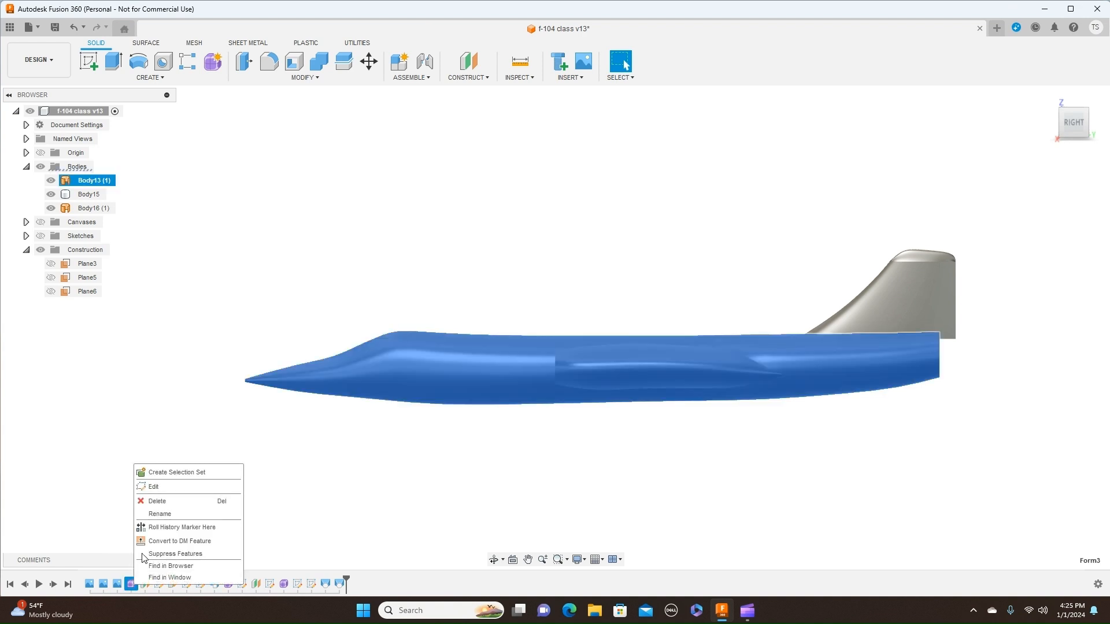
pyautogui.click(162, 488)
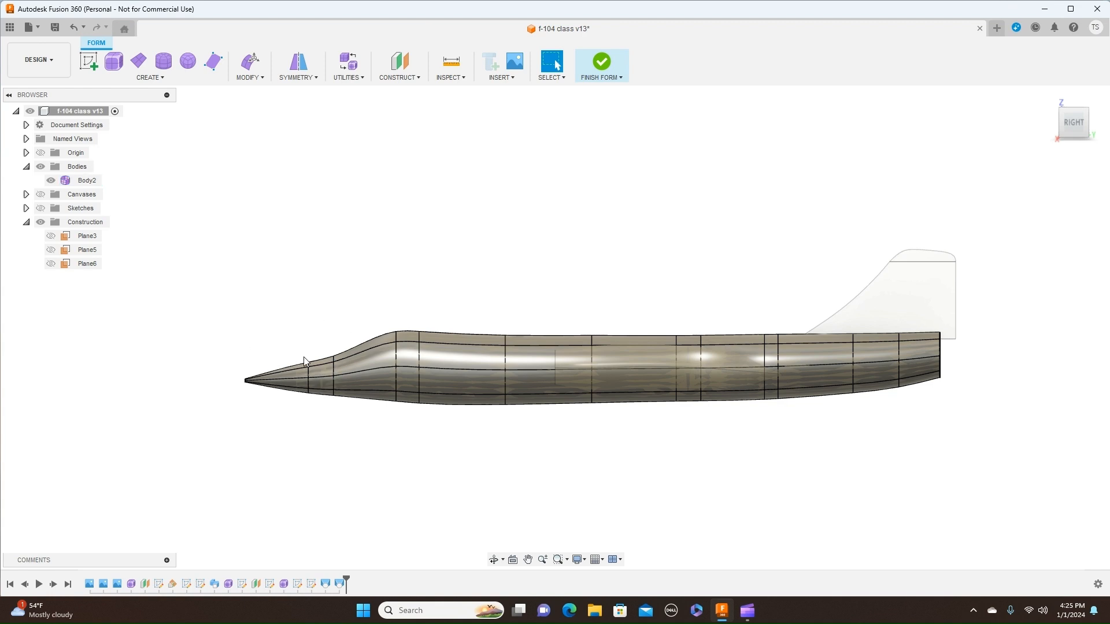
pyautogui.click(1062, 127)
pyautogui.moveTo(624, 200); pyautogui.dragTo(787, 152, button='middle')
pyautogui.scroll(1, 611, 214)
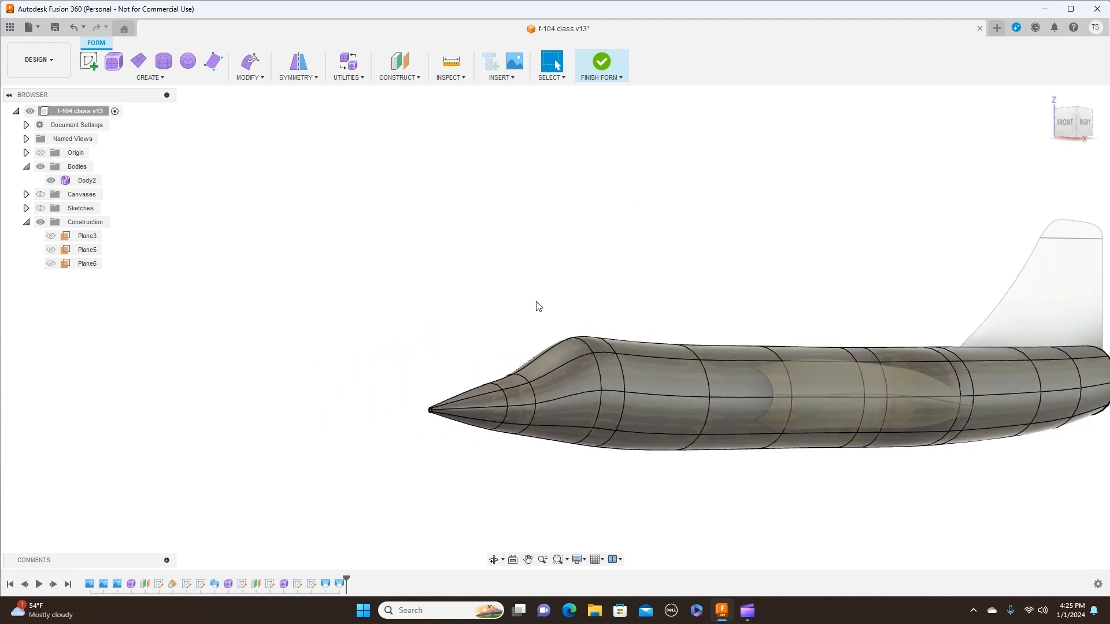
pyautogui.scroll(2, 539, 307)
pyautogui.scroll(1, 373, 466)
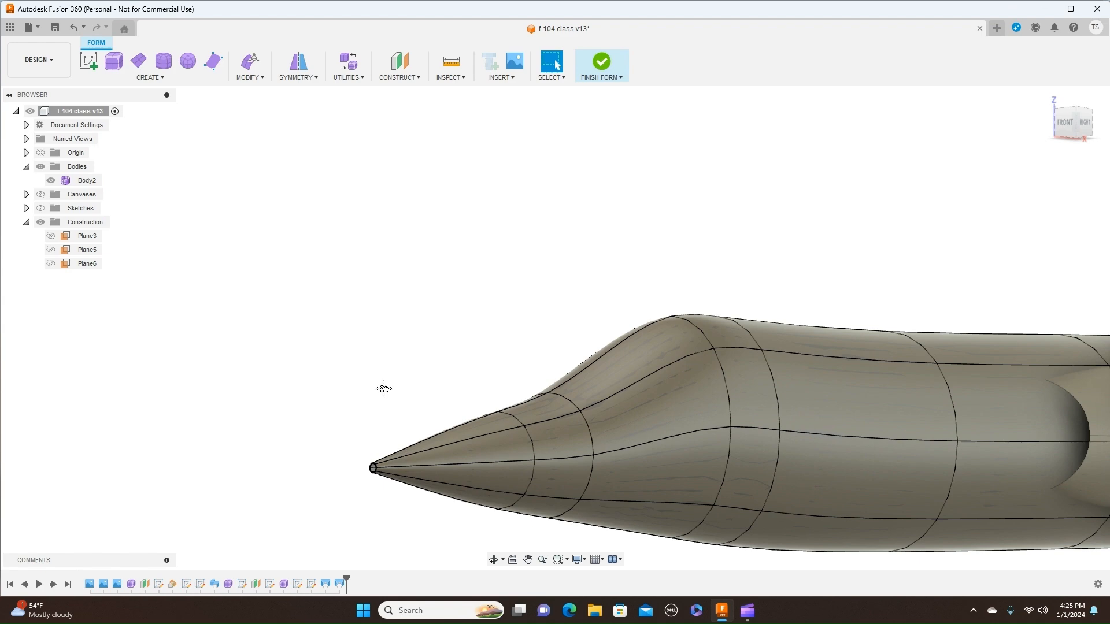
pyautogui.moveTo(383, 389); pyautogui.dragTo(399, 237, button='middle')
pyautogui.scroll(2, 399, 238)
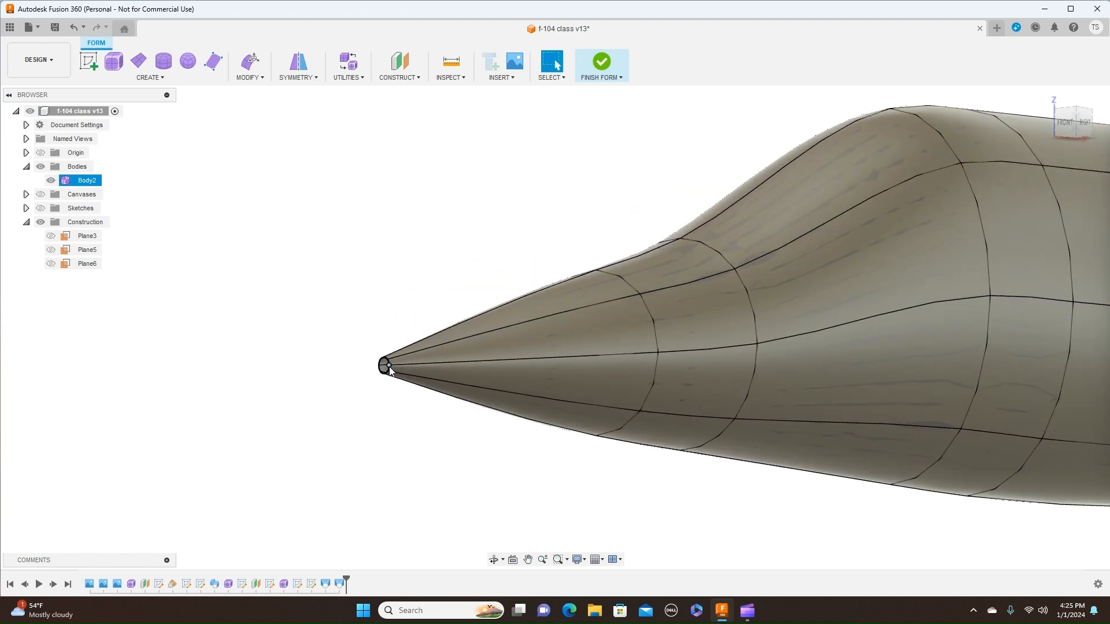
pyautogui.scroll(2, 389, 370)
pyautogui.doubleClick(391, 368)
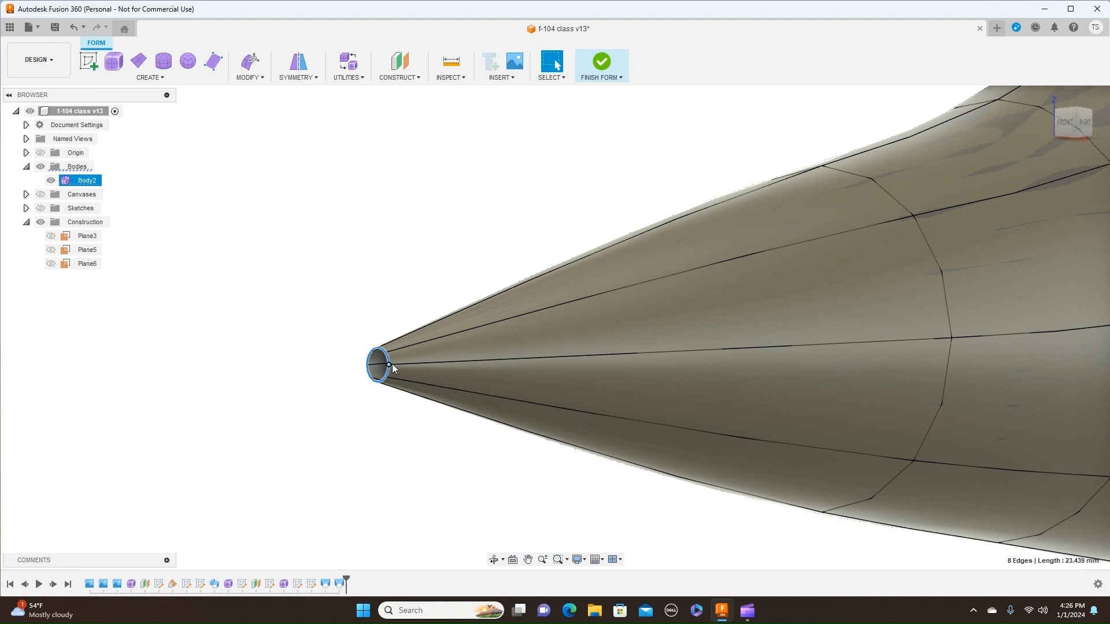
# Examine the nose and fuselage form from the right side and finish the form edit
pyautogui.click(1085, 123)
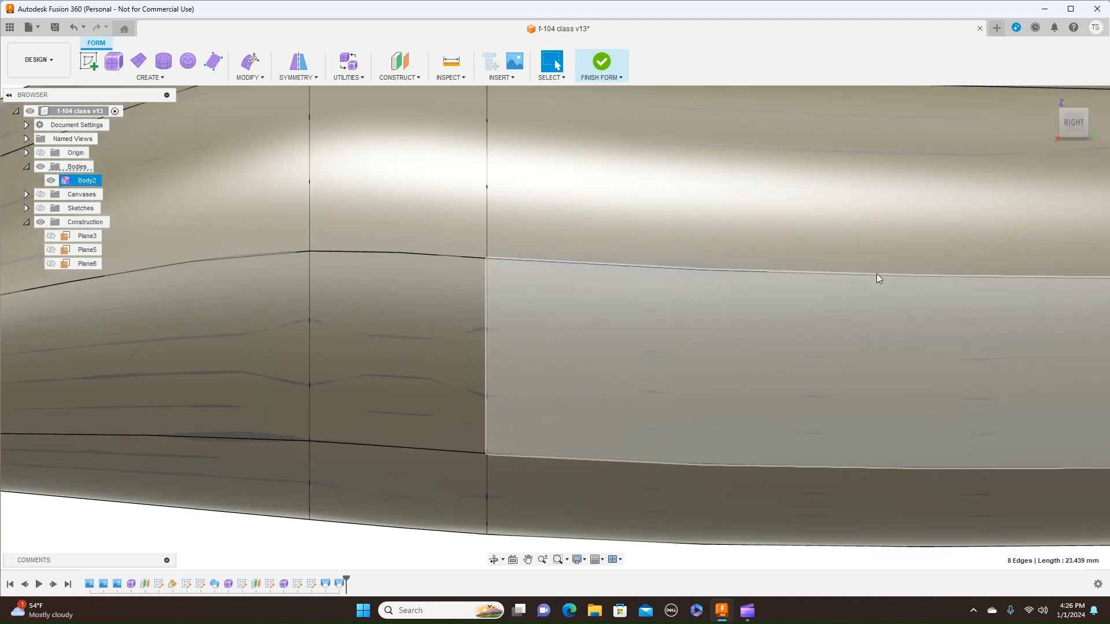
pyautogui.scroll(-2, 879, 272)
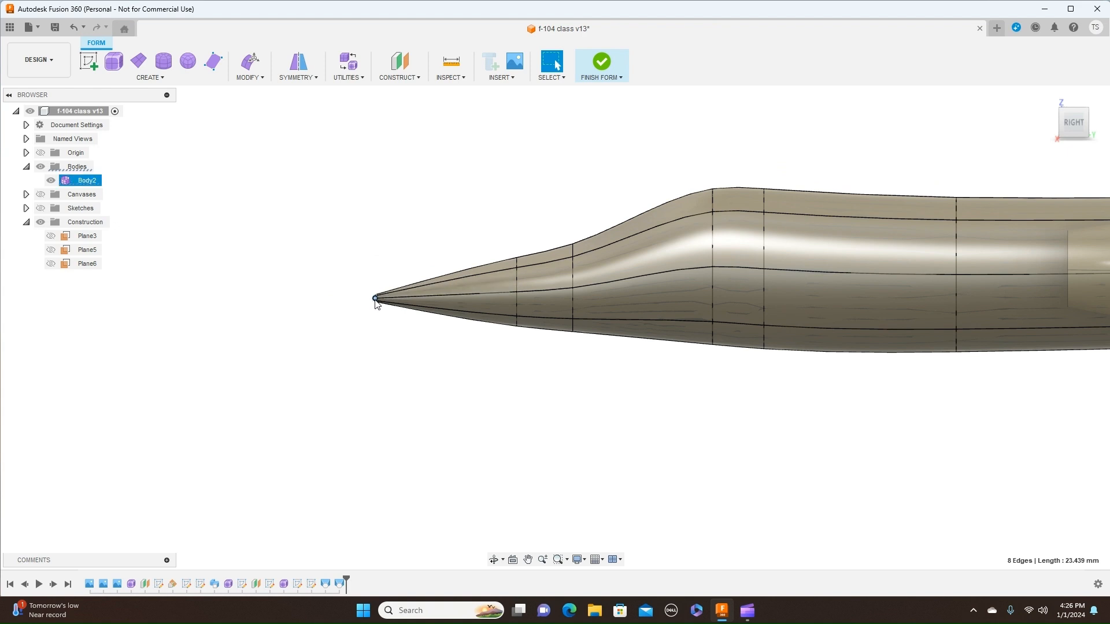
pyautogui.click(376, 300)
pyautogui.scroll(-1, 496, 382)
pyautogui.moveTo(685, 413); pyautogui.dragTo(534, 408, button='middle')
pyautogui.scroll(-1, 529, 409)
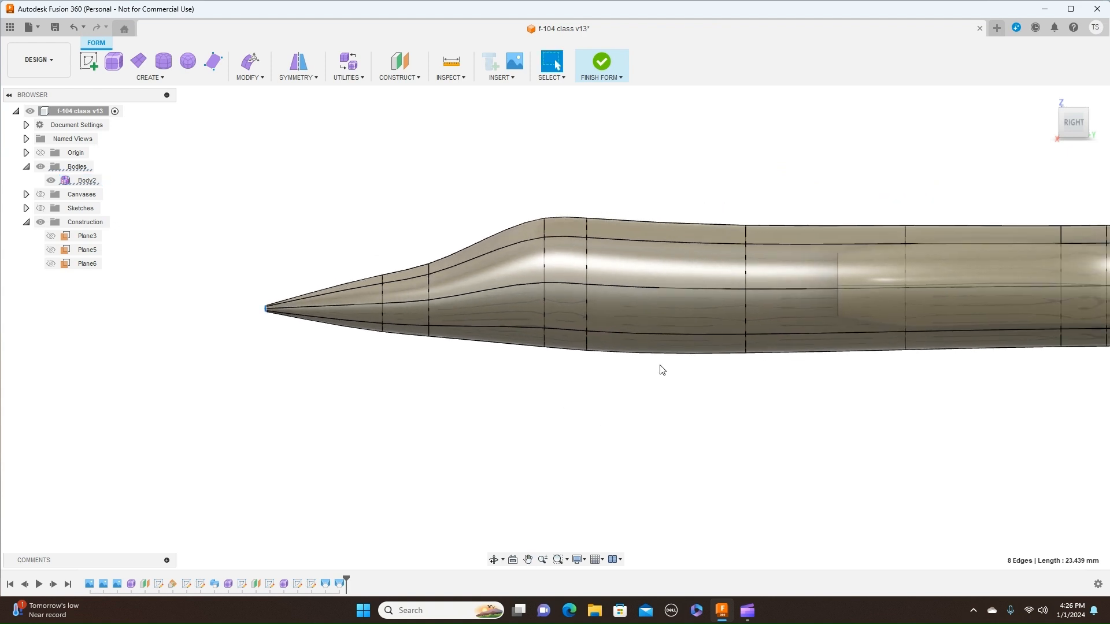
pyautogui.click(621, 78)
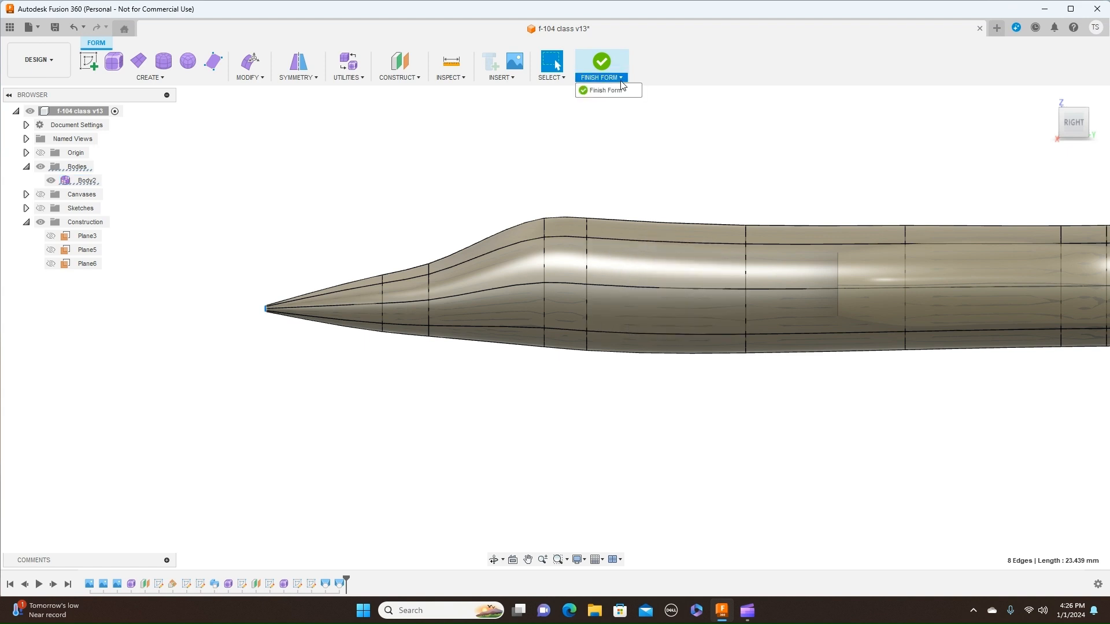
pyautogui.click(605, 90)
pyautogui.scroll(-2, 1005, 433)
pyautogui.moveTo(1006, 428); pyautogui.dragTo(678, 422, button='middle')
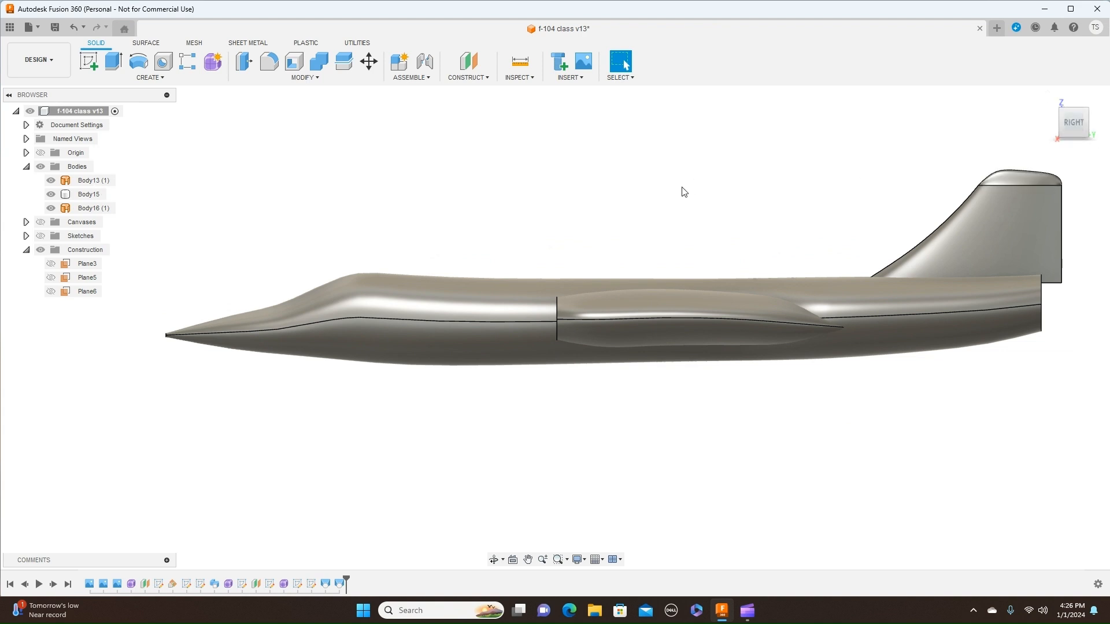
# Hide the side intake Body16 and tail fin Body15, and show the reference canvases behind the fuselage
pyautogui.click(645, 312)
pyautogui.click(51, 208)
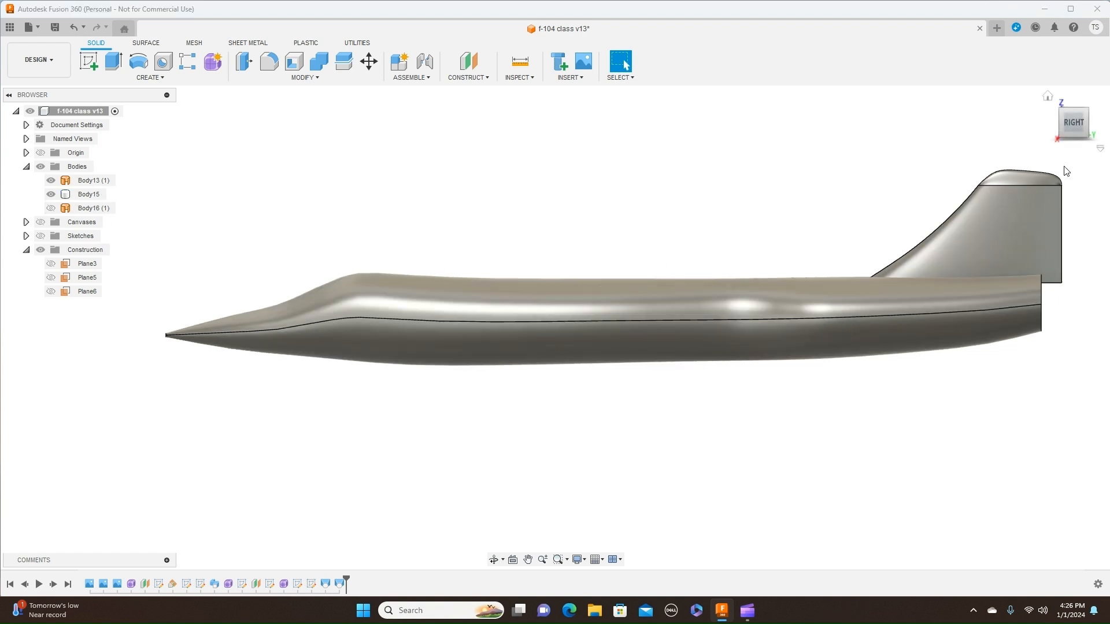
pyautogui.click(51, 194)
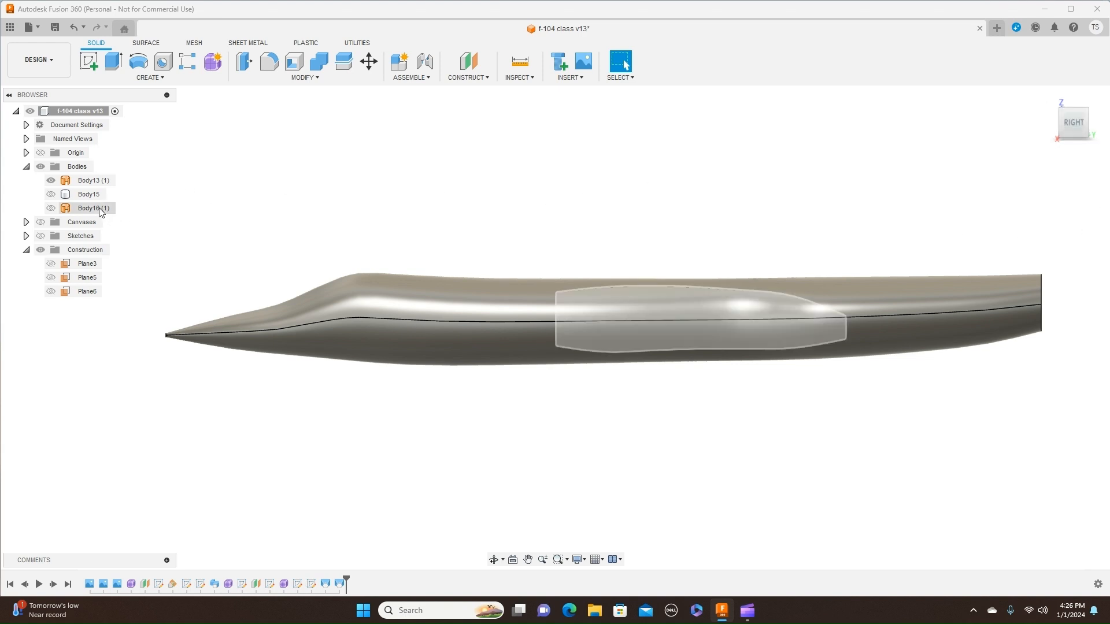
pyautogui.click(40, 223)
pyautogui.click(611, 296)
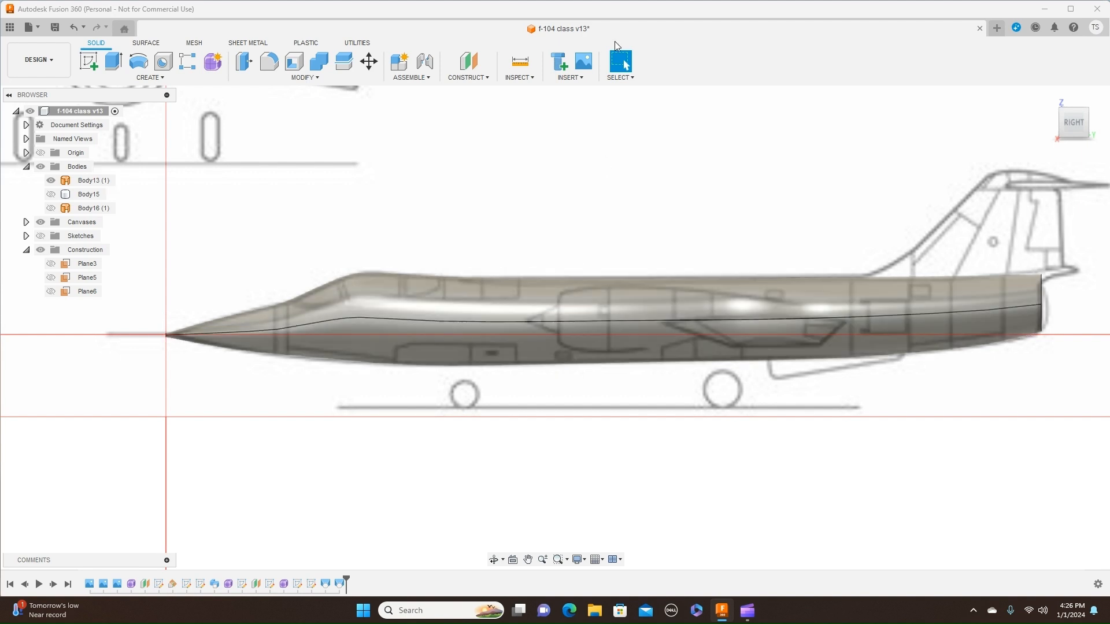
# Try an offset construction plane 830 mm from the XZ plane, at the front edge of the side intake
pyautogui.click(487, 79)
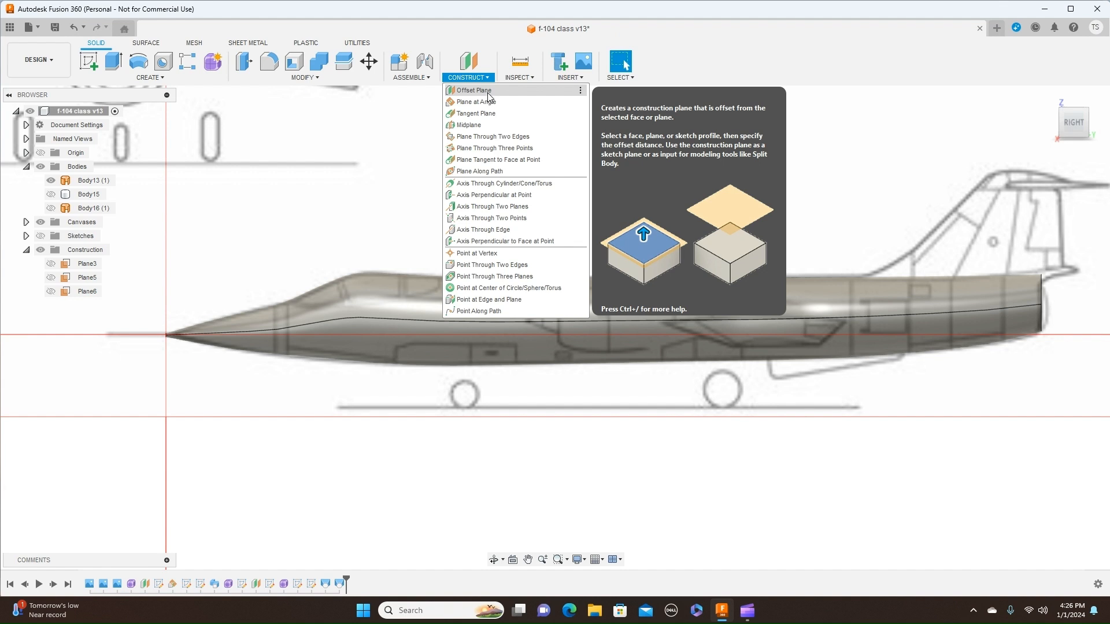
pyautogui.click(474, 91)
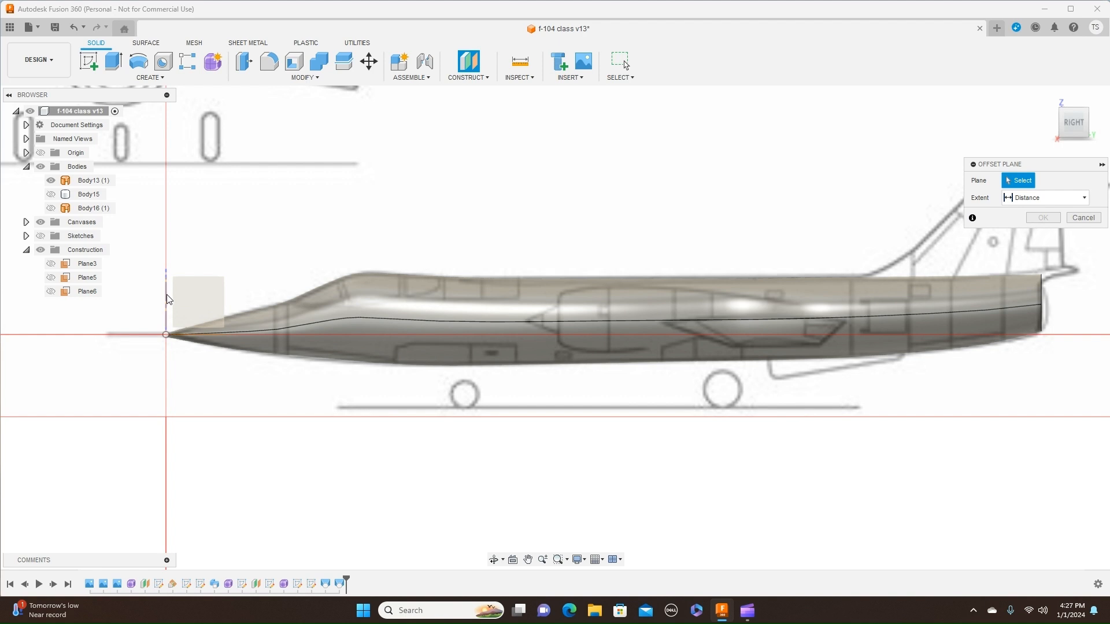
pyautogui.moveTo(243, 263); pyautogui.dragTo(373, 244, button='middle')
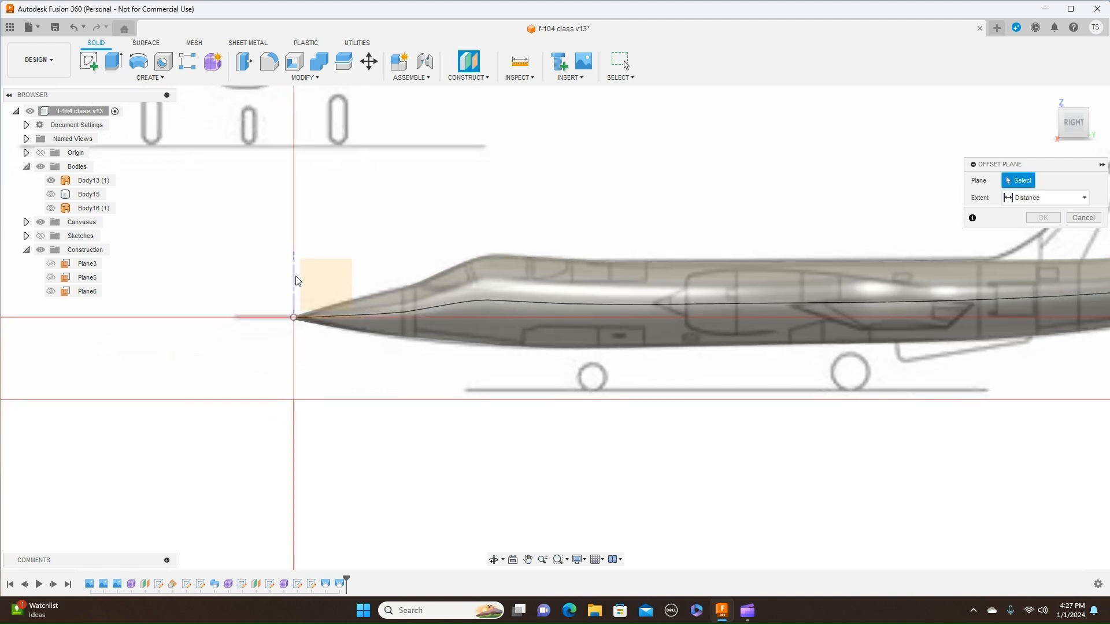
pyautogui.click(299, 308)
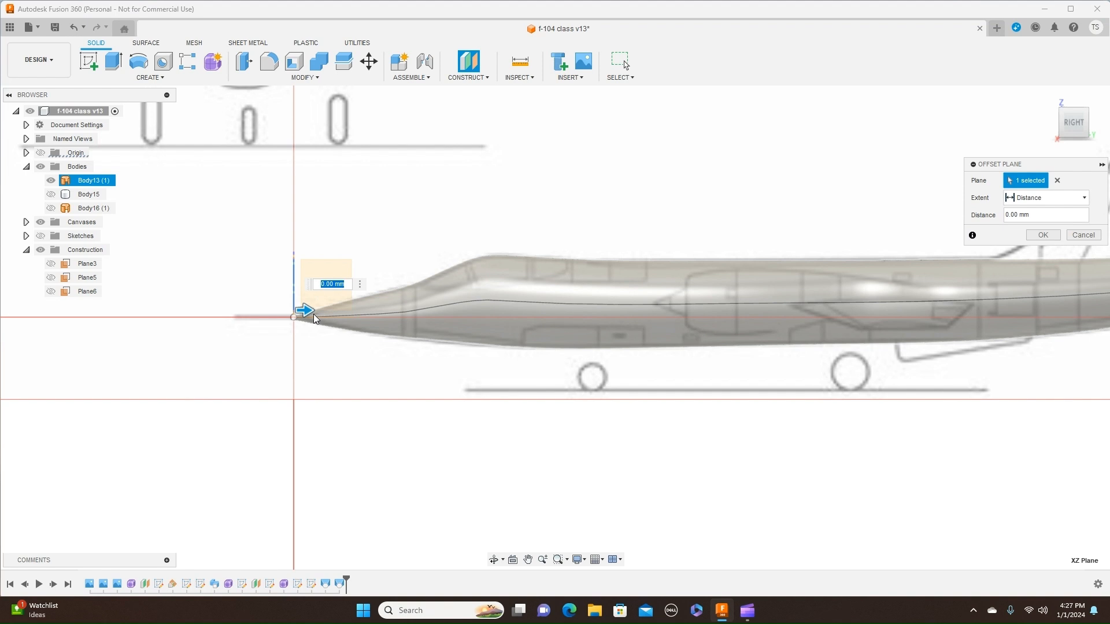
pyautogui.moveTo(305, 311); pyautogui.dragTo(681, 340)
pyautogui.scroll(5, 715, 383)
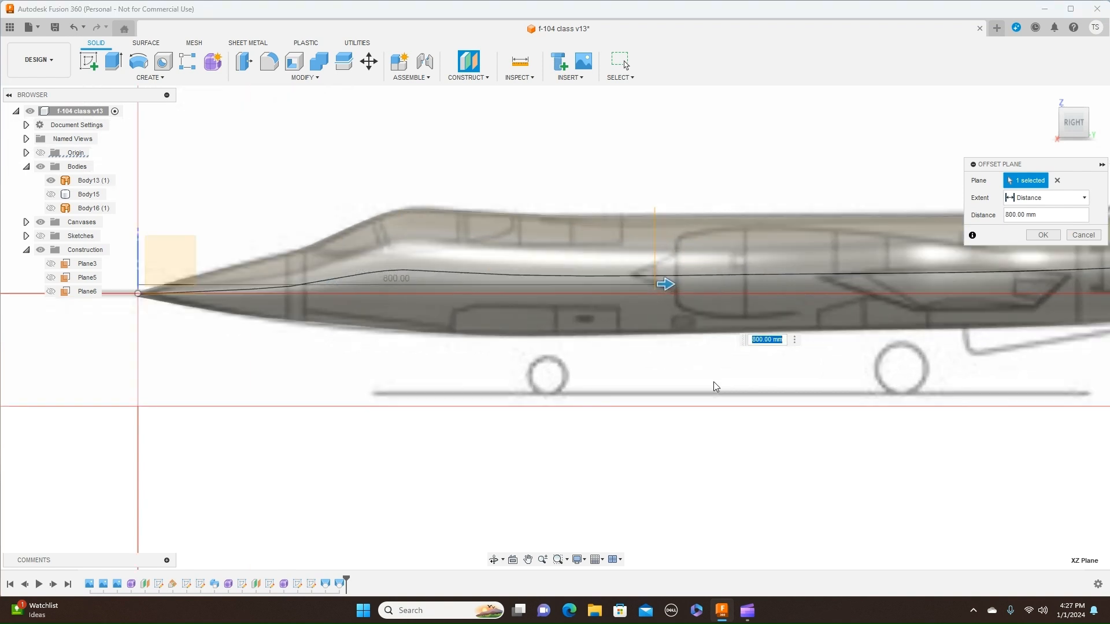
pyautogui.moveTo(718, 390); pyautogui.dragTo(644, 465, button='middle')
pyautogui.moveTo(571, 322); pyautogui.dragTo(600, 323)
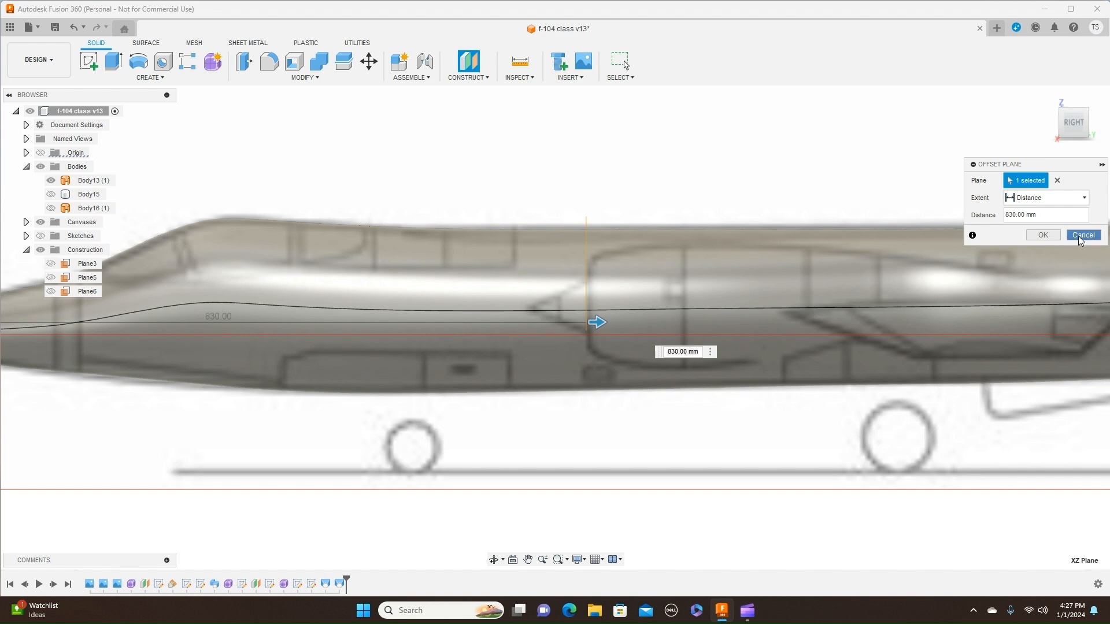
pyautogui.click(1080, 239)
pyautogui.scroll(-5, 875, 250)
pyautogui.press('Escape')
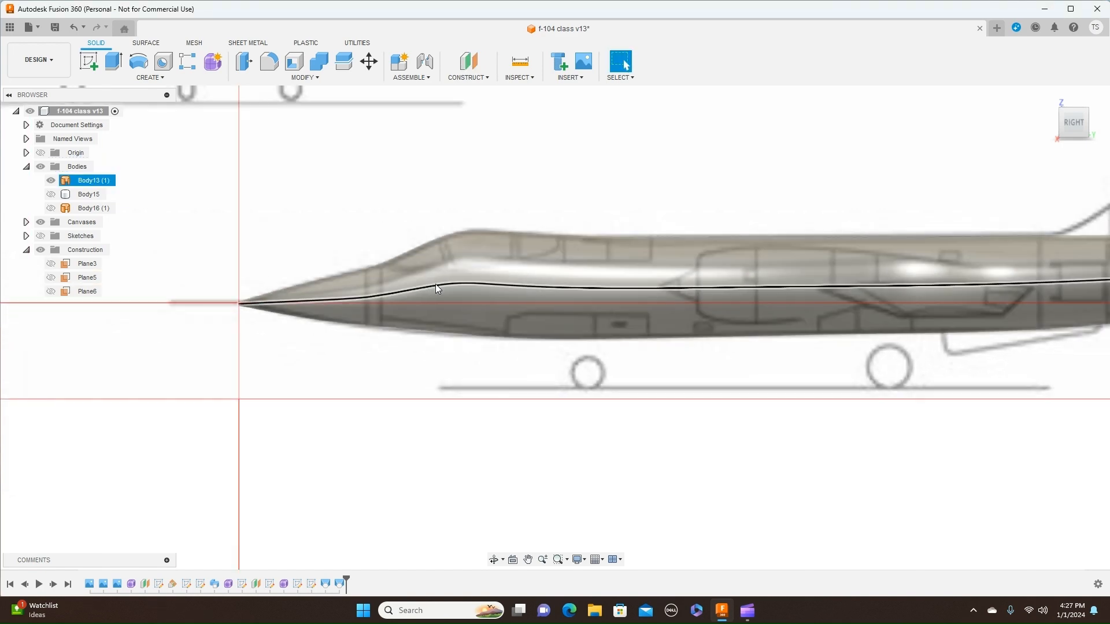
# Show the construction plane Plane6 at the front edge of the side intake and start a new form
pyautogui.click(51, 291)
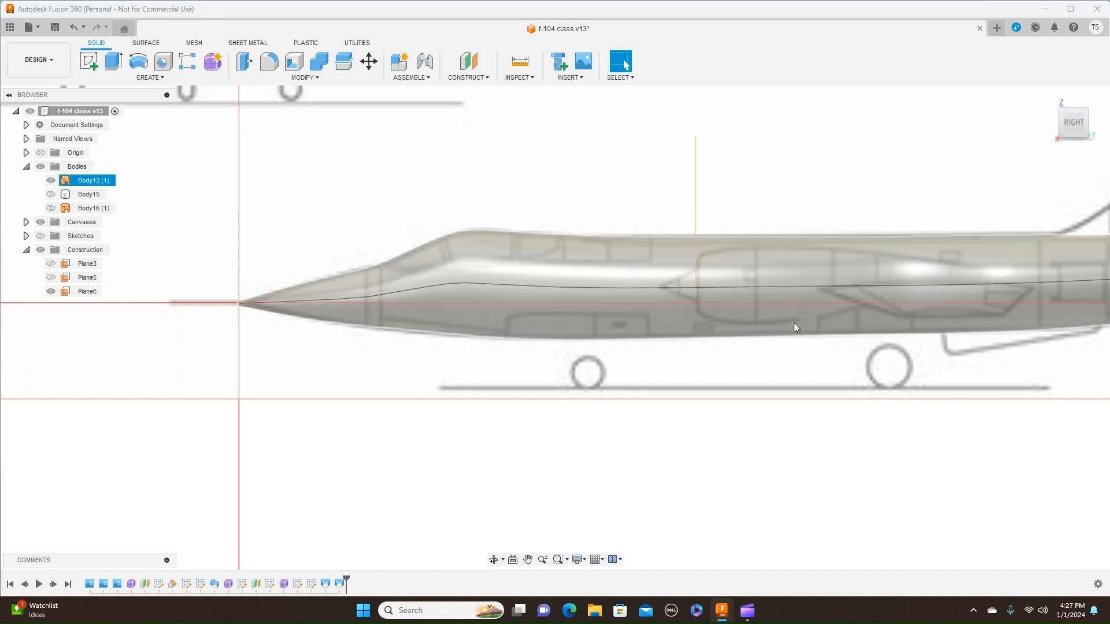
pyautogui.moveTo(801, 364); pyautogui.dragTo(759, 431, button='middle')
pyautogui.scroll(-2, 792, 188)
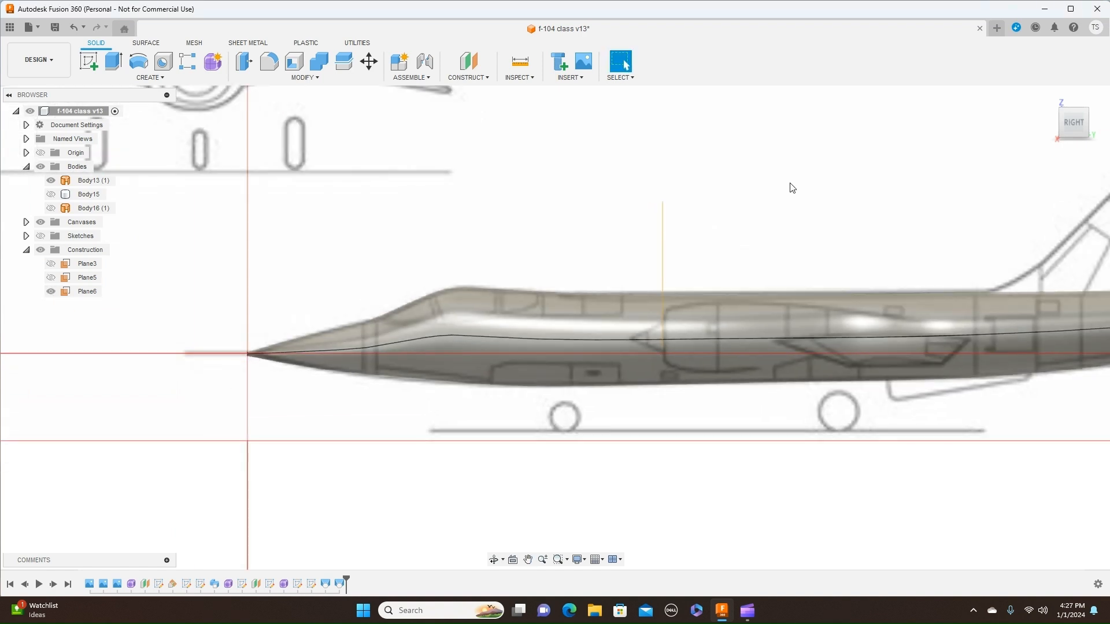
pyautogui.click(213, 65)
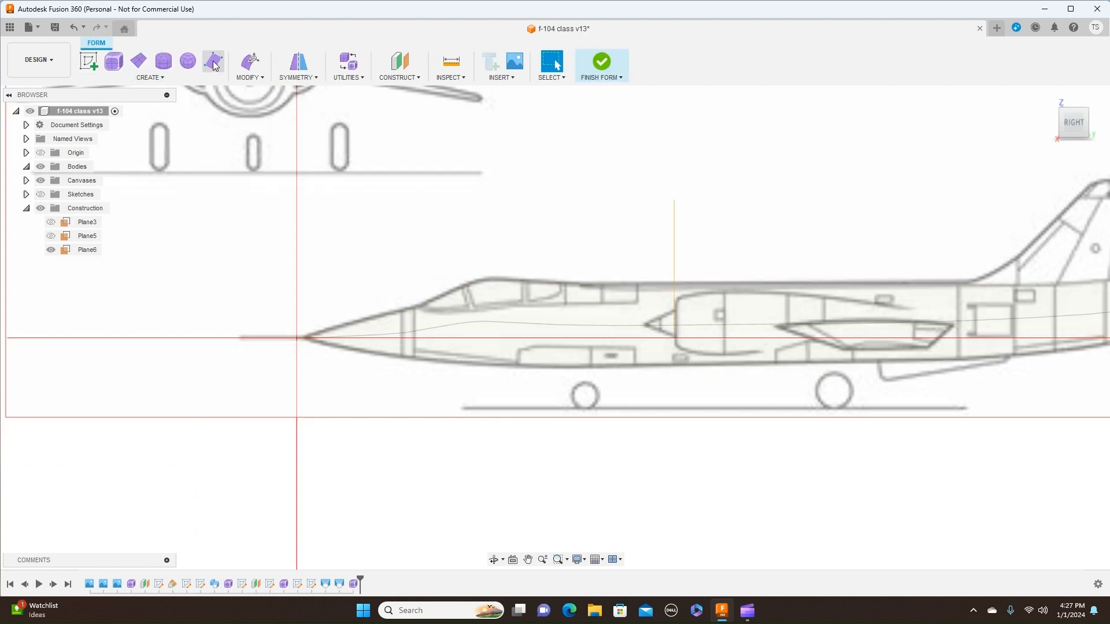
# Examine Plane6 against the side and front reference canvases, ending in the front view of the fuselage
pyautogui.click(675, 243)
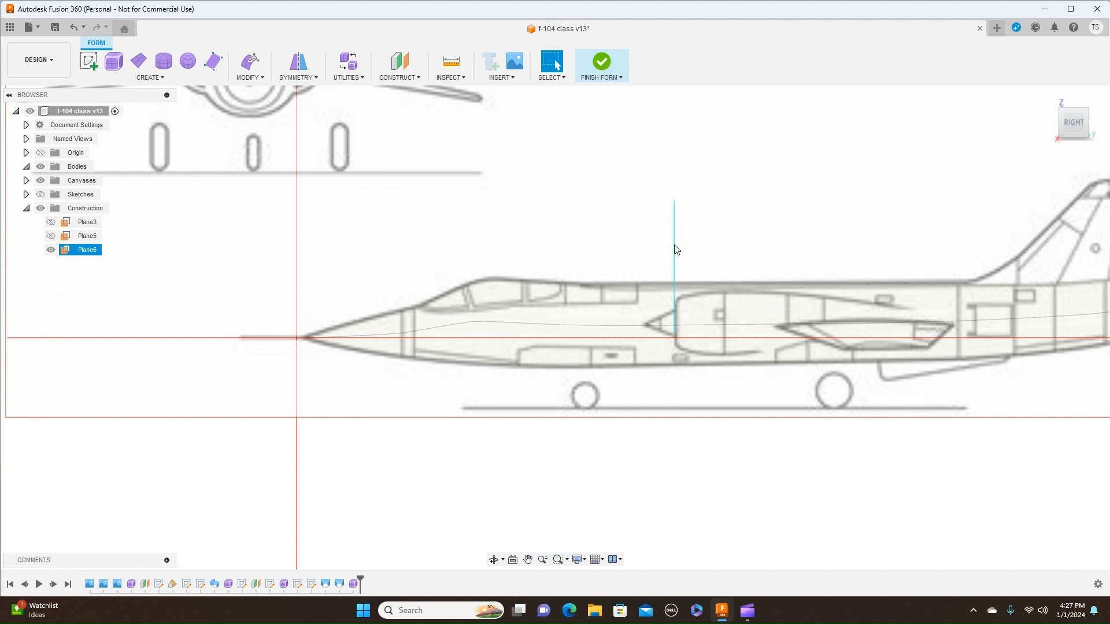
pyautogui.click(1053, 122)
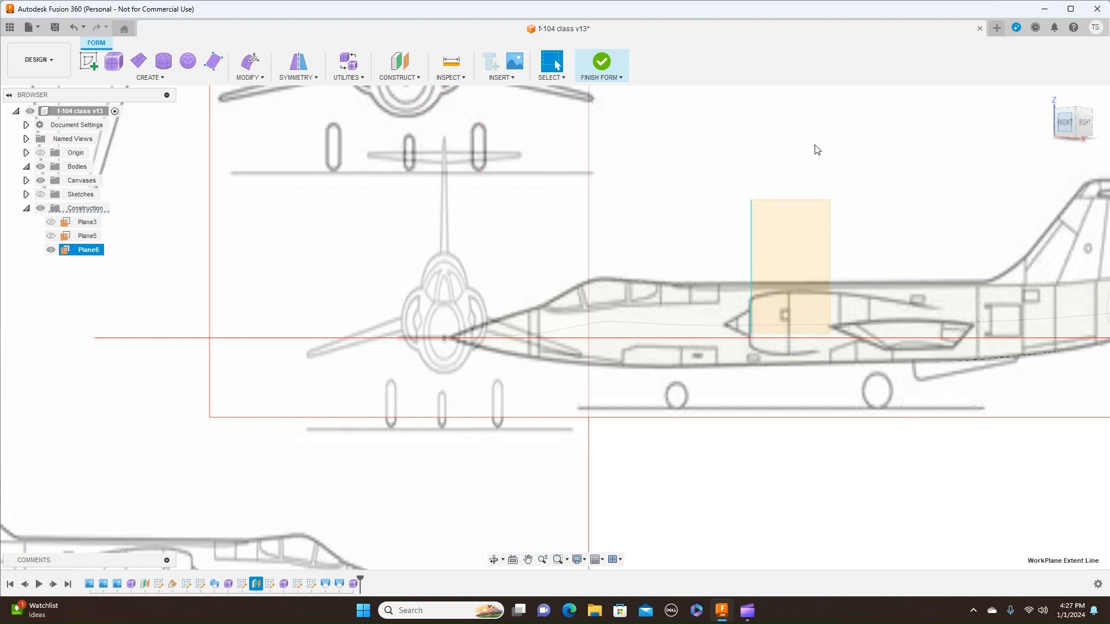
pyautogui.moveTo(737, 165); pyautogui.dragTo(585, 208, button='middle')
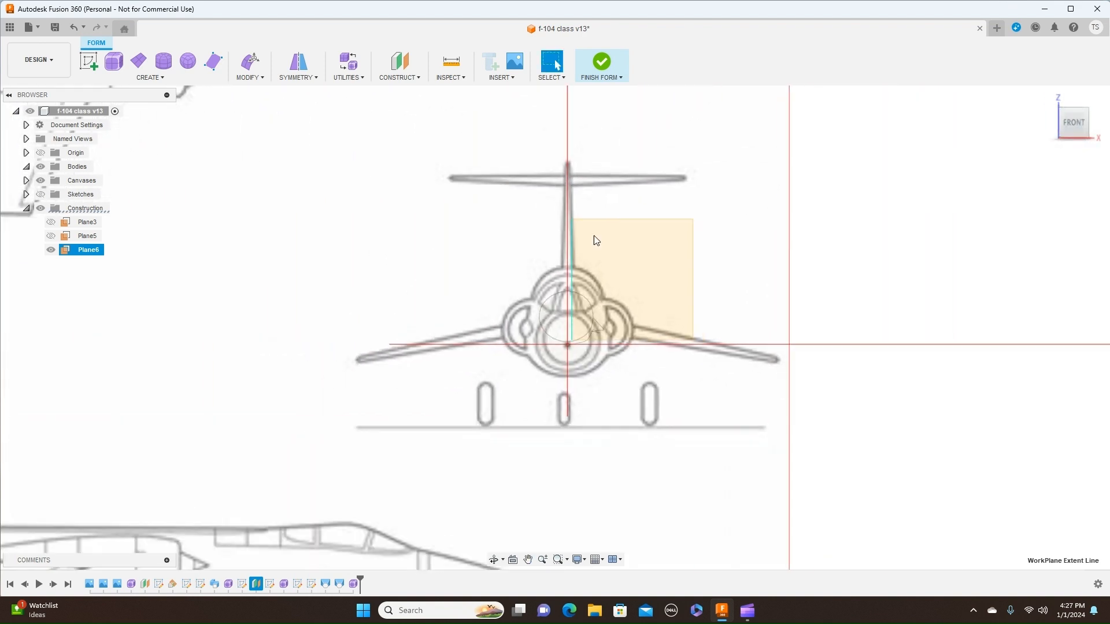
pyautogui.scroll(3, 595, 356)
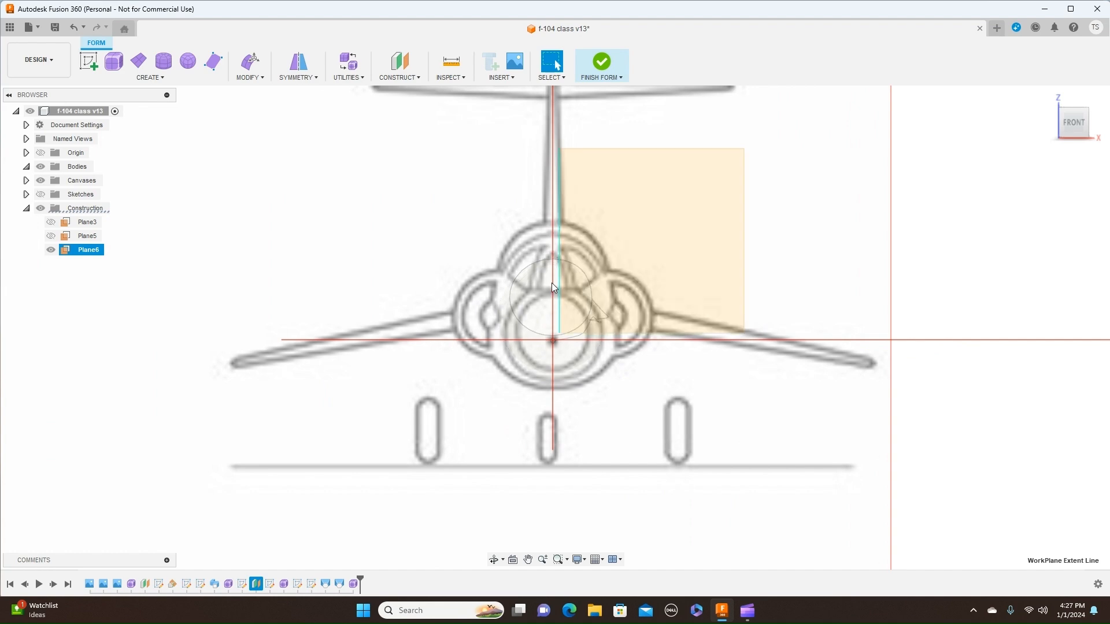
pyautogui.click(1089, 130)
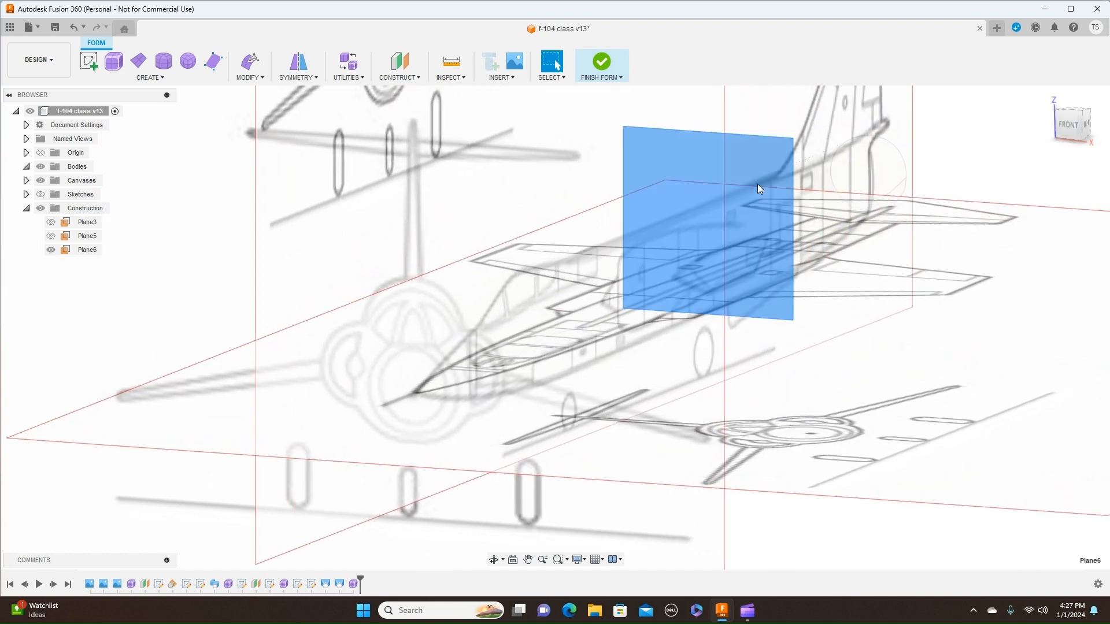
pyautogui.click(1078, 132)
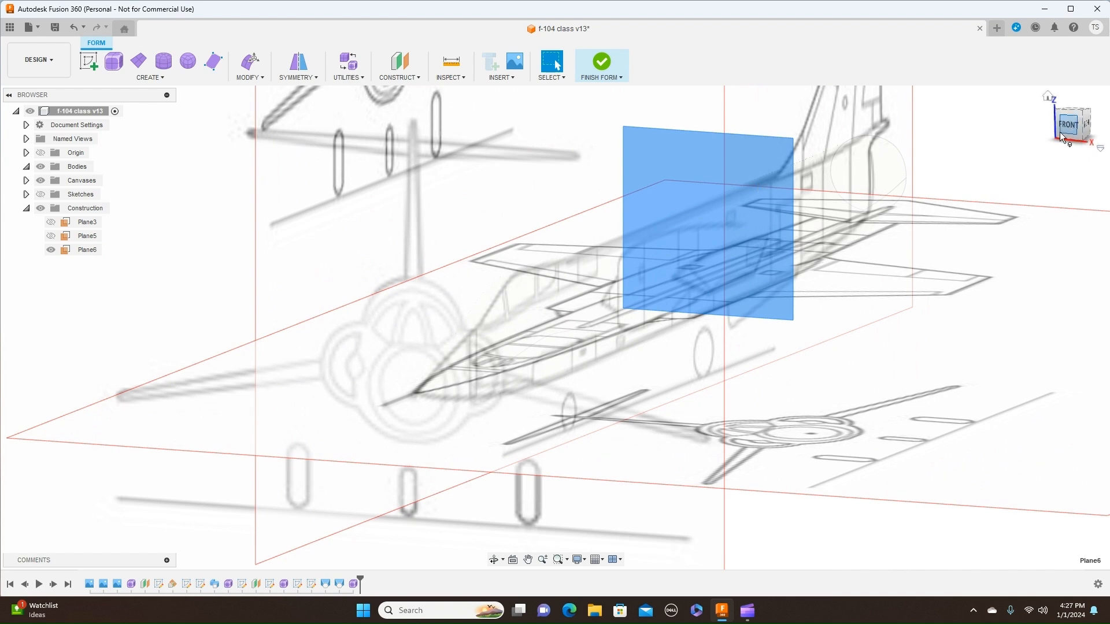
pyautogui.click(689, 222)
pyautogui.scroll(5, 689, 222)
pyautogui.scroll(-2, 646, 223)
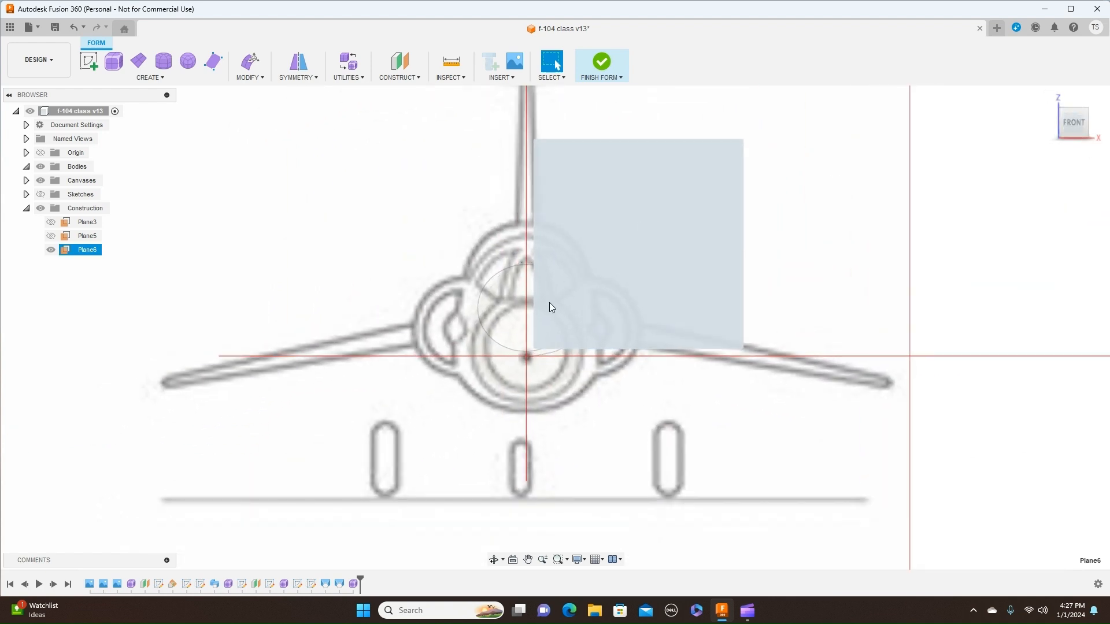
# Sketch a form cylinder about 321 mm in diameter on Plane6, centred on the fuselage's vertical centreline slightly above the origin
pyautogui.click(165, 66)
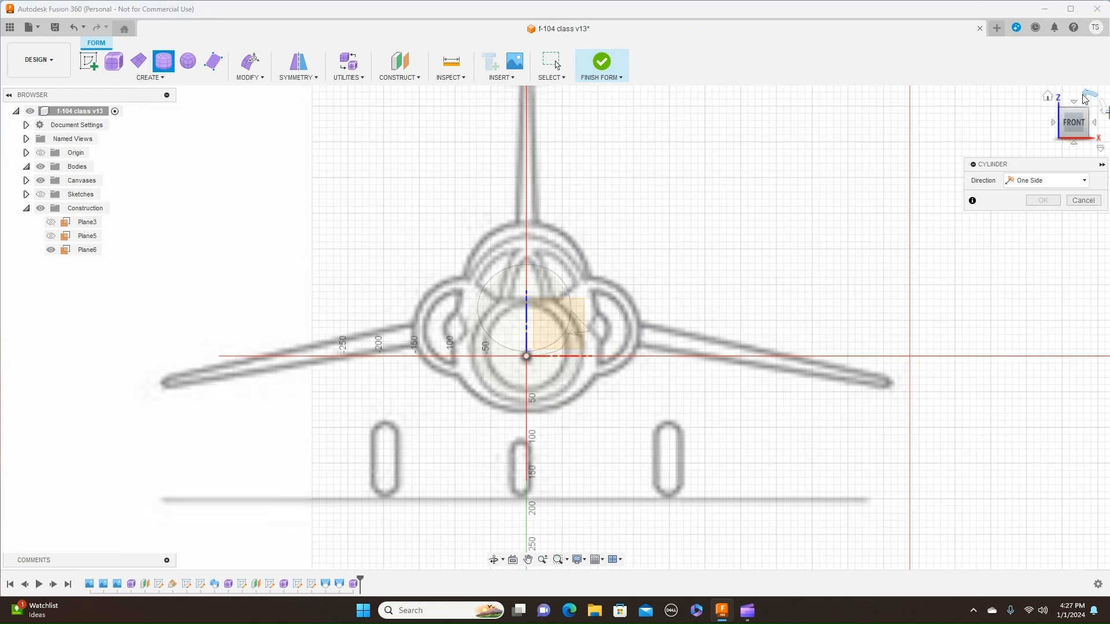
pyautogui.moveTo(1086, 111)
pyautogui.mouseDown()
pyautogui.moveTo(986, 144)
pyautogui.moveTo(914, 124)
pyautogui.moveTo(881, 222)
pyautogui.mouseUp()
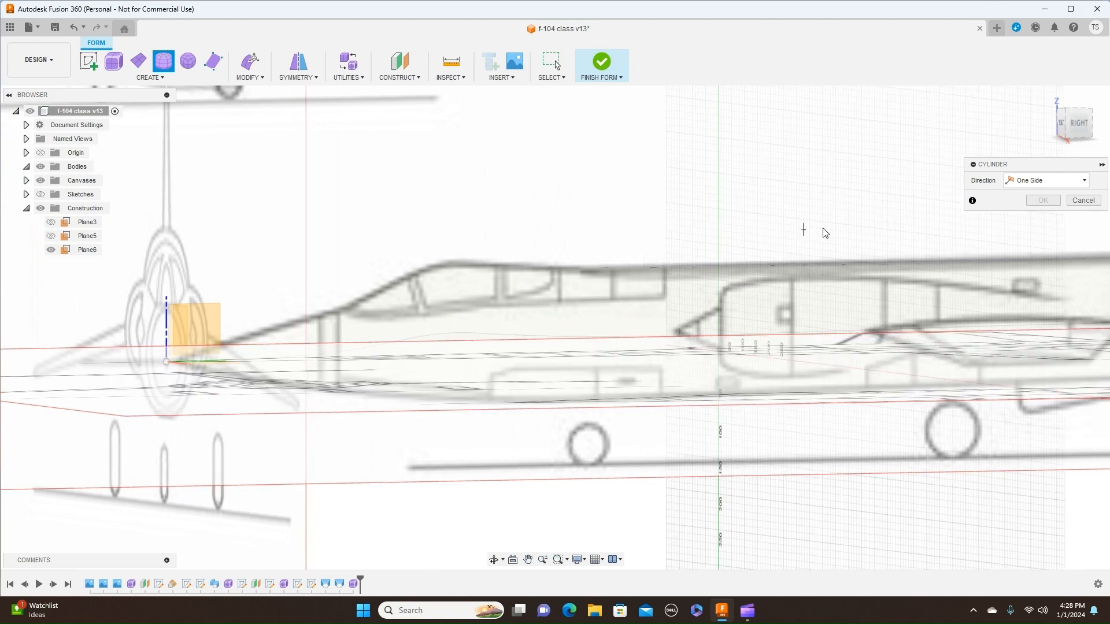
pyautogui.moveTo(1068, 128)
pyautogui.mouseDown()
pyautogui.moveTo(1091, 124)
pyautogui.moveTo(1066, 124)
pyautogui.mouseUp()
pyautogui.click(1065, 124)
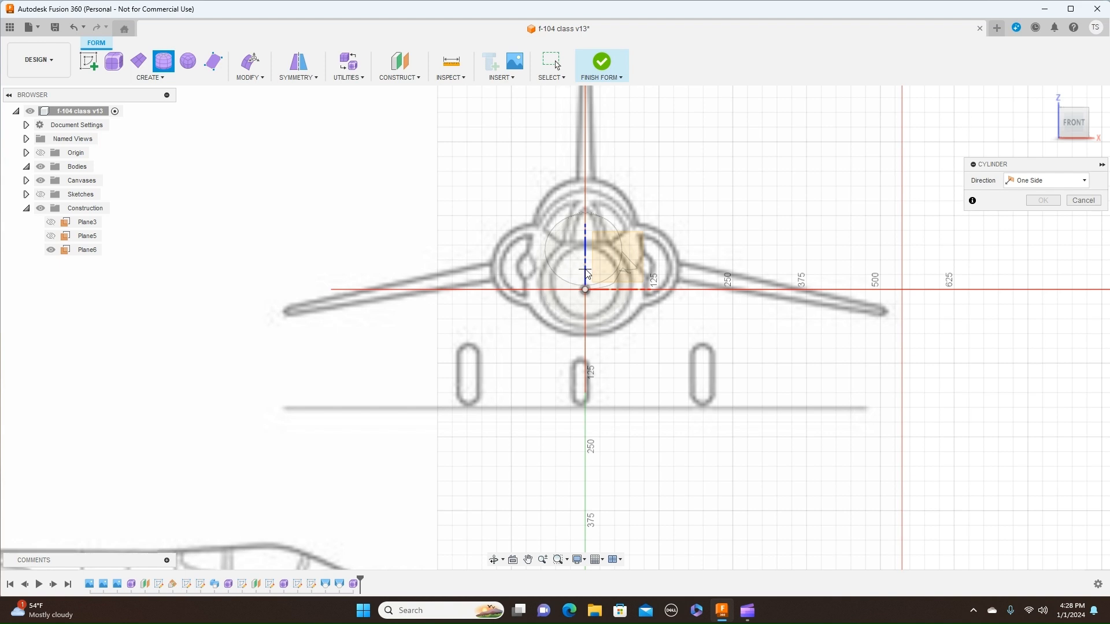
pyautogui.click(585, 289)
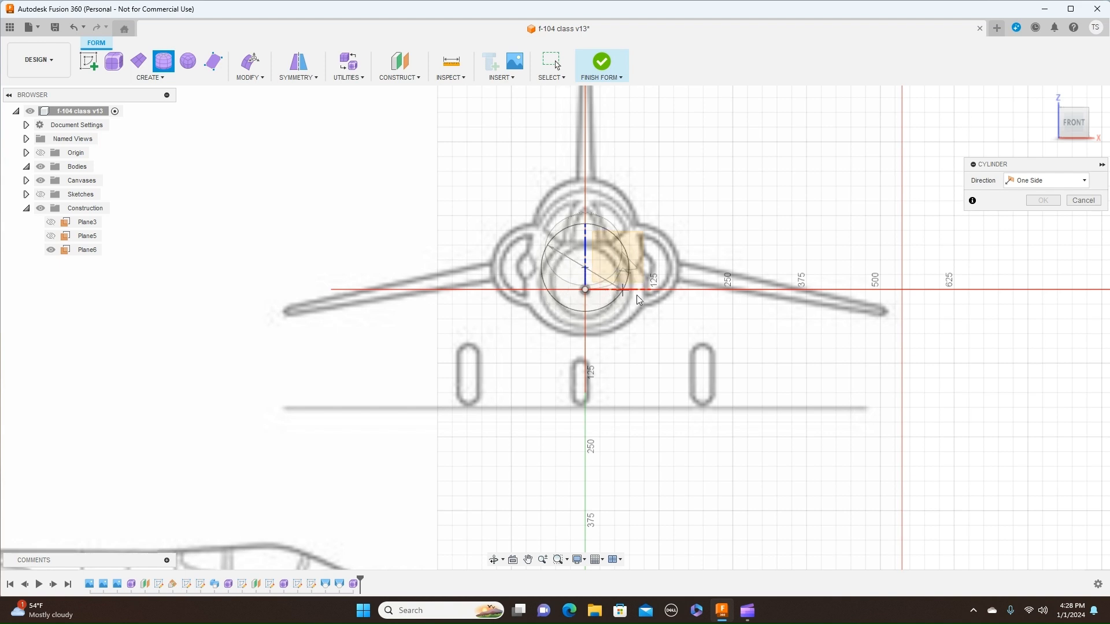
pyautogui.click(672, 310)
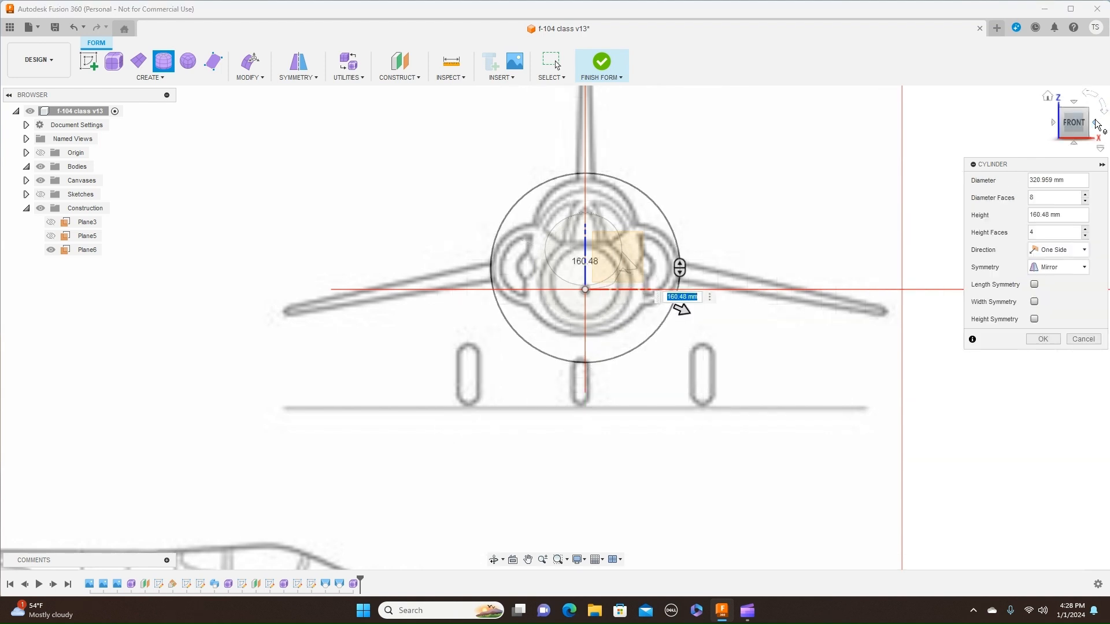
# Extend the cylinder rearward along the fuselage to a height of 600 mm
pyautogui.click(1097, 123)
pyautogui.moveTo(836, 144); pyautogui.dragTo(588, 137, button='middle')
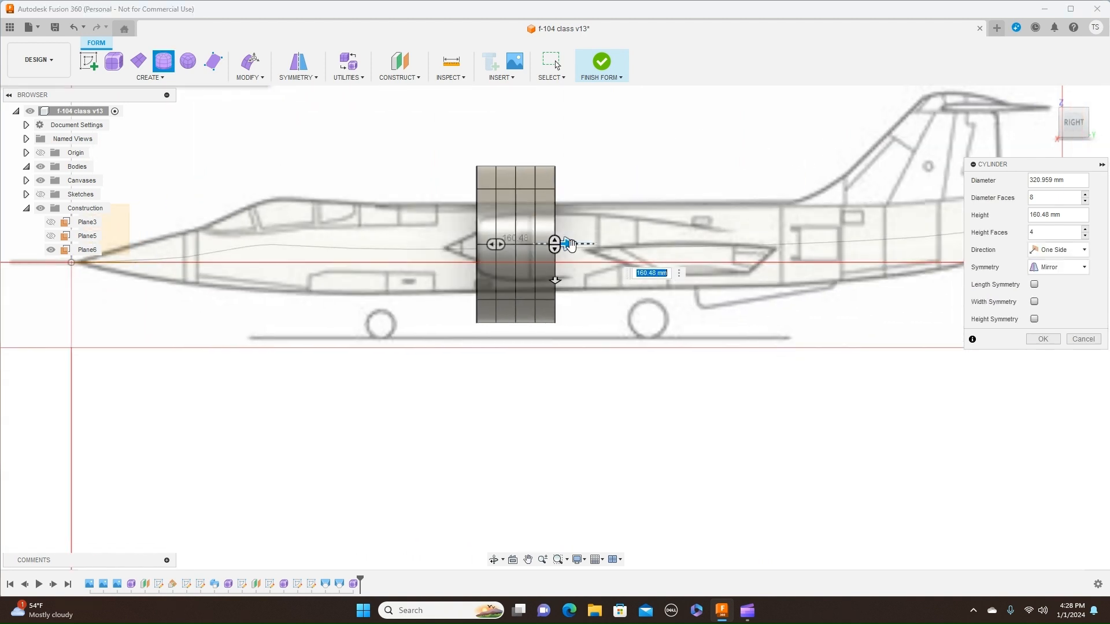
pyautogui.moveTo(571, 244); pyautogui.dragTo(778, 260)
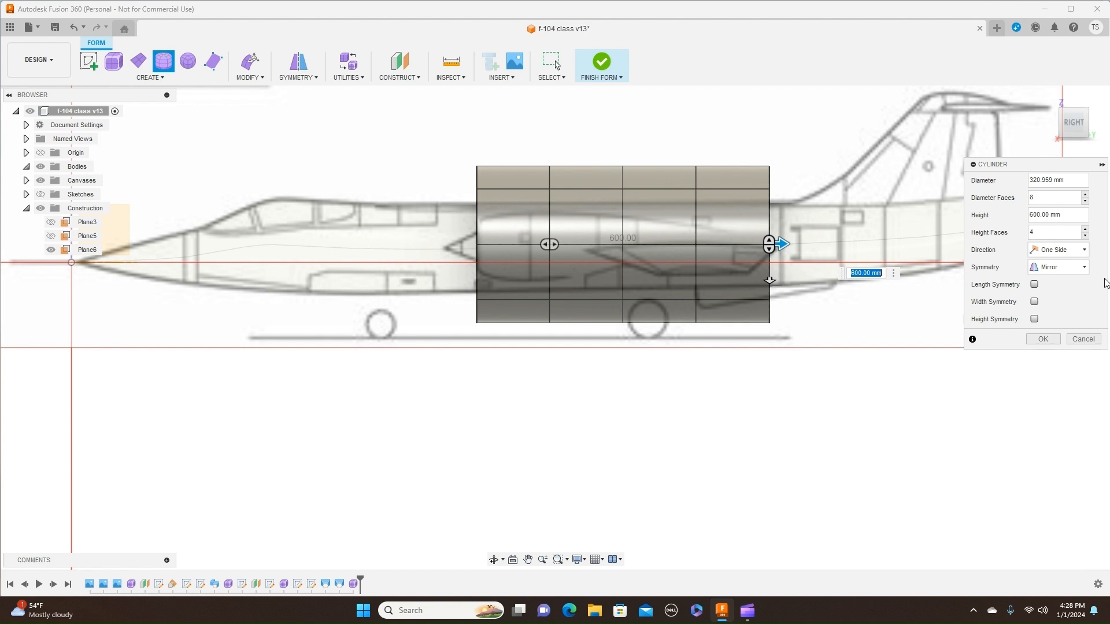
# Give the cylinder 6 height faces with Mirror symmetry and create it
pyautogui.click(1086, 230)
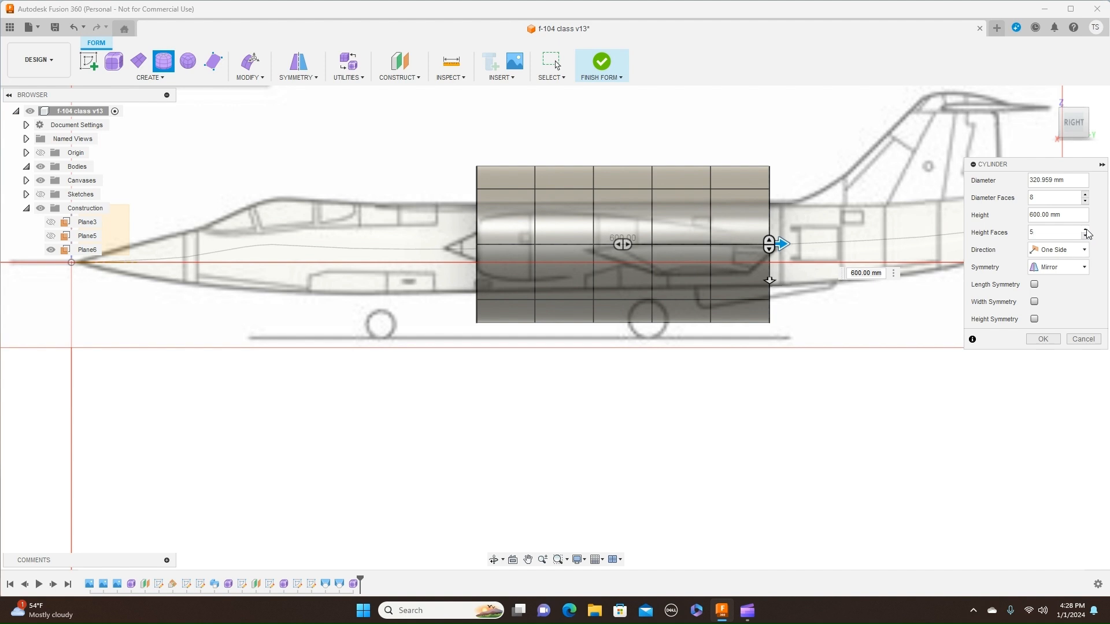
pyautogui.click(1086, 230)
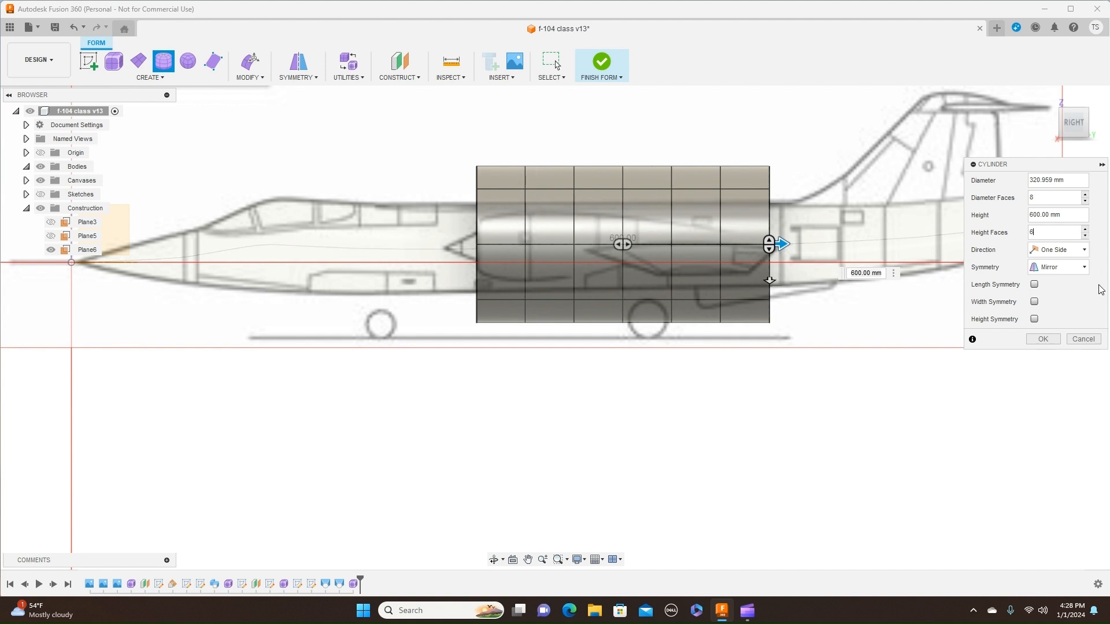
pyautogui.click(1085, 268)
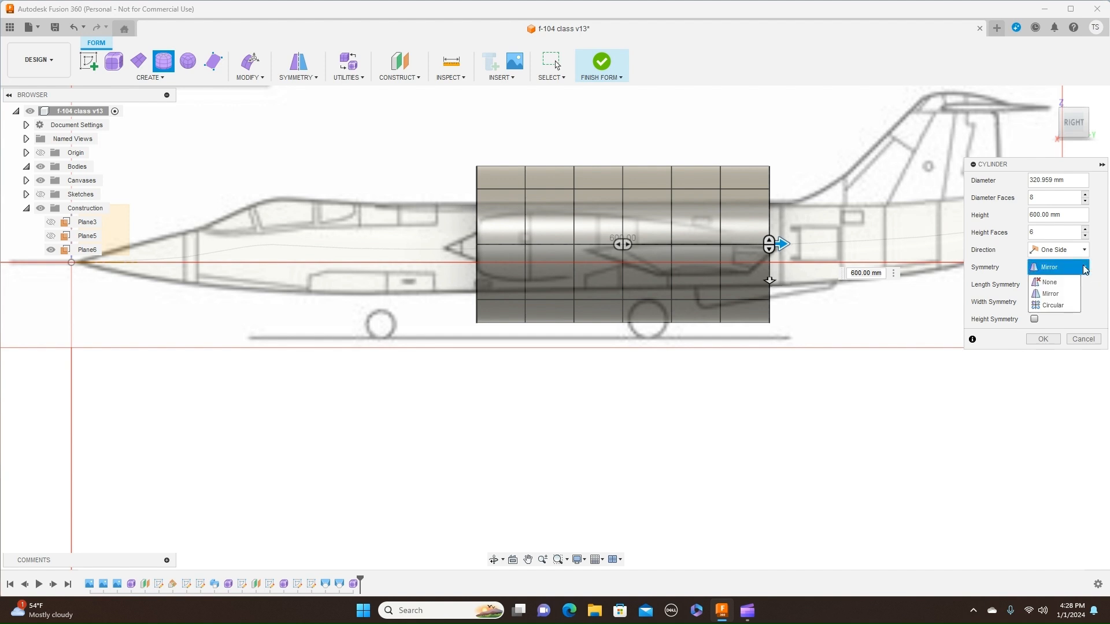
pyautogui.click(1067, 296)
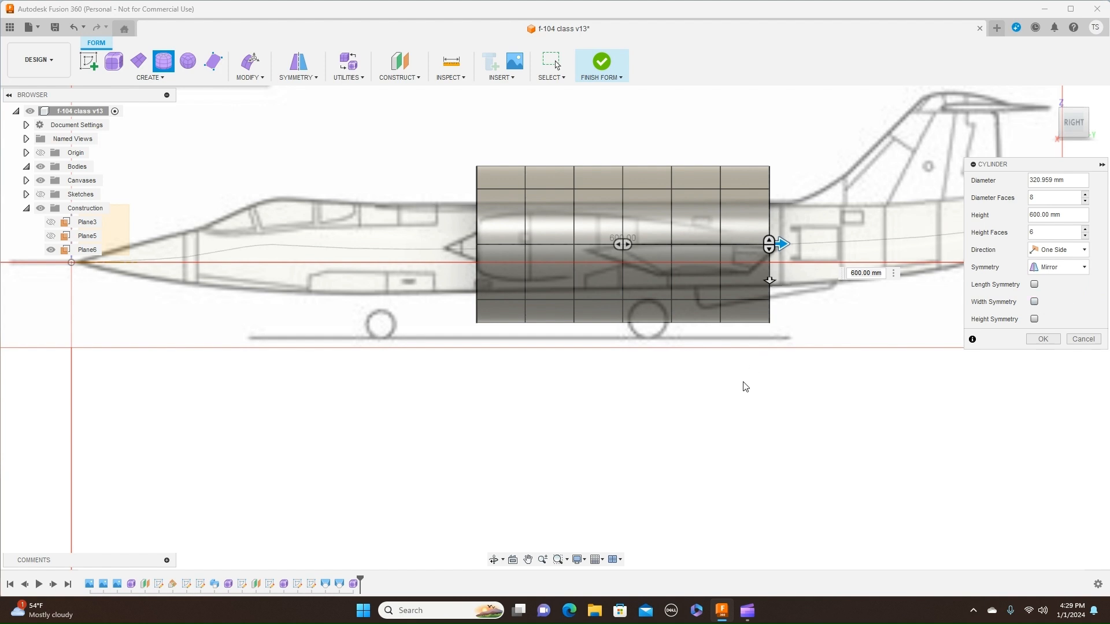
pyautogui.scroll(-1, 746, 385)
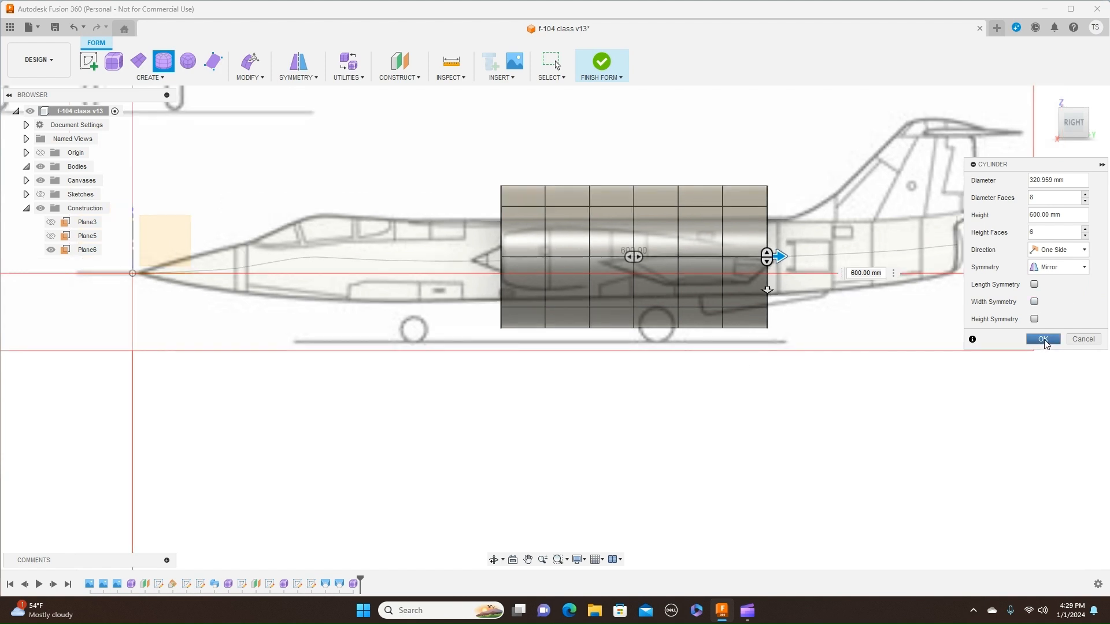
pyautogui.click(1043, 340)
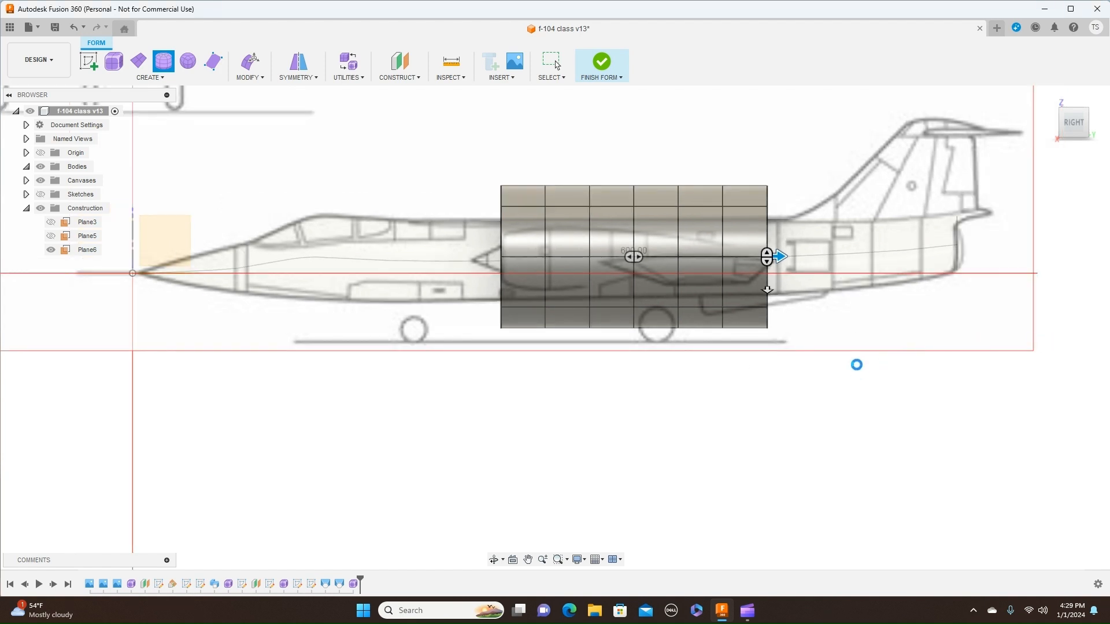
# Scale the cylinder's two foremost edge loops vertically to the side intake's height on the canvas, the second by about 0.442
pyautogui.scroll(1, 858, 370)
pyautogui.moveTo(857, 370); pyautogui.dragTo(873, 416, button='middle')
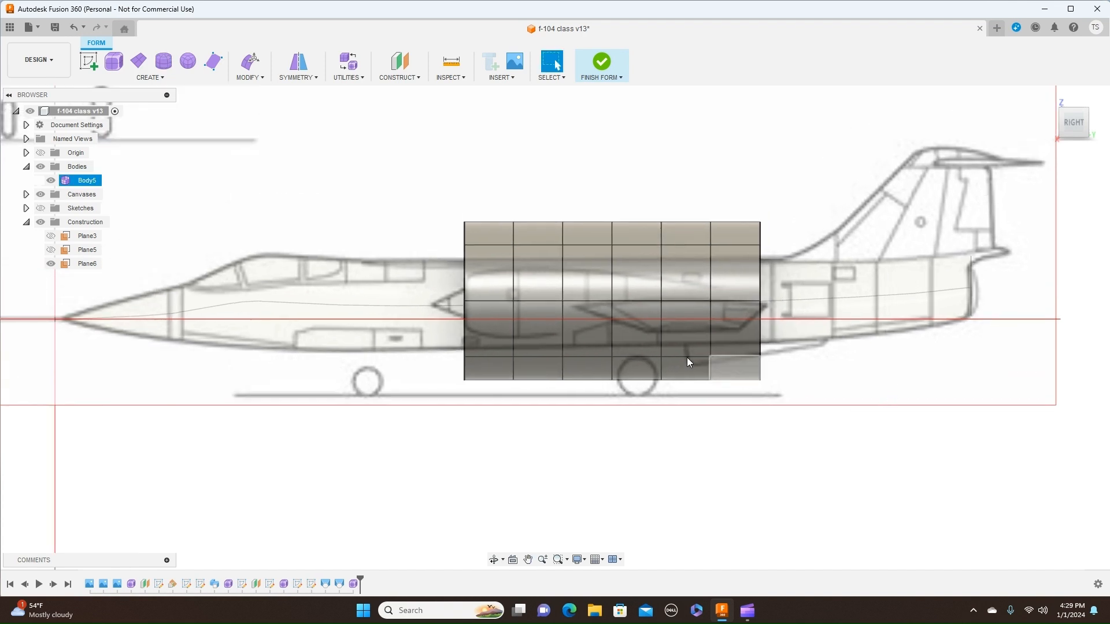
pyautogui.doubleClick(465, 292)
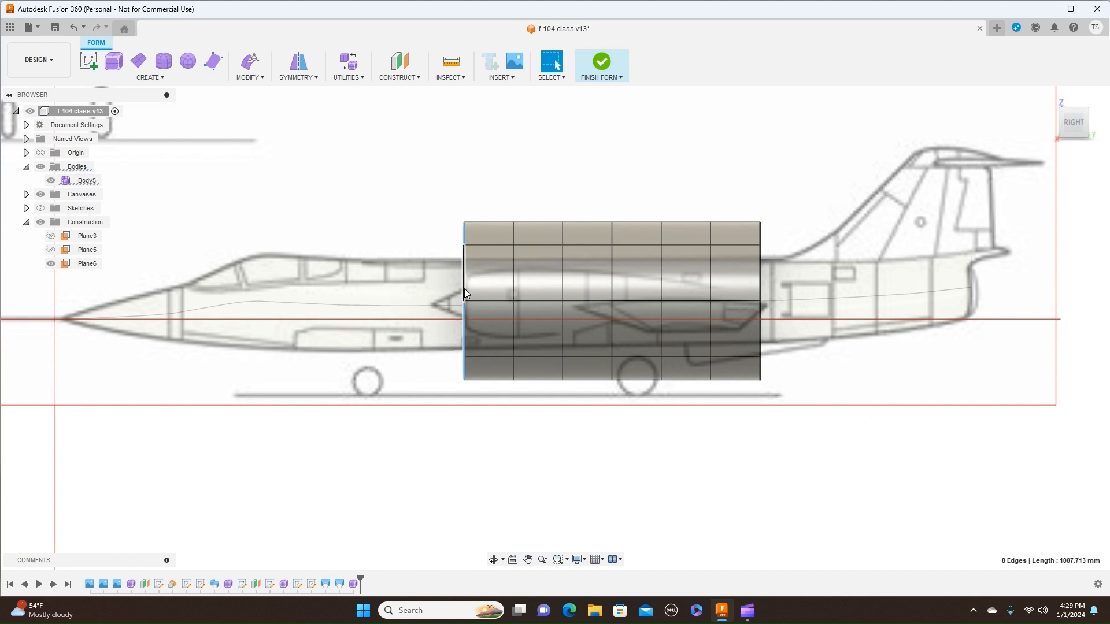
pyautogui.rightClick(466, 294)
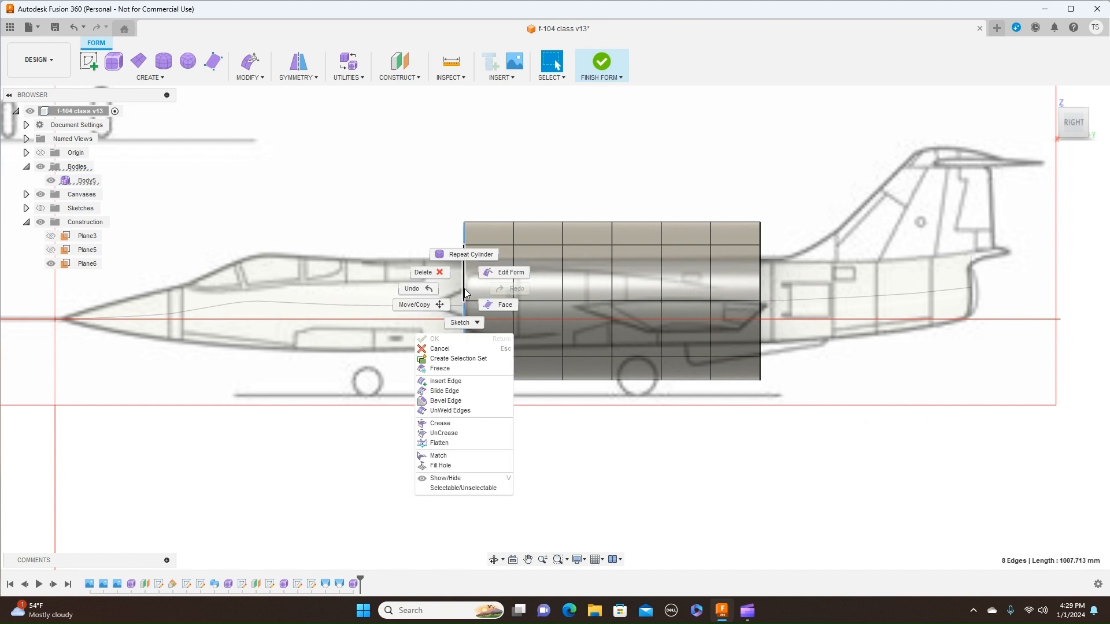
pyautogui.click(494, 273)
pyautogui.moveTo(492, 272); pyautogui.dragTo(519, 287)
pyautogui.doubleClick(513, 277)
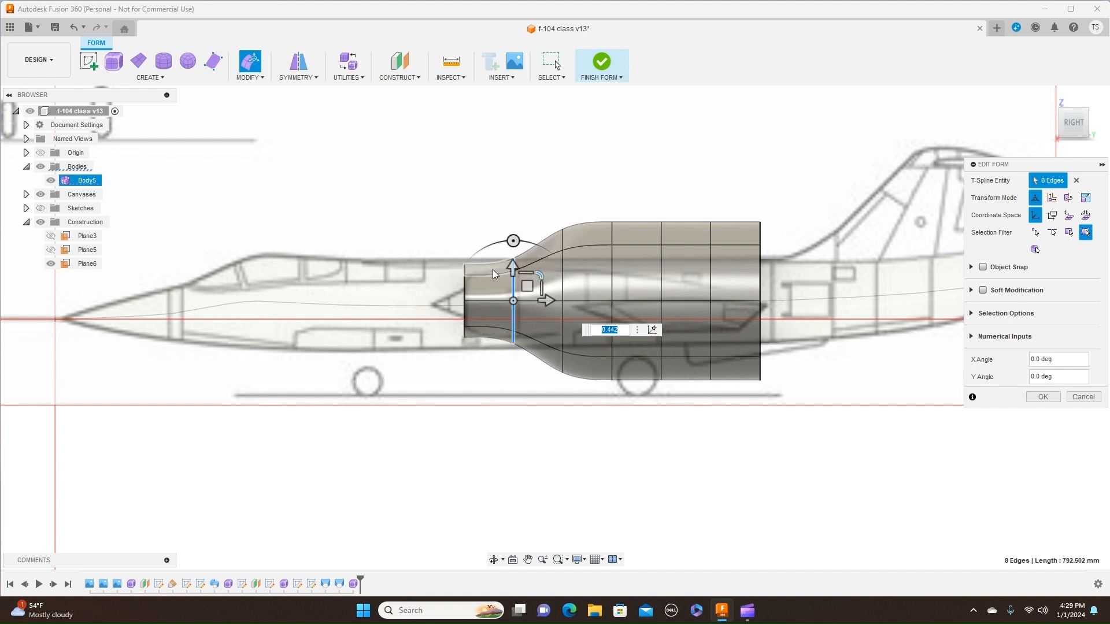
# Scale the third, fourth and fifth edge loops vertically to continue the intake's profile, the fifth by about 0.377
pyautogui.doubleClick(564, 270)
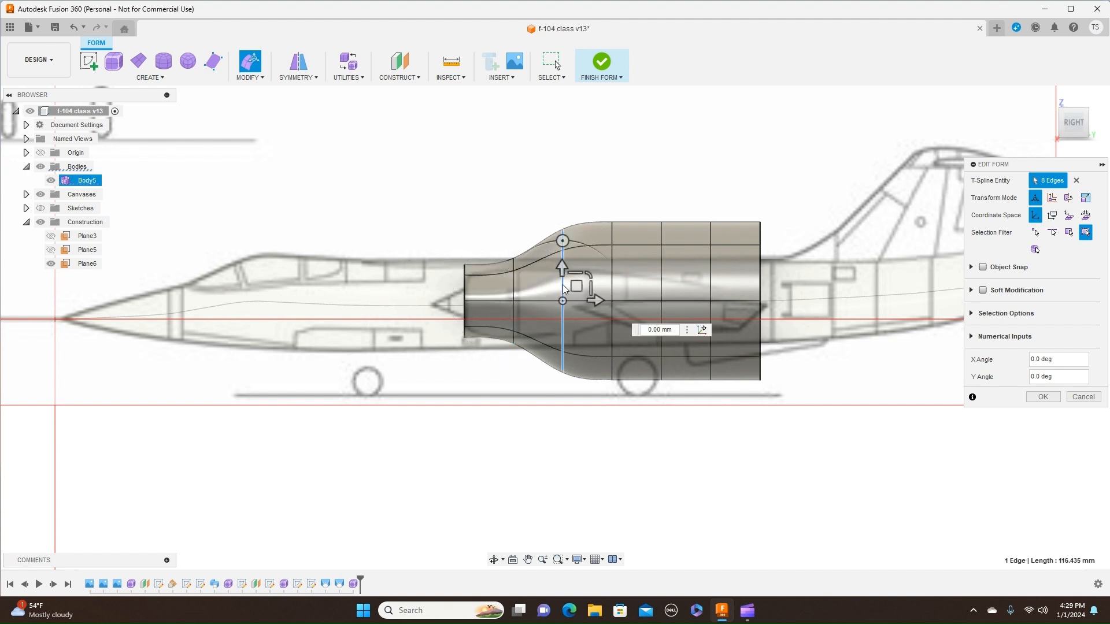
pyautogui.moveTo(599, 288); pyautogui.dragTo(570, 293)
pyautogui.doubleClick(611, 272)
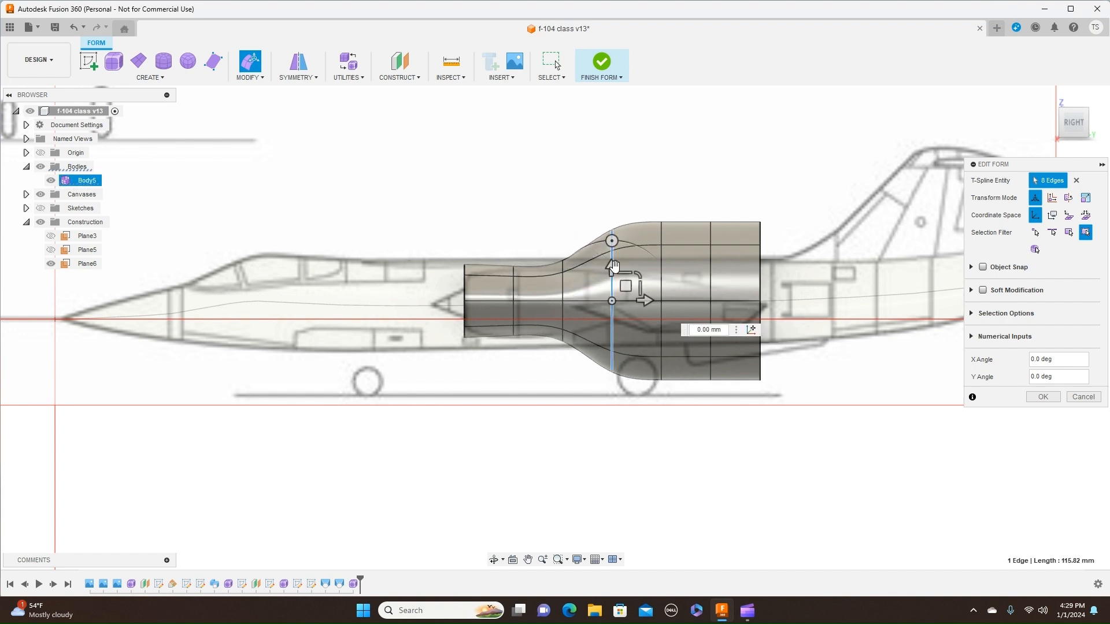
pyautogui.moveTo(640, 273); pyautogui.dragTo(620, 296)
pyautogui.doubleClick(661, 270)
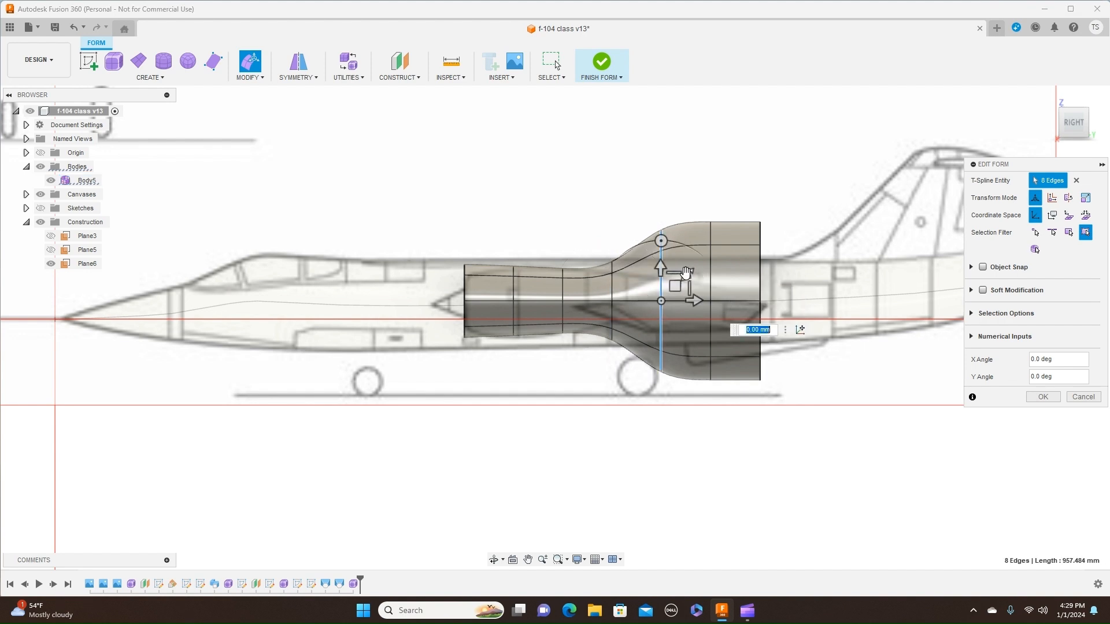
pyautogui.moveTo(687, 274); pyautogui.dragTo(671, 290)
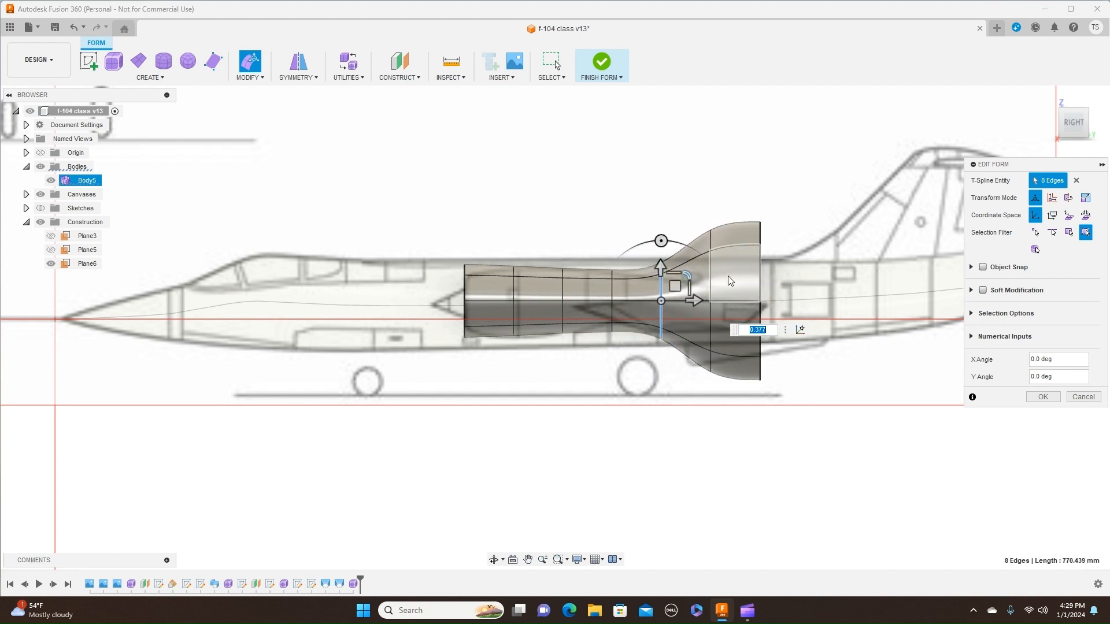
# Scale the two rearmost edge loops vertically so the body tapers toward the tail, the end loop by about 0.283
pyautogui.doubleClick(712, 282)
pyautogui.moveTo(737, 273); pyautogui.dragTo(714, 292)
pyautogui.doubleClick(759, 275)
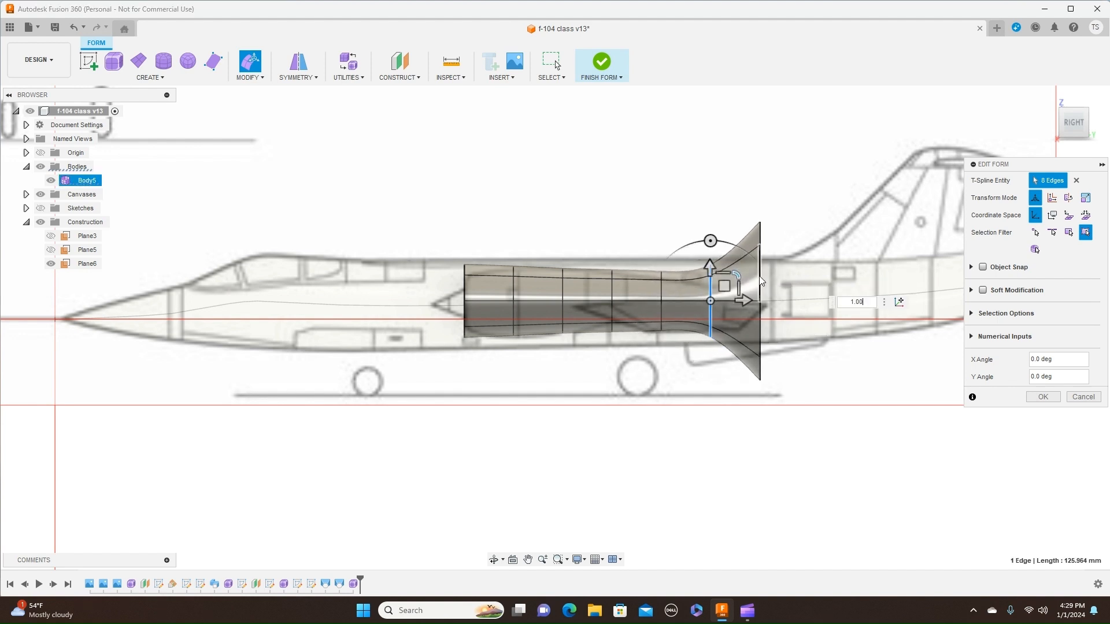
pyautogui.moveTo(786, 273); pyautogui.dragTo(758, 297)
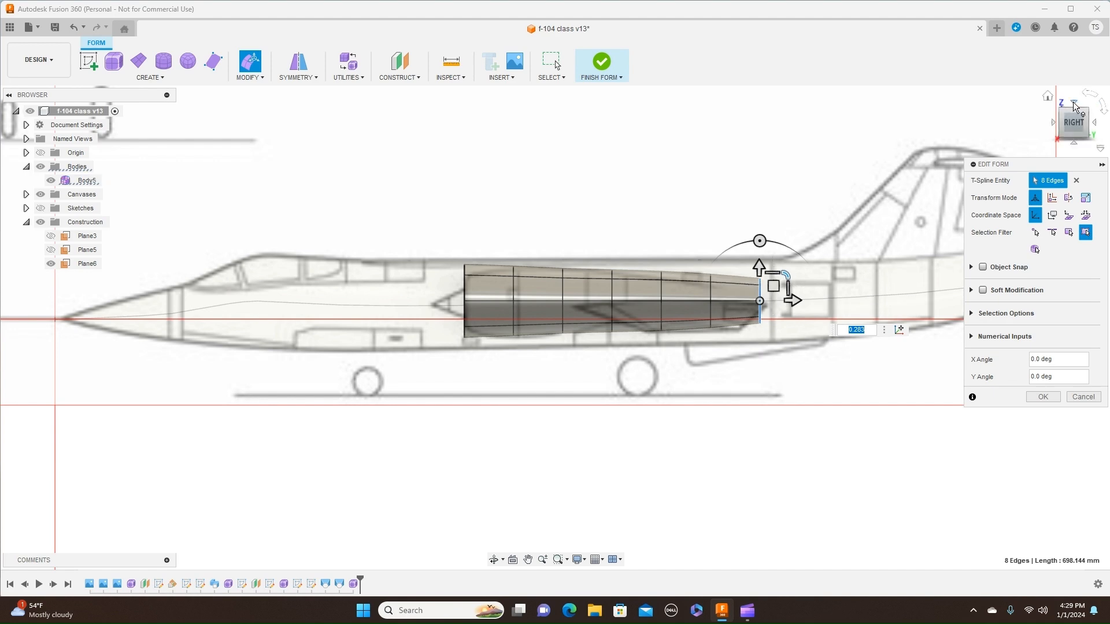
# Scale the three foremost edge loops widthwise to the intake's outline on the top-view canvas, the third by about 0.761
pyautogui.click(1074, 104)
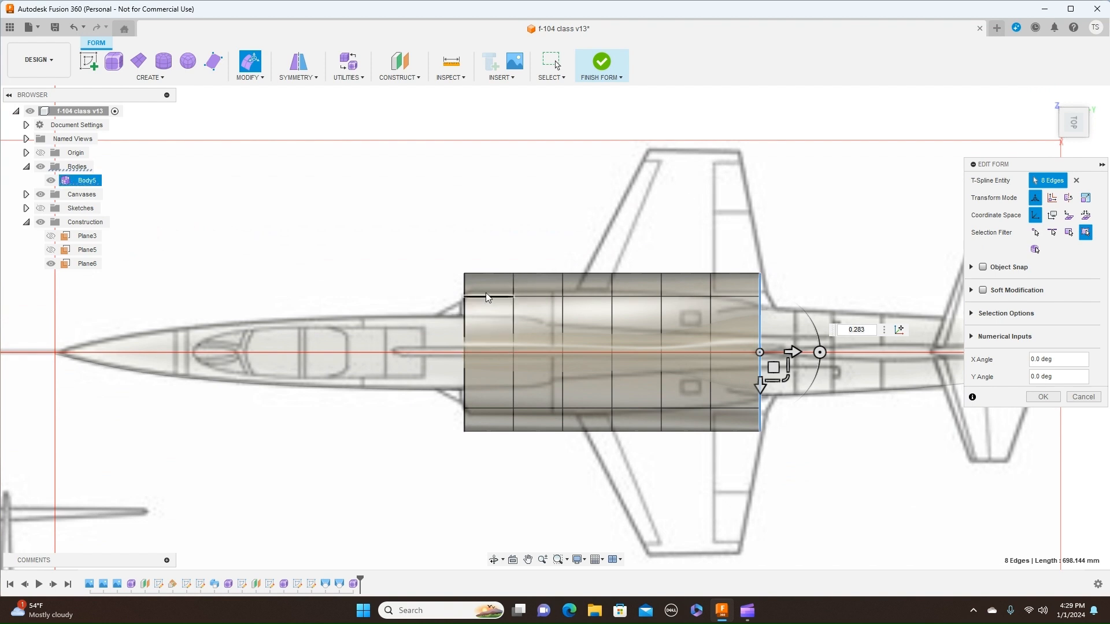
pyautogui.doubleClick(463, 313)
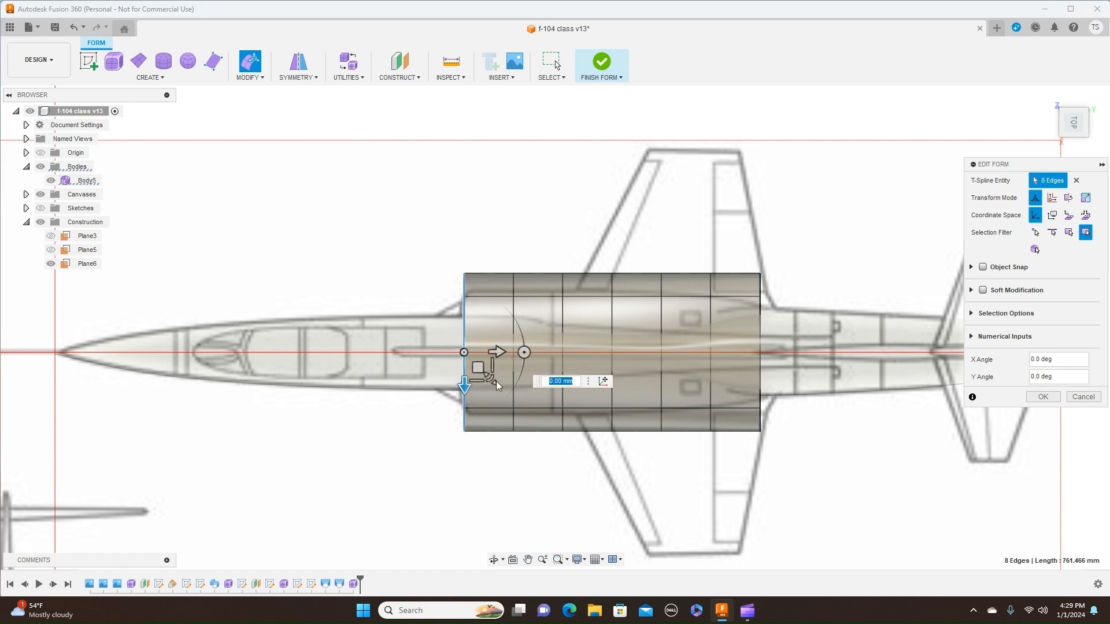
pyautogui.moveTo(491, 377); pyautogui.dragTo(582, 370)
pyautogui.doubleClick(513, 312)
pyautogui.doubleClick(564, 312)
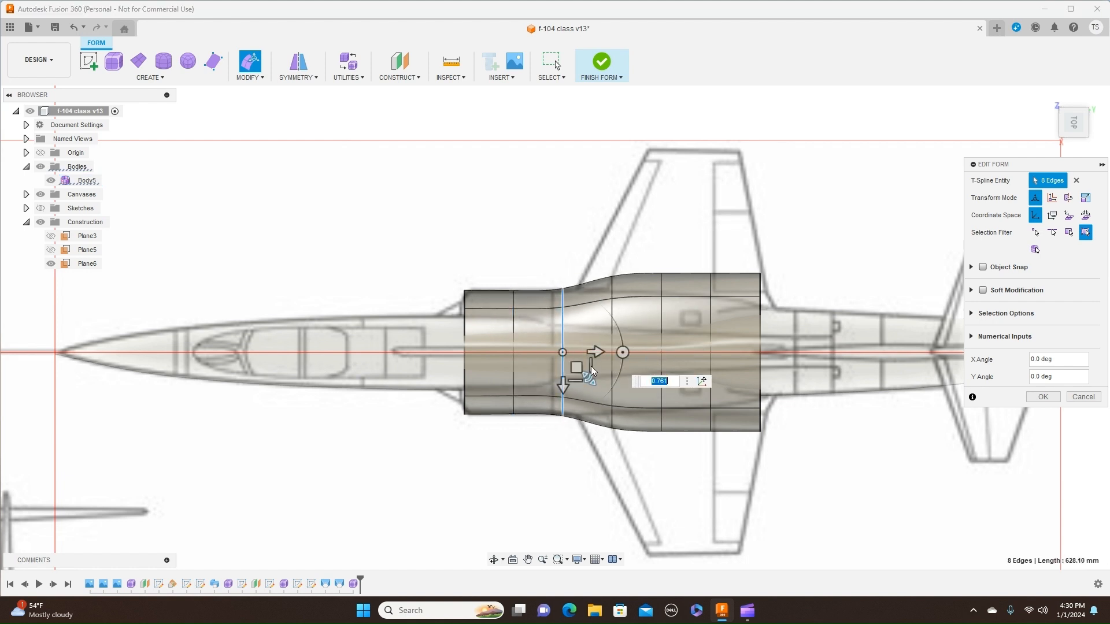
# Narrow the fourth and fifth edge loops widthwise so the intake's sides continue the outline on the top-view canvas
pyautogui.doubleClick(613, 313)
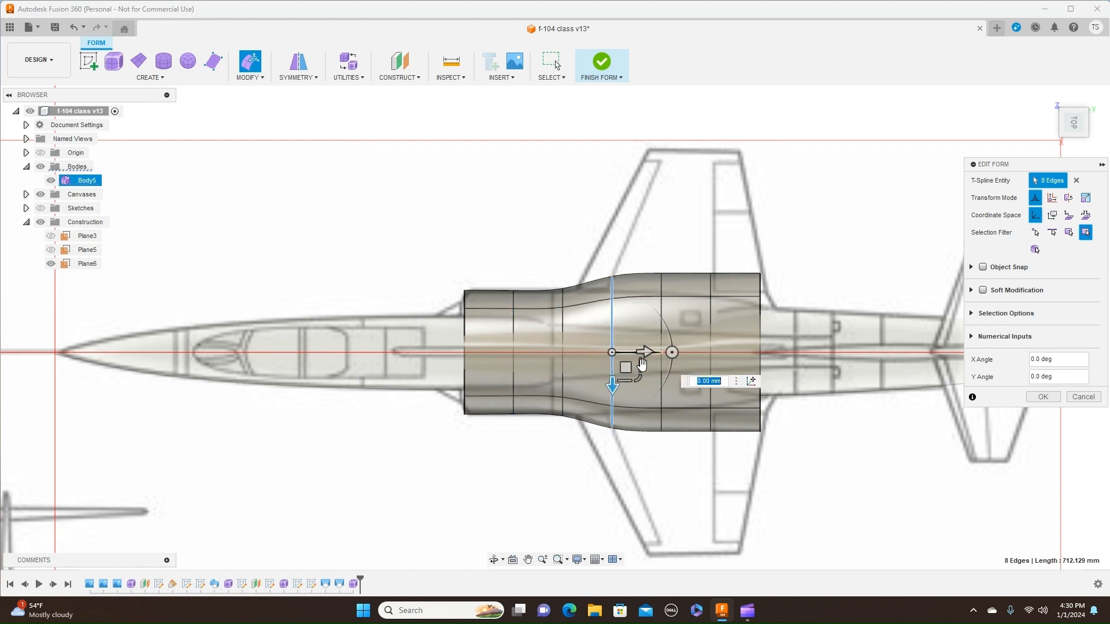
pyautogui.moveTo(639, 379); pyautogui.dragTo(635, 373)
pyautogui.doubleClick(663, 312)
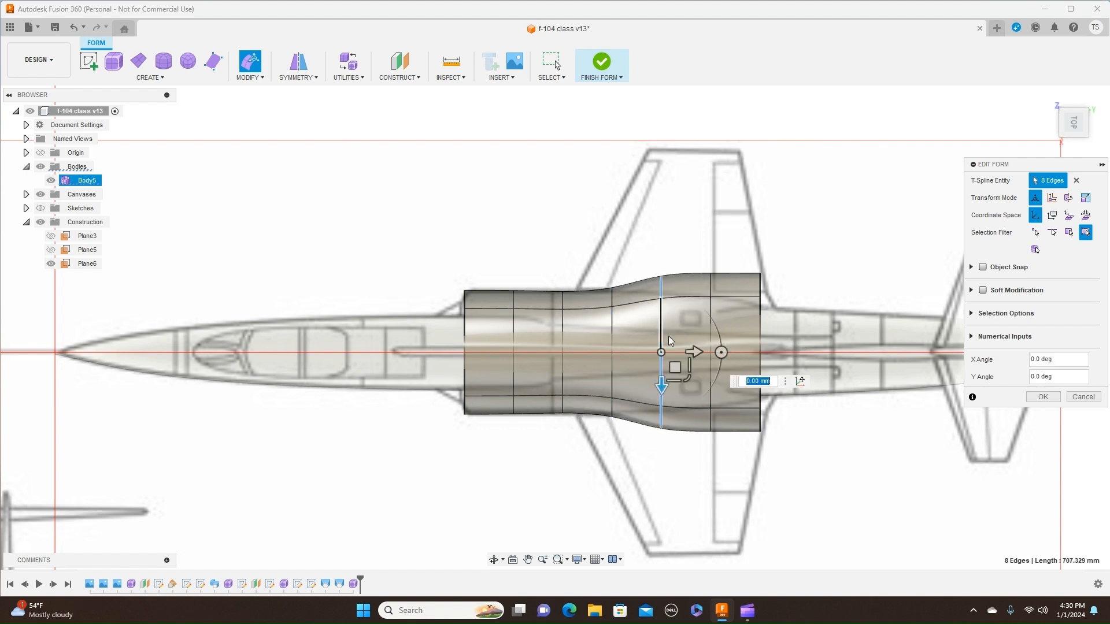
pyautogui.moveTo(687, 374); pyautogui.dragTo(681, 373)
# Scale the two rearmost edge loops widthwise, the sixth by about 0.73 and the end loop by about 0.588
pyautogui.click(712, 301)
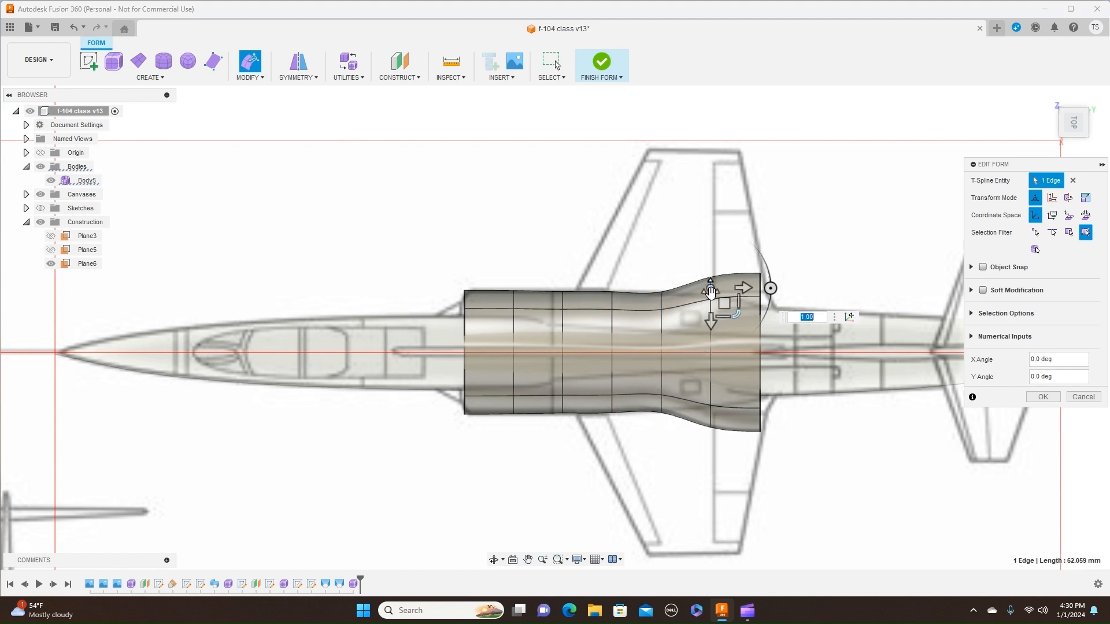
pyautogui.doubleClick(712, 345)
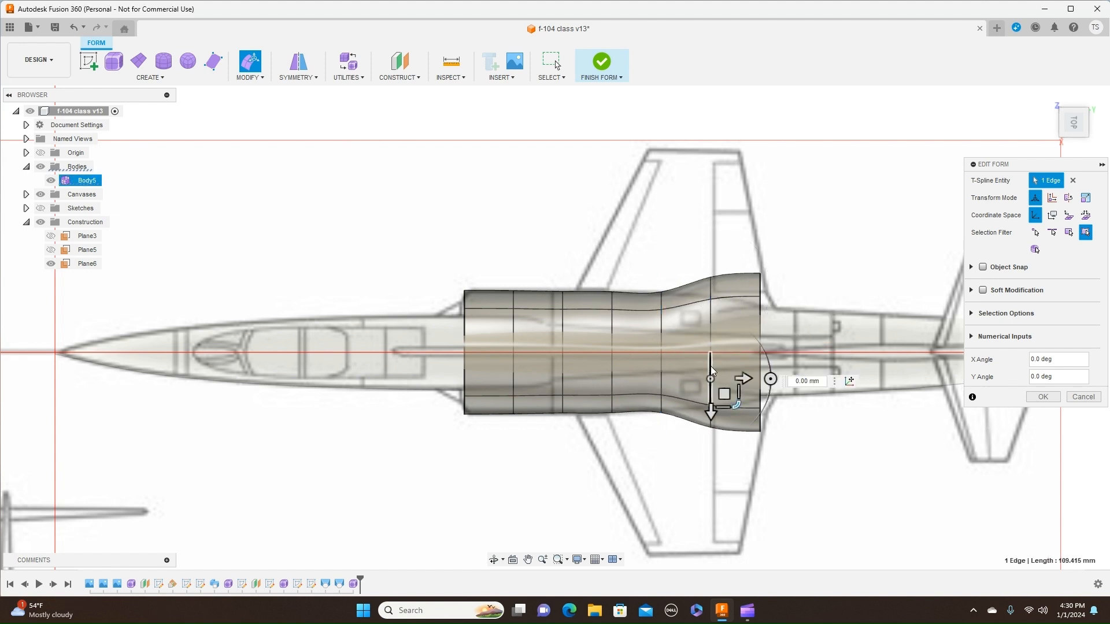
pyautogui.moveTo(738, 380); pyautogui.dragTo(744, 349)
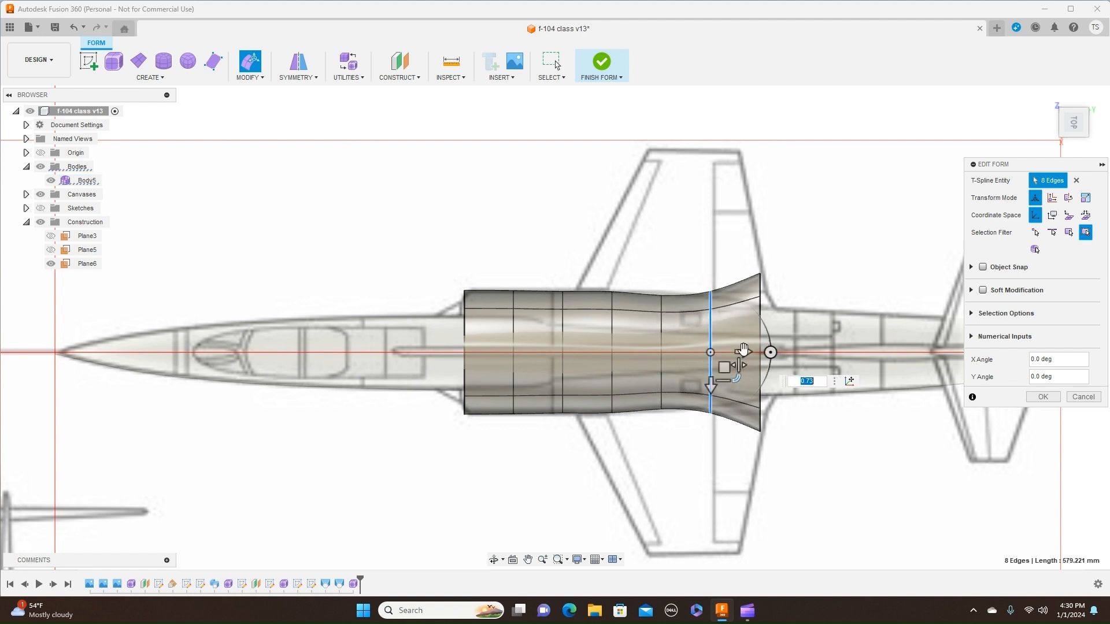
pyautogui.click(760, 315)
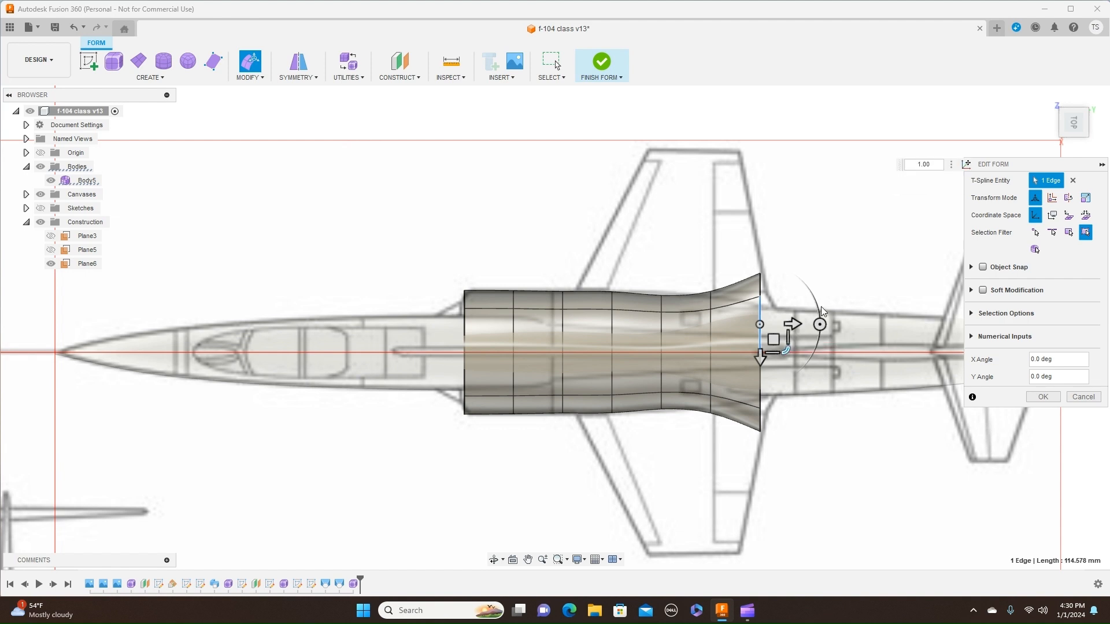
pyautogui.moveTo(786, 349); pyautogui.dragTo(773, 372)
pyautogui.doubleClick(761, 384)
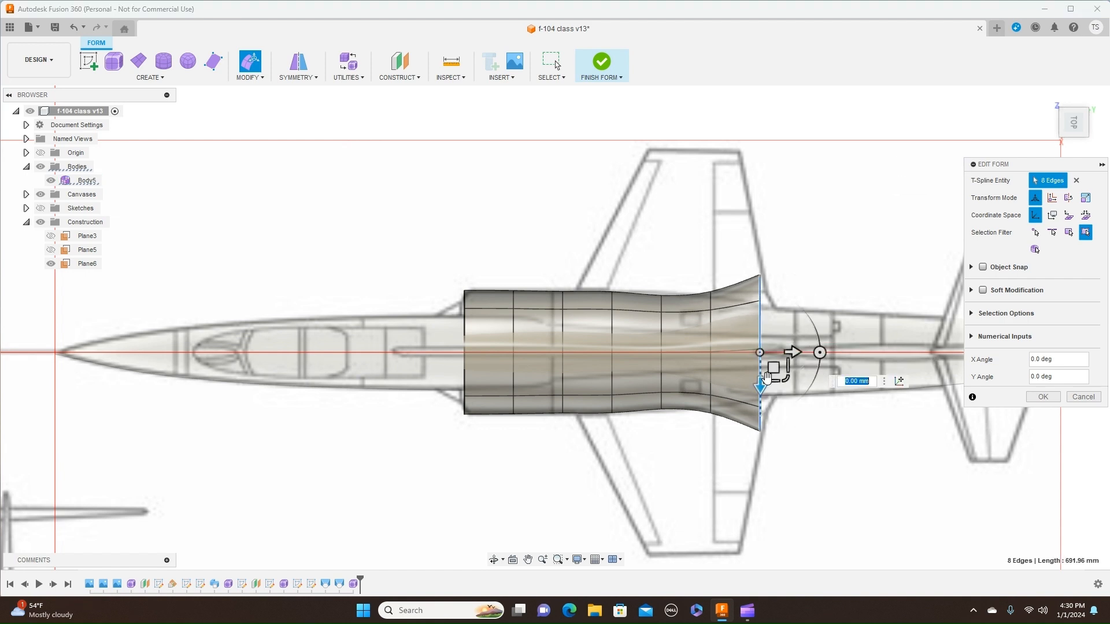
pyautogui.moveTo(786, 379); pyautogui.dragTo(780, 367)
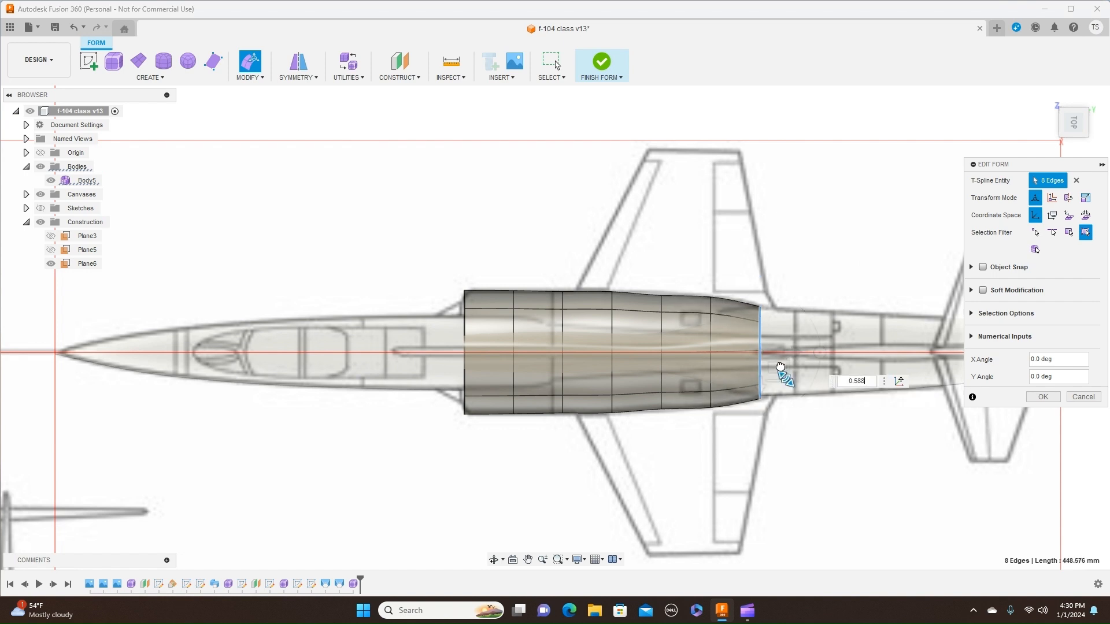
# Widen the fifth edge loop slightly and the third by about 1.035 to smooth the intake's sides
pyautogui.doubleClick(661, 314)
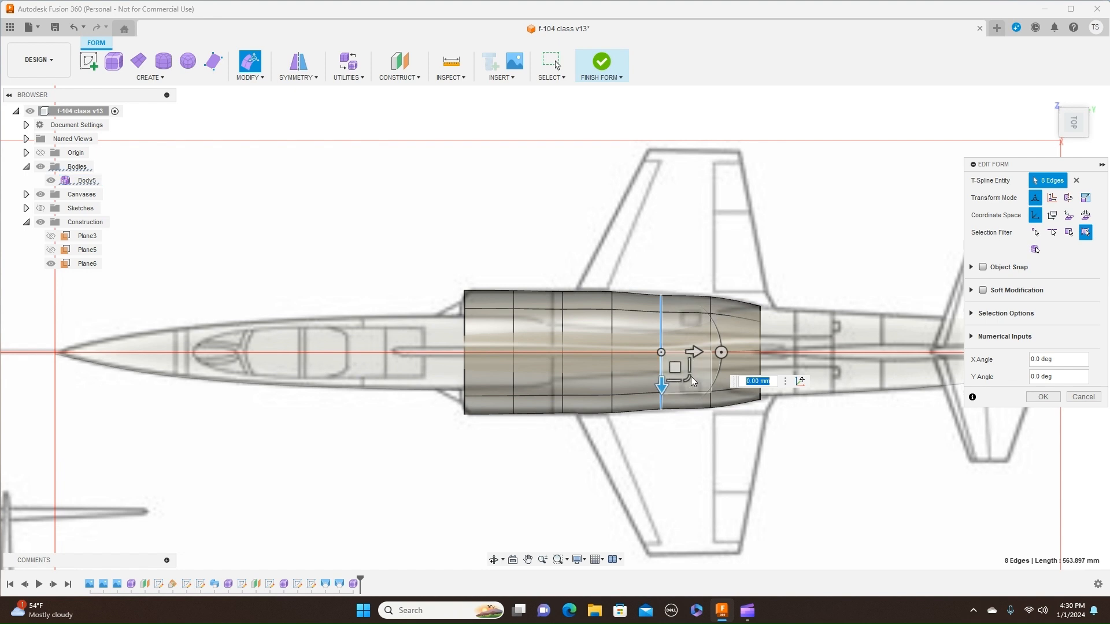
pyautogui.moveTo(691, 376)
pyautogui.mouseDown()
pyautogui.moveTo(686, 383)
pyautogui.moveTo(693, 376)
pyautogui.mouseUp()
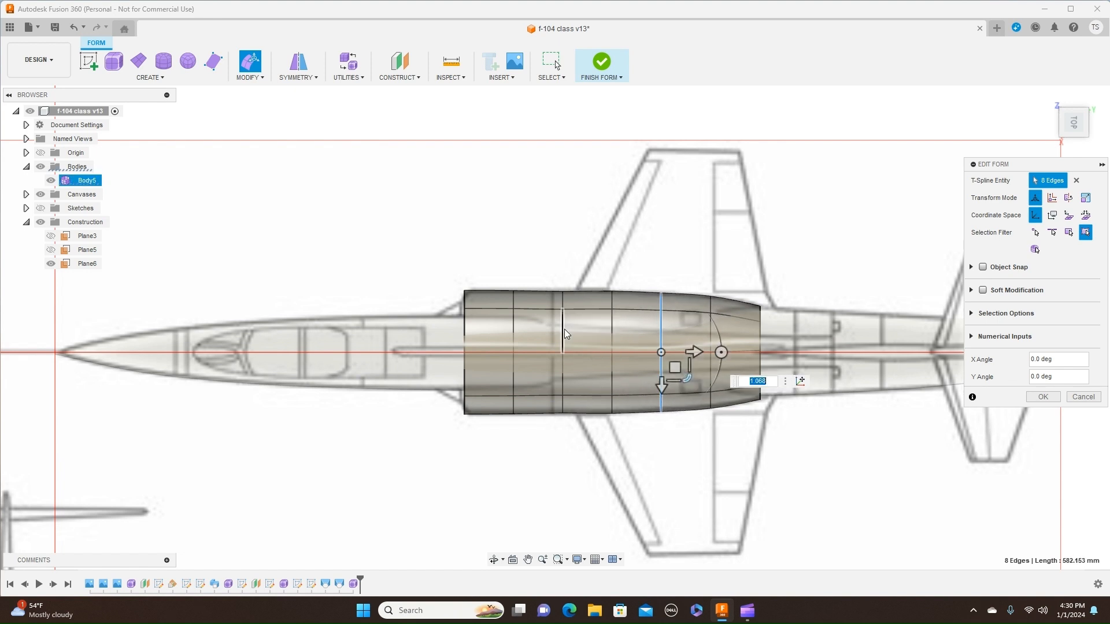
pyautogui.doubleClick(563, 327)
pyautogui.moveTo(587, 381); pyautogui.dragTo(585, 385)
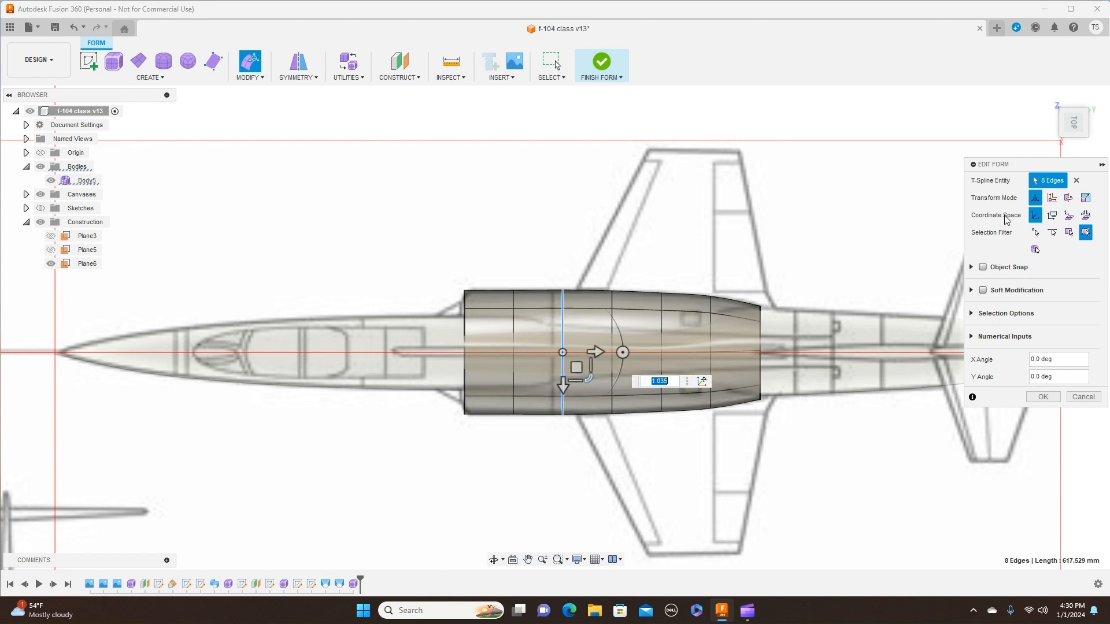
# Reduce the foremost edge loop's height in the side view and lower it by about 4.276 mm
pyautogui.click(1073, 146)
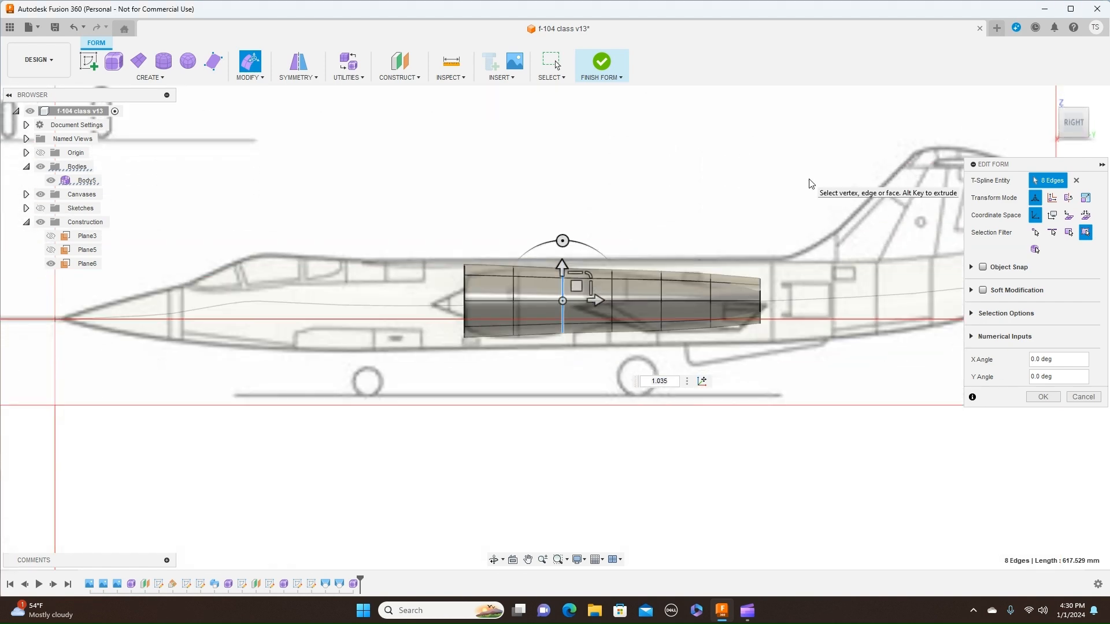
pyautogui.scroll(2, 514, 262)
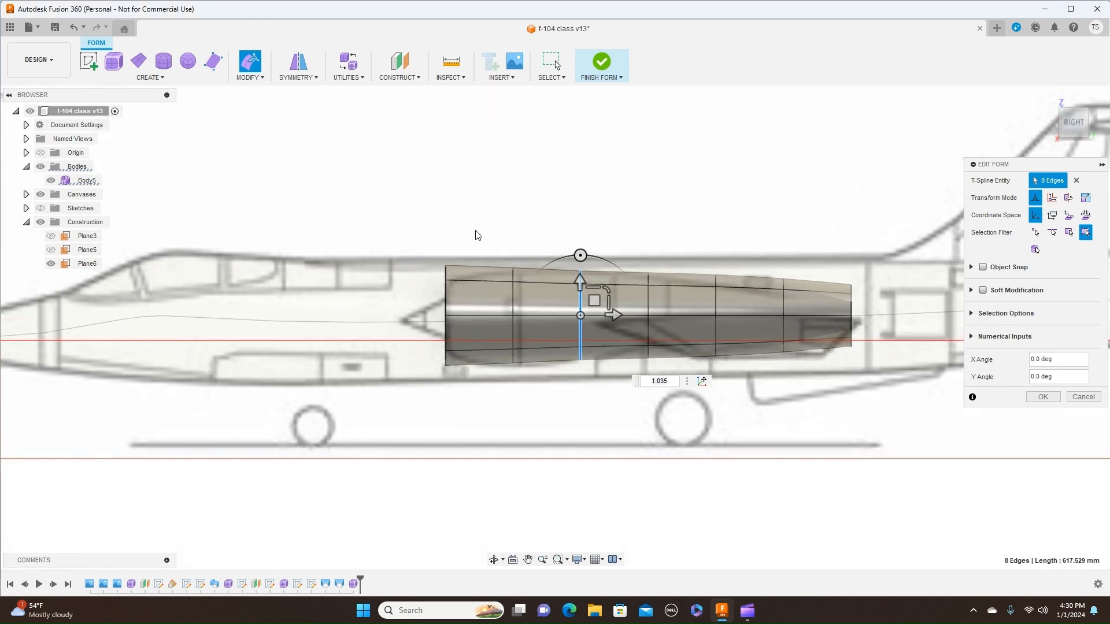
pyautogui.doubleClick(446, 292)
pyautogui.moveTo(472, 287); pyautogui.dragTo(463, 296)
pyautogui.moveTo(465, 295); pyautogui.dragTo(459, 303)
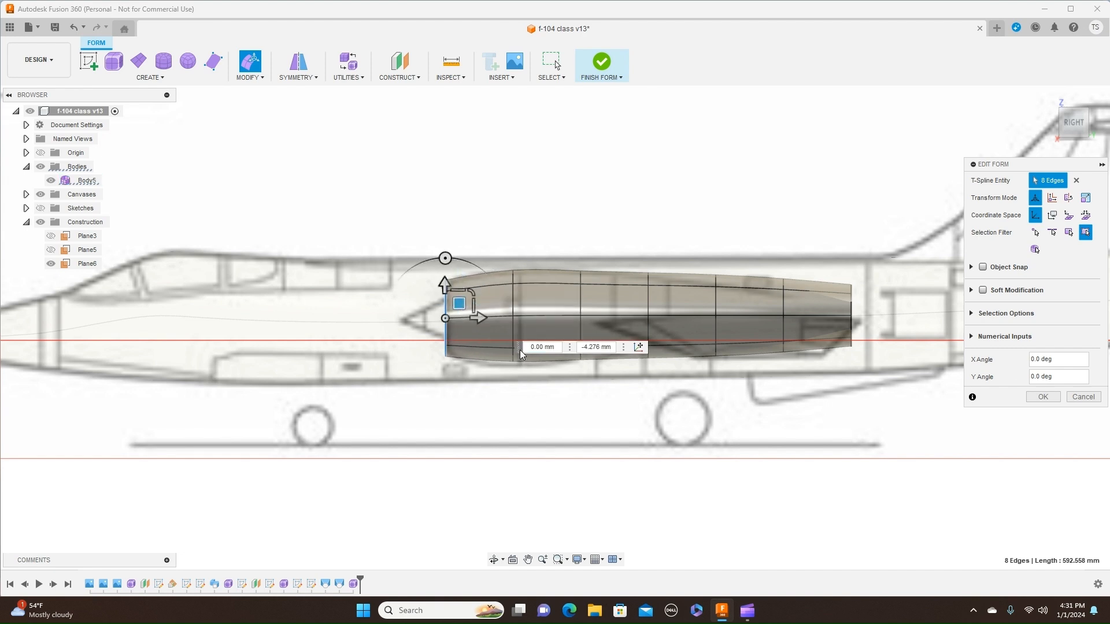
# Lower the second edge loop slightly and scale the fourth loop vertically by about 0.818
pyautogui.click(514, 295)
pyautogui.doubleClick(514, 296)
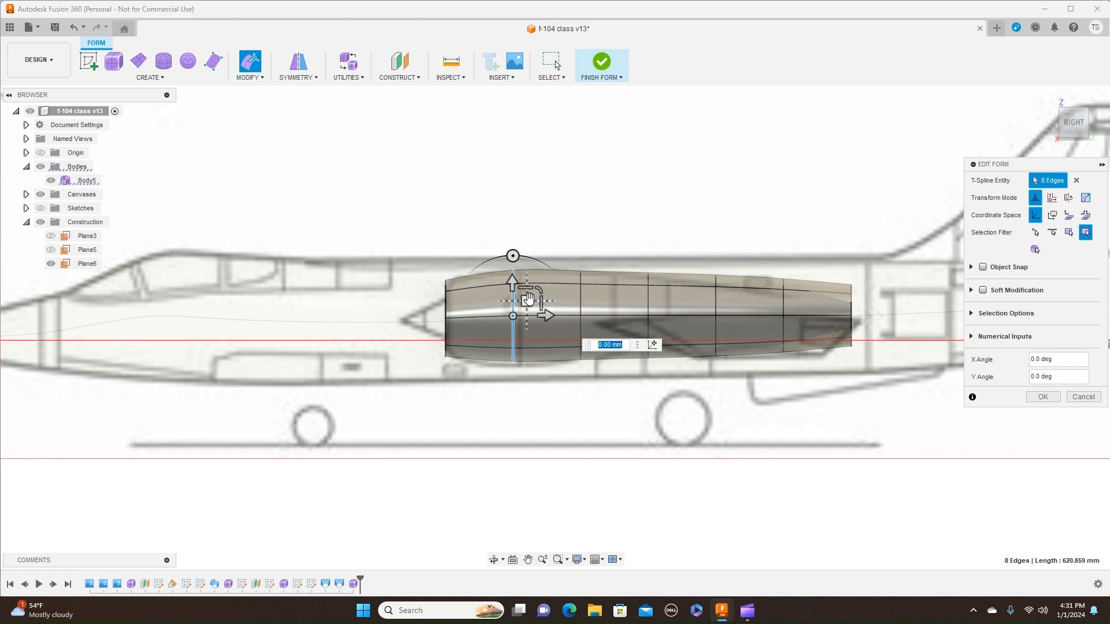
pyautogui.moveTo(526, 289); pyautogui.dragTo(528, 304)
pyautogui.moveTo(661, 200); pyautogui.dragTo(546, 182, button='middle')
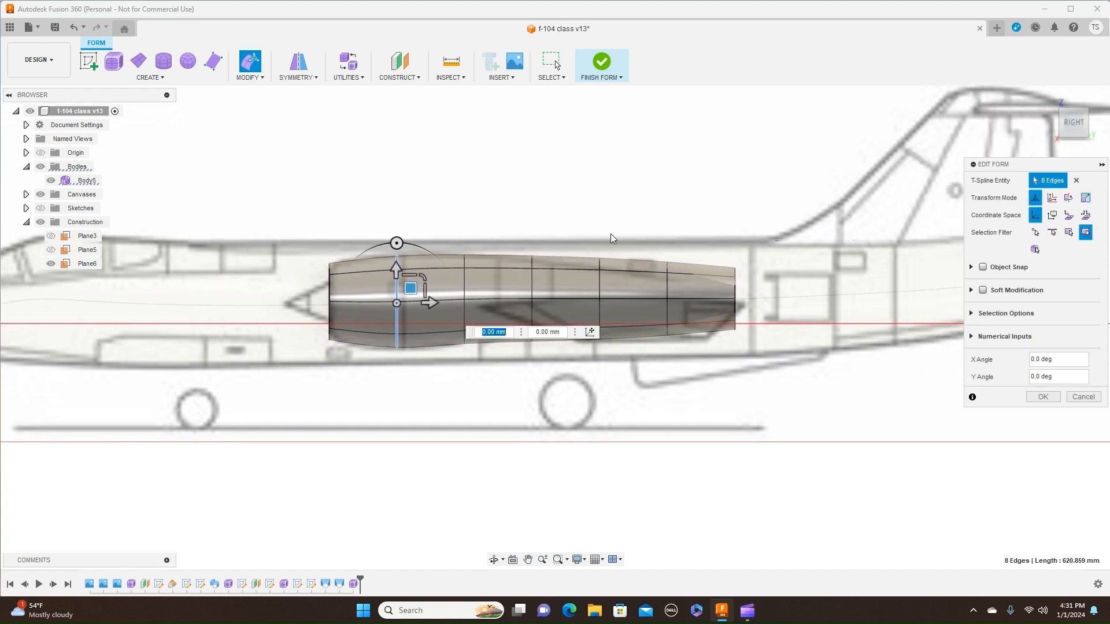
pyautogui.doubleClick(533, 283)
pyautogui.moveTo(558, 273); pyautogui.dragTo(555, 278)
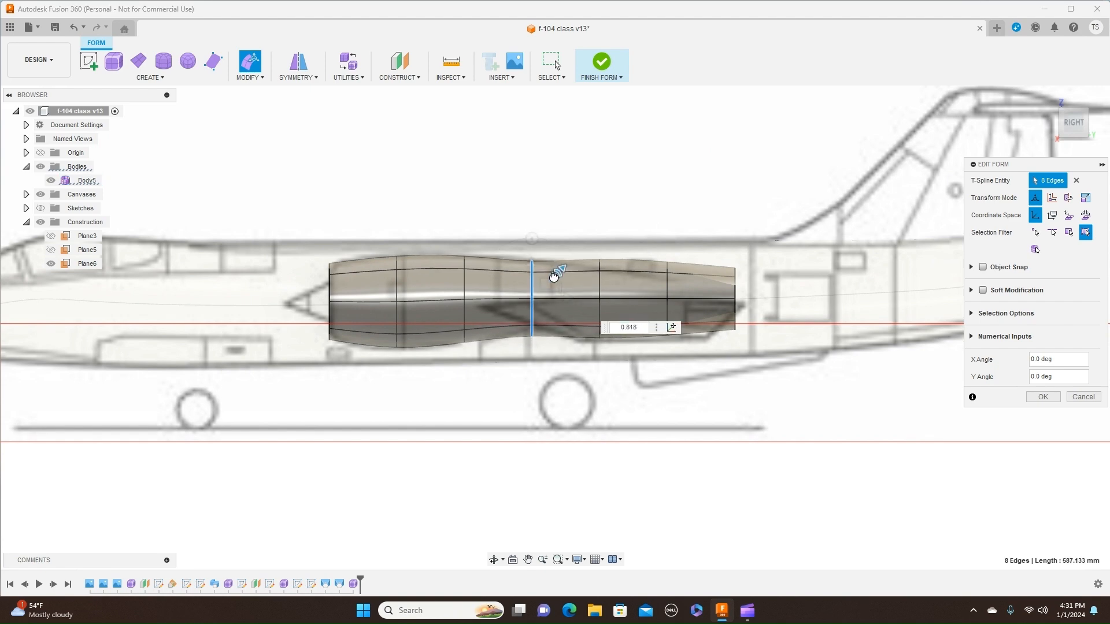
# Lower the fifth edge loop by about 8.552 mm and the sixth by about 16.248 mm, reducing their height to suit the taper
pyautogui.doubleClick(599, 281)
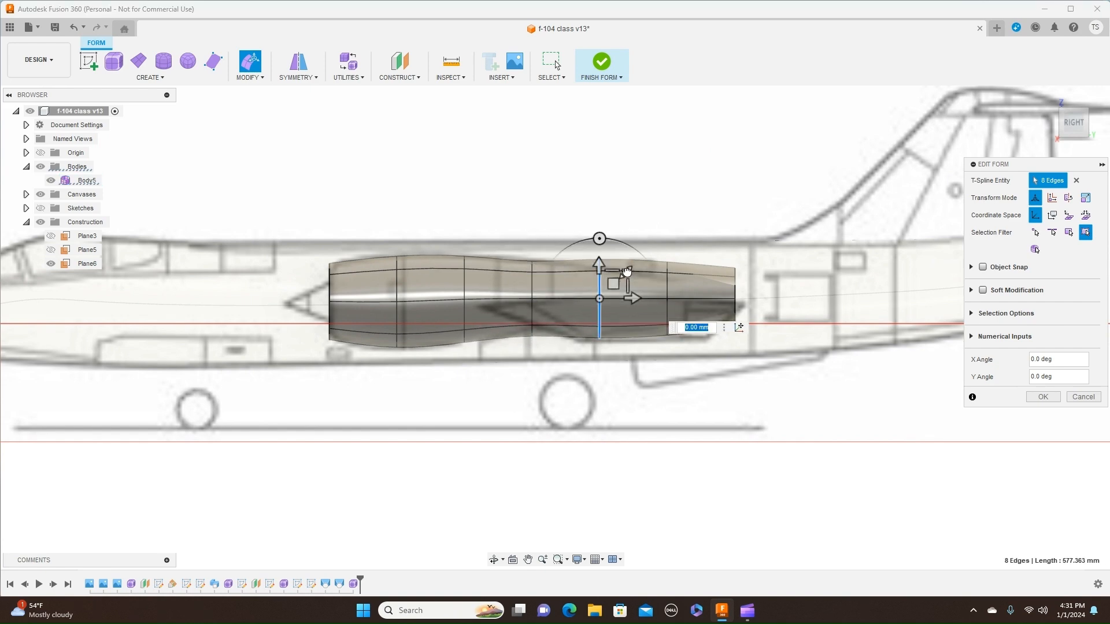
pyautogui.moveTo(615, 281); pyautogui.dragTo(616, 294)
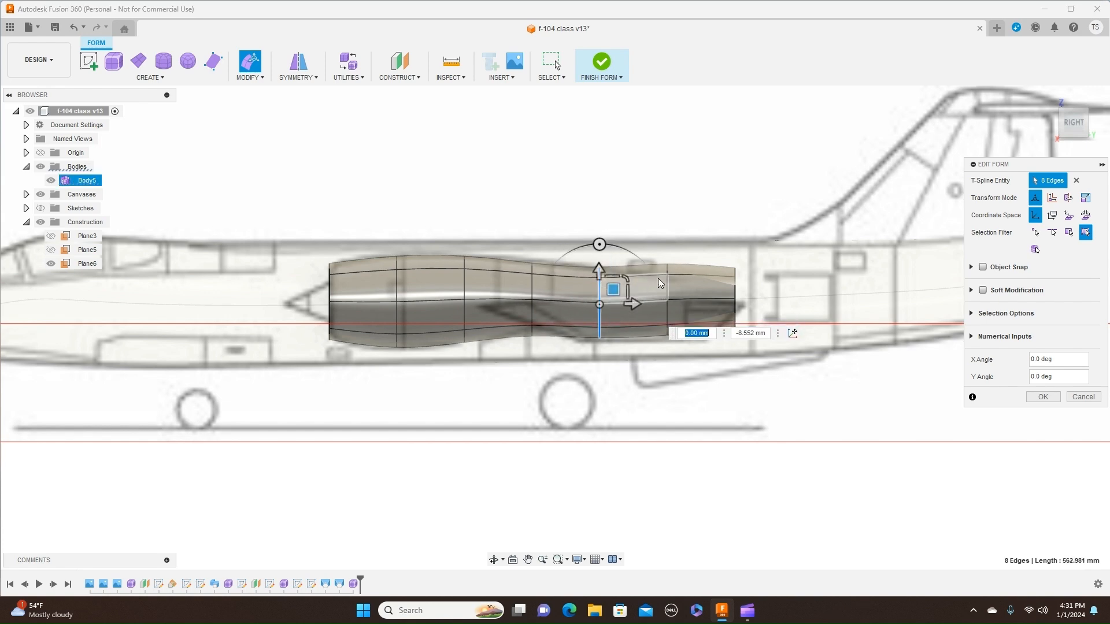
pyautogui.doubleClick(667, 286)
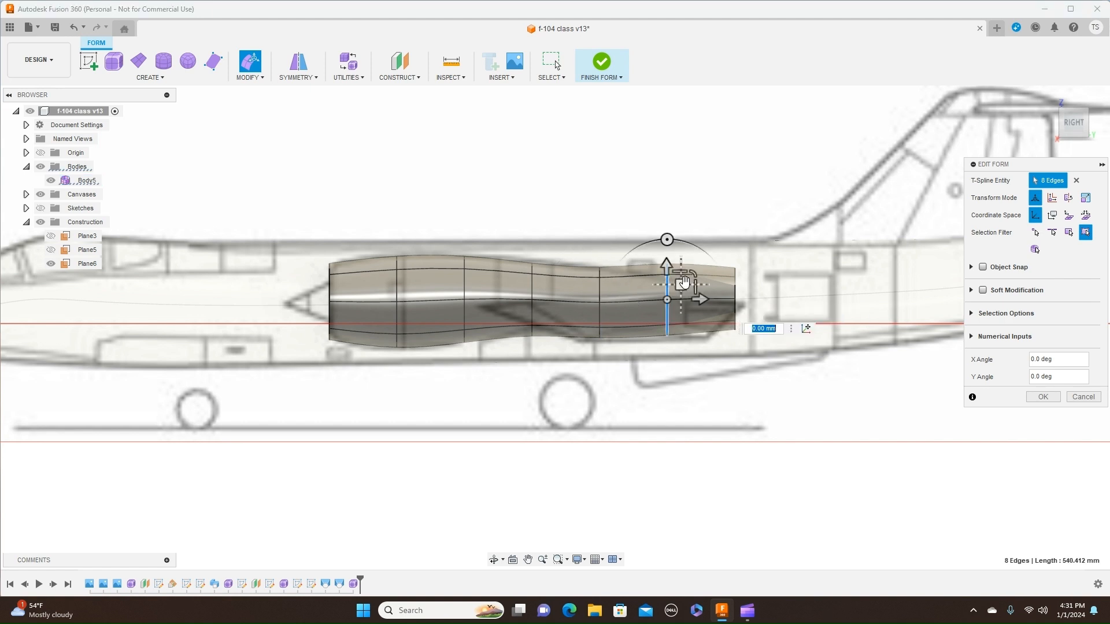
pyautogui.moveTo(695, 273); pyautogui.dragTo(685, 298)
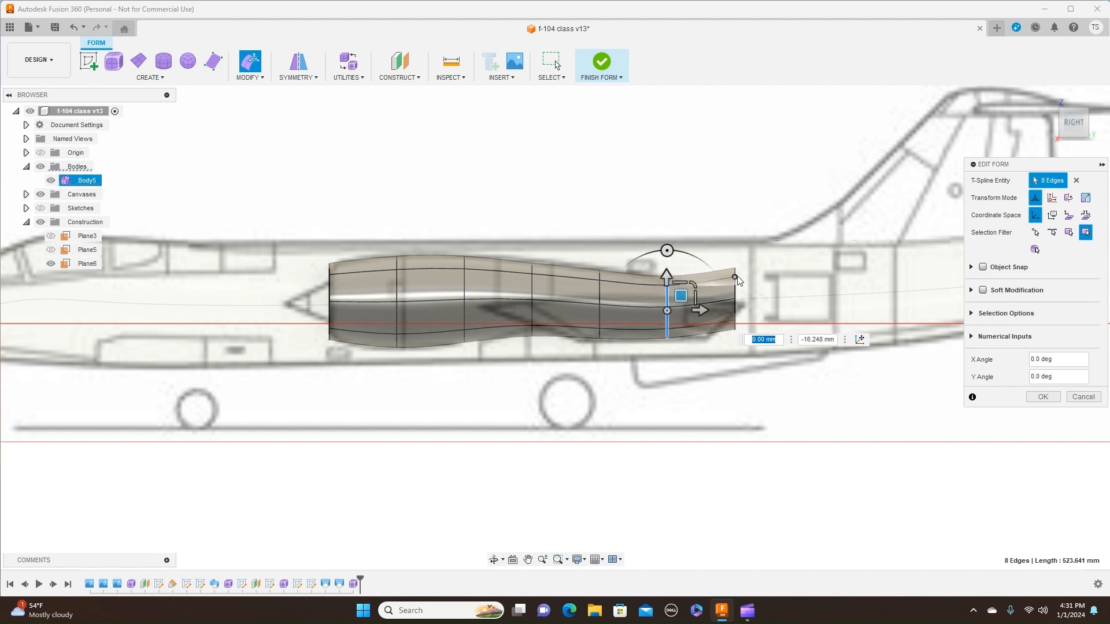
# Lower the rearmost edge loop and scale it vertically by about 0.719 to finish the taper, then accept the form edits
pyautogui.click(736, 290)
pyautogui.moveTo(762, 271); pyautogui.dragTo(755, 296)
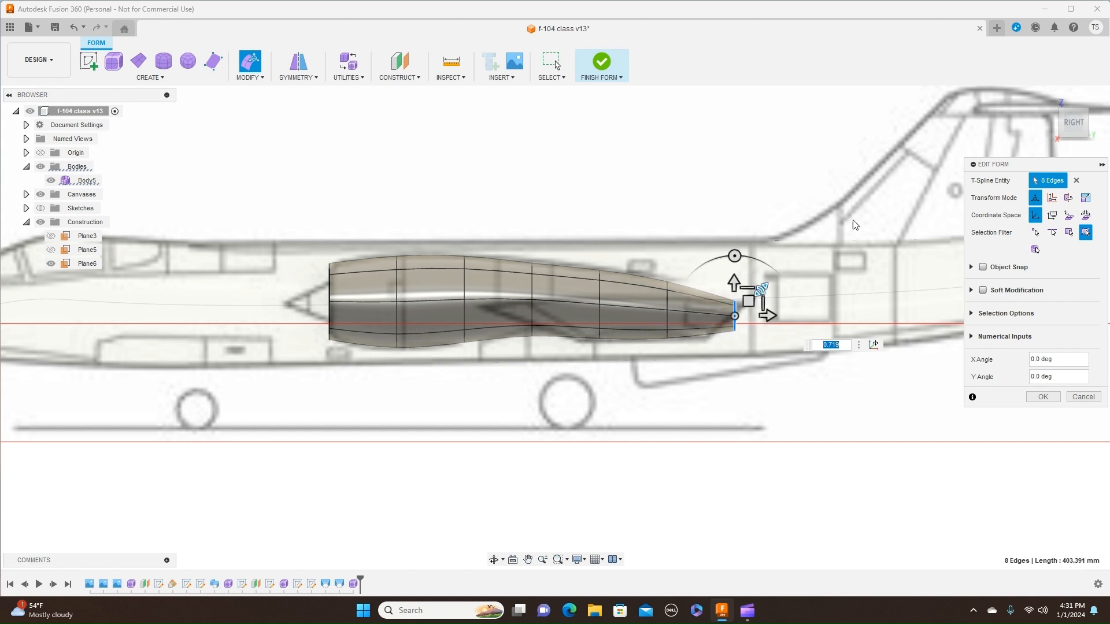
pyautogui.scroll(-2, 599, 173)
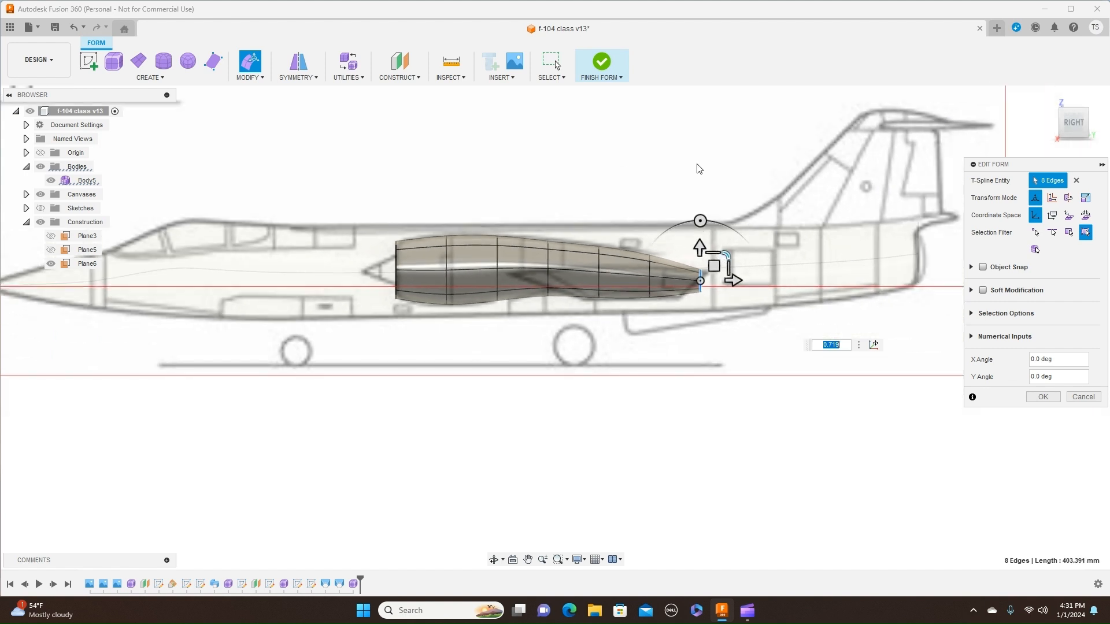
pyautogui.click(1073, 102)
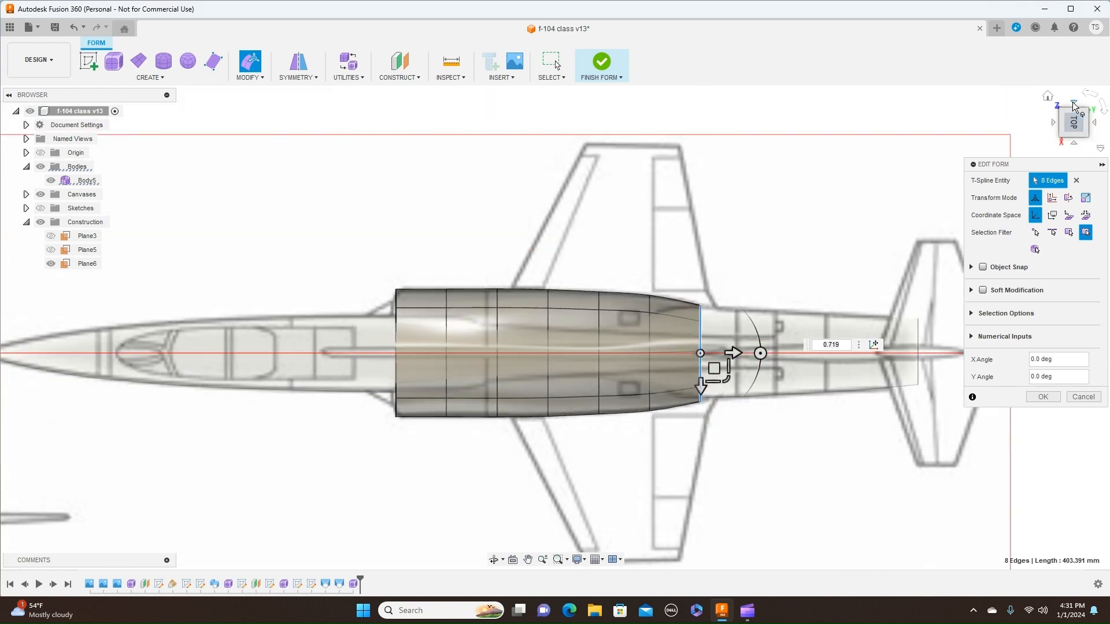
pyautogui.click(1074, 143)
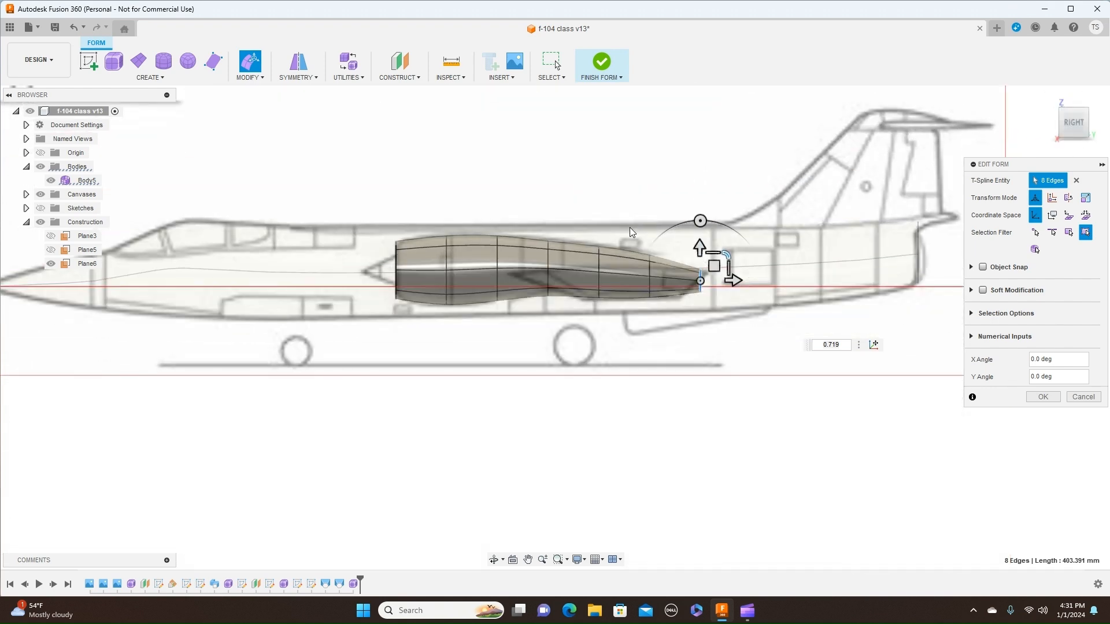
pyautogui.click(1042, 399)
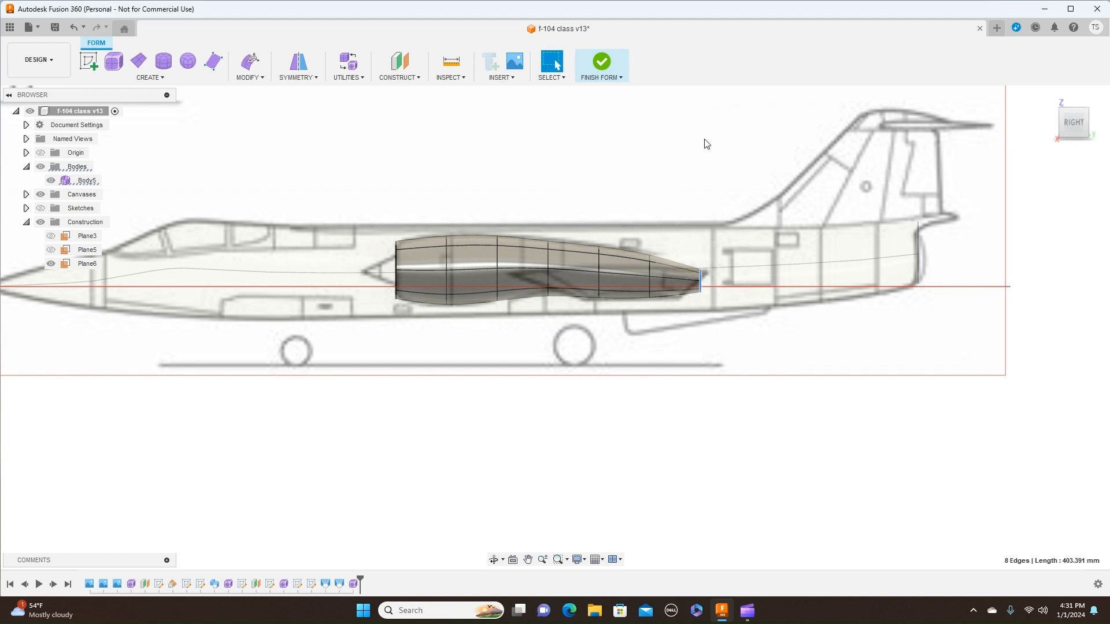
# Finish the form and hide the canvases to check the intake on the fuselage from the side and from above
pyautogui.click(613, 78)
pyautogui.scroll(-2, 722, 152)
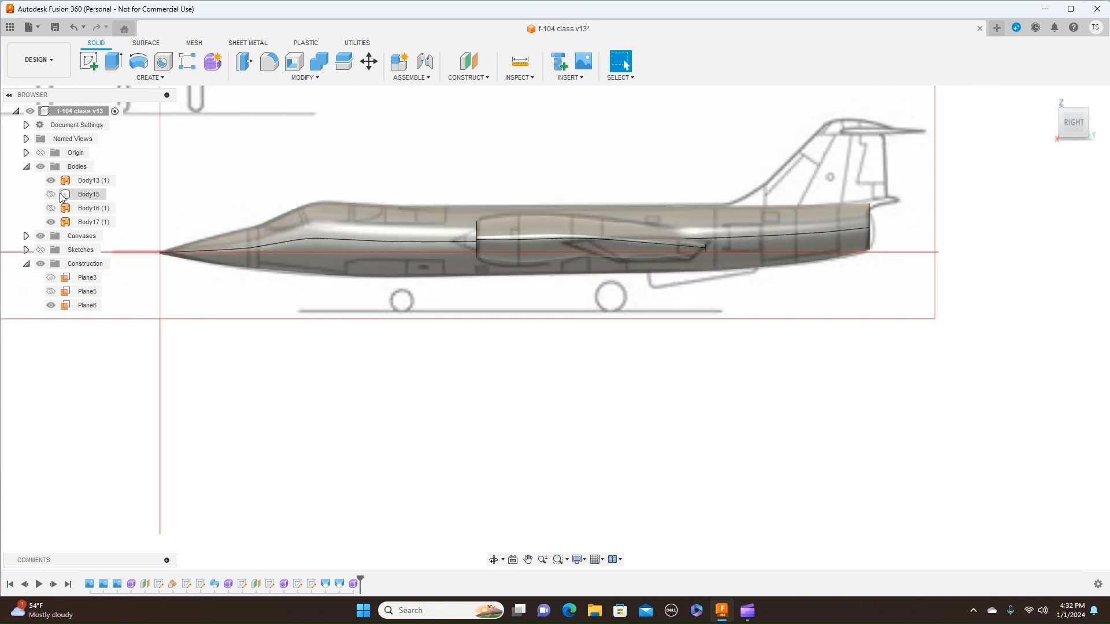
pyautogui.click(40, 236)
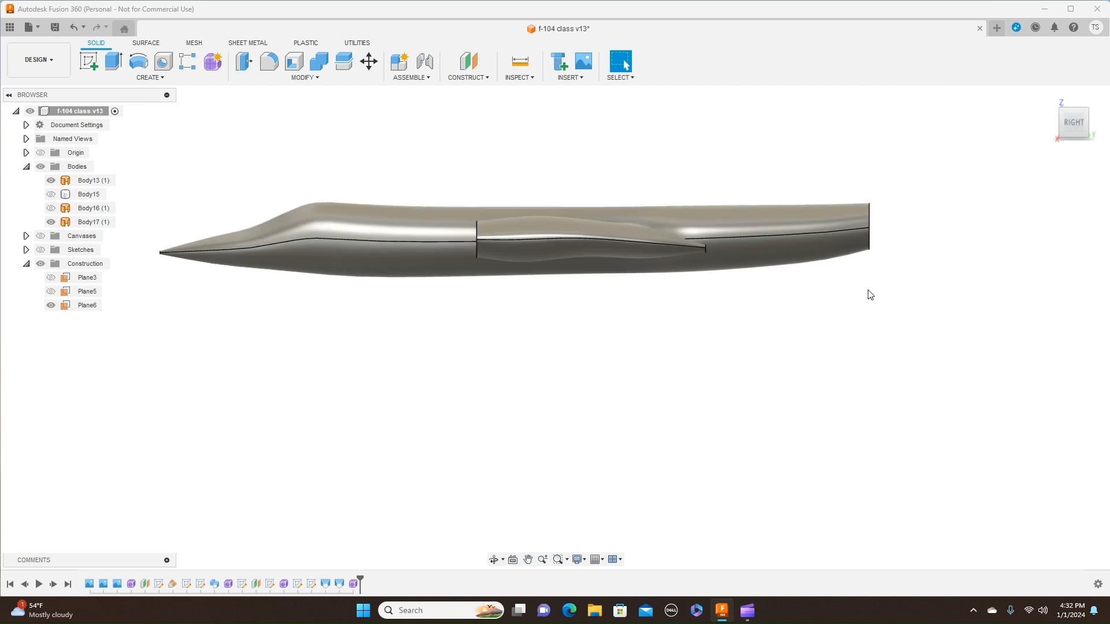
pyautogui.moveTo(881, 175); pyautogui.dragTo(934, 265, button='middle')
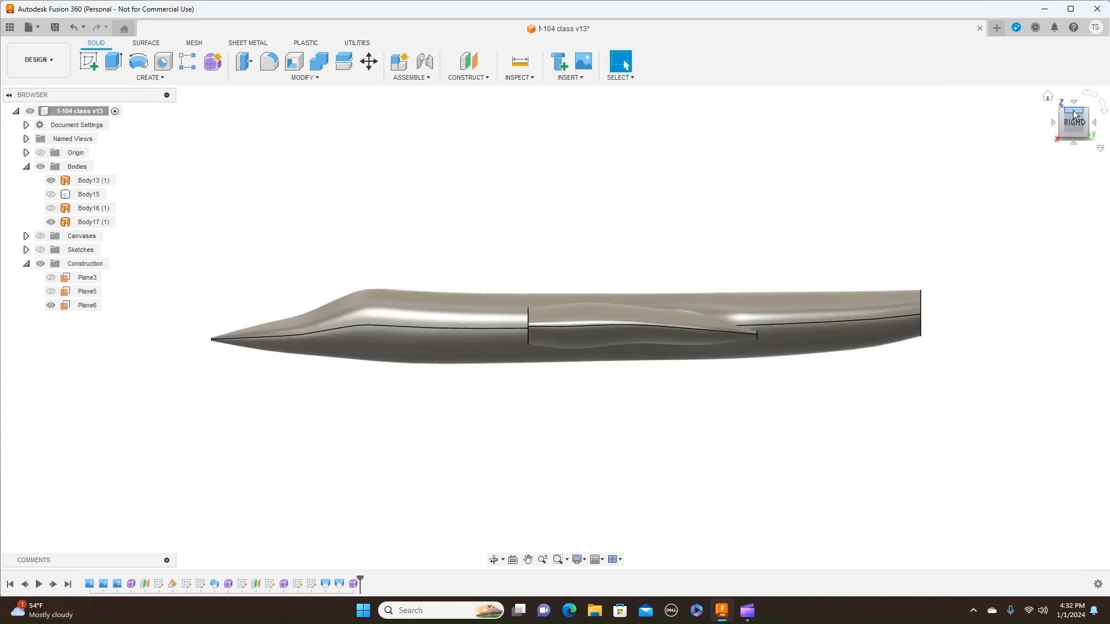
pyautogui.moveTo(1075, 125)
pyautogui.mouseDown()
pyautogui.moveTo(1078, 211)
pyautogui.moveTo(1076, 126)
pyautogui.moveTo(985, 123)
pyautogui.moveTo(995, 133)
pyautogui.moveTo(1075, 128)
pyautogui.mouseUp()
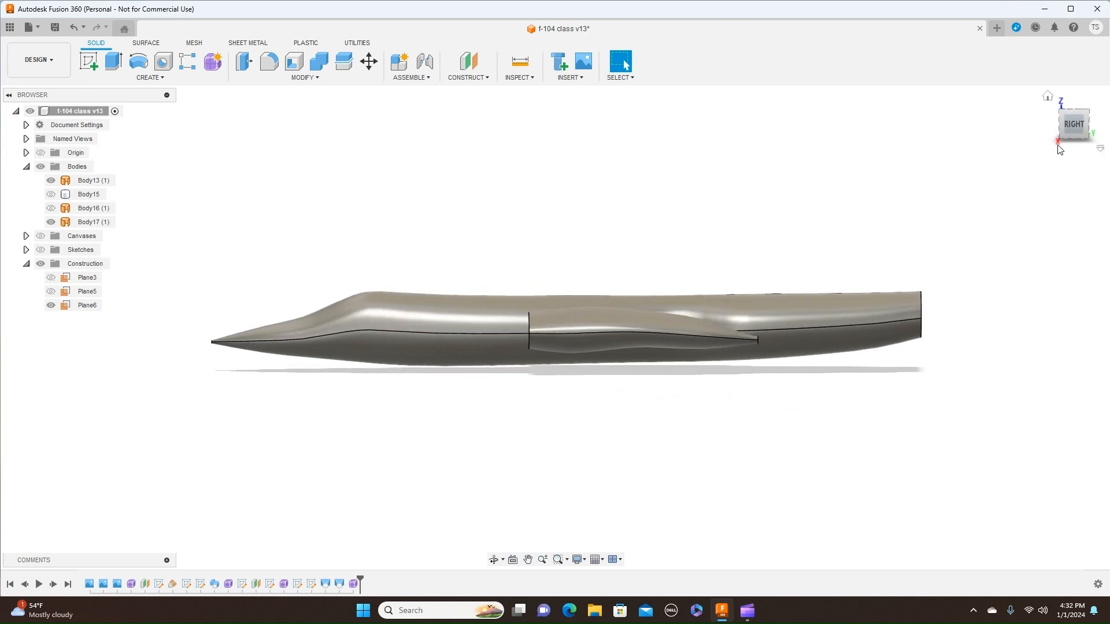
pyautogui.scroll(1, 1008, 180)
pyautogui.moveTo(1003, 214); pyautogui.dragTo(1006, 137, button='middle')
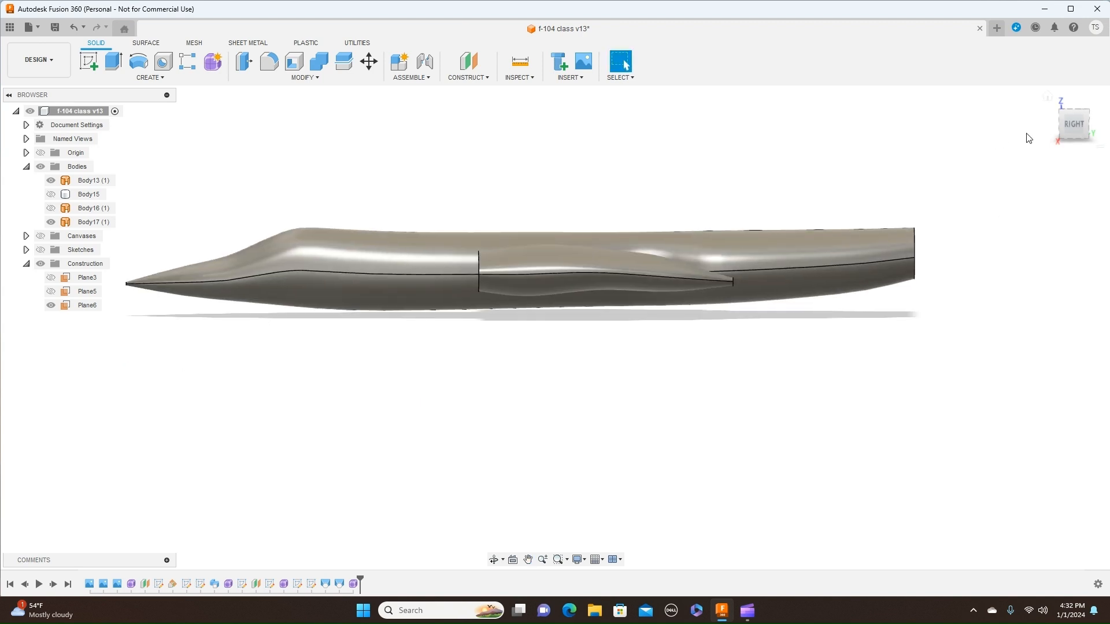
pyautogui.click(1075, 116)
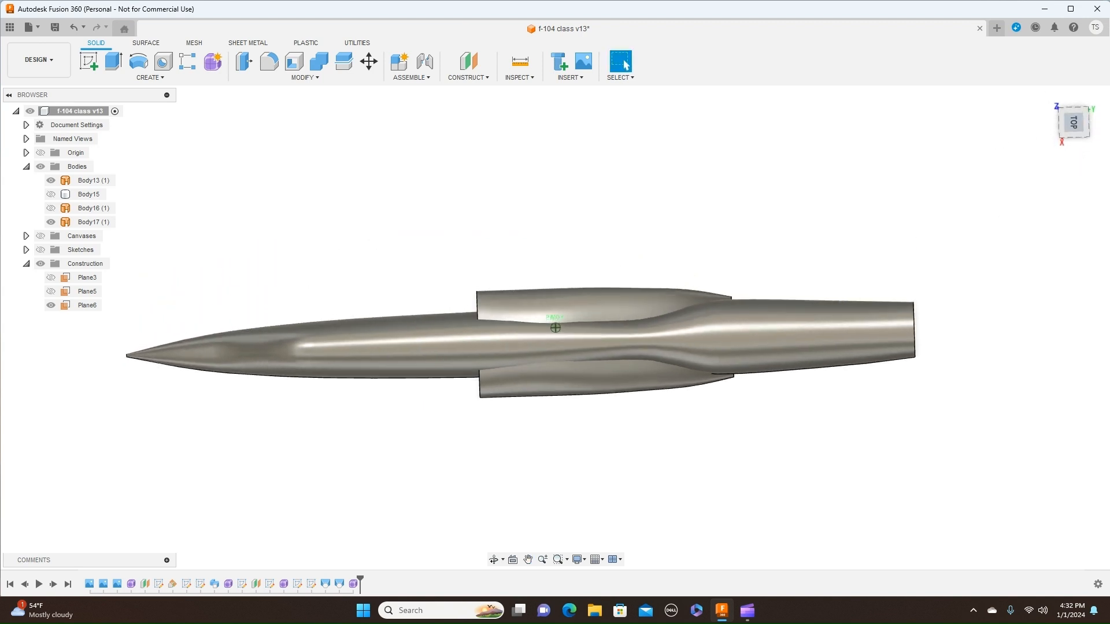
# Show the canvases again behind the top view and open the fuselage form (Form3) for editing
pyautogui.moveTo(1075, 118); pyautogui.dragTo(1061, 84)
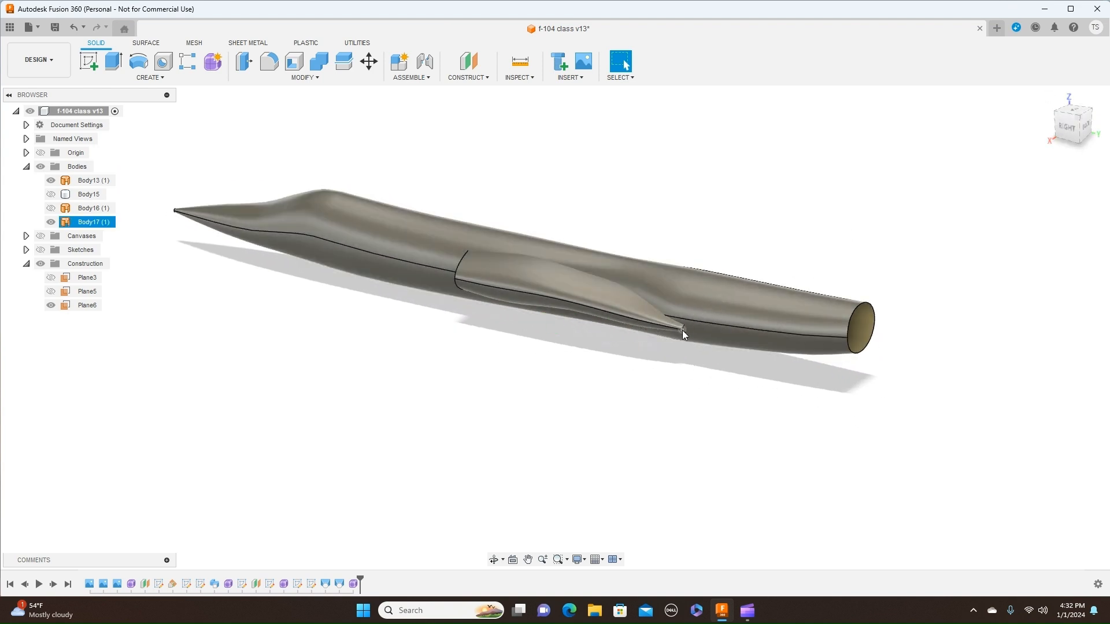
pyautogui.scroll(3, 683, 334)
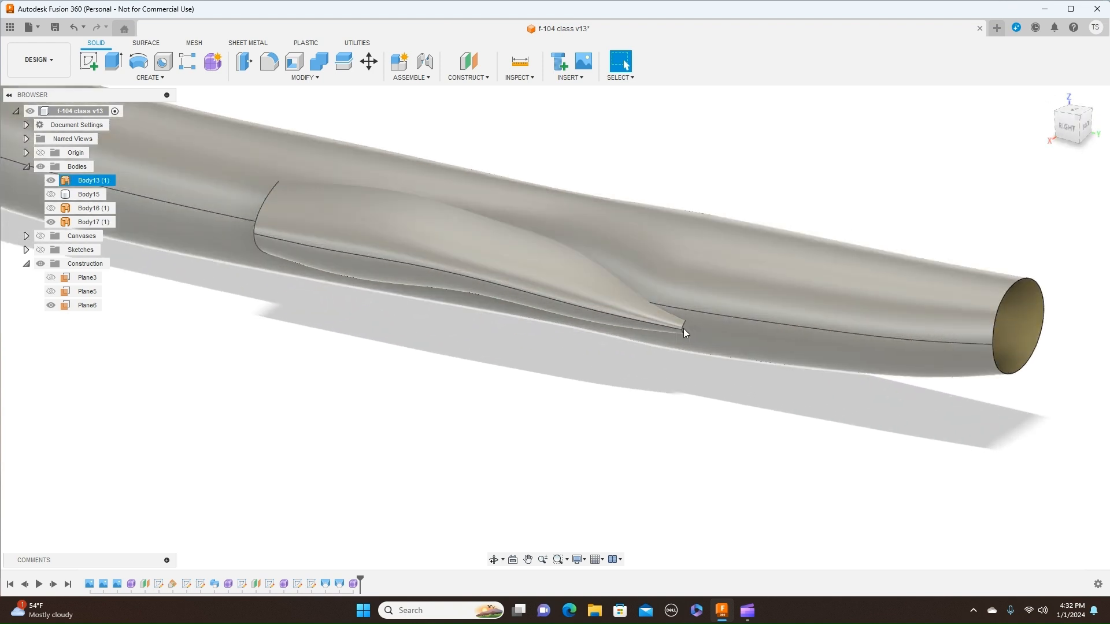
pyautogui.scroll(-2, 879, 241)
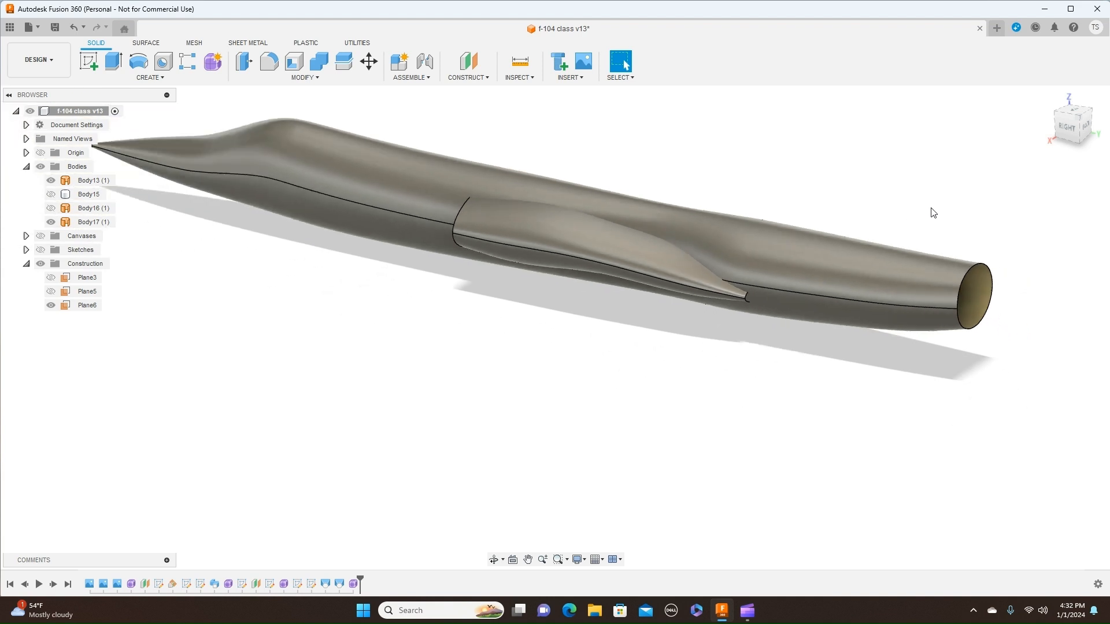
pyautogui.click(1073, 129)
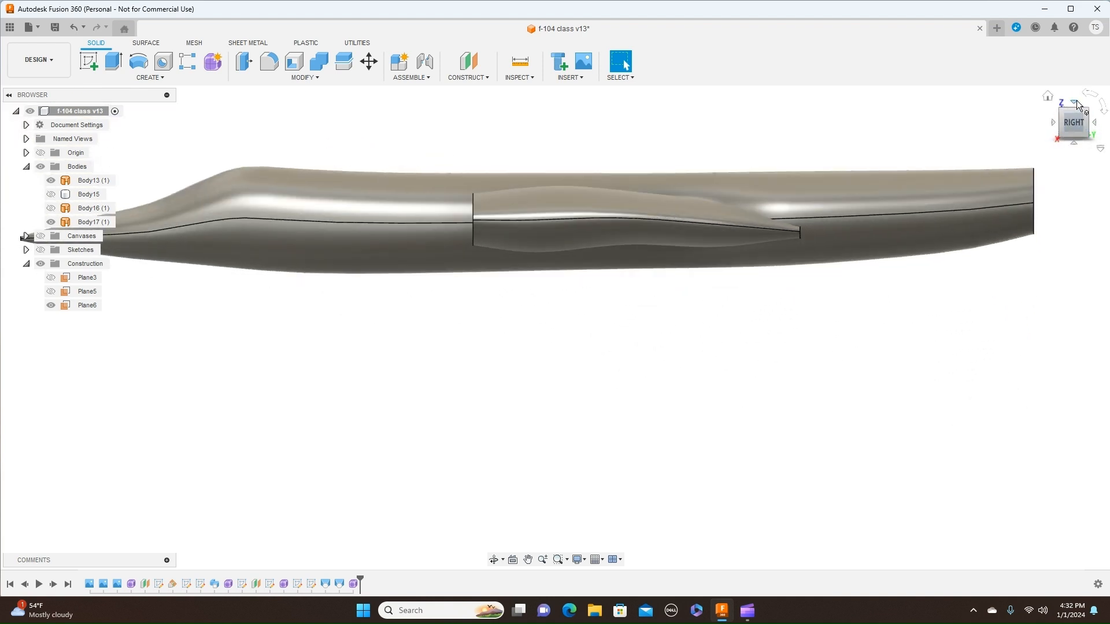
pyautogui.scroll(-1, 729, 197)
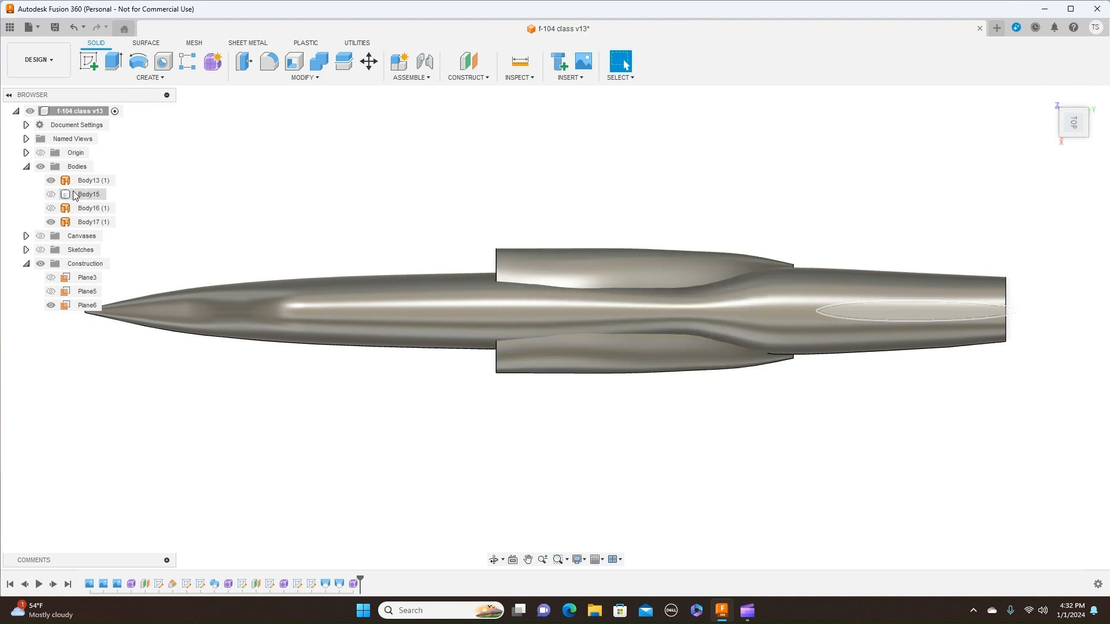
pyautogui.click(40, 236)
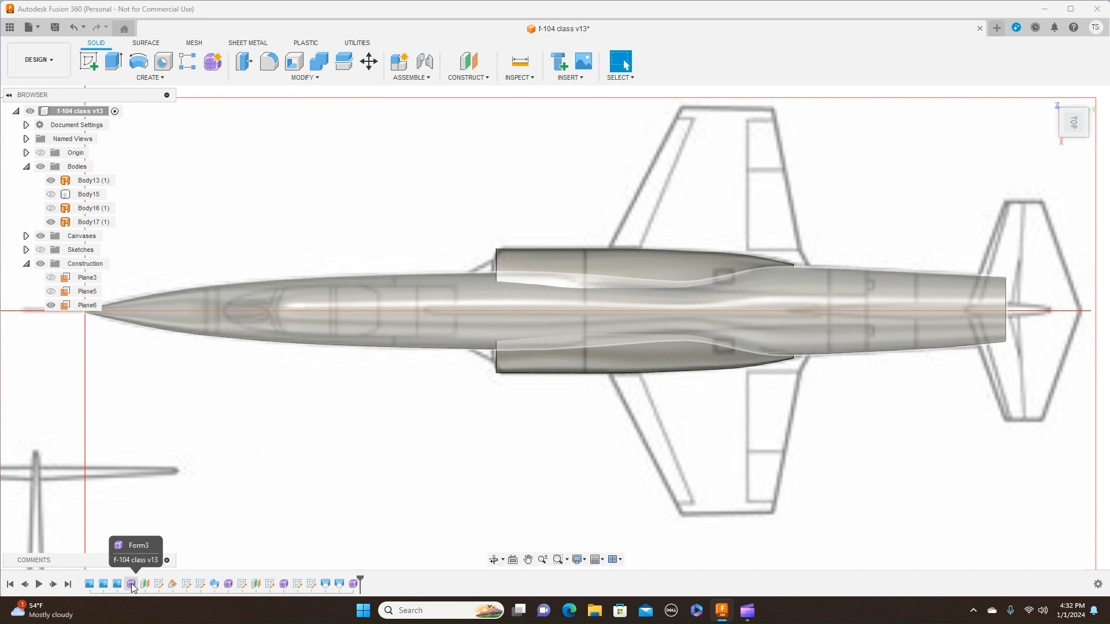
pyautogui.rightClick(133, 586)
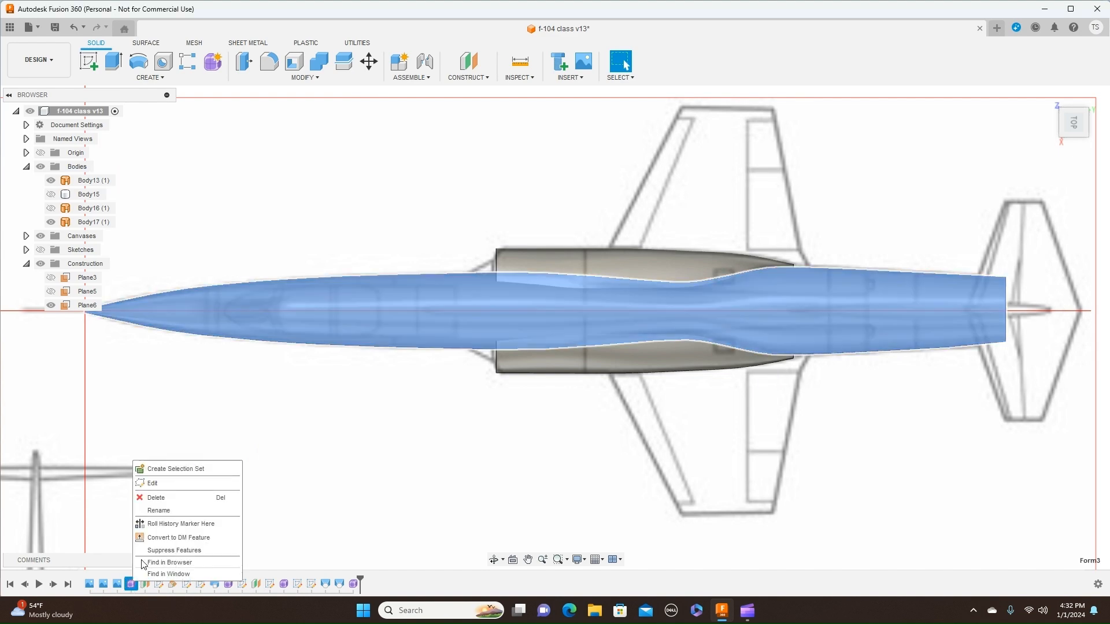
pyautogui.click(171, 484)
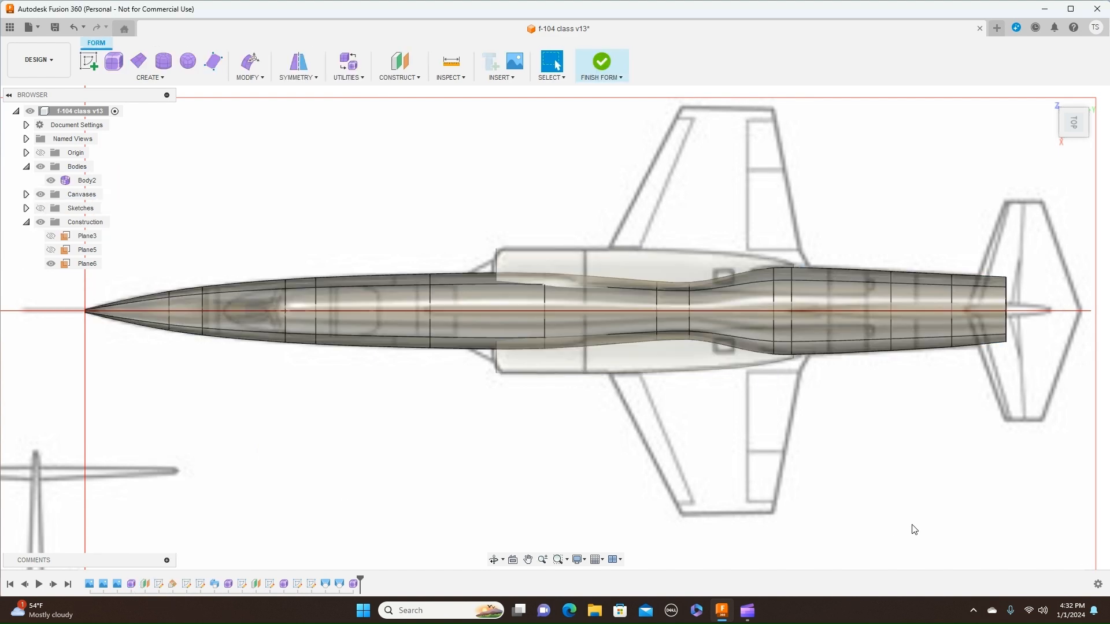
# Scale the fuselage edge loop at the intake's rear end in width by about 1.133 and accept the edit
pyautogui.moveTo(893, 448); pyautogui.dragTo(775, 453, button='middle')
pyautogui.scroll(3, 769, 464)
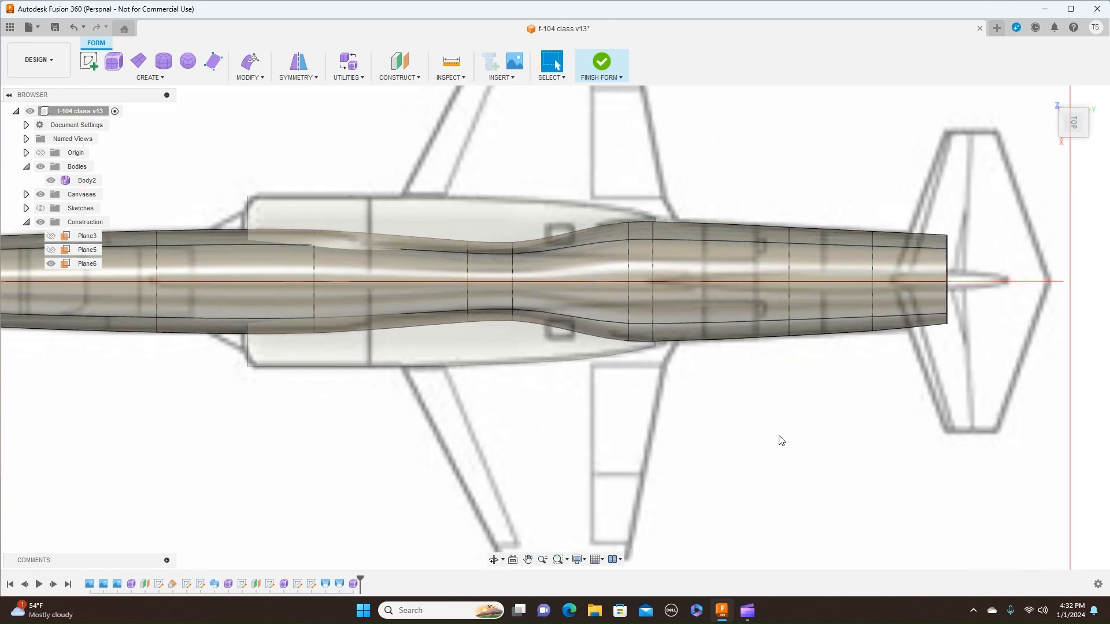
pyautogui.doubleClick(654, 261)
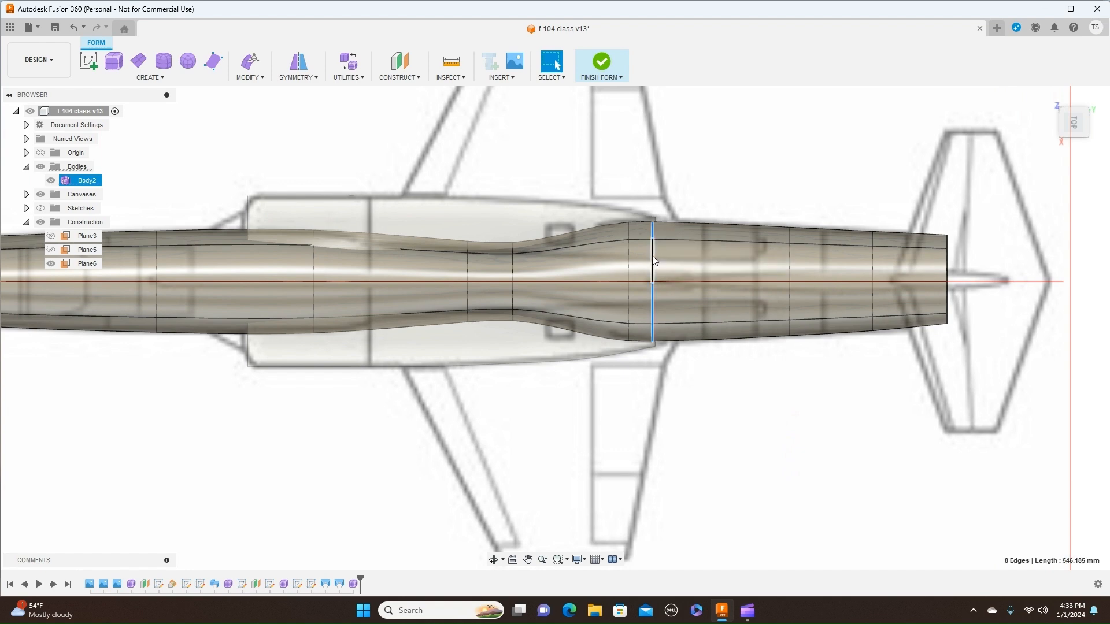
pyautogui.rightClick(654, 261)
pyautogui.click(689, 240)
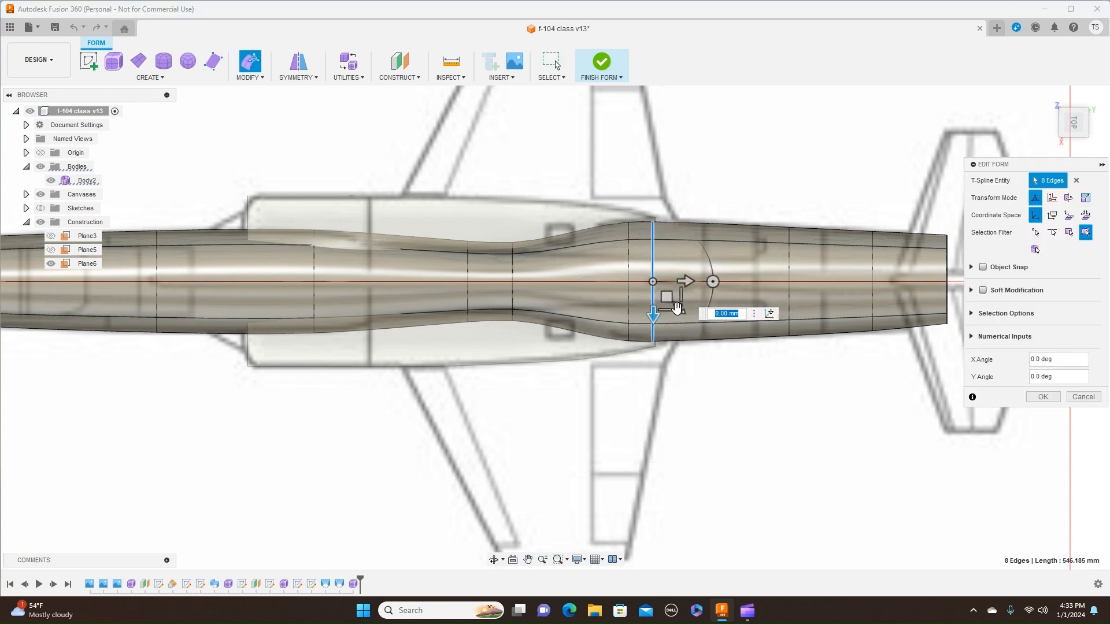
pyautogui.moveTo(680, 310); pyautogui.dragTo(678, 311)
pyautogui.scroll(-2, 824, 405)
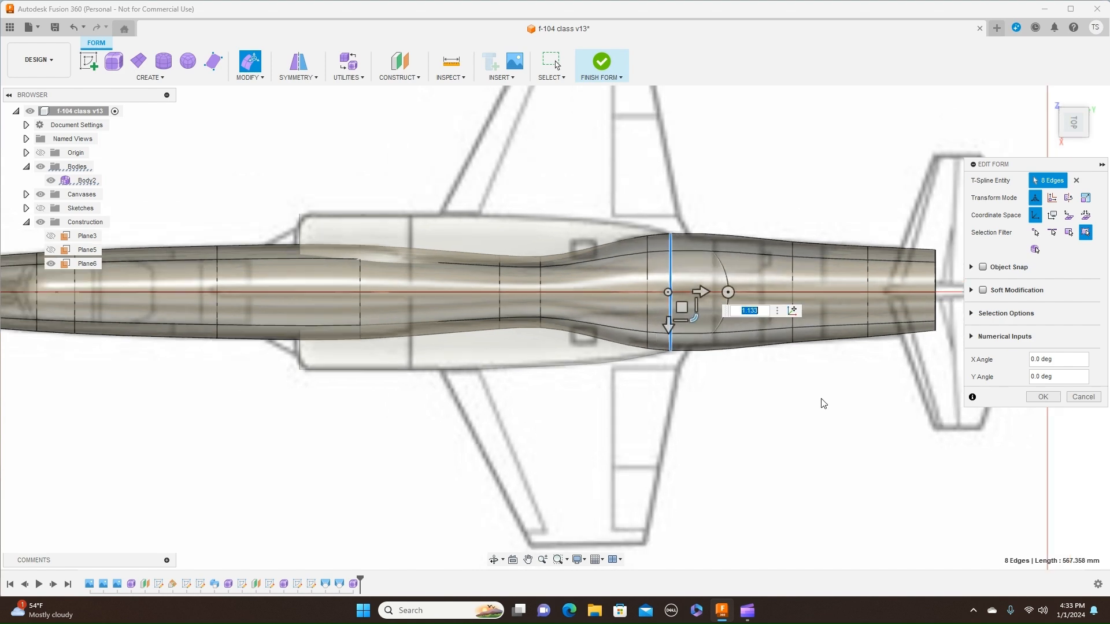
pyautogui.moveTo(824, 405); pyautogui.dragTo(763, 411, button='middle')
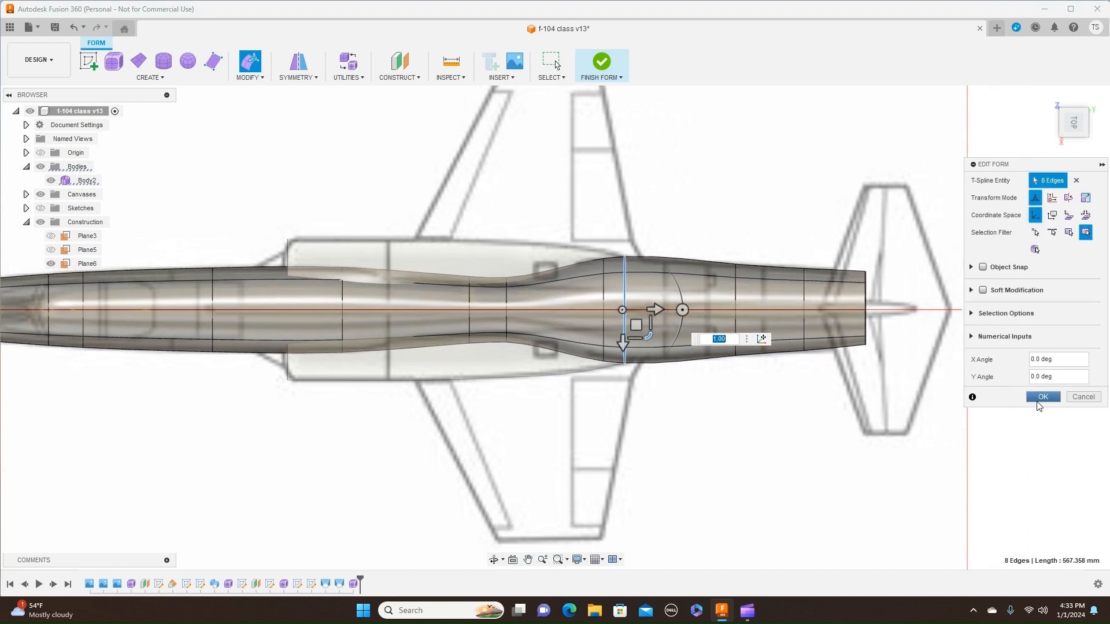
pyautogui.click(1044, 397)
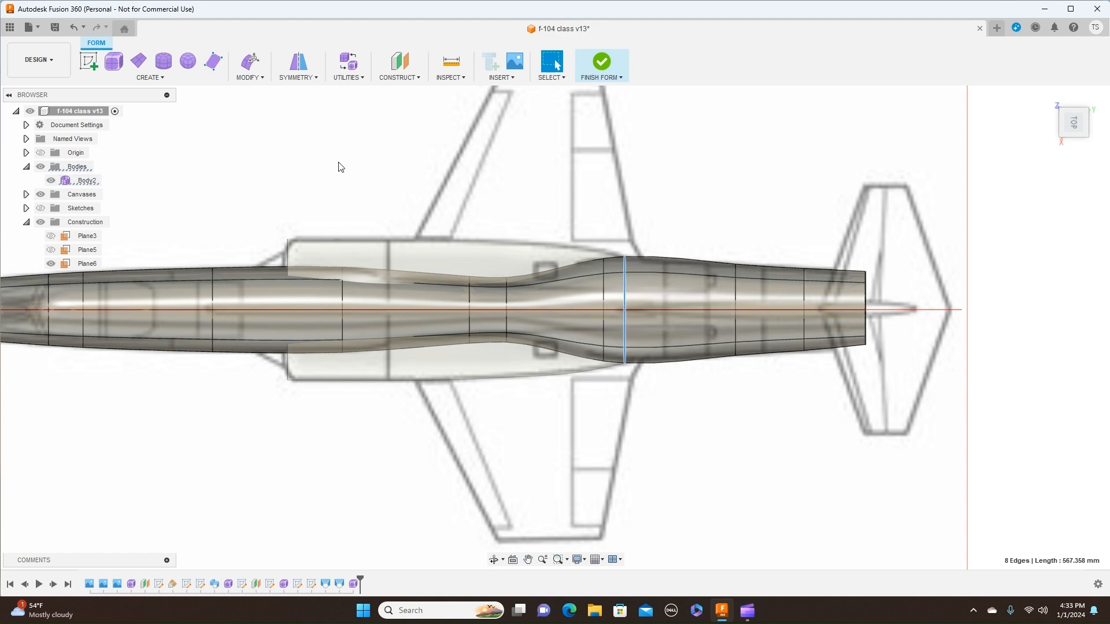
# Insert a single exact edge loop just aft of the widened fuselage loop at insert location 0.334
pyautogui.click(260, 78)
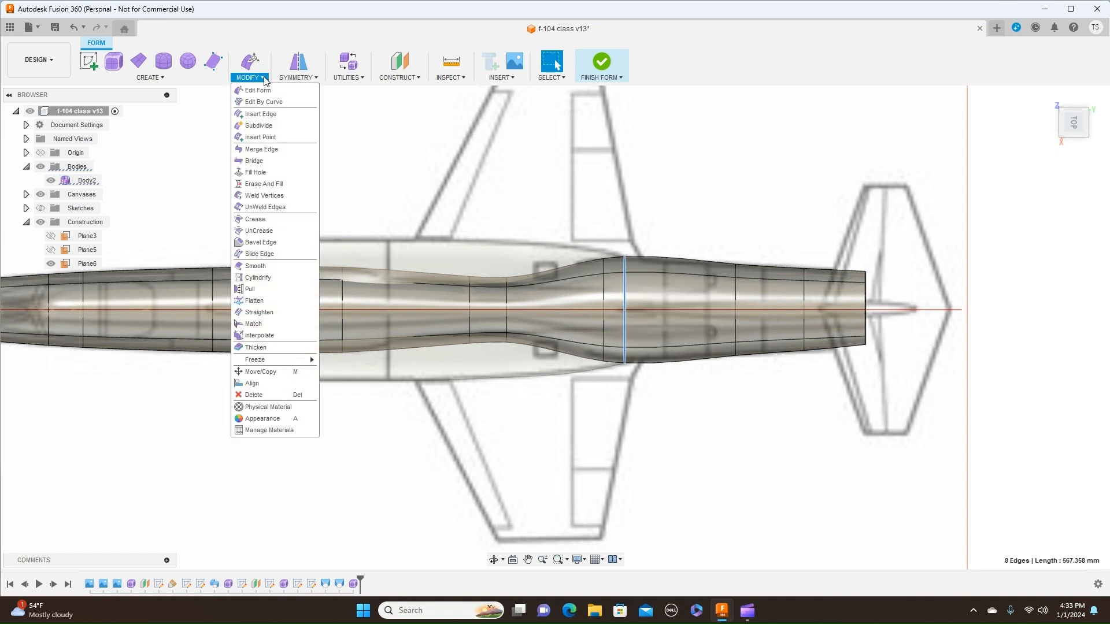
pyautogui.click(268, 115)
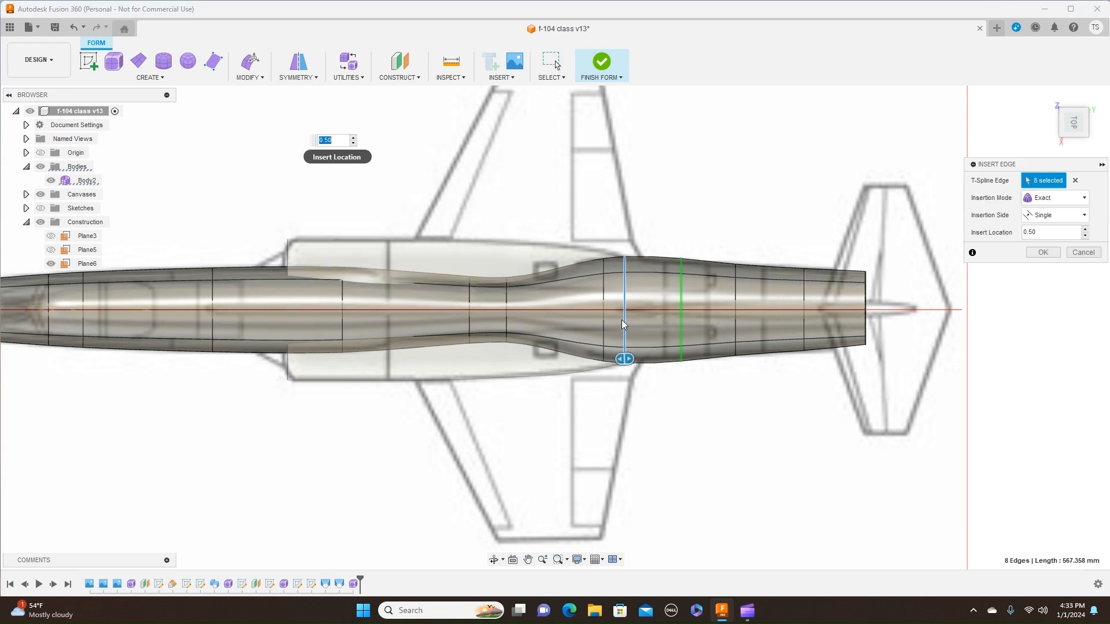
pyautogui.moveTo(626, 355); pyautogui.dragTo(607, 361)
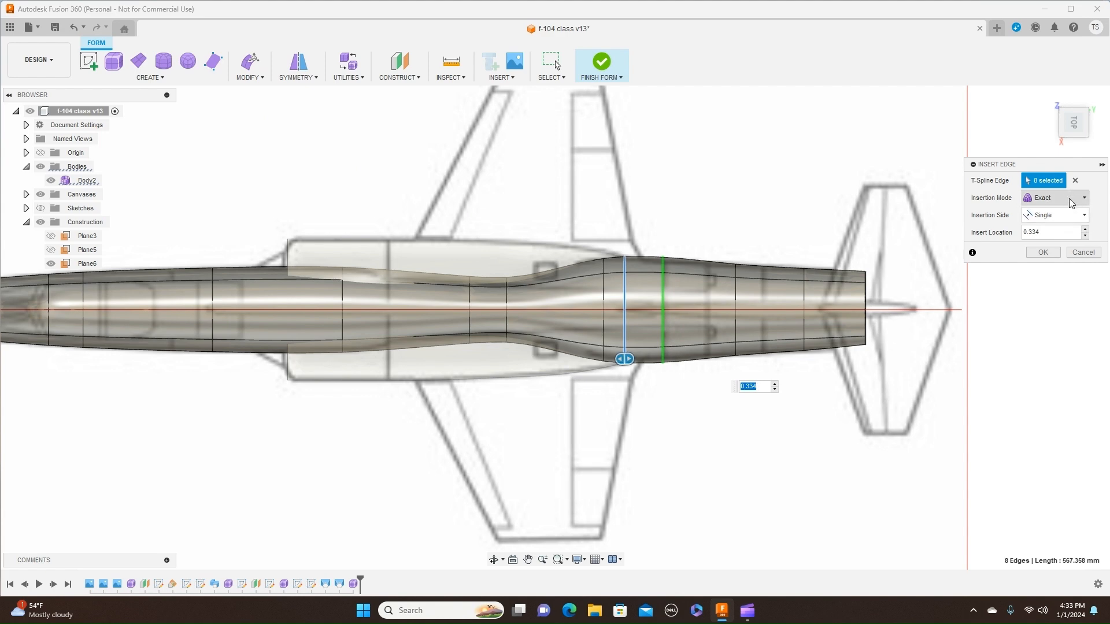
pyautogui.click(1049, 253)
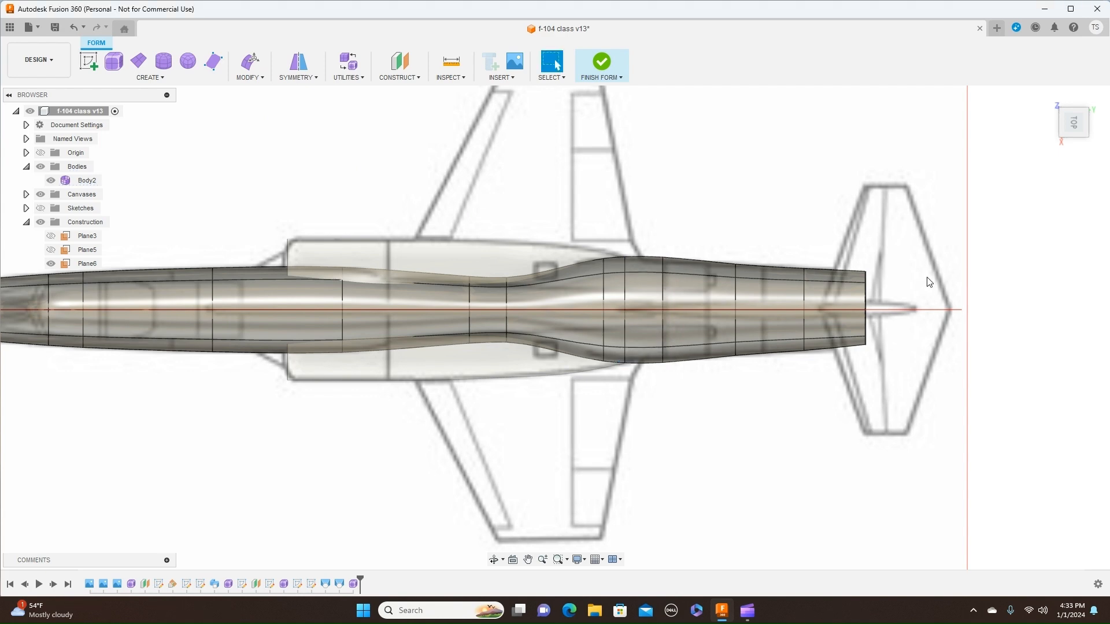
# Scale the inserted fuselage edge loop down in width by about 0.89 to match the top-view canvas
pyautogui.doubleClick(663, 289)
pyautogui.rightClick(663, 289)
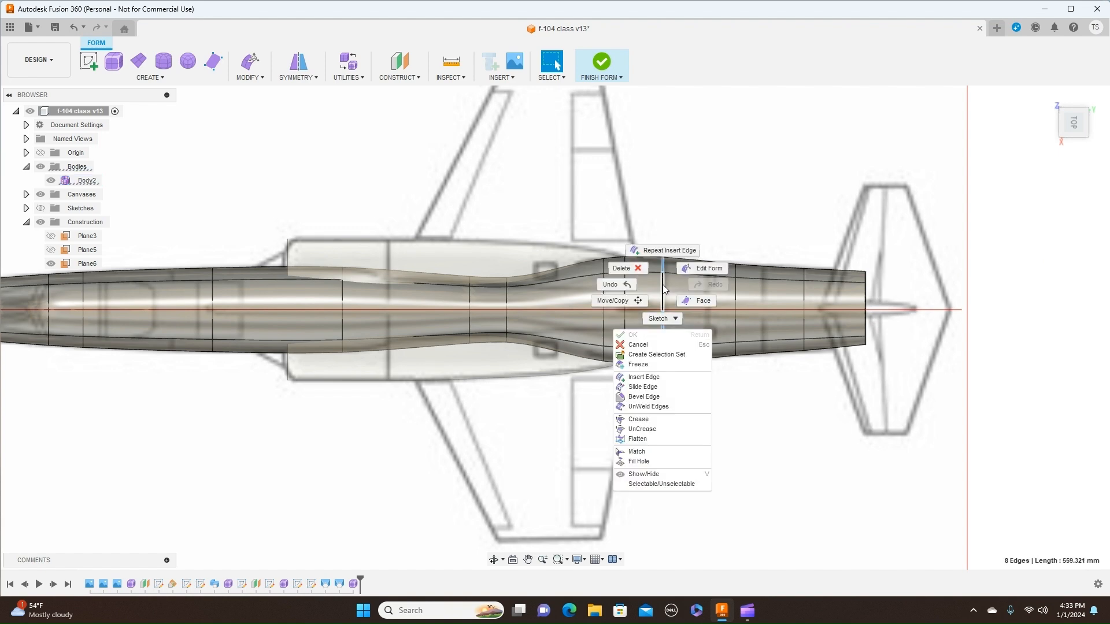
pyautogui.click(695, 270)
pyautogui.moveTo(689, 330); pyautogui.dragTo(689, 331)
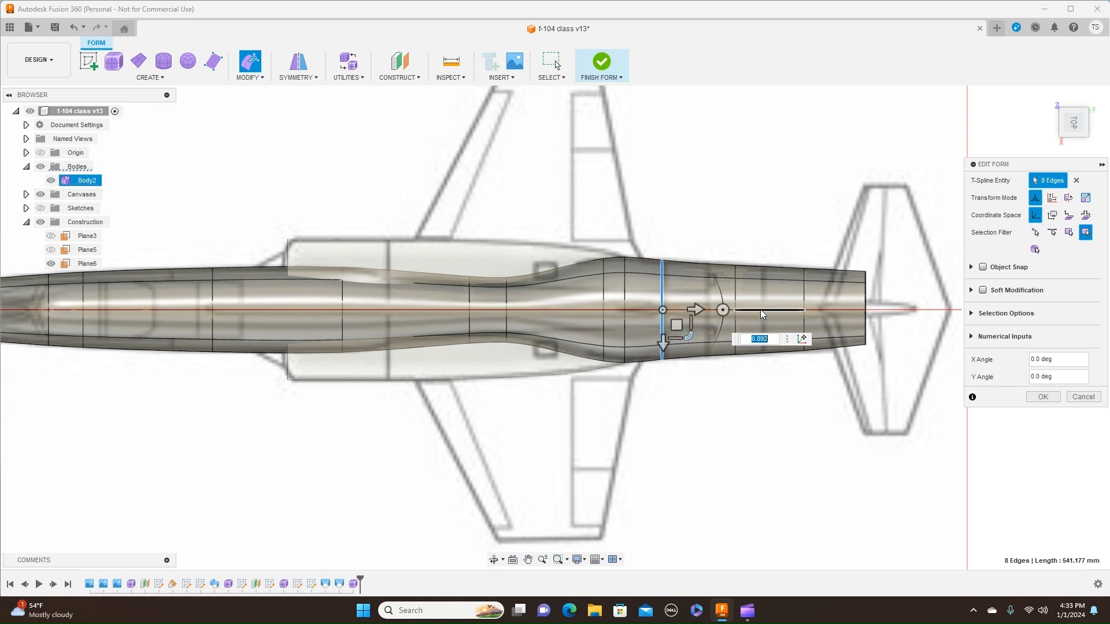
# Scale the next edge loop aft in width by about 1.035, accept the edits and finish the fuselage form
pyautogui.doubleClick(736, 298)
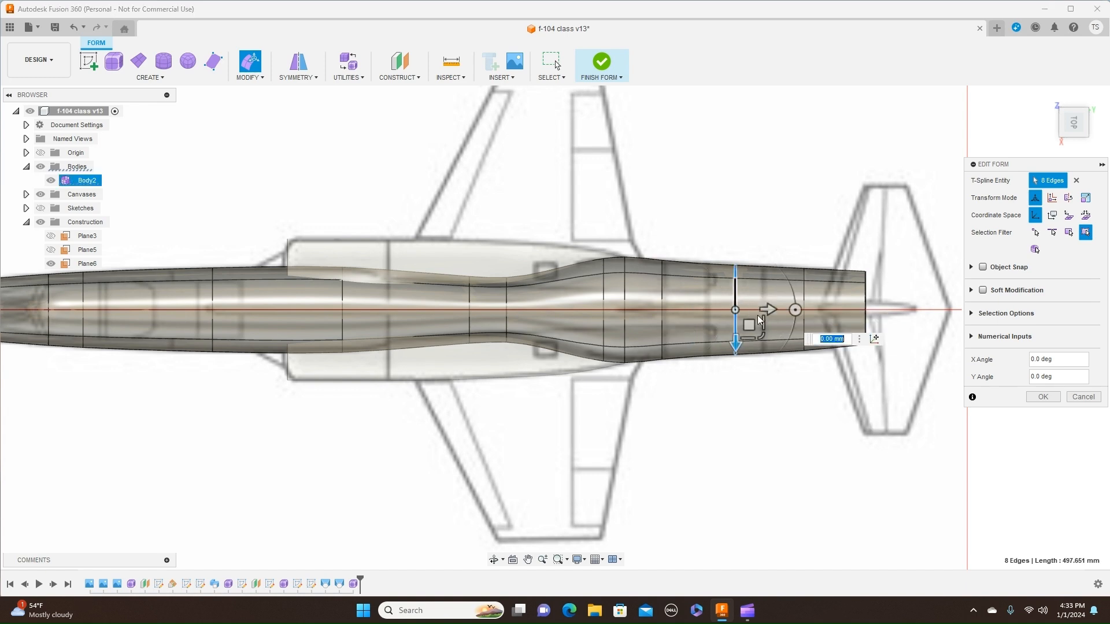
pyautogui.moveTo(765, 339); pyautogui.dragTo(762, 339)
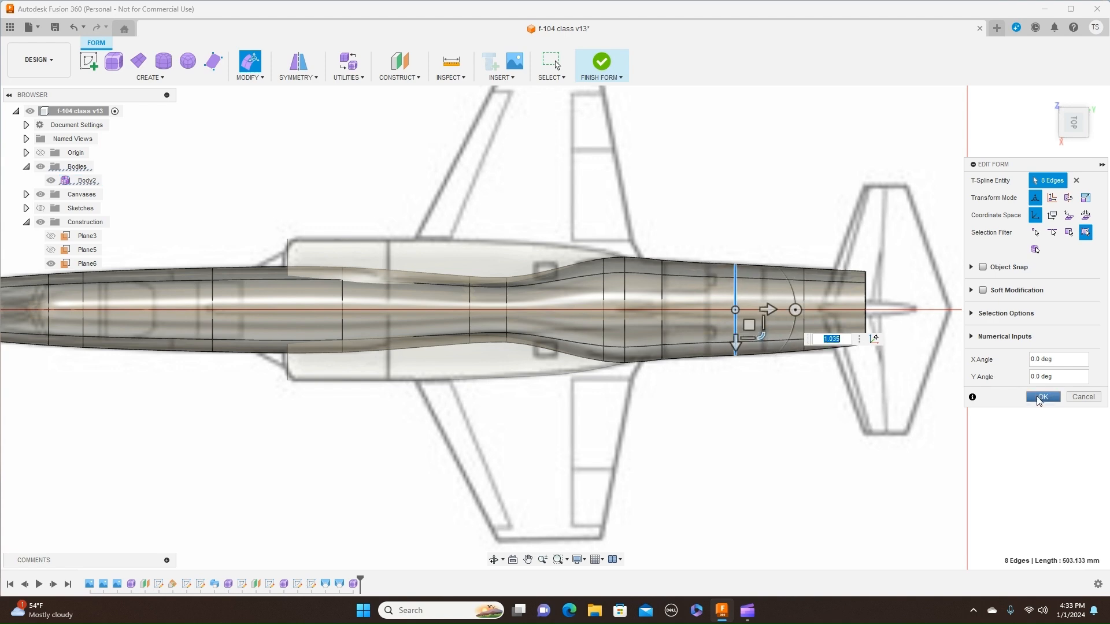
pyautogui.click(1041, 397)
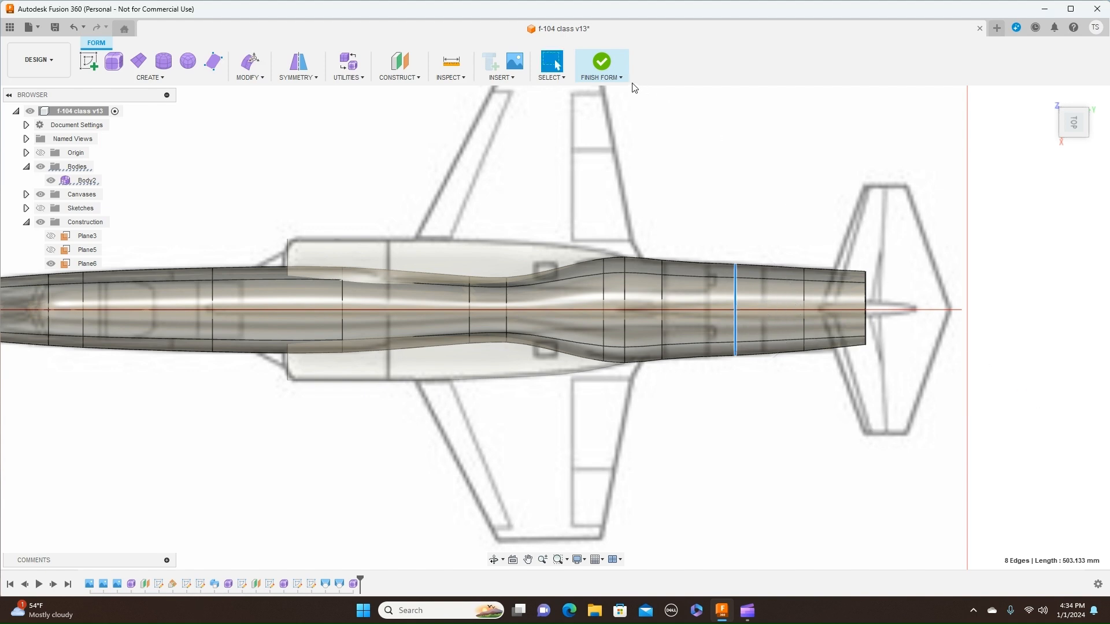
pyautogui.click(607, 75)
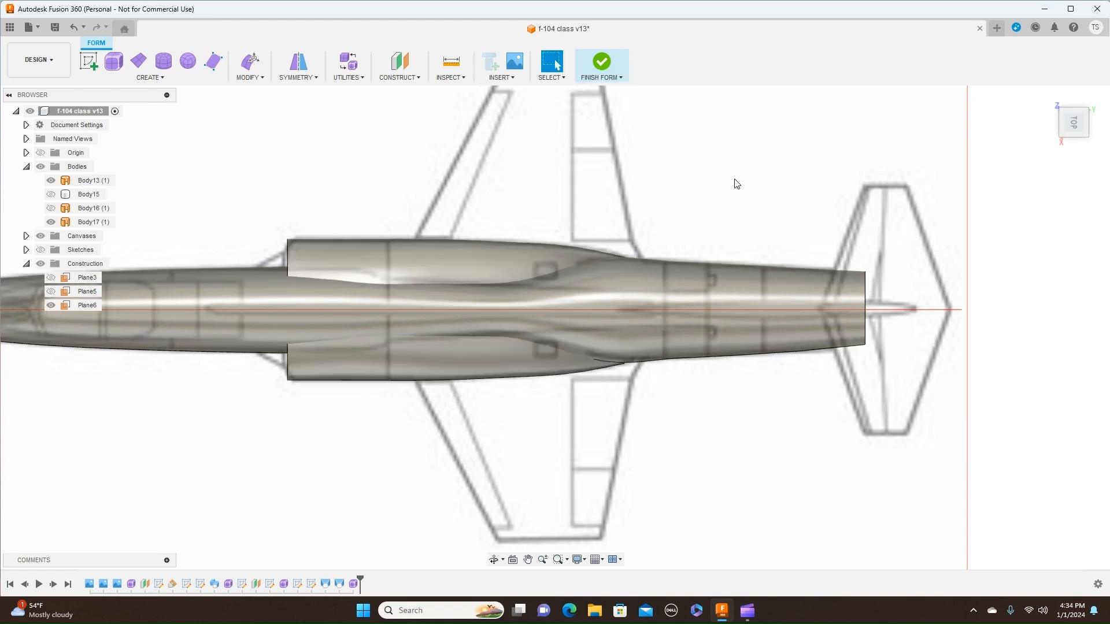
# Hide the canvases and examine from behind and from the side how the intake's rear end meets the fuselage
pyautogui.scroll(-3, 738, 184)
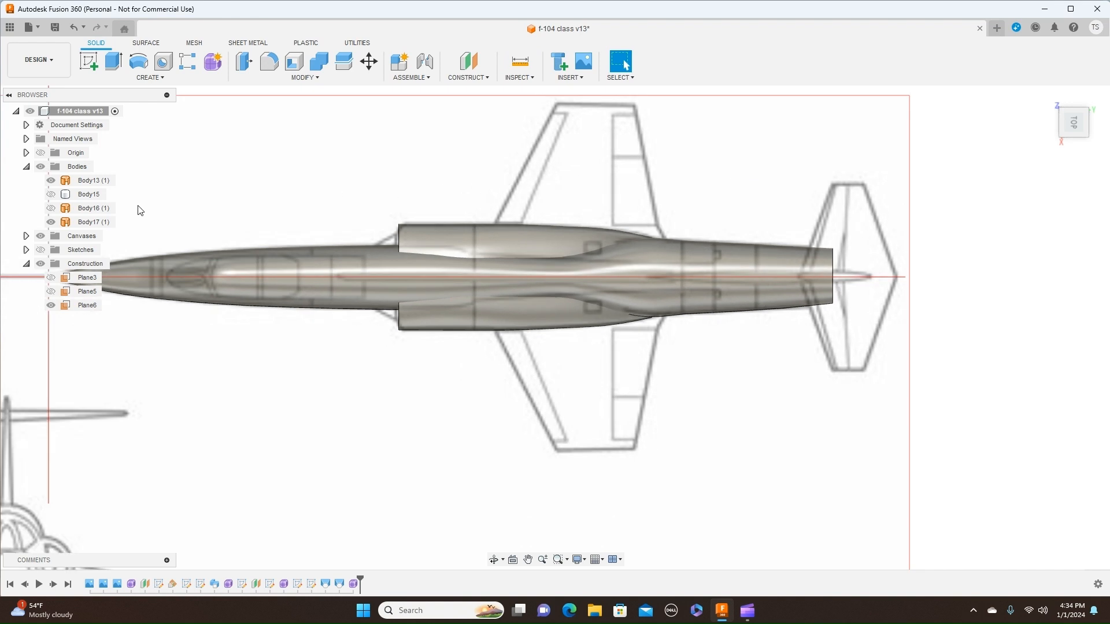
pyautogui.click(40, 236)
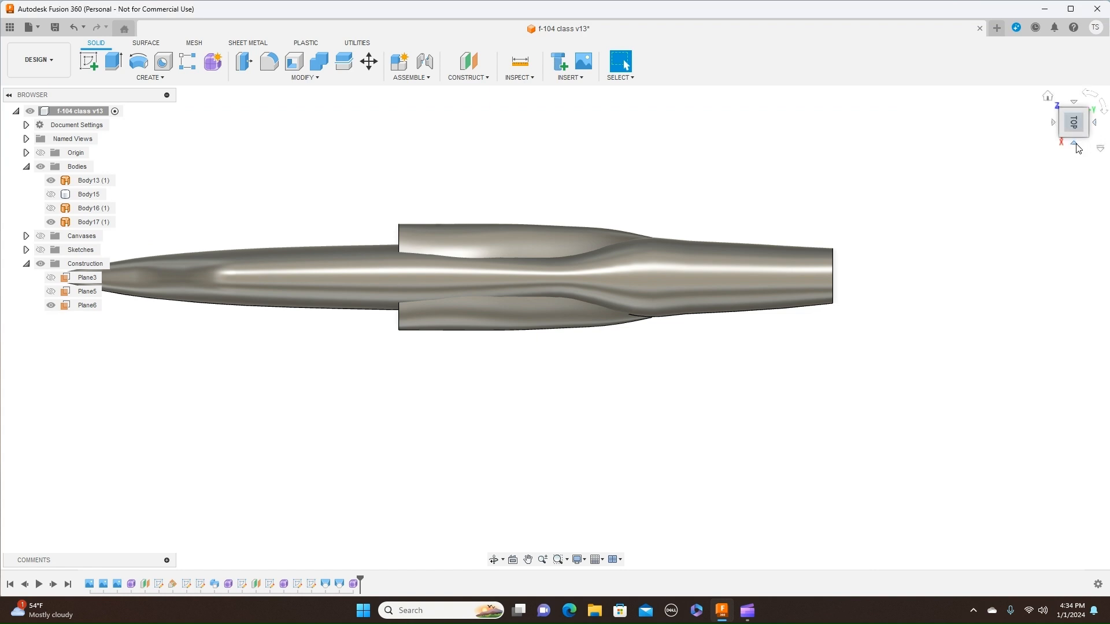
pyautogui.click(1076, 146)
pyautogui.moveTo(1084, 124); pyautogui.dragTo(1076, 125)
pyautogui.moveTo(1073, 123); pyautogui.dragTo(1044, 146)
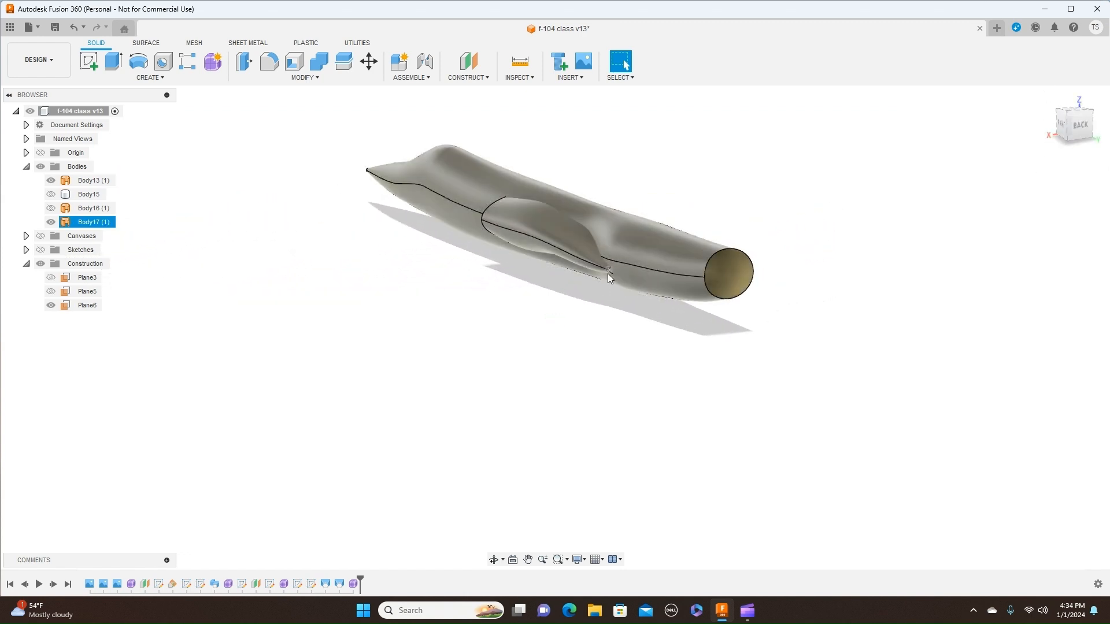
pyautogui.click(1066, 129)
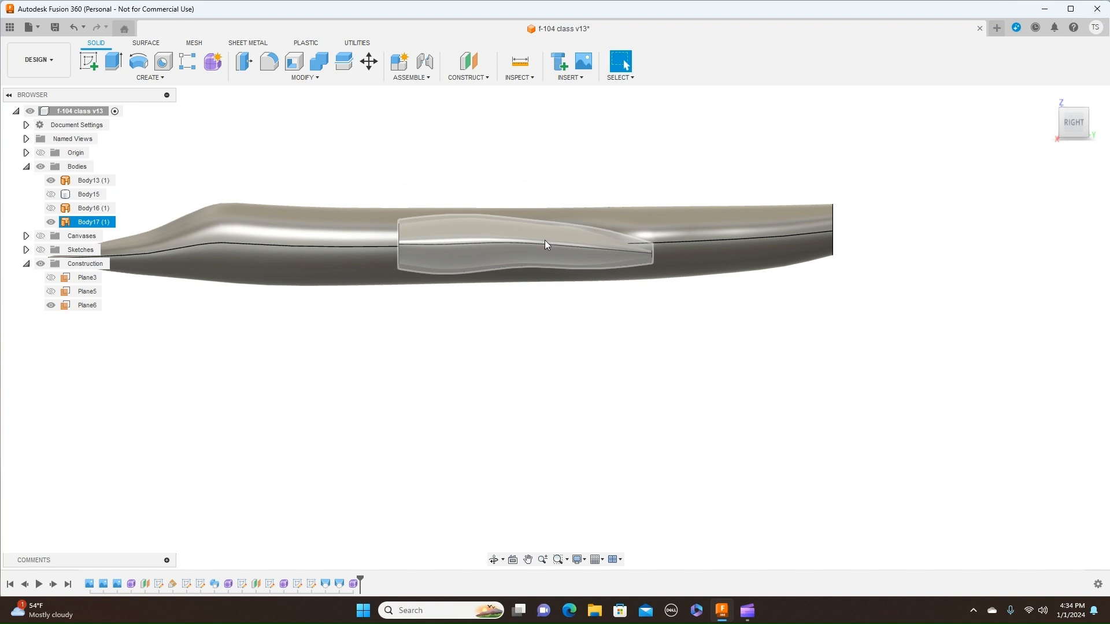
# Edit the intake form, scale its rearmost edge loop down in width by about 0.956, and finish the form
pyautogui.click(354, 585)
pyautogui.rightClick(357, 585)
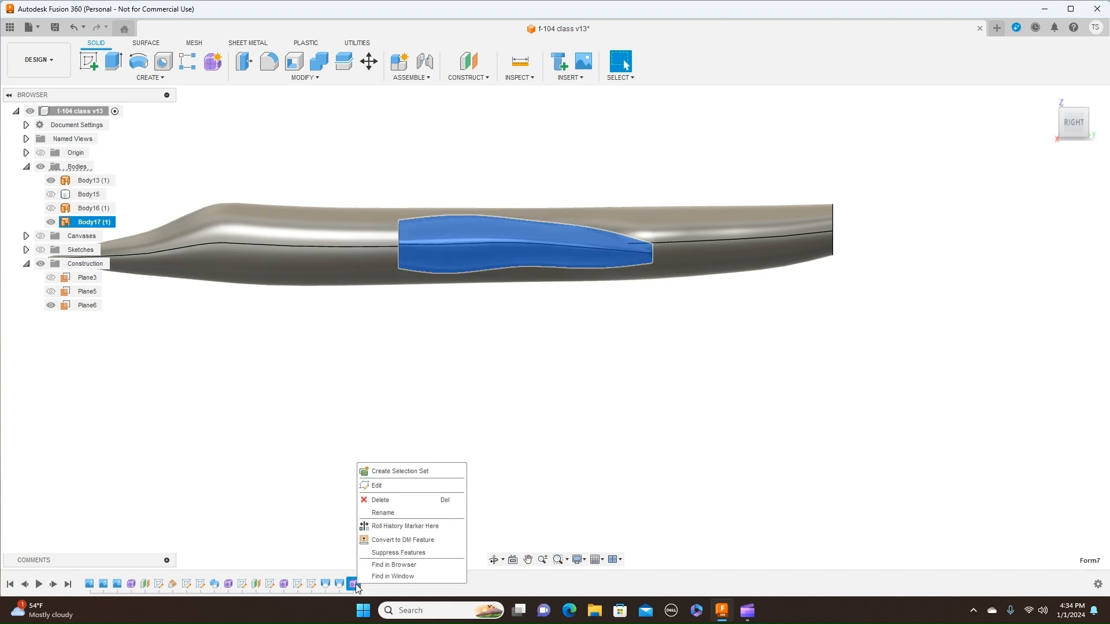
pyautogui.click(355, 487)
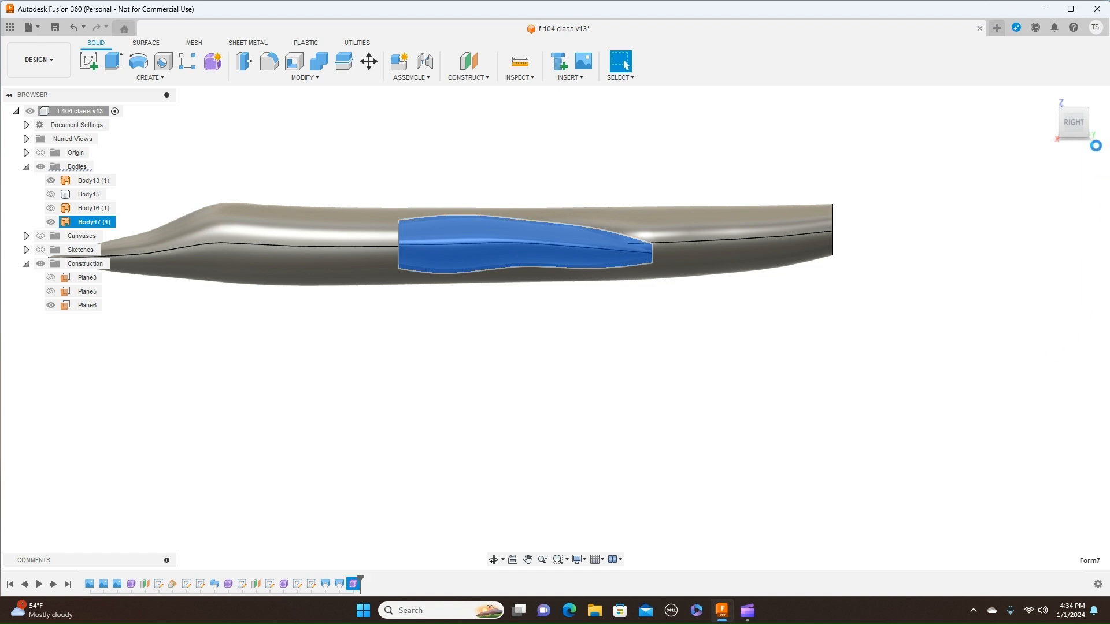
pyautogui.click(1073, 103)
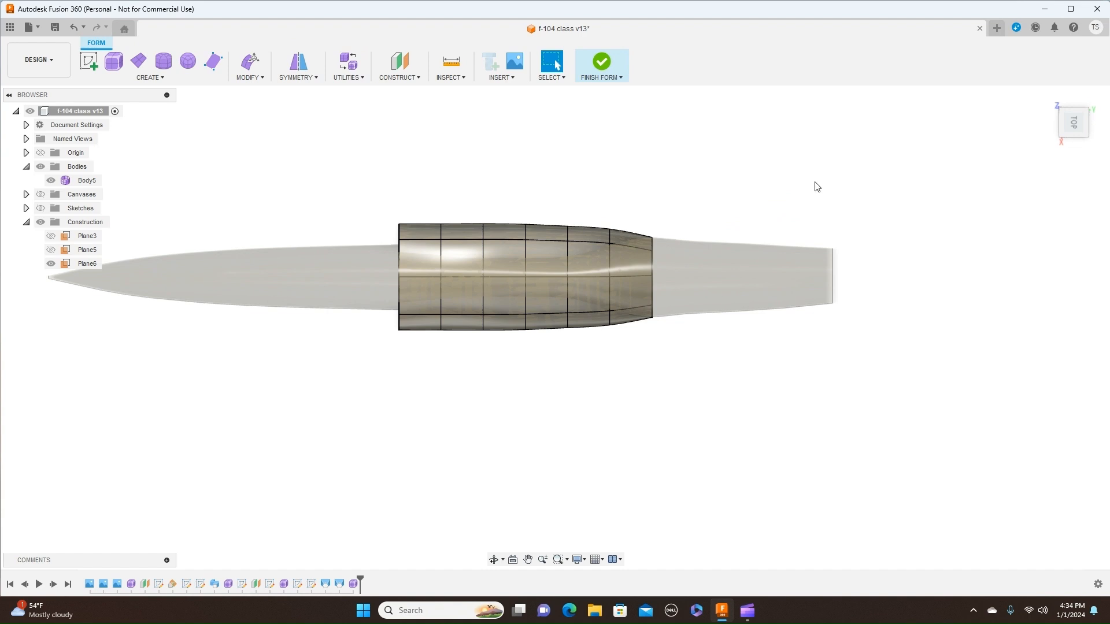
pyautogui.scroll(3, 681, 255)
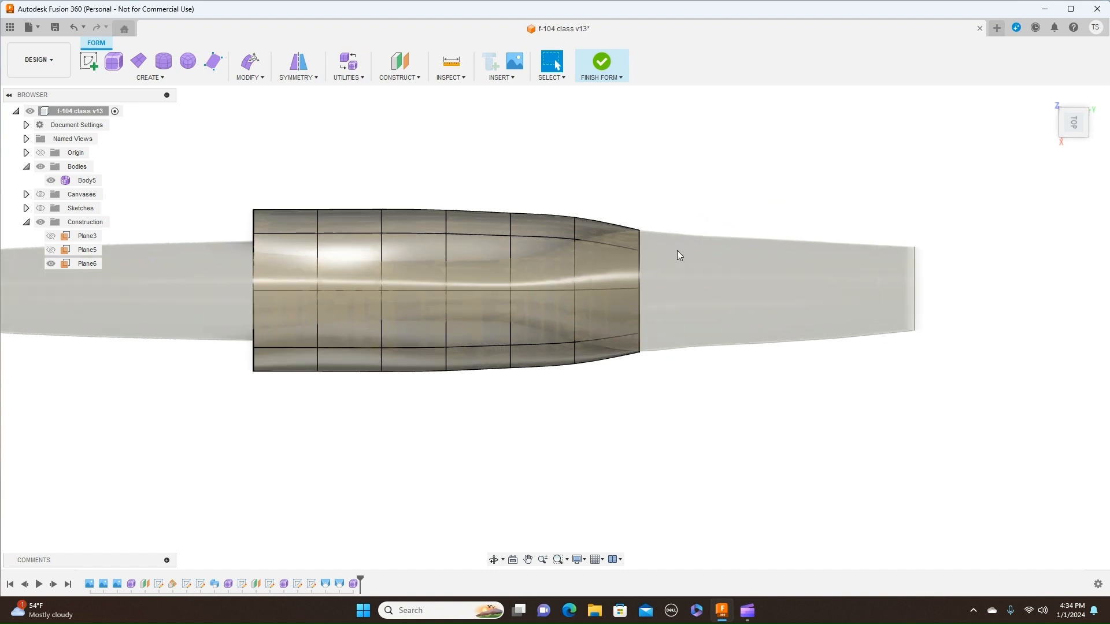
pyautogui.doubleClick(640, 269)
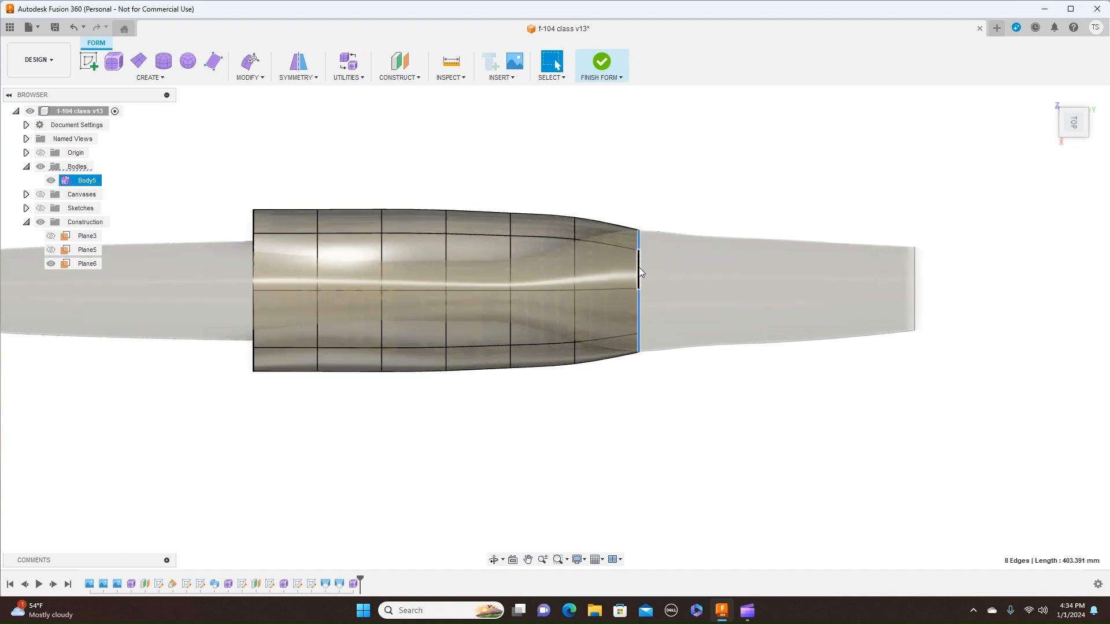
pyautogui.rightClick(641, 269)
pyautogui.click(676, 251)
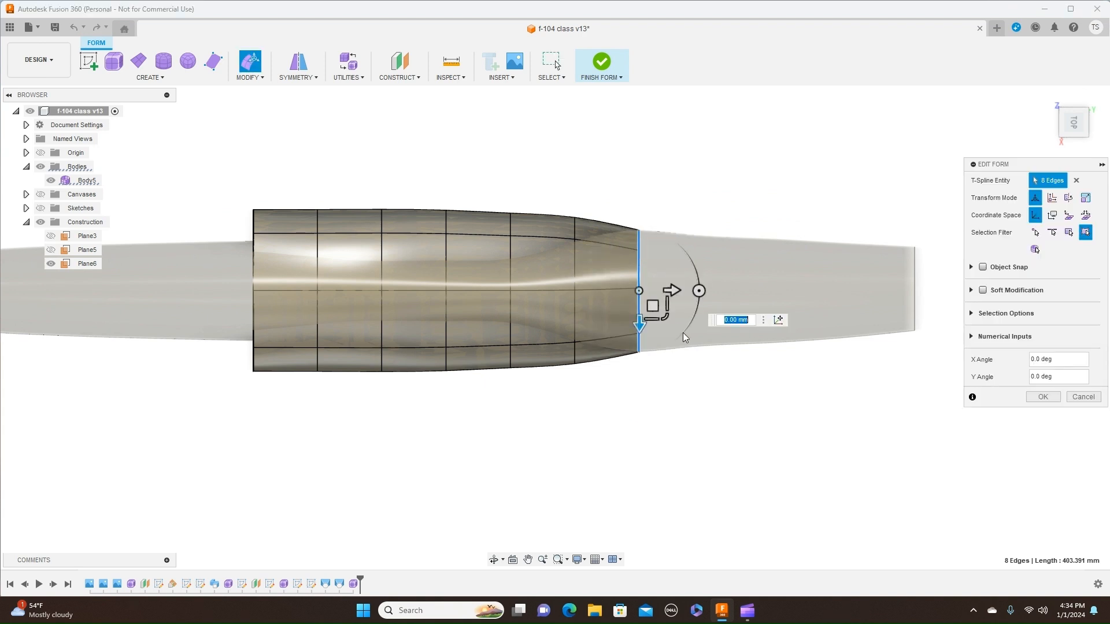
pyautogui.moveTo(664, 315); pyautogui.dragTo(665, 316)
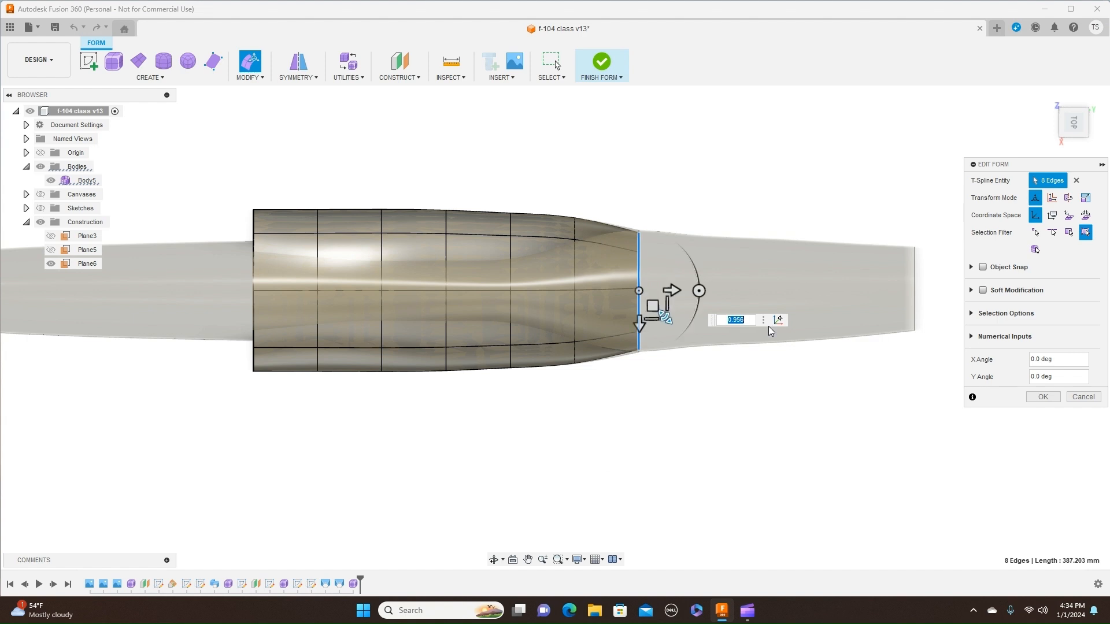
pyautogui.click(1043, 397)
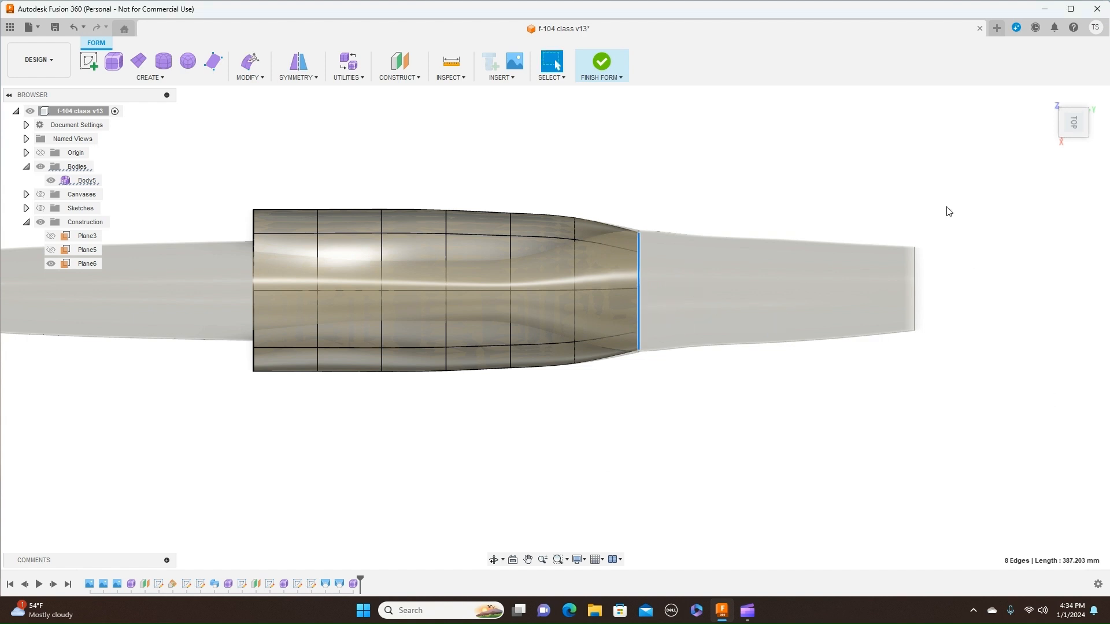
pyautogui.click(621, 79)
pyautogui.click(627, 94)
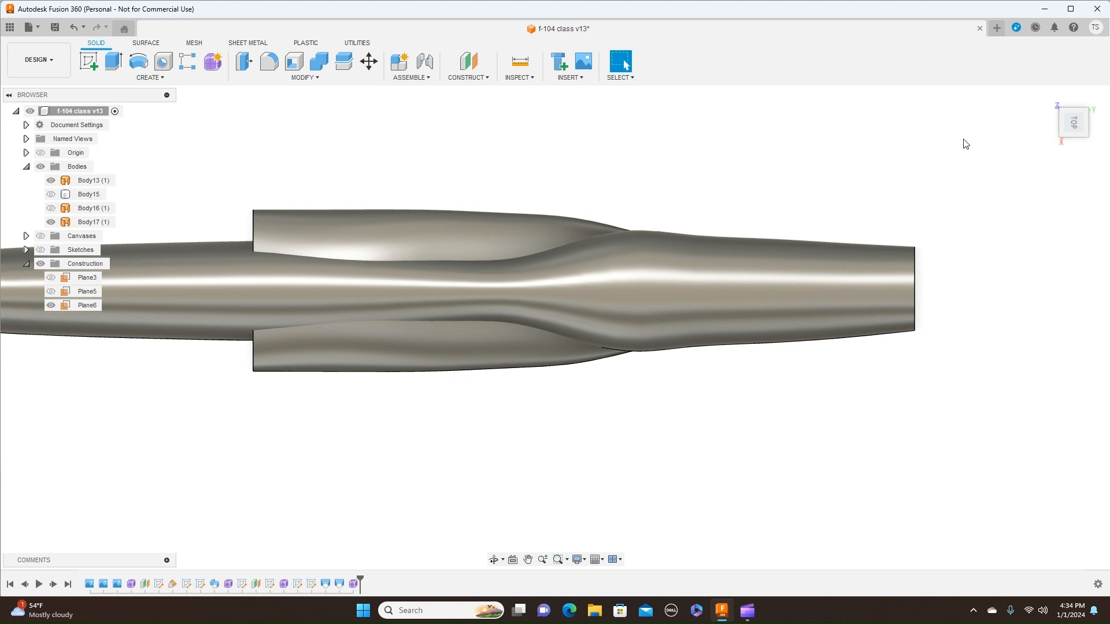
# Reopen the intake form, narrow its rear-end loop by a further scale factor of about 0.956, and finish the form
pyautogui.click(1071, 144)
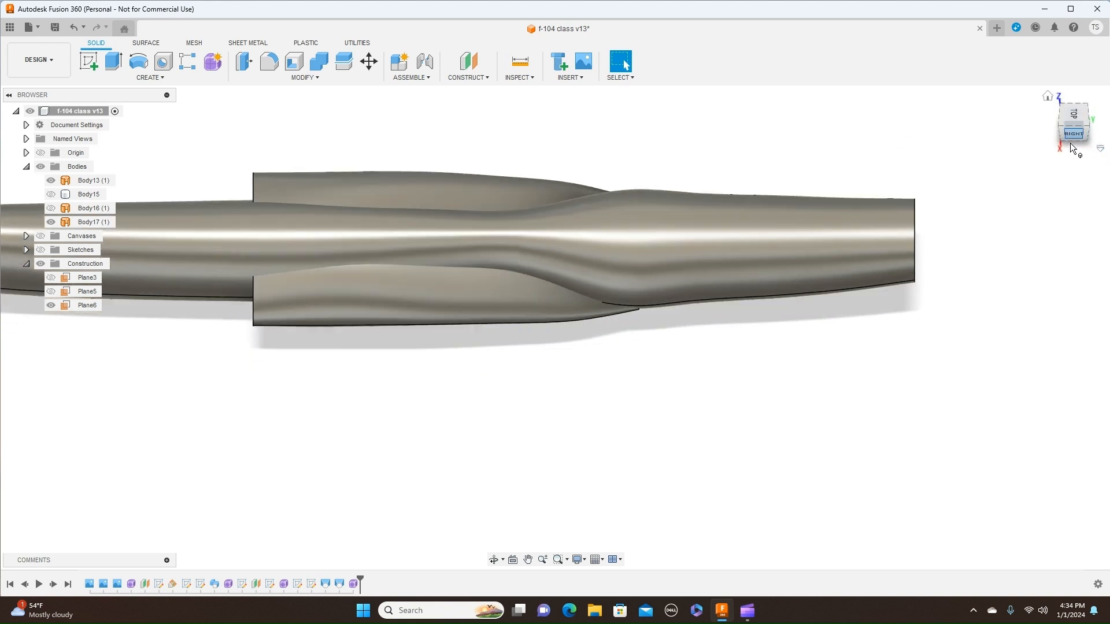
pyautogui.moveTo(1087, 123)
pyautogui.mouseDown()
pyautogui.moveTo(1030, 131)
pyautogui.moveTo(1085, 126)
pyautogui.mouseUp()
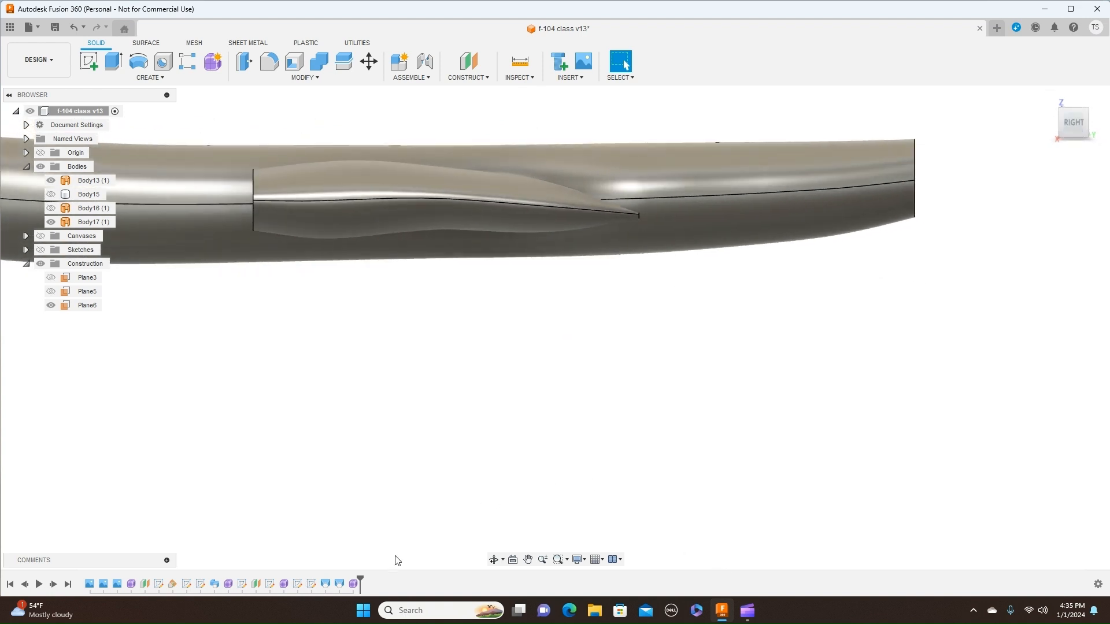
pyautogui.rightClick(355, 585)
pyautogui.click(383, 487)
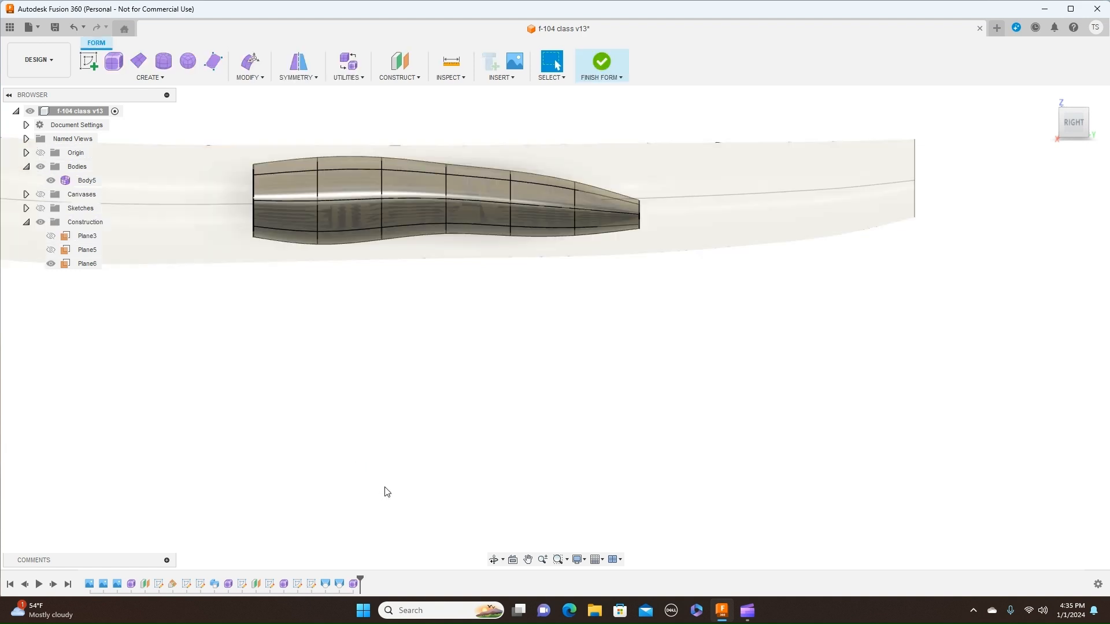
pyautogui.click(1073, 102)
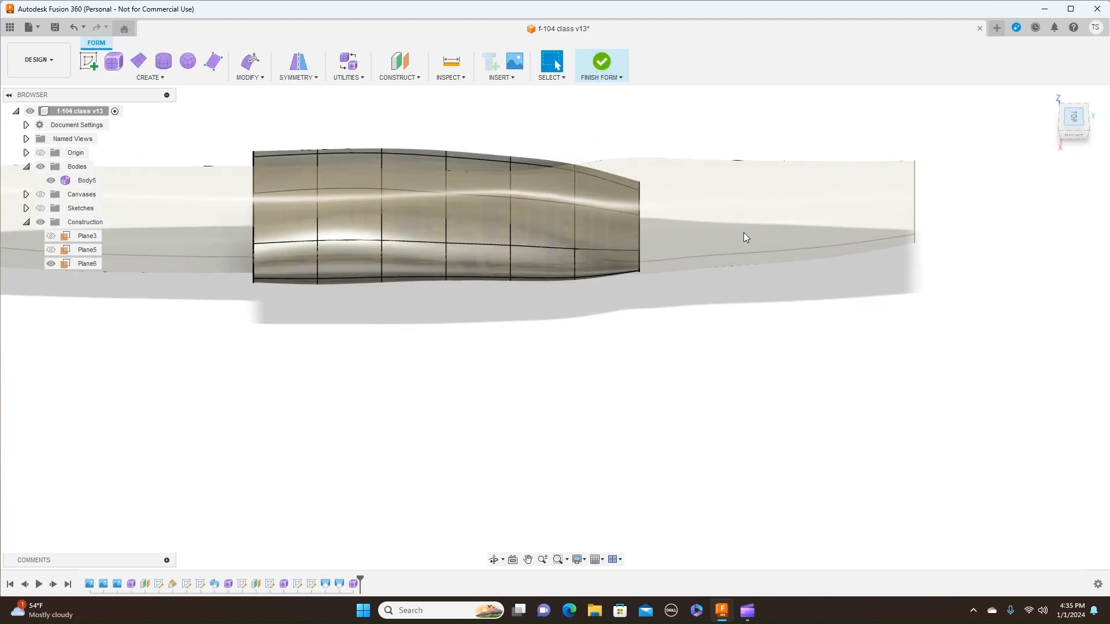
pyautogui.scroll(2, 651, 249)
pyautogui.doubleClick(636, 279)
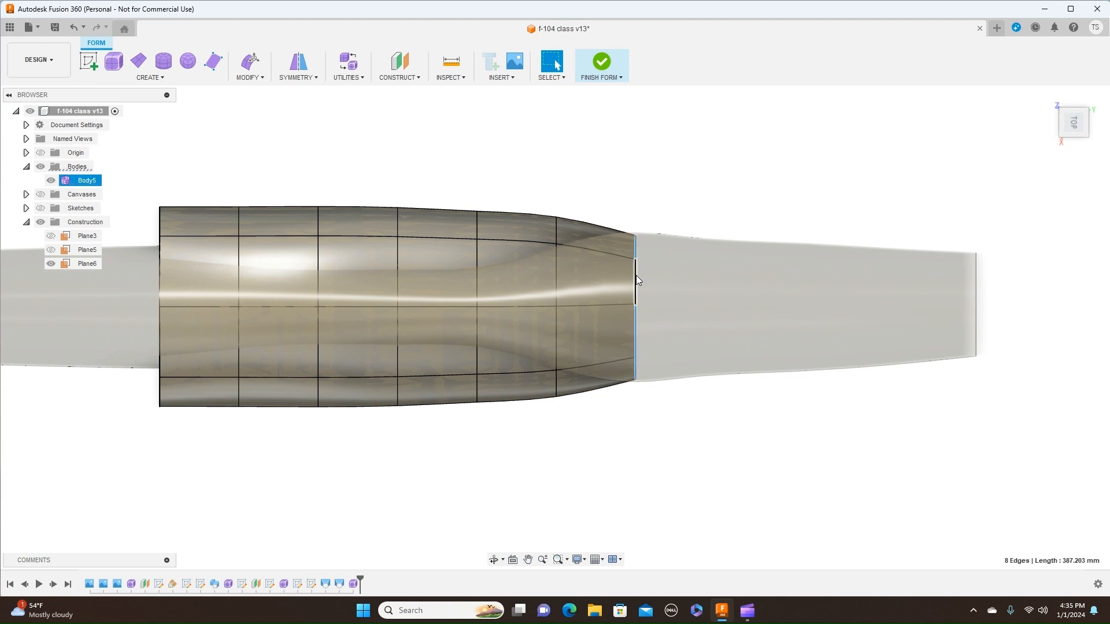
pyautogui.rightClick(638, 281)
pyautogui.click(673, 277)
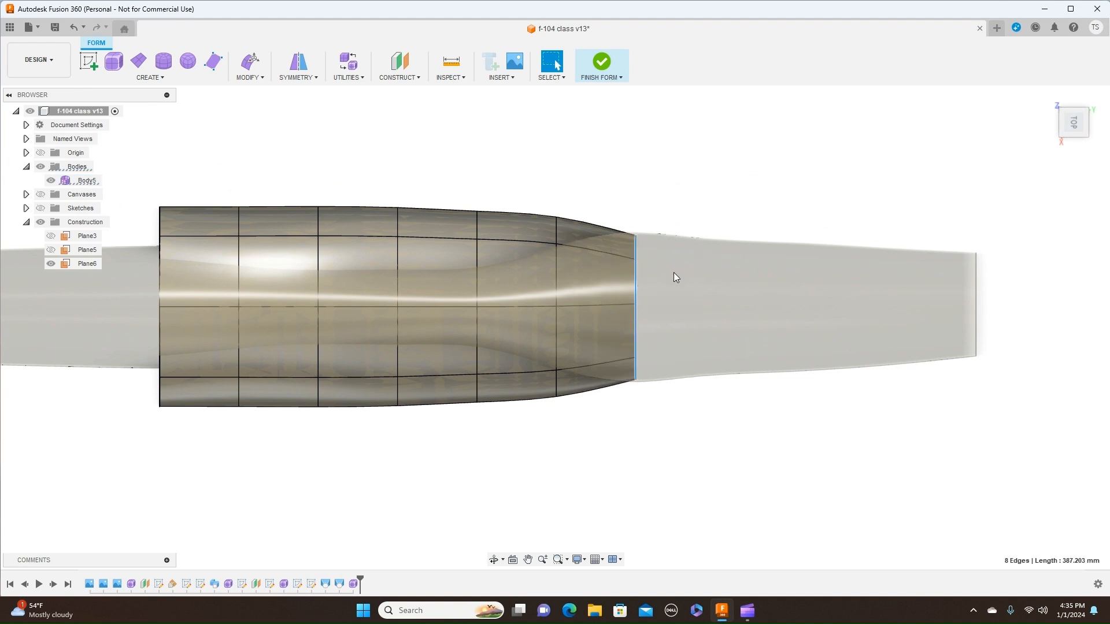
pyautogui.write('0.956')
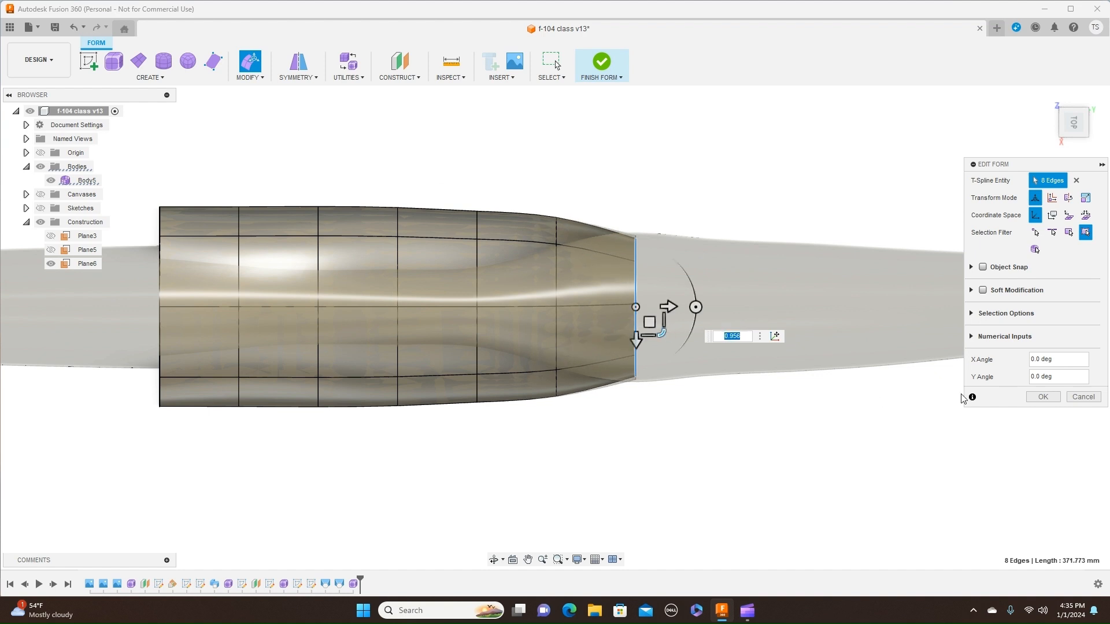
pyautogui.click(1037, 398)
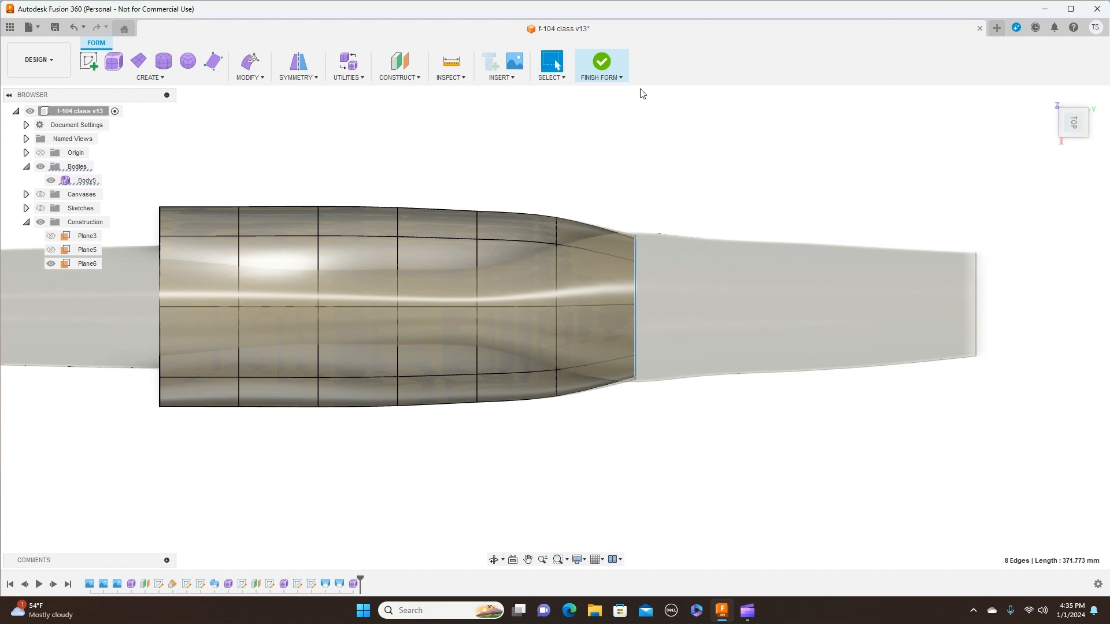
pyautogui.click(624, 80)
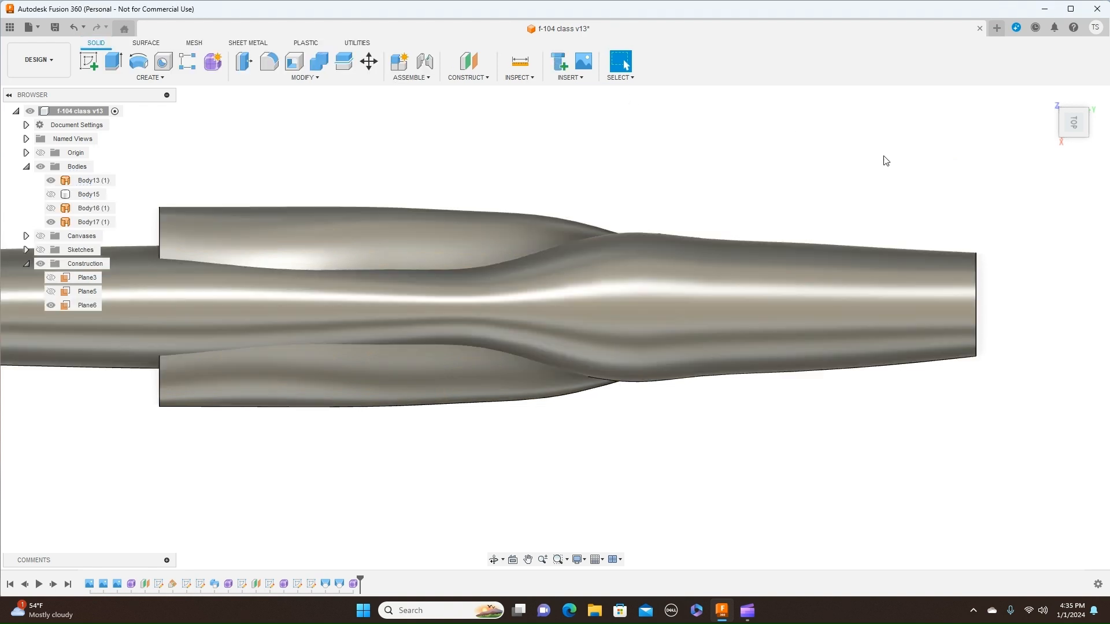
# Examine from the side and at an angle how the narrowed intake rear end blends into the fuselage
pyautogui.click(1074, 141)
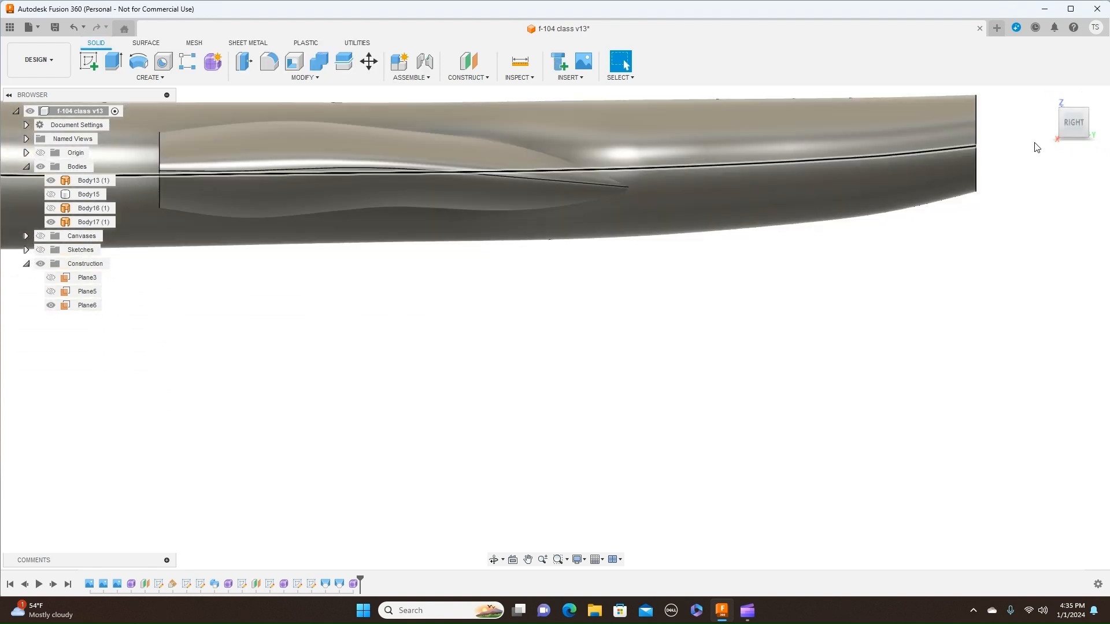
pyautogui.click(1088, 126)
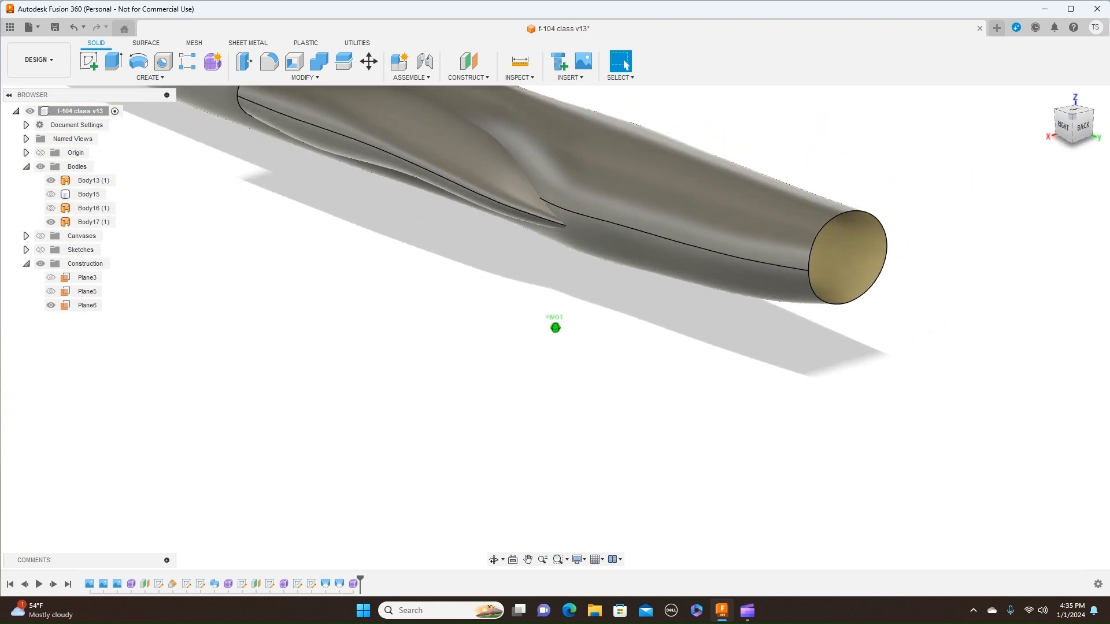
pyautogui.moveTo(1006, 129); pyautogui.dragTo(1084, 125)
pyautogui.keyDown('shift'); pyautogui.moveTo(896, 309); pyautogui.dragTo(941, 303, button='middle'); pyautogui.keyUp('shift')
pyautogui.scroll(-5, 941, 307)
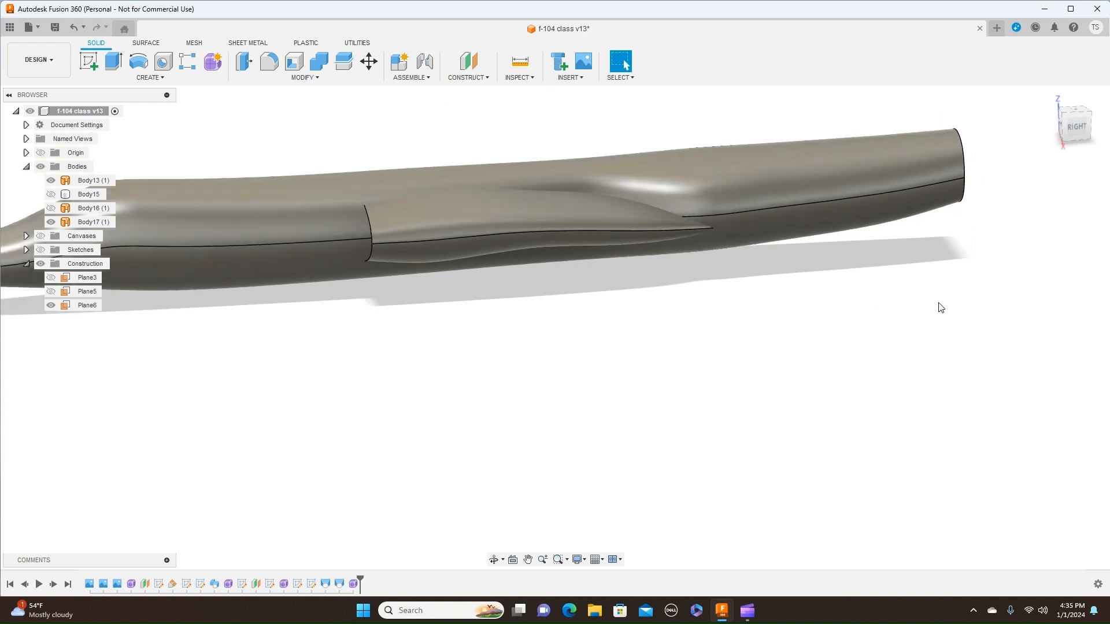
pyautogui.click(1079, 131)
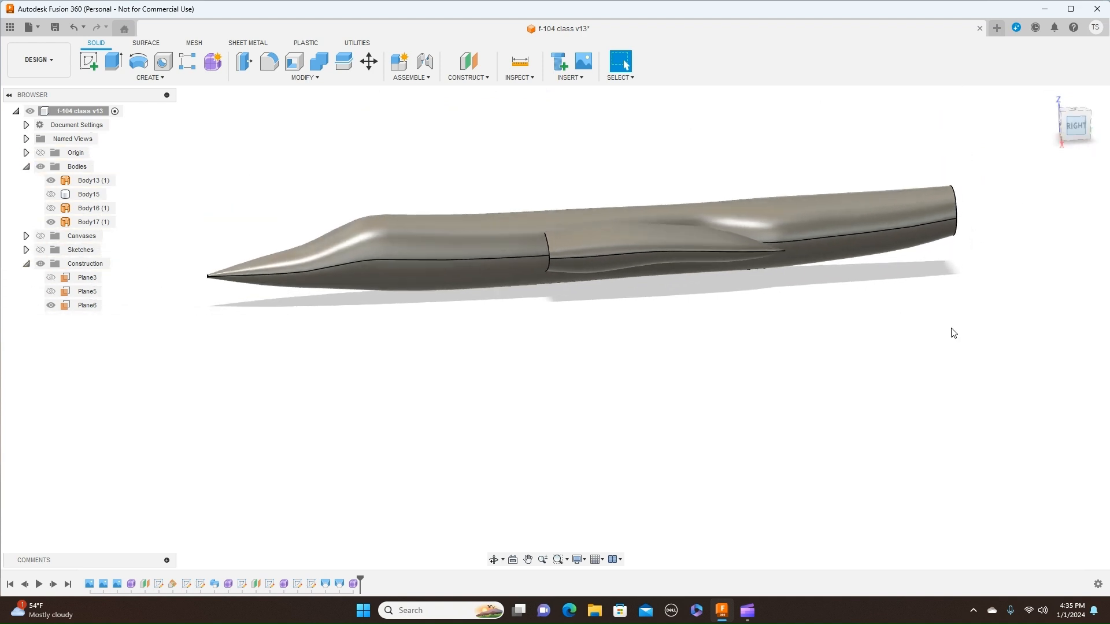
pyautogui.scroll(2, 942, 372)
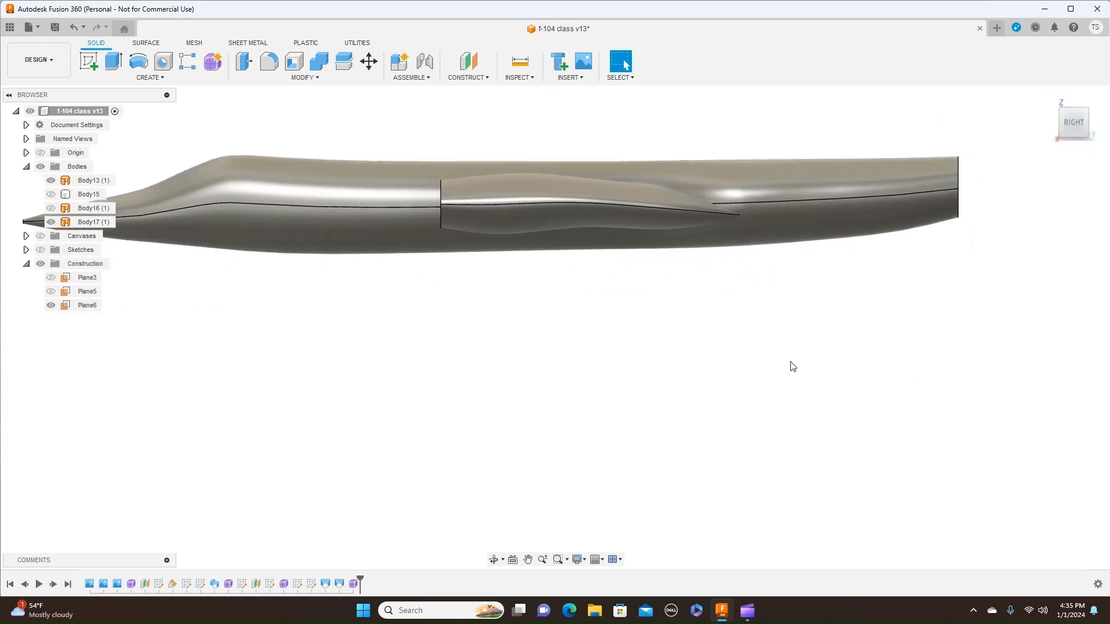
pyautogui.moveTo(758, 365); pyautogui.dragTo(810, 384, button='middle')
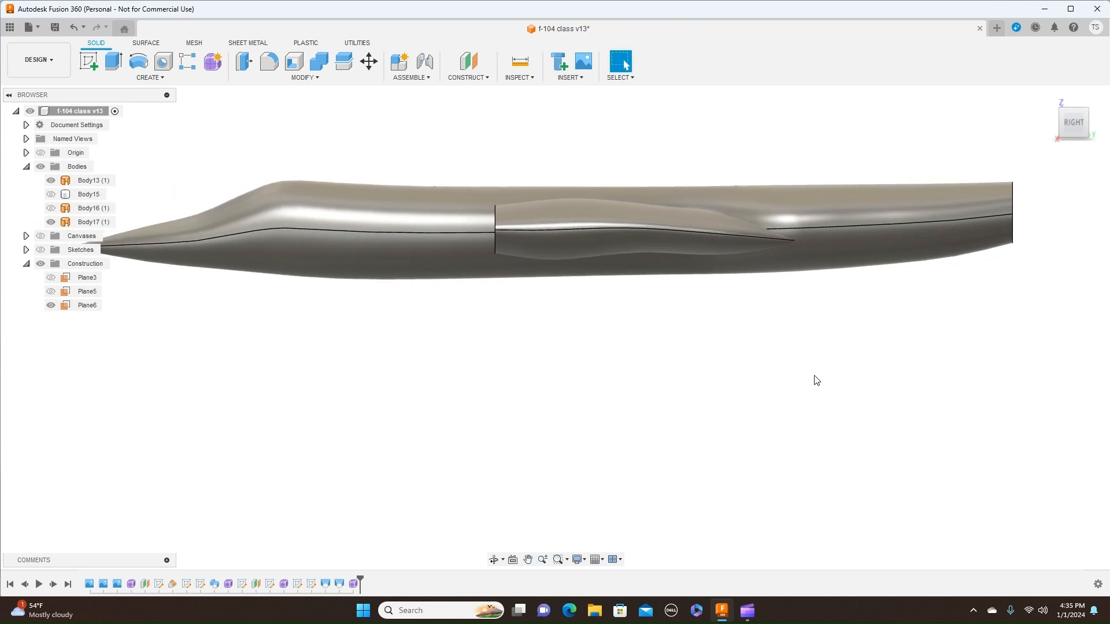
pyautogui.click(41, 237)
pyautogui.click(41, 237)
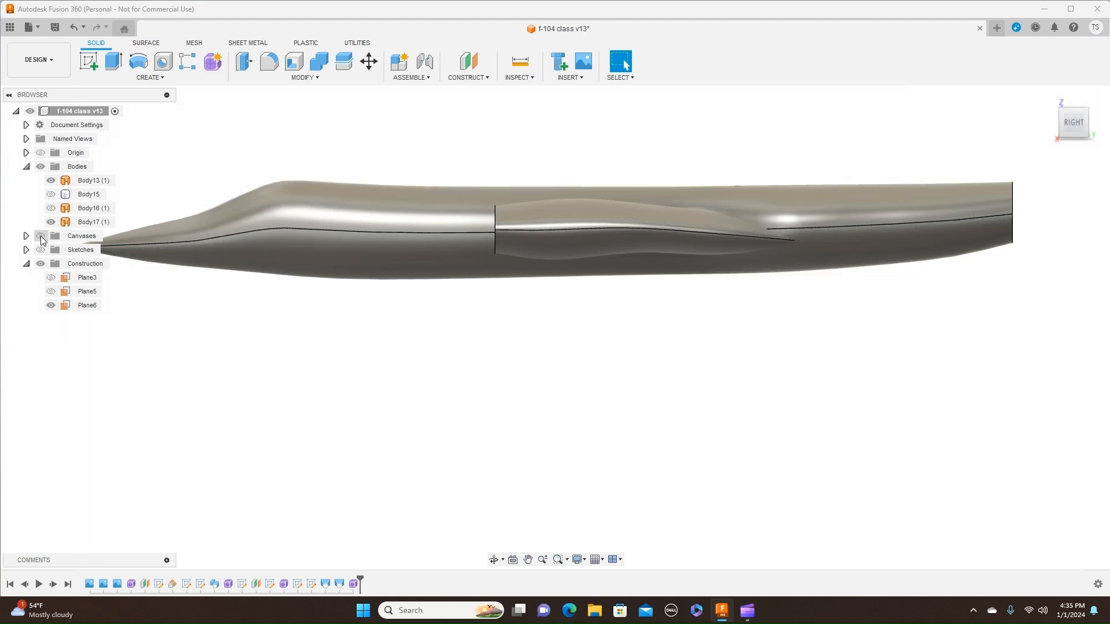
pyautogui.scroll(2, 697, 321)
pyautogui.moveTo(697, 324); pyautogui.dragTo(696, 354, button='middle')
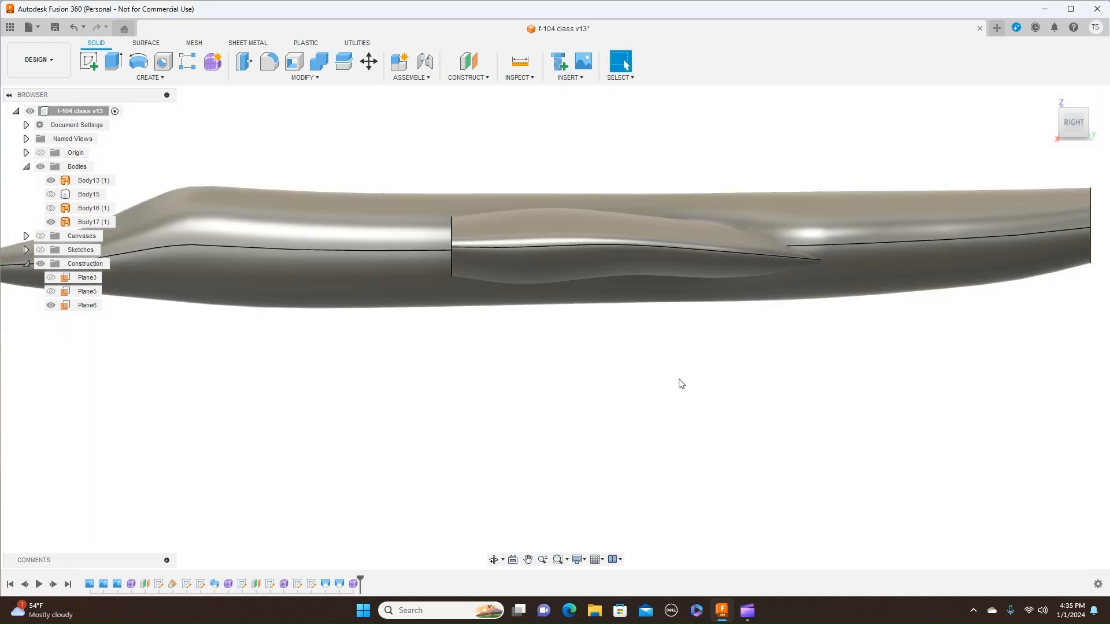
# Edit the intake form, scale its middle edge loop up in height by about 1.1, and finish the form
pyautogui.click(354, 584)
pyautogui.rightClick(356, 585)
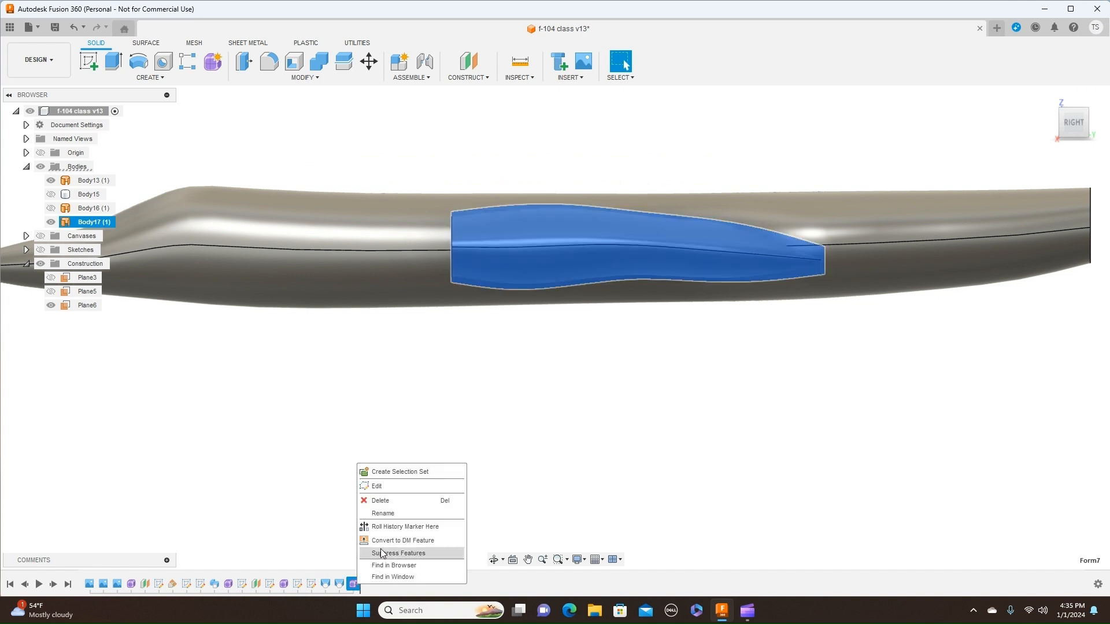
pyautogui.click(386, 488)
pyautogui.scroll(1, 616, 421)
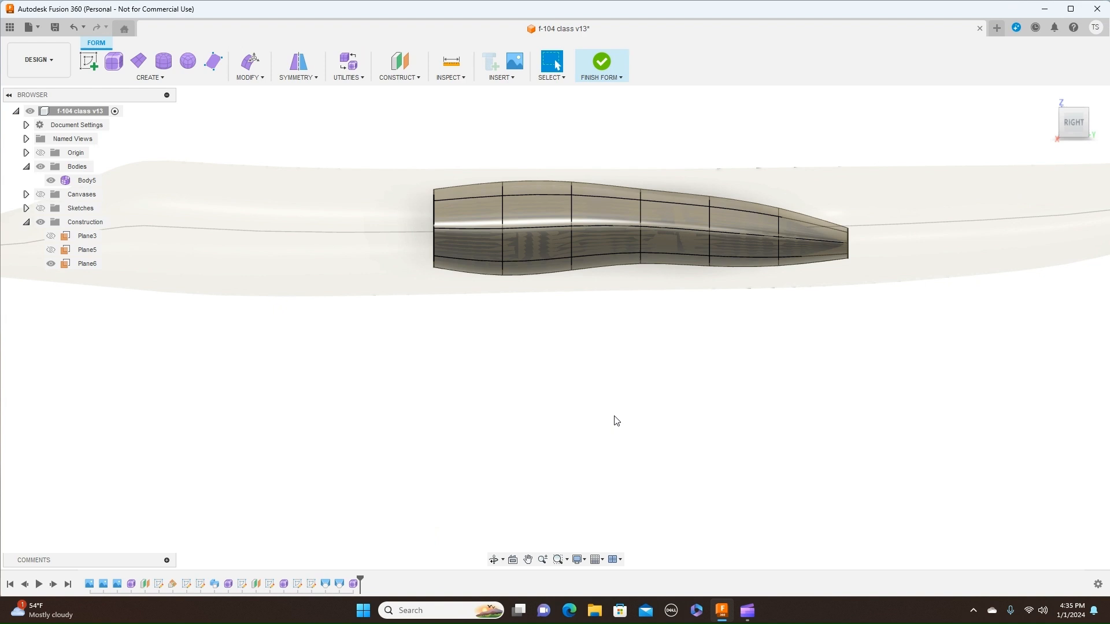
pyautogui.click(641, 214)
pyautogui.rightClick(642, 215)
pyautogui.click(691, 185)
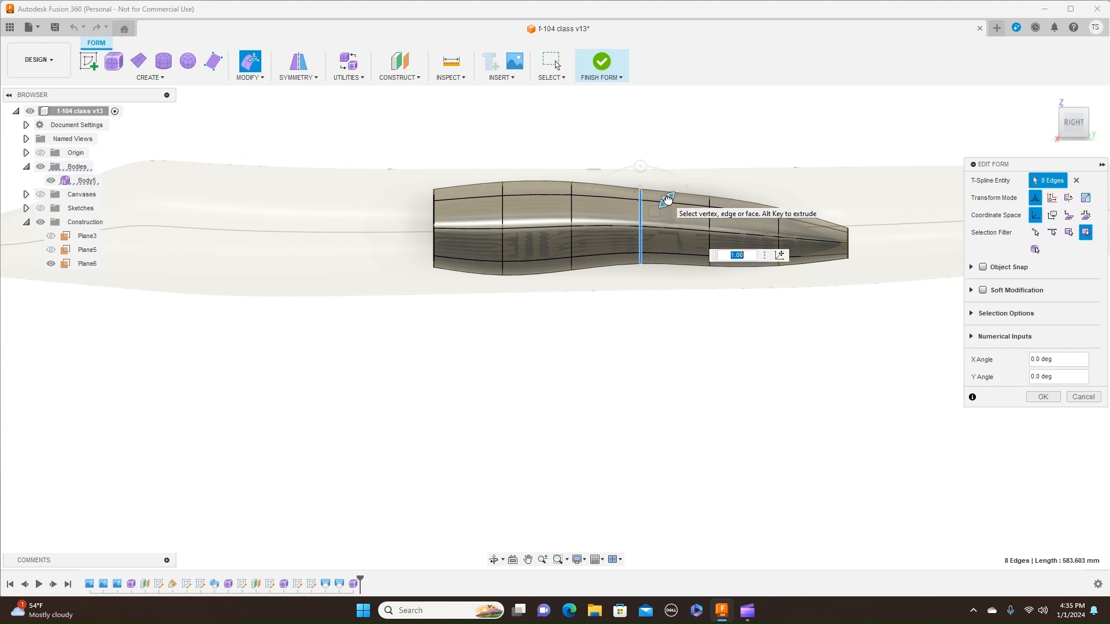
pyautogui.write('1.035')
pyautogui.moveTo(668, 199); pyautogui.dragTo(668, 197)
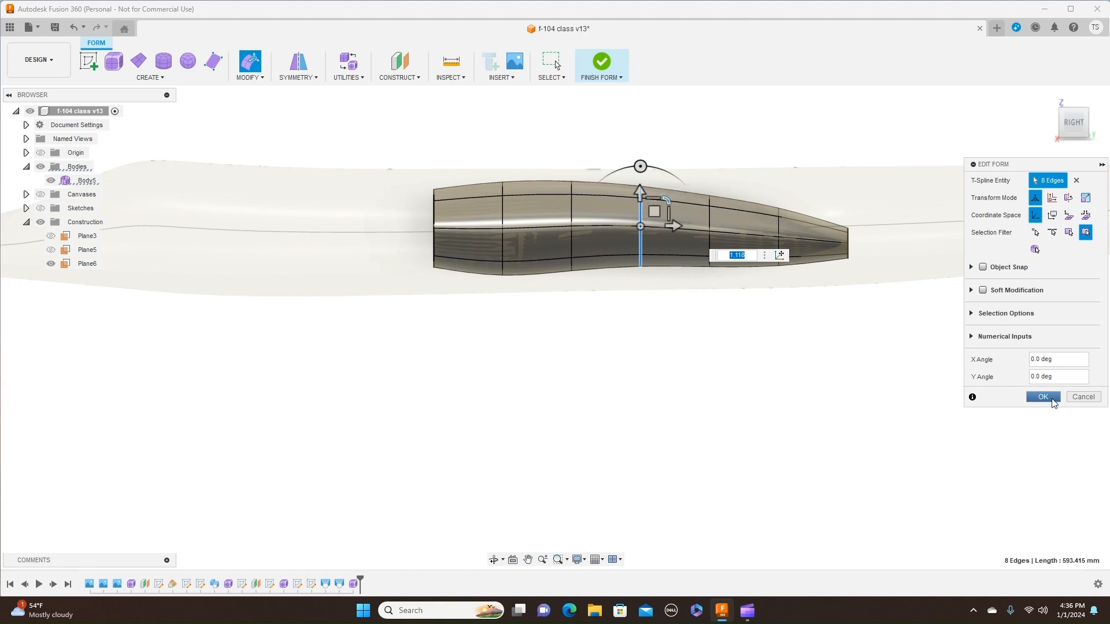
pyautogui.click(1043, 397)
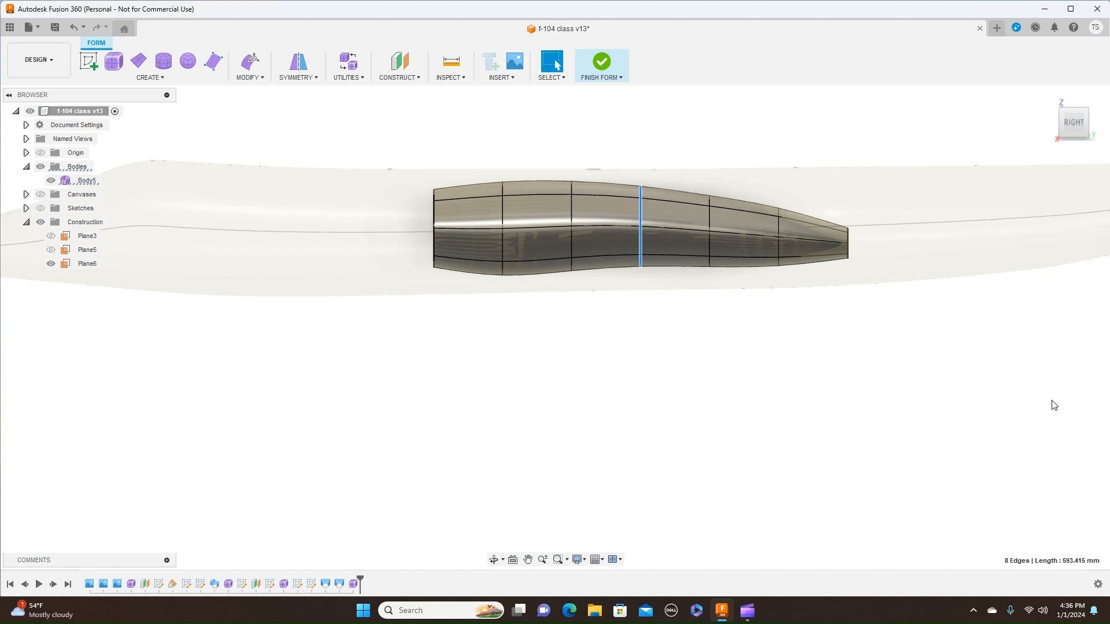
pyautogui.click(621, 81)
pyautogui.click(798, 350)
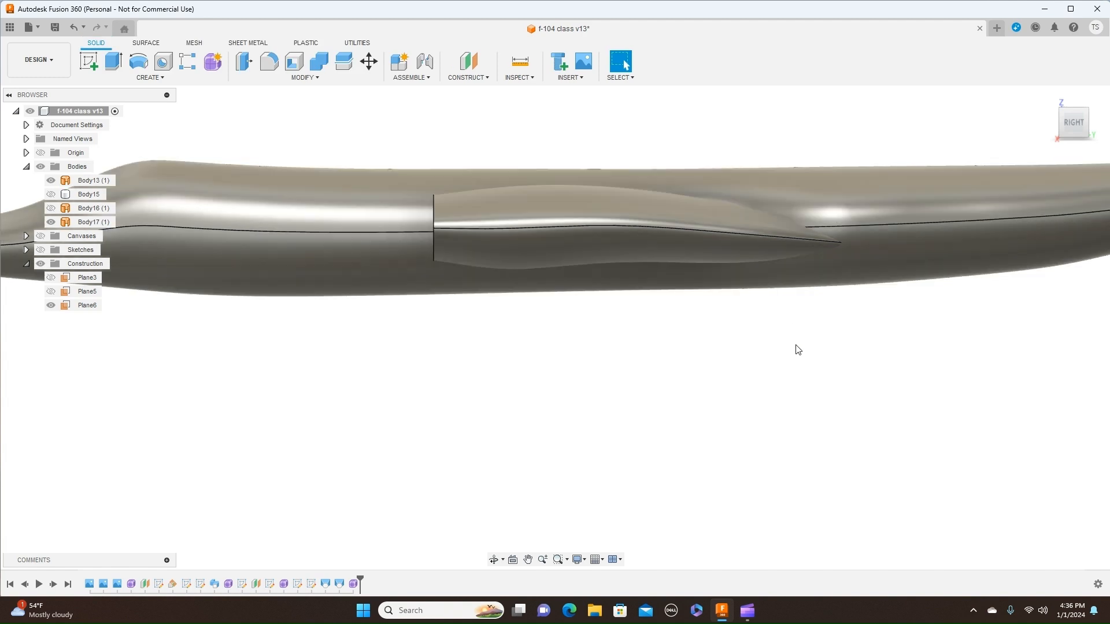
# Edit the intake form and scale the second edge loop ahead of the rear end up in height by about 1.071
pyautogui.scroll(-1, 798, 349)
pyautogui.click(743, 234)
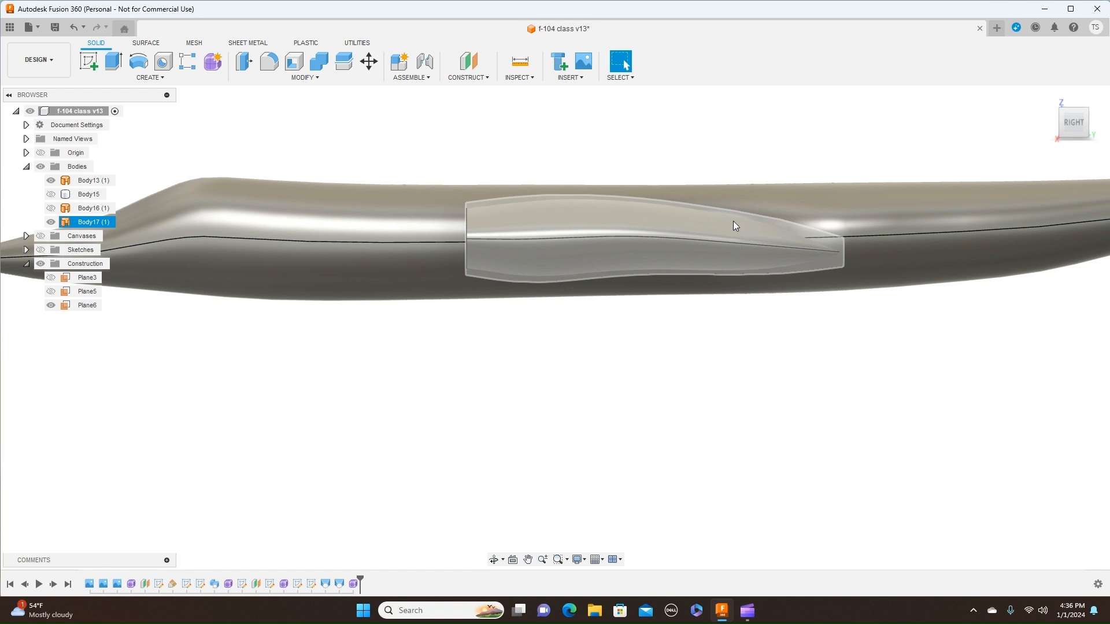
pyautogui.click(784, 322)
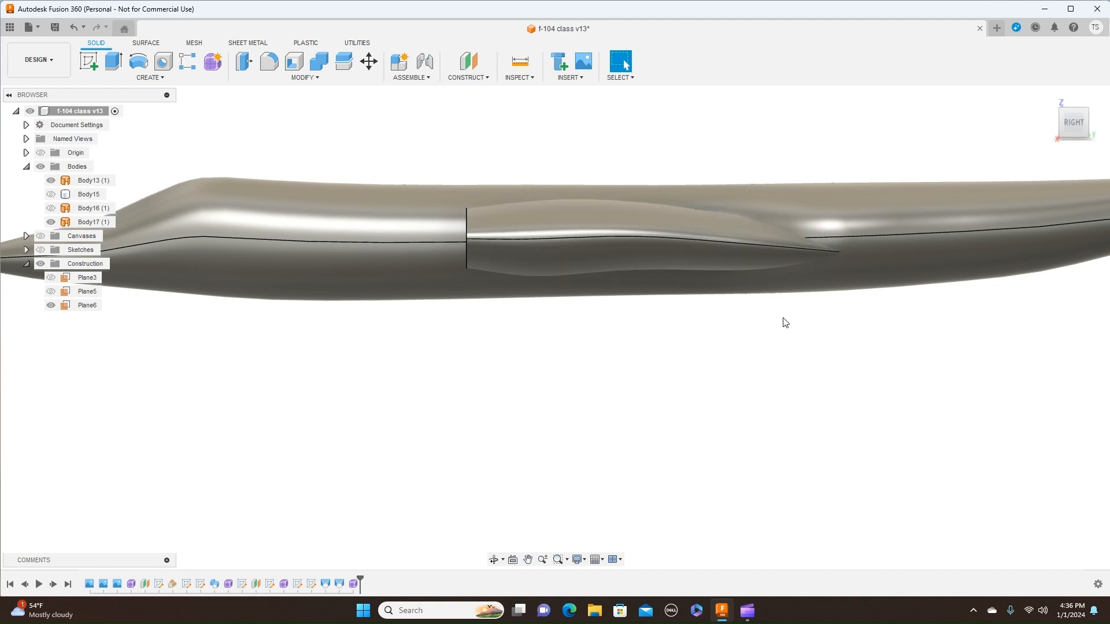
pyautogui.click(713, 239)
pyautogui.click(352, 585)
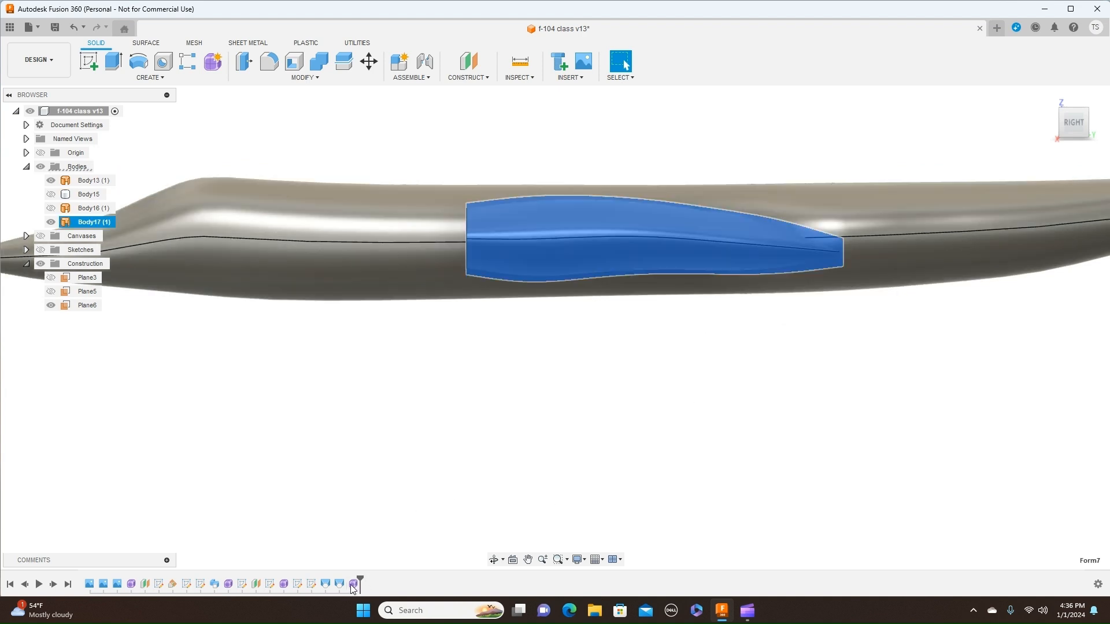
pyautogui.rightClick(352, 584)
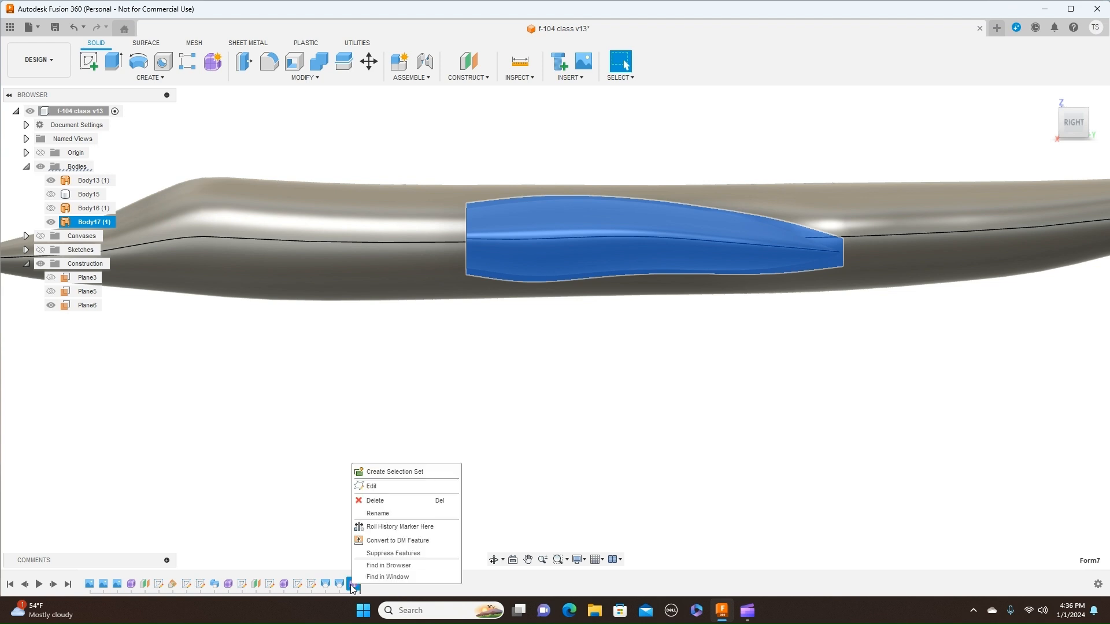
pyautogui.click(387, 486)
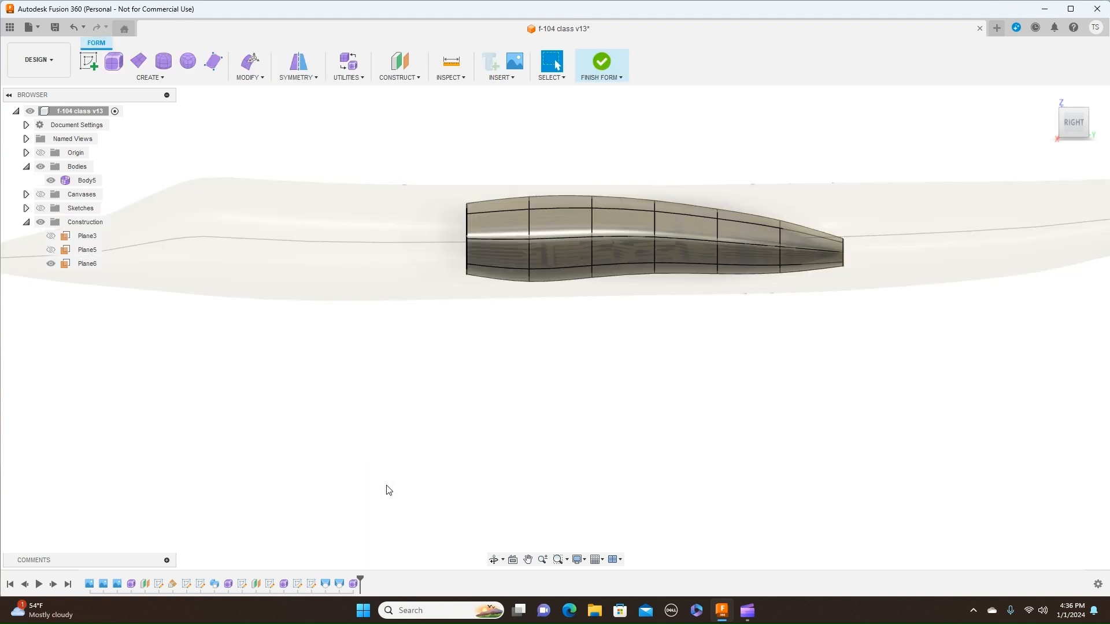
pyautogui.doubleClick(718, 230)
pyautogui.rightClick(718, 231)
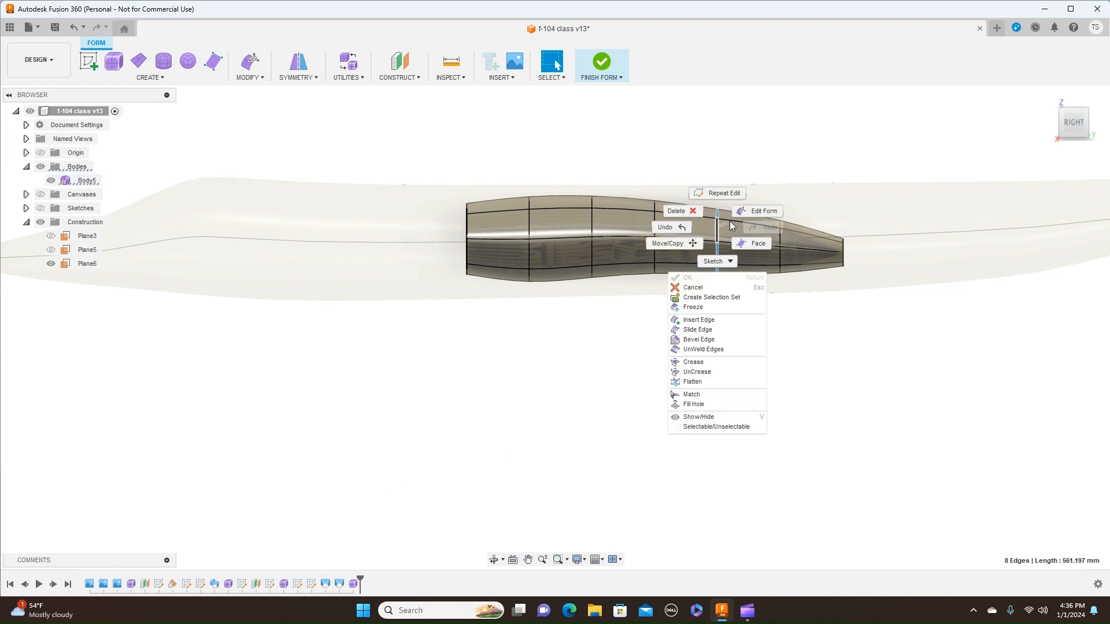
pyautogui.click(761, 212)
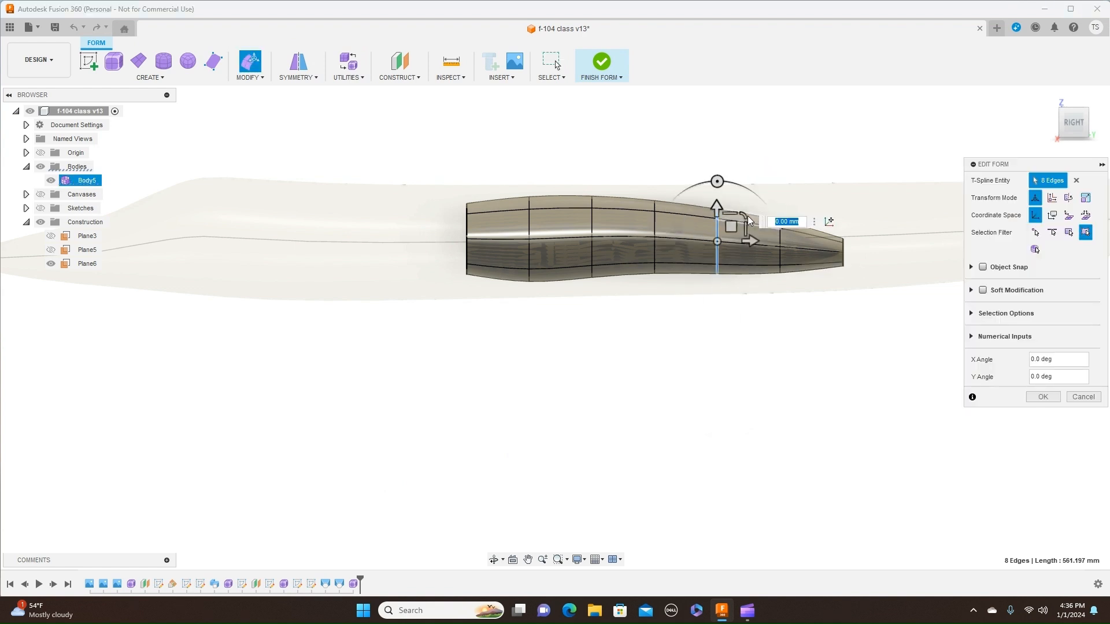
pyautogui.moveTo(745, 215); pyautogui.dragTo(743, 215)
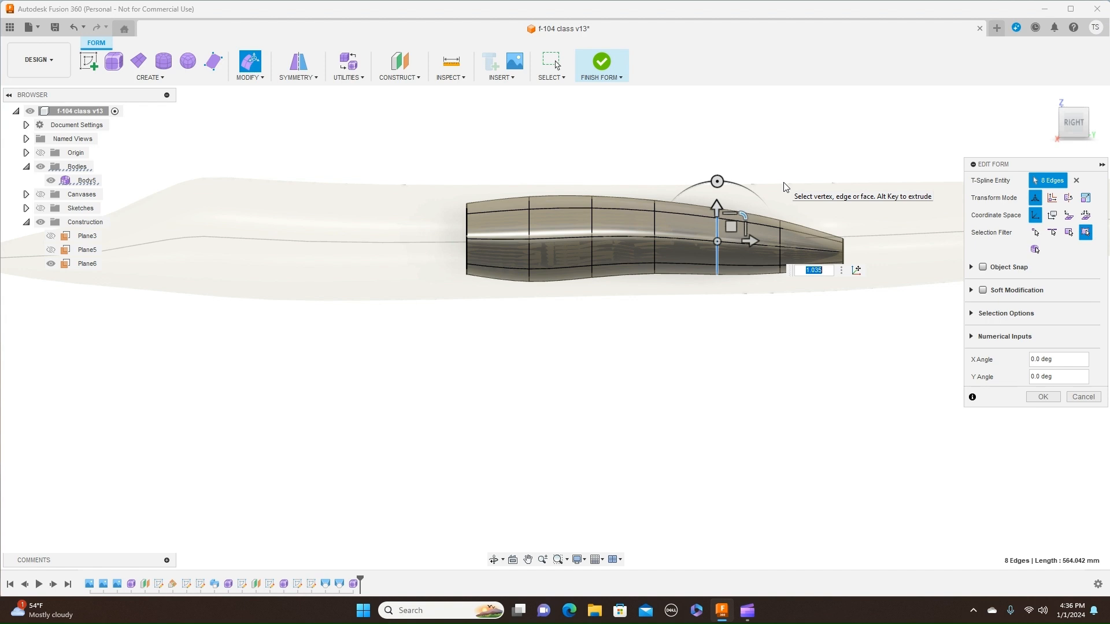
pyautogui.scroll(1, 750, 180)
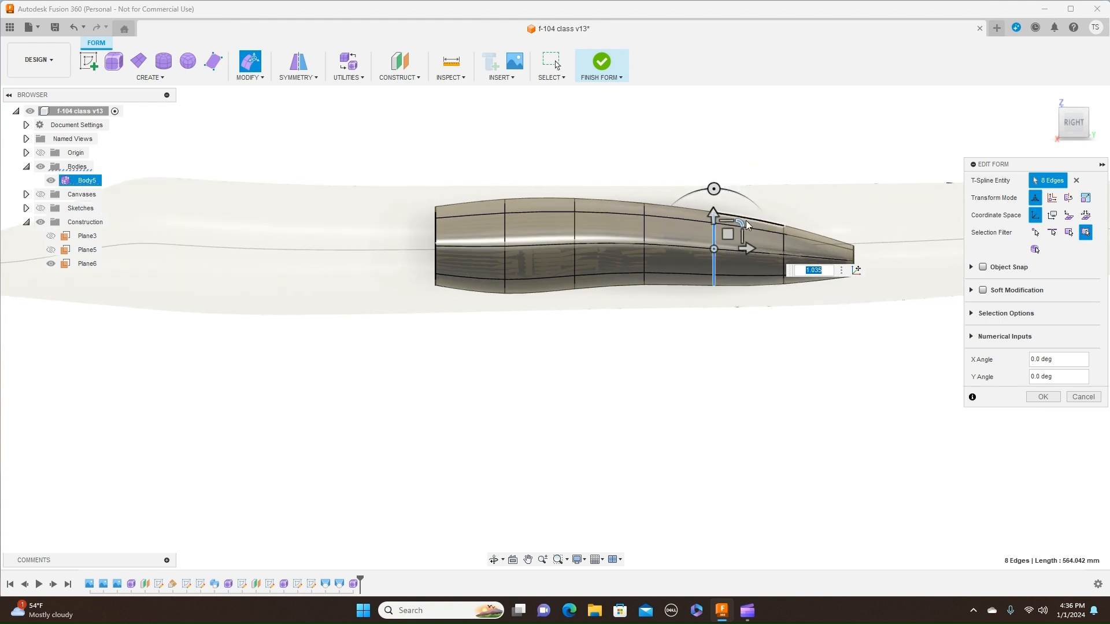
pyautogui.moveTo(746, 225); pyautogui.dragTo(741, 223)
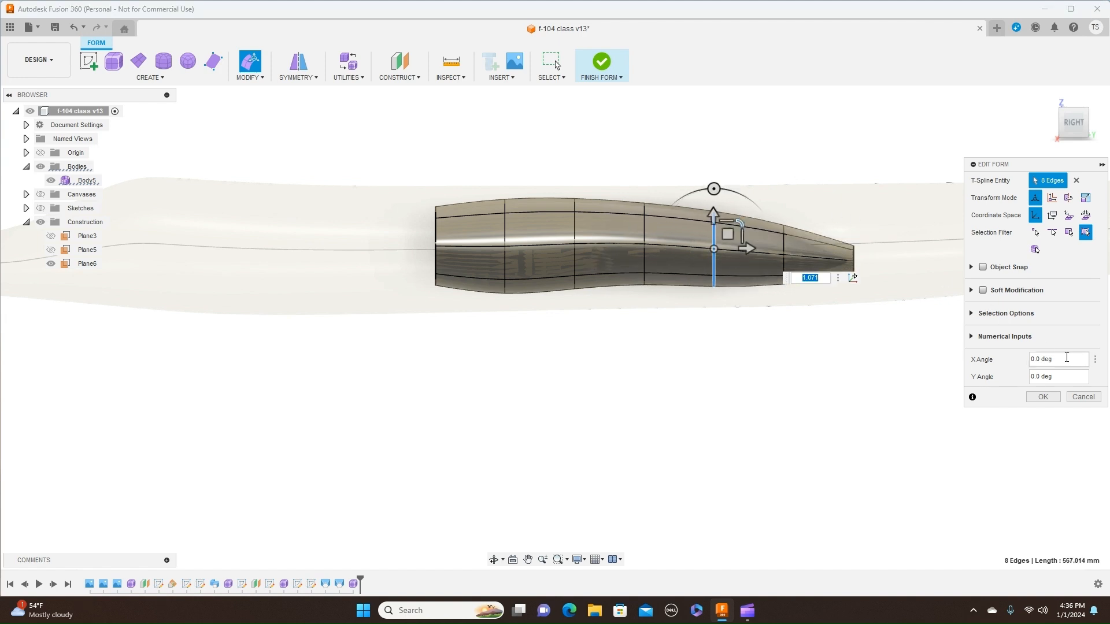
pyautogui.click(1042, 398)
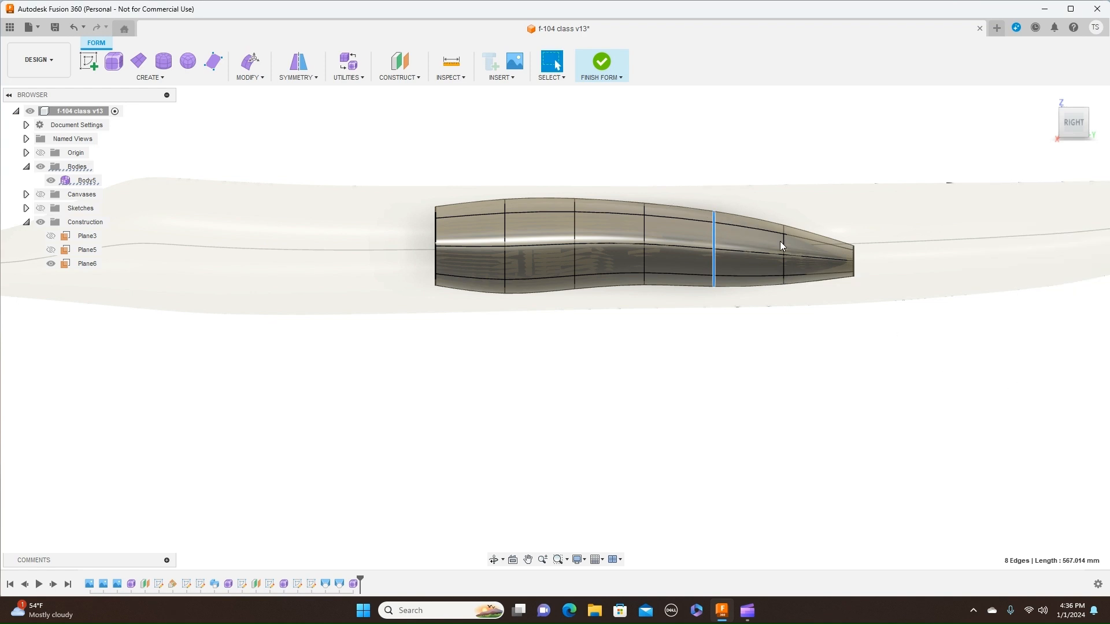
# Move the intake's middle edge loop up by about 1.344 mm and finish the form
pyautogui.scroll(2, 641, 115)
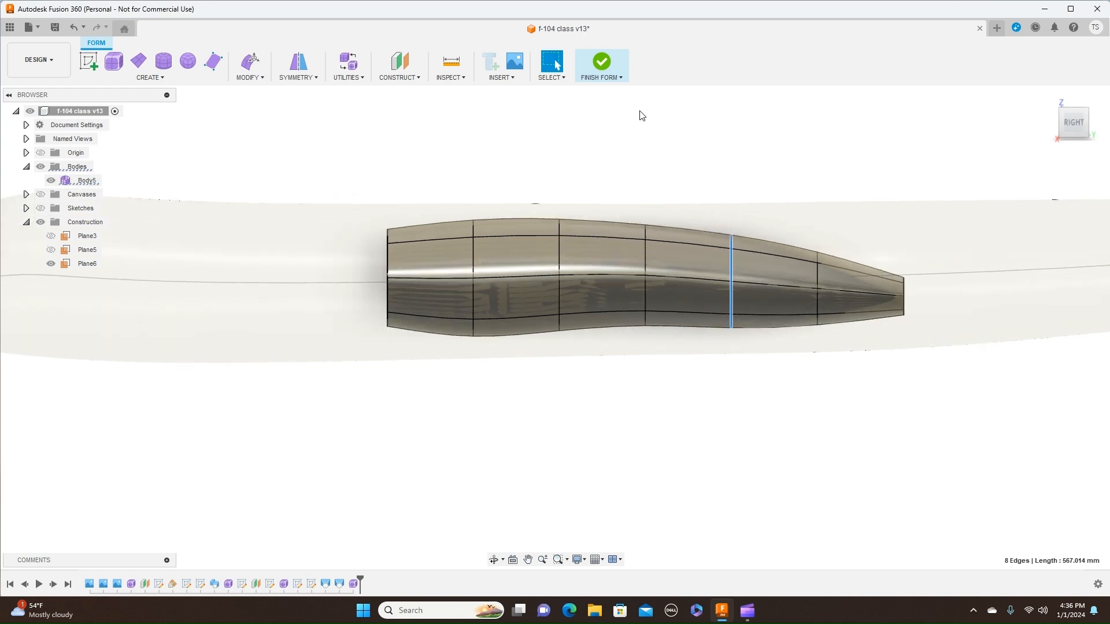
pyautogui.doubleClick(647, 266)
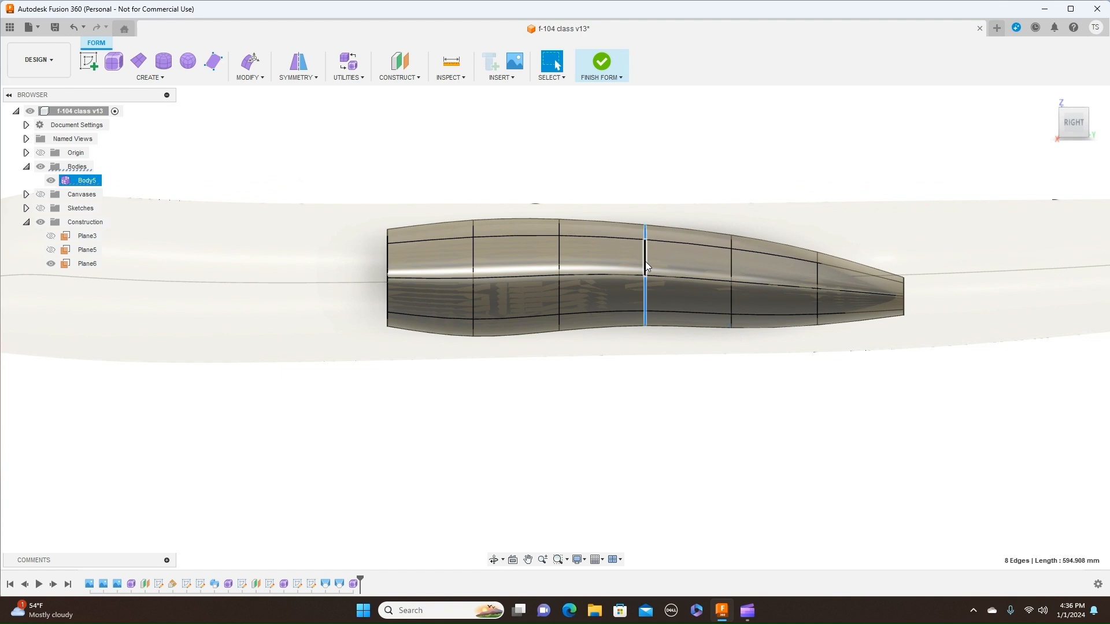
pyautogui.rightClick(647, 266)
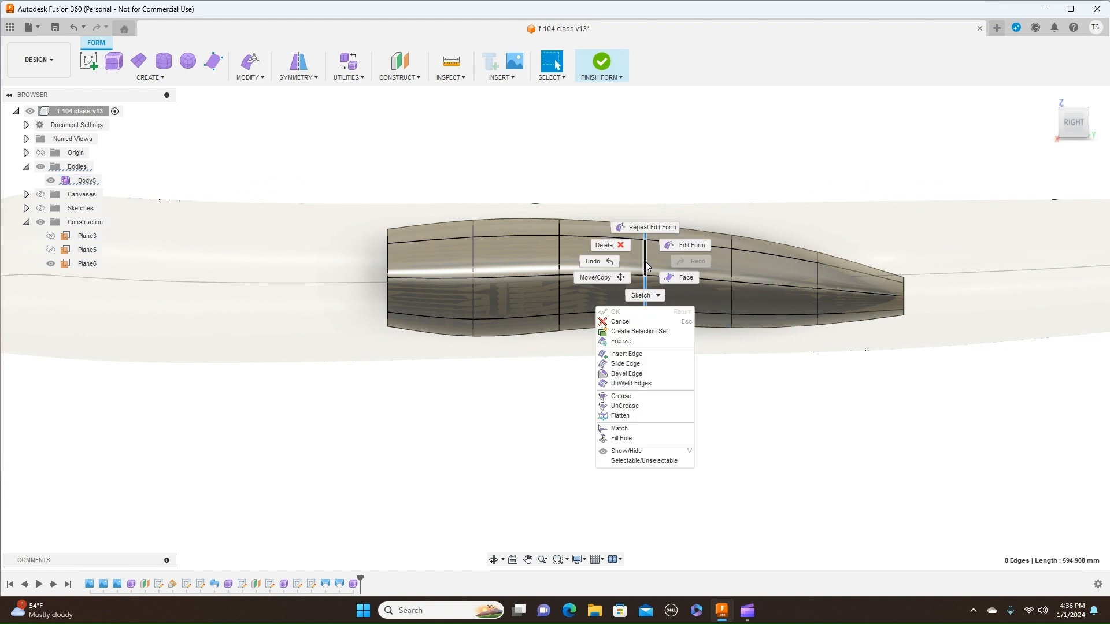
pyautogui.click(677, 247)
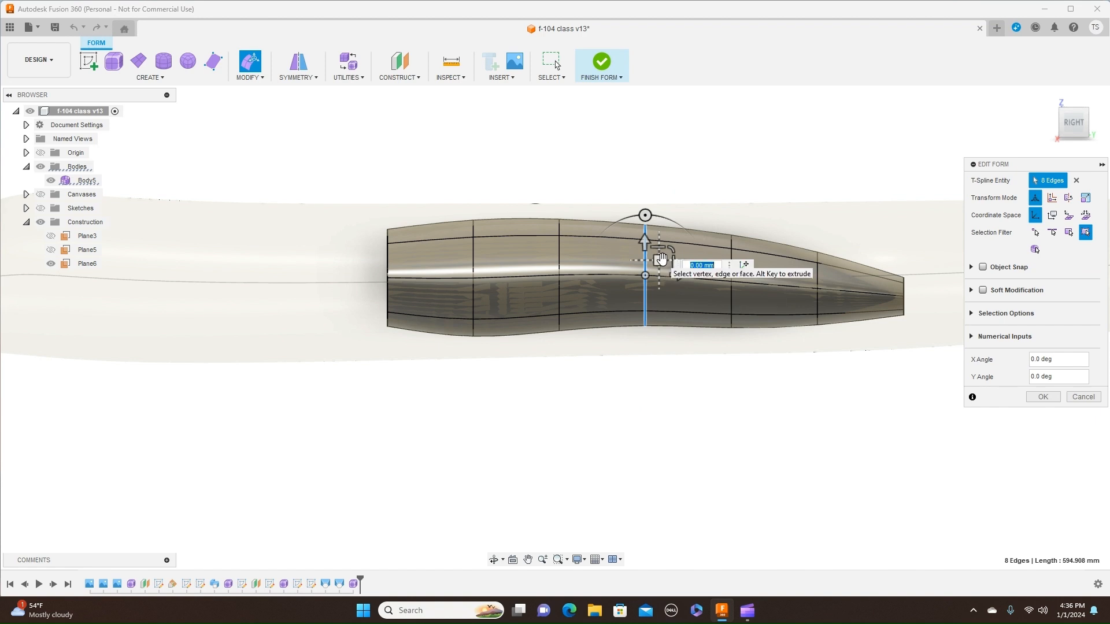
pyautogui.moveTo(660, 260); pyautogui.dragTo(660, 259)
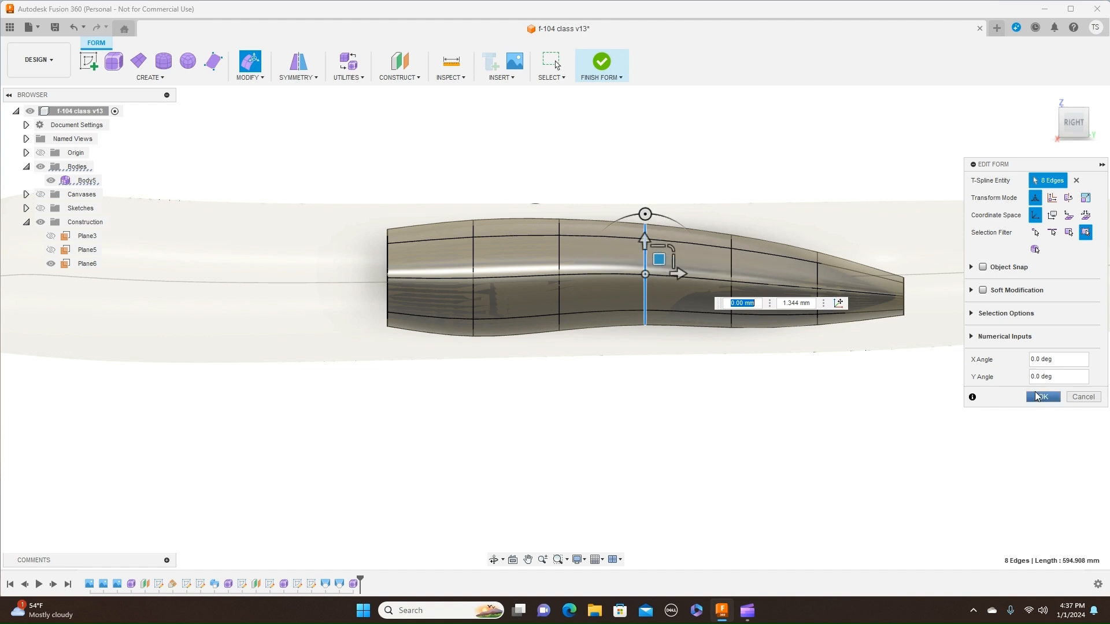
pyautogui.click(1041, 398)
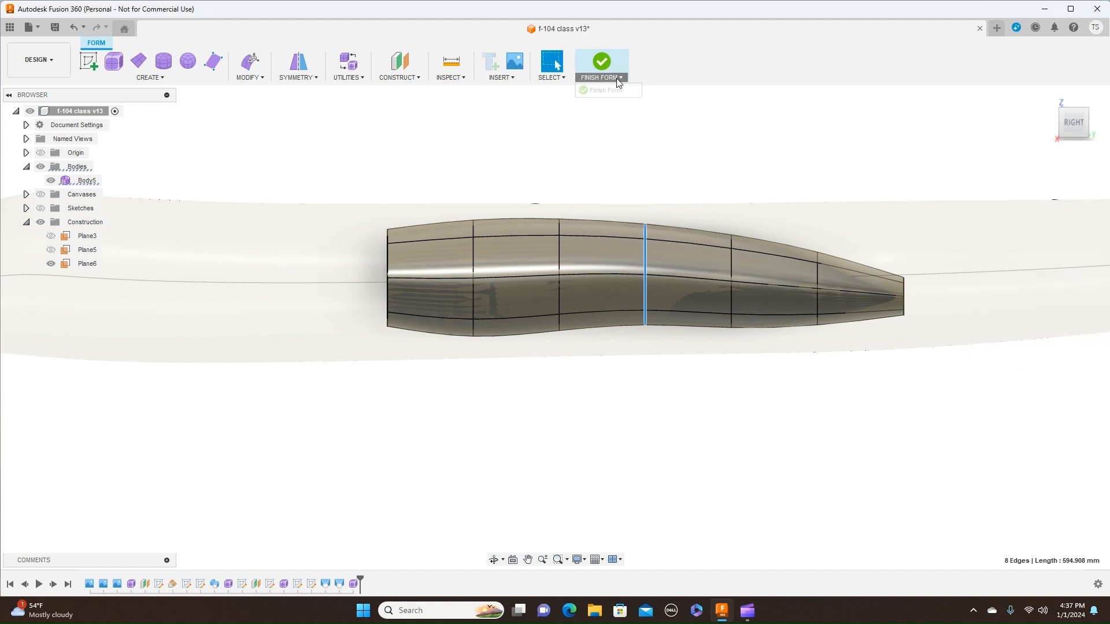
pyautogui.click(601, 63)
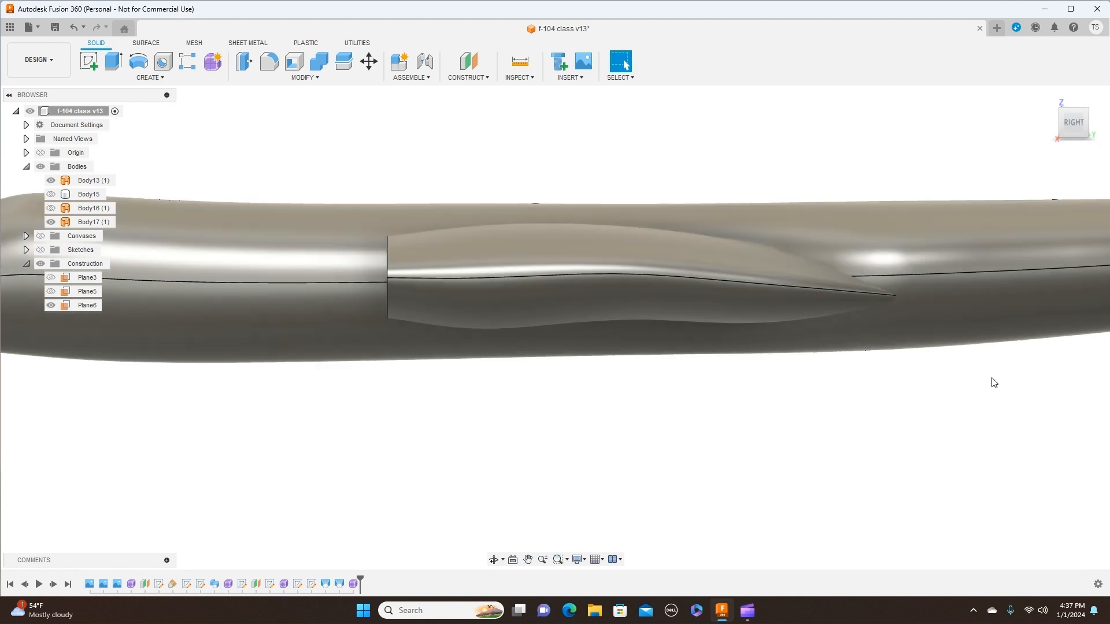
# Show the reference canvases and hide the fuselage body to compare the intake's outline with the side-view drawing
pyautogui.scroll(-3, 949, 374)
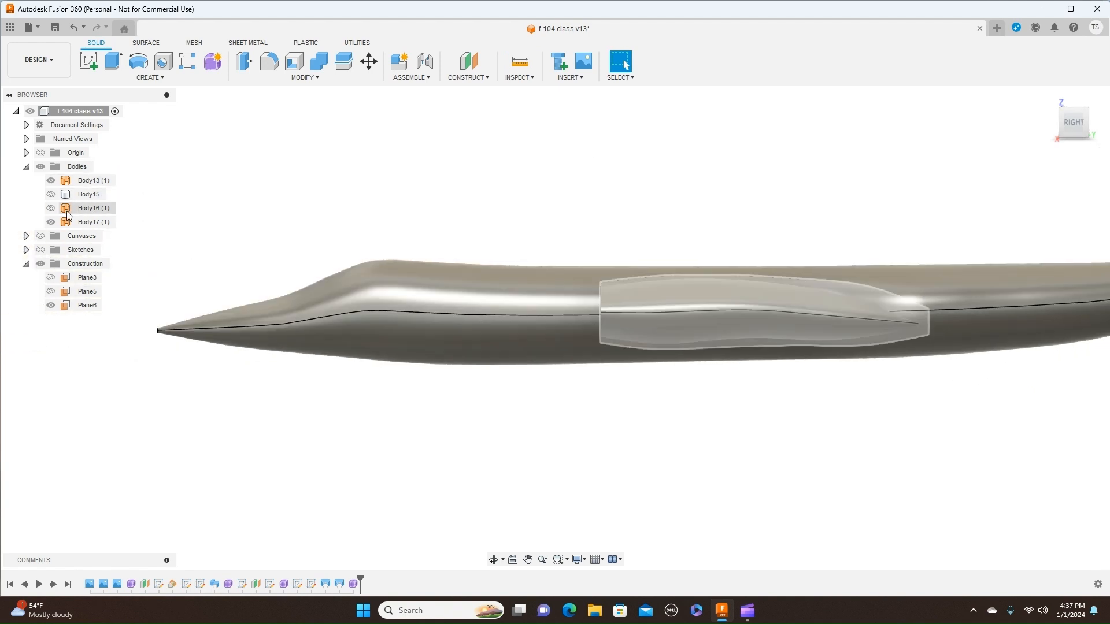
pyautogui.click(41, 236)
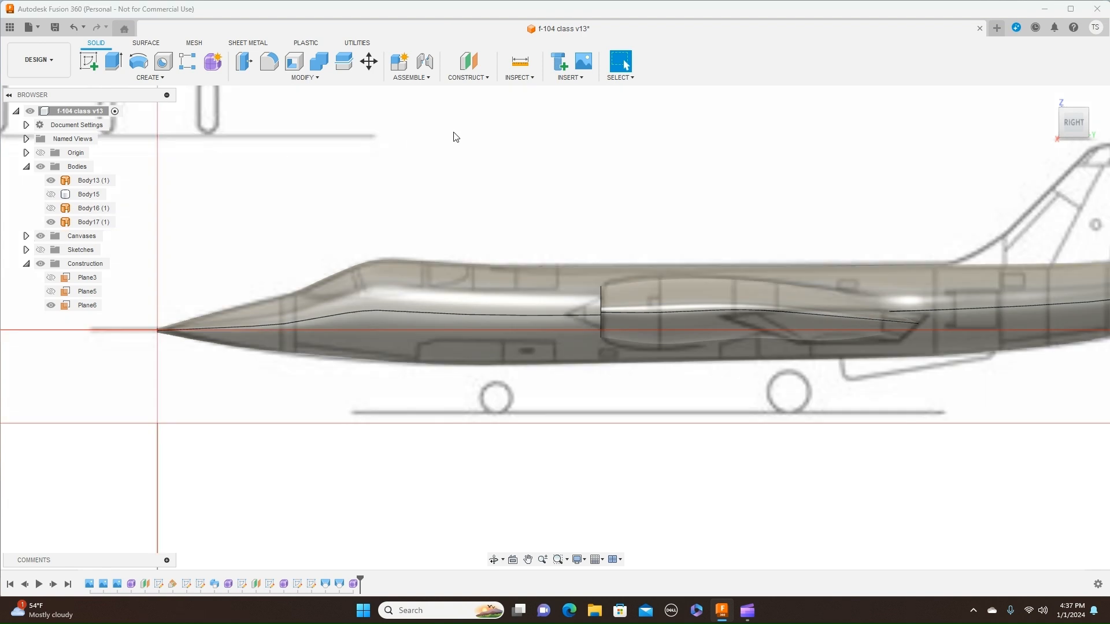
pyautogui.scroll(-1, 683, 175)
pyautogui.moveTo(682, 176); pyautogui.dragTo(470, 145, button='middle')
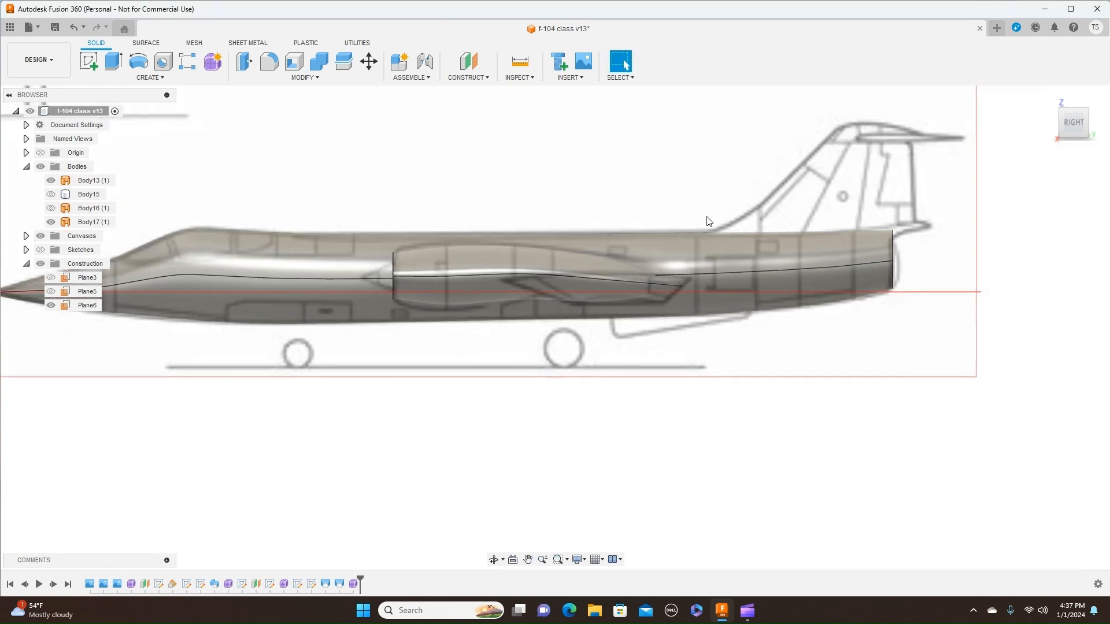
pyautogui.click(55, 183)
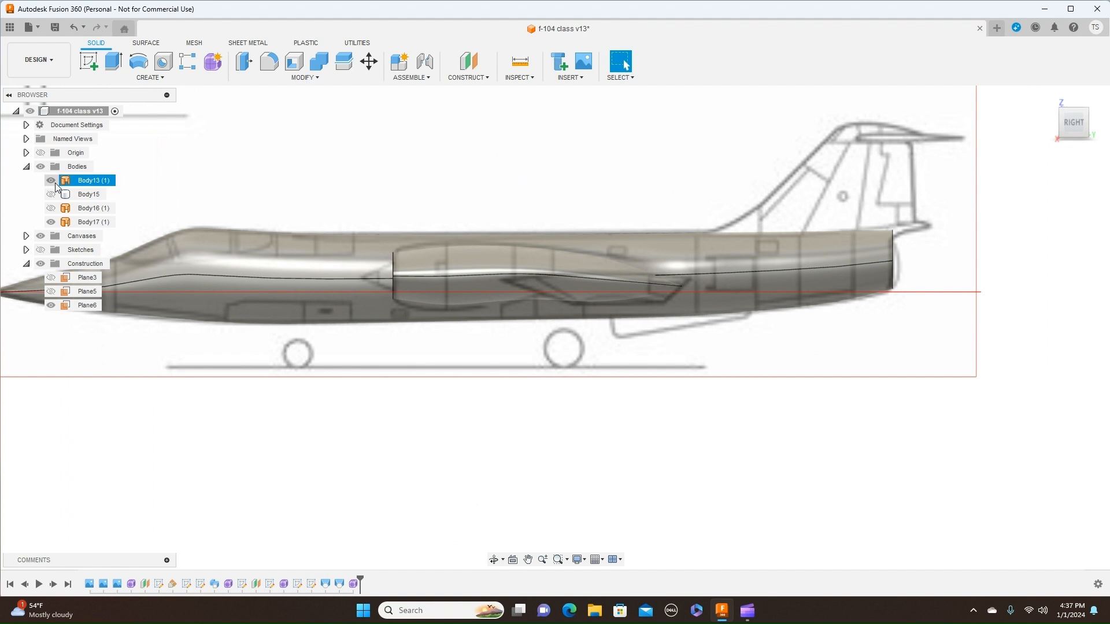
pyautogui.click(52, 181)
pyautogui.click(533, 255)
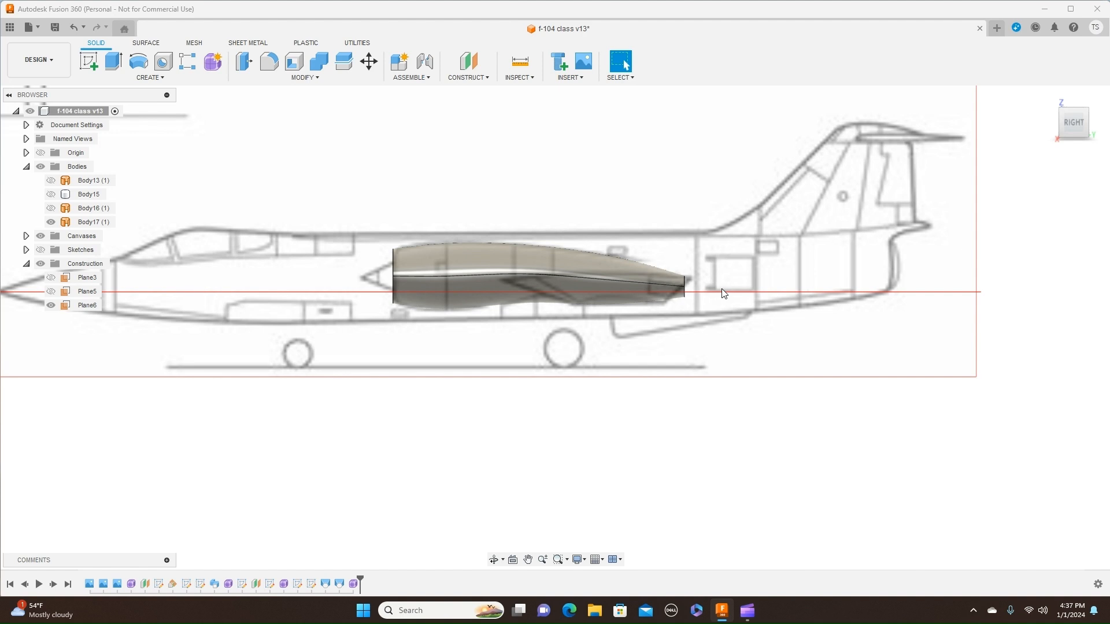
pyautogui.scroll(2, 724, 294)
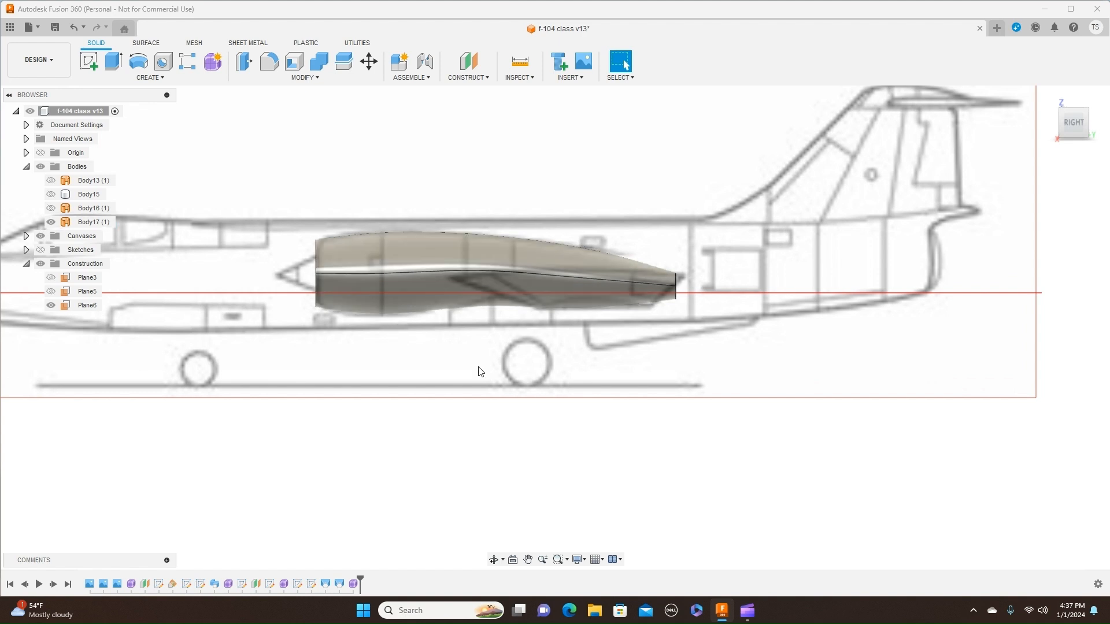
pyautogui.scroll(-4, 479, 372)
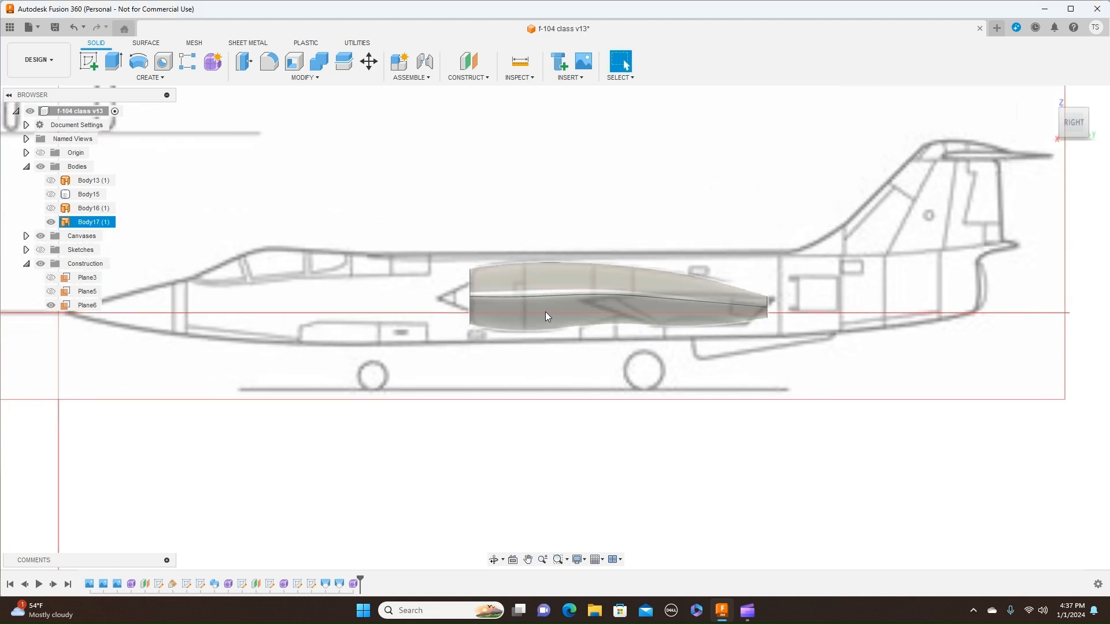
pyautogui.scroll(2, 546, 316)
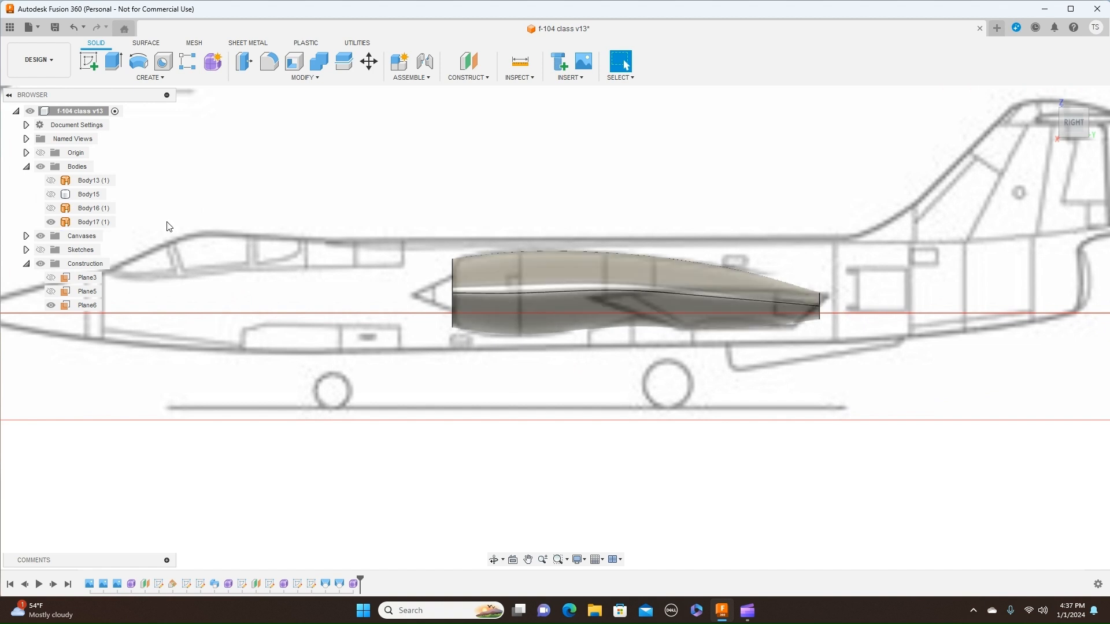
# Reopen the intake form and scale the first edge loop behind the front opening up in height by about 1.054
pyautogui.click(77, 225)
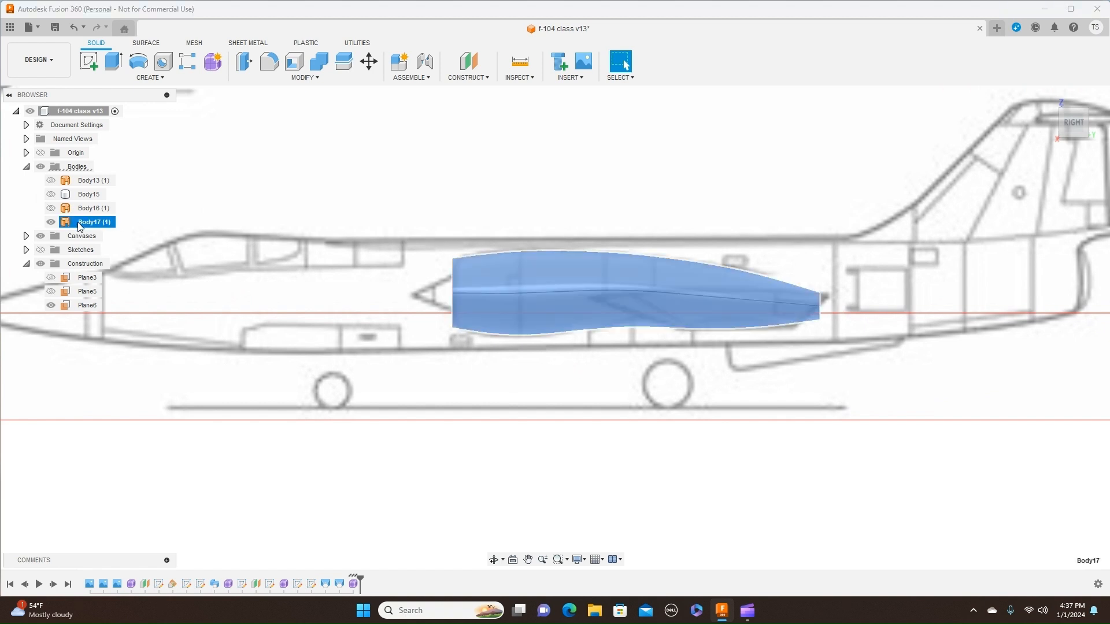
pyautogui.rightClick(78, 224)
pyautogui.click(276, 176)
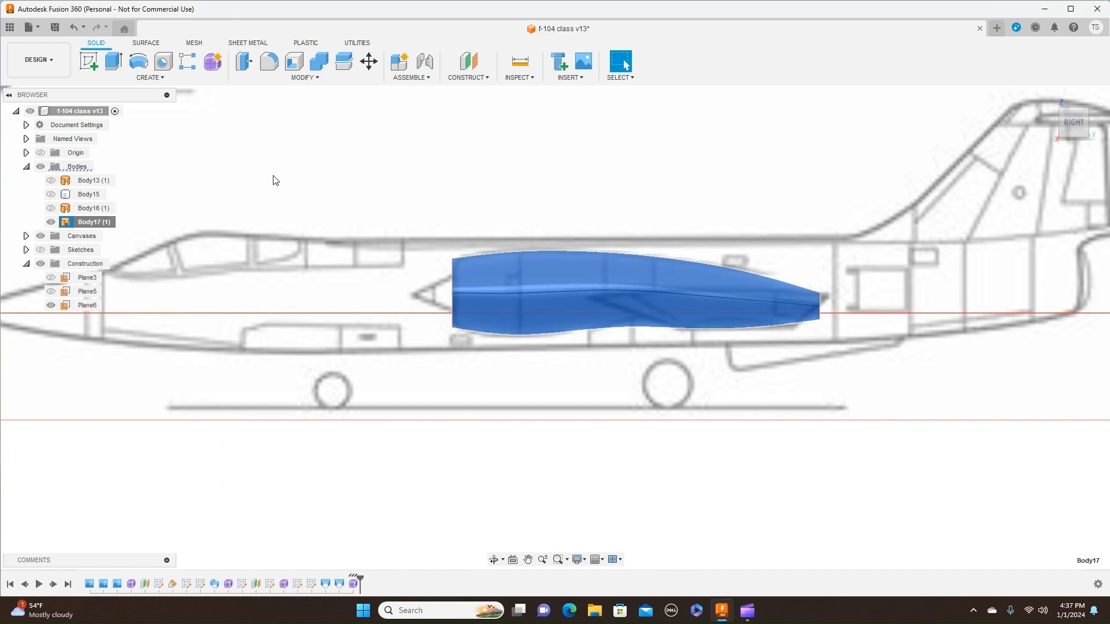
pyautogui.rightClick(353, 584)
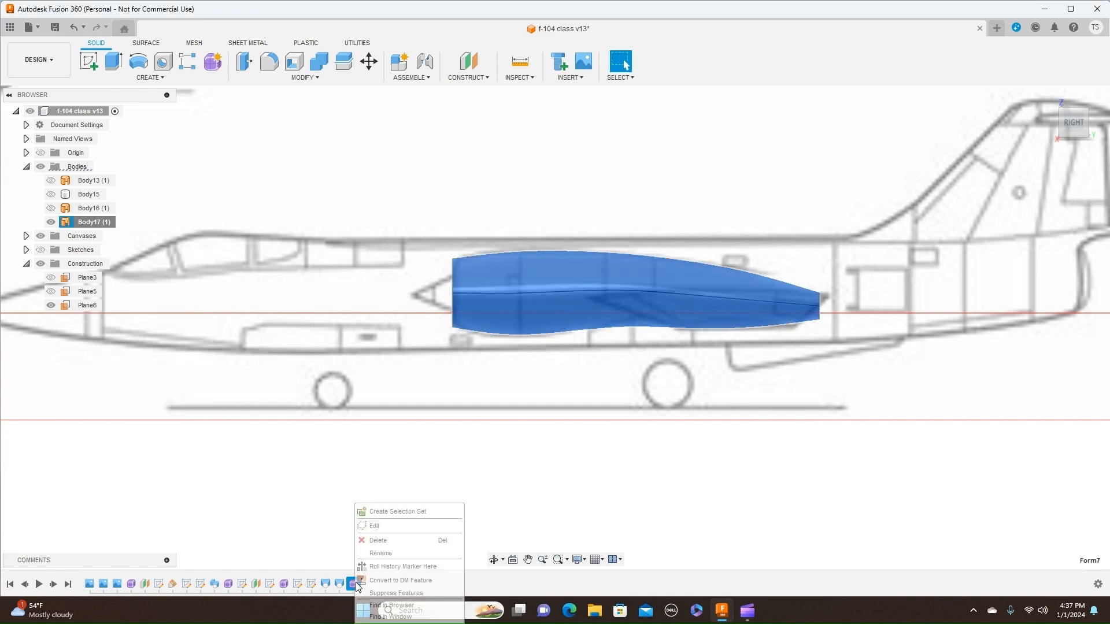
pyautogui.click(376, 526)
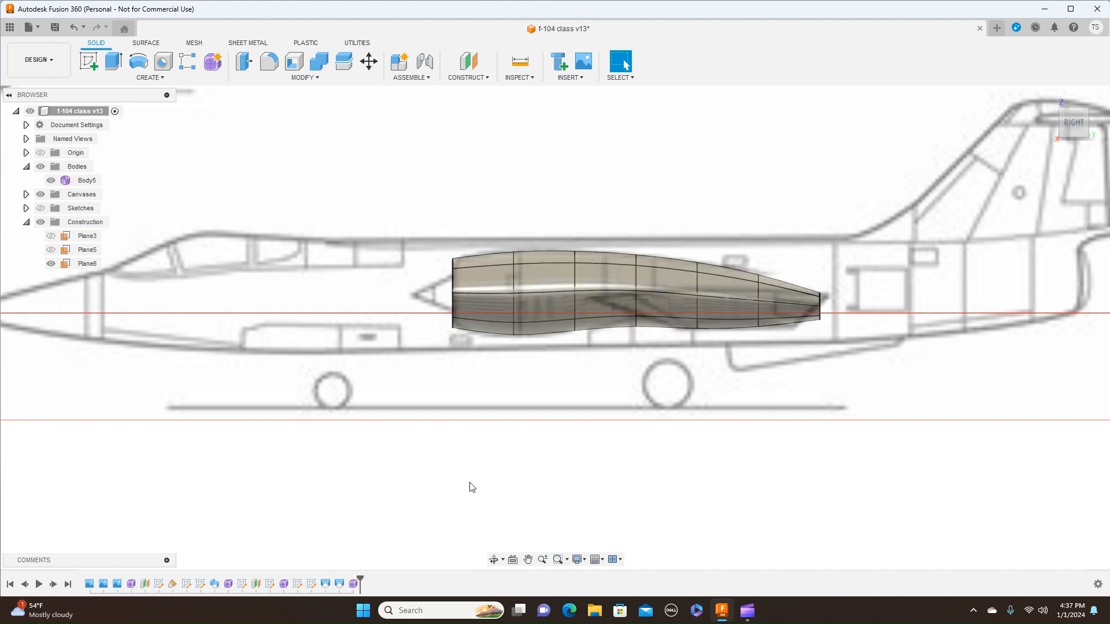
pyautogui.doubleClick(513, 279)
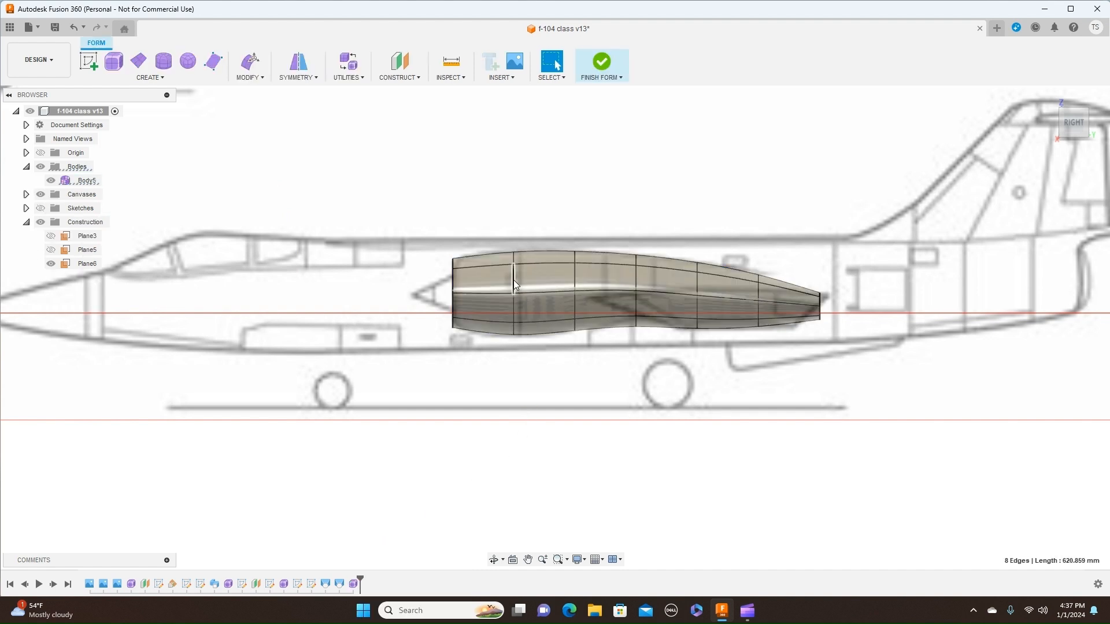
pyautogui.rightClick(513, 280)
pyautogui.click(561, 263)
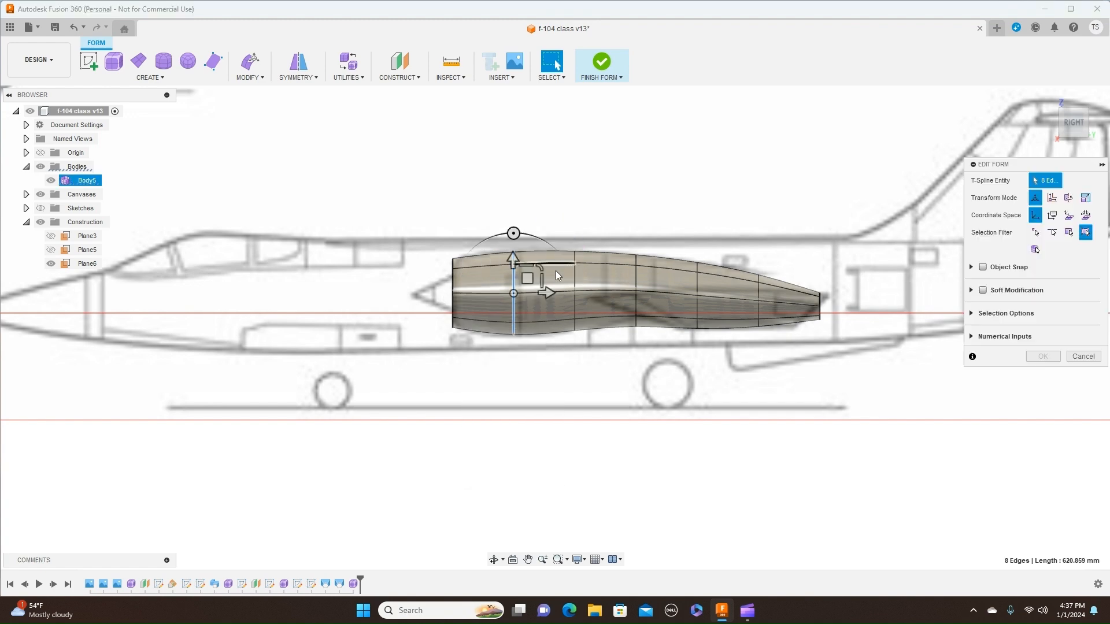
pyautogui.moveTo(539, 267); pyautogui.dragTo(540, 266)
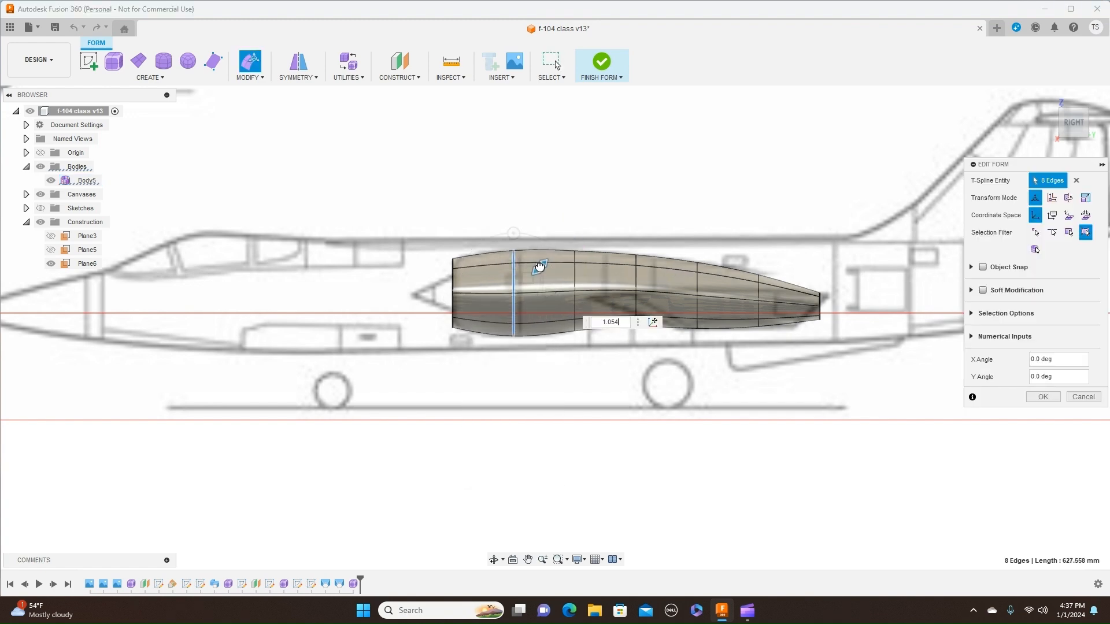
# Slightly adjust the height of the edge loop around the intake's front opening and finish the form
pyautogui.click(453, 279)
pyautogui.doubleClick(454, 278)
pyautogui.moveTo(474, 266); pyautogui.dragTo(475, 268)
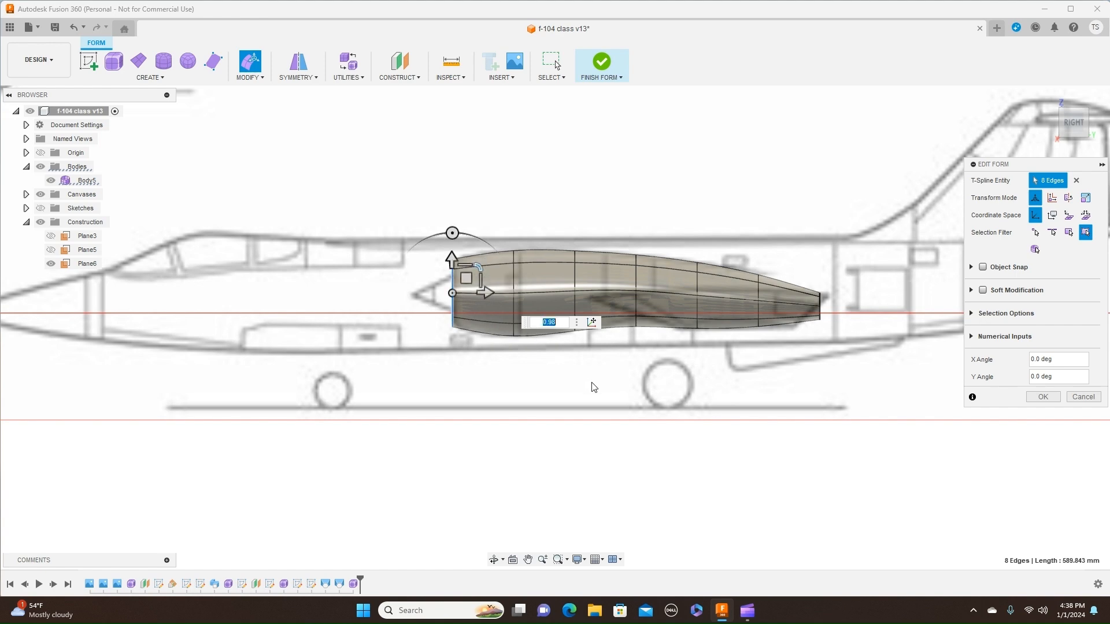
pyautogui.scroll(-2, 601, 388)
pyautogui.scroll(1, 522, 408)
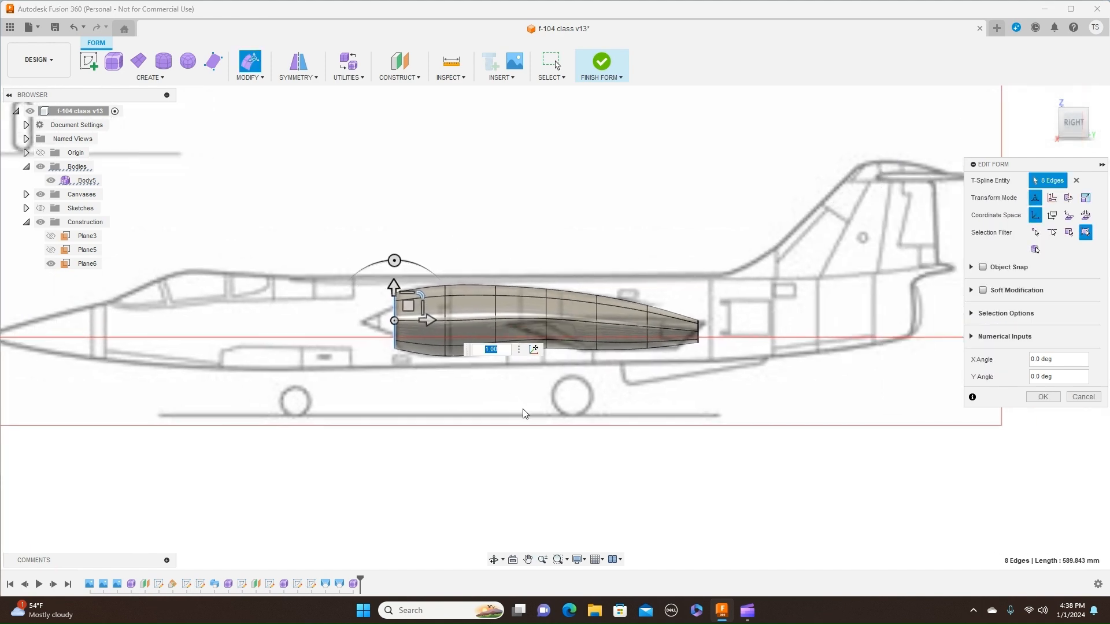
pyautogui.scroll(2, 524, 413)
pyautogui.moveTo(471, 404); pyautogui.dragTo(518, 416, button='middle')
pyautogui.scroll(1, 630, 432)
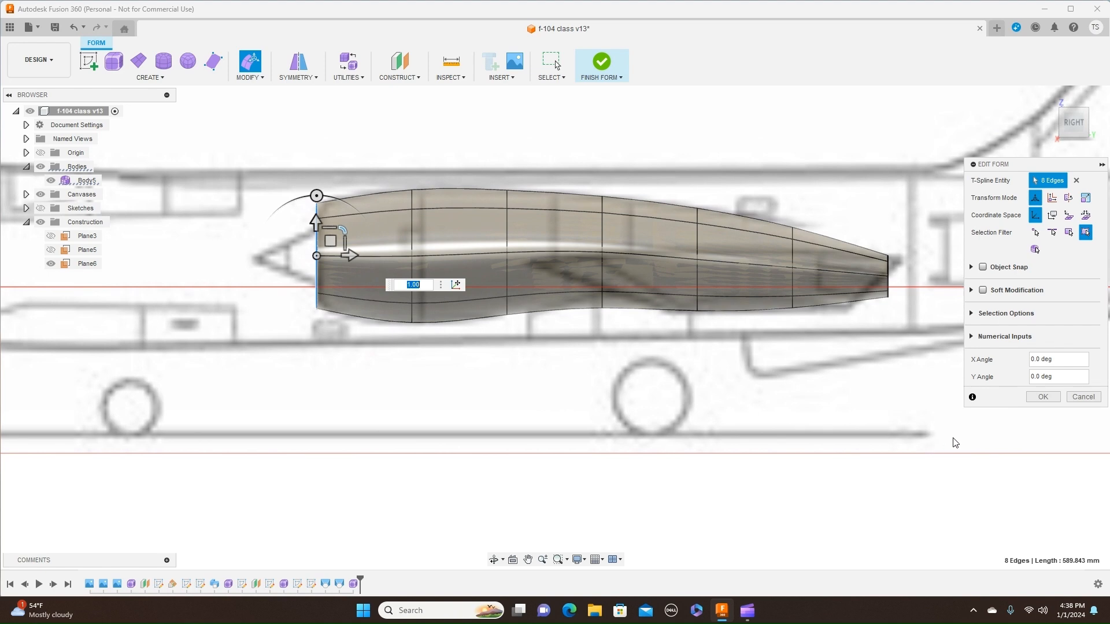
pyautogui.click(1040, 400)
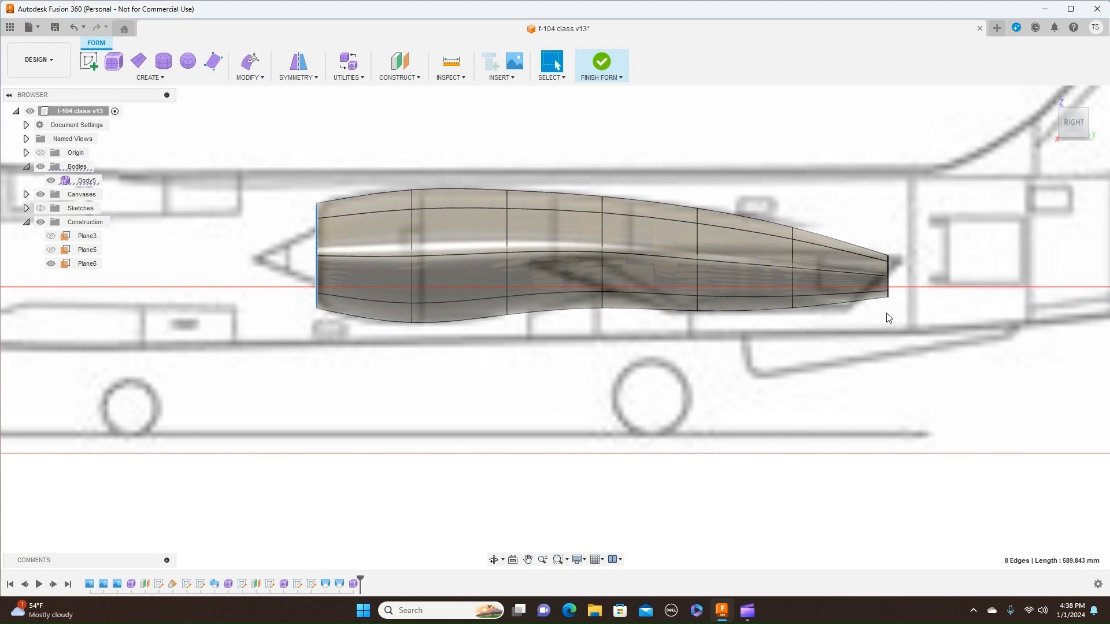
pyautogui.click(621, 78)
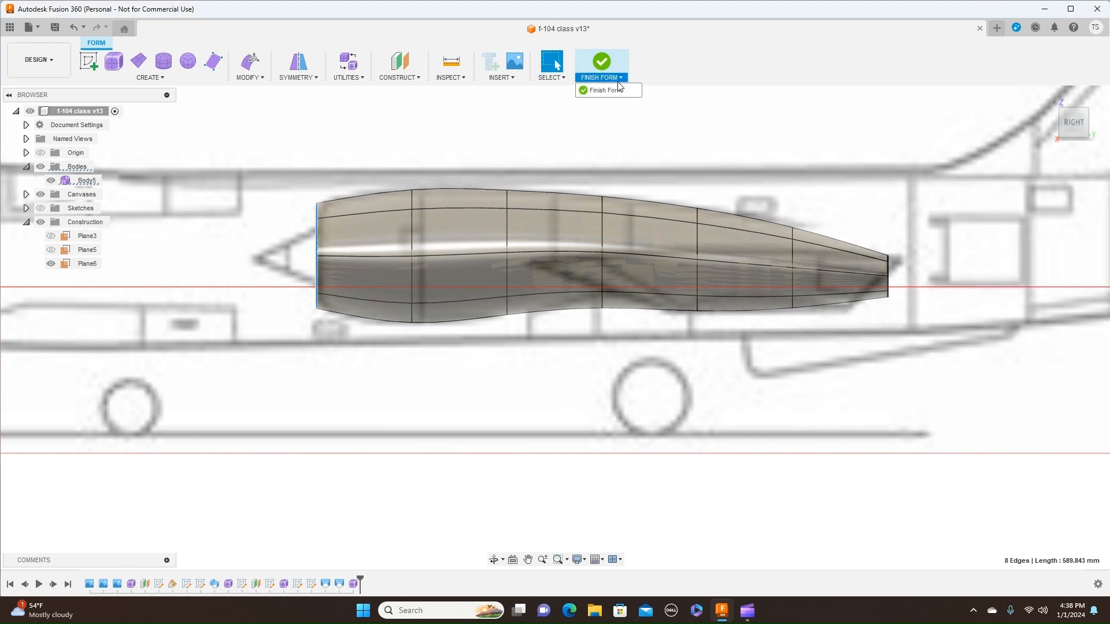
pyautogui.click(596, 90)
# Compare the intake's front opening with the front-view drawing and reopen the intake form for editing
pyautogui.scroll(-5, 732, 201)
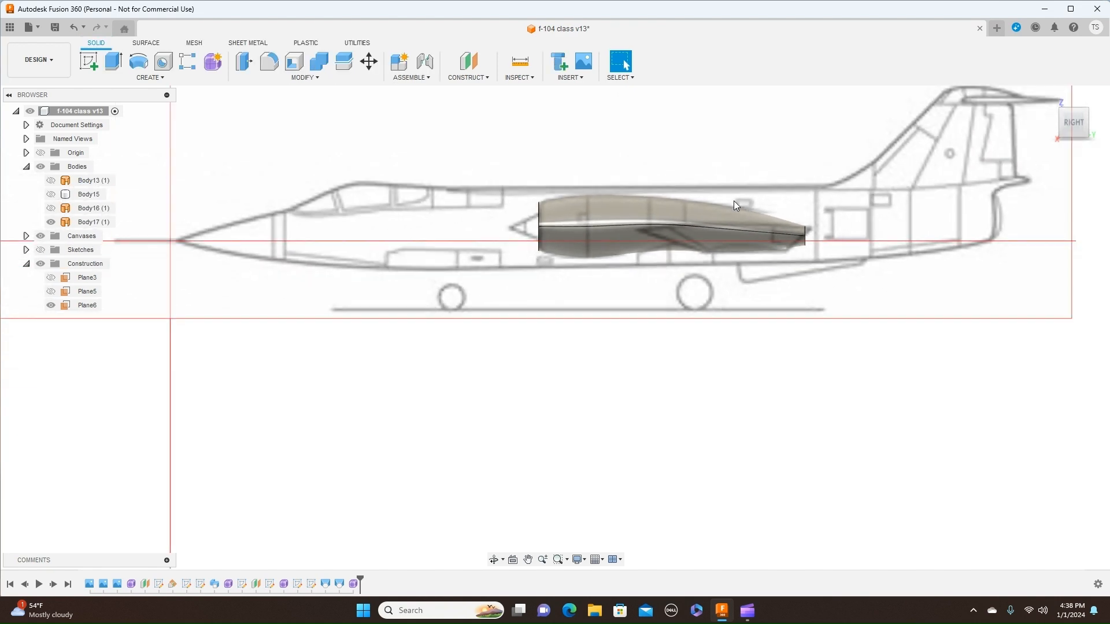
pyautogui.moveTo(760, 312); pyautogui.dragTo(733, 388, button='middle')
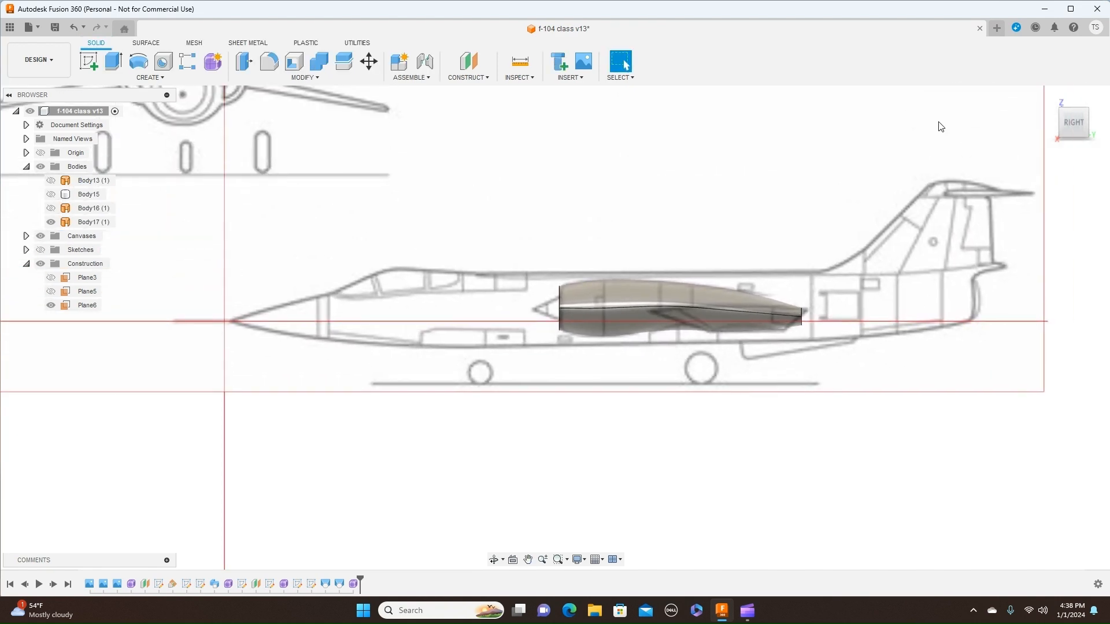
pyautogui.click(1053, 123)
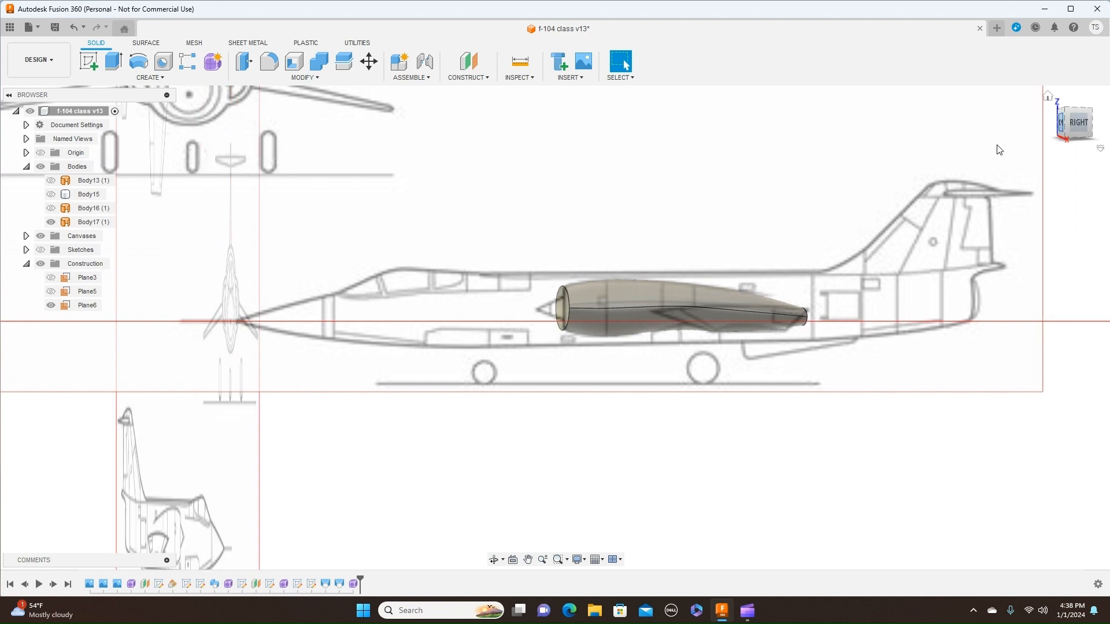
pyautogui.scroll(3, 869, 178)
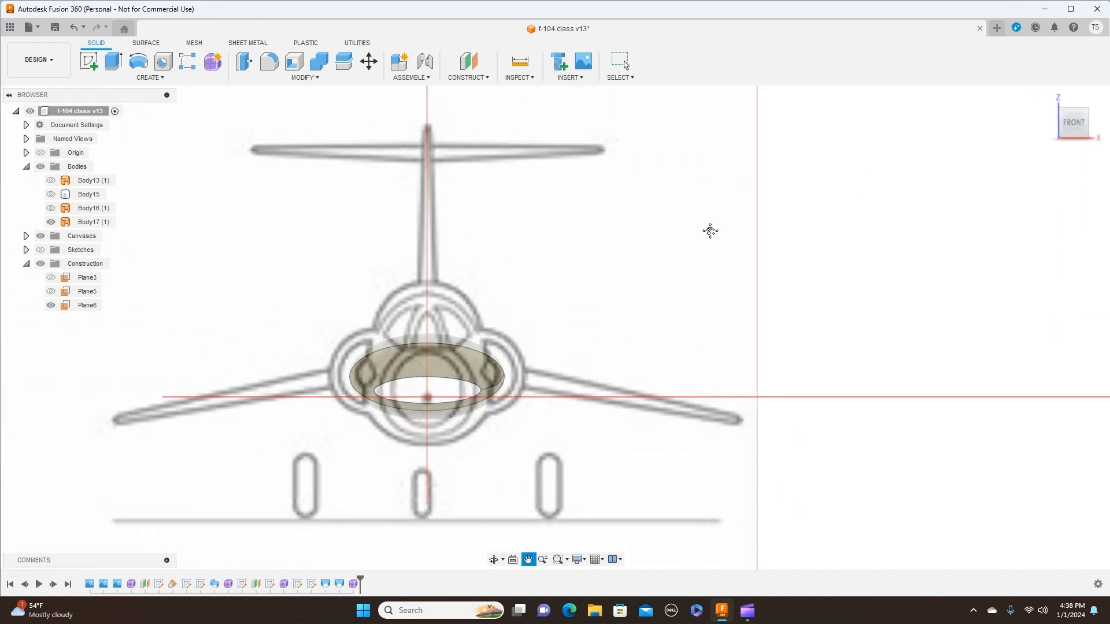
pyautogui.moveTo(704, 231); pyautogui.dragTo(775, 149, button='middle')
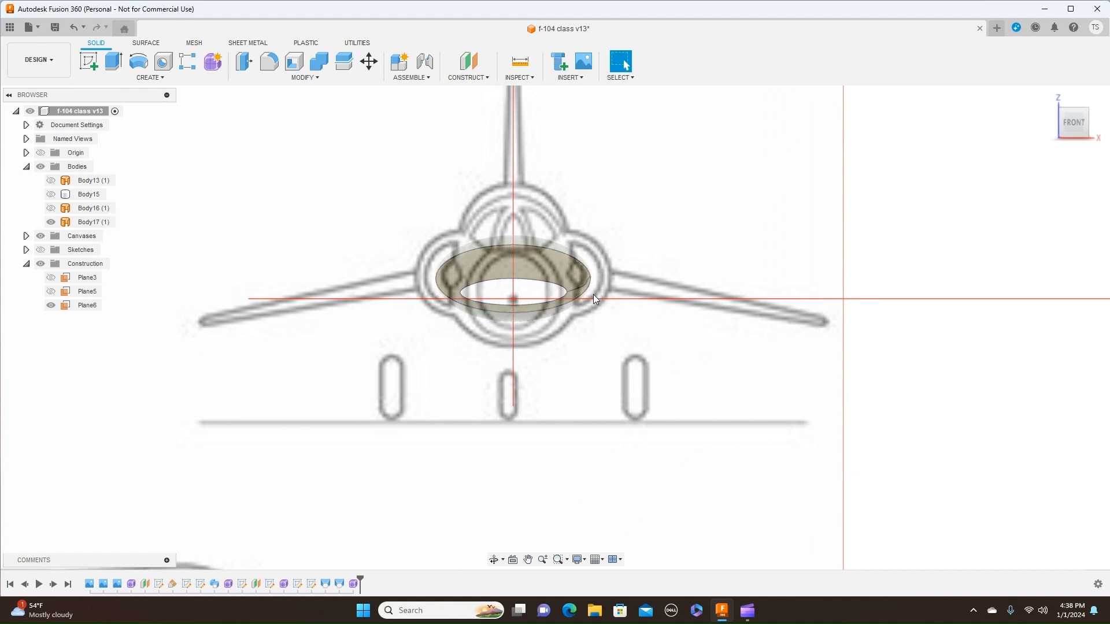
pyautogui.scroll(3, 613, 292)
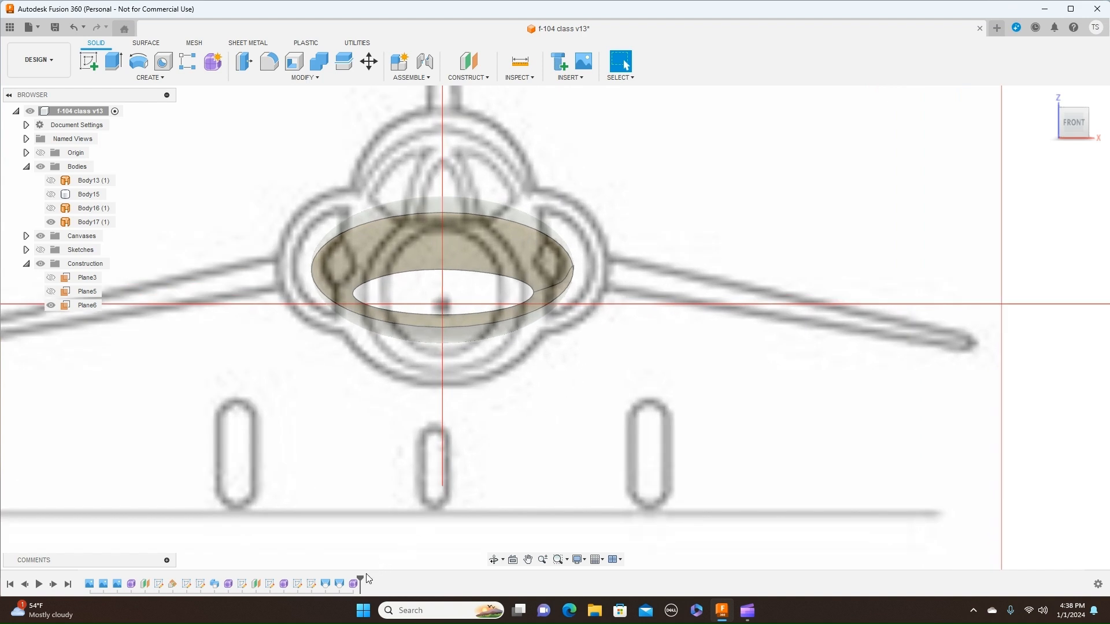
pyautogui.click(353, 585)
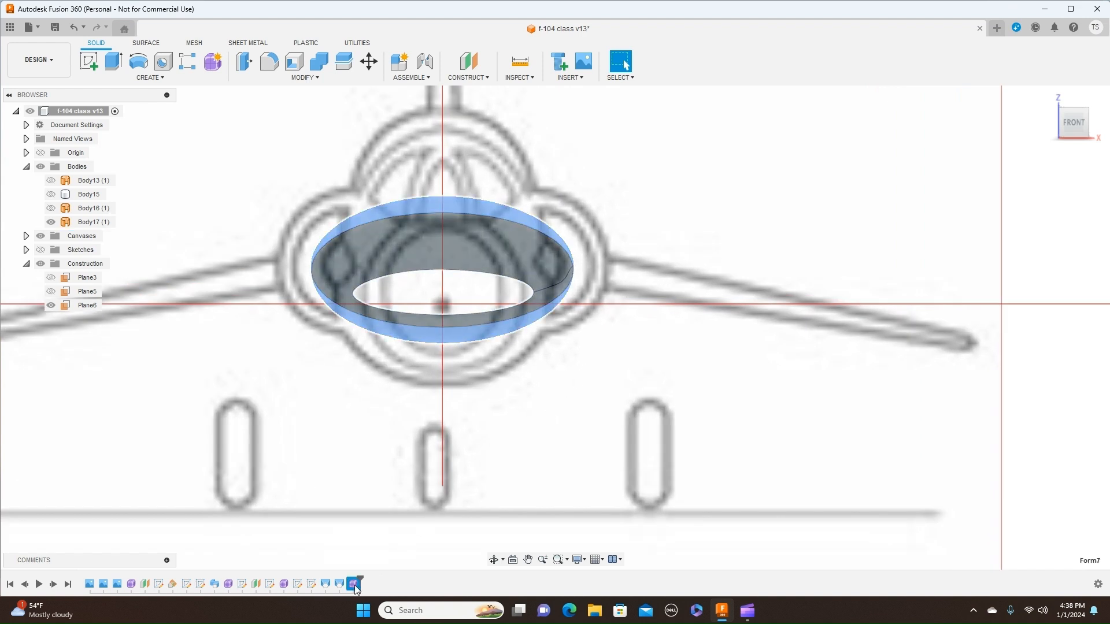
pyautogui.rightClick(354, 585)
pyautogui.click(394, 487)
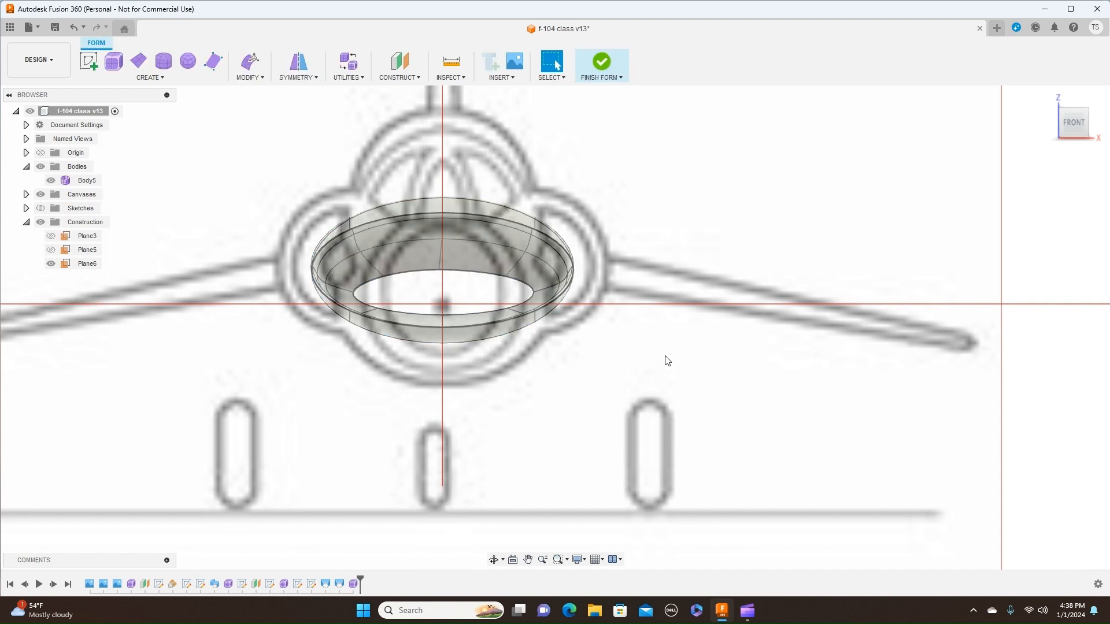
# Move the outermost +X vertex of the intake's front opening by -30.488 mm horizontally and -1.435 mm vertically, and finish the form
pyautogui.scroll(3, 664, 359)
pyautogui.moveTo(646, 286); pyautogui.dragTo(756, 274, button='middle')
pyautogui.click(626, 193)
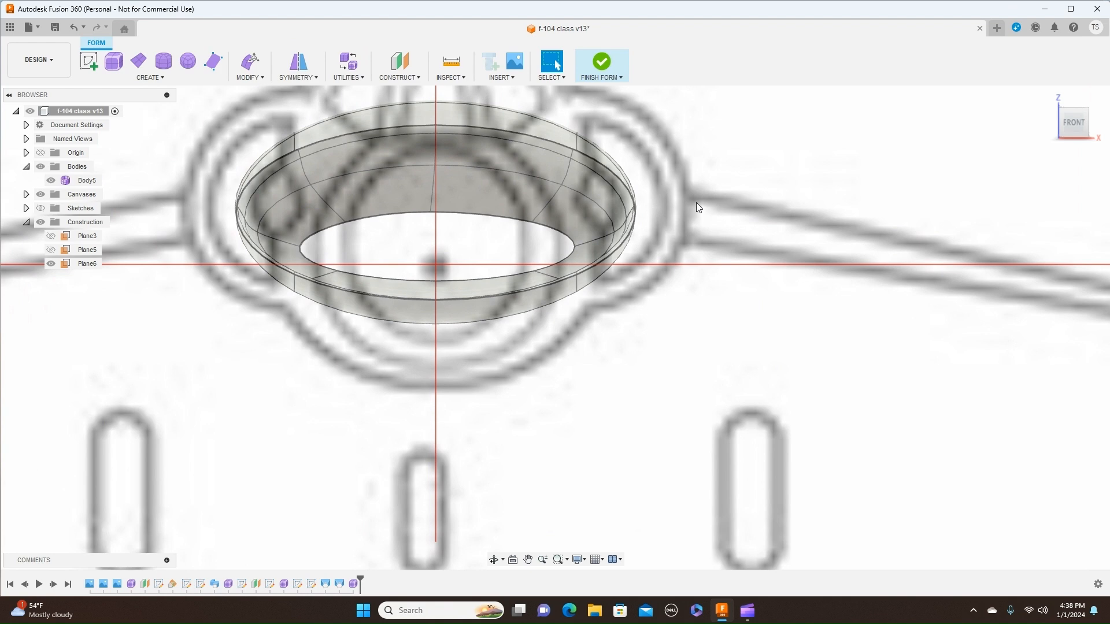
pyautogui.scroll(2, 697, 201)
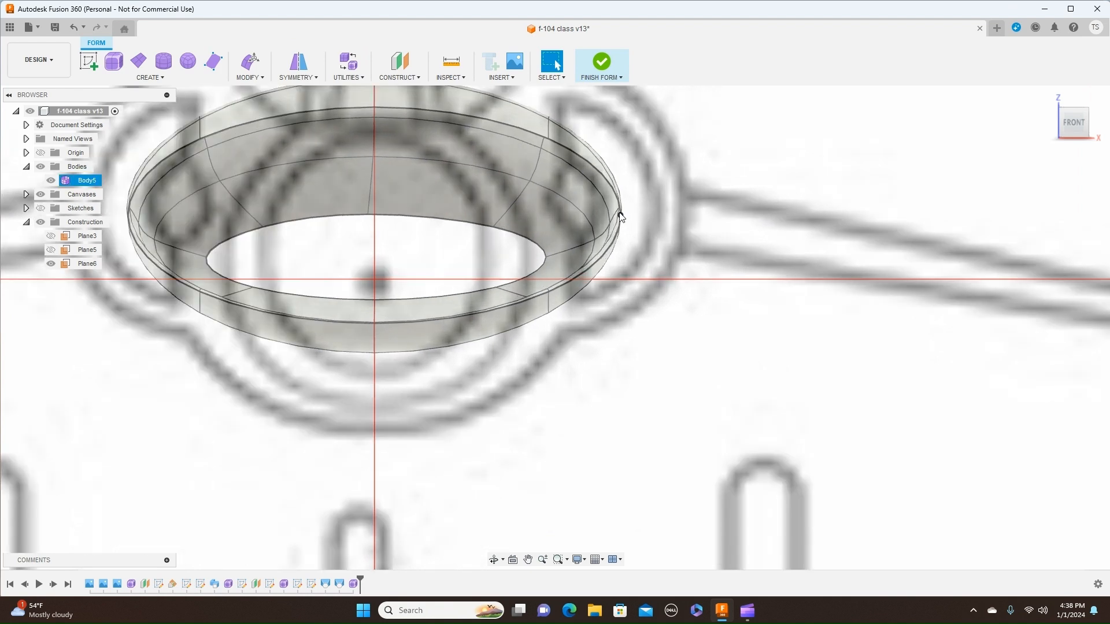
pyautogui.scroll(5, 621, 218)
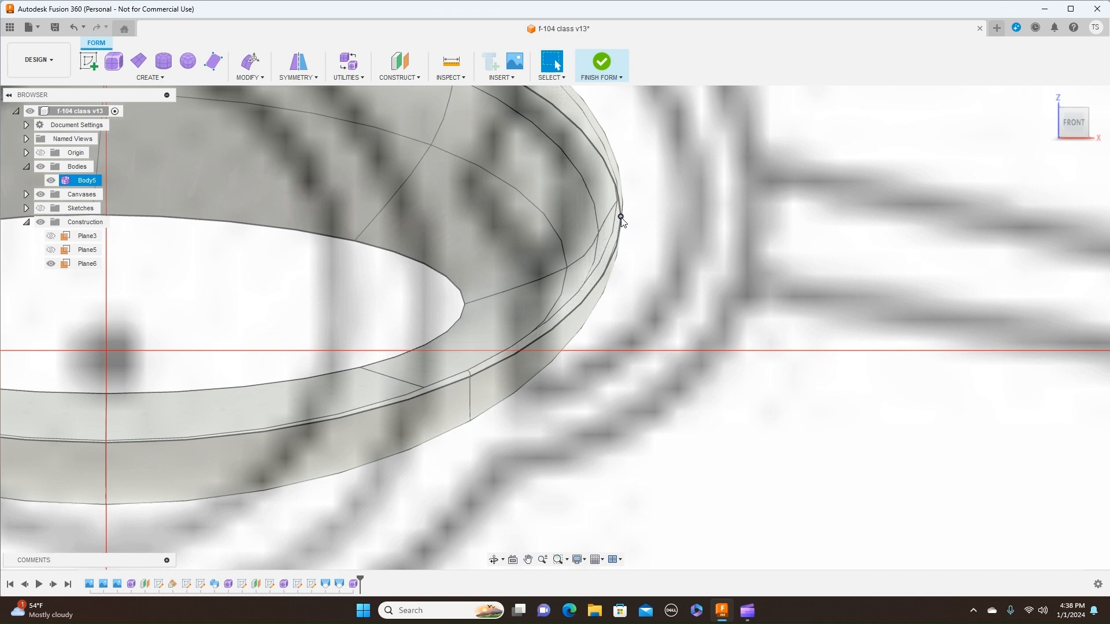
pyautogui.rightClick(621, 217)
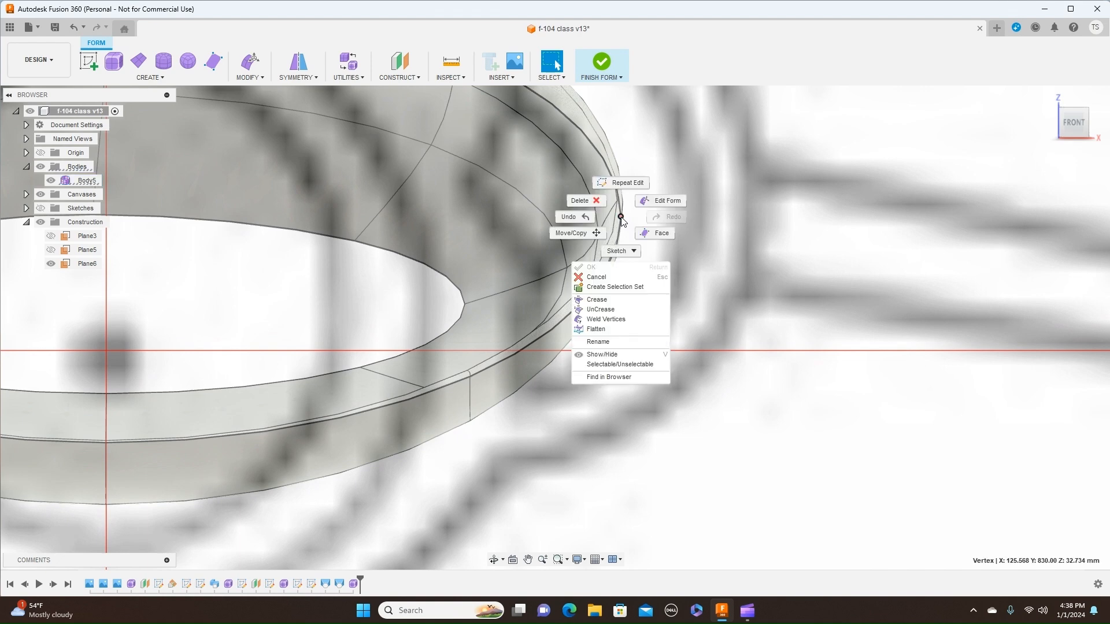
pyautogui.click(657, 202)
pyautogui.scroll(-10, 658, 201)
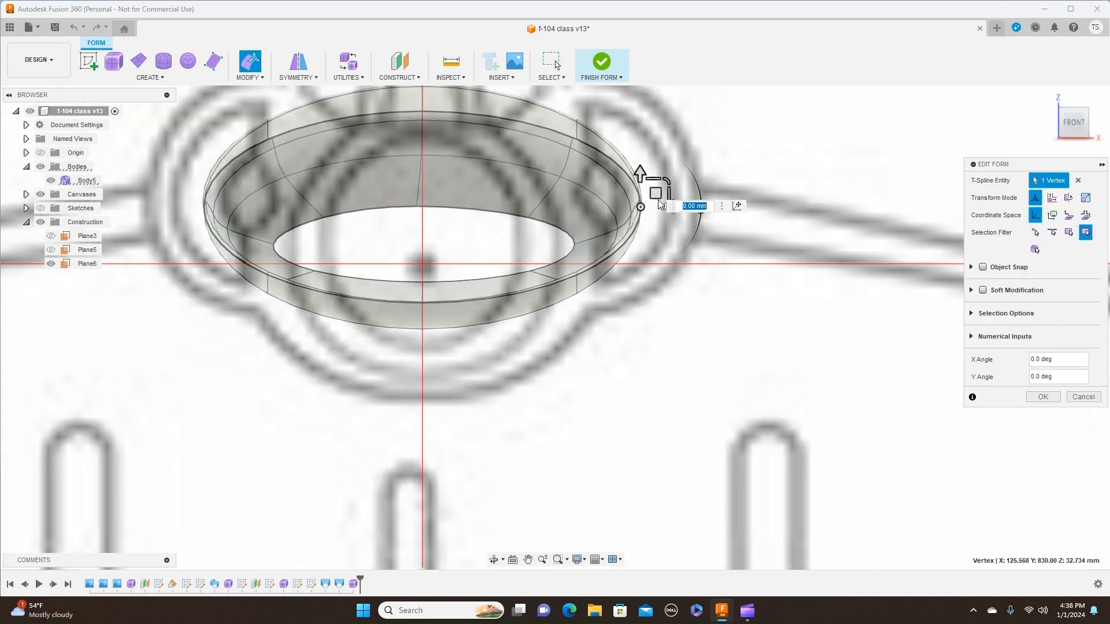
pyautogui.moveTo(808, 253); pyautogui.dragTo(755, 307, button='middle')
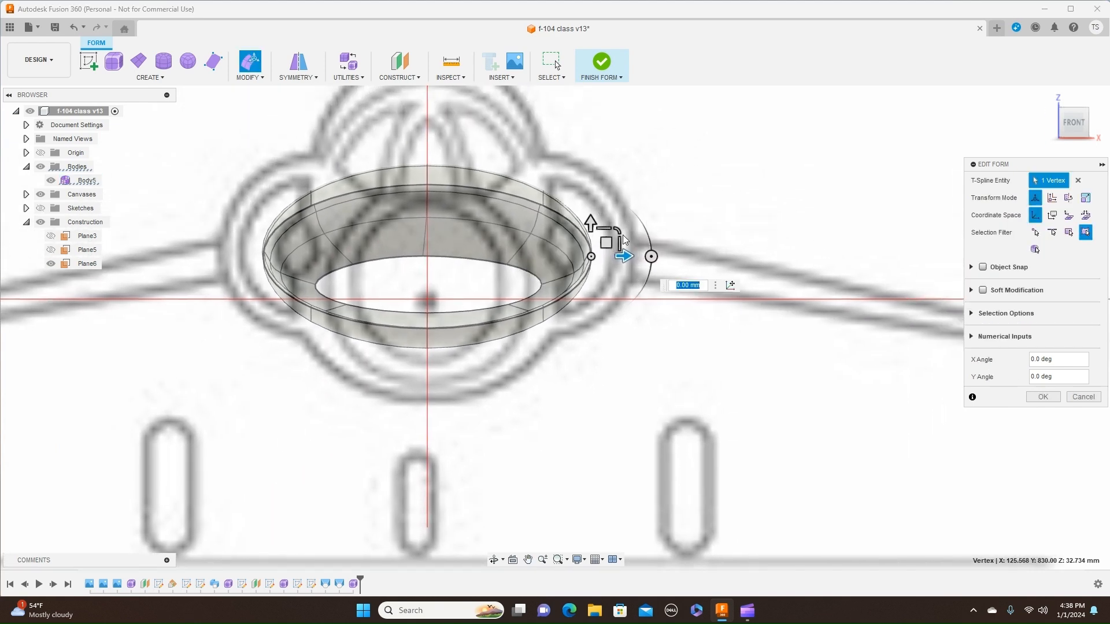
pyautogui.scroll(2, 761, 288)
pyautogui.moveTo(714, 315); pyautogui.dragTo(775, 303, button='middle')
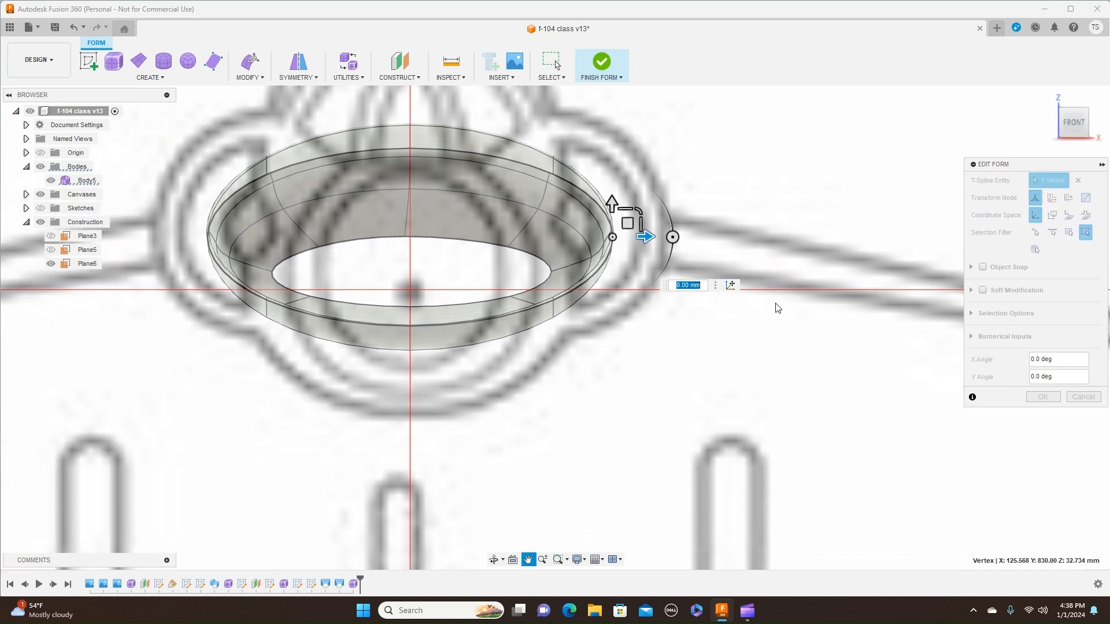
pyautogui.moveTo(628, 223); pyautogui.dragTo(579, 226)
pyautogui.press('Tab')
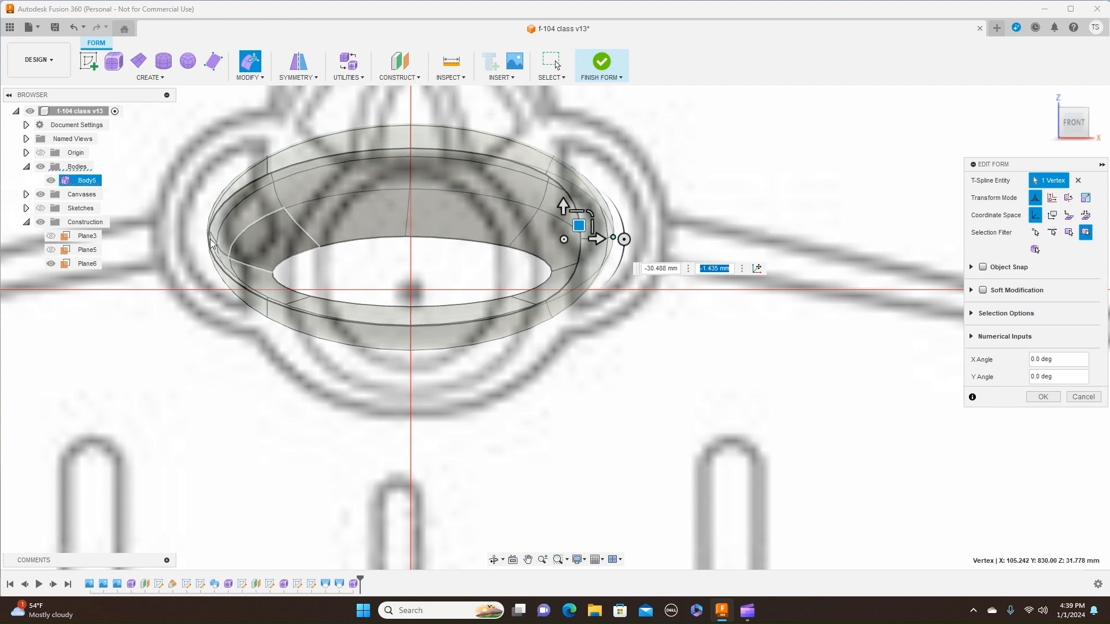
pyautogui.click(1043, 397)
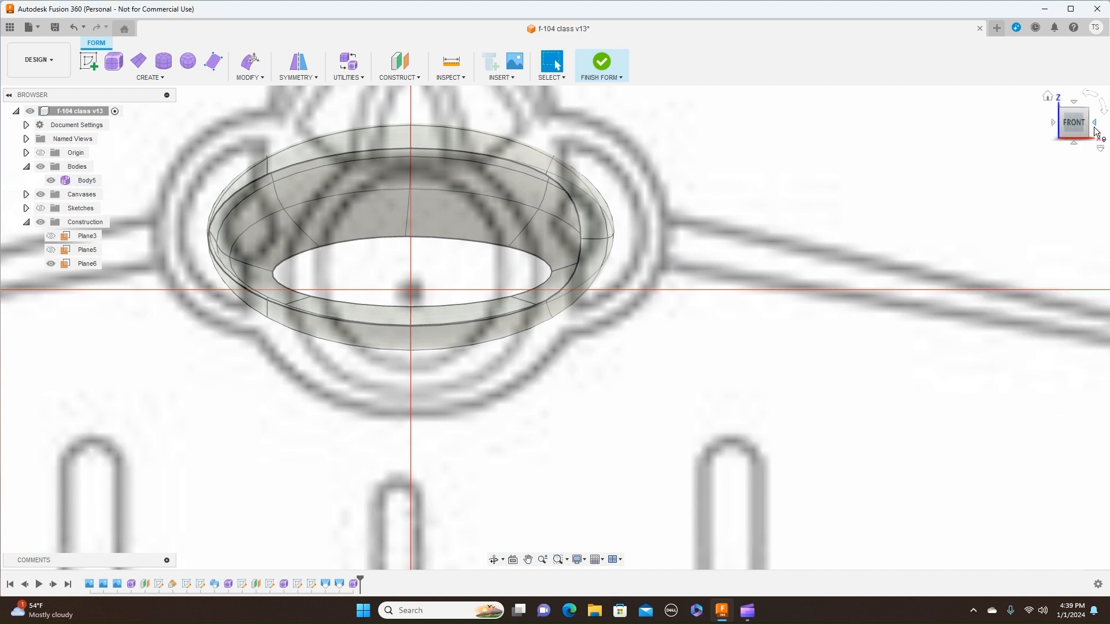
pyautogui.click(617, 77)
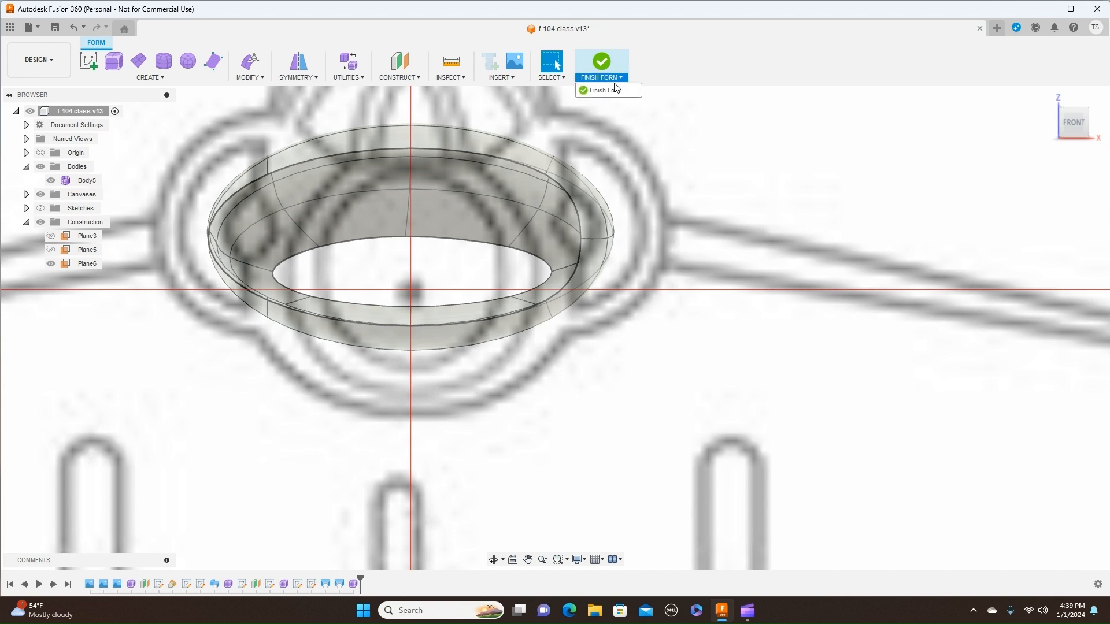
pyautogui.click(604, 91)
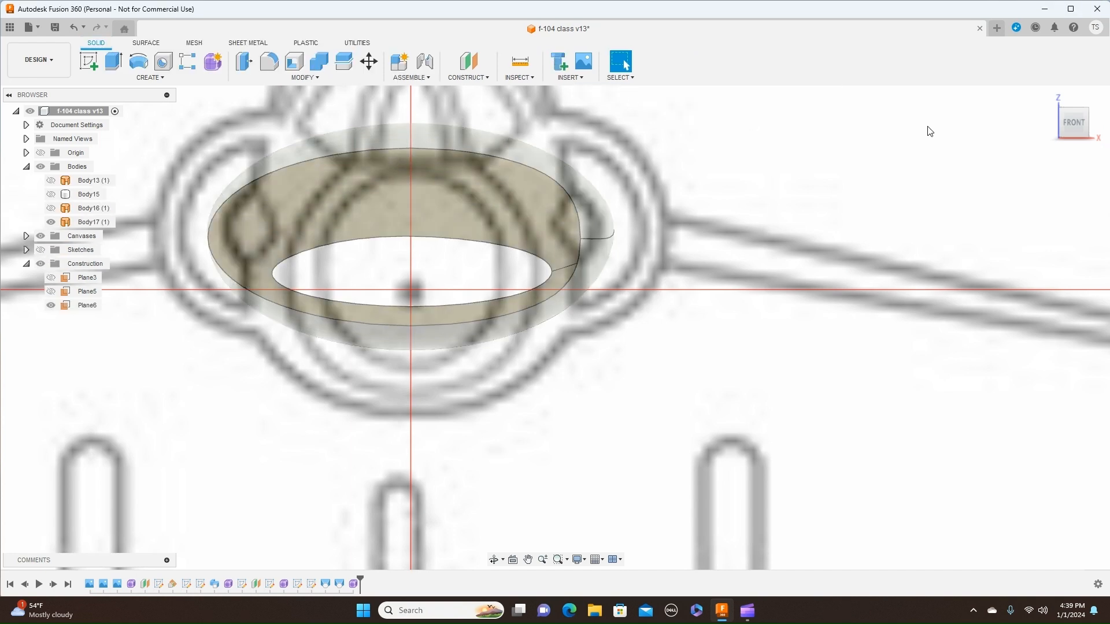
# Show the fuselage body over the side-view drawing and rename it Main Fuselage
pyautogui.click(1095, 126)
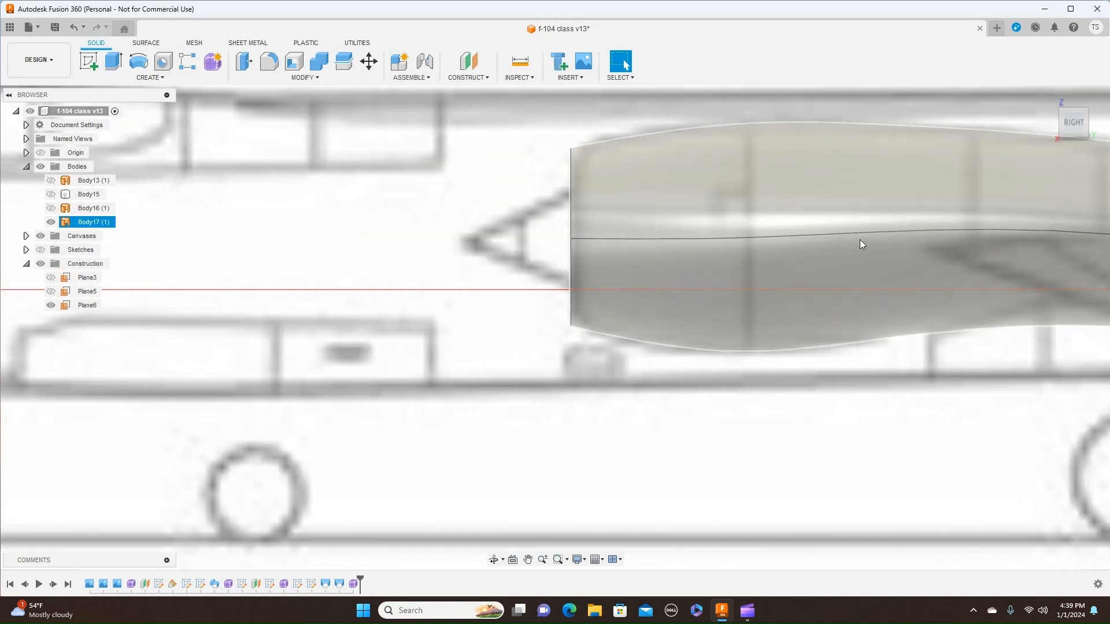
pyautogui.scroll(-6, 671, 370)
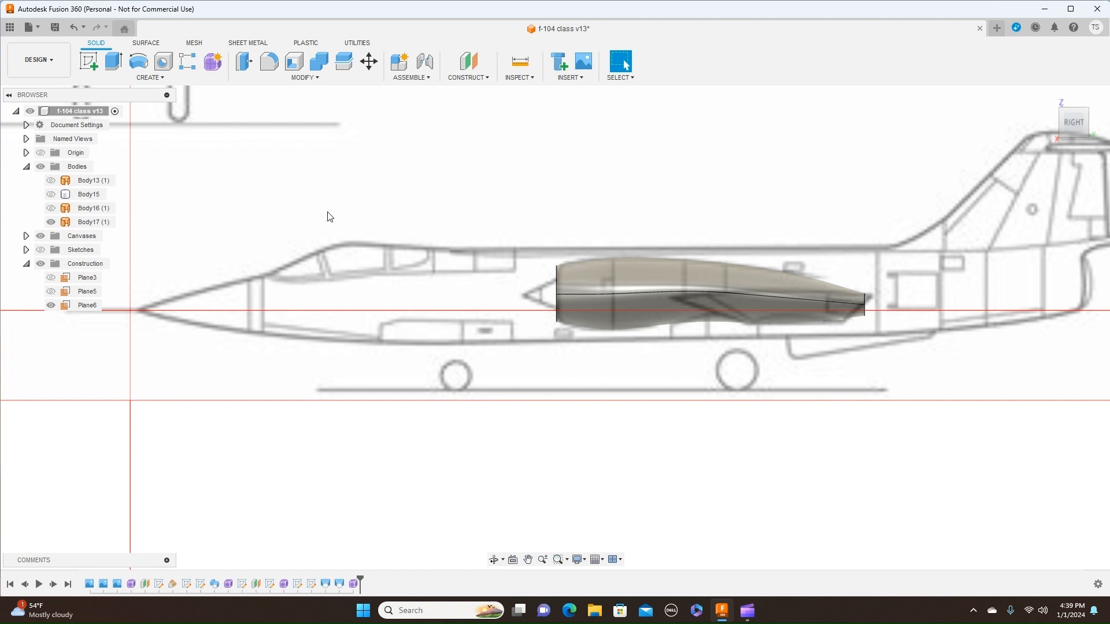
pyautogui.click(52, 181)
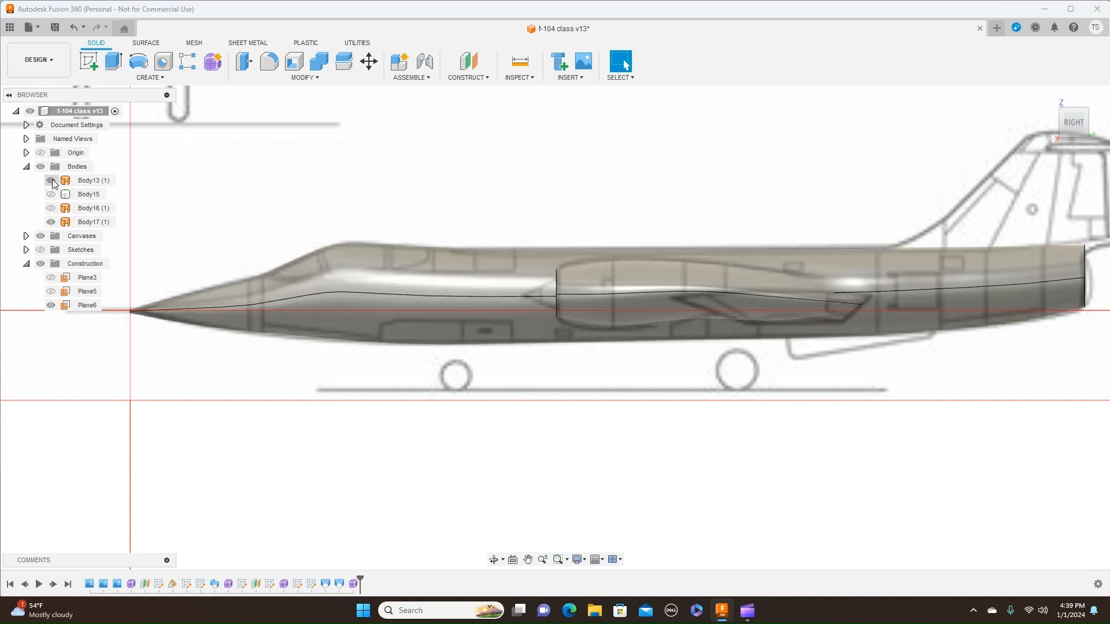
pyautogui.click(83, 181)
pyautogui.doubleClick(83, 181)
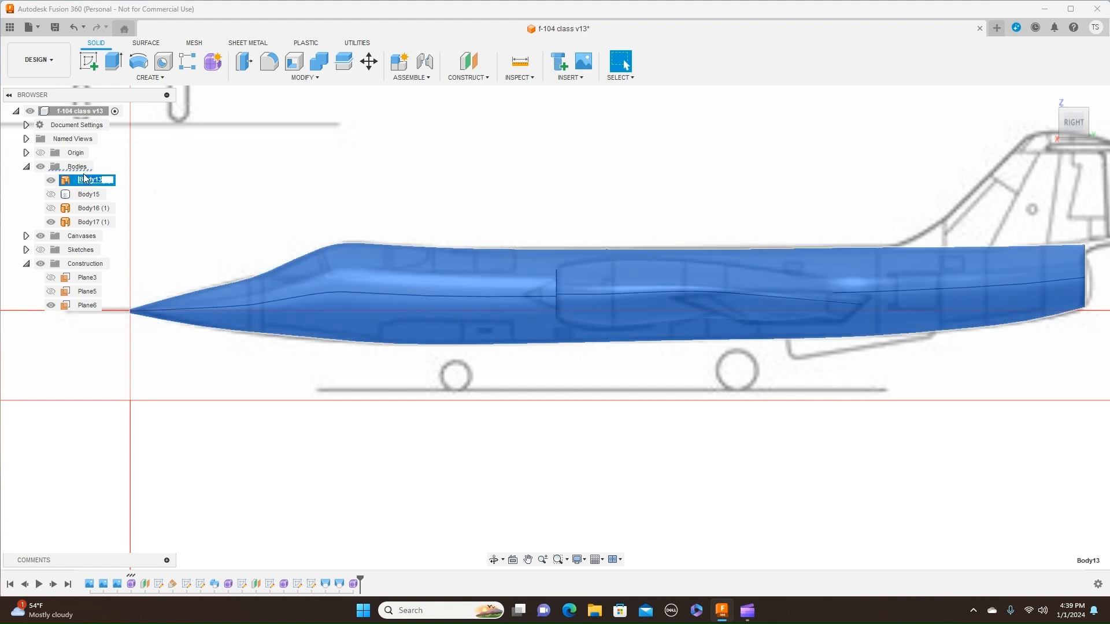
pyautogui.press('BackSpace')
pyautogui.press('Return')
pyautogui.click(515, 184)
pyautogui.click(611, 291)
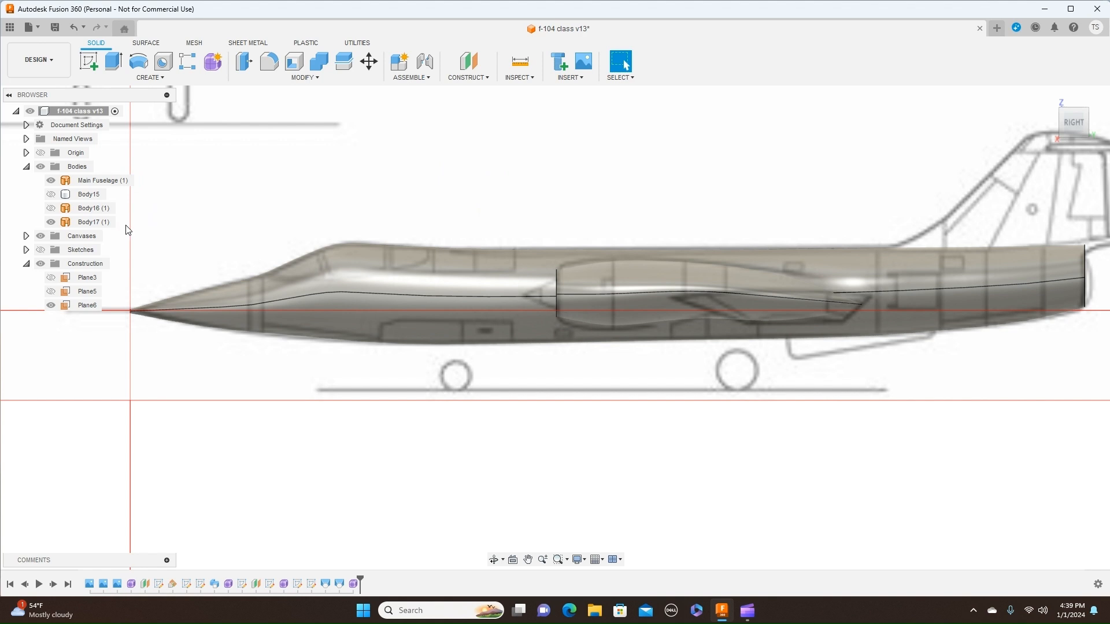
# Rename the intake body as Engine intake
pyautogui.doubleClick(84, 223)
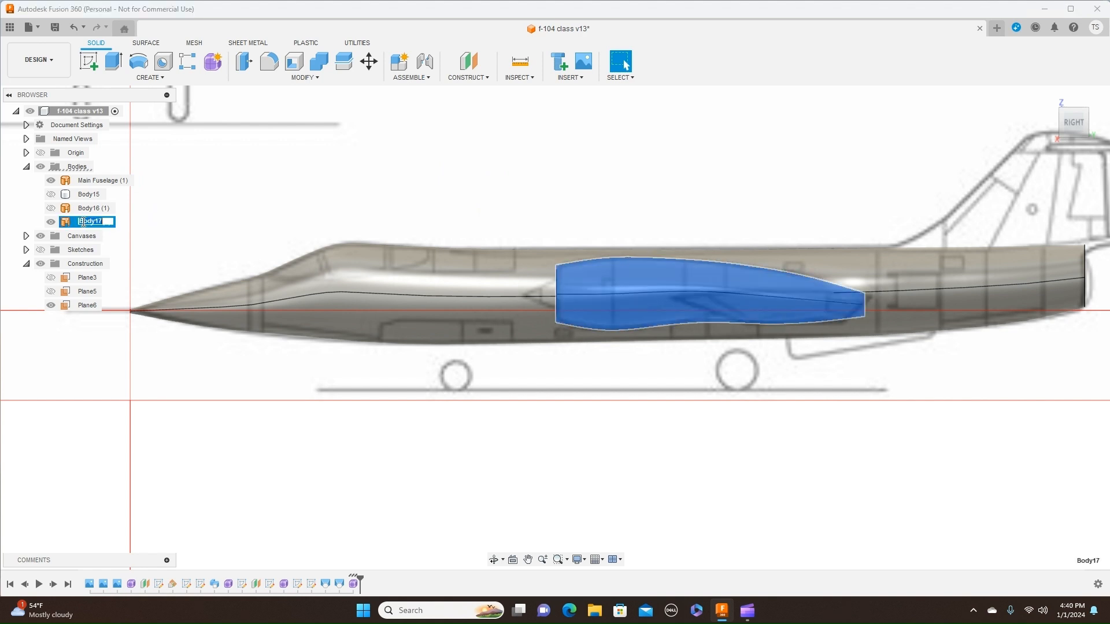
pyautogui.press('BackSpace')
pyautogui.write('Engine intake')
pyautogui.press('Return')
# Rename the tail fin body as Vertical stab
pyautogui.click(51, 195)
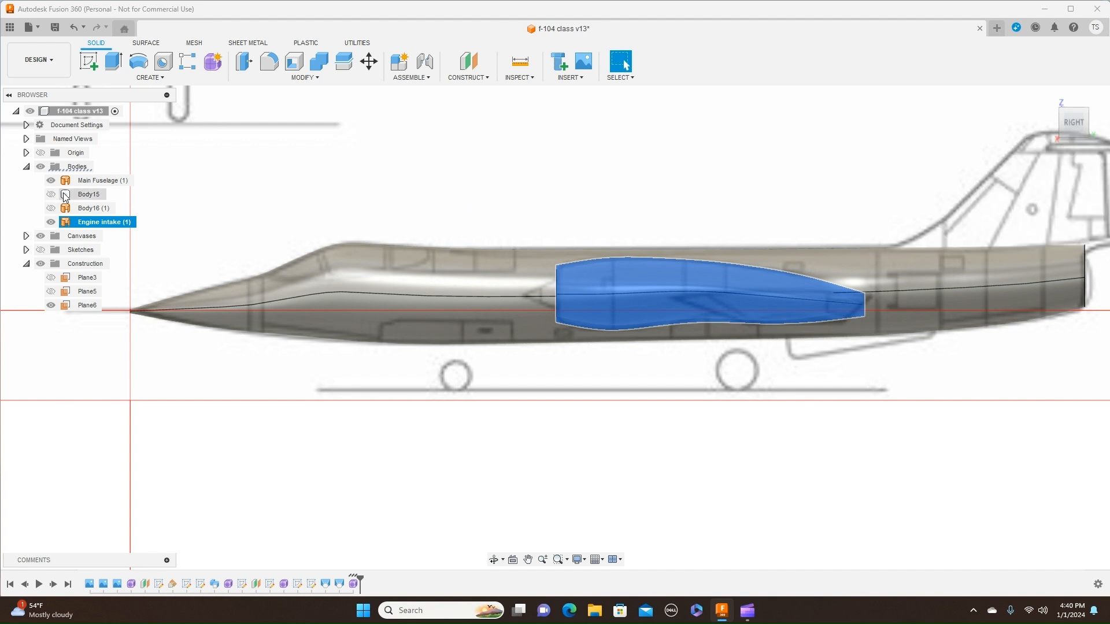
pyautogui.click(84, 195)
pyautogui.doubleClick(84, 195)
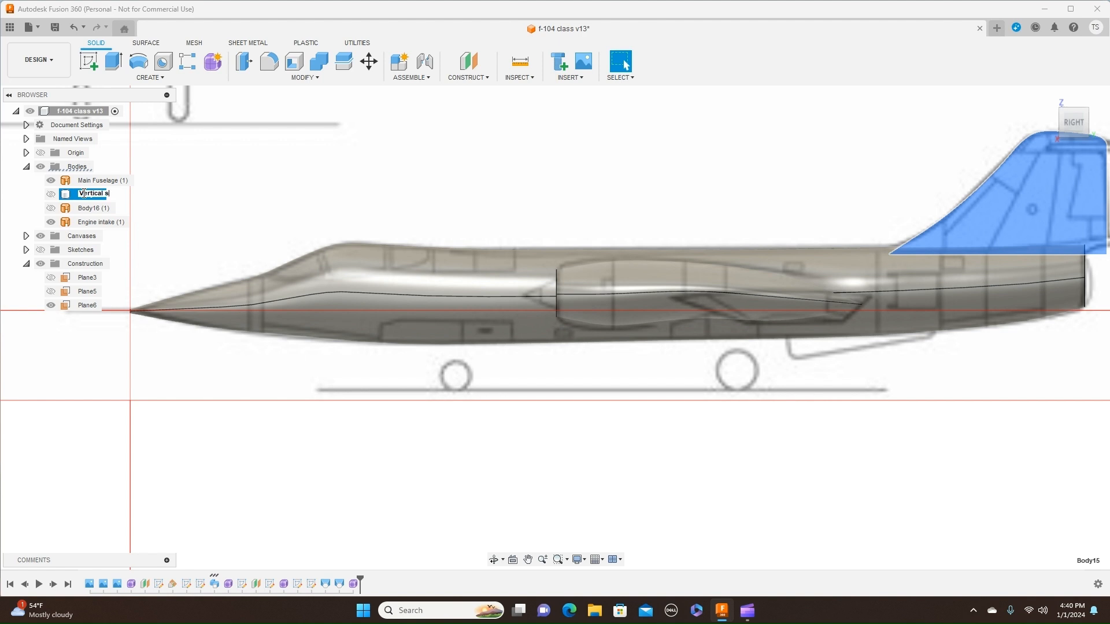
pyautogui.press('Return')
pyautogui.click(417, 168)
# View the fuselage and intake from above to compare them with the plan-view drawing
pyautogui.scroll(-2, 444, 171)
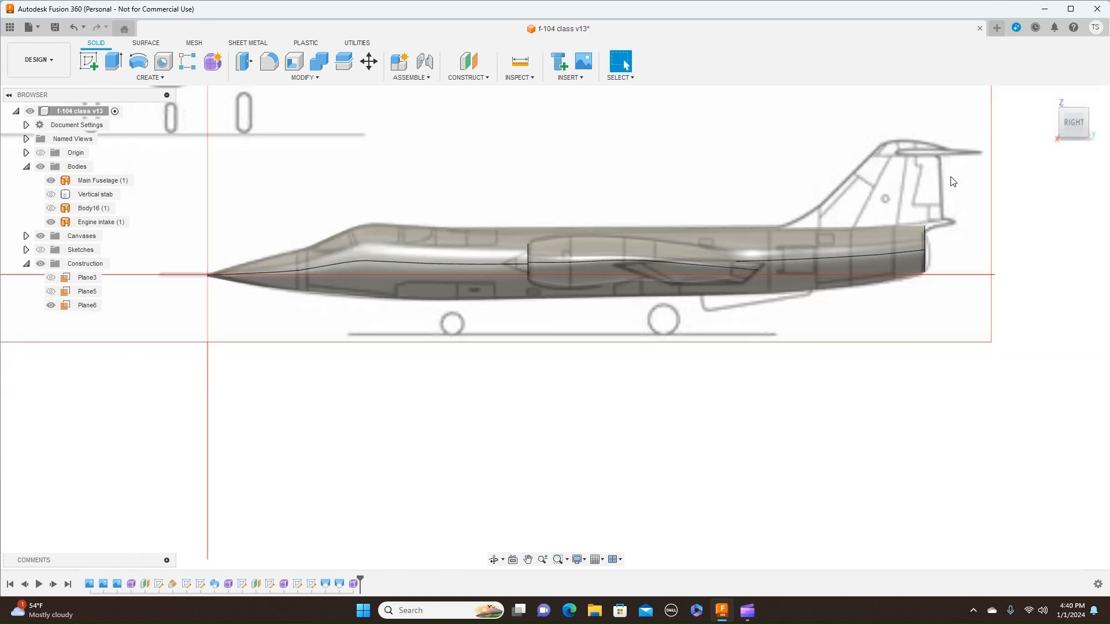
pyautogui.moveTo(1075, 120)
pyautogui.mouseDown()
pyautogui.moveTo(1078, 172)
pyautogui.moveTo(1073, 116)
pyautogui.mouseUp()
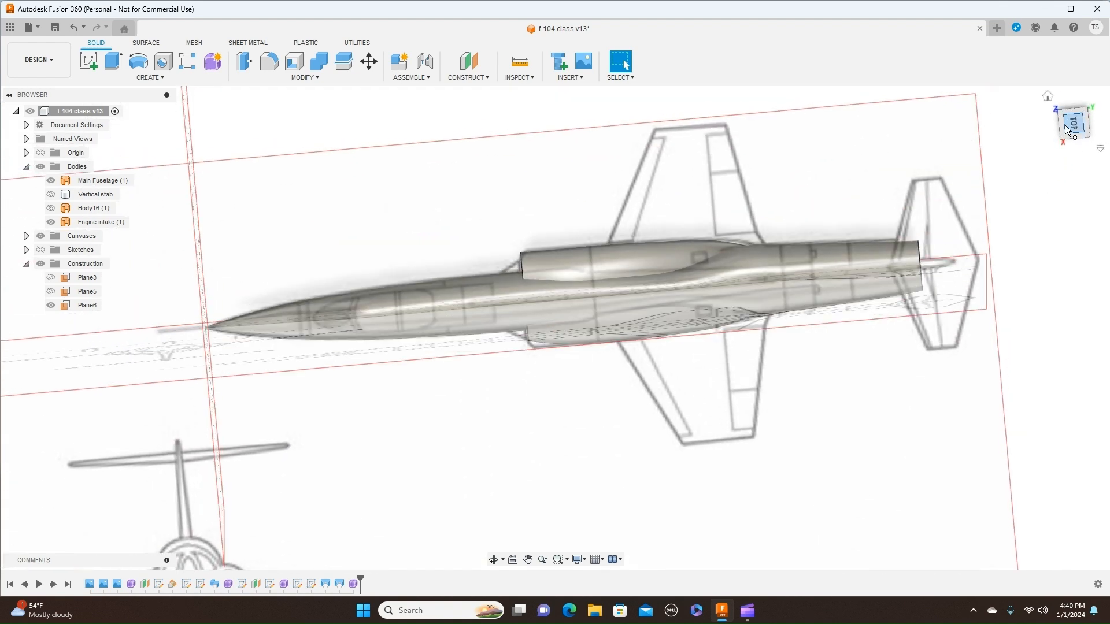
pyautogui.click(1074, 125)
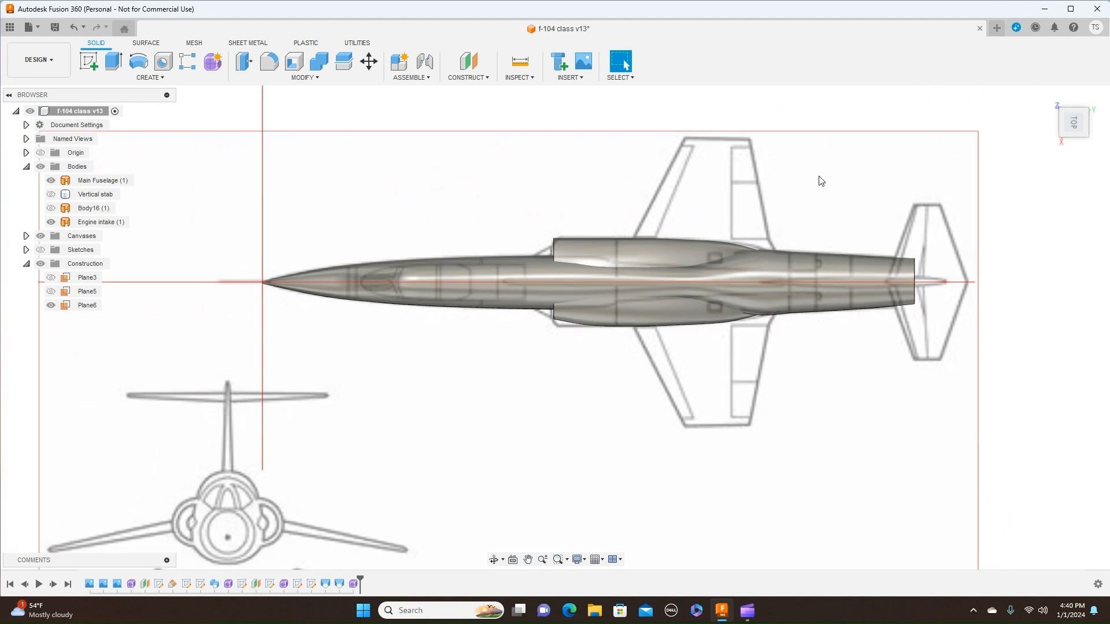
# Open the engine intake's form feature for editing, with the intake's front end in view over the plan drawing
pyautogui.scroll(1, 835, 185)
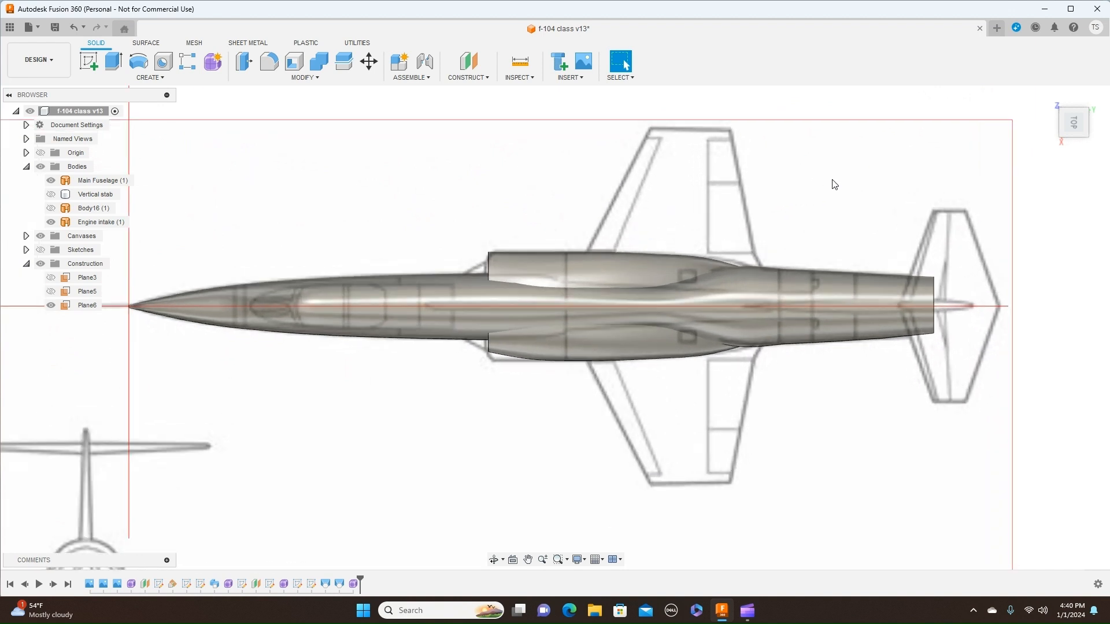
pyautogui.click(502, 356)
pyautogui.scroll(4, 499, 369)
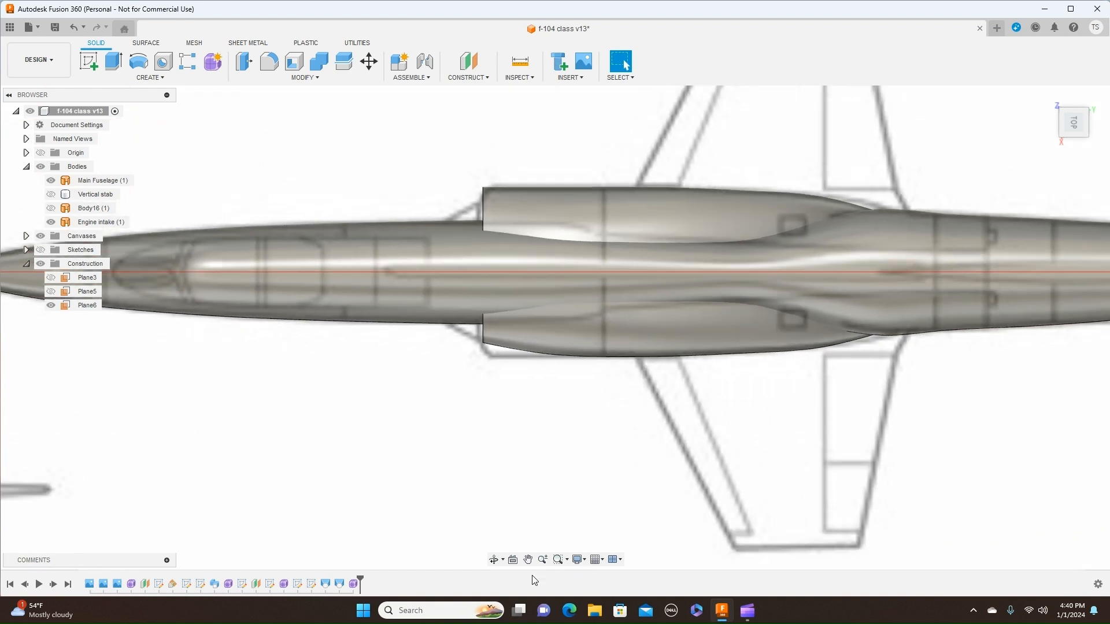
pyautogui.click(354, 585)
pyautogui.rightClick(354, 584)
pyautogui.click(394, 492)
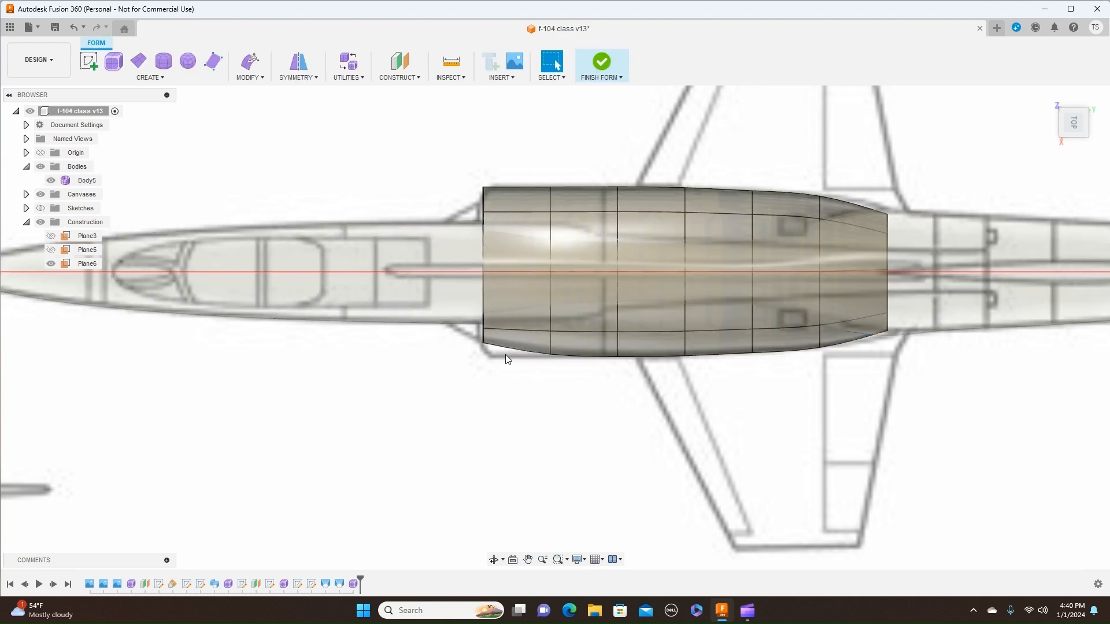
# Insert a single exact edge loop between the intake's front opening and the first inner loop, at insert location 0.61
pyautogui.doubleClick(550, 293)
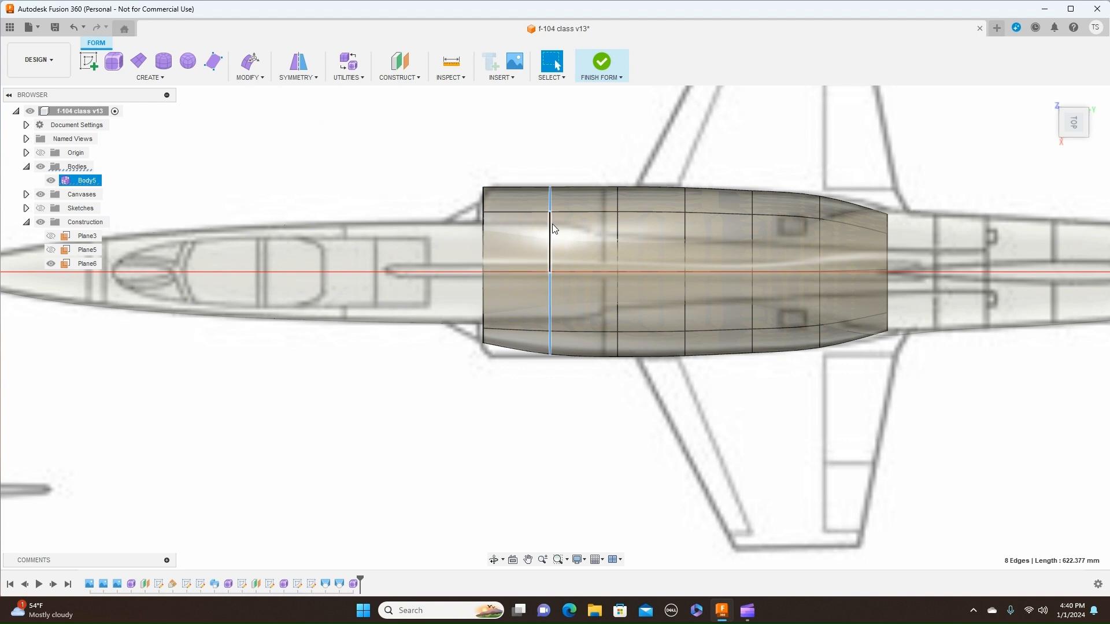
pyautogui.click(262, 81)
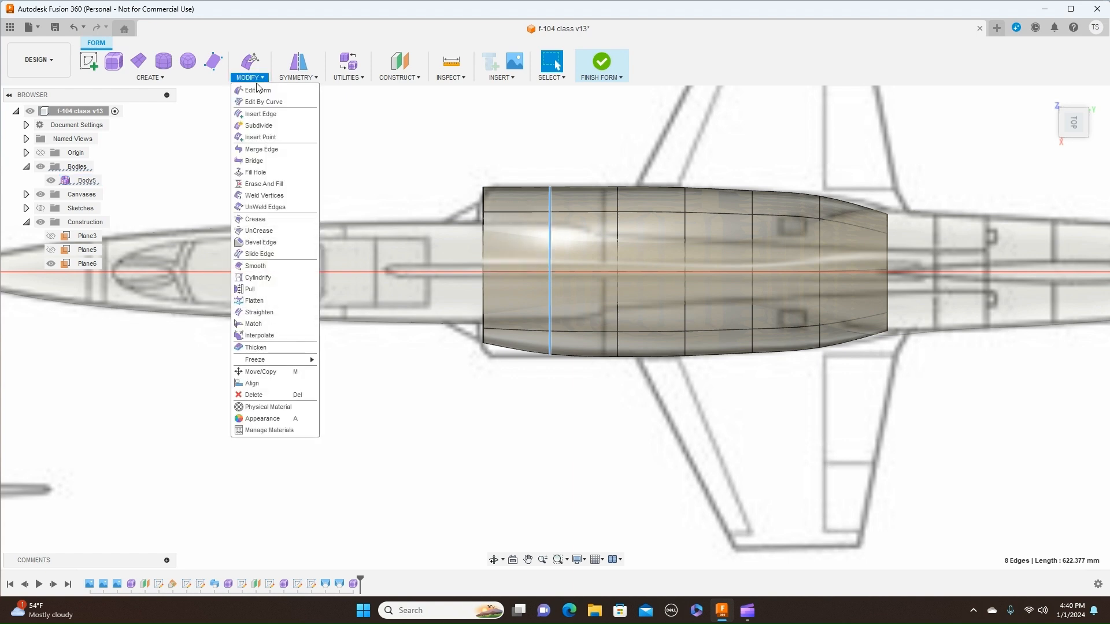
pyautogui.click(261, 114)
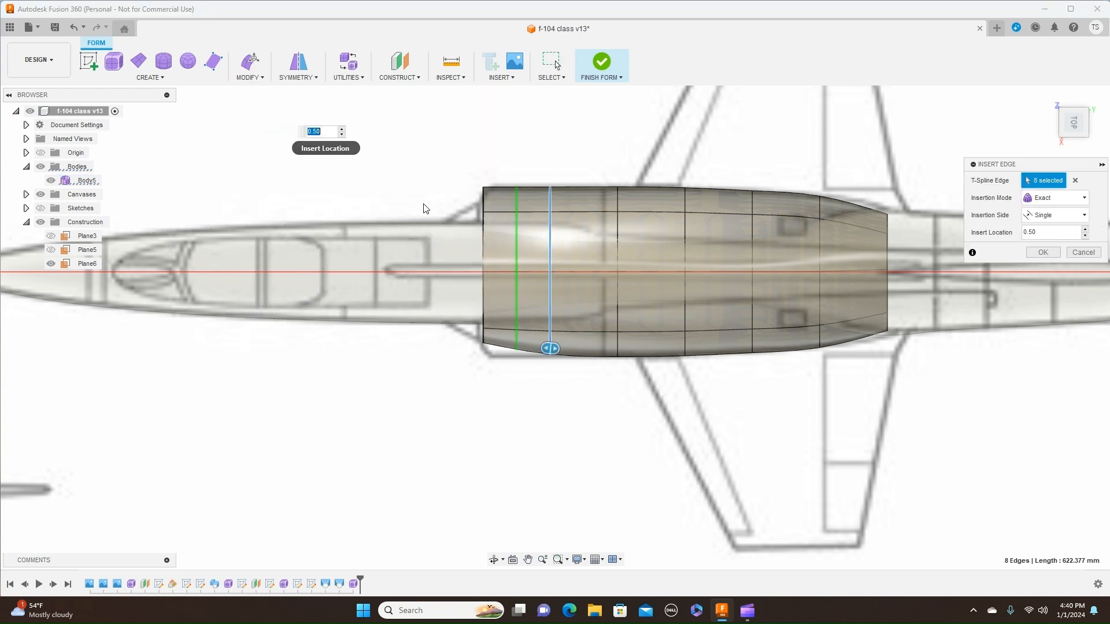
pyautogui.moveTo(550, 348); pyautogui.dragTo(541, 347)
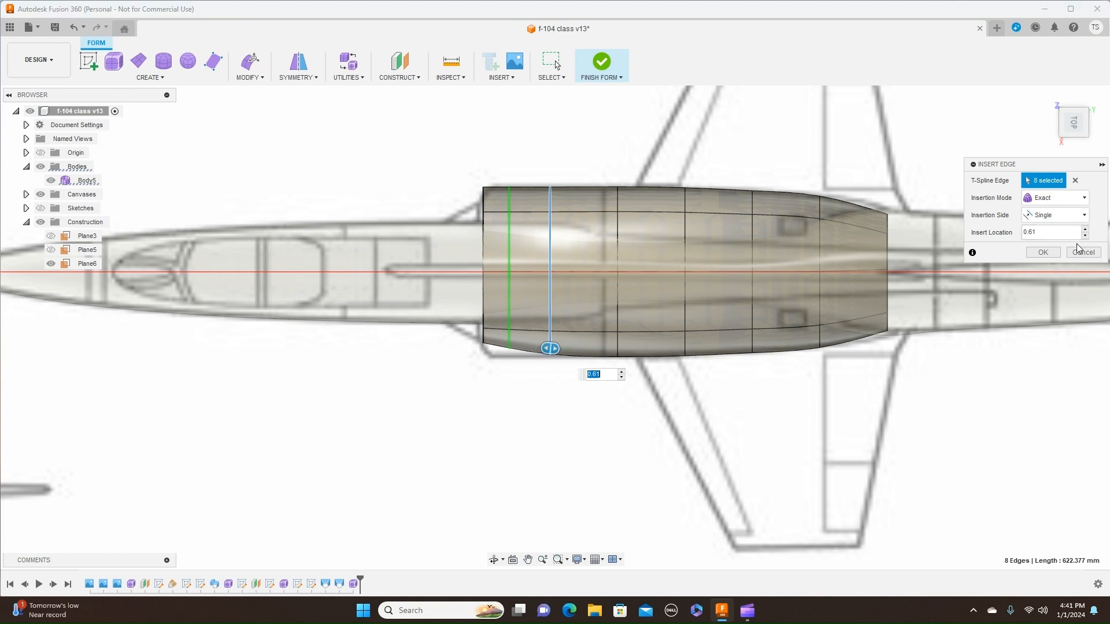
pyautogui.click(1049, 254)
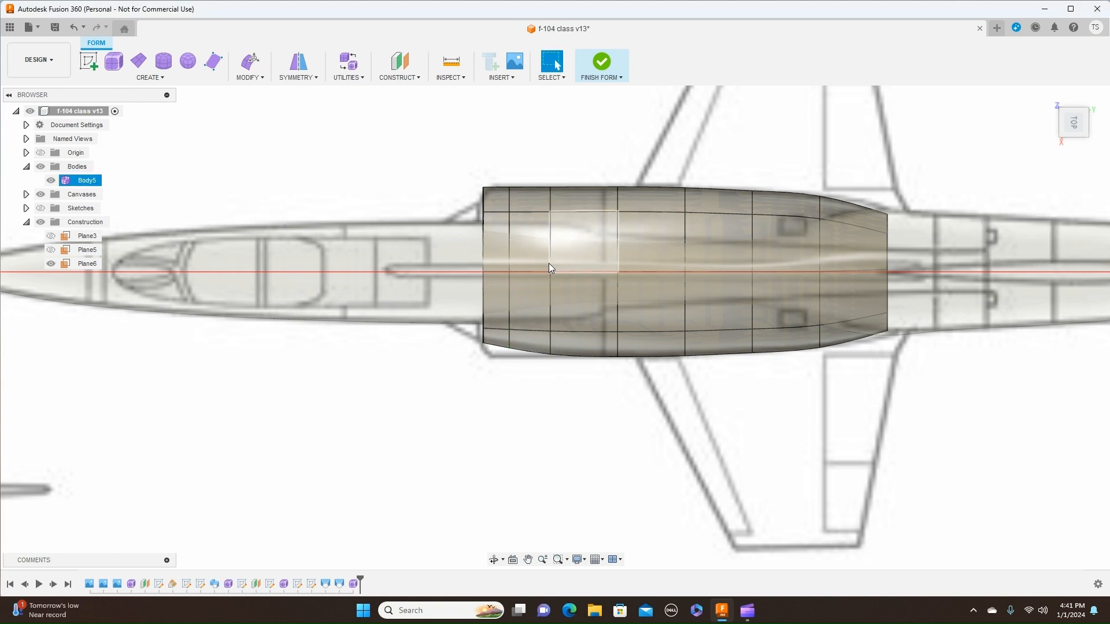
# Scale the newly inserted edge loop outward by about 1.068 towards the intake outline in the plan drawing
pyautogui.doubleClick(508, 257)
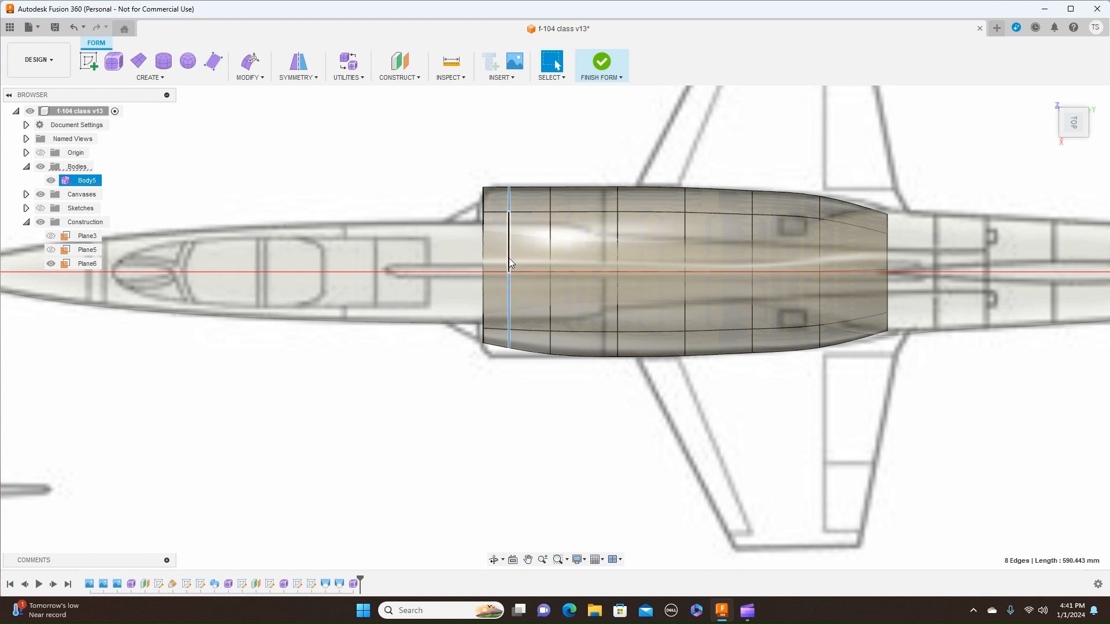
pyautogui.rightClick(509, 260)
pyautogui.click(554, 243)
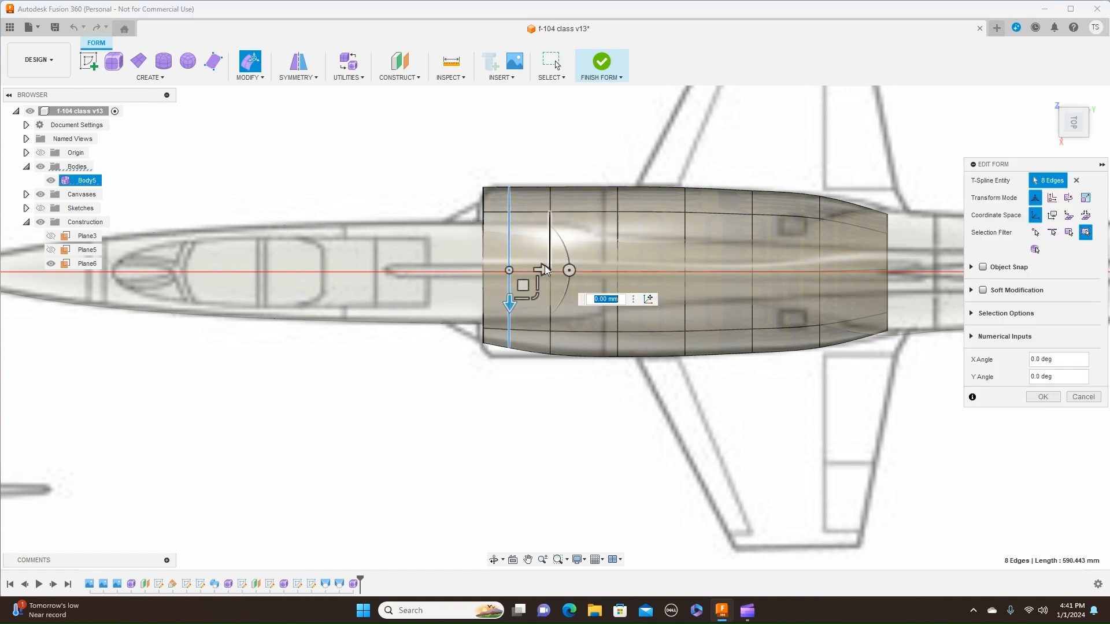
pyautogui.moveTo(535, 295); pyautogui.dragTo(536, 298)
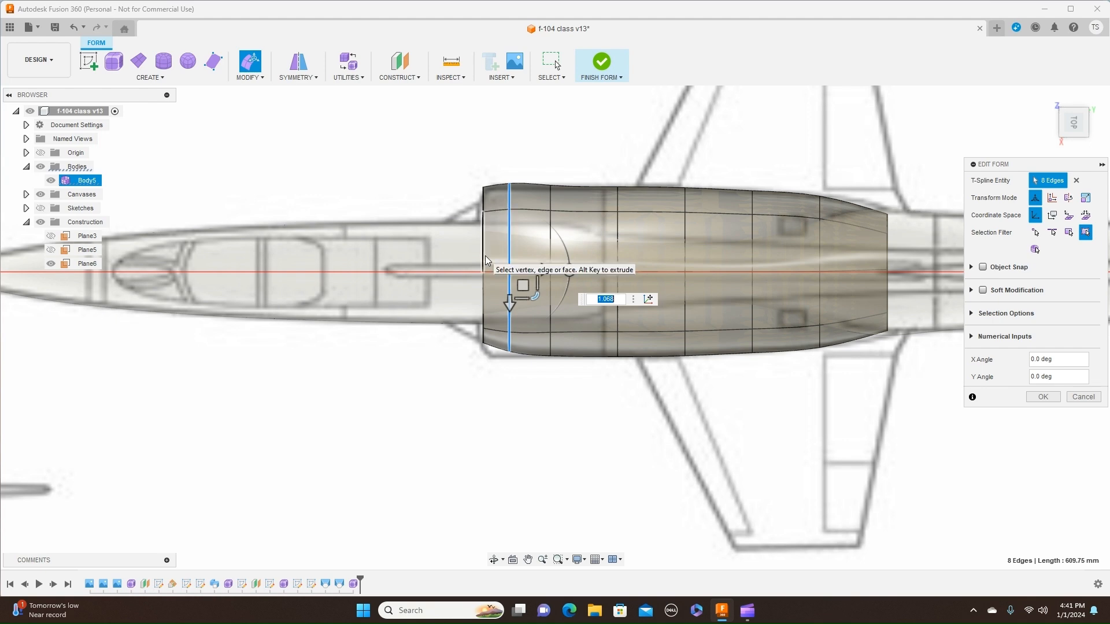
# Scale the edge loop at the intake's front opening to 0.98
pyautogui.doubleClick(483, 255)
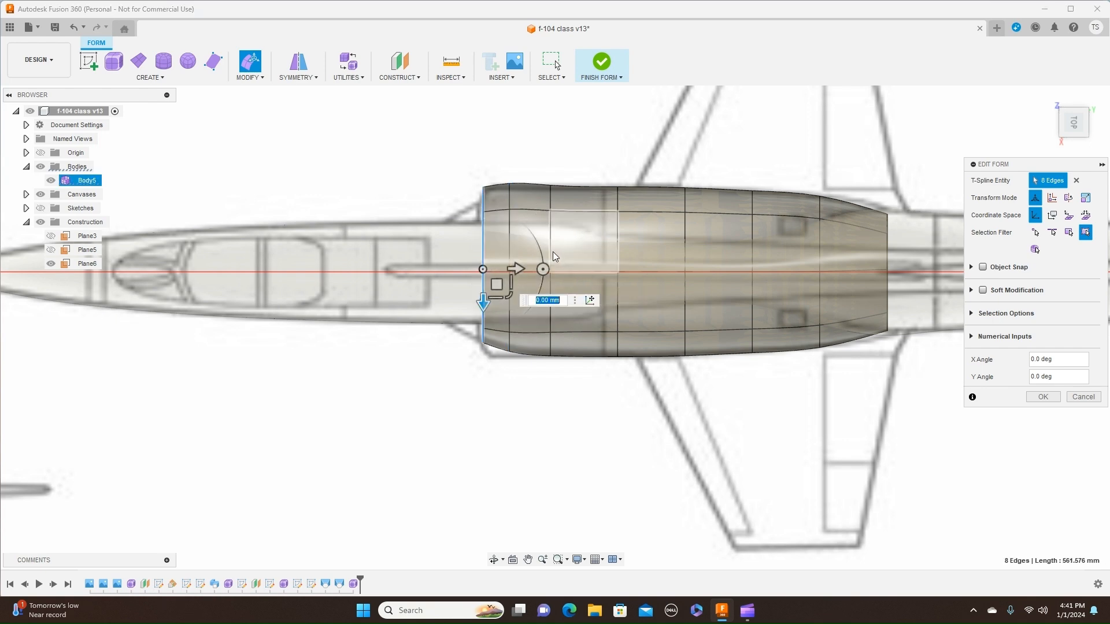
pyautogui.scroll(3, 552, 255)
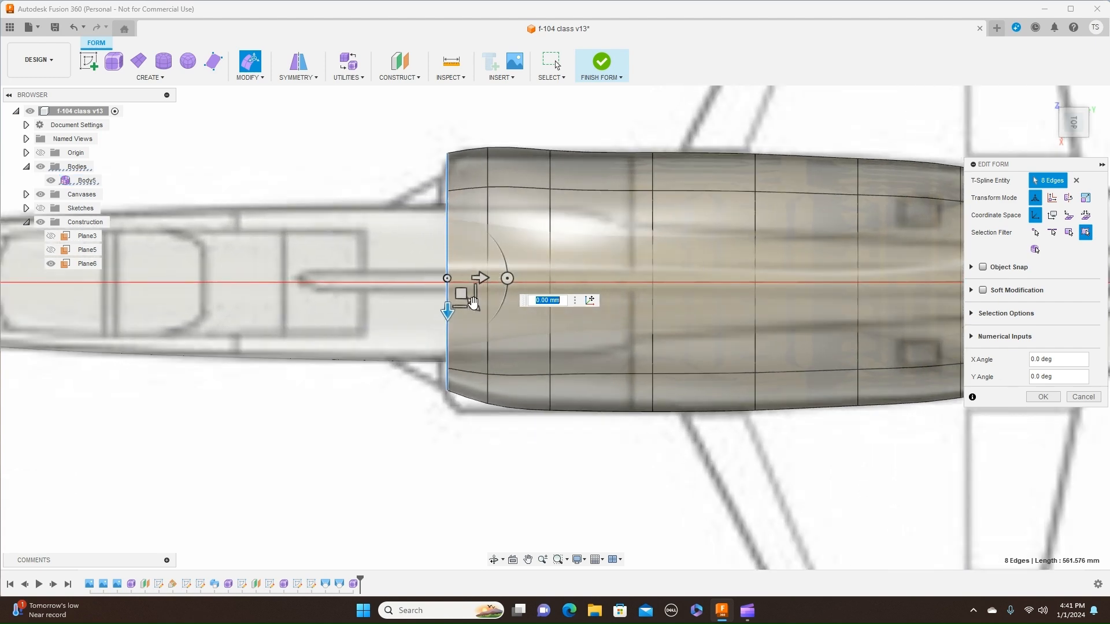
pyautogui.moveTo(472, 304); pyautogui.dragTo(472, 305)
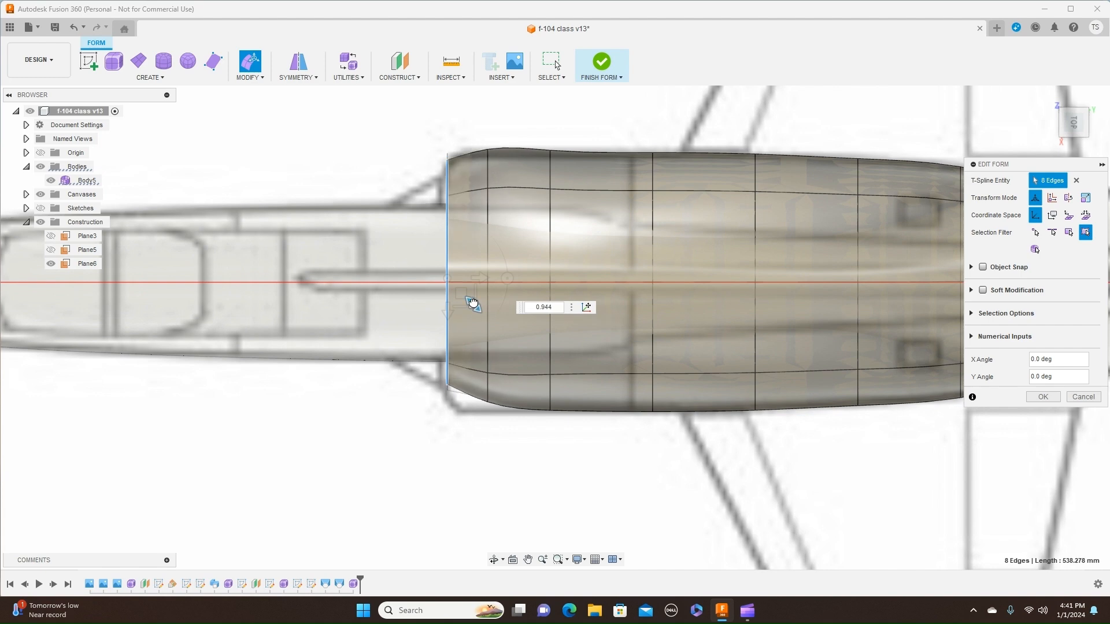
pyautogui.write('0.98')
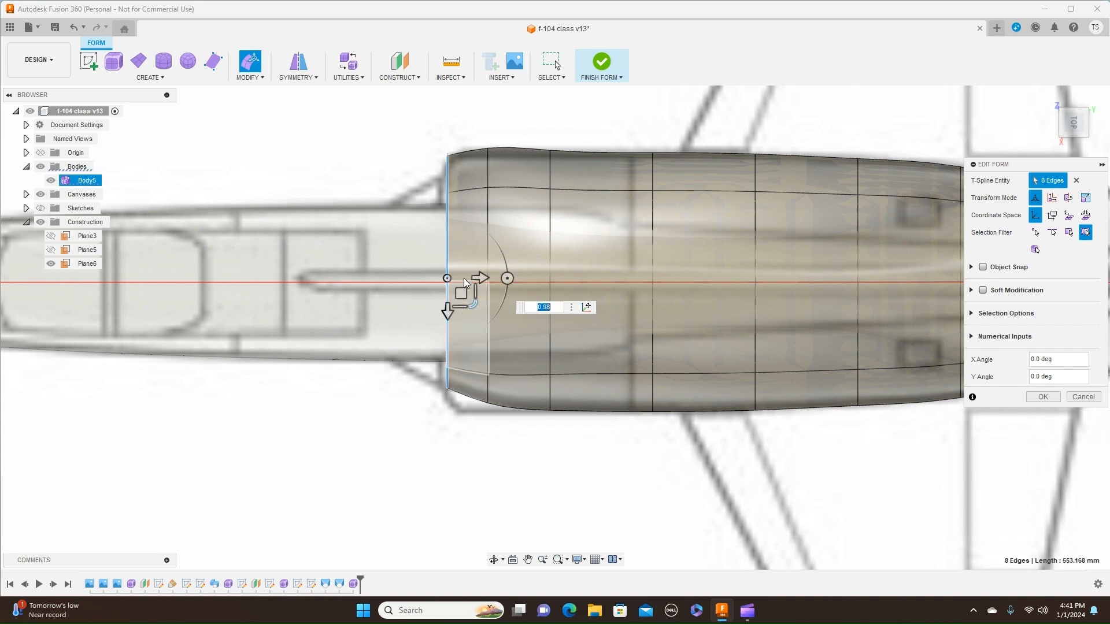
# Fine-tune the edge loop just behind the intake opening to a scale of 0.996 and accept the form edit
pyautogui.doubleClick(488, 230)
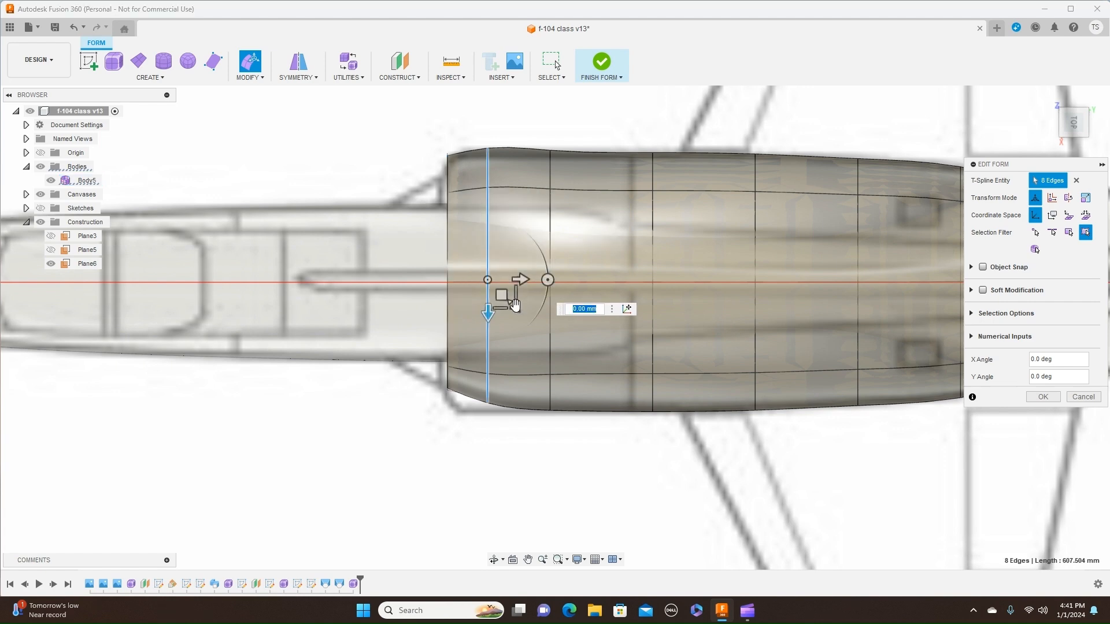
pyautogui.moveTo(514, 303); pyautogui.dragTo(515, 306)
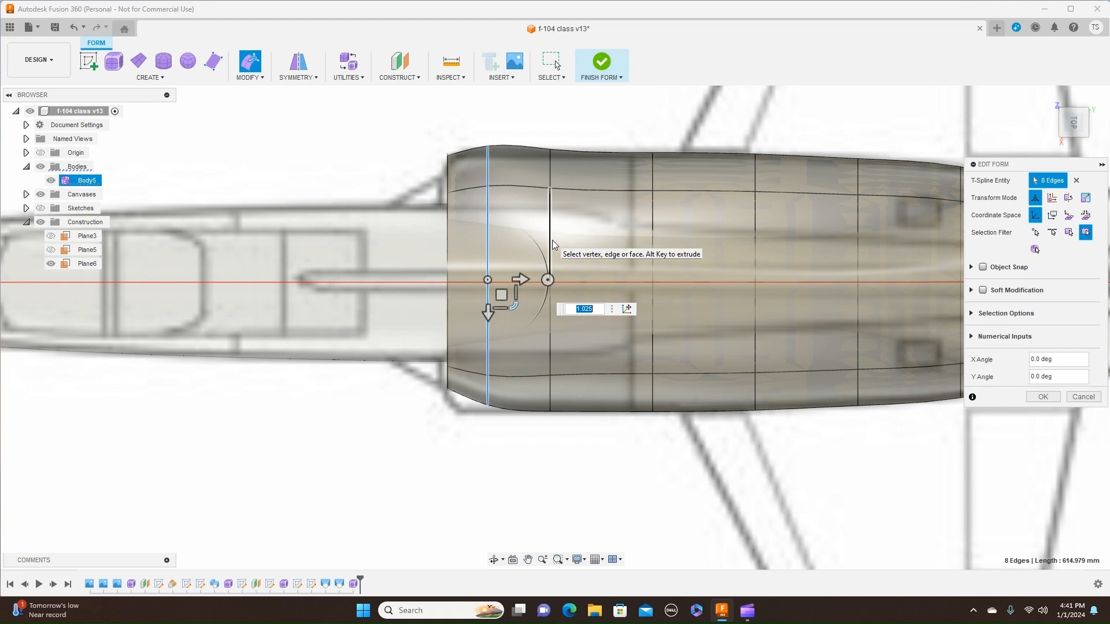
pyautogui.moveTo(513, 306); pyautogui.dragTo(513, 307)
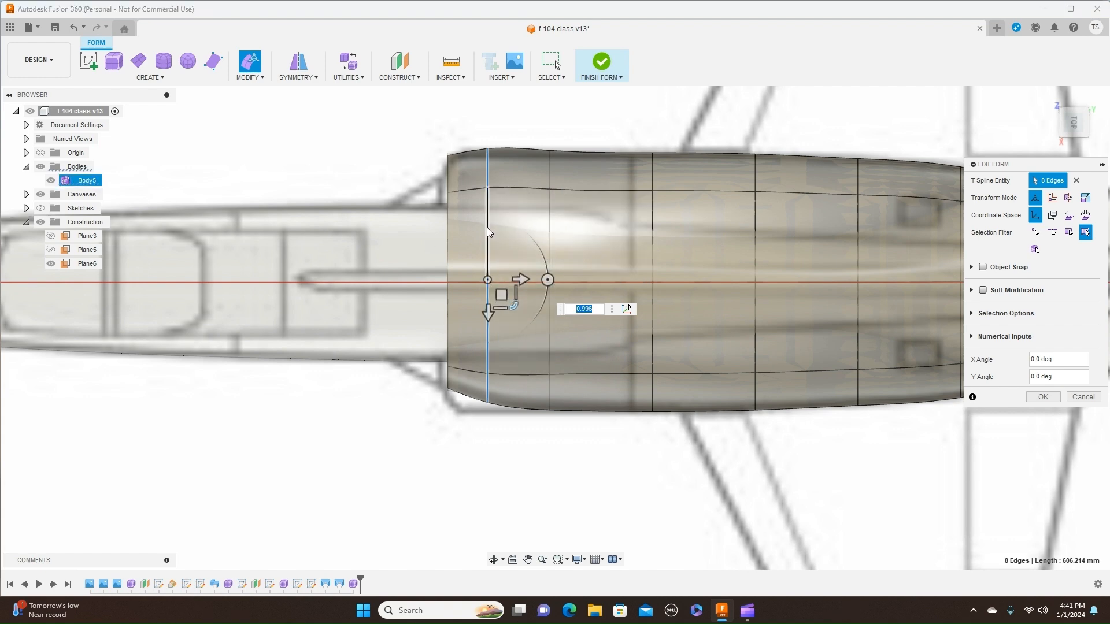
pyautogui.click(1043, 397)
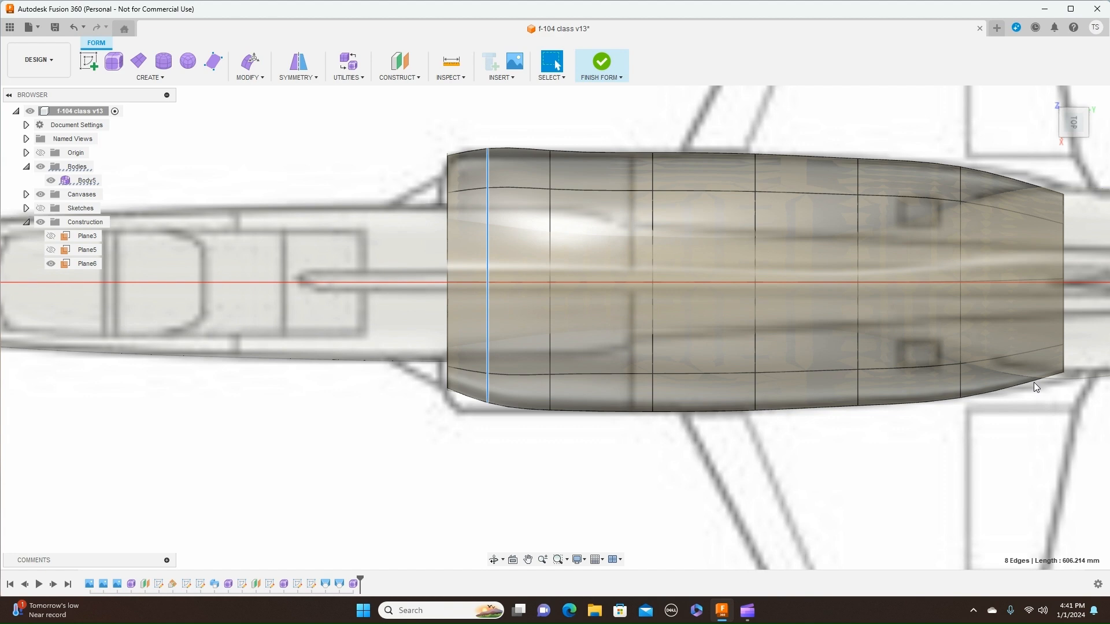
# Insert another exact edge loop between the intake opening and the loop behind it, at insert location -0.527
pyautogui.click(266, 81)
pyautogui.click(258, 102)
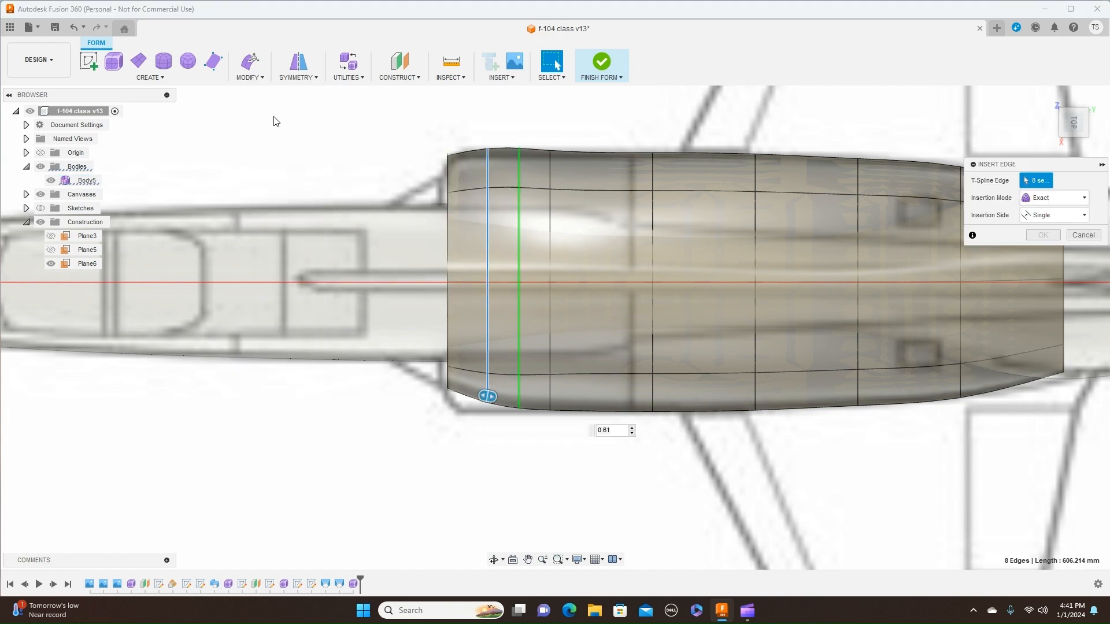
pyautogui.moveTo(488, 396); pyautogui.dragTo(431, 383)
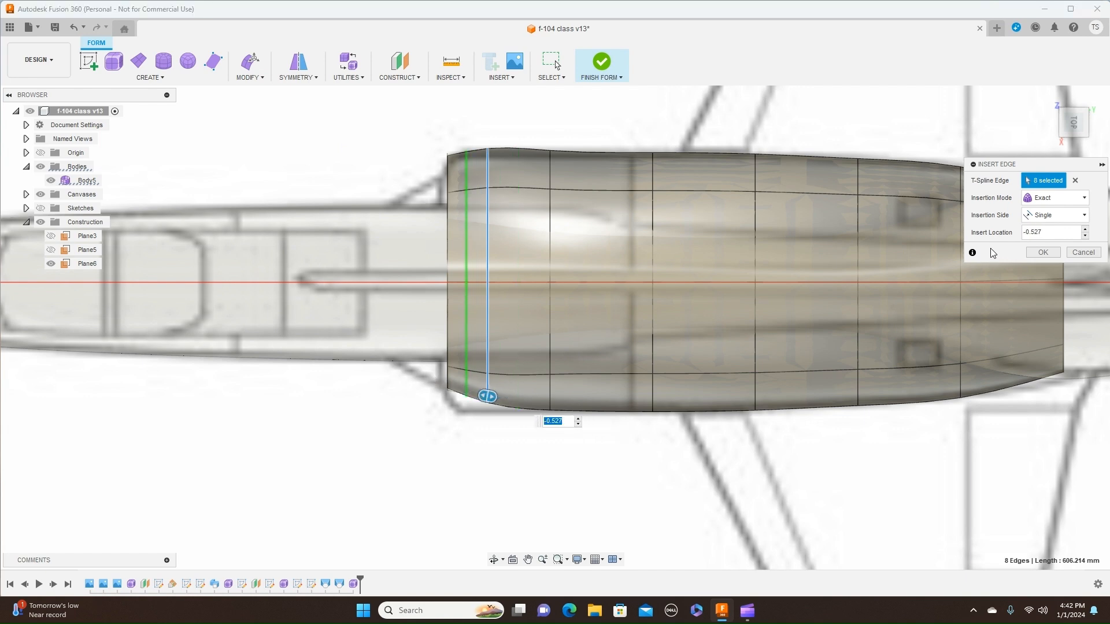
pyautogui.click(1044, 253)
# Scale the new loop nearest the intake opening outward by about 1.133 to meet the drawing's lip outline
pyautogui.doubleClick(466, 254)
pyautogui.rightClick(466, 253)
pyautogui.click(503, 234)
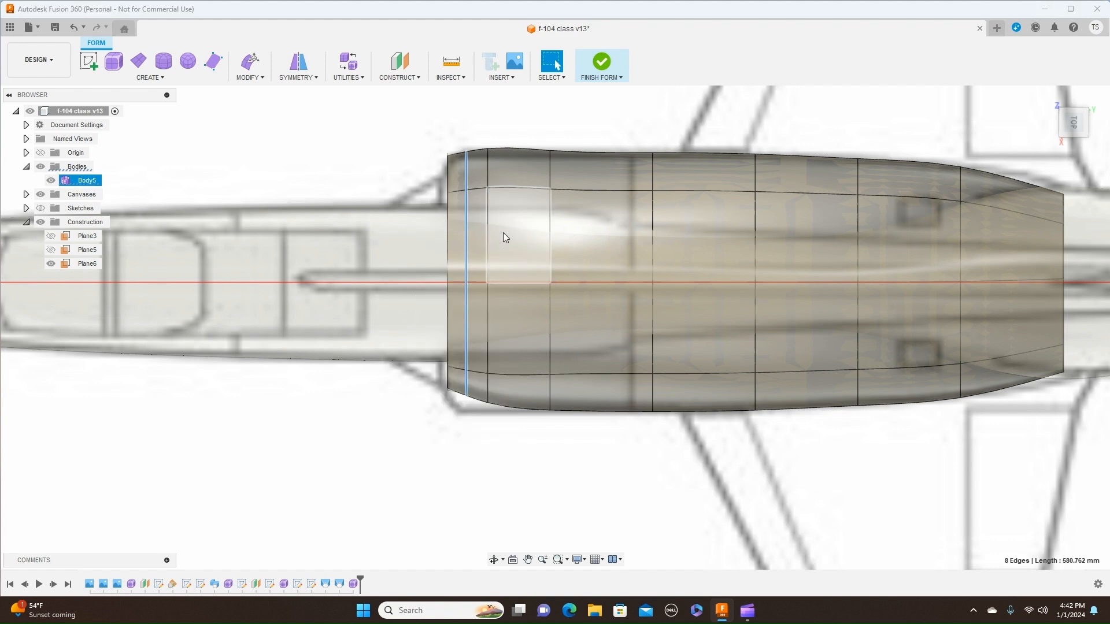
pyautogui.moveTo(493, 305); pyautogui.dragTo(495, 308)
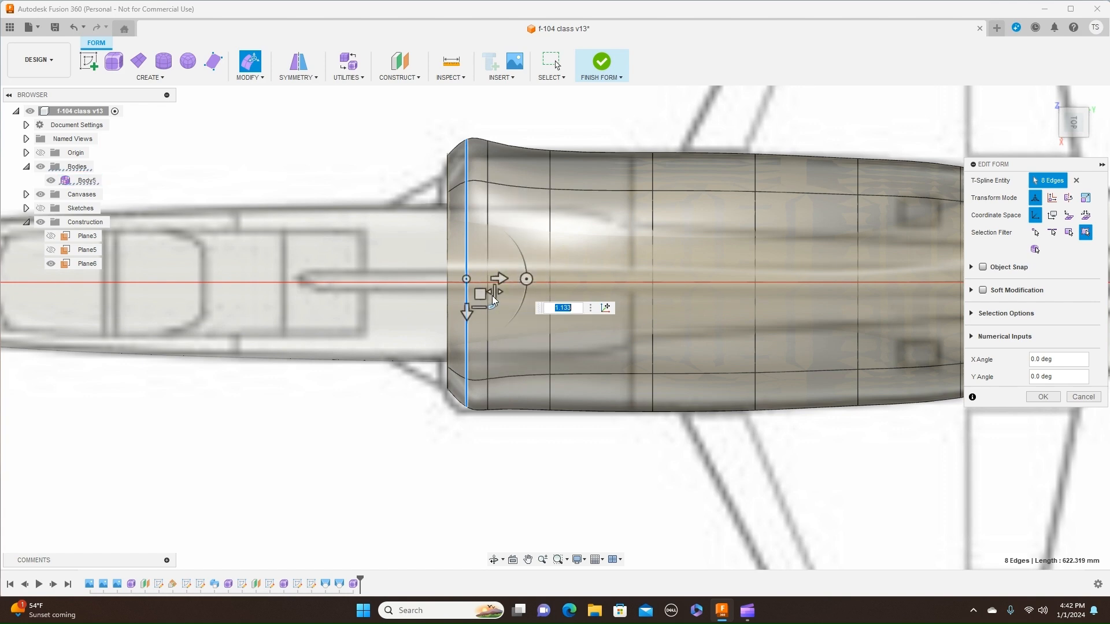
# Scale the second edge loop behind the intake opening outward by 1.035
pyautogui.doubleClick(488, 210)
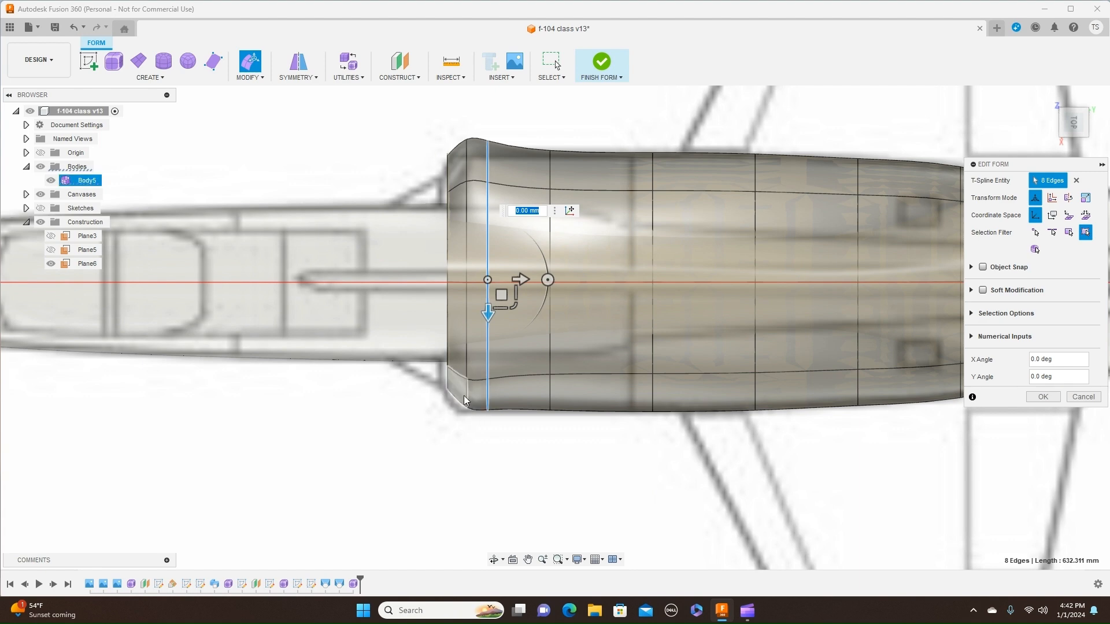
pyautogui.moveTo(512, 304); pyautogui.dragTo(513, 307)
pyautogui.write('1.035')
pyautogui.moveTo(512, 307); pyautogui.dragTo(513, 307)
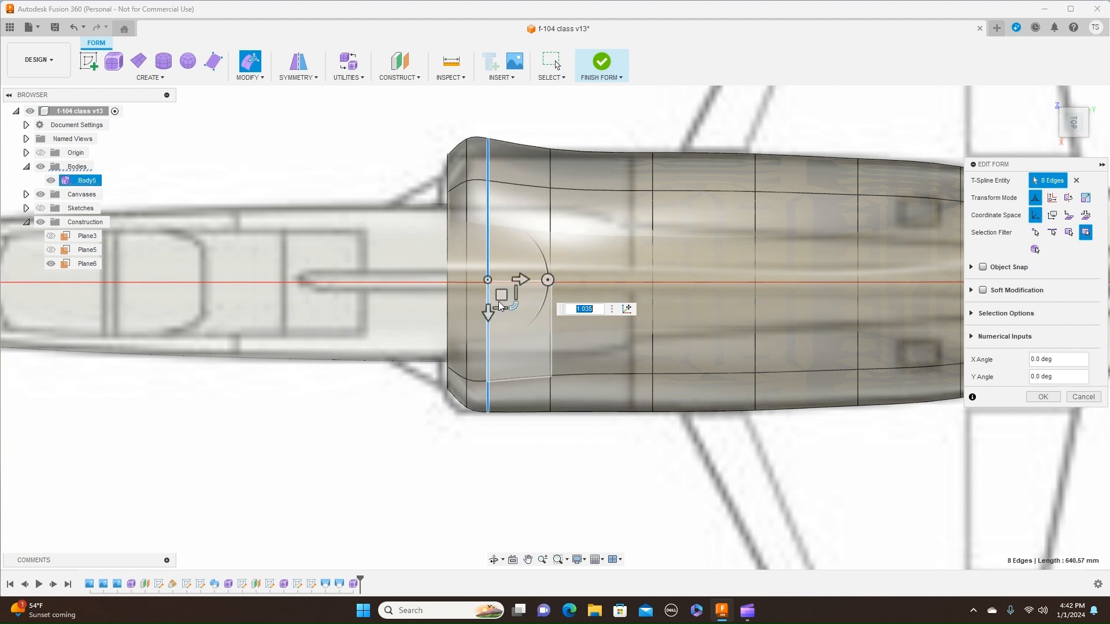
# Shift the edge loop nearest the intake opening slightly forward, scale it by about 1.025, and finish the form edit
pyautogui.doubleClick(466, 265)
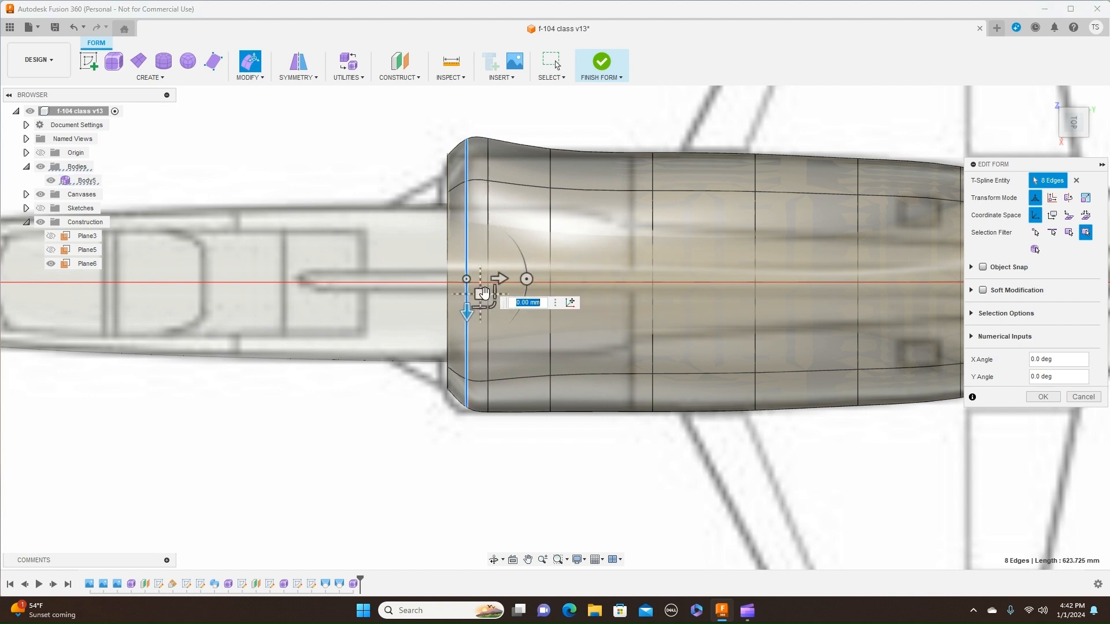
pyautogui.moveTo(491, 303); pyautogui.dragTo(492, 305)
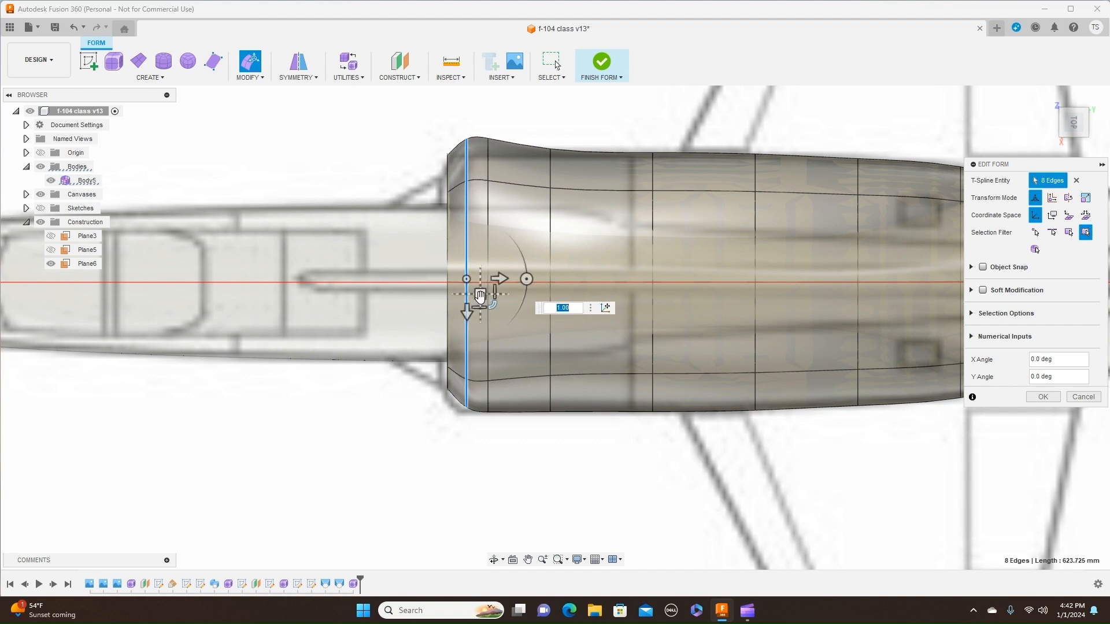
pyautogui.moveTo(480, 296); pyautogui.dragTo(485, 305)
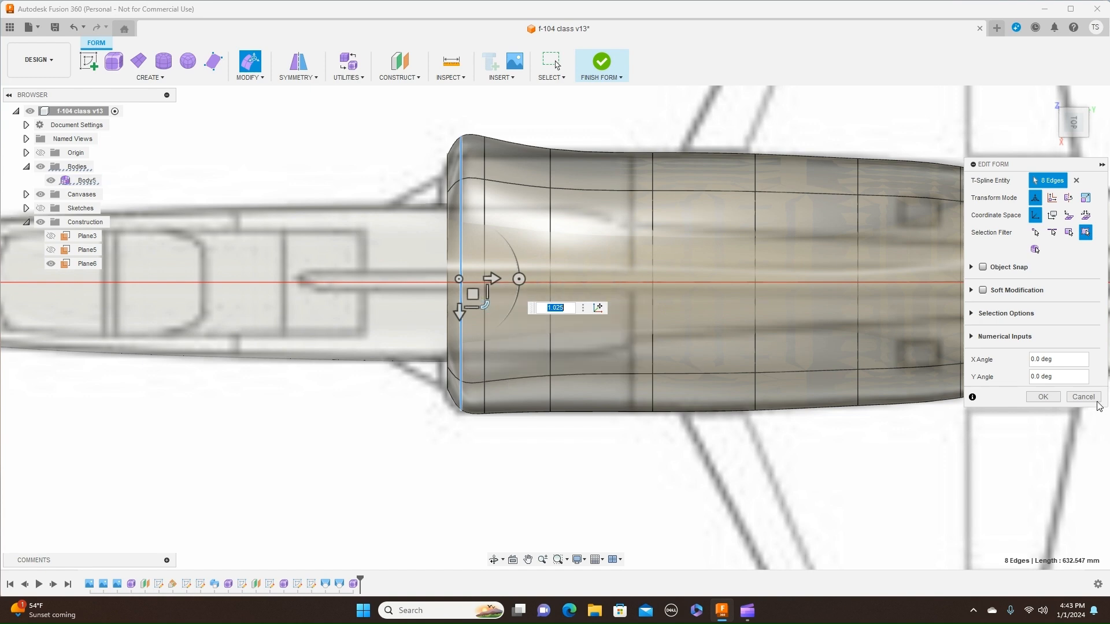
pyautogui.click(1052, 396)
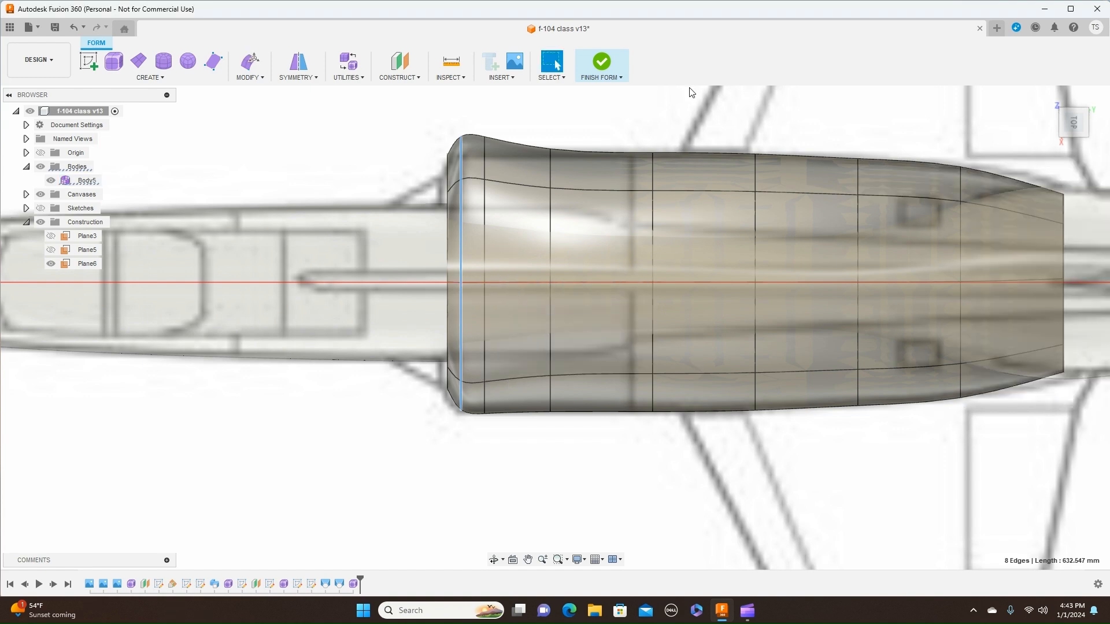
pyautogui.click(617, 84)
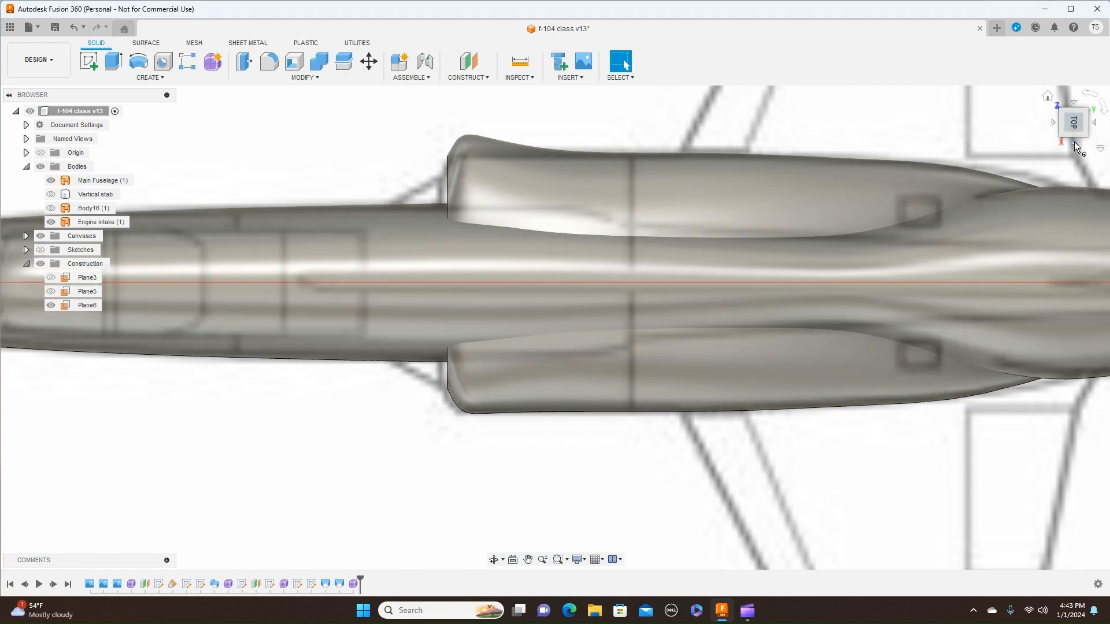
# Hide the reference canvases and view the fuselage with the reshaped intake from the side and the front
pyautogui.click(1076, 146)
pyautogui.scroll(-5, 829, 321)
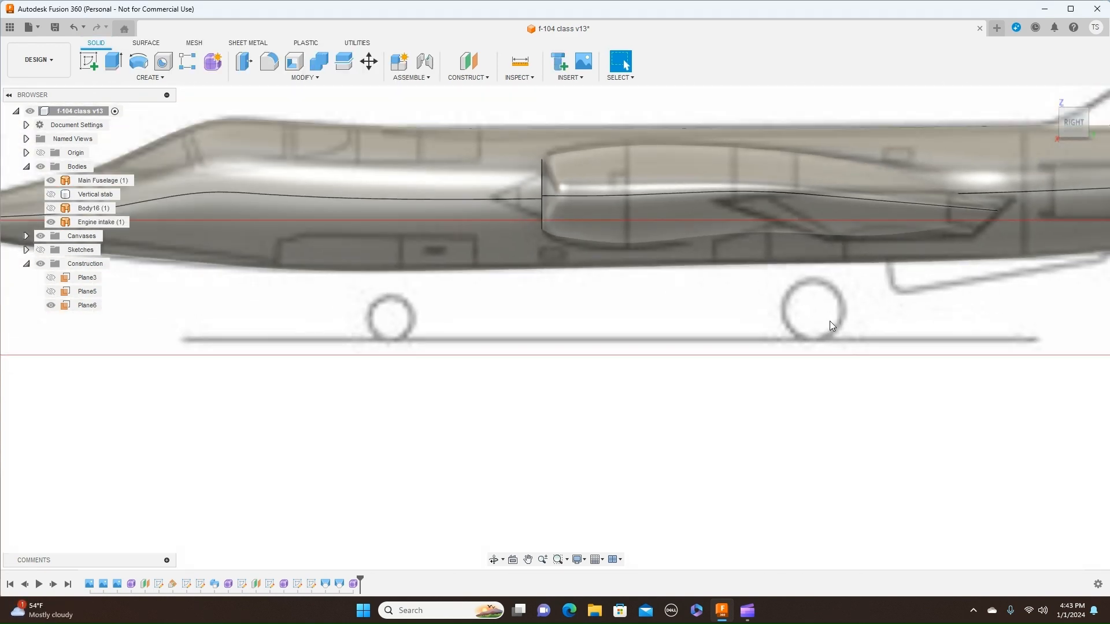
pyautogui.scroll(-1, 831, 321)
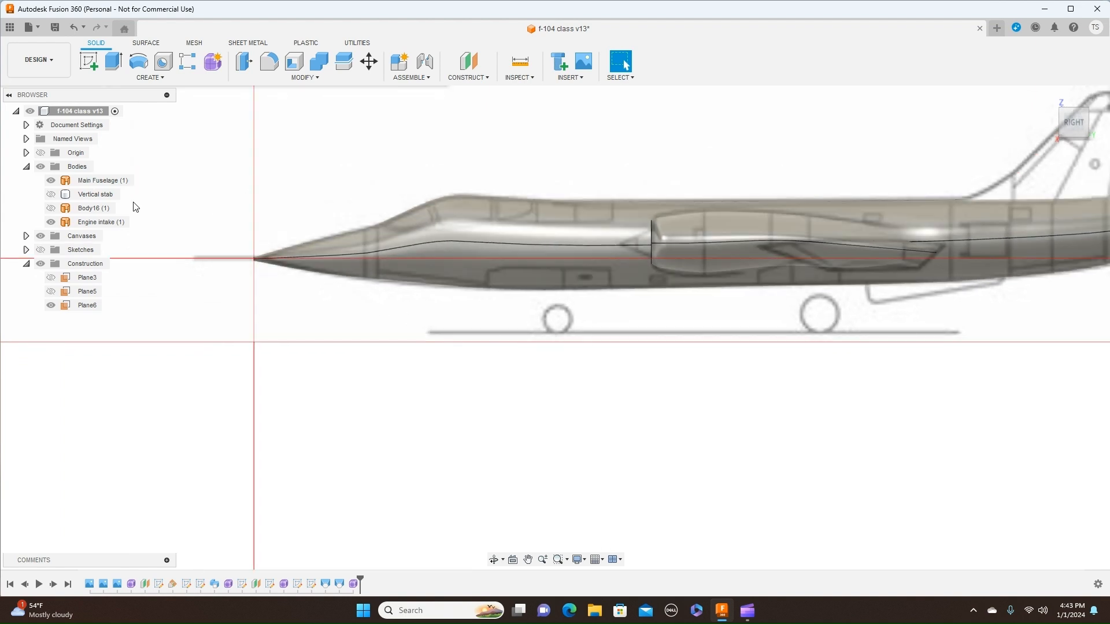
pyautogui.click(40, 236)
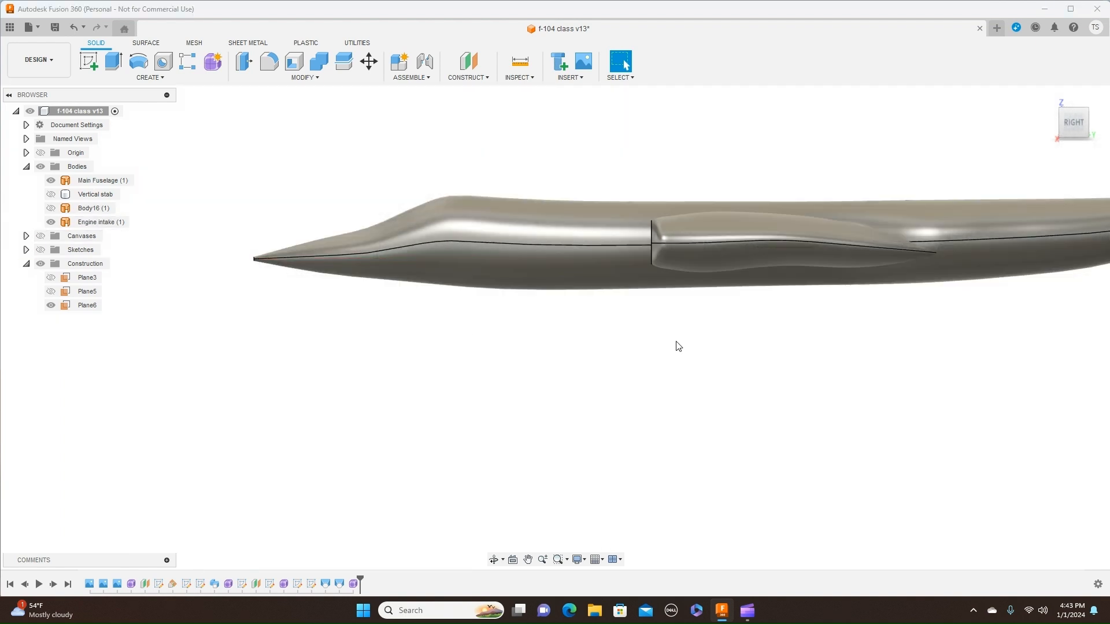
pyautogui.click(1062, 129)
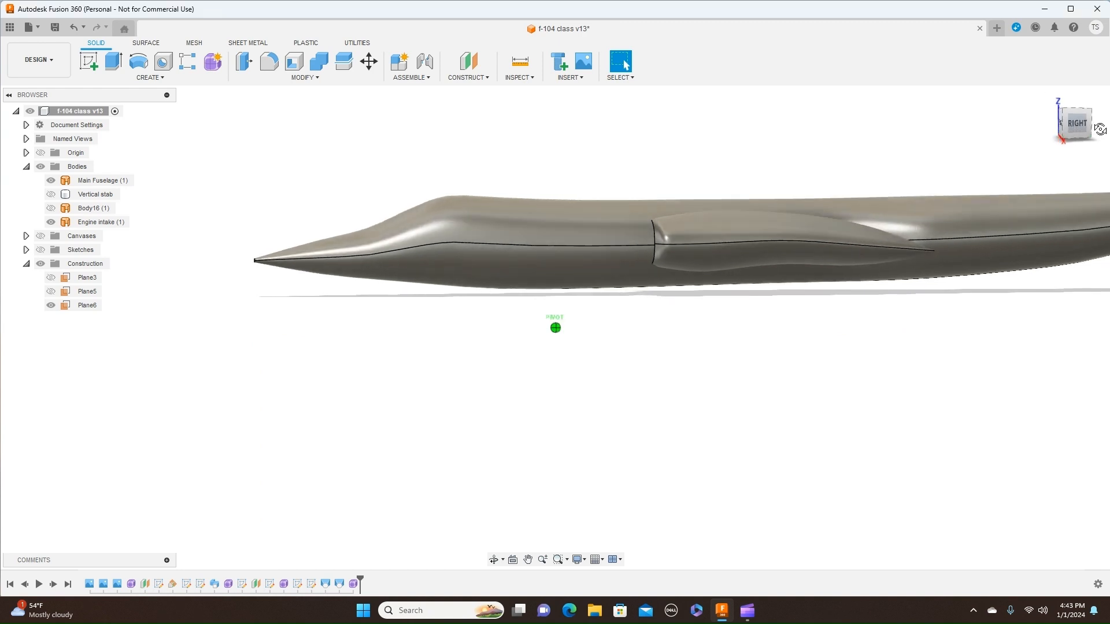
pyautogui.moveTo(1064, 129)
pyautogui.mouseDown()
pyautogui.moveTo(1066, 167)
pyautogui.moveTo(1015, 157)
pyautogui.moveTo(1011, 167)
pyautogui.moveTo(1061, 122)
pyautogui.mouseUp()
pyautogui.click(1077, 126)
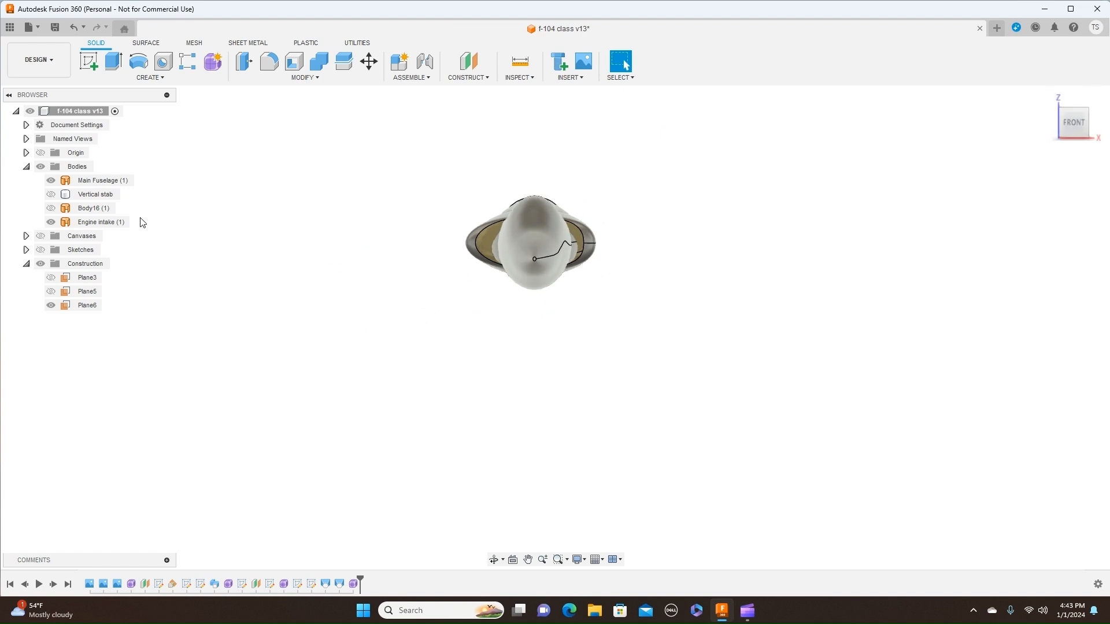
# Show the reference canvases and compare the intake outline with the front-view drawing
pyautogui.click(41, 236)
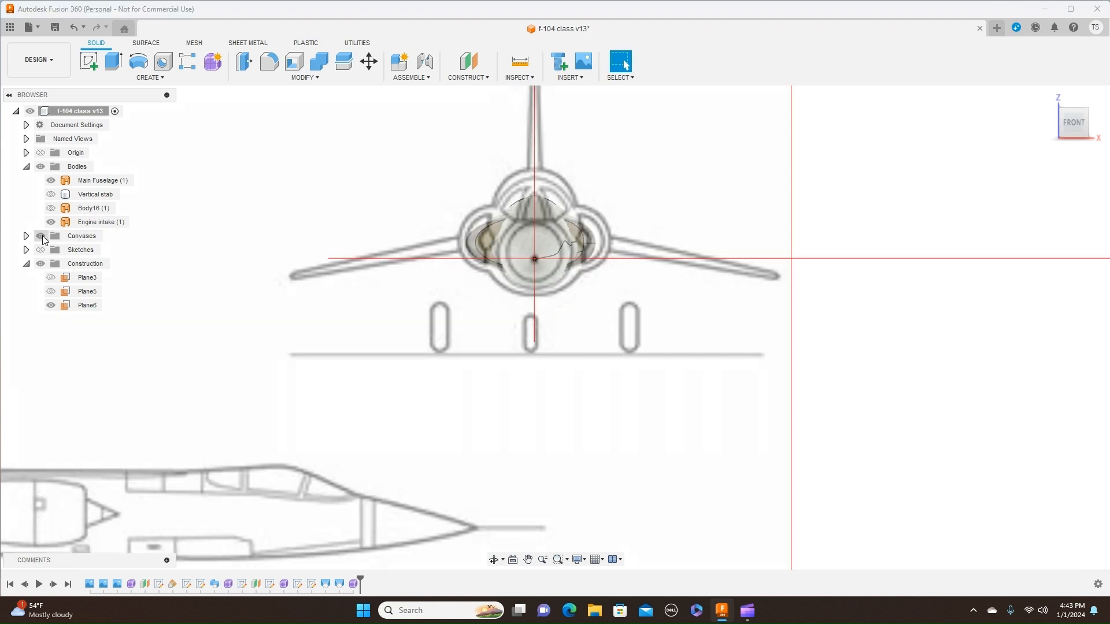
pyautogui.click(41, 237)
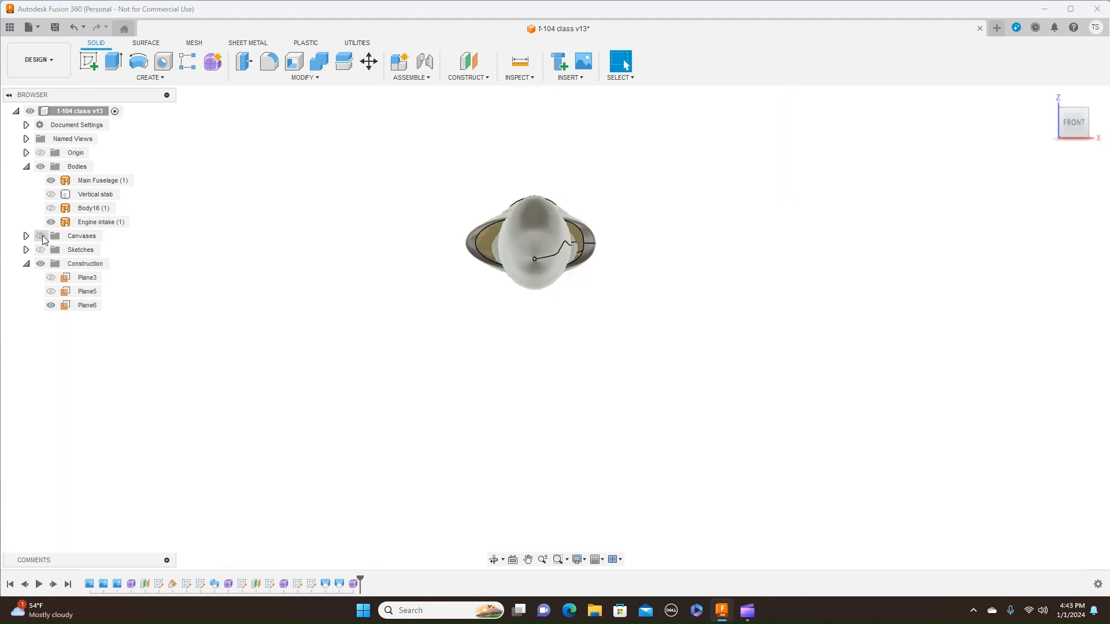
pyautogui.click(42, 237)
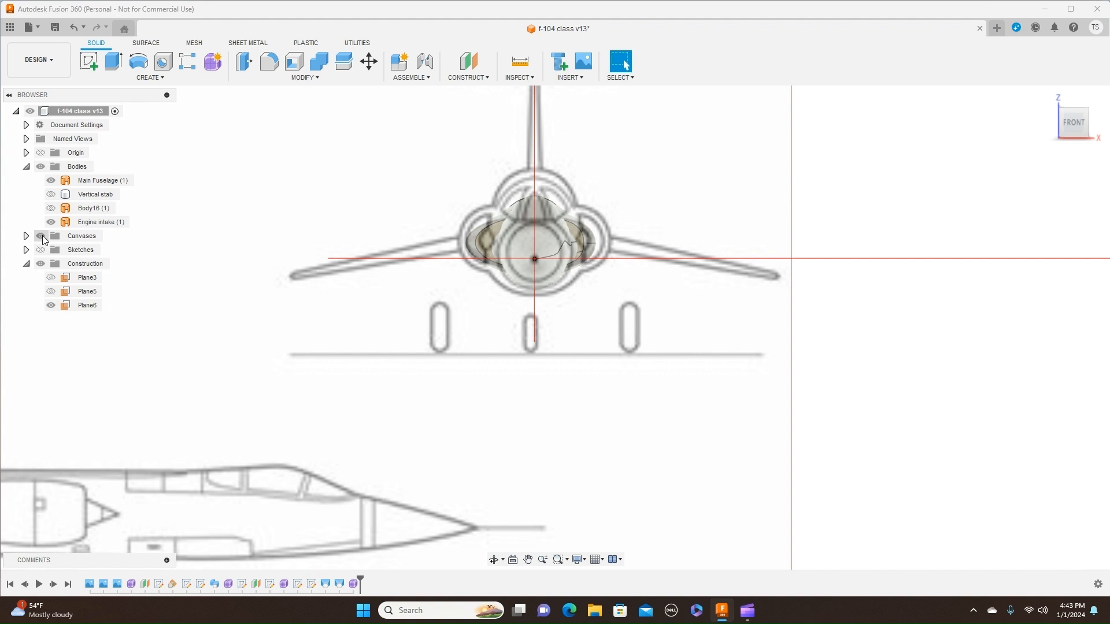
pyautogui.scroll(3, 347, 367)
pyautogui.click(636, 209)
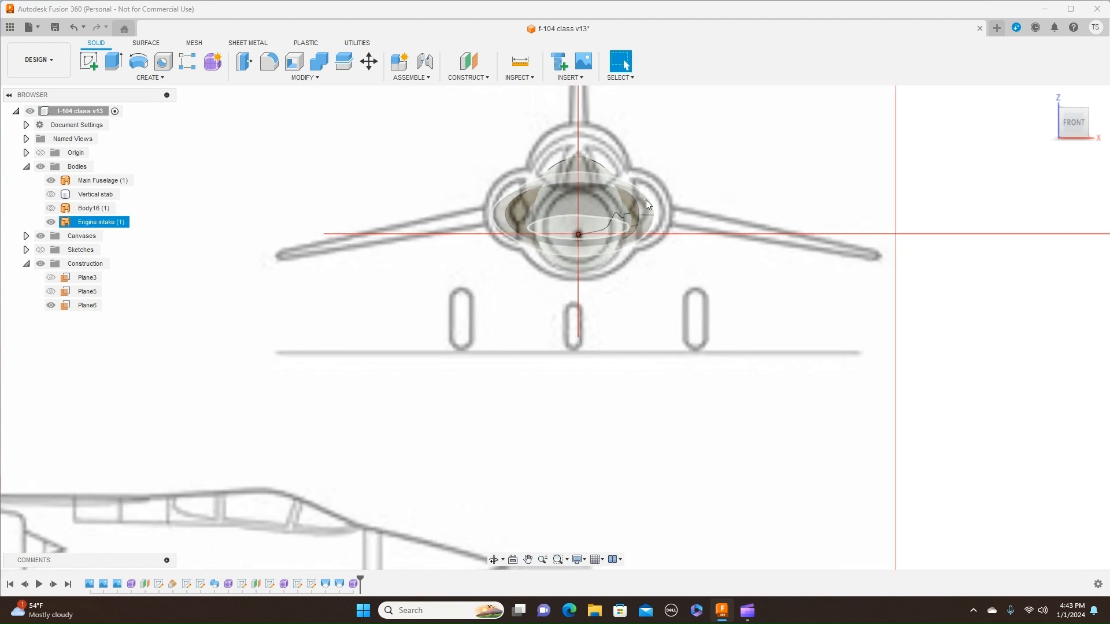
pyautogui.scroll(3, 636, 210)
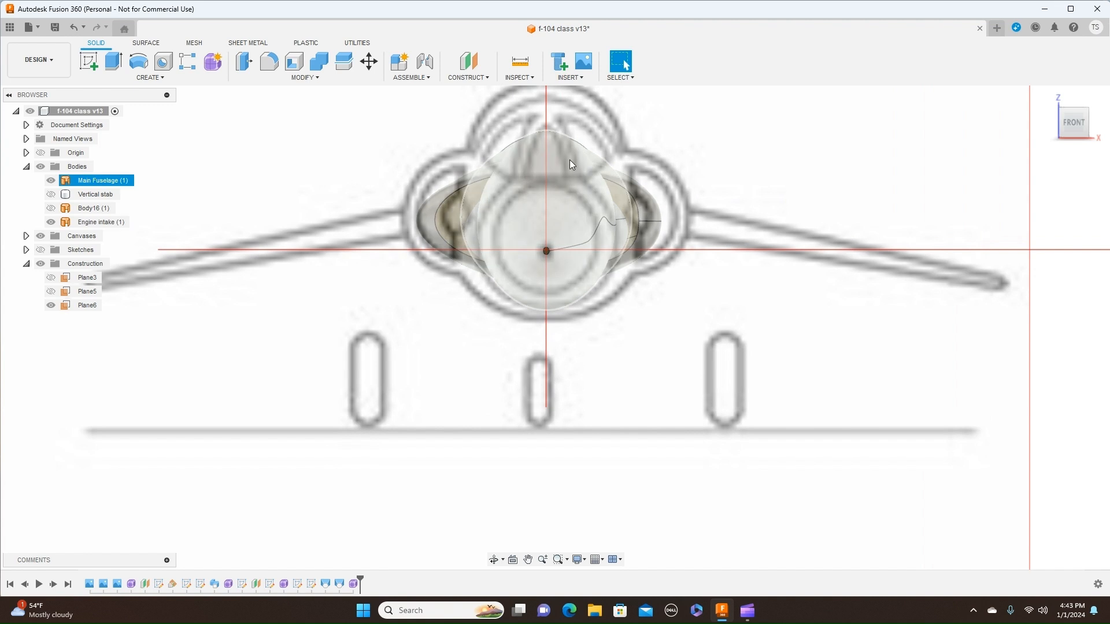
# Reopen the intake form and move the two inner lip edges on the +X side about 12.47 mm outward and 0.52 mm down
pyautogui.click(353, 585)
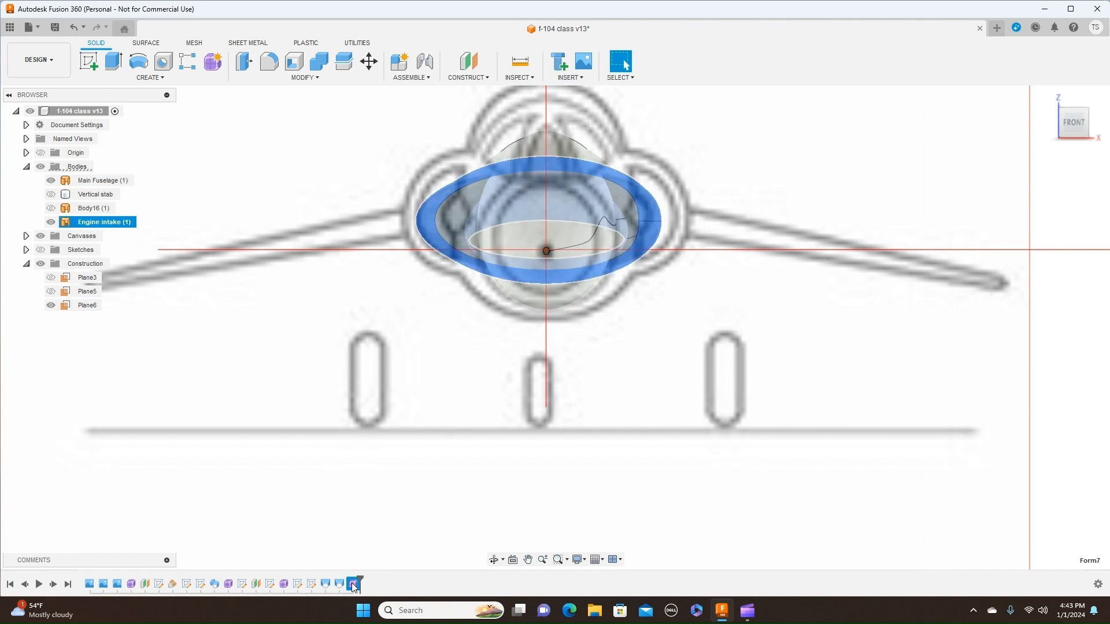
pyautogui.rightClick(354, 585)
pyautogui.click(381, 485)
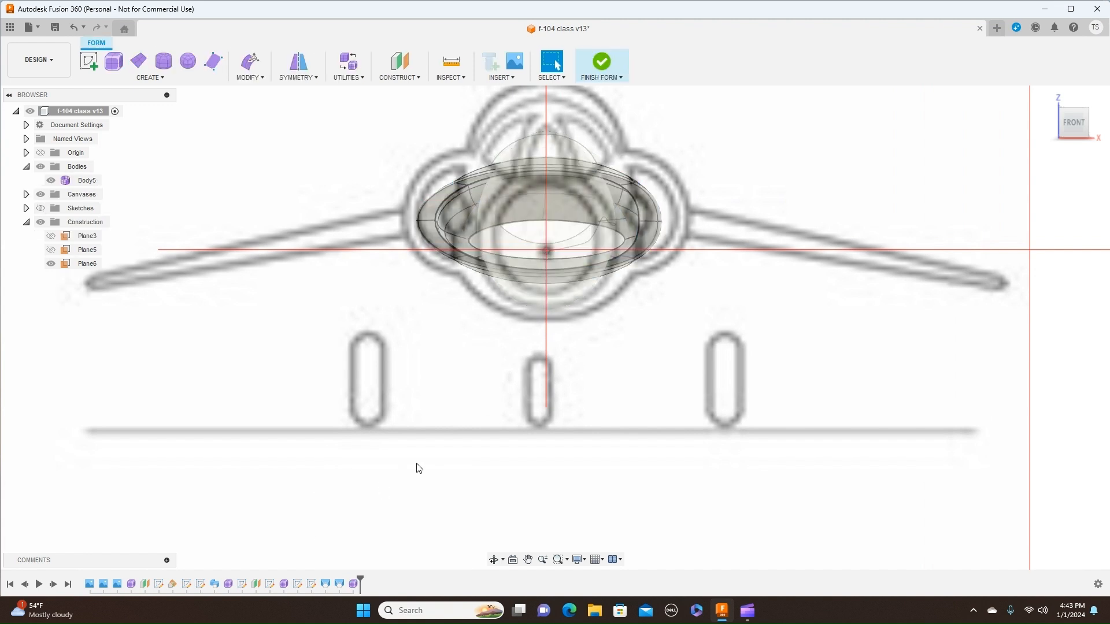
pyautogui.scroll(1, 532, 425)
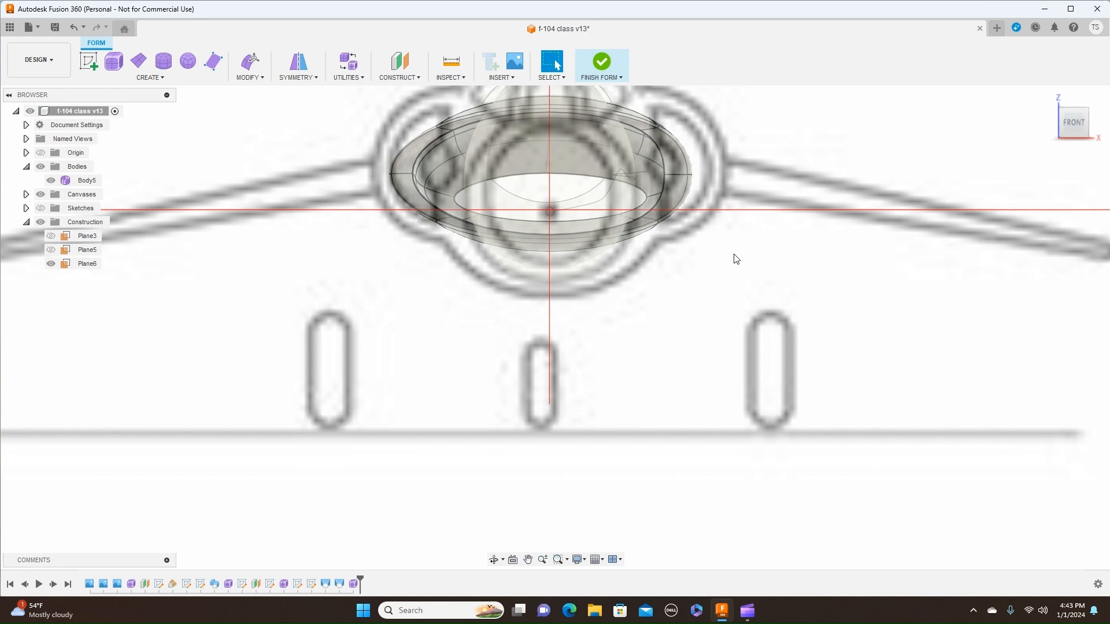
pyautogui.click(654, 147)
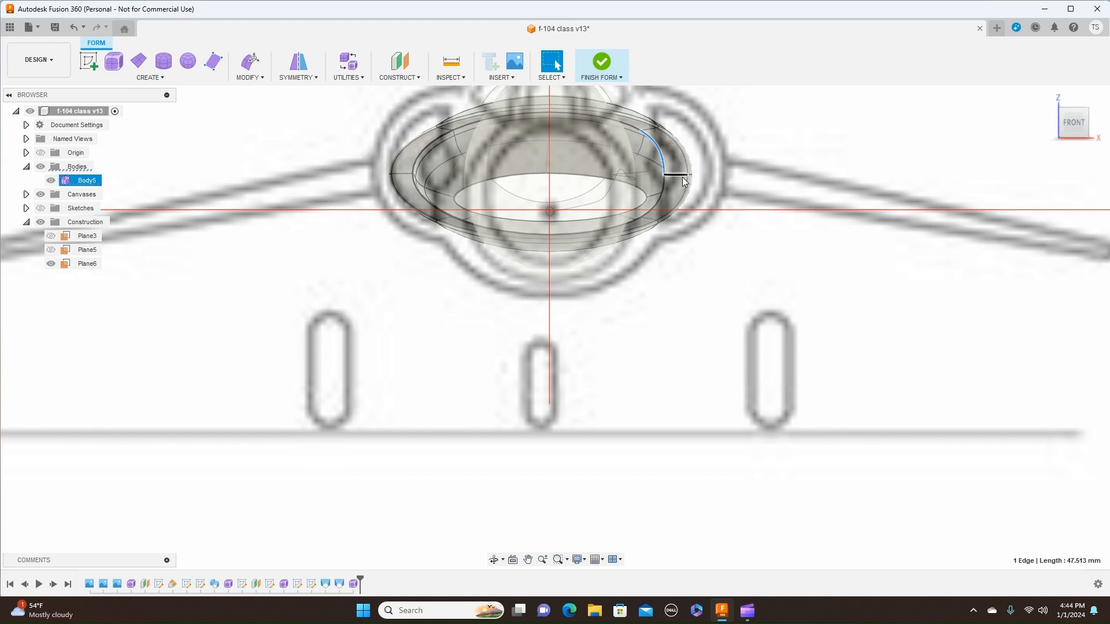
pyautogui.keyDown('shift'); pyautogui.click(663, 194); pyautogui.keyUp('shift')
pyautogui.rightClick(663, 194)
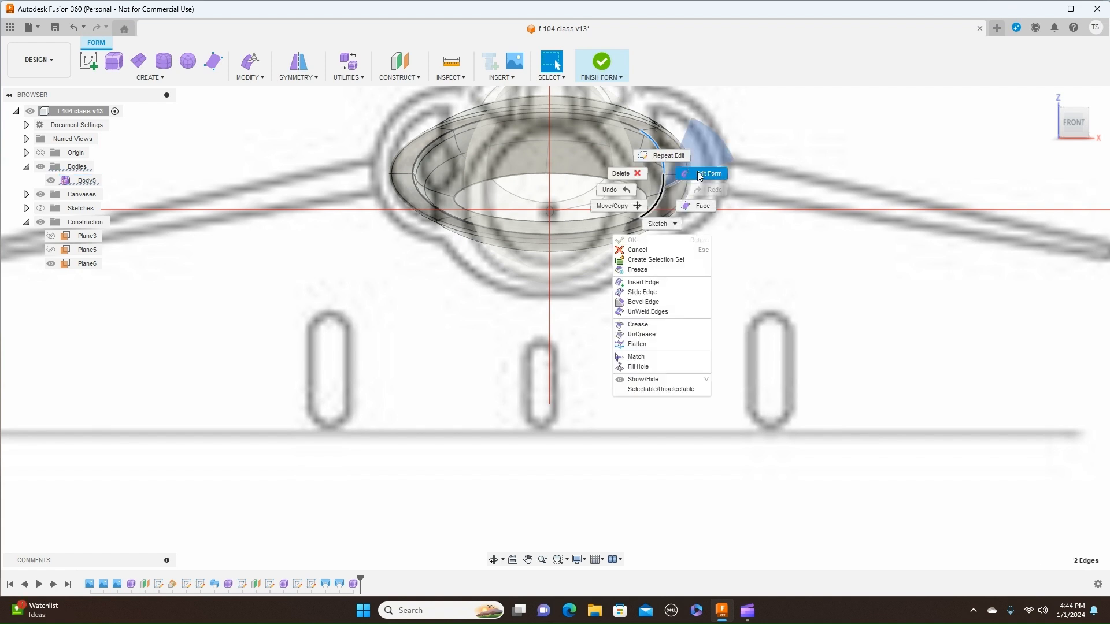
pyautogui.click(700, 174)
pyautogui.moveTo(667, 159); pyautogui.dragTo(677, 159)
pyautogui.moveTo(677, 160); pyautogui.dragTo(681, 160)
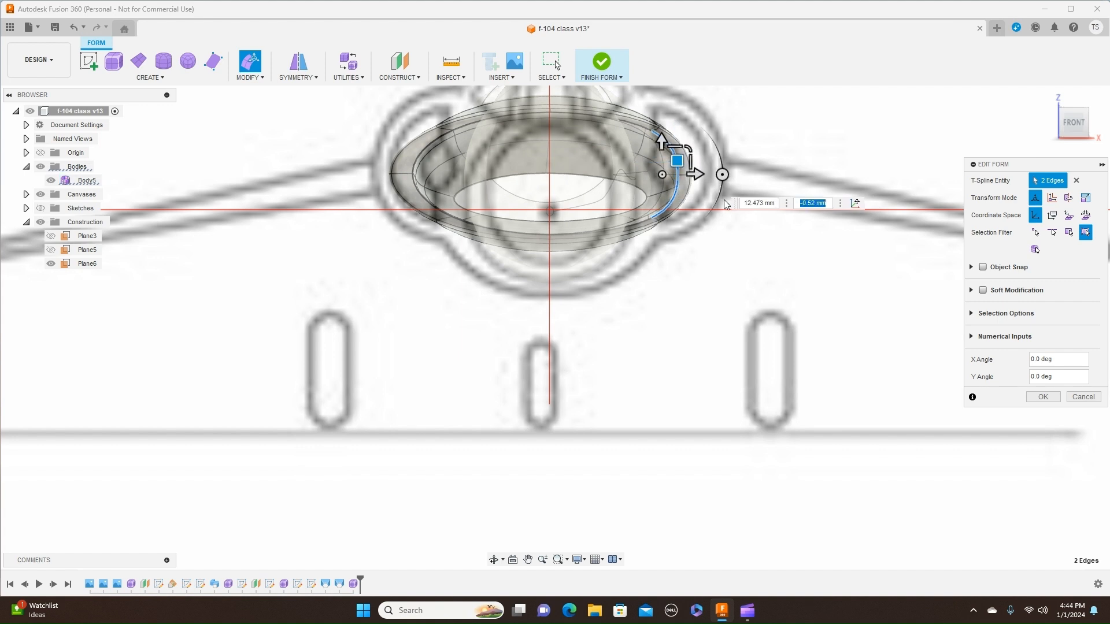
pyautogui.scroll(3, 725, 200)
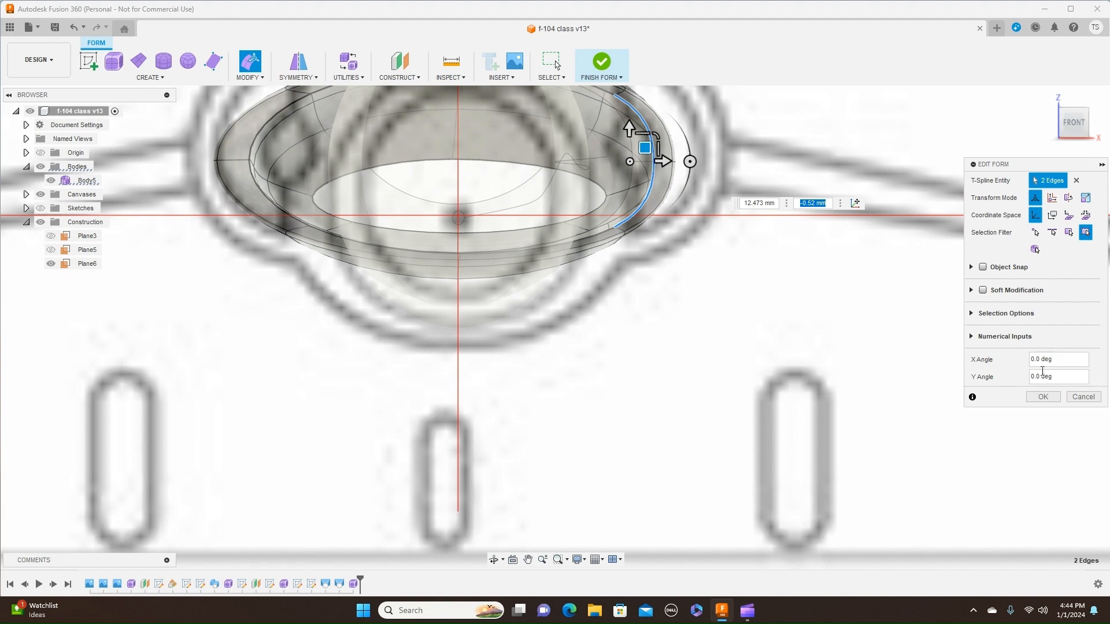
pyautogui.click(1044, 398)
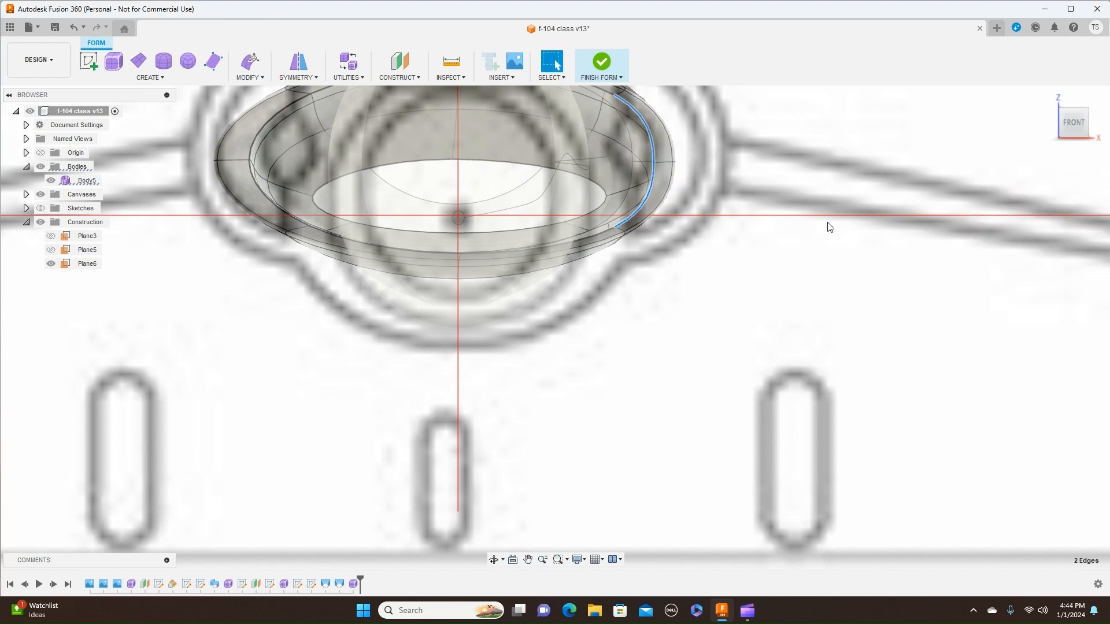
# Move the outermost vertex on the intake's +X side about 10.23 mm inward and 1.02 mm down, and finish the form edit
pyautogui.click(673, 162)
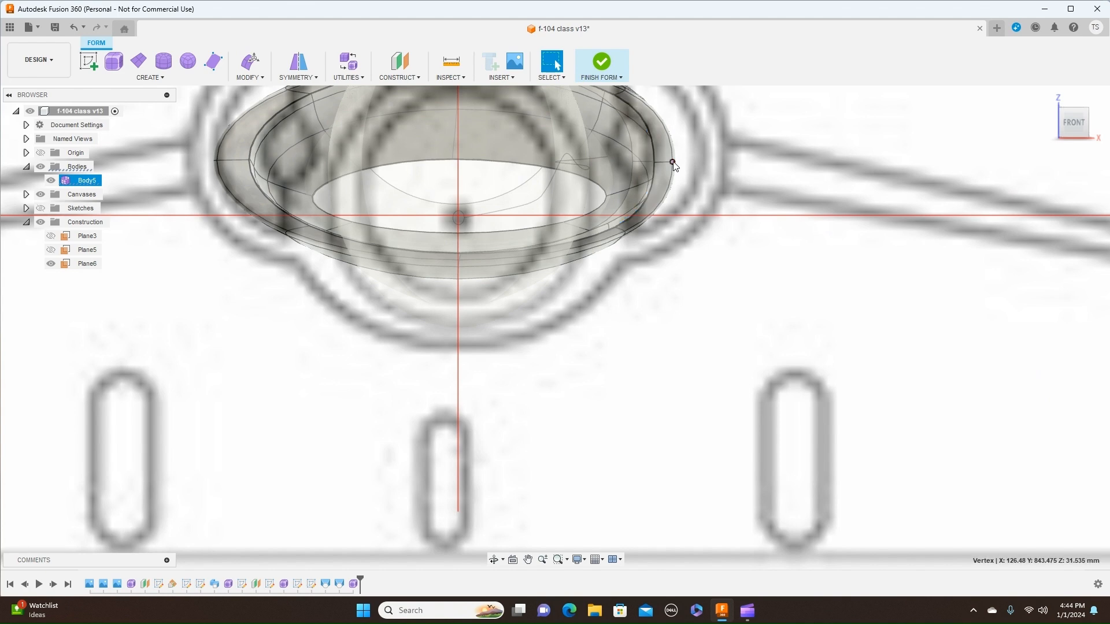
pyautogui.rightClick(674, 166)
pyautogui.click(710, 148)
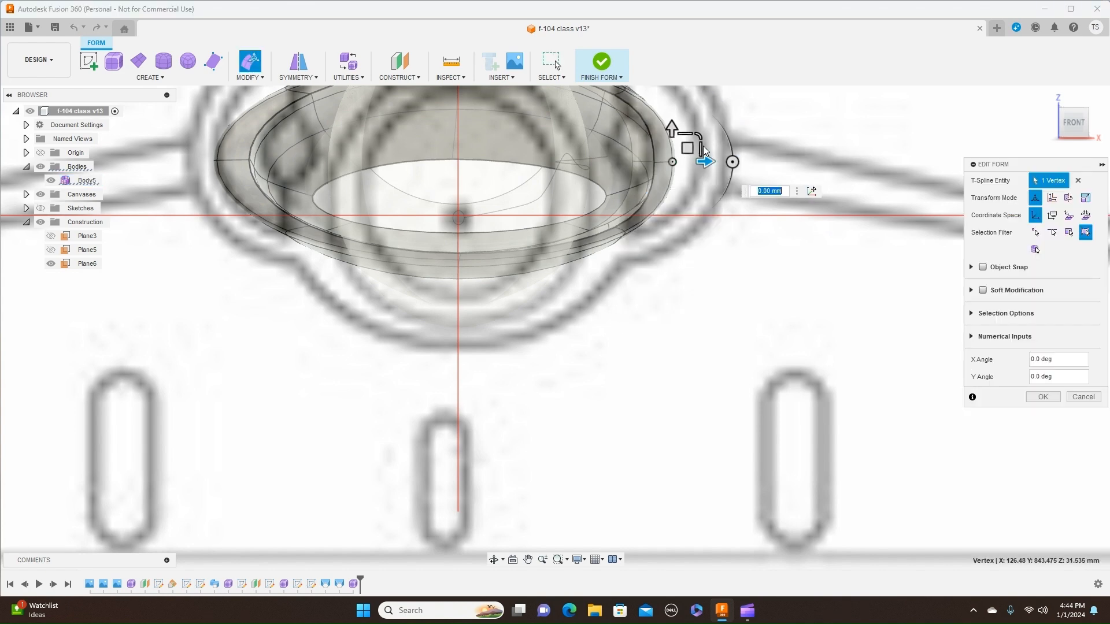
pyautogui.moveTo(687, 148); pyautogui.dragTo(670, 149)
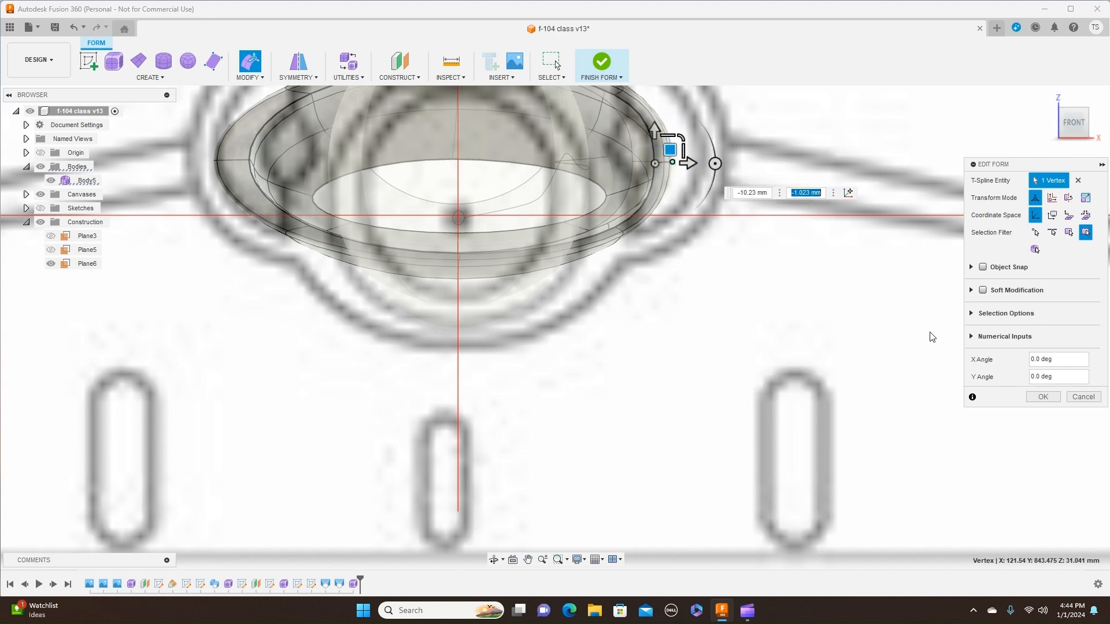
pyautogui.click(1044, 397)
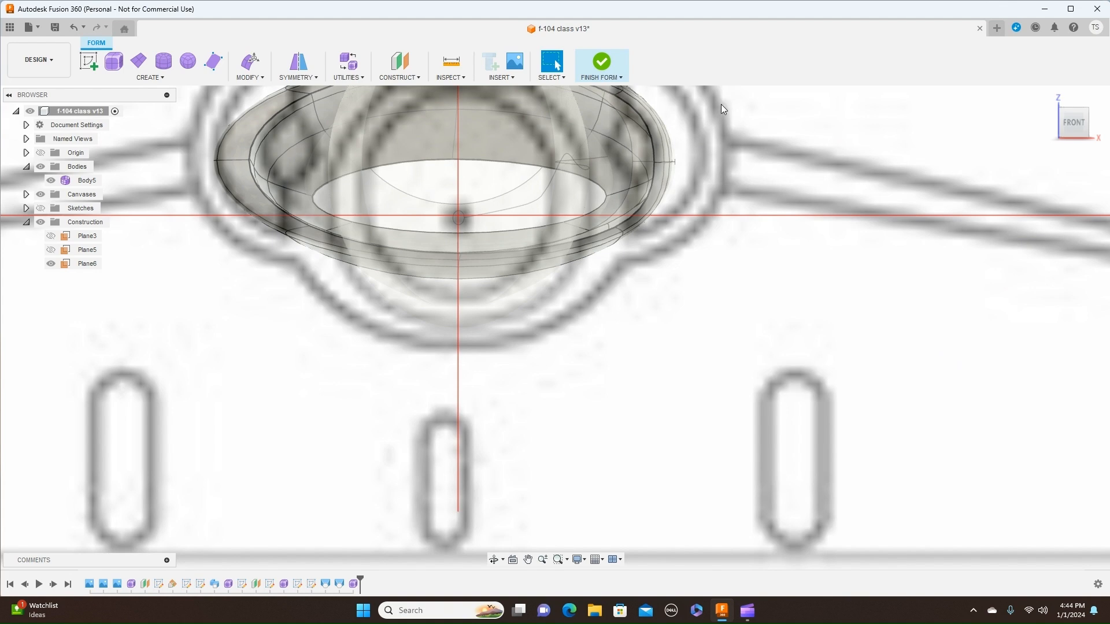
pyautogui.click(601, 76)
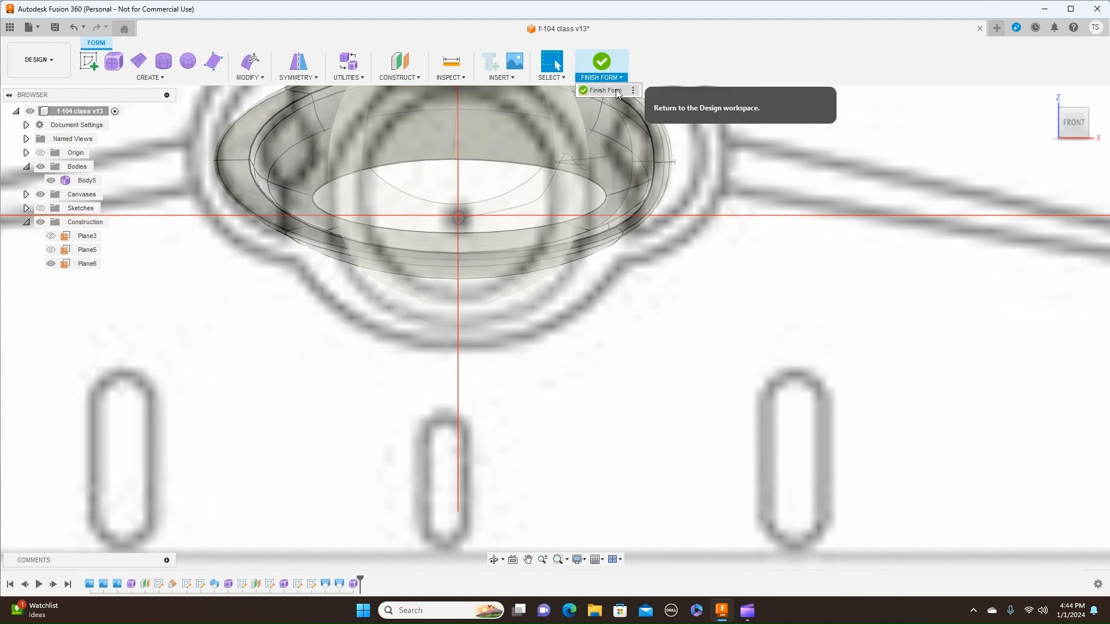
pyautogui.click(618, 91)
pyautogui.scroll(-3, 819, 228)
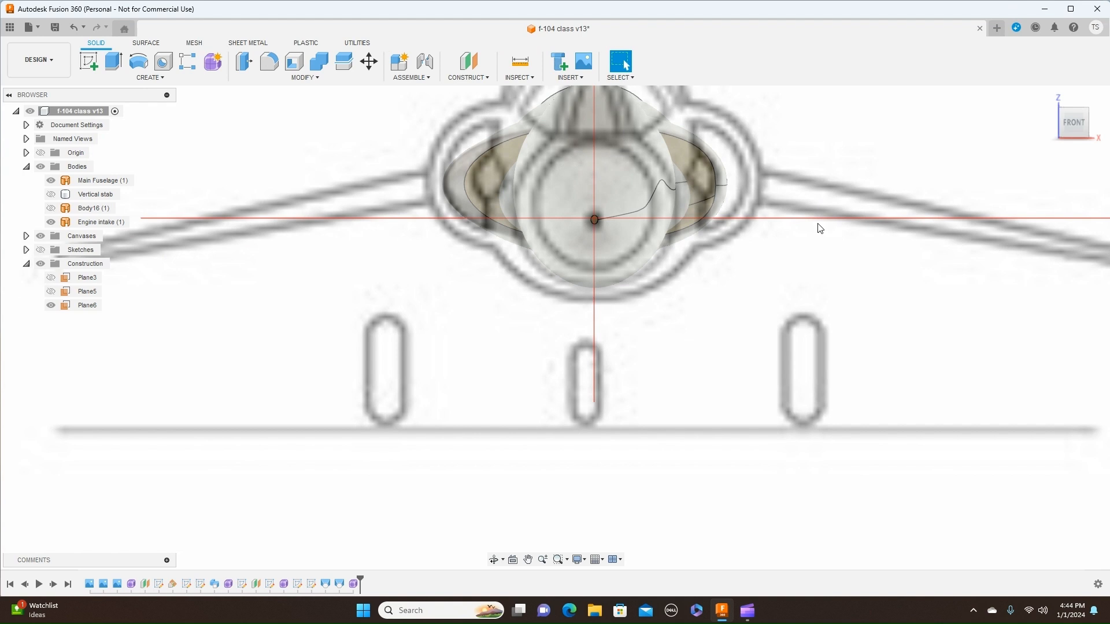
# Reopen the intake form, rotate the upper inner lip edge on the +X side by -10 degrees, and finish the form edit
pyautogui.click(716, 174)
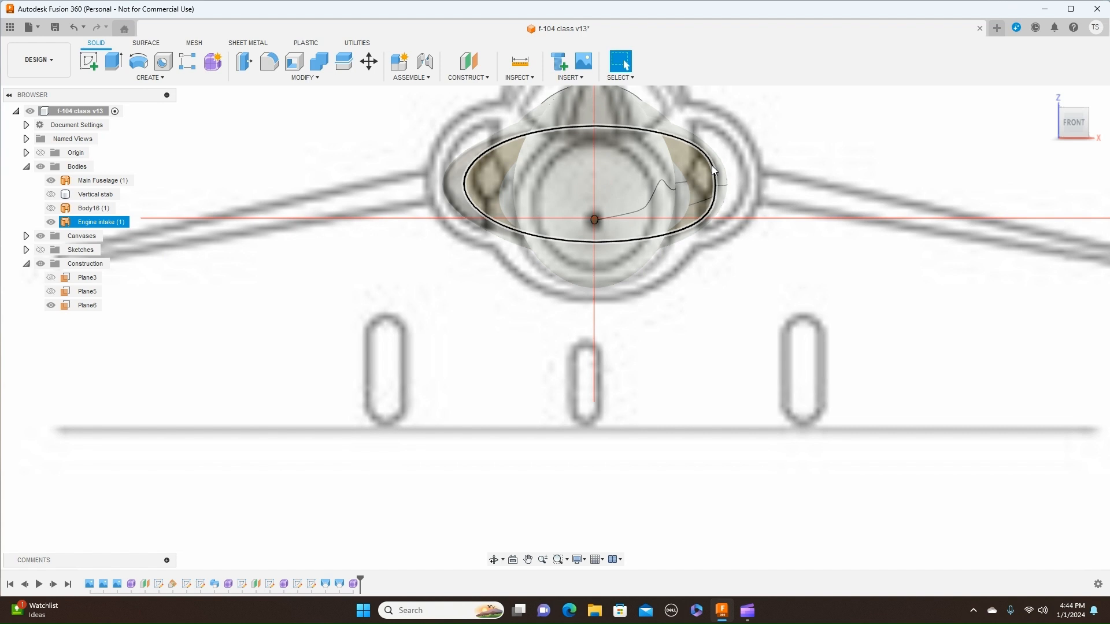
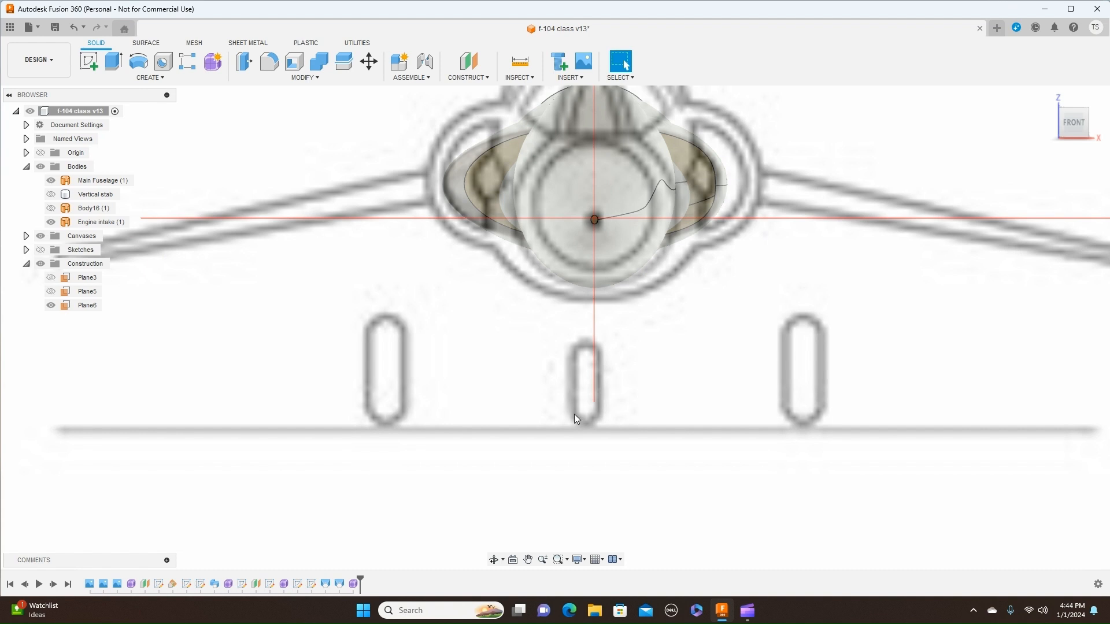
pyautogui.click(353, 584)
pyautogui.rightClick(353, 584)
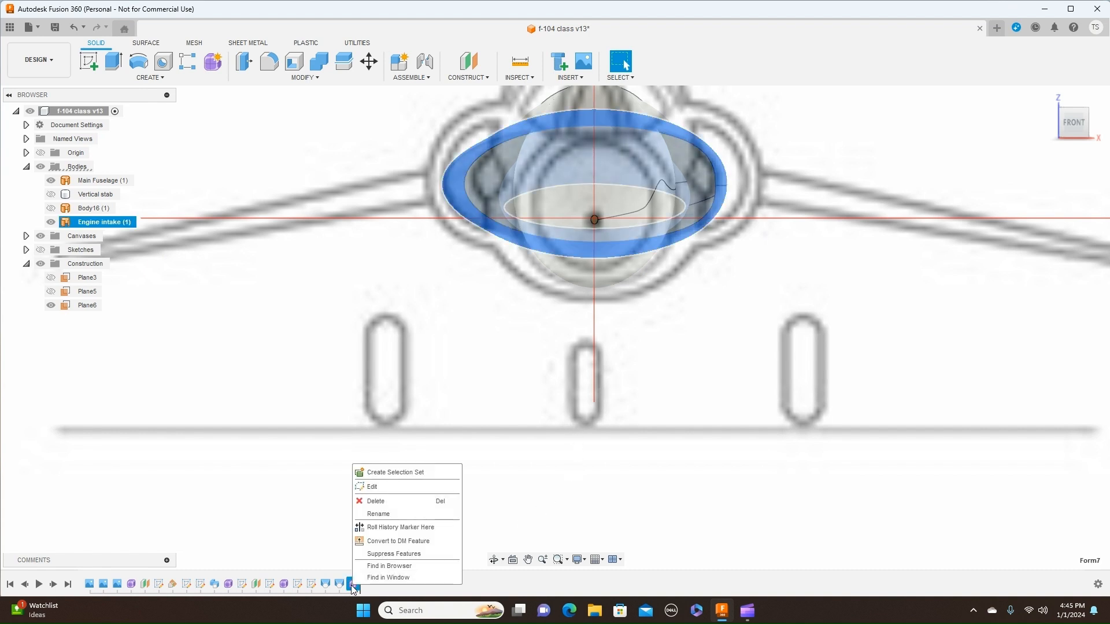
pyautogui.click(382, 487)
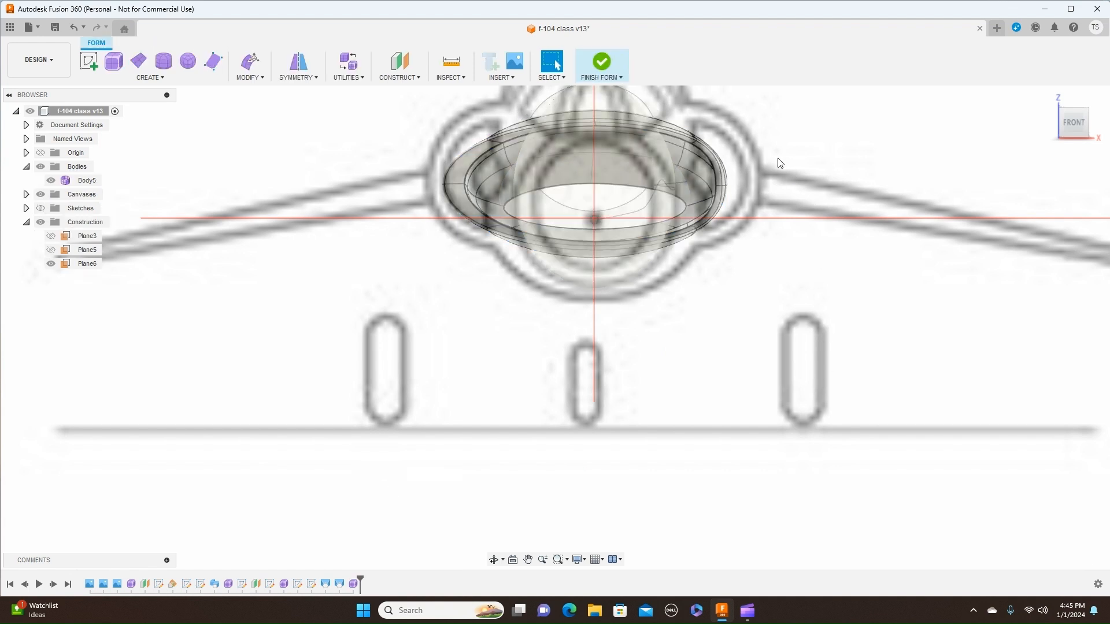
pyautogui.click(708, 161)
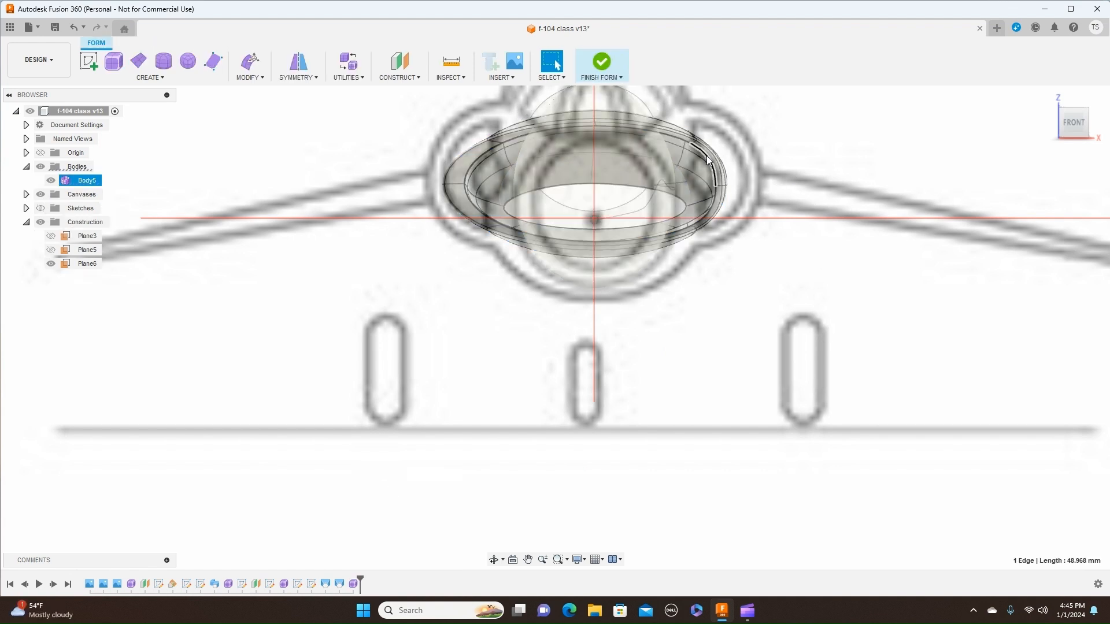
pyautogui.rightClick(708, 161)
pyautogui.click(740, 144)
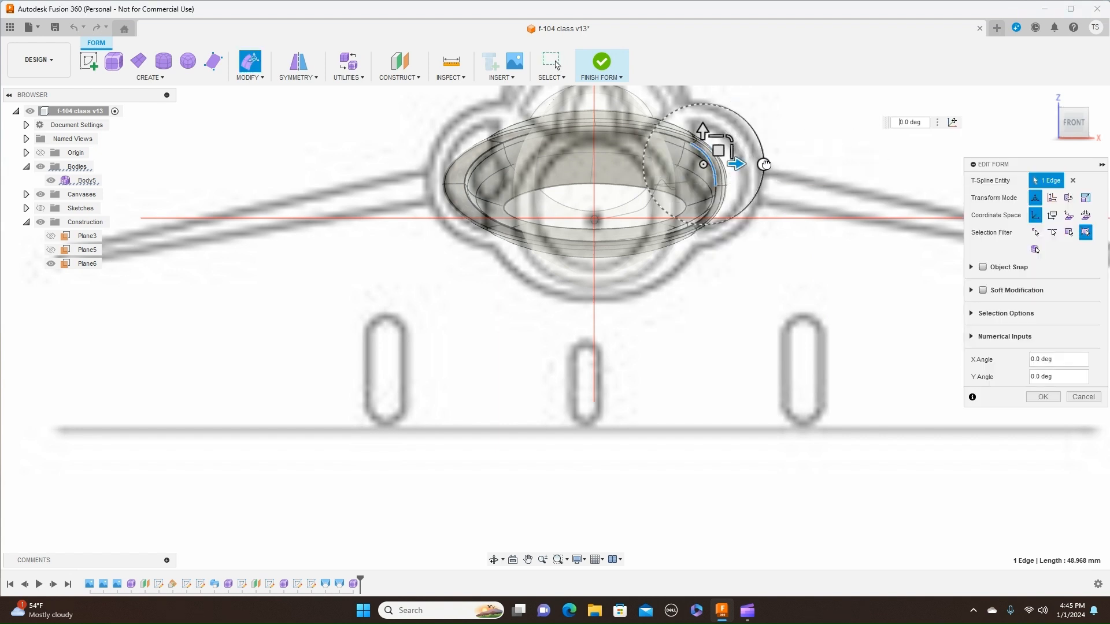
pyautogui.click(764, 165)
pyautogui.moveTo(764, 164); pyautogui.dragTo(763, 159)
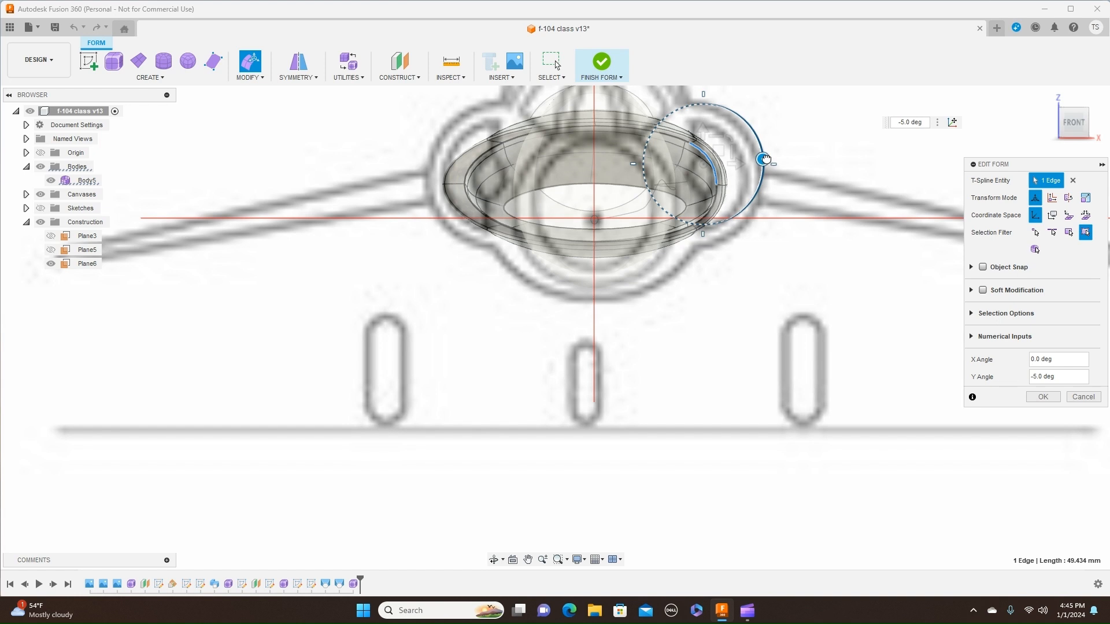
pyautogui.moveTo(766, 158); pyautogui.dragTo(766, 154)
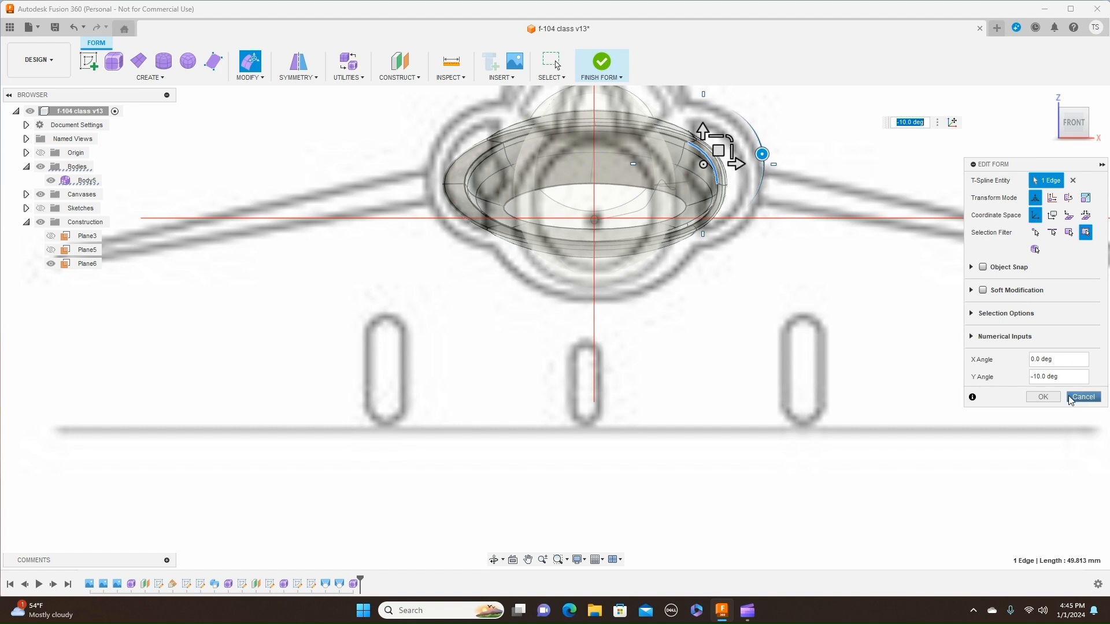
pyautogui.click(1043, 396)
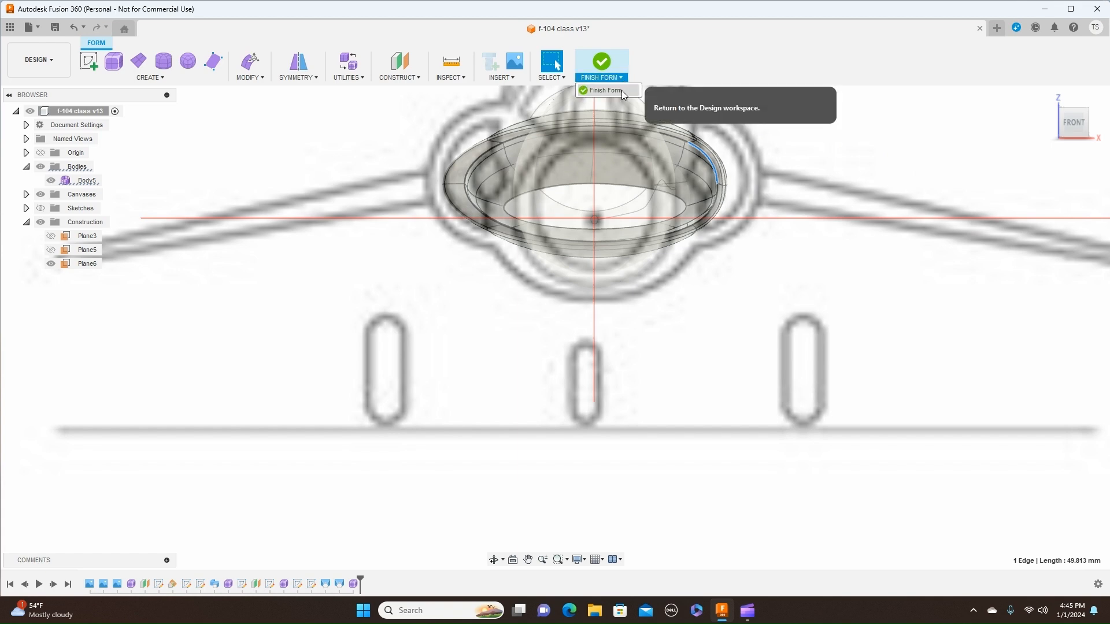
pyautogui.click(601, 61)
# Compare the reshaped intake with the side-view reference drawing from the right
pyautogui.moveTo(1083, 124); pyautogui.dragTo(1046, 162)
pyautogui.scroll(-4, 1011, 325)
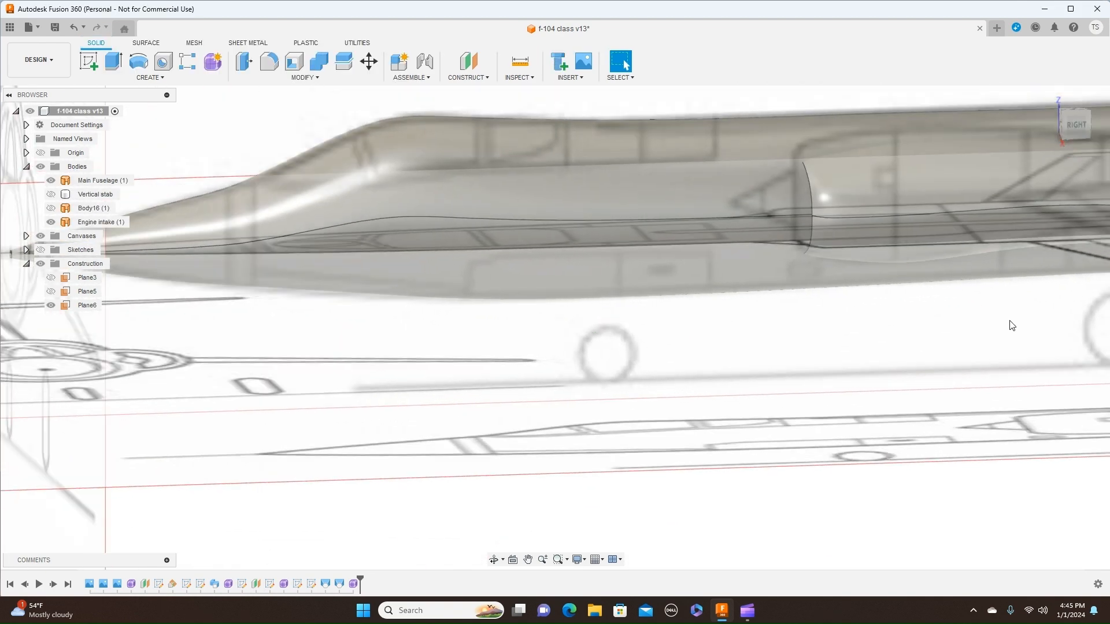
pyautogui.click(1077, 124)
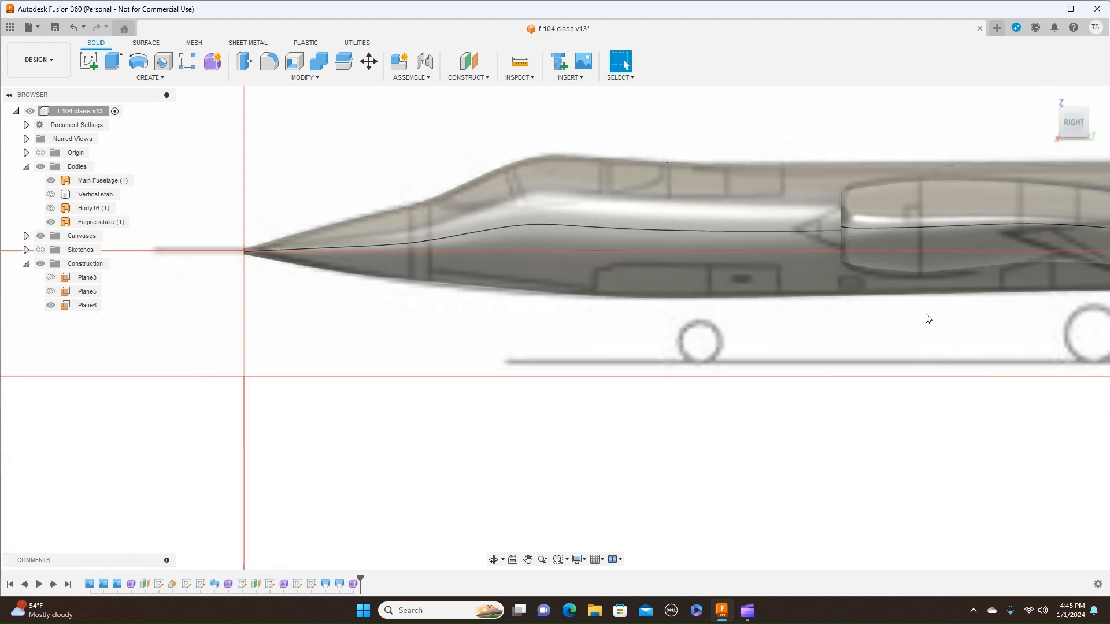
pyautogui.moveTo(880, 310); pyautogui.dragTo(637, 335, button='middle')
pyautogui.scroll(-3, 724, 400)
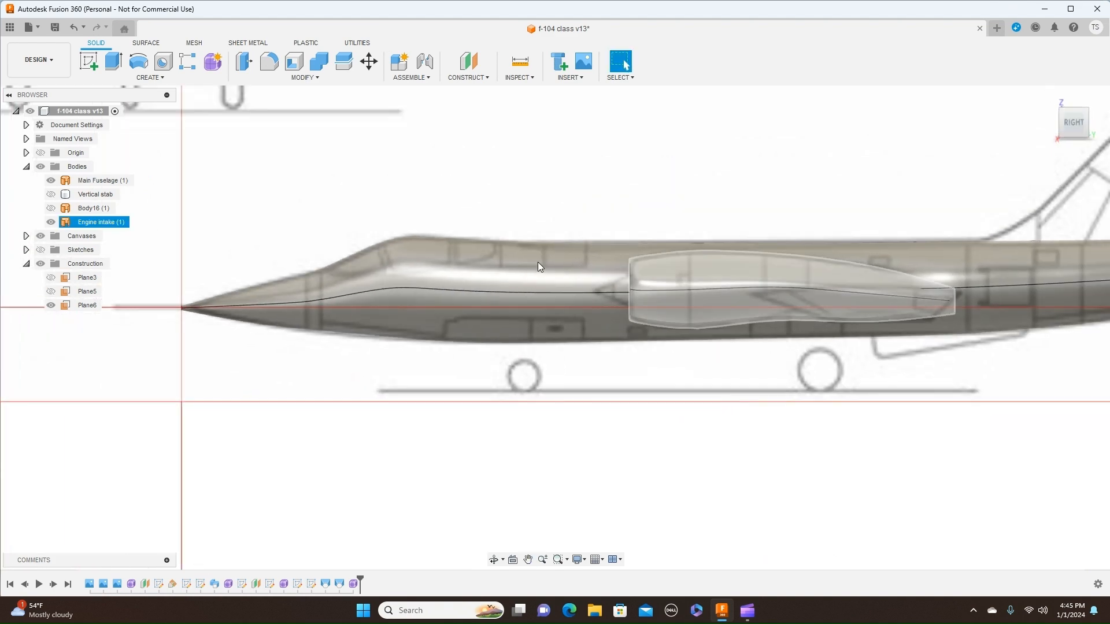
# Save a new version of the design with the default description and hide the reference canvases
pyautogui.click(55, 29)
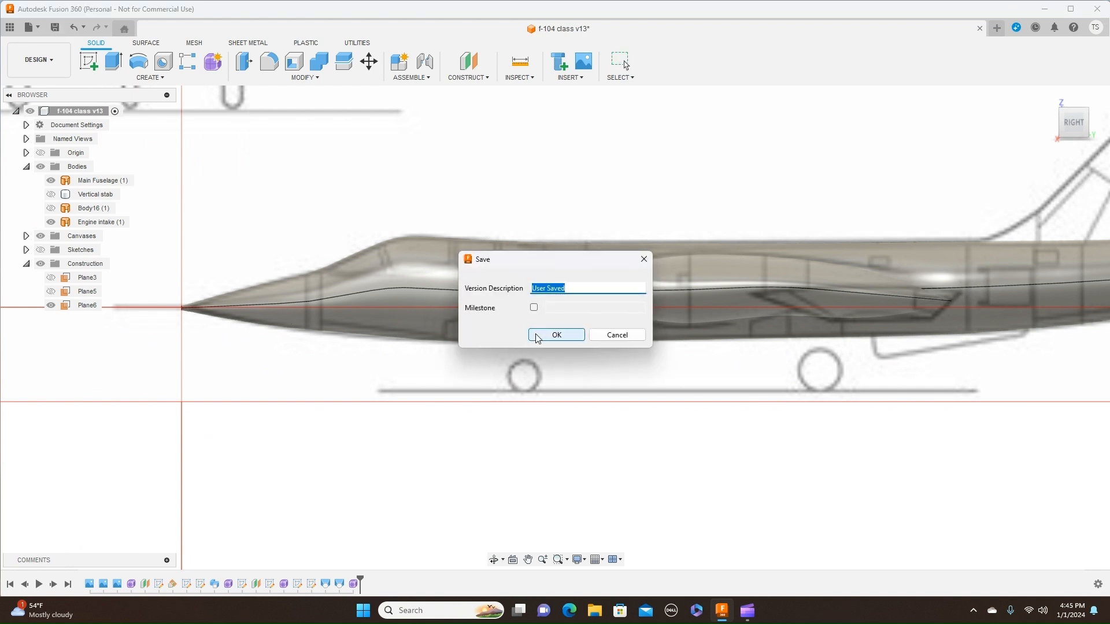
pyautogui.click(552, 335)
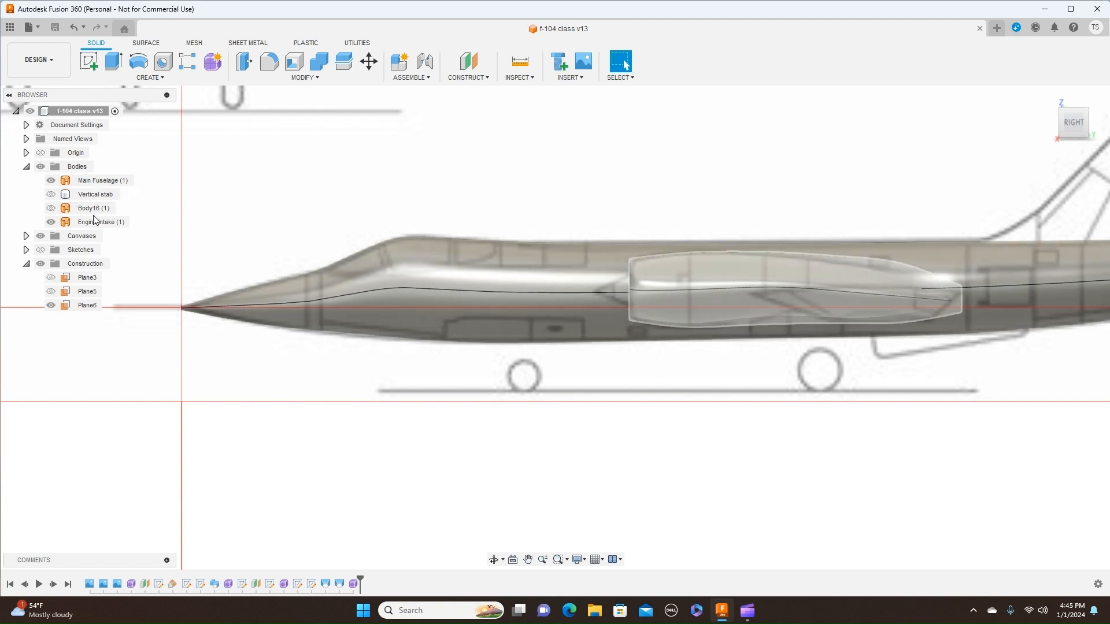
pyautogui.click(40, 237)
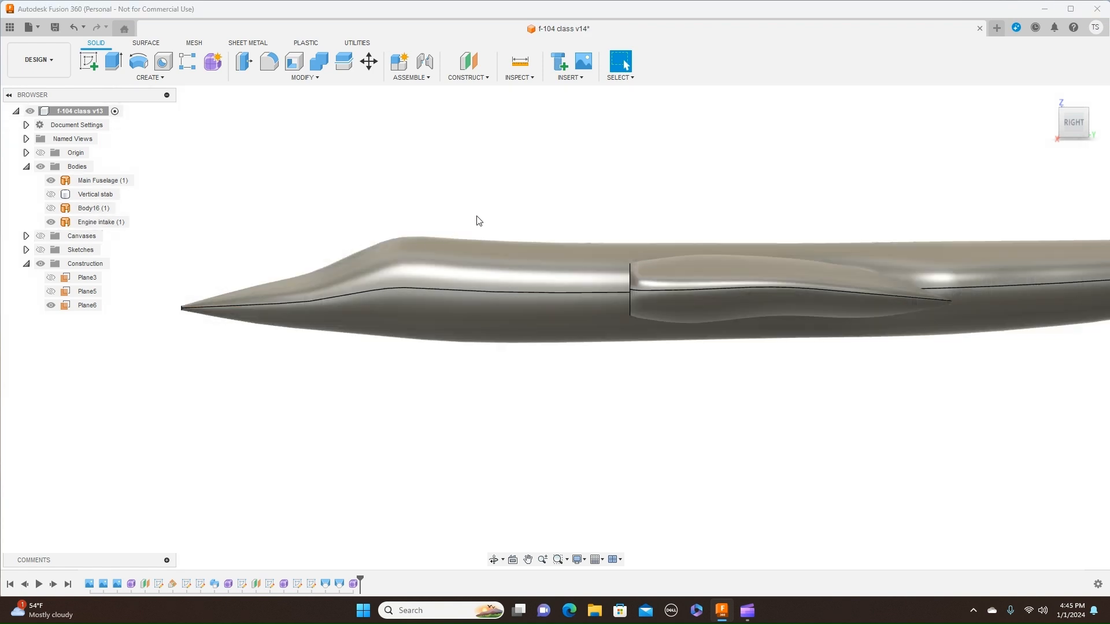
pyautogui.scroll(-2, 485, 215)
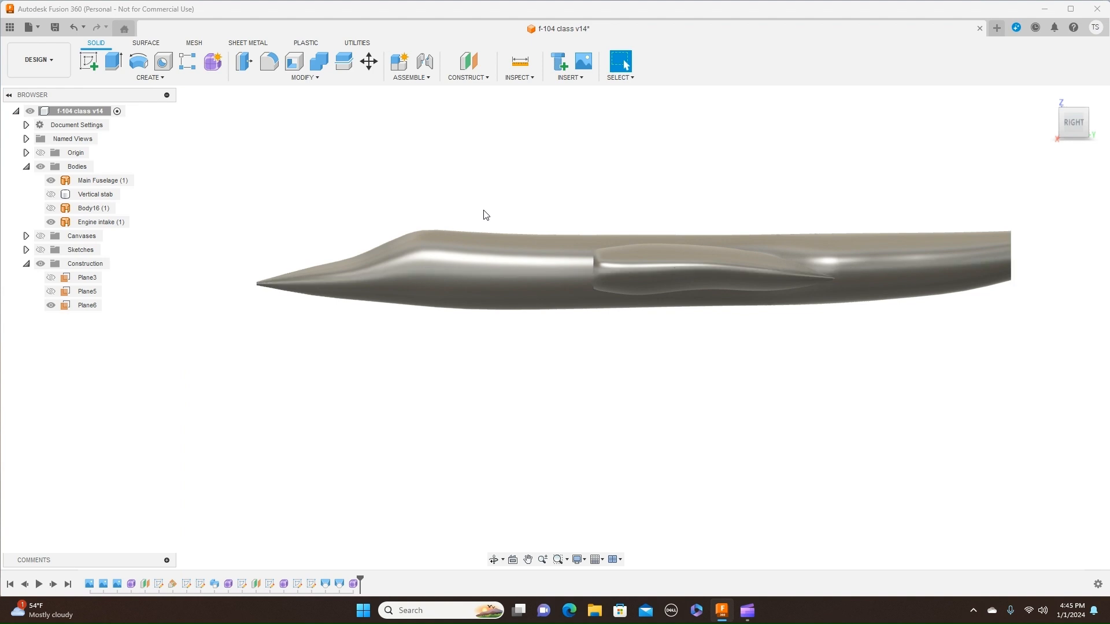
# Inspect the fuselage and both side intakes from the front, at an angle, from the right and from above
pyautogui.click(1065, 124)
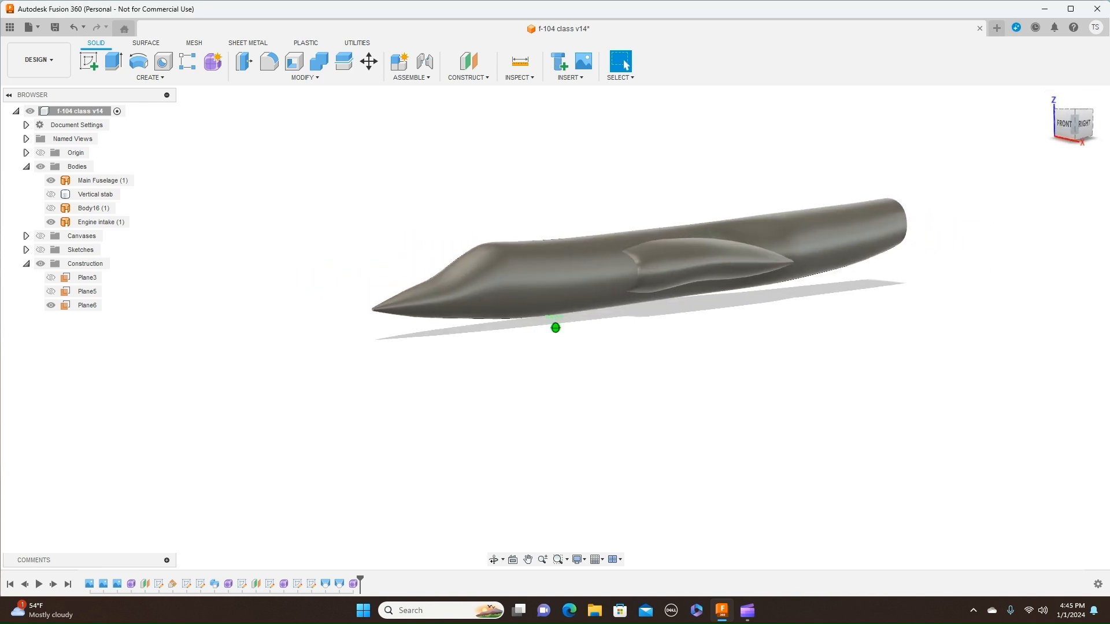
pyautogui.moveTo(1077, 124)
pyautogui.mouseDown()
pyautogui.moveTo(1094, 104)
pyautogui.moveTo(1051, 124)
pyautogui.moveTo(1053, 151)
pyautogui.moveTo(1074, 135)
pyautogui.moveTo(1075, 110)
pyautogui.moveTo(1096, 134)
pyautogui.moveTo(1091, 149)
pyautogui.moveTo(1071, 144)
pyautogui.moveTo(1061, 168)
pyautogui.mouseUp()
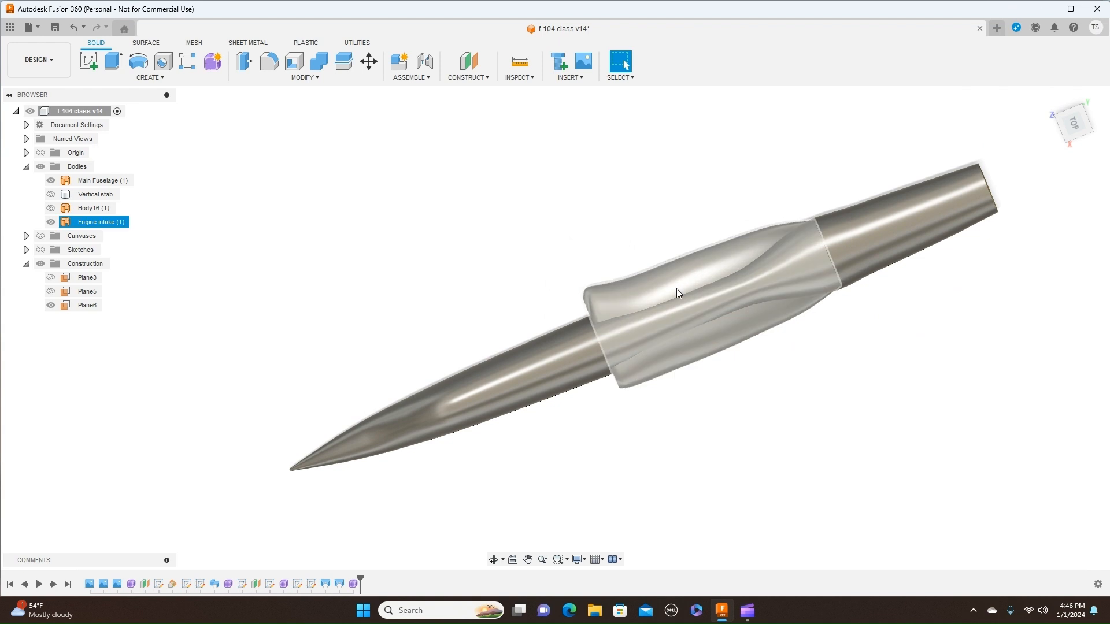
pyautogui.click(724, 289)
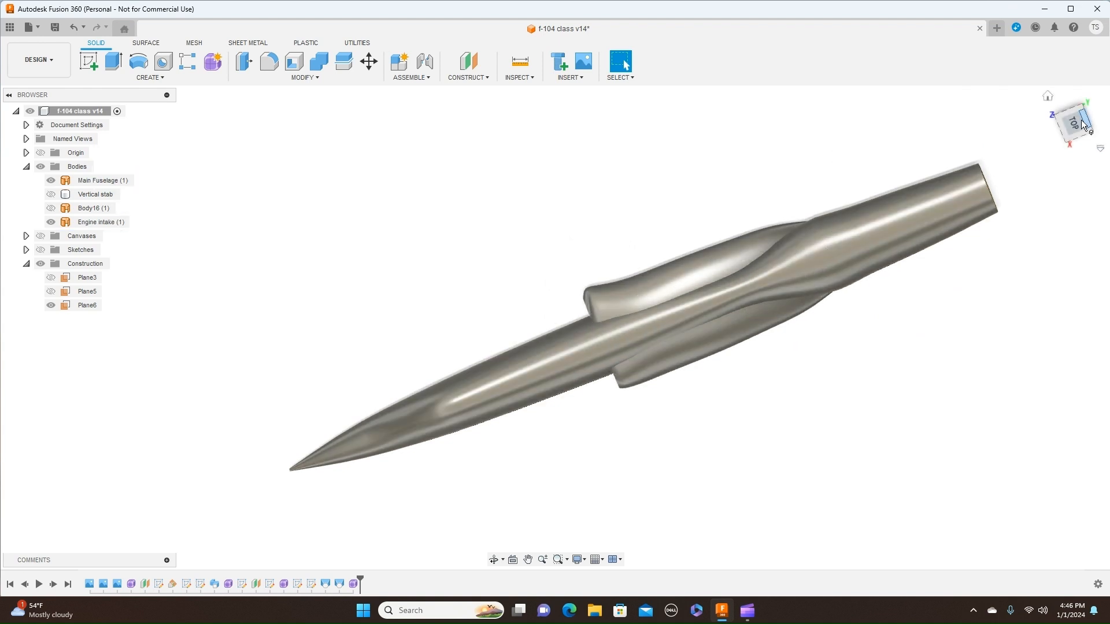
pyautogui.moveTo(1079, 136); pyautogui.dragTo(1076, 115)
pyautogui.click(659, 316)
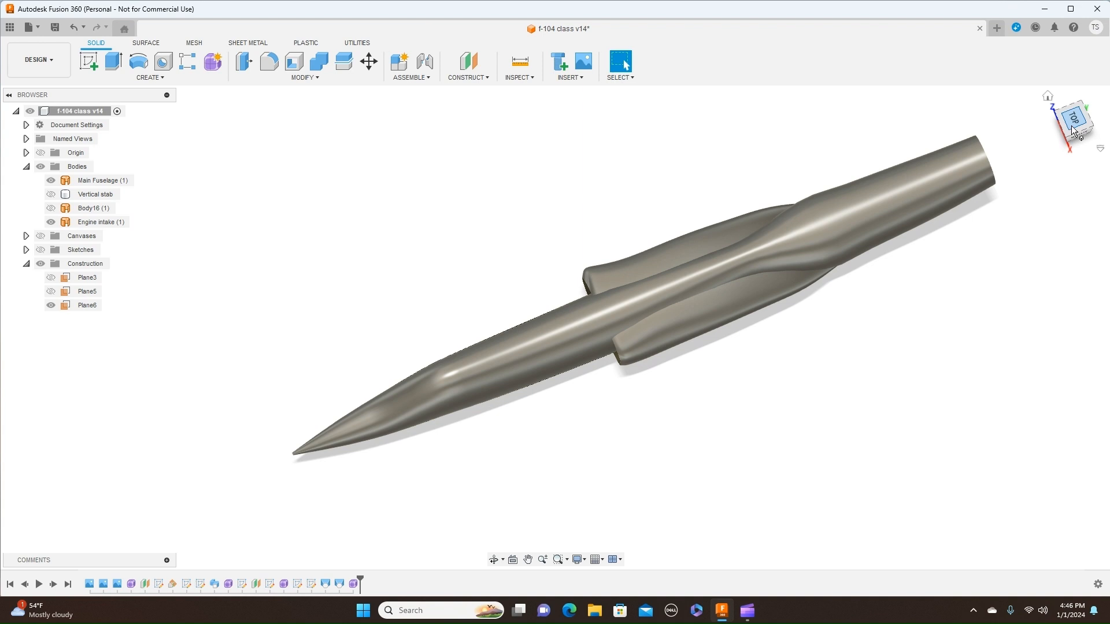
pyautogui.moveTo(1077, 128)
pyautogui.mouseDown()
pyautogui.moveTo(1070, 85)
pyautogui.moveTo(1080, 142)
pyautogui.mouseUp()
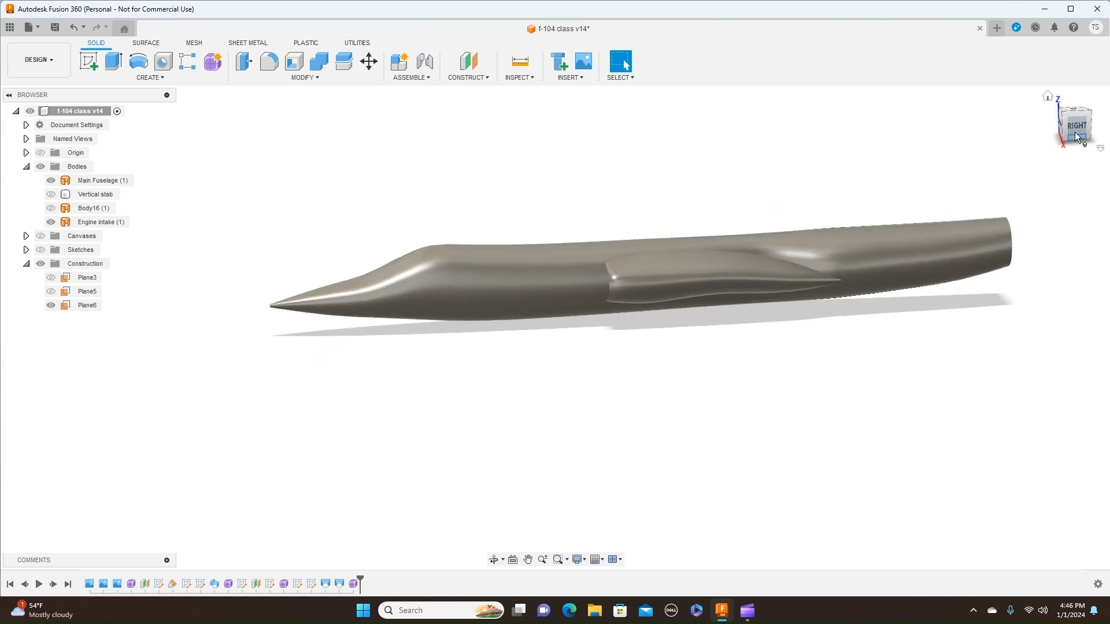
pyautogui.click(1072, 126)
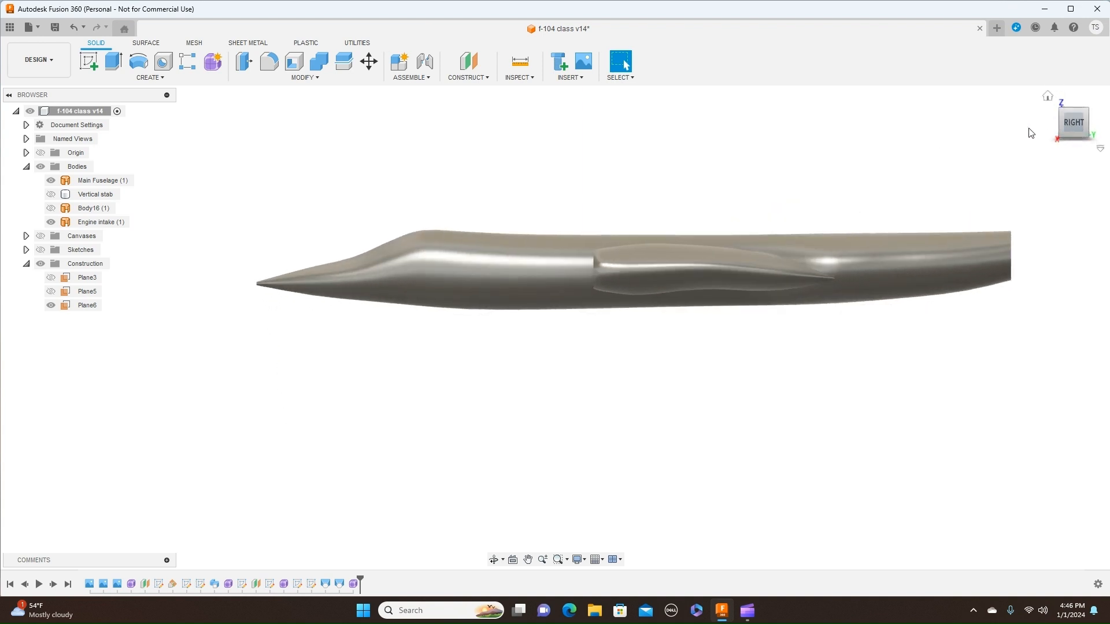
pyautogui.click(1074, 102)
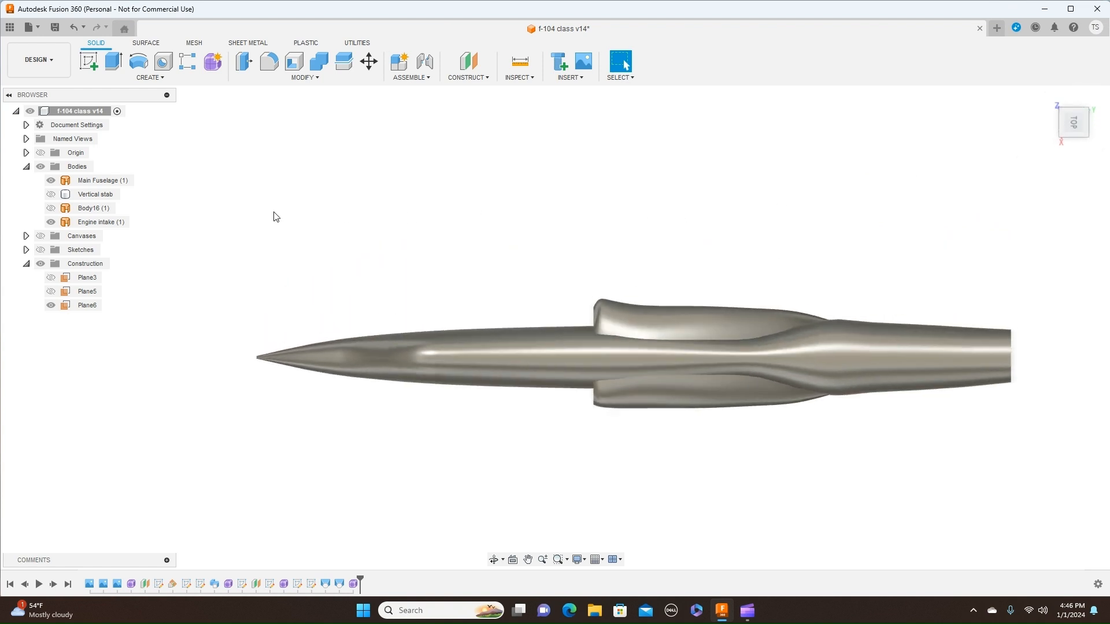
# Show the reference canvases and compare the intake's outline with the plan-view drawing from above
pyautogui.click(40, 236)
pyautogui.scroll(2, 365, 397)
pyautogui.moveTo(525, 434); pyautogui.dragTo(396, 338, button='middle')
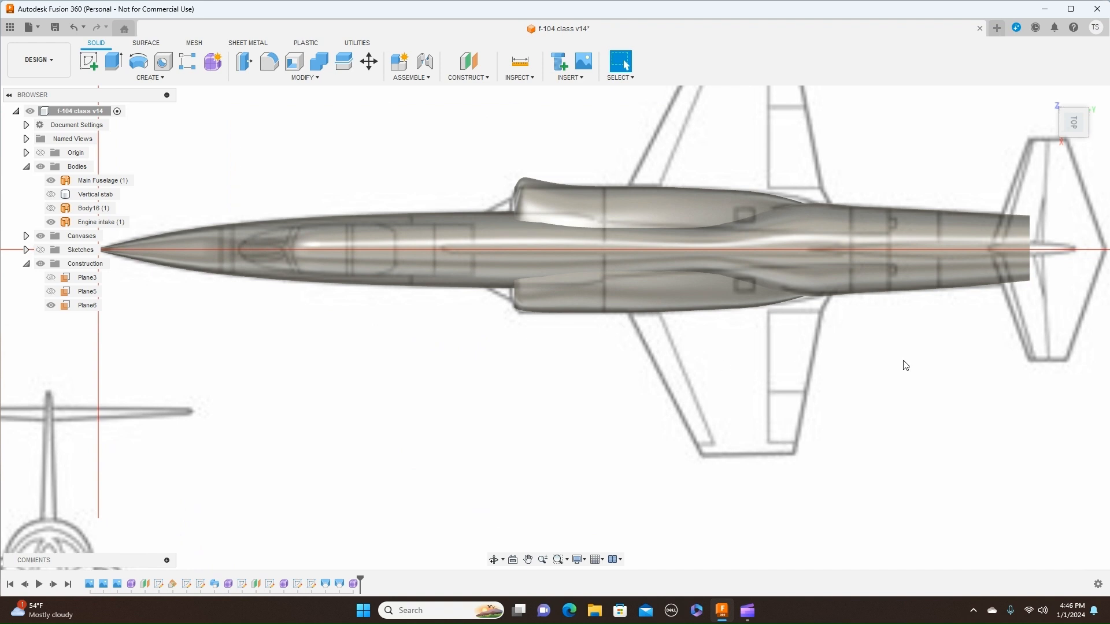
pyautogui.scroll(-1, 906, 366)
pyautogui.moveTo(905, 366); pyautogui.dragTo(855, 385, button='middle')
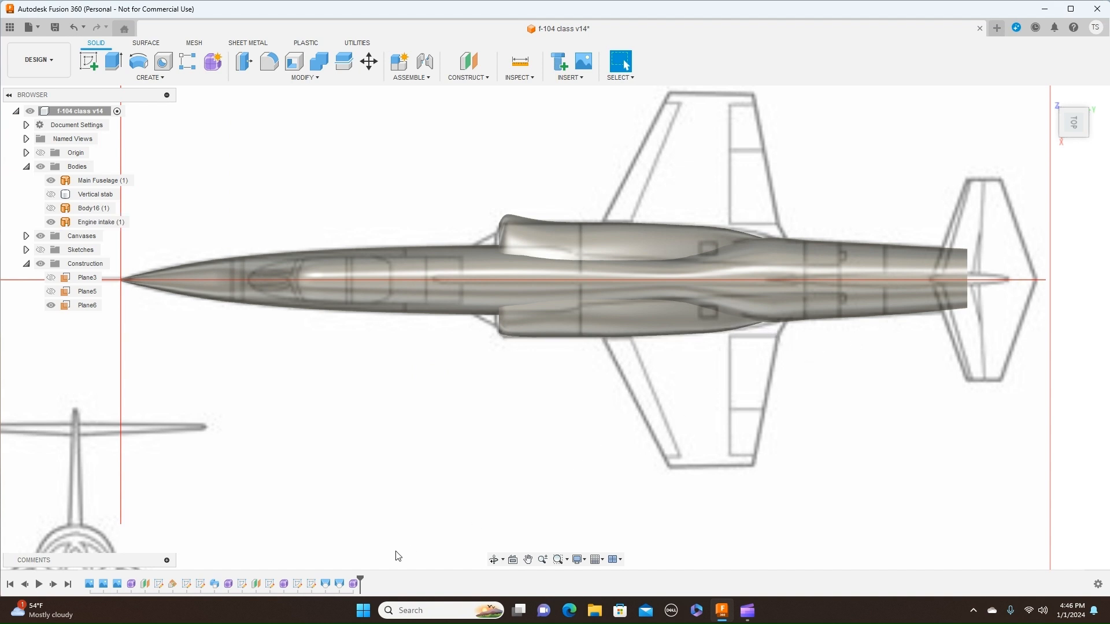
# Reopen the intake form, shift its rear edge loop aft and scale it up slightly to meet the plan-view outline, and finish the form
pyautogui.click(354, 583)
pyautogui.rightClick(354, 582)
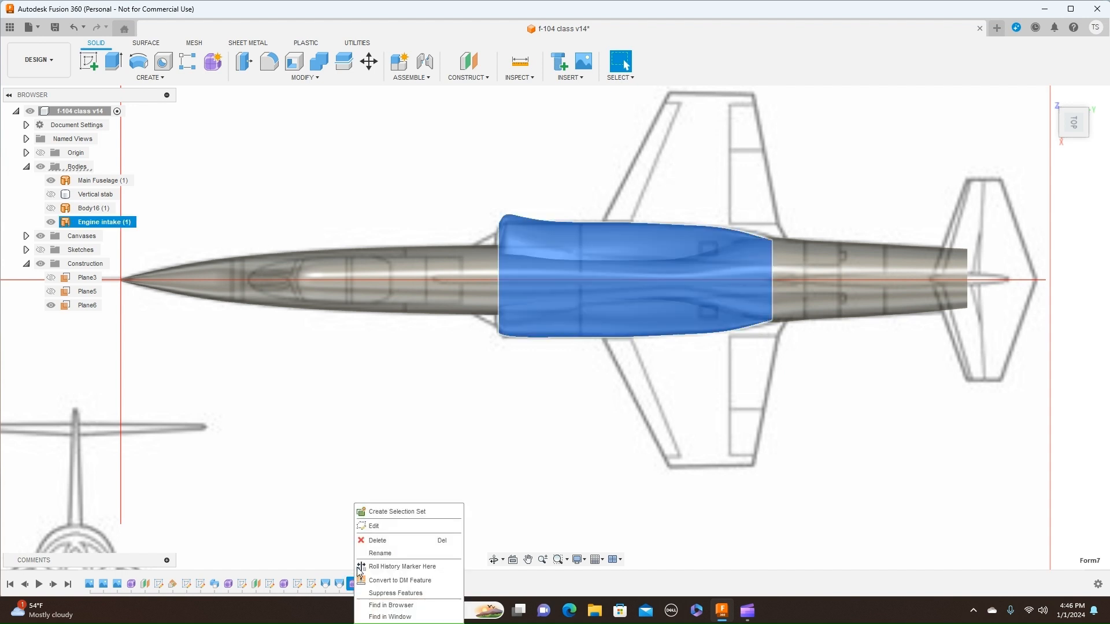
pyautogui.click(377, 526)
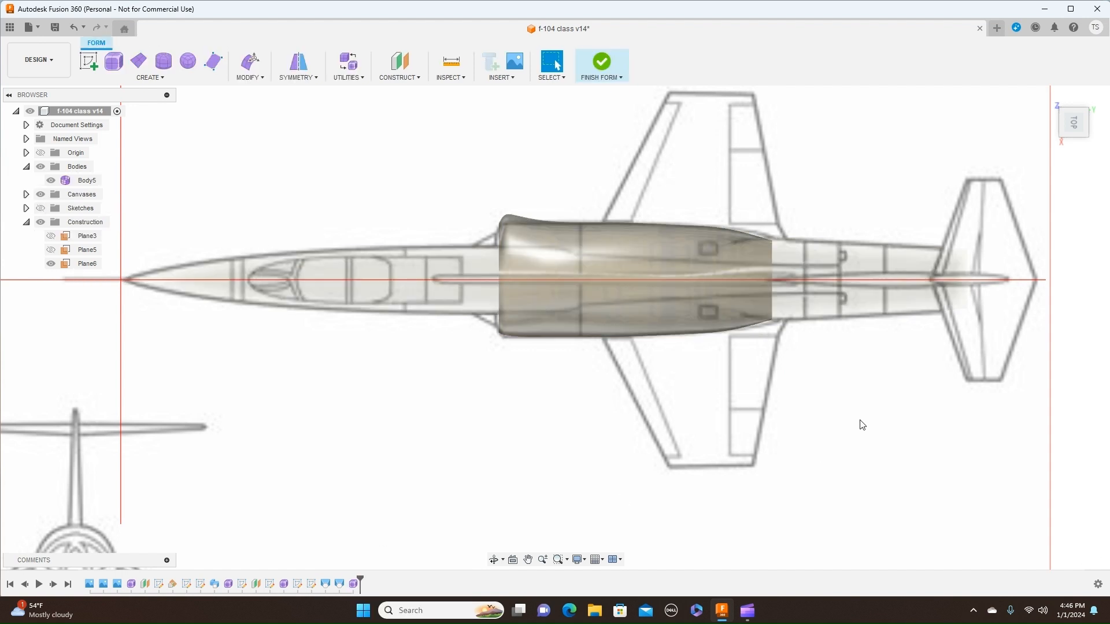
pyautogui.doubleClick(771, 265)
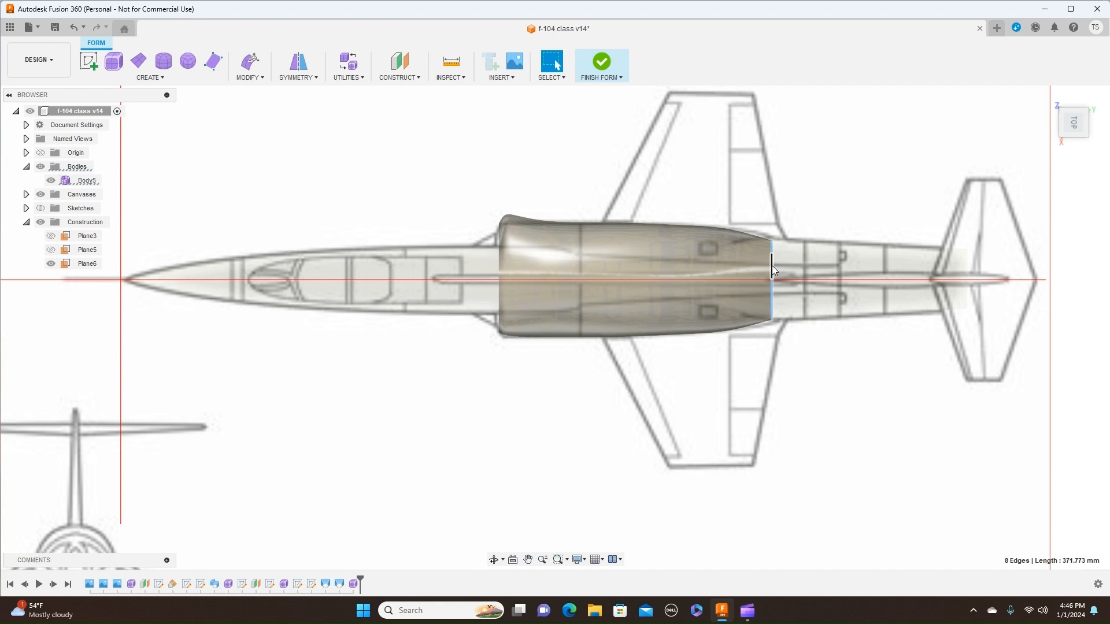
pyautogui.rightClick(772, 266)
pyautogui.click(807, 249)
pyautogui.scroll(2, 798, 254)
pyautogui.scroll(1, 798, 255)
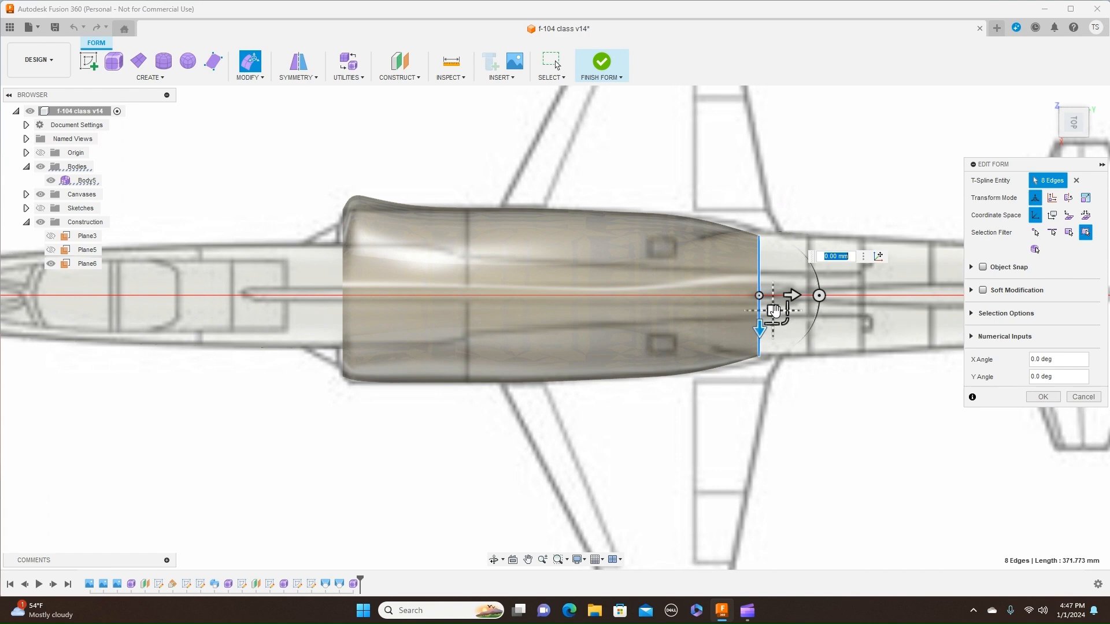
pyautogui.click(775, 311)
pyautogui.moveTo(775, 311); pyautogui.dragTo(799, 325)
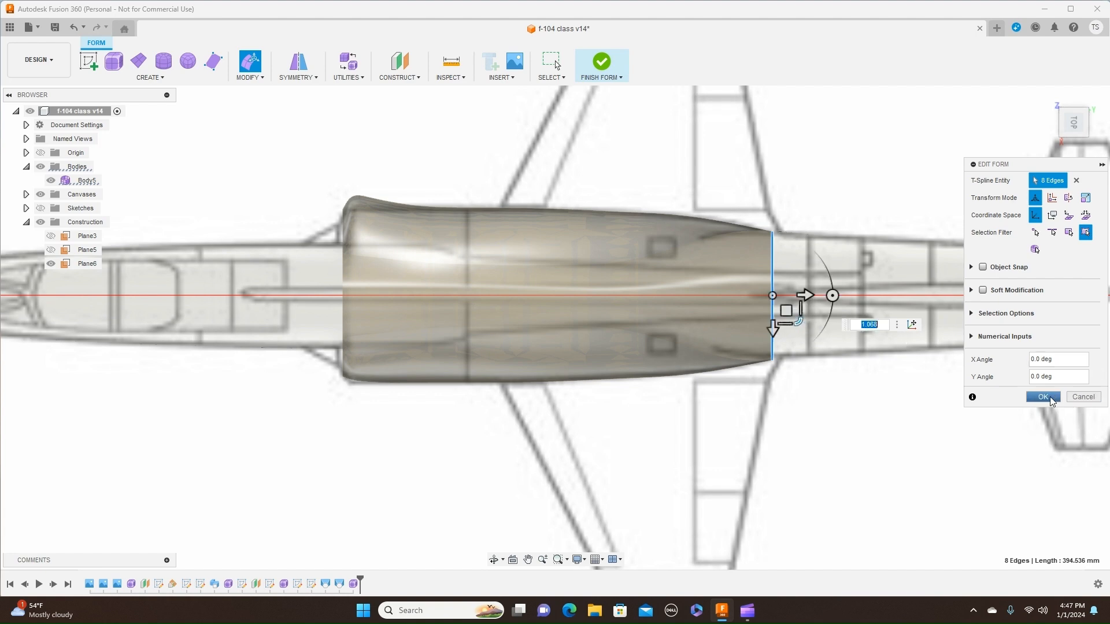
pyautogui.click(1043, 397)
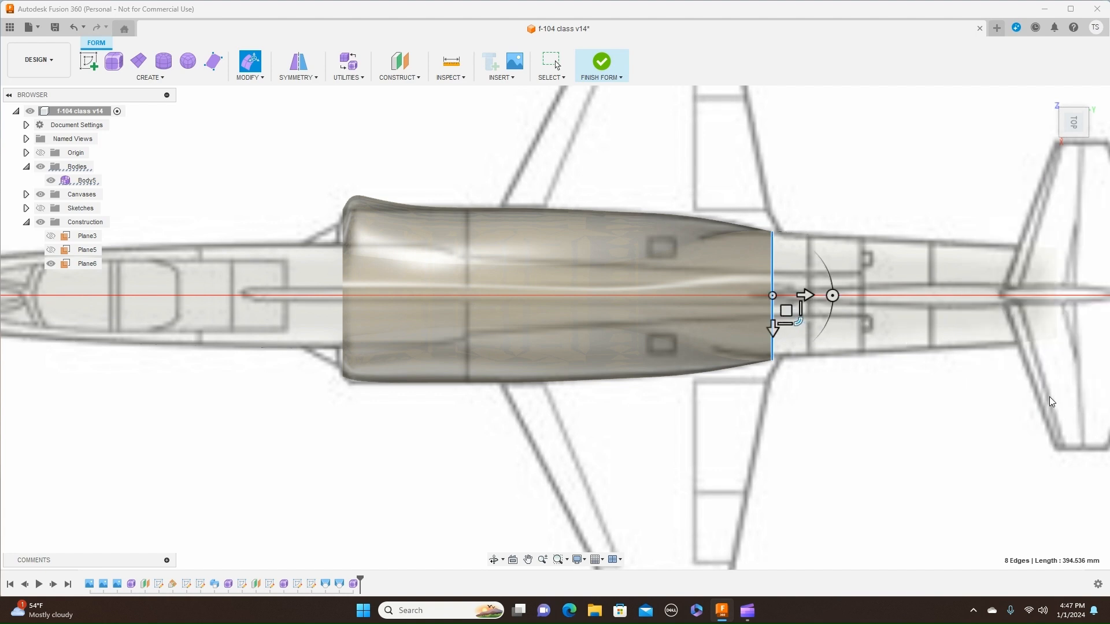
pyautogui.click(620, 84)
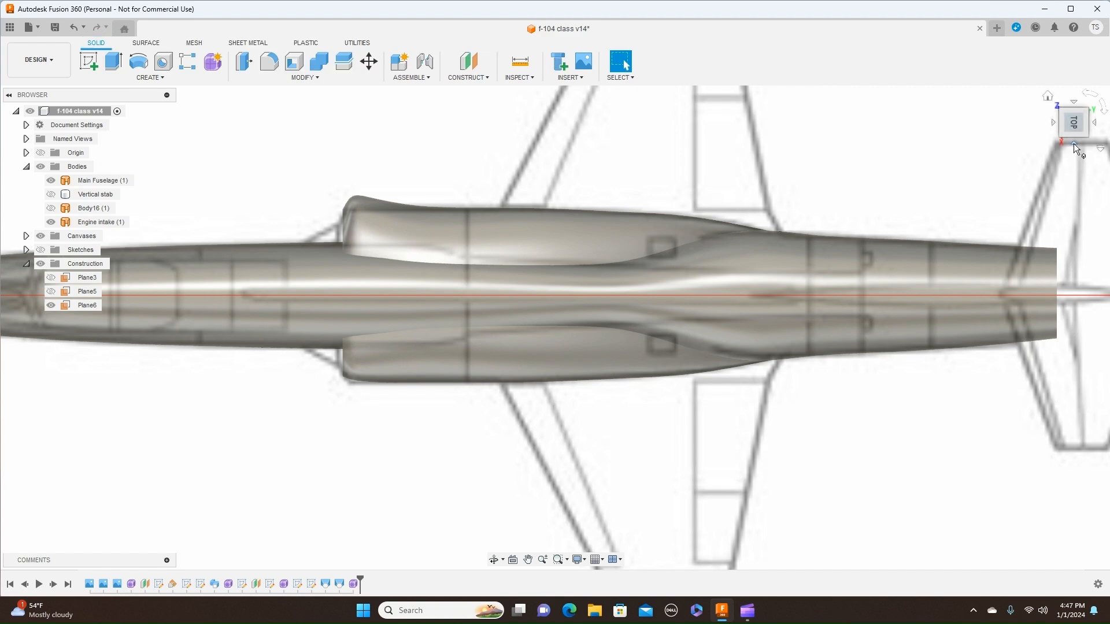
# Hide the reference canvases and inspect the intake's blend into the fuselage from the rear and the right side
pyautogui.click(1074, 144)
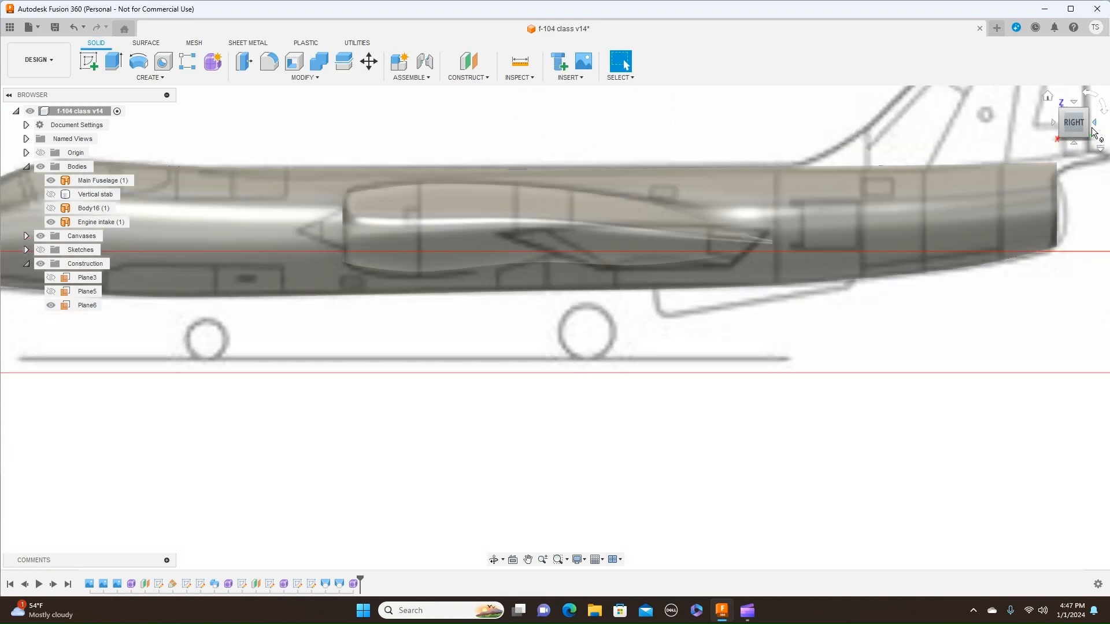
pyautogui.moveTo(1087, 128); pyautogui.dragTo(688, 163)
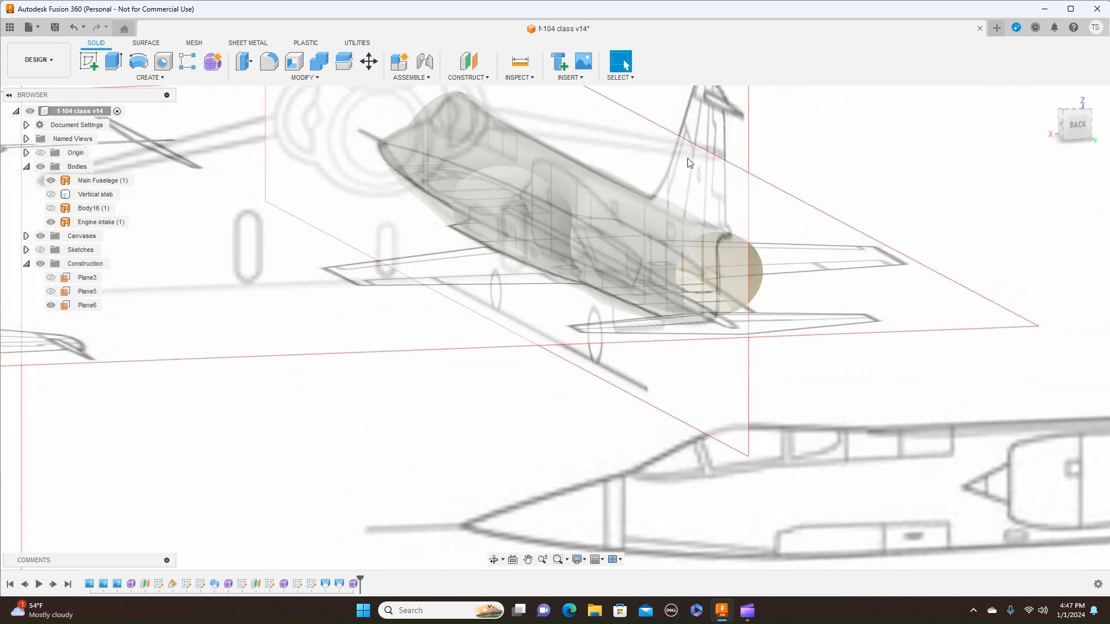
pyautogui.click(40, 236)
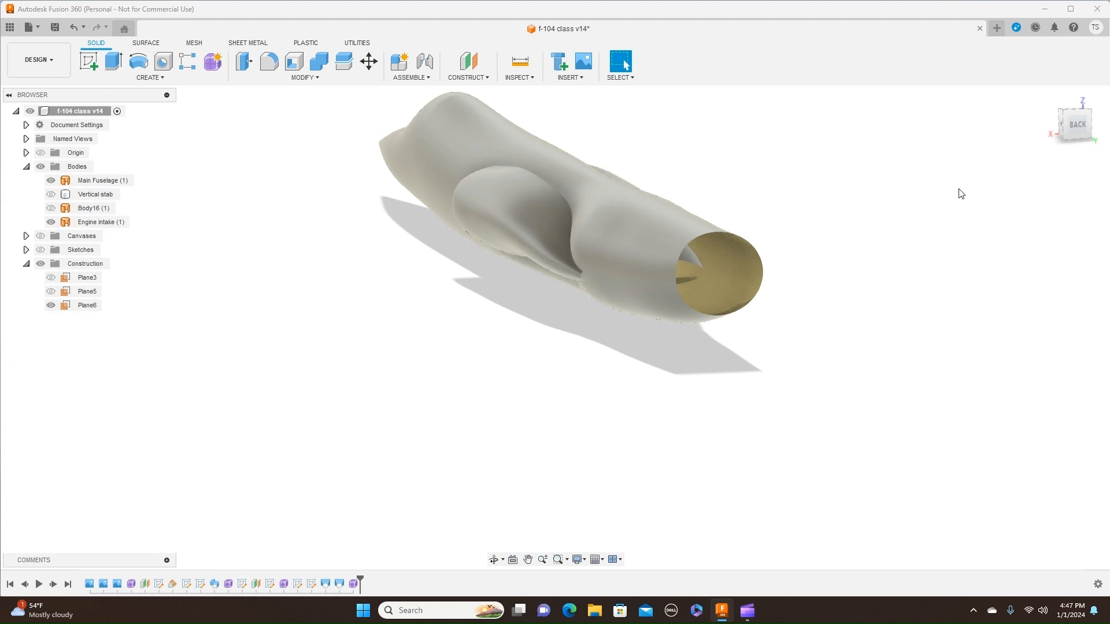
pyautogui.click(1062, 127)
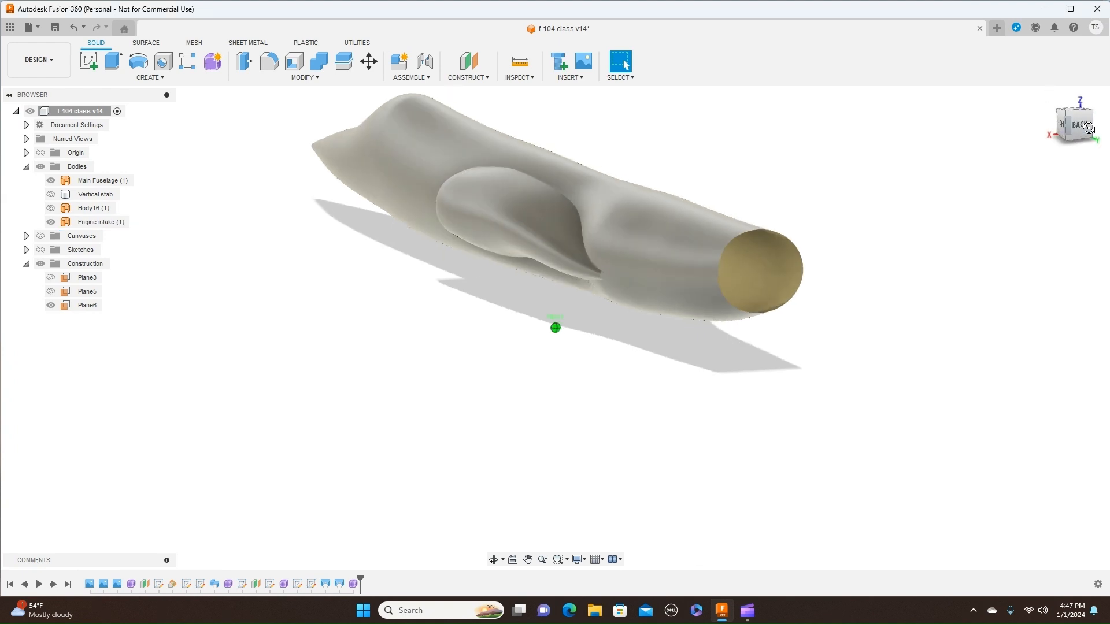
pyautogui.moveTo(463, 231)
pyautogui.keyDown('shift'); pyautogui.mouseDown(button='middle')
pyautogui.moveTo(642, 235)
pyautogui.moveTo(708, 214)
pyautogui.moveTo(729, 237)
pyautogui.moveTo(730, 272)
pyautogui.mouseUp(button='middle'); pyautogui.keyUp('shift')
pyautogui.moveTo(1107, 138); pyautogui.dragTo(1060, 138)
pyautogui.scroll(-2, 981, 364)
pyautogui.click(1074, 127)
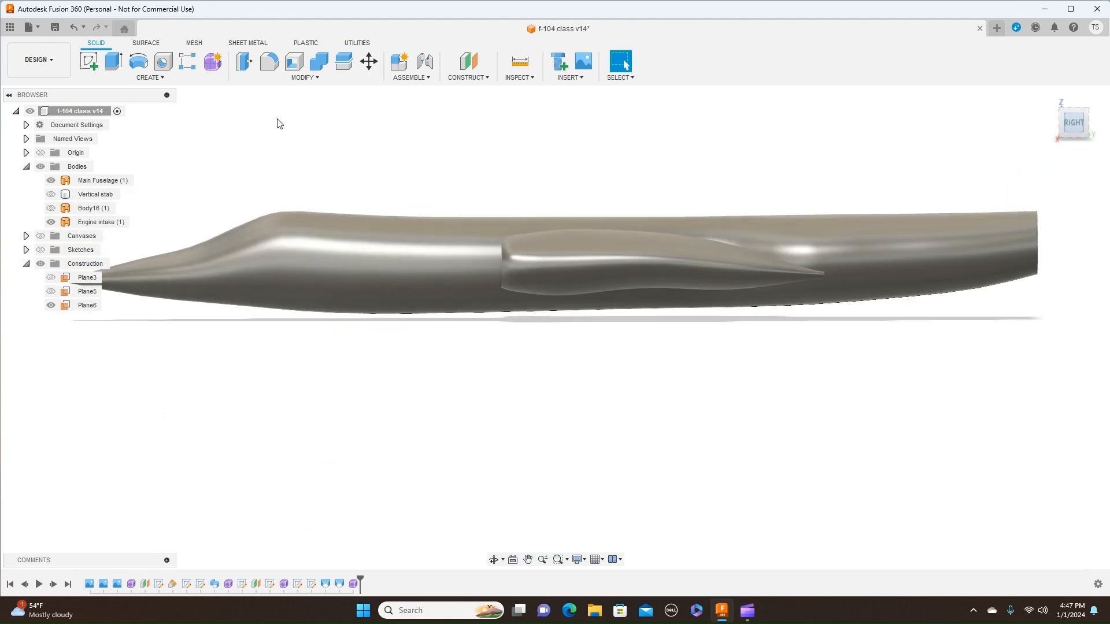
# Show the Vertical stab body and review it together with the fuselage from the right side
pyautogui.click(87, 195)
pyautogui.click(50, 196)
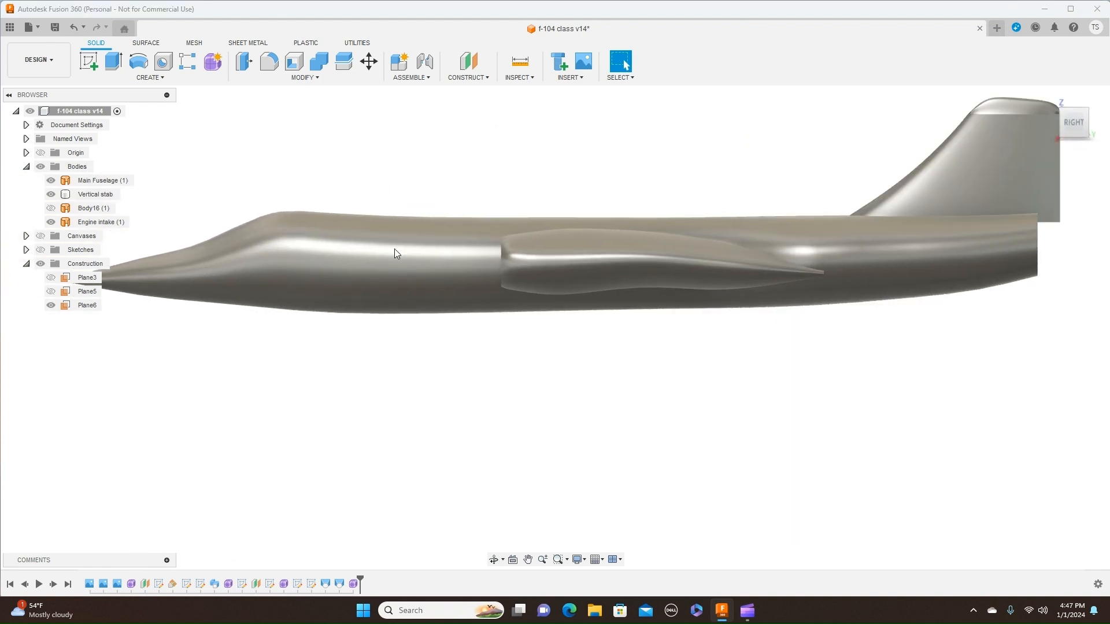
pyautogui.scroll(-2, 739, 429)
pyautogui.moveTo(815, 443); pyautogui.dragTo(758, 442, button='middle')
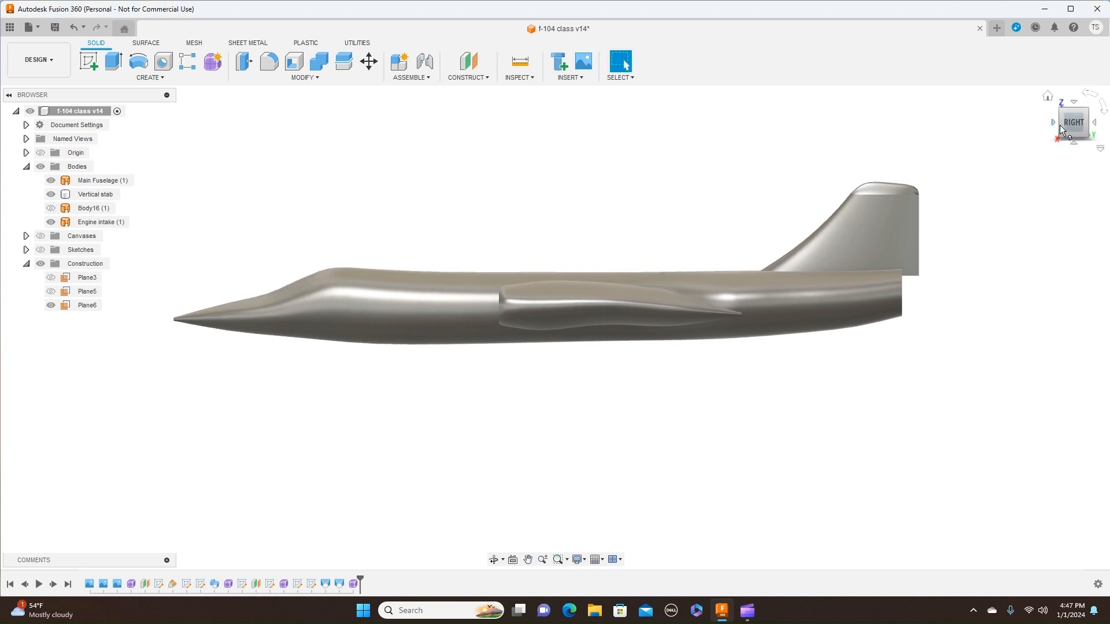
pyautogui.moveTo(1069, 122)
pyautogui.mouseDown()
pyautogui.moveTo(1109, 129)
pyautogui.moveTo(1041, 128)
pyautogui.moveTo(1080, 132)
pyautogui.mouseUp()
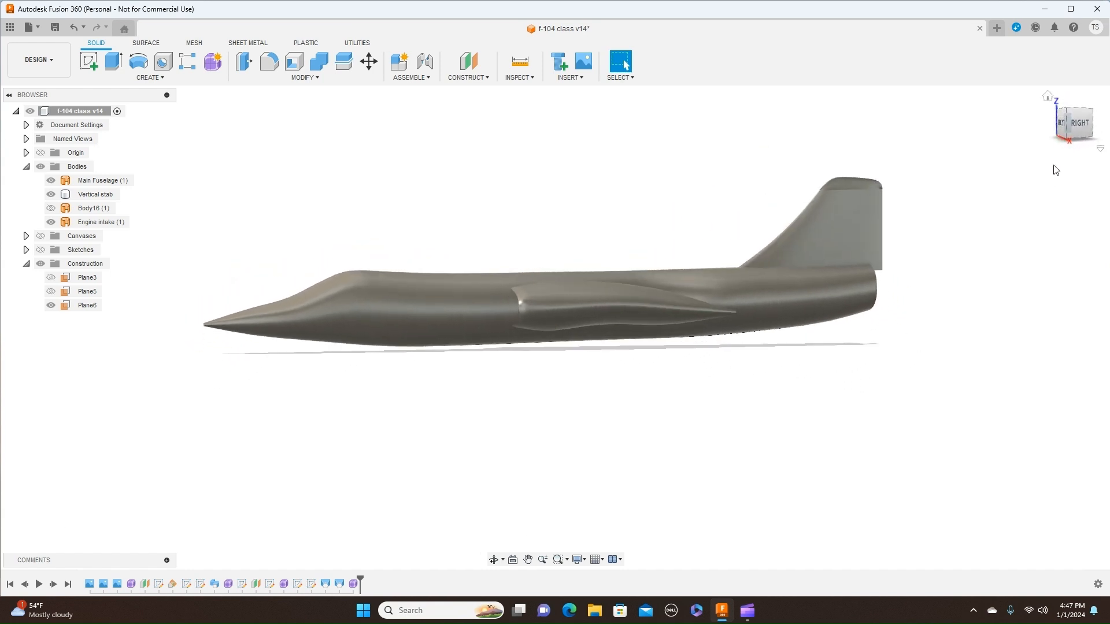
pyautogui.click(1080, 132)
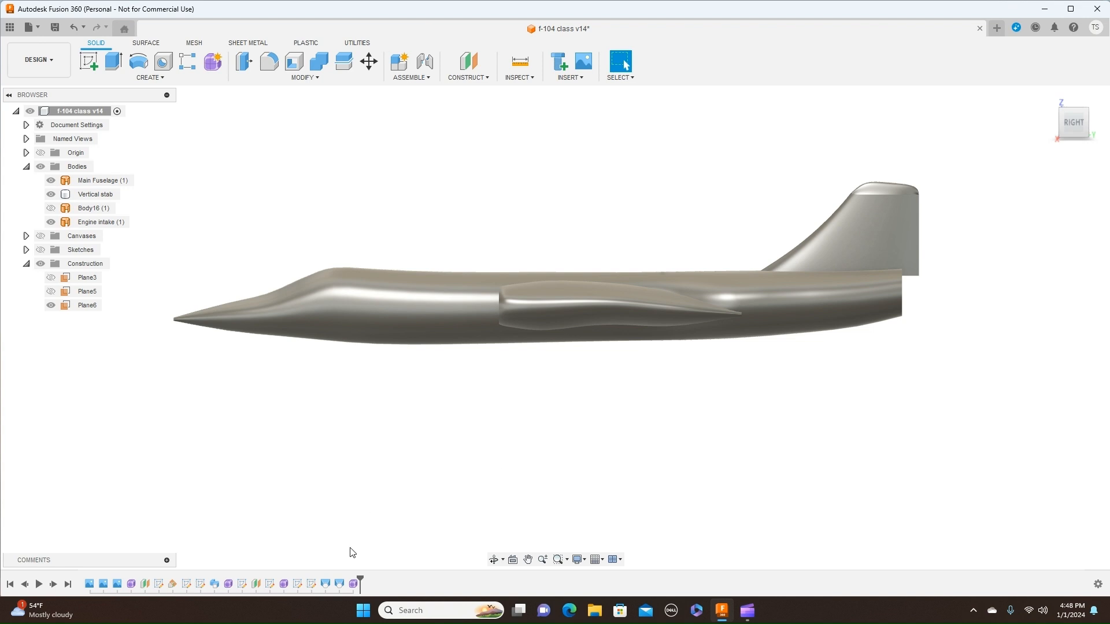
# Open the sketch at the base of the tail fin's tip, examine it from the right side, and finish the sketch without edits
pyautogui.click(297, 584)
pyautogui.rightClick(296, 586)
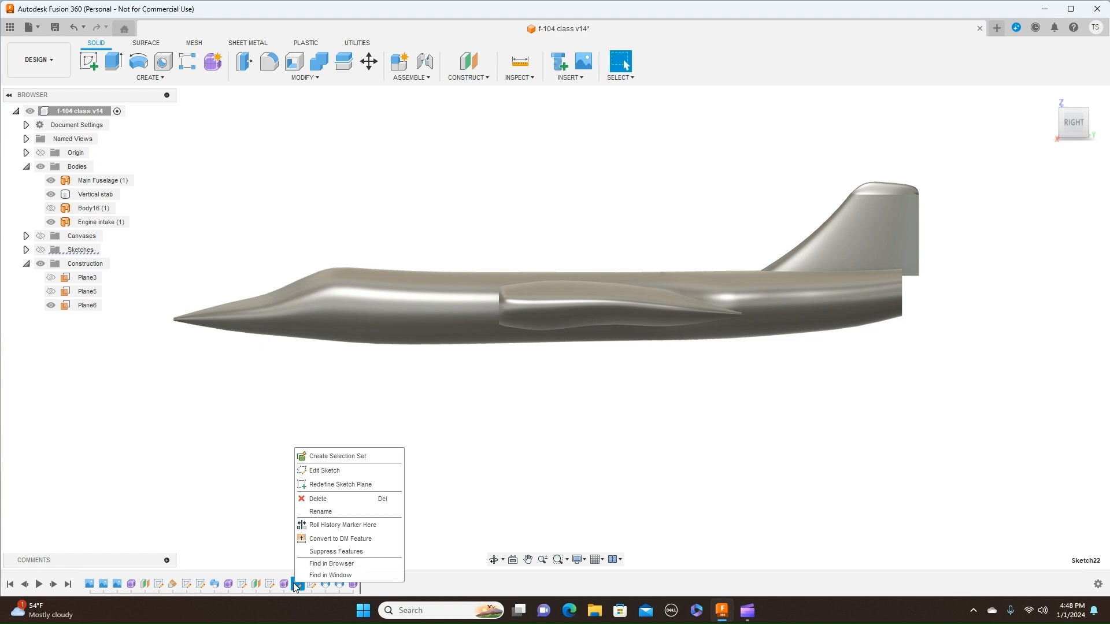
pyautogui.click(322, 471)
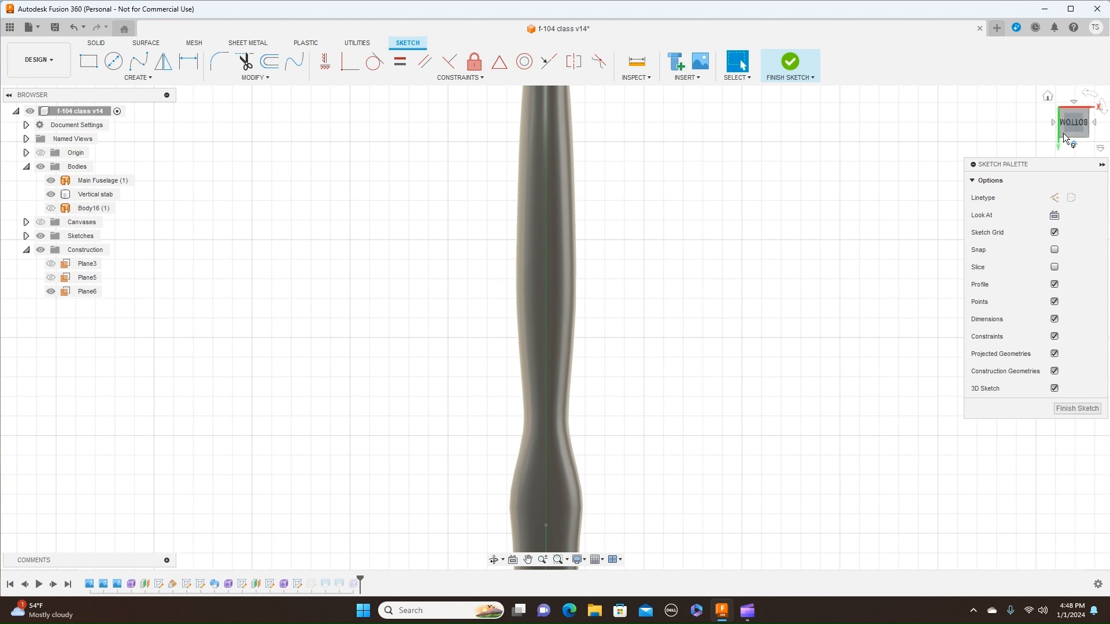
pyautogui.click(1073, 147)
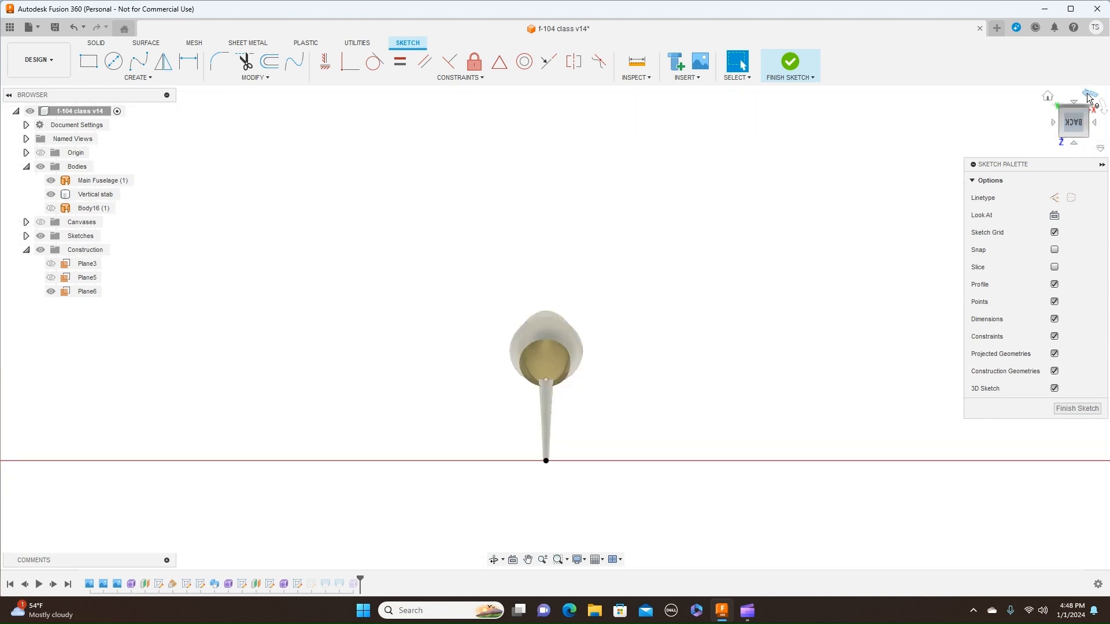
pyautogui.click(1088, 103)
pyautogui.click(1088, 100)
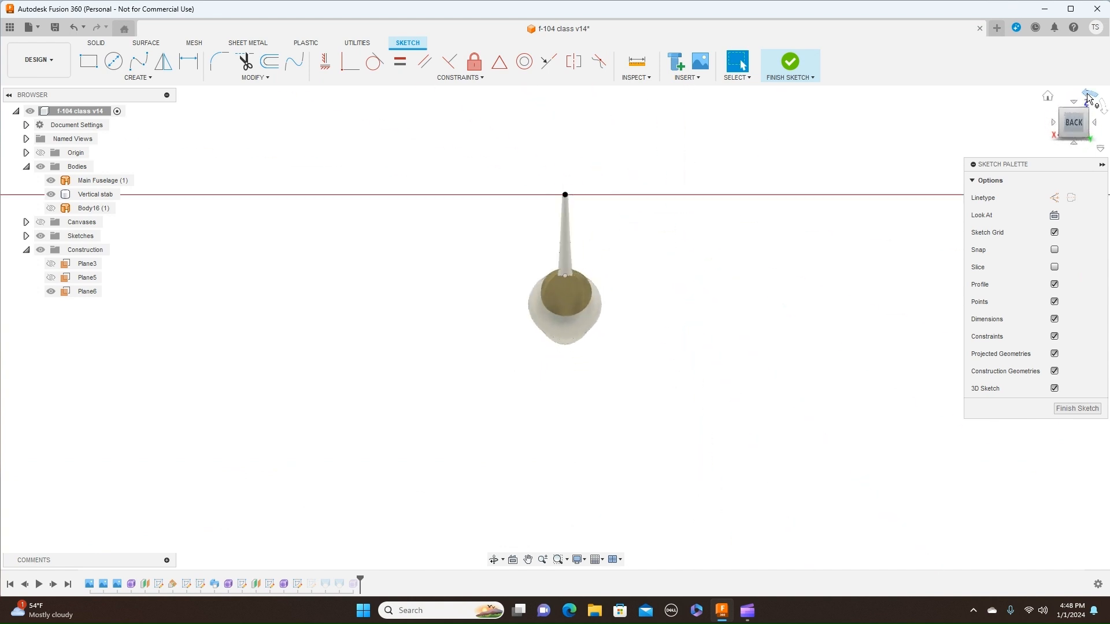
pyautogui.click(1052, 123)
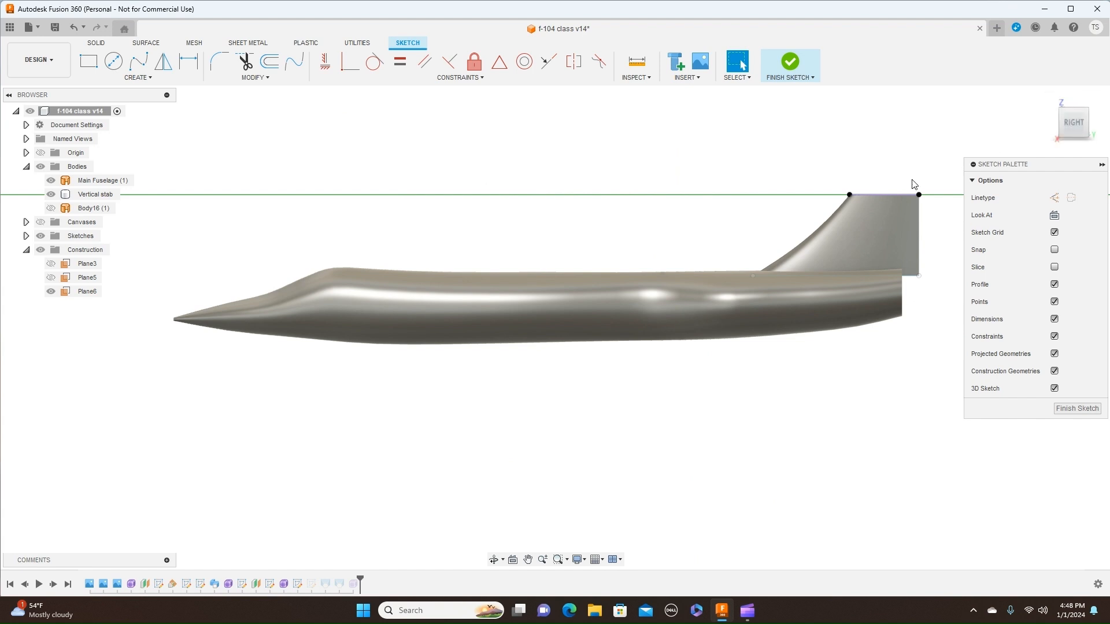
pyautogui.scroll(-3, 900, 186)
pyautogui.moveTo(933, 137); pyautogui.dragTo(795, 168, button='middle')
pyautogui.scroll(3, 796, 168)
pyautogui.scroll(-2, 795, 168)
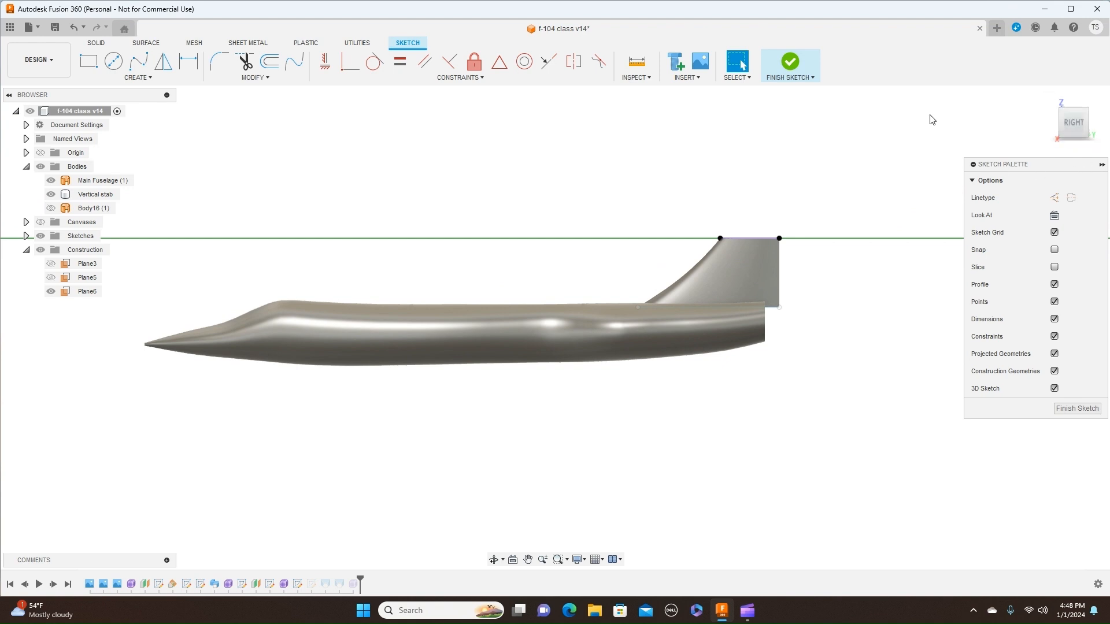
pyautogui.click(813, 79)
pyautogui.click(815, 93)
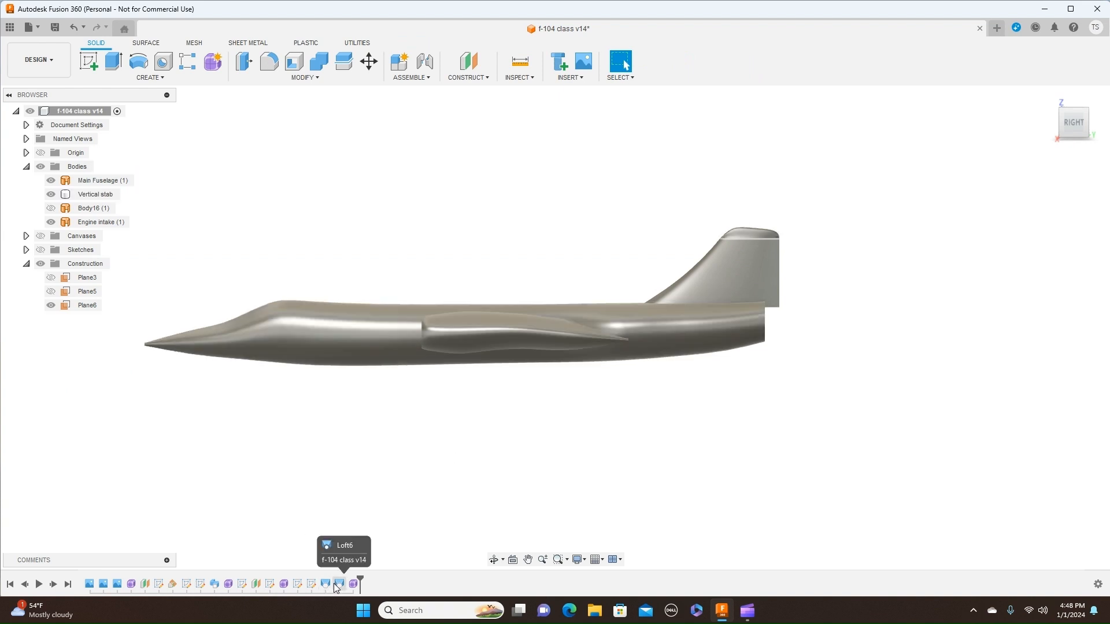
# Change the operation of the fin's tip cap loft to New Body and check the split by hiding and reshowing the Vertical stab body
pyautogui.click(325, 586)
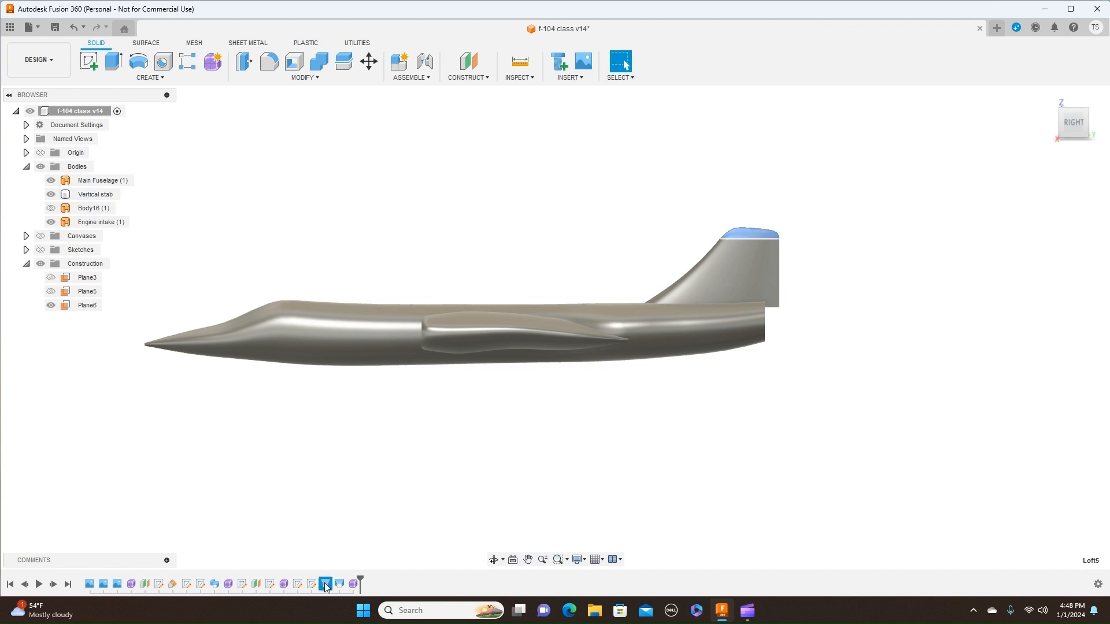
pyautogui.rightClick(325, 586)
pyautogui.click(356, 527)
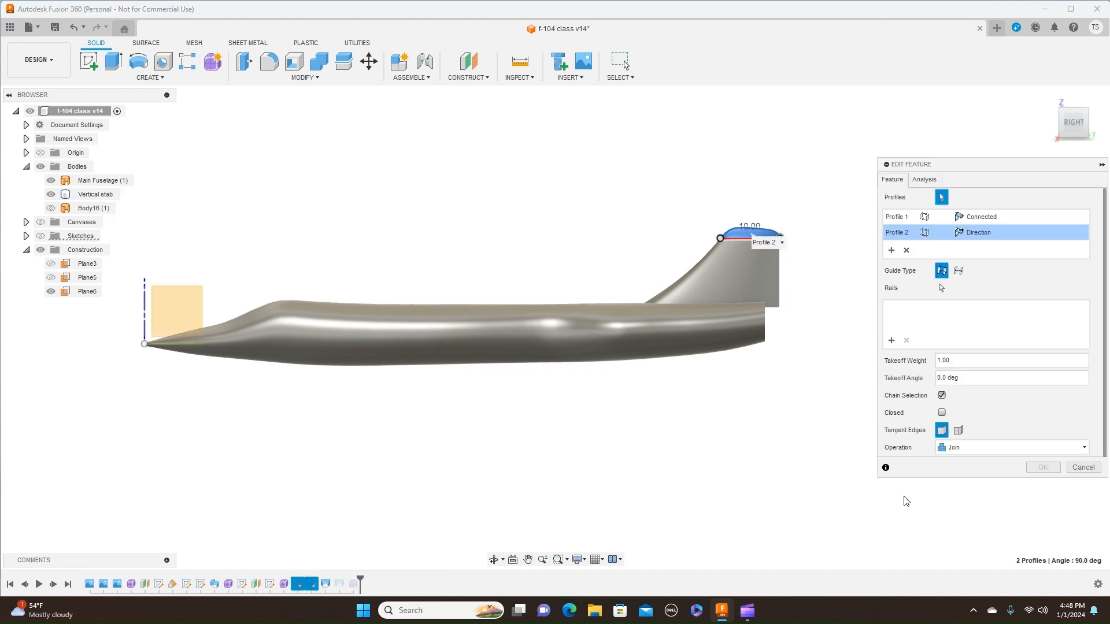
pyautogui.click(1085, 449)
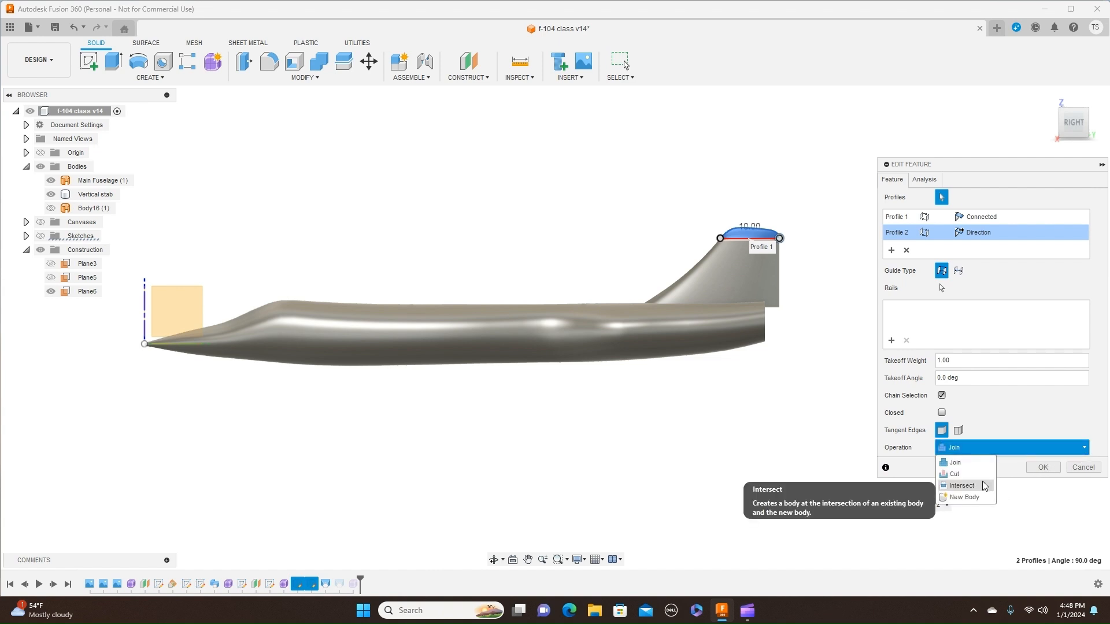
pyautogui.click(982, 499)
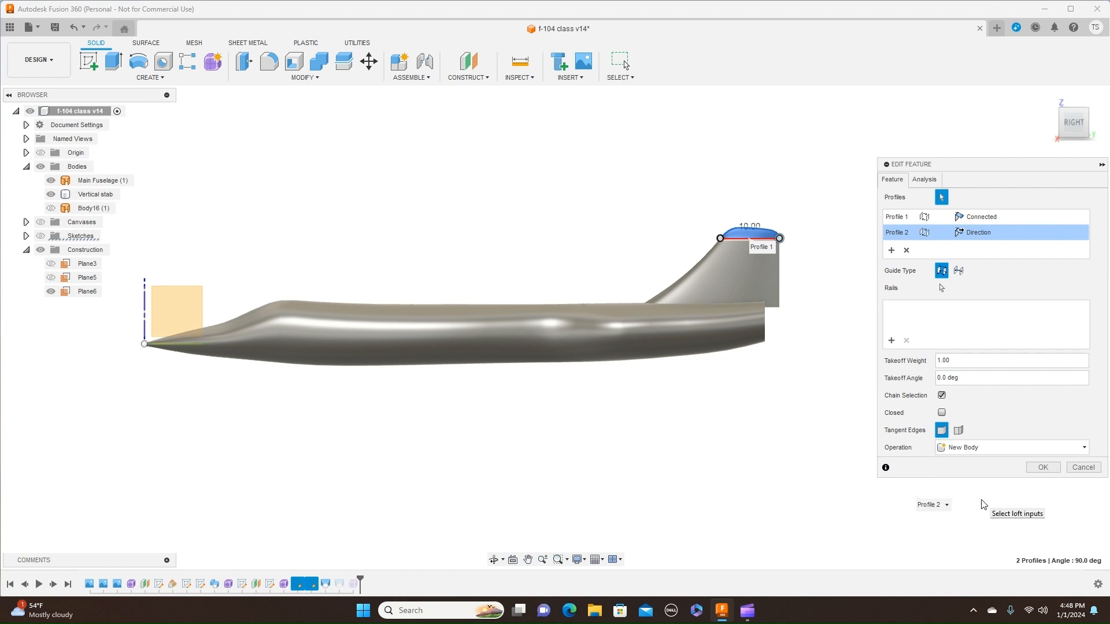
pyautogui.press('Return')
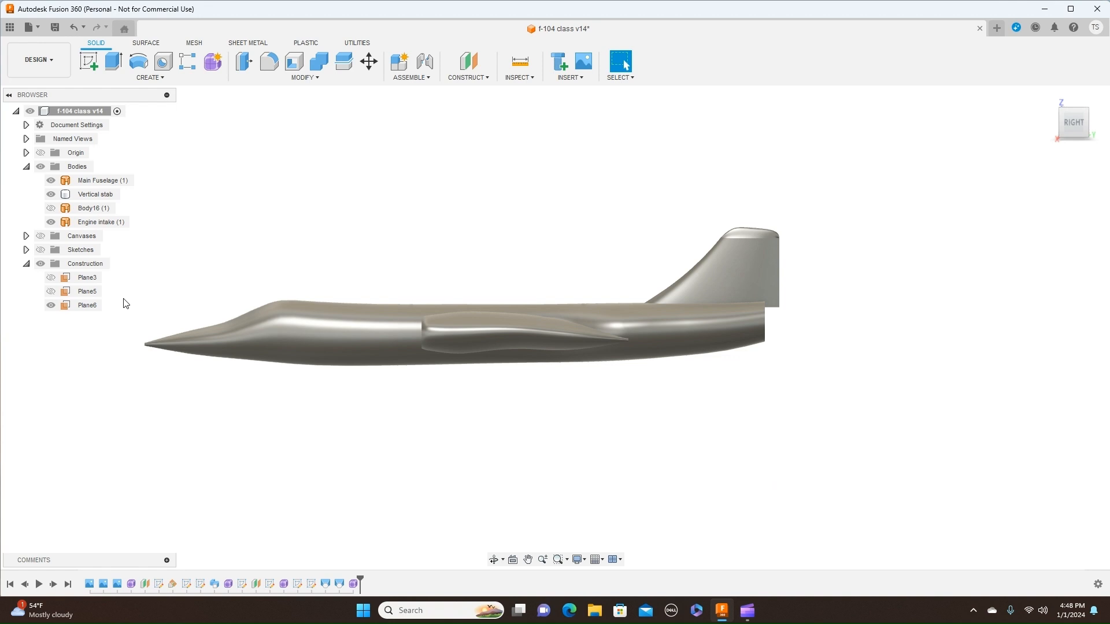
pyautogui.click(55, 195)
pyautogui.click(51, 195)
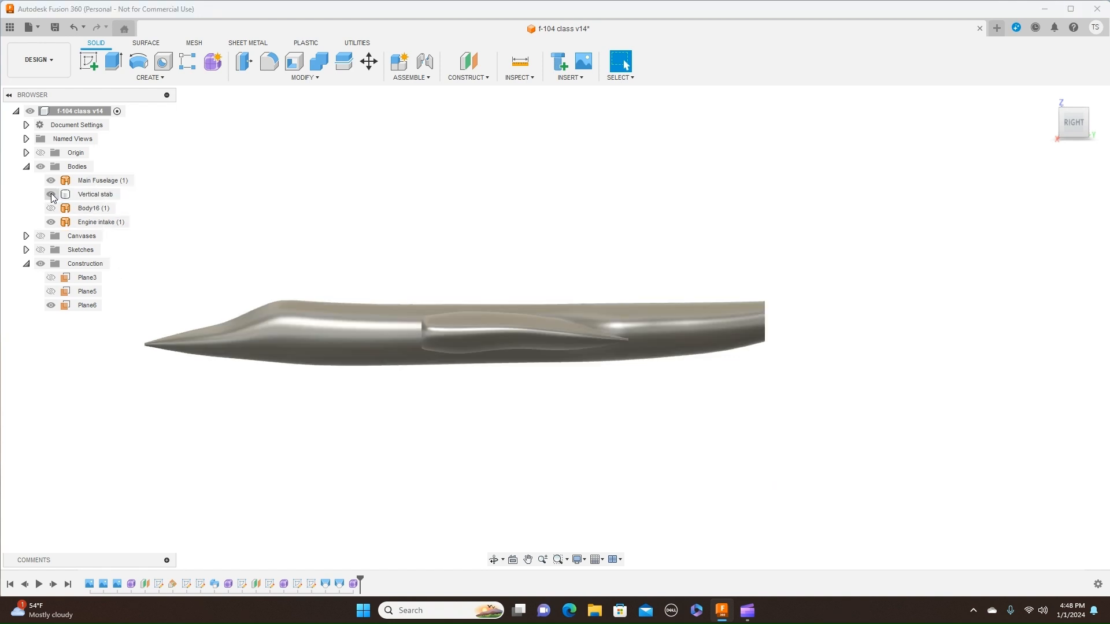
pyautogui.click(51, 195)
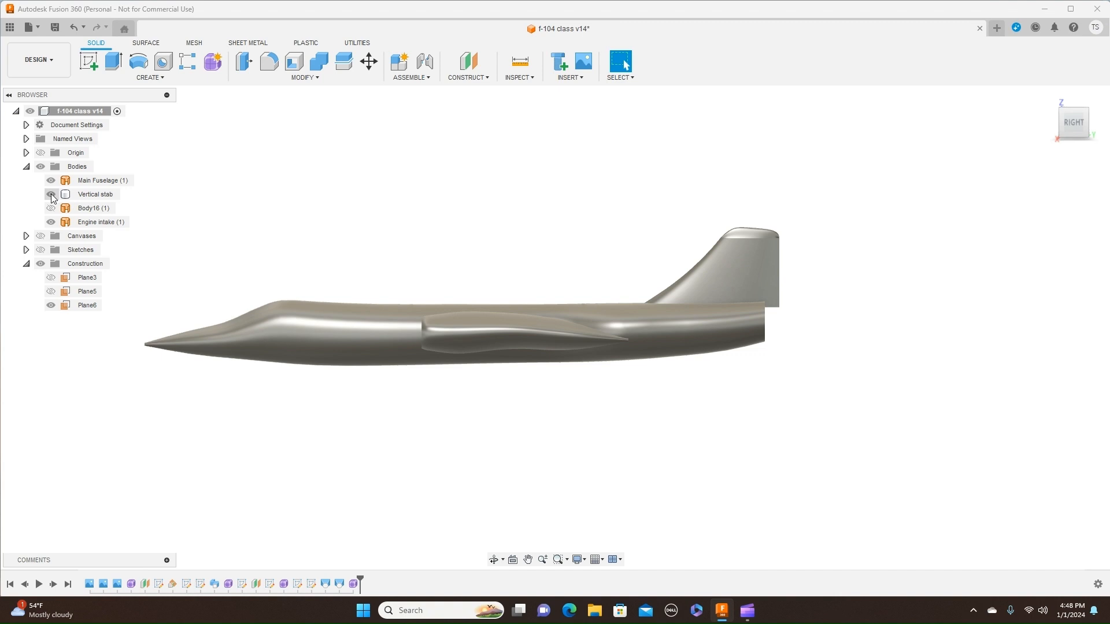
# Set the operation of the loft connecting the tip cap to the vertical stabilizer to New Body
pyautogui.click(339, 584)
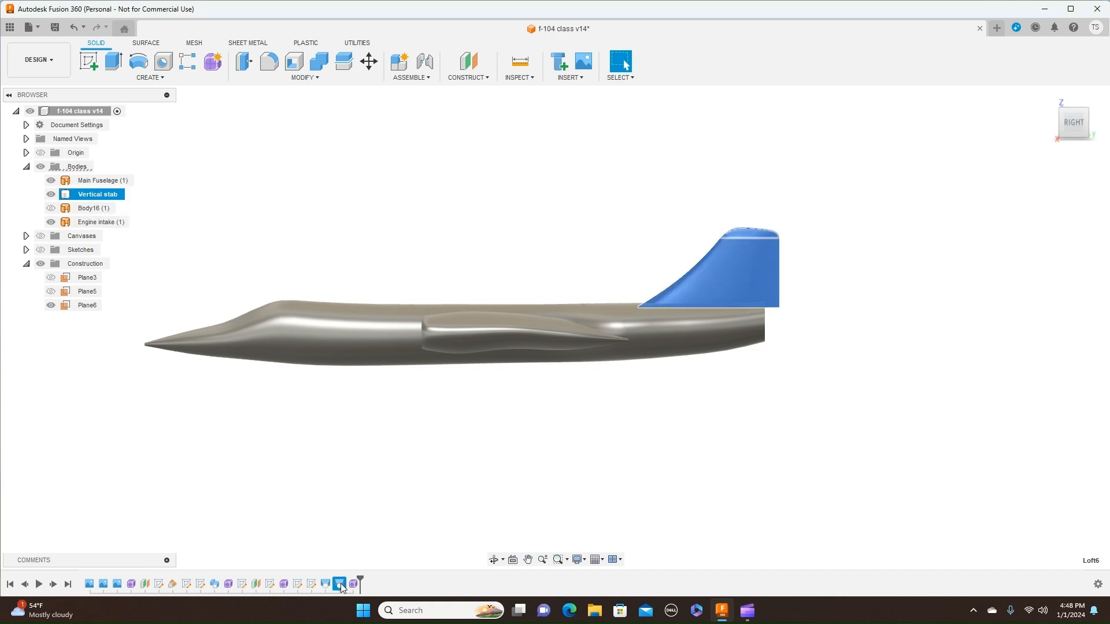
pyautogui.rightClick(340, 584)
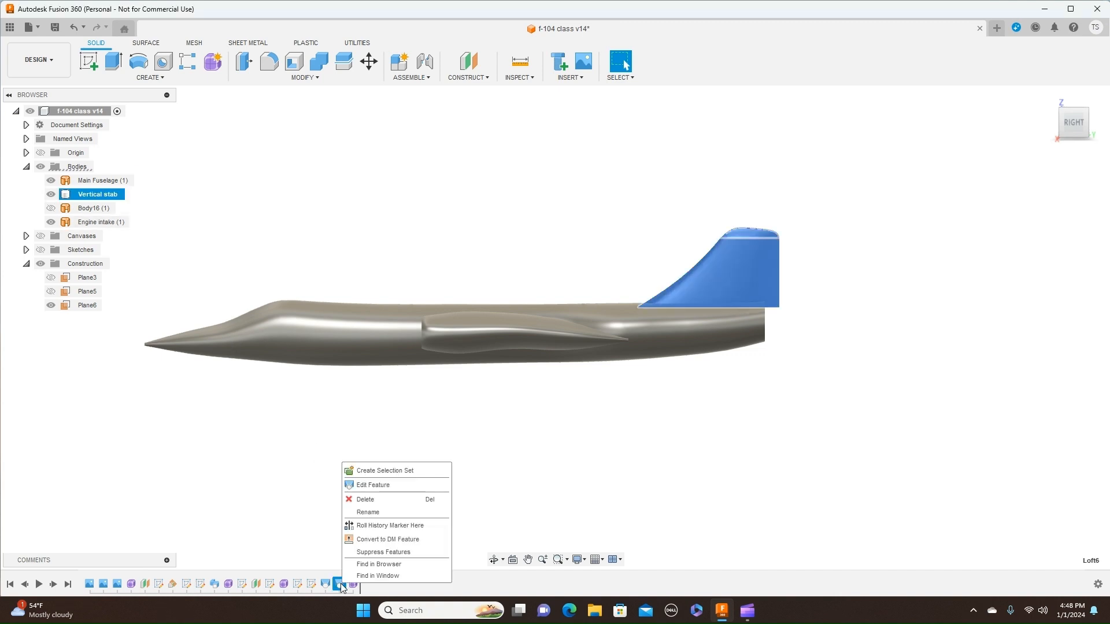
pyautogui.click(376, 486)
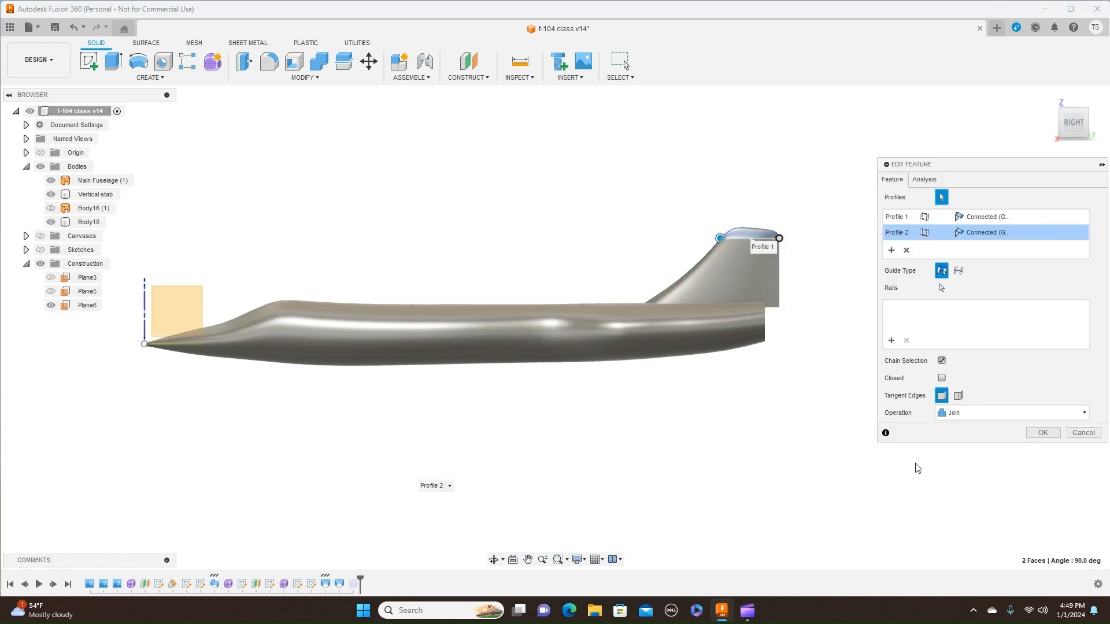
pyautogui.click(1069, 413)
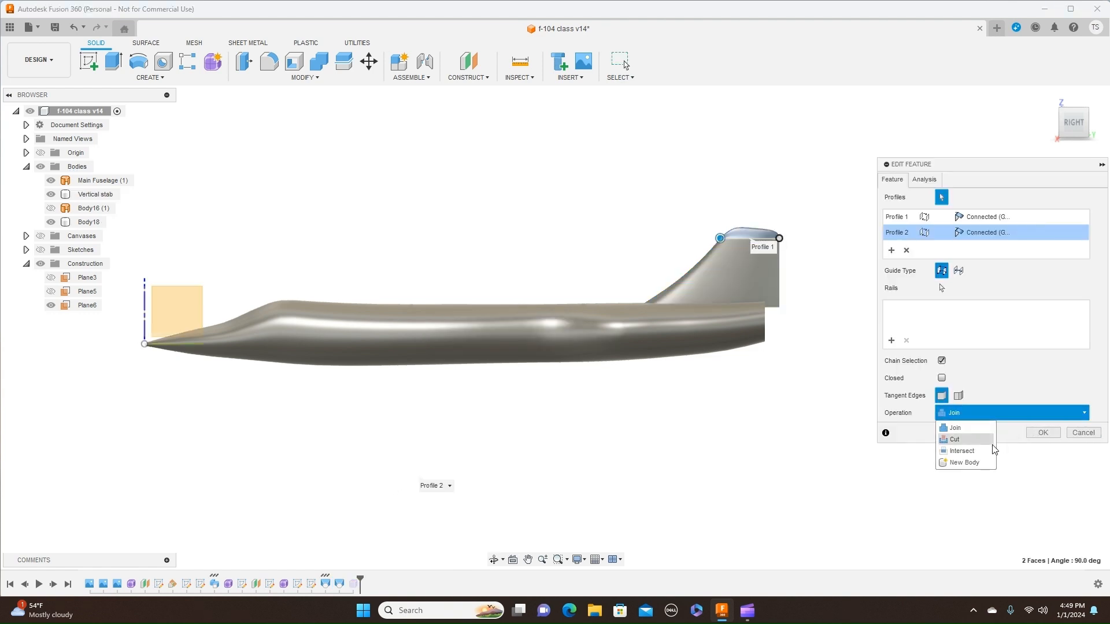
pyautogui.click(980, 463)
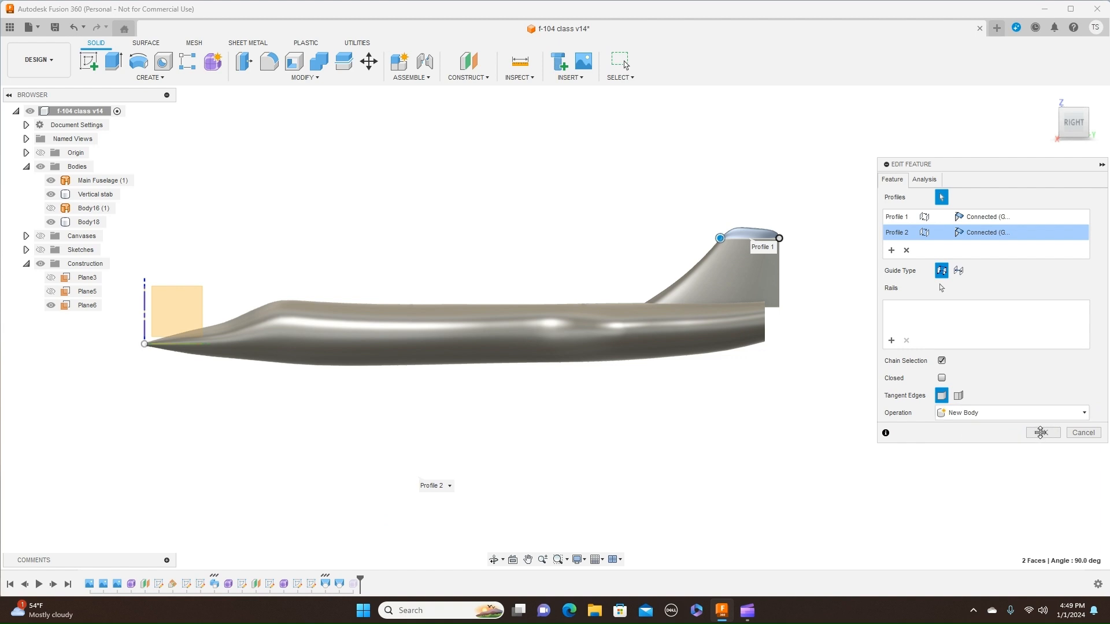
pyautogui.click(1039, 432)
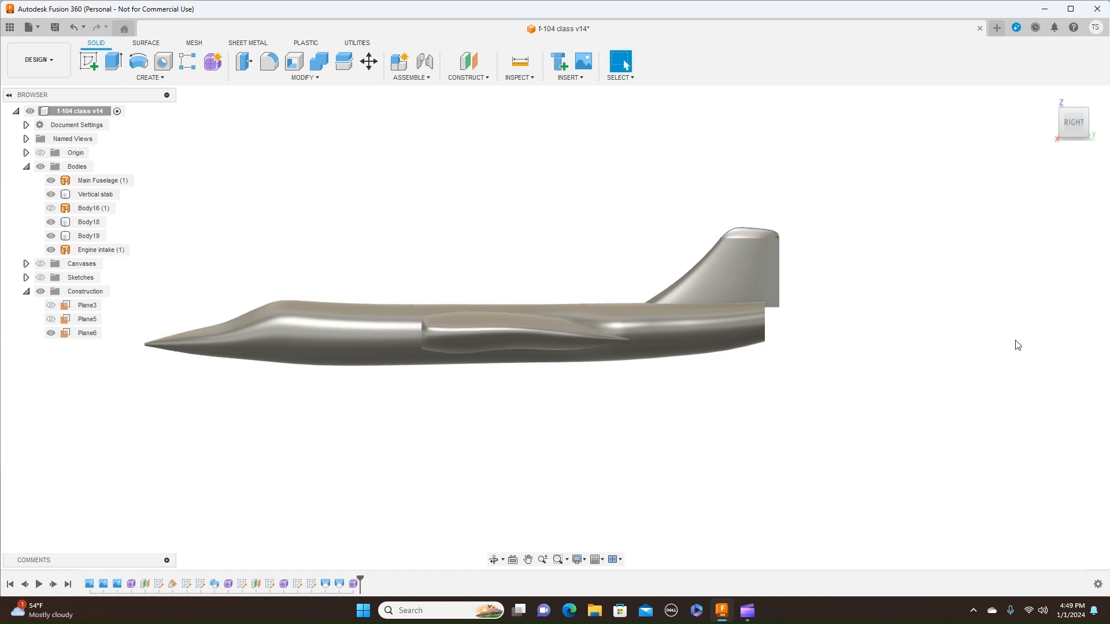
# Hide Body18 and Body19, the cap bodies above the vertical stab
pyautogui.click(752, 239)
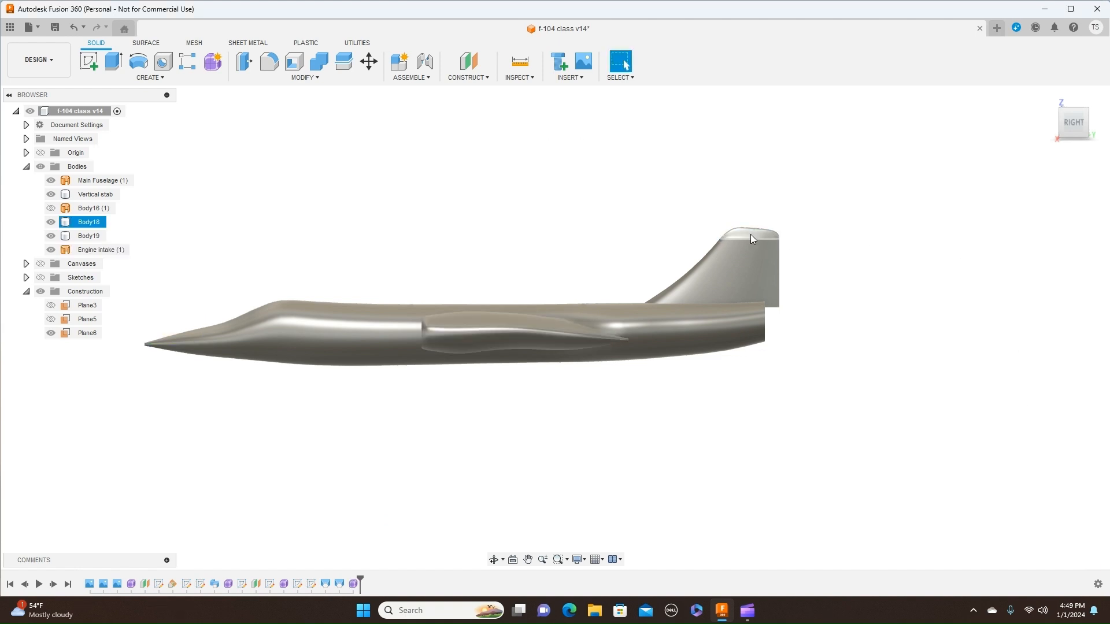
pyautogui.click(52, 223)
pyautogui.click(51, 236)
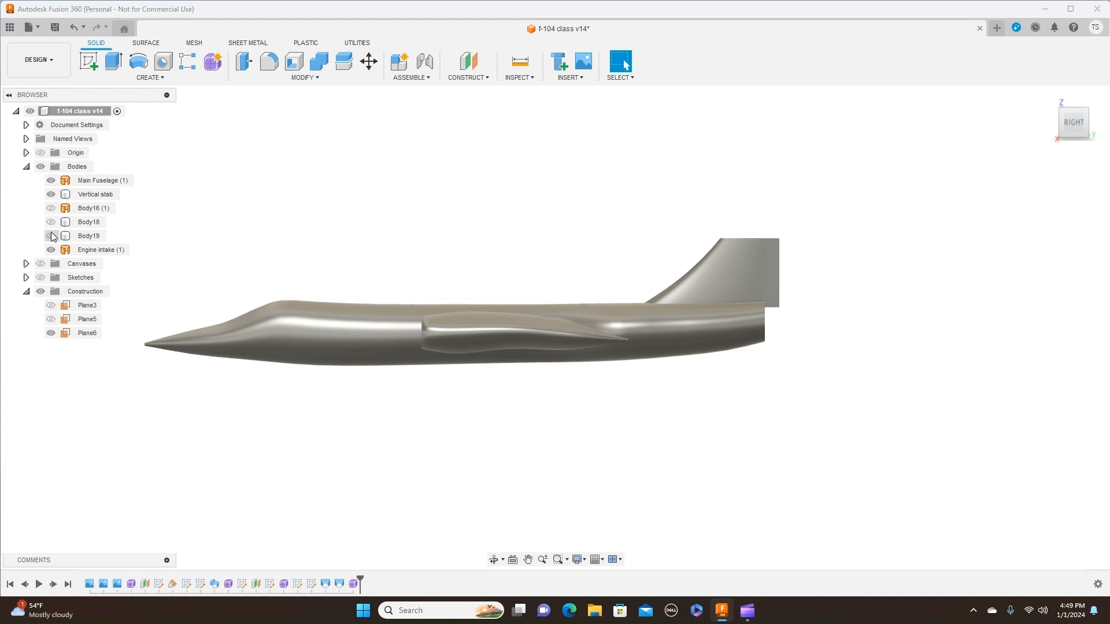
# Show the reference canvases behind the aircraft model in the right side view
pyautogui.moveTo(1069, 111)
pyautogui.moveTo(1073, 113); pyautogui.dragTo(1079, 123)
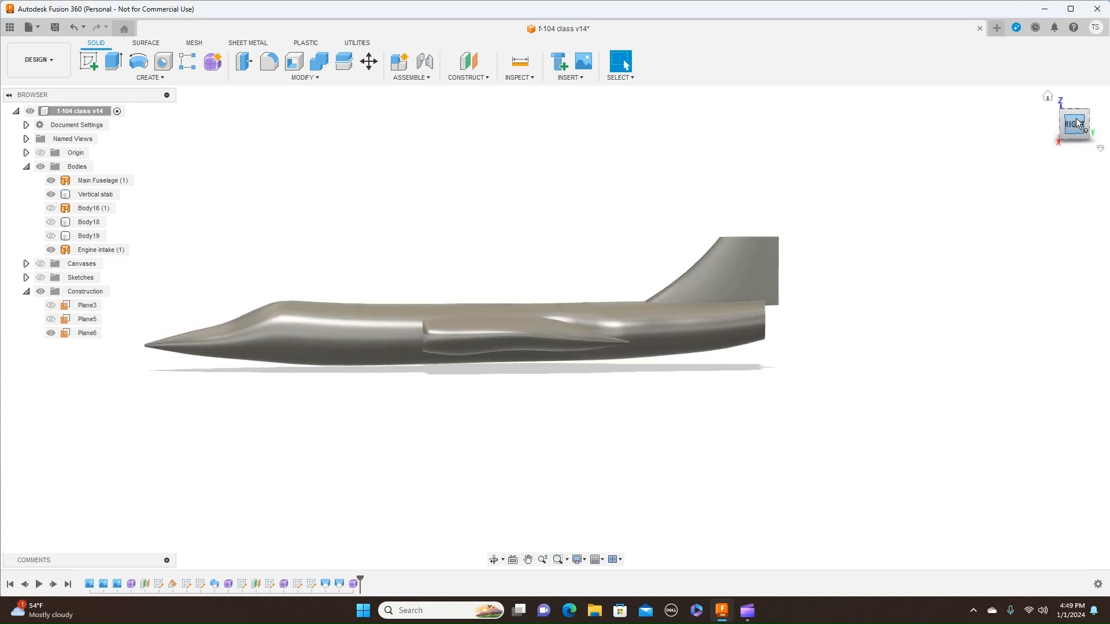
pyautogui.click(1076, 119)
pyautogui.scroll(2, 860, 210)
pyautogui.scroll(-3, 860, 209)
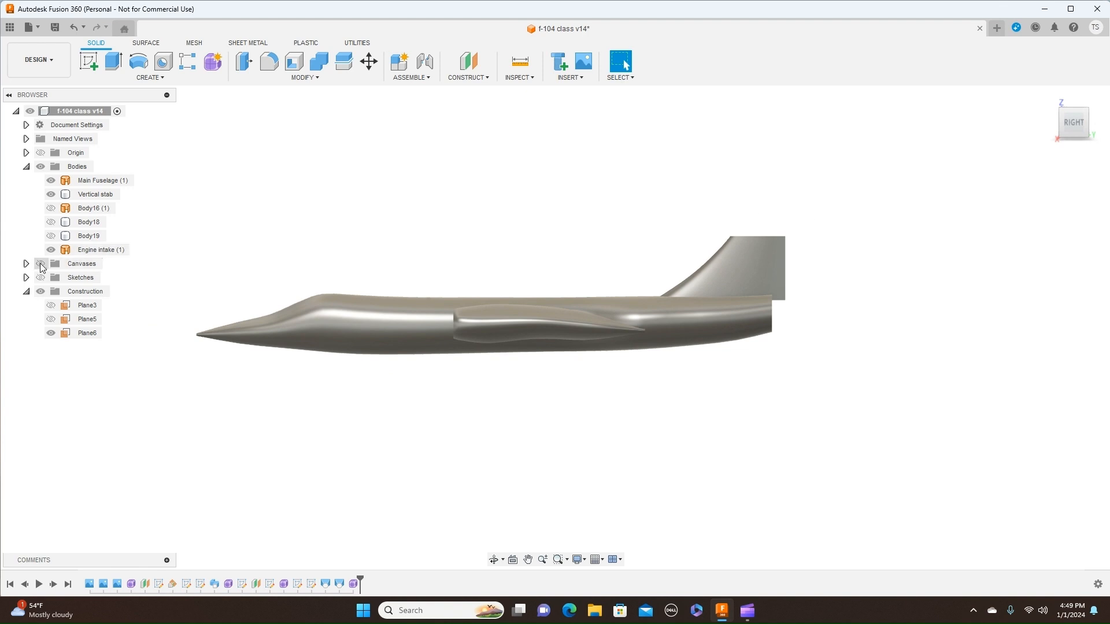
pyautogui.click(40, 264)
pyautogui.moveTo(527, 188); pyautogui.dragTo(470, 193, button='middle')
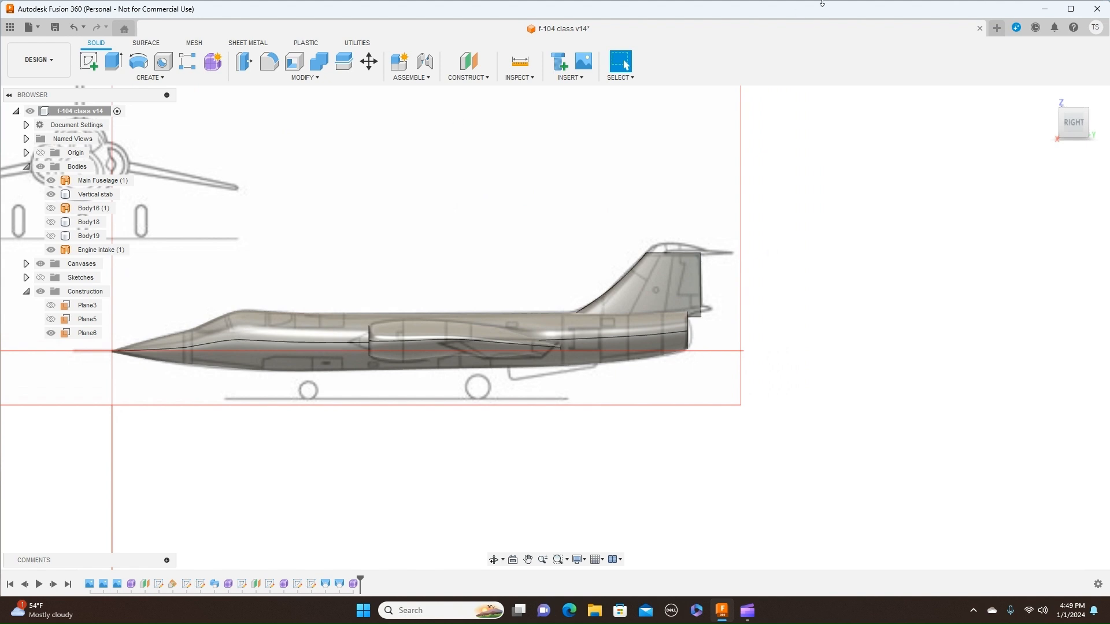
pyautogui.scroll(-2, 751, 236)
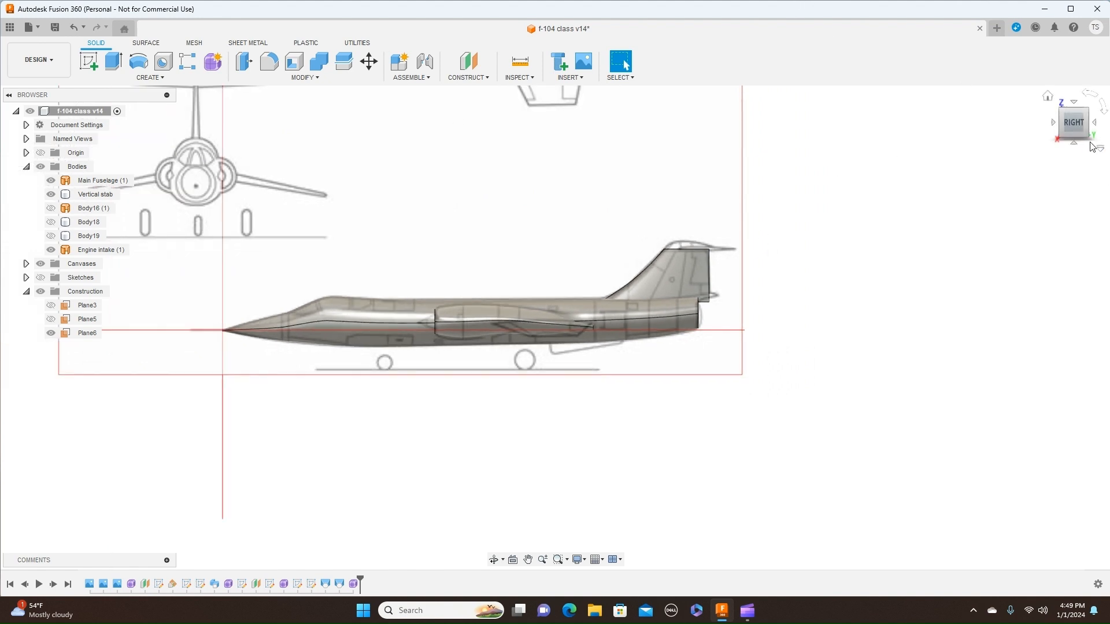
# Start a new sketch on the flat top face of the vertical stab
pyautogui.click(1078, 115)
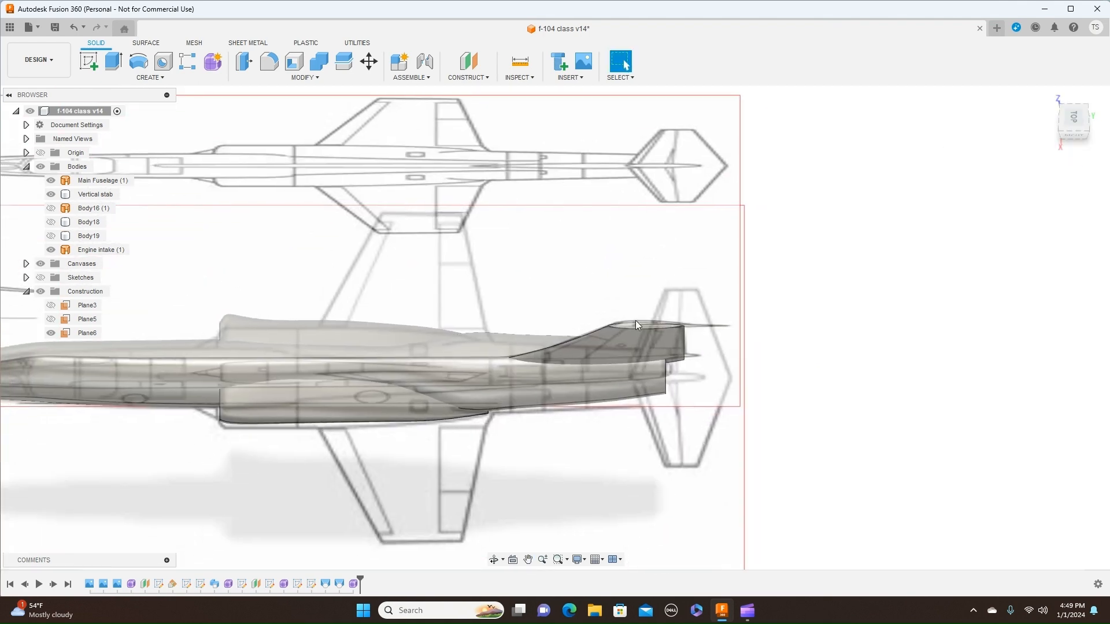
pyautogui.scroll(2, 856, 324)
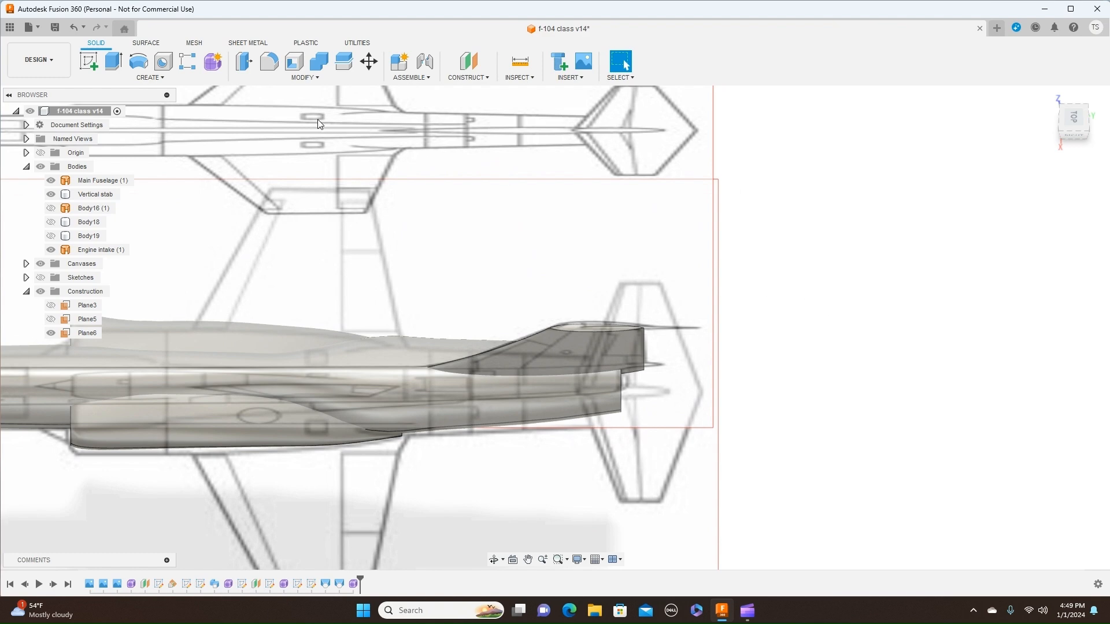
pyautogui.click(88, 60)
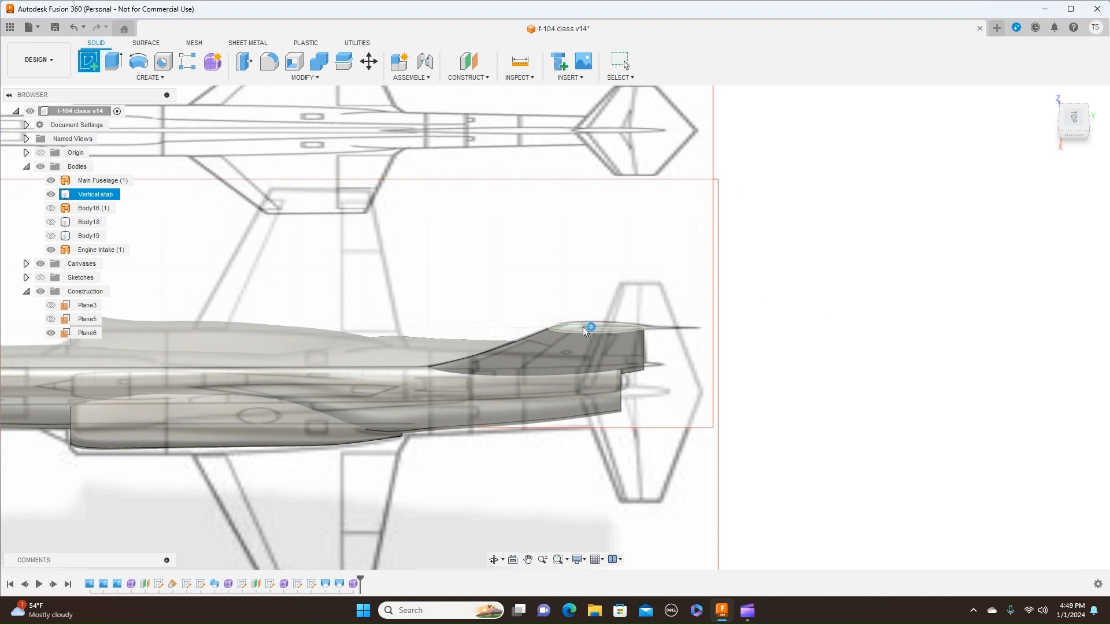
pyautogui.click(586, 328)
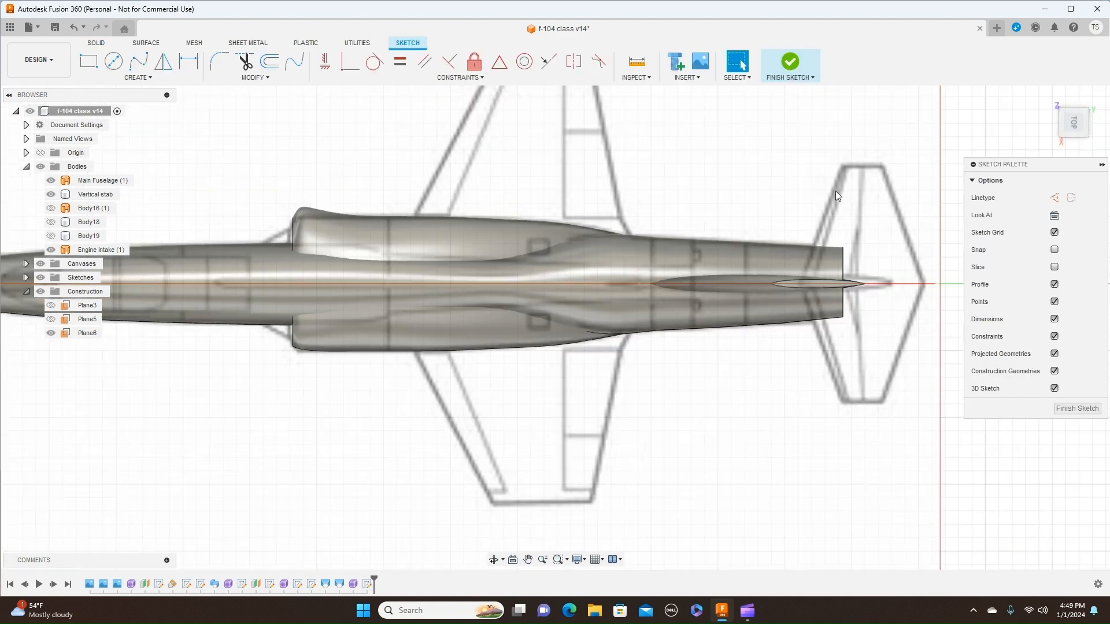
# Project the vertical stab's top face outline into the sketch with the projection link kept on
pyautogui.moveTo(867, 149); pyautogui.dragTo(625, 130, button='middle')
pyautogui.scroll(3, 622, 133)
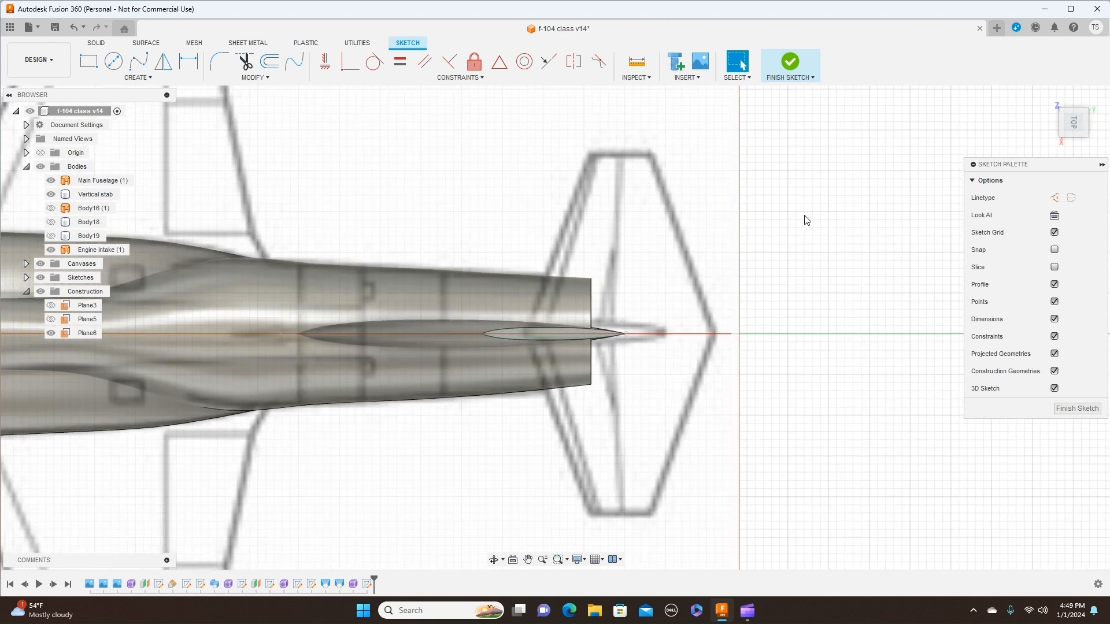
pyautogui.press('p')
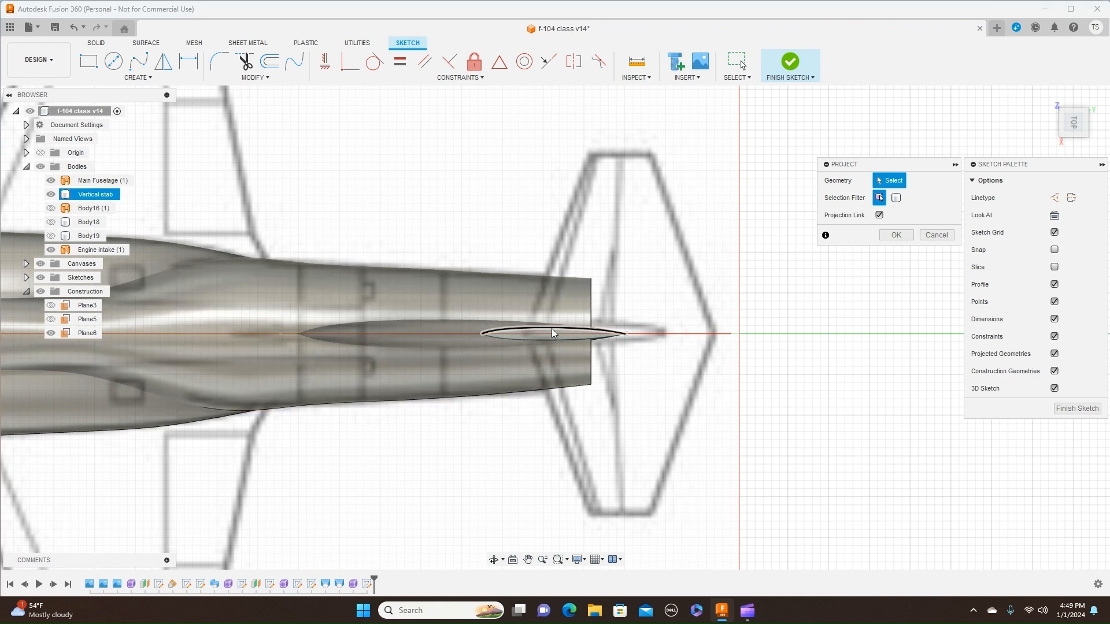
pyautogui.click(552, 333)
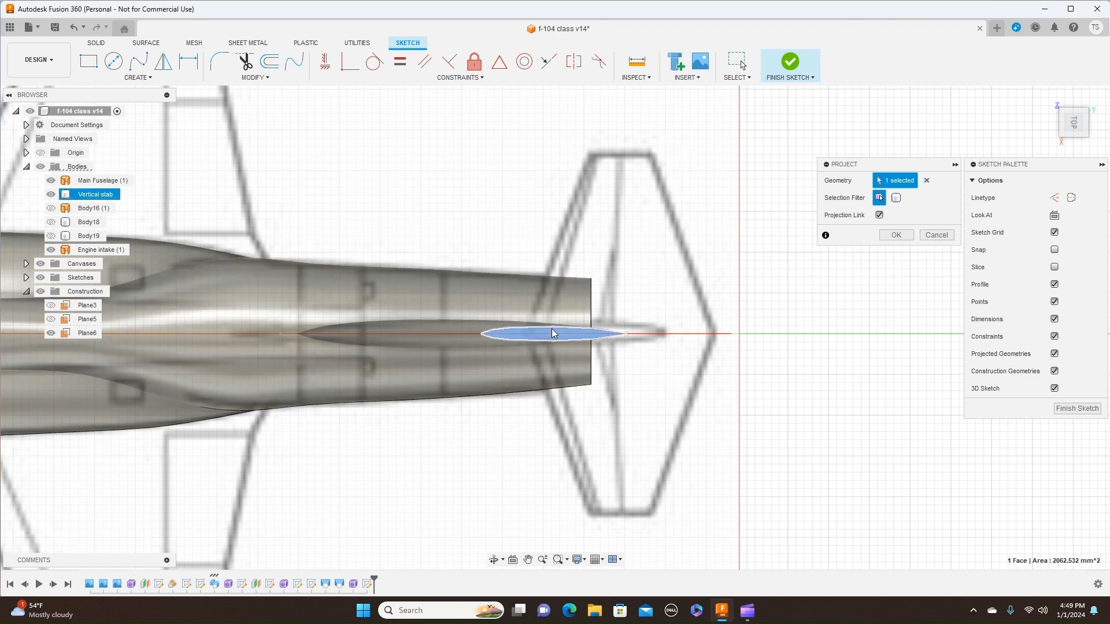
pyautogui.click(895, 235)
# Draw a straight line along the centre of the projected airfoil, joining its front and rear end points
pyautogui.scroll(2, 812, 283)
pyautogui.moveTo(770, 320); pyautogui.dragTo(875, 241, button='middle')
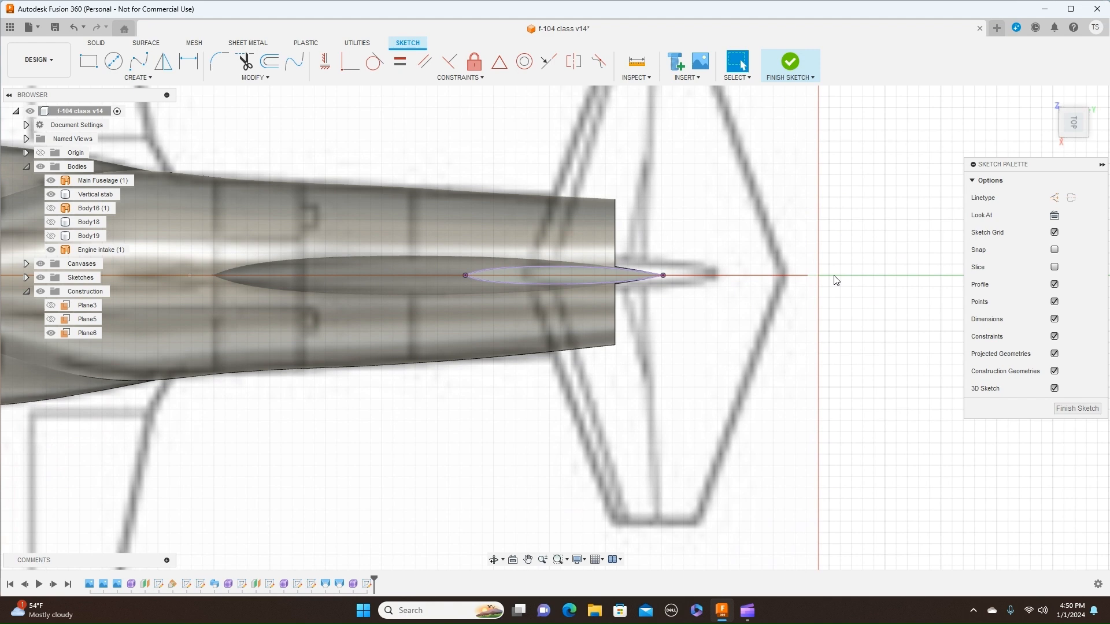
pyautogui.click(466, 275)
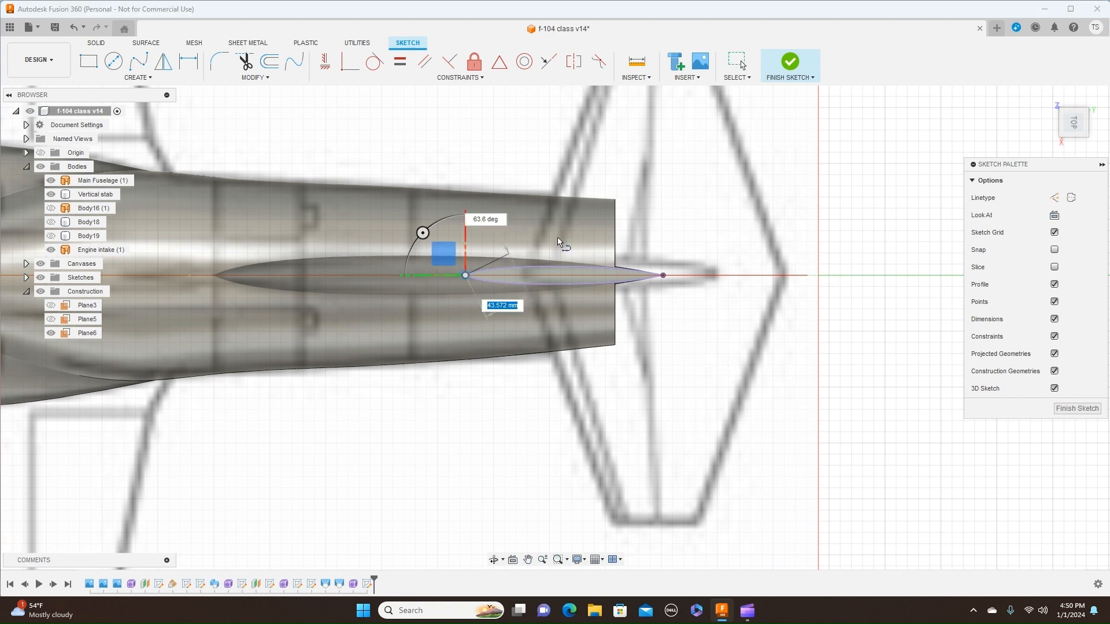
pyautogui.click(664, 277)
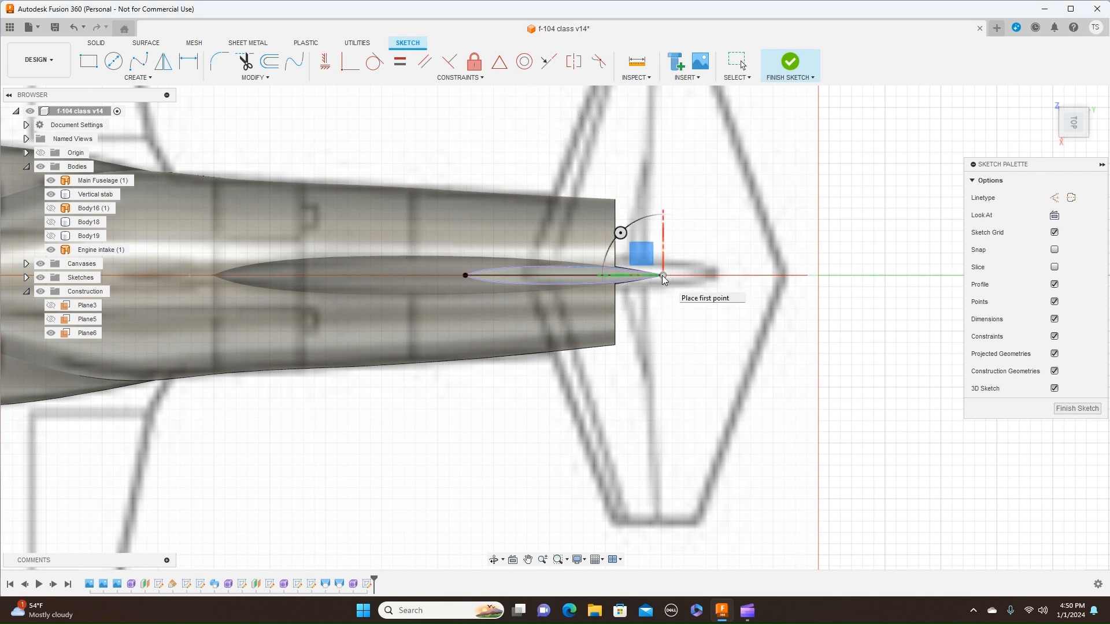
pyautogui.rightClick(663, 278)
pyautogui.click(697, 273)
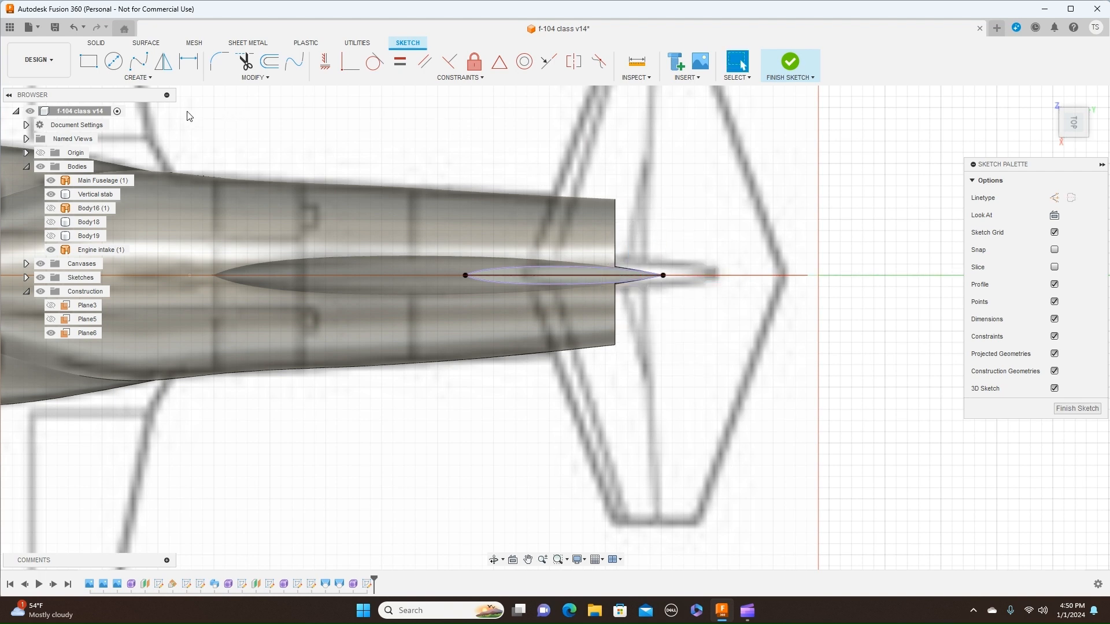
pyautogui.click(152, 77)
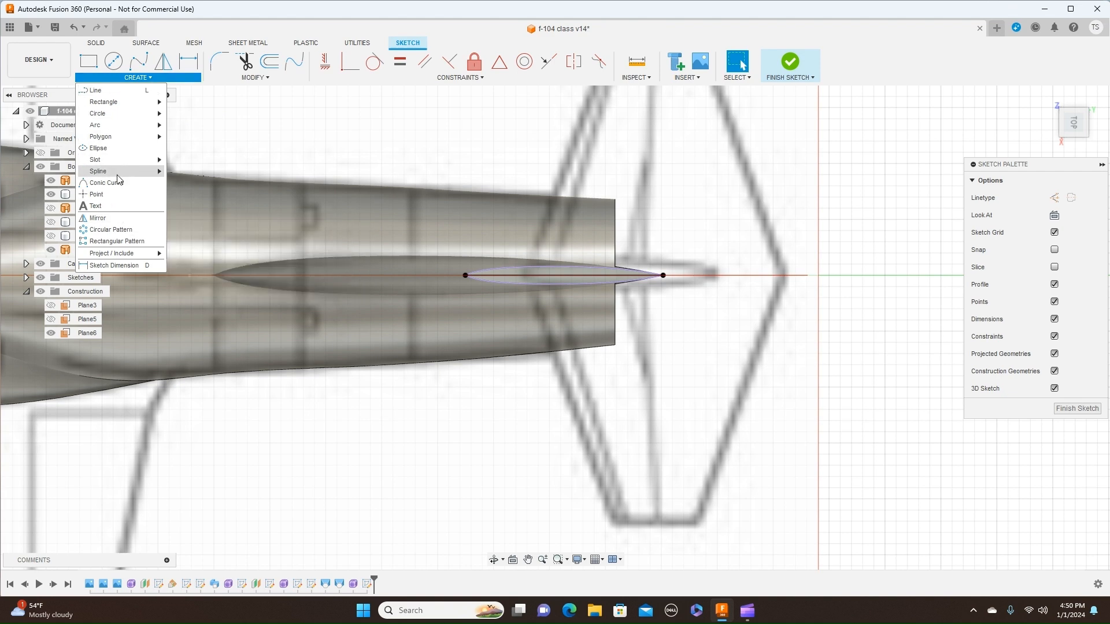
pyautogui.click(272, 78)
pyautogui.click(358, 138)
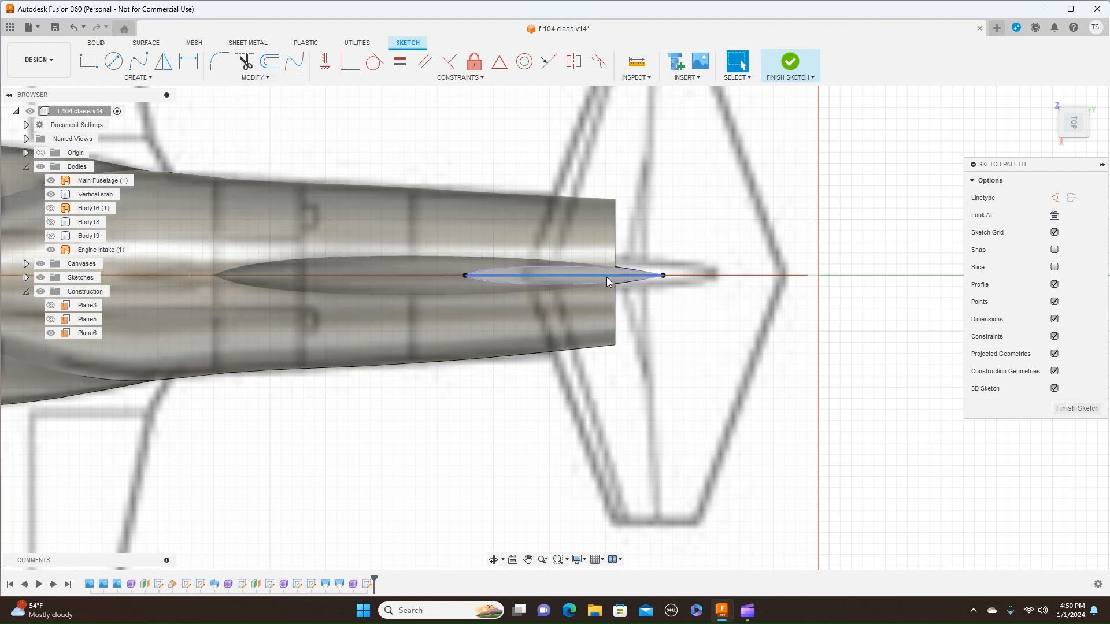
pyautogui.scroll(1, 712, 280)
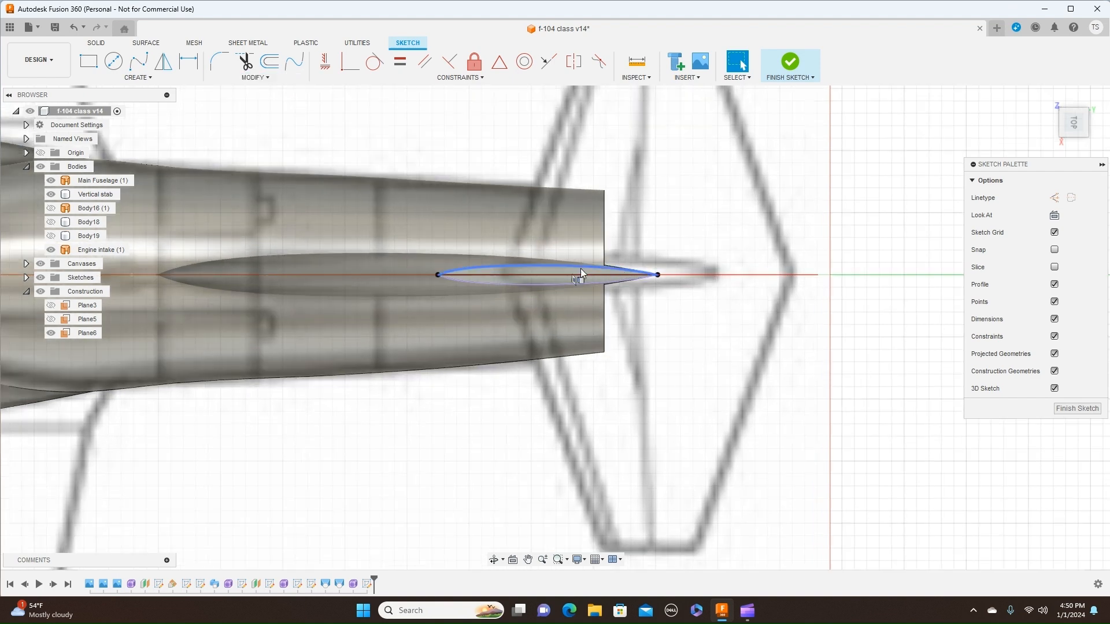
pyautogui.scroll(2, 580, 268)
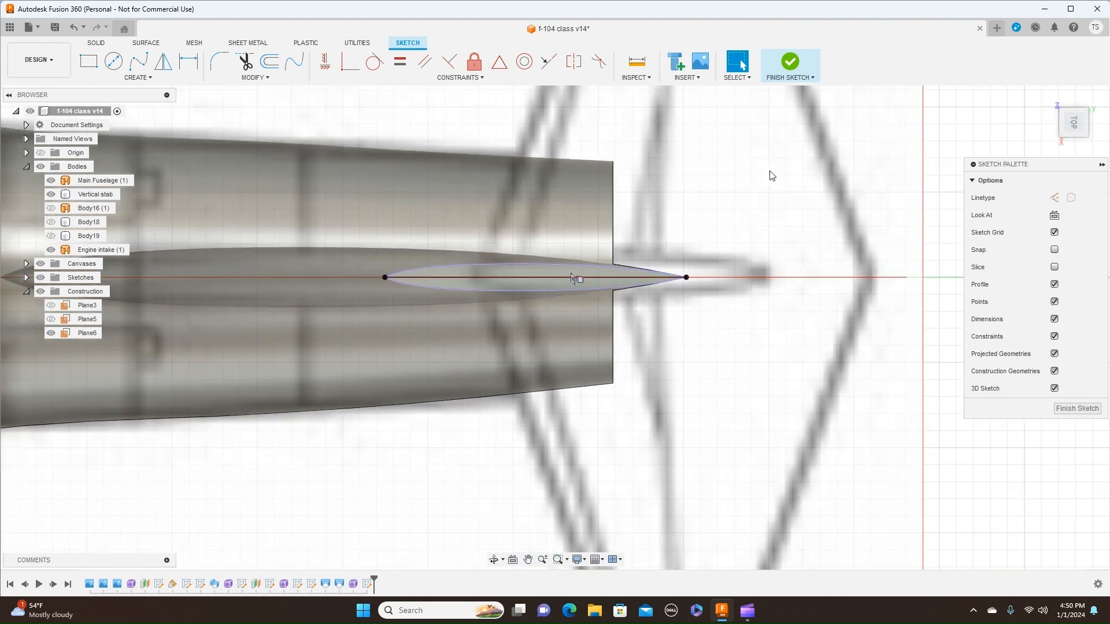
# Finish the sketch on the vertical stab's top face
pyautogui.scroll(-2, 771, 176)
pyautogui.click(813, 78)
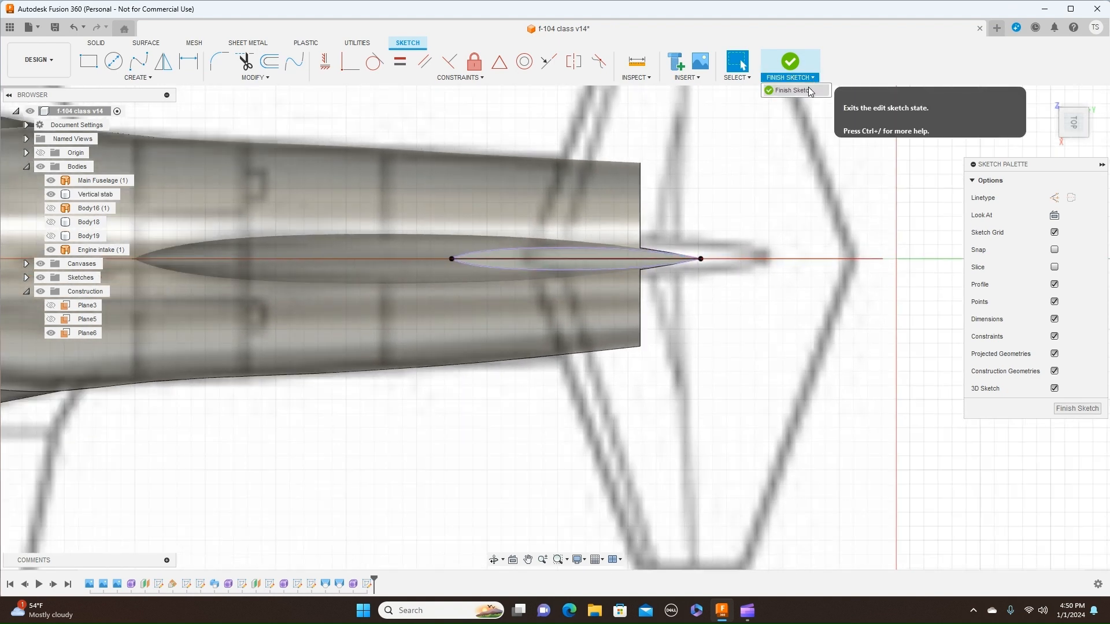
pyautogui.click(808, 92)
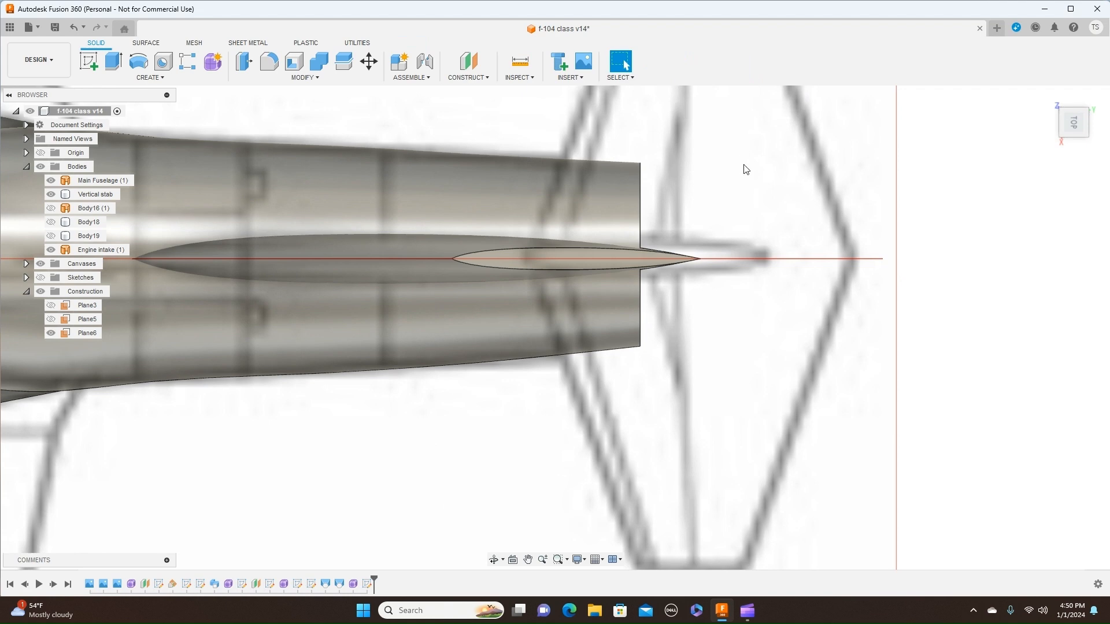
pyautogui.scroll(-1, 746, 170)
pyautogui.scroll(-2, 803, 161)
pyautogui.click(163, 79)
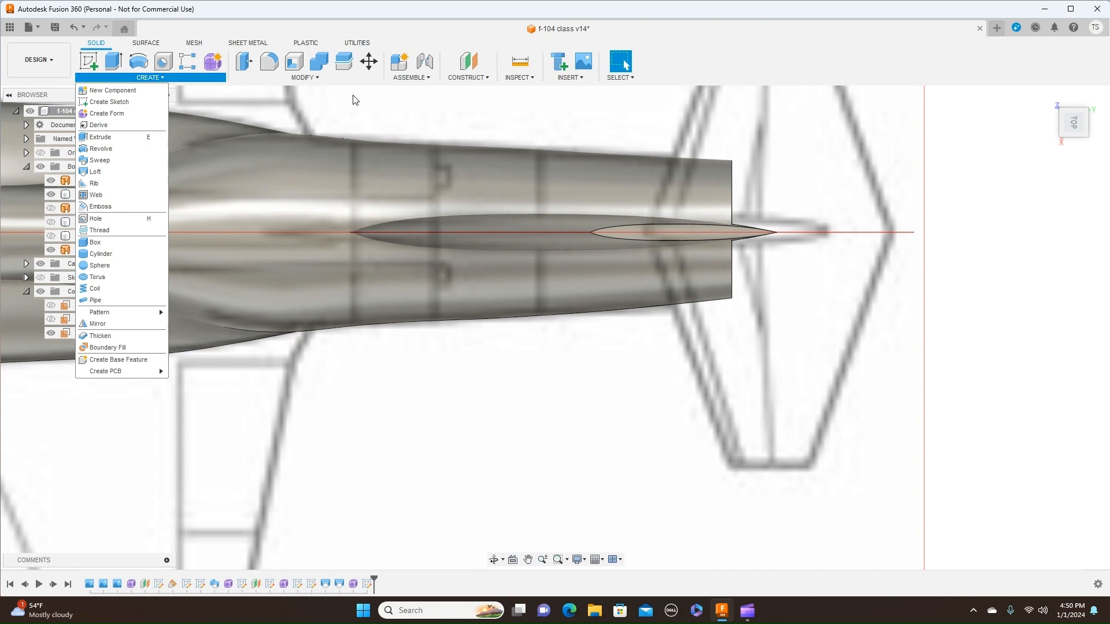
pyautogui.click(952, 175)
pyautogui.click(716, 225)
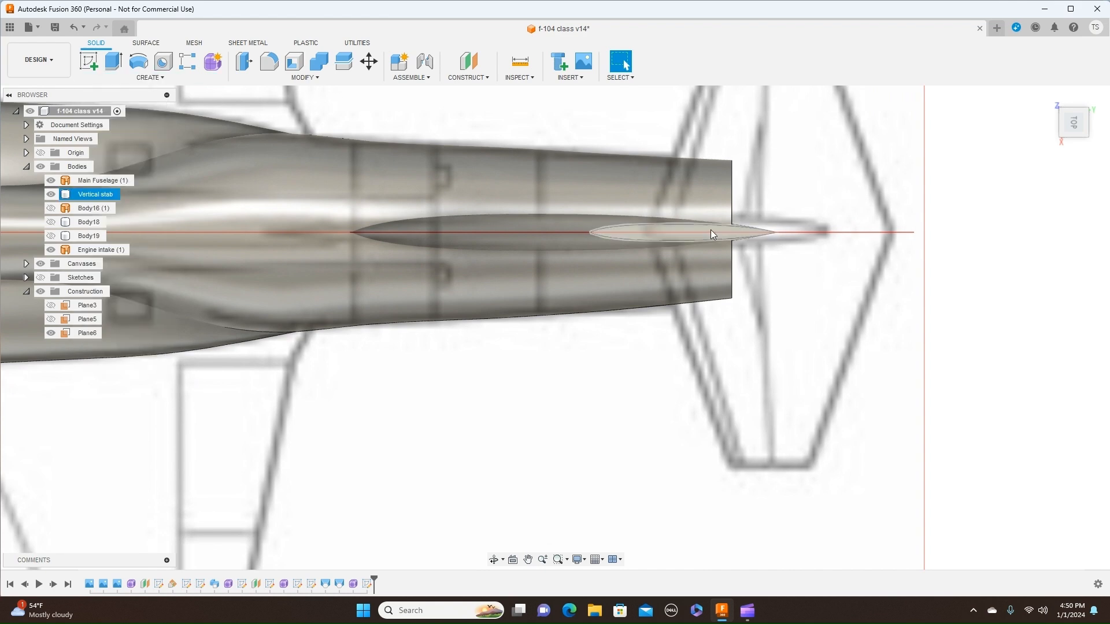
pyautogui.scroll(5, 710, 230)
pyautogui.press('Escape')
pyautogui.scroll(-3, 915, 209)
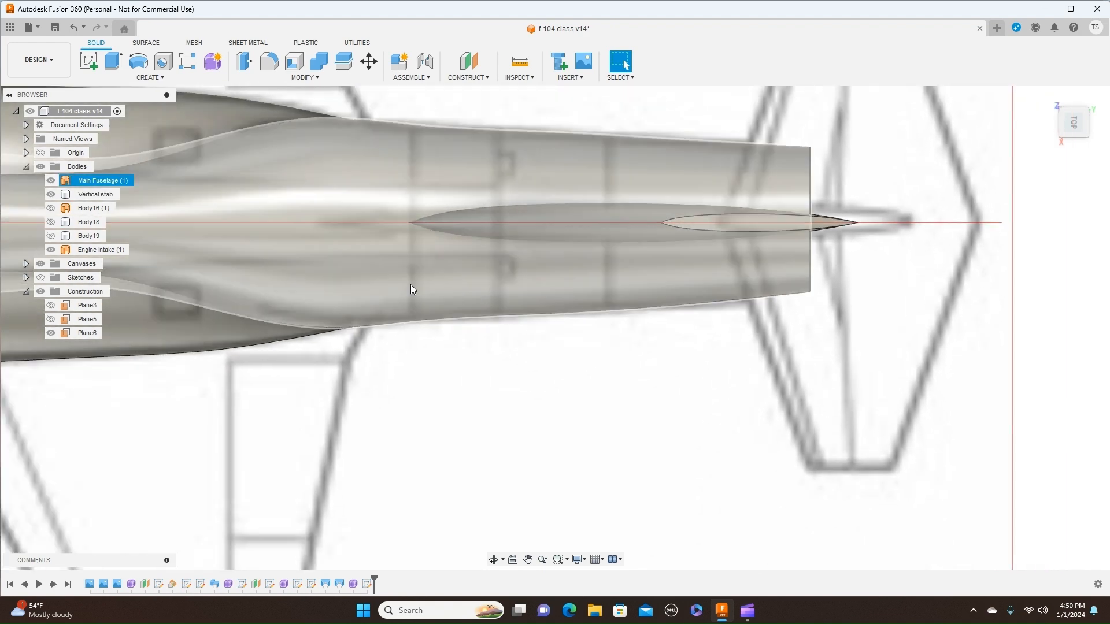
# Show the sketches and start a new sketch on the origin plane facing the right side view
pyautogui.click(41, 278)
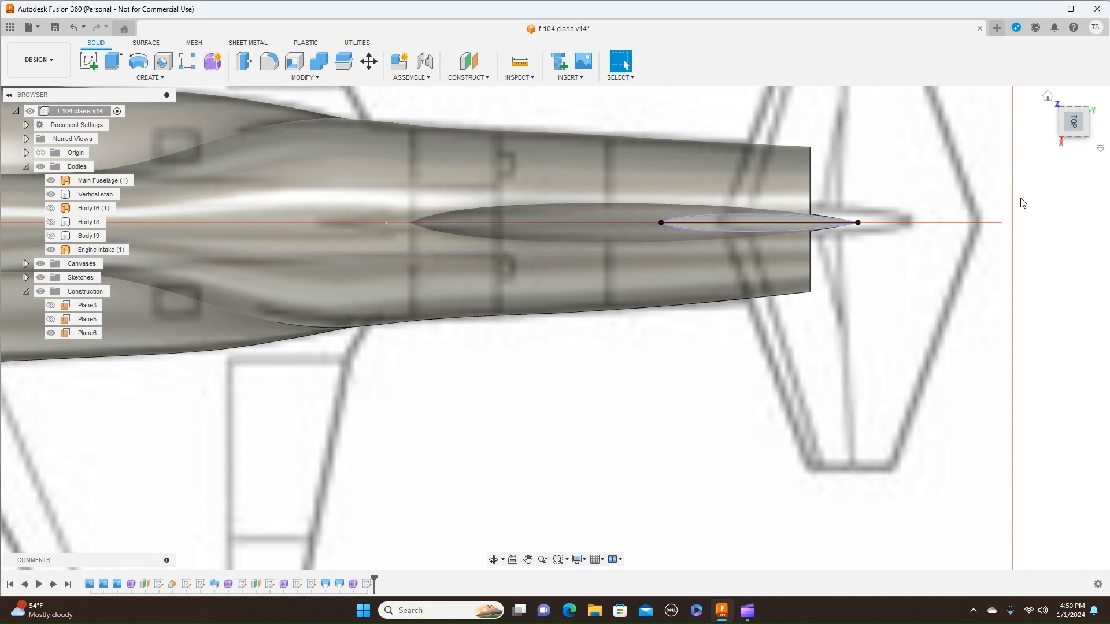
pyautogui.click(1074, 141)
pyautogui.scroll(-1, 904, 349)
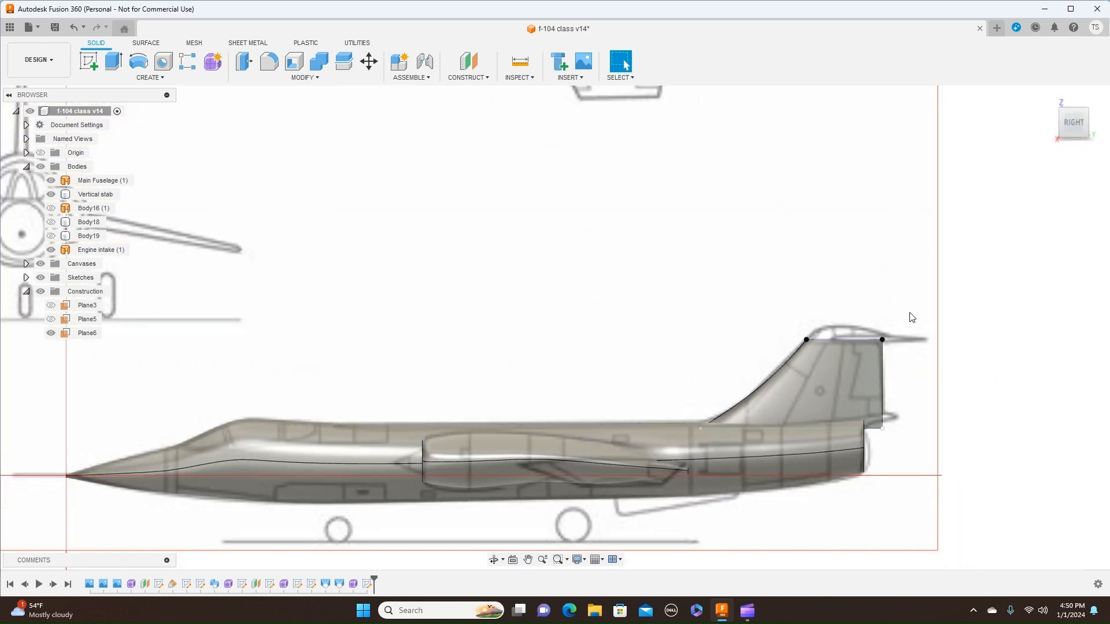
pyautogui.moveTo(609, 273); pyautogui.dragTo(671, 213, button='middle')
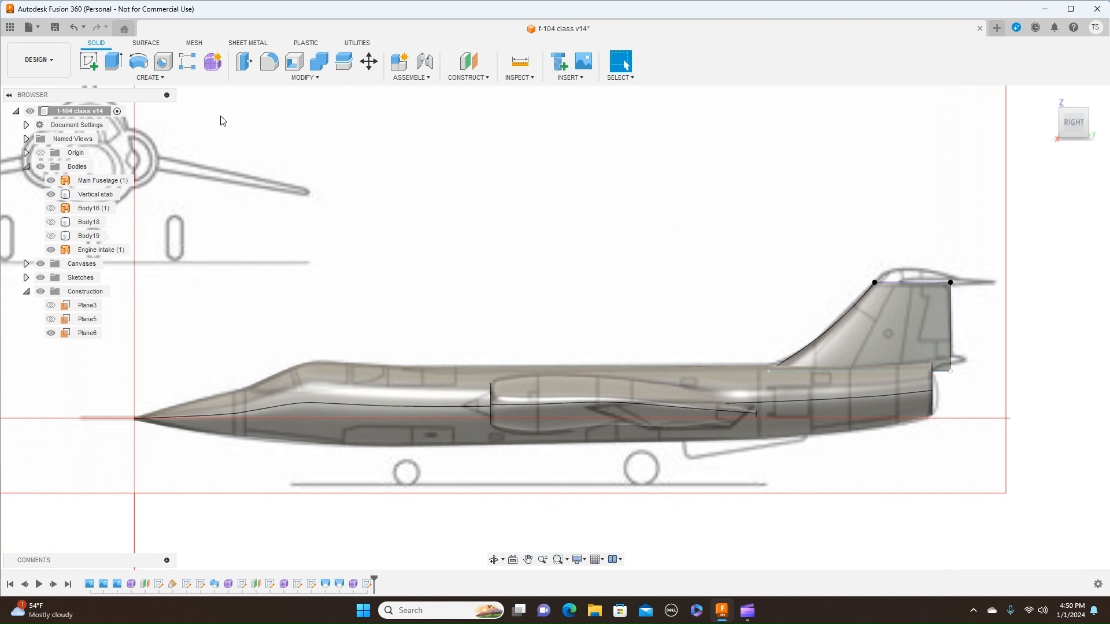
pyautogui.click(90, 63)
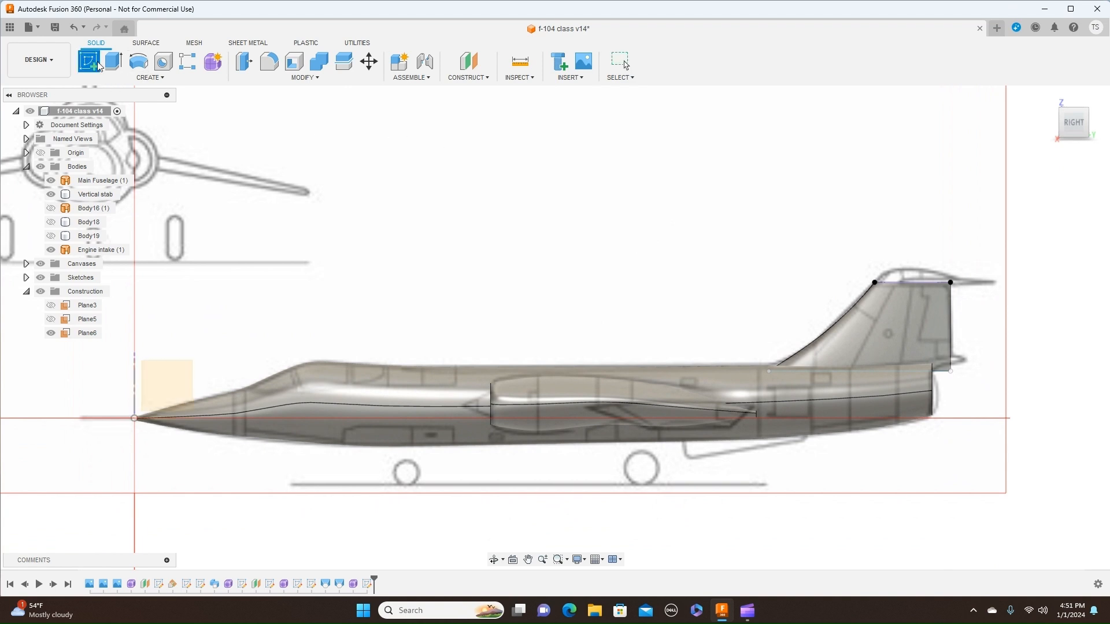
pyautogui.click(172, 374)
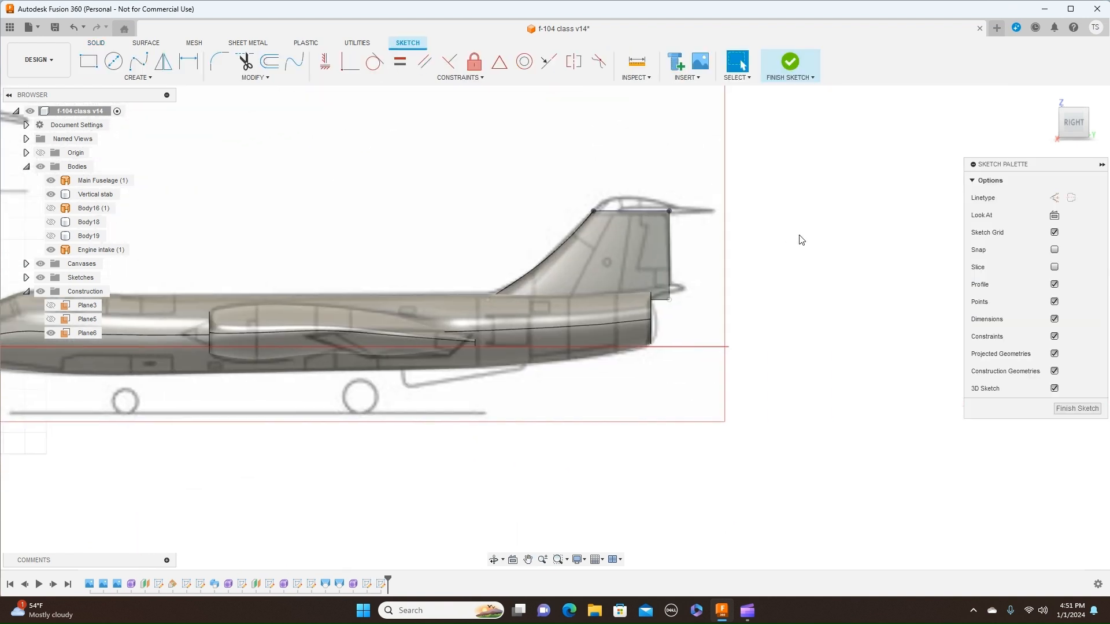
# Project the centre line of the vertical stab's top face into the side-view sketch with the projection link kept on
pyautogui.scroll(3, 805, 243)
pyautogui.scroll(2, 359, 206)
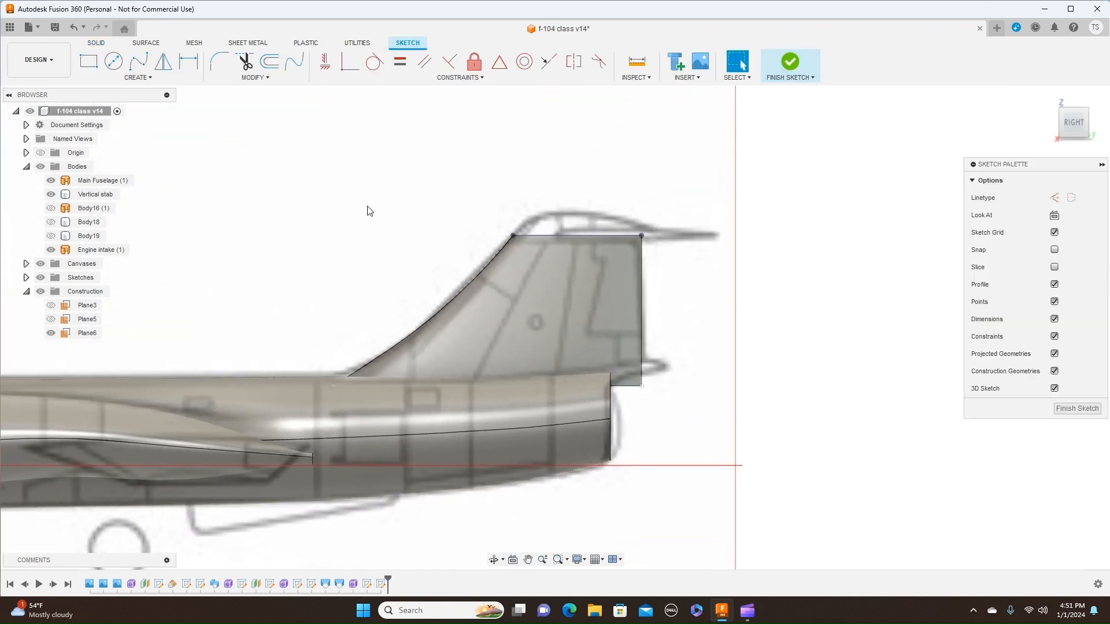
pyautogui.scroll(1, 372, 209)
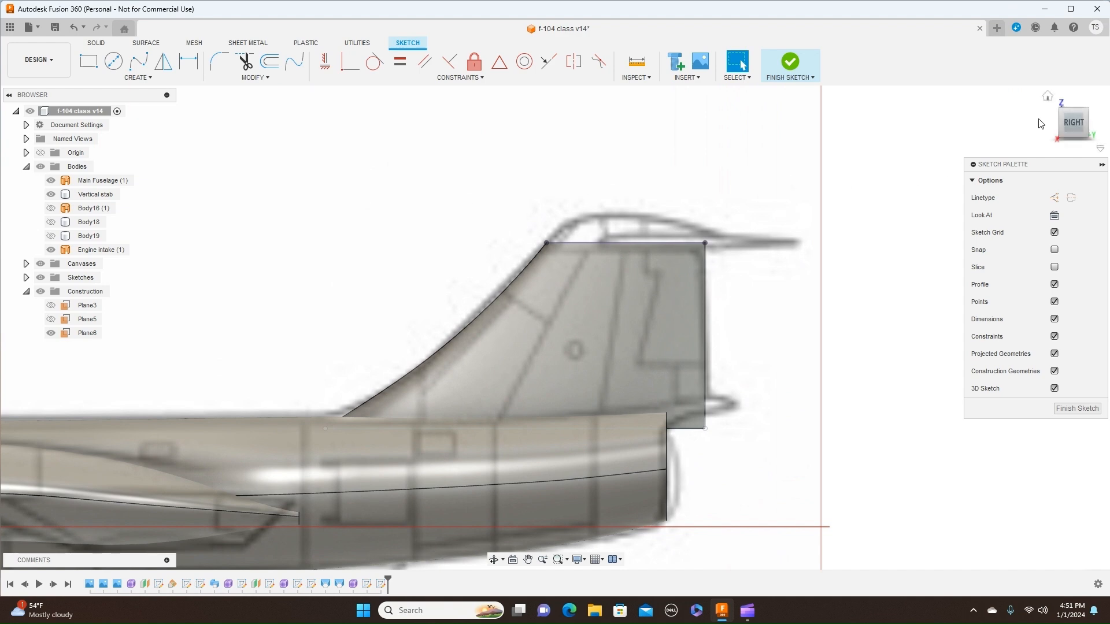
pyautogui.moveTo(1074, 116); pyautogui.dragTo(1070, 150)
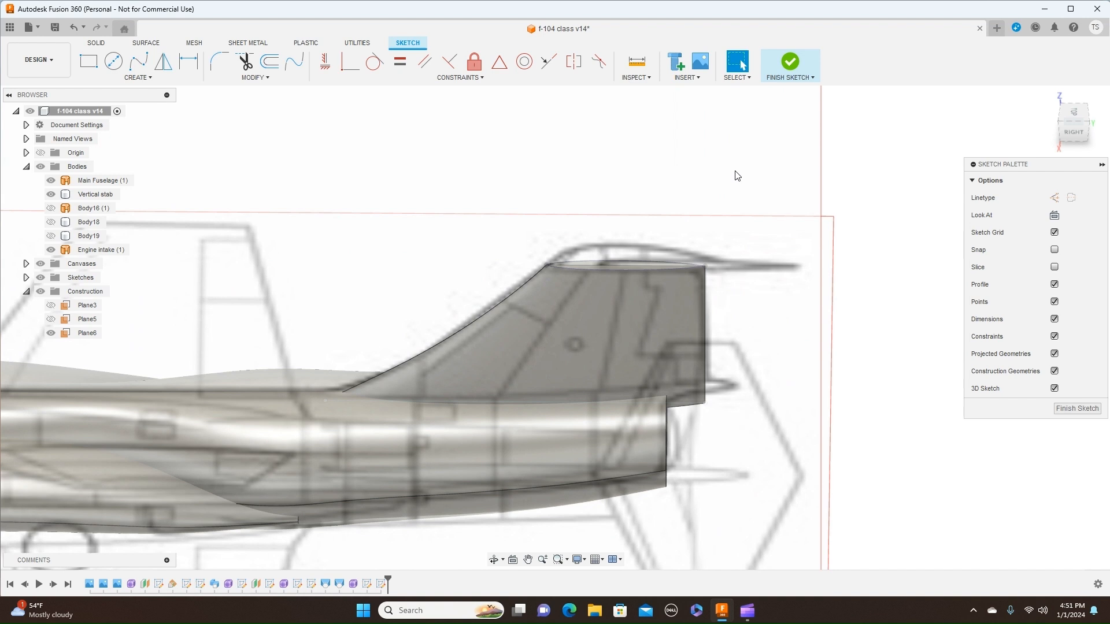
pyautogui.press('p')
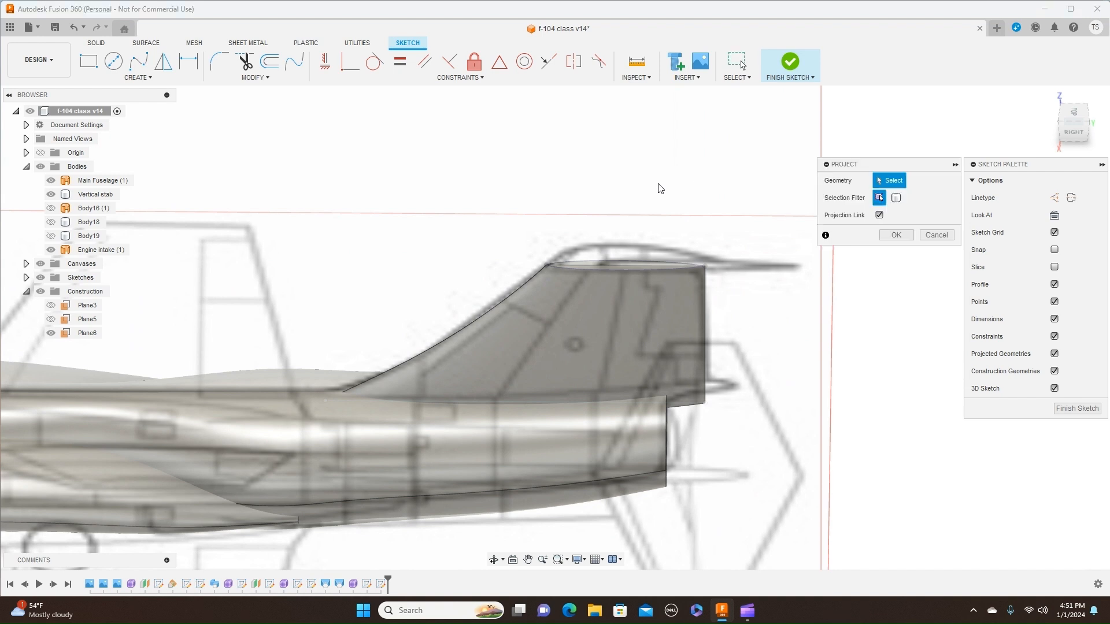
pyautogui.scroll(3, 625, 218)
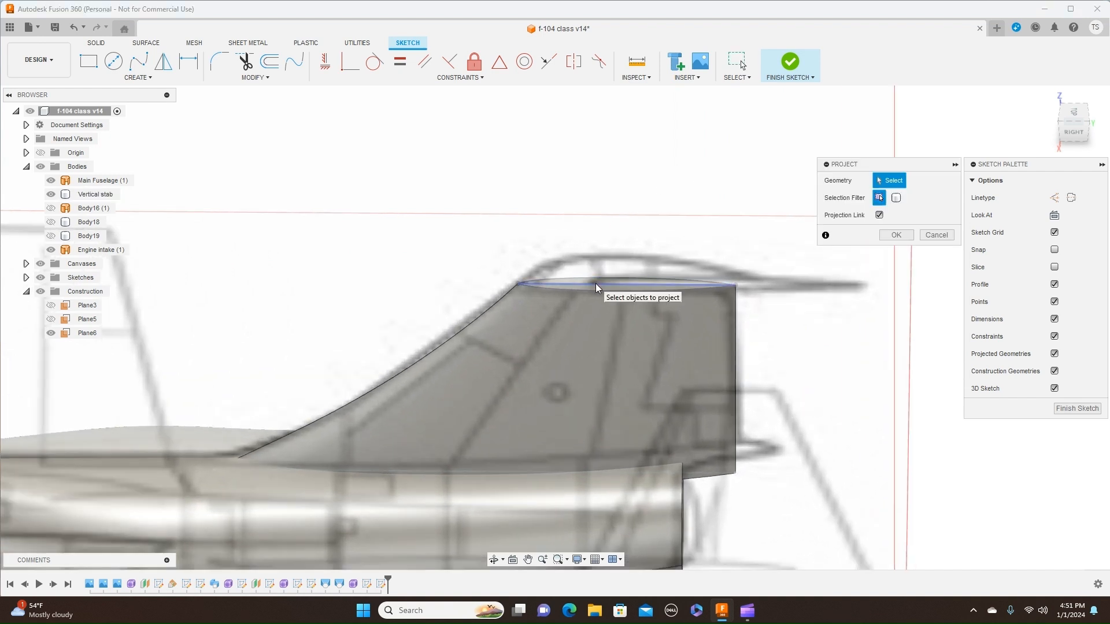
pyautogui.click(597, 286)
pyautogui.click(895, 235)
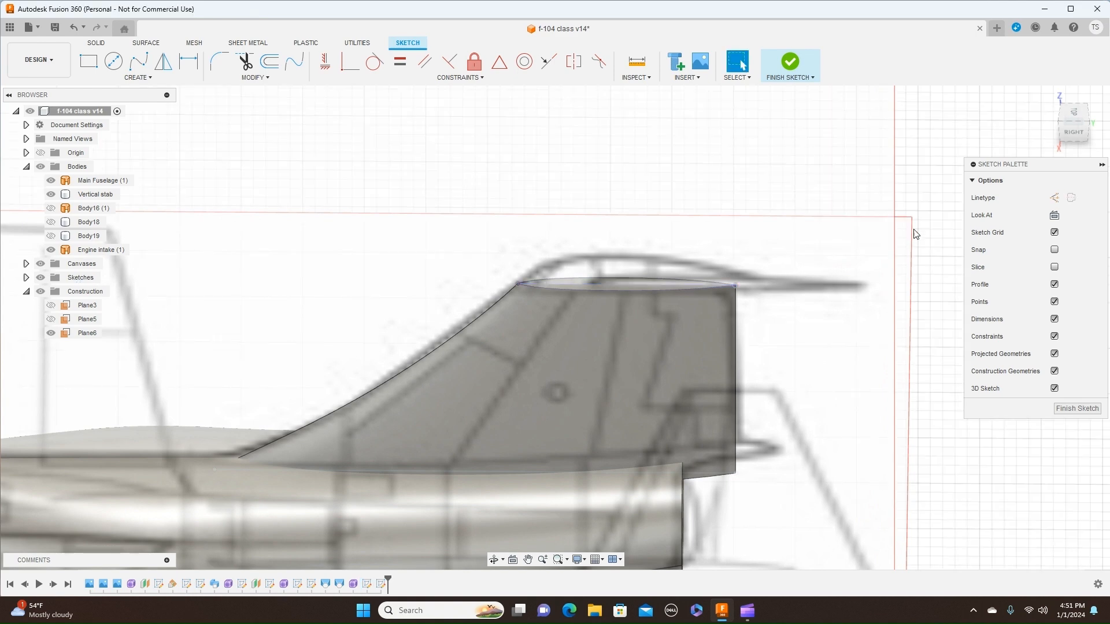
# Draw a six-point fit point spline tracing the cap outline on the side canvas, from the projected line's front end to its rear end
pyautogui.click(1086, 137)
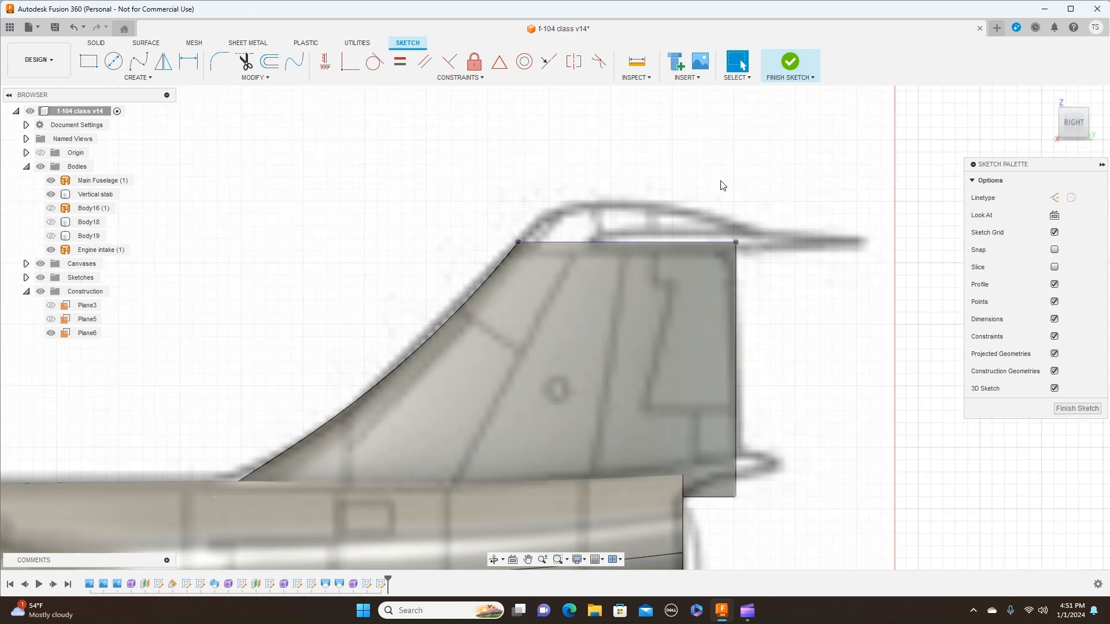
pyautogui.scroll(-2, 724, 180)
pyautogui.moveTo(809, 274); pyautogui.dragTo(861, 274, button='middle')
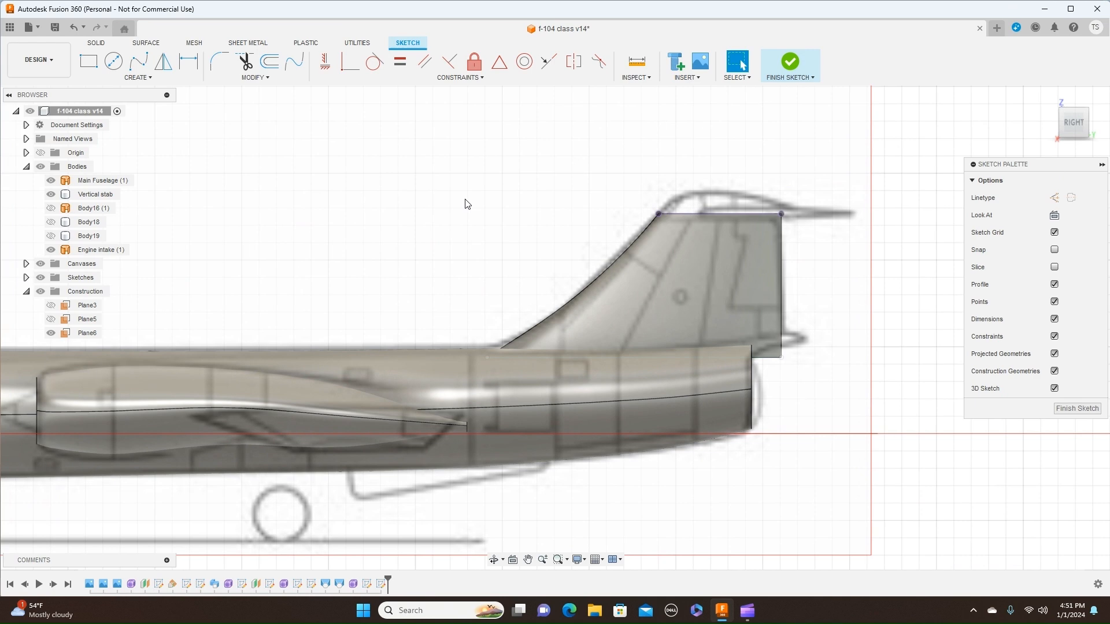
pyautogui.scroll(-1, 466, 199)
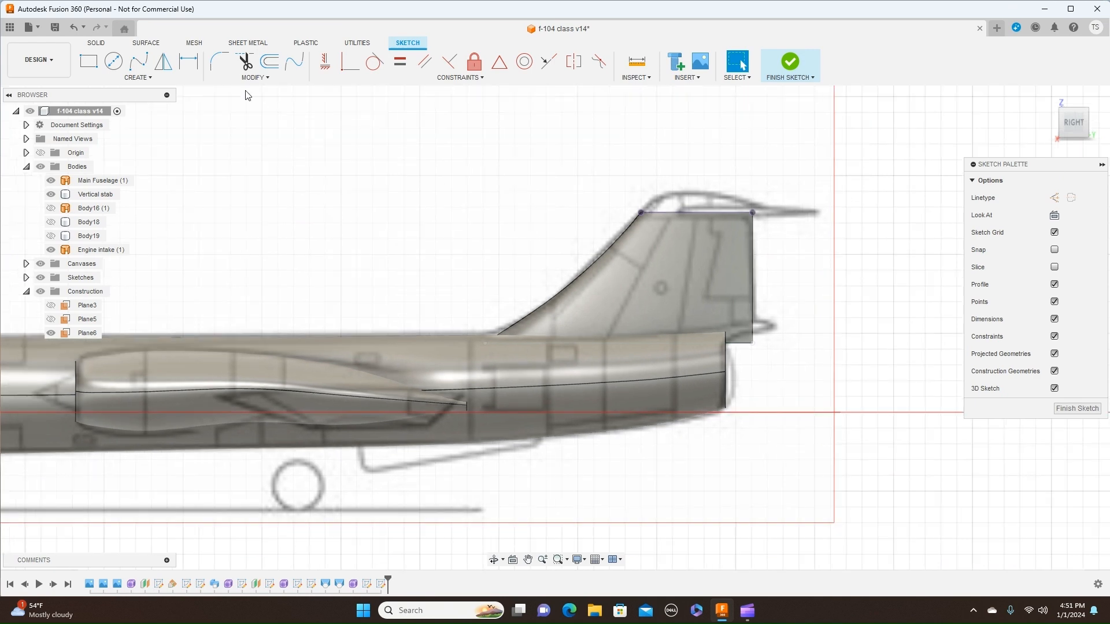
pyautogui.click(140, 64)
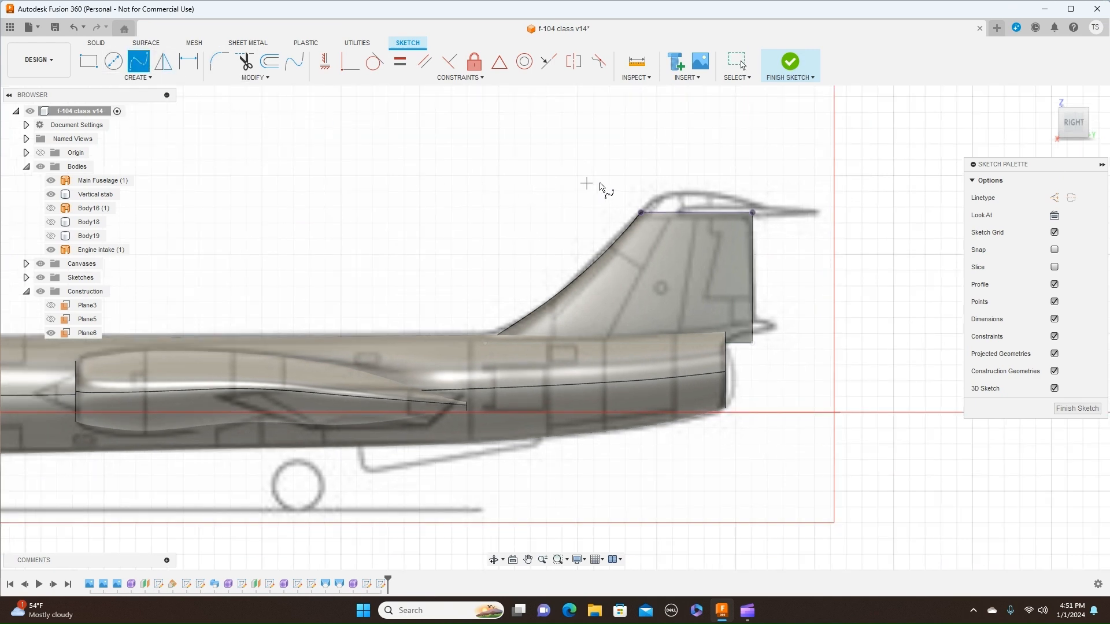
pyautogui.scroll(1, 642, 214)
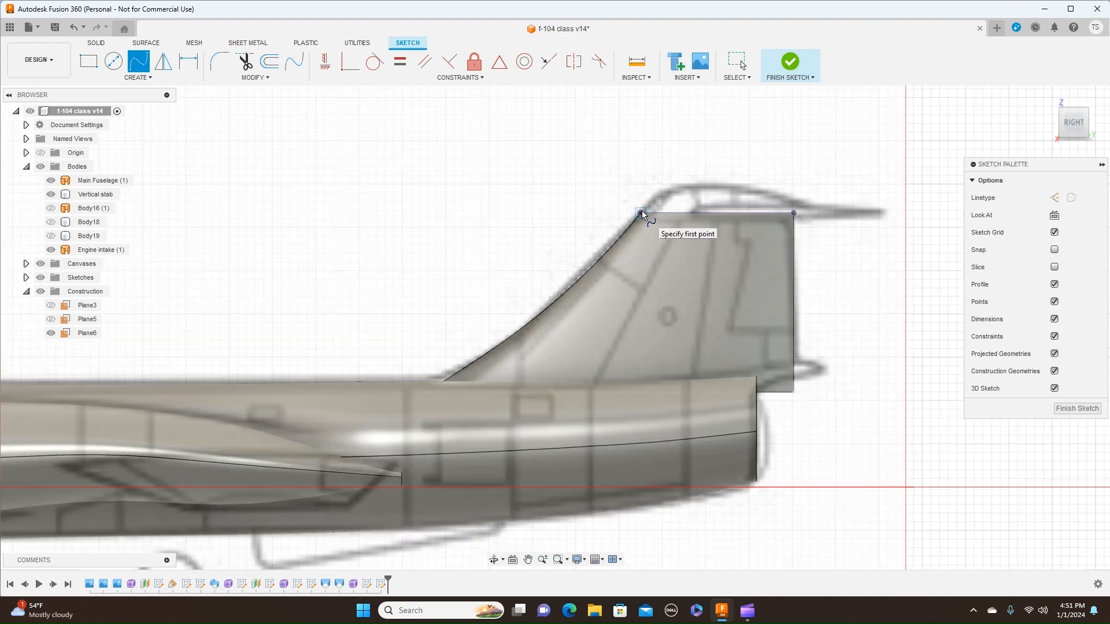
pyautogui.scroll(5, 641, 214)
pyautogui.moveTo(642, 214); pyautogui.dragTo(343, 198, button='middle')
pyautogui.click(392, 203)
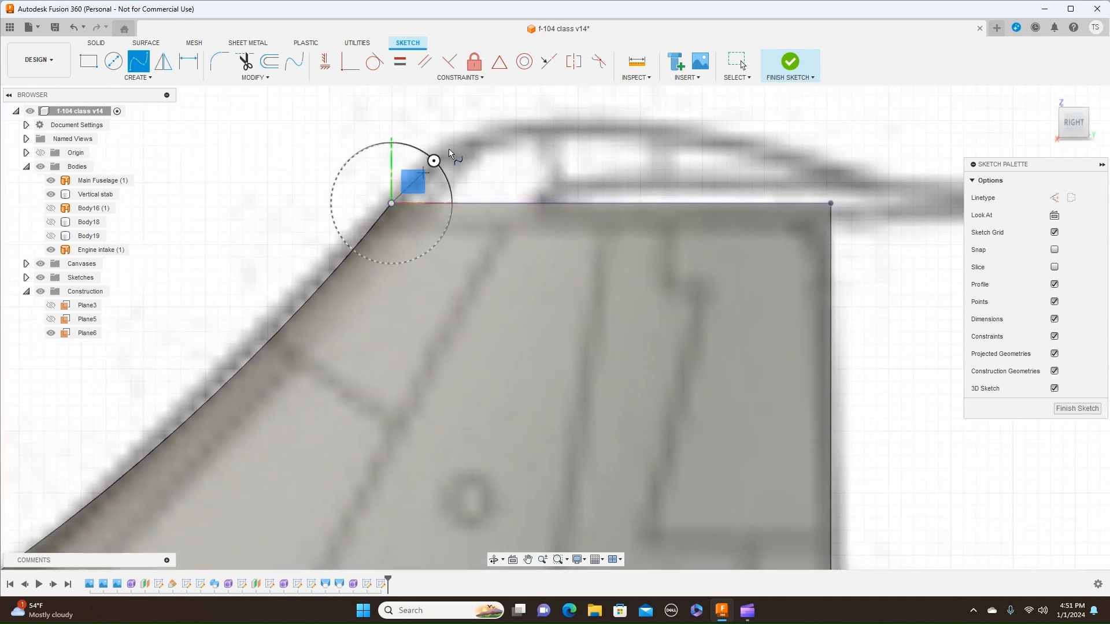
pyautogui.click(445, 155)
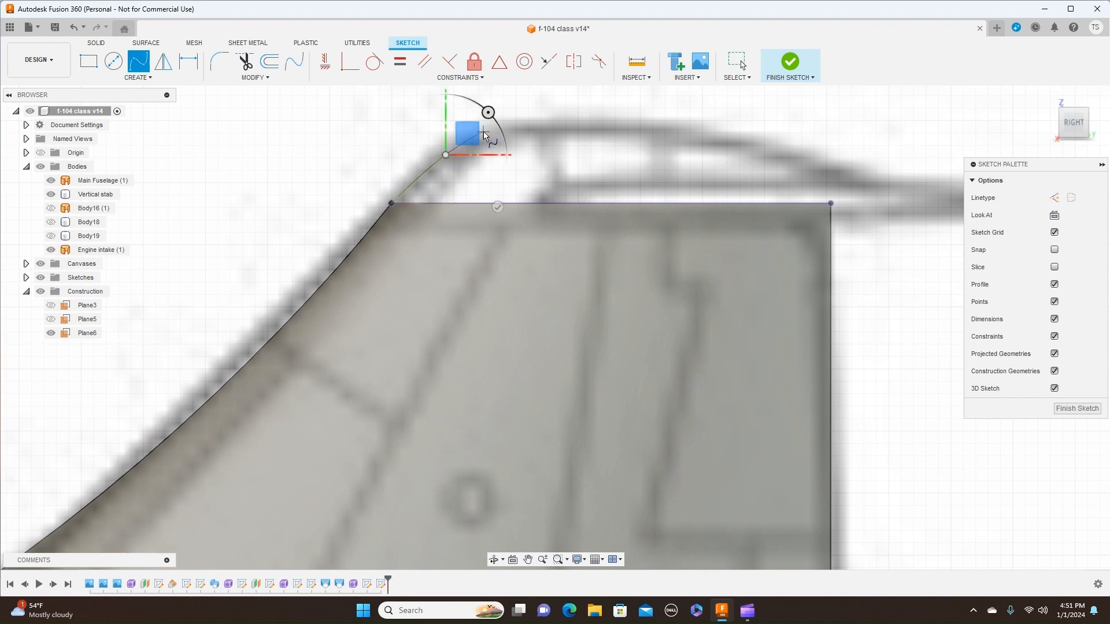
pyautogui.click(484, 132)
pyautogui.click(589, 122)
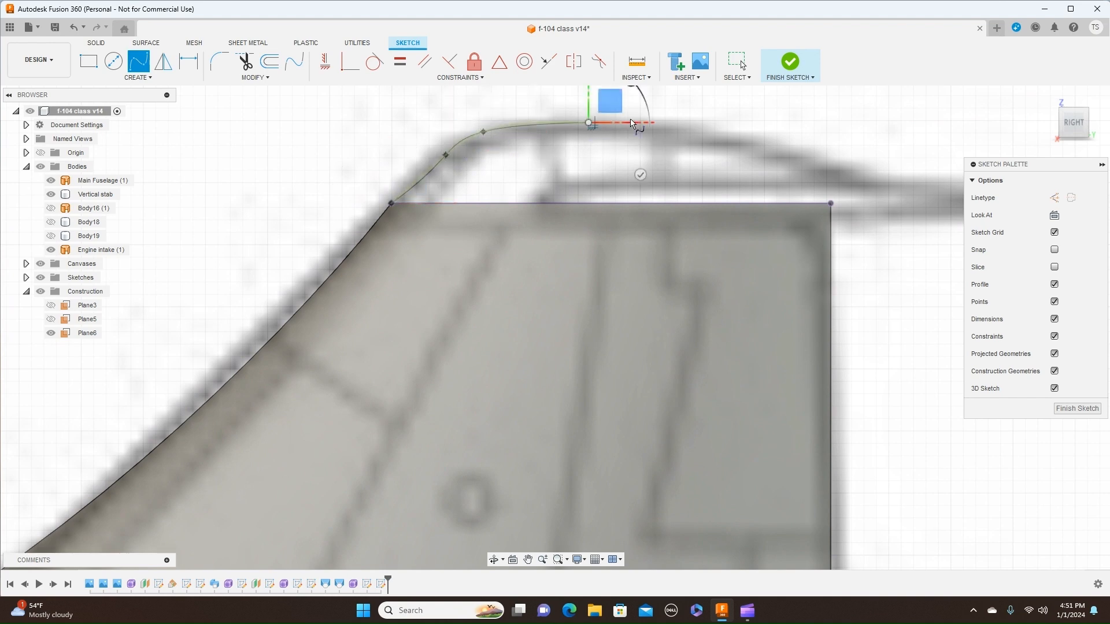
pyautogui.click(695, 135)
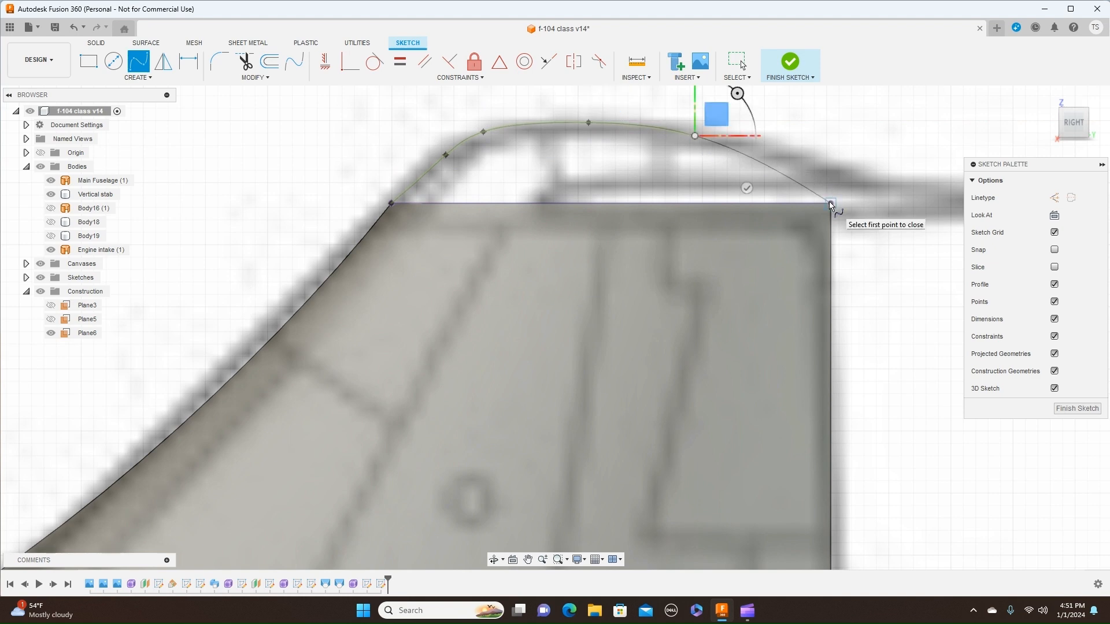
pyautogui.click(831, 203)
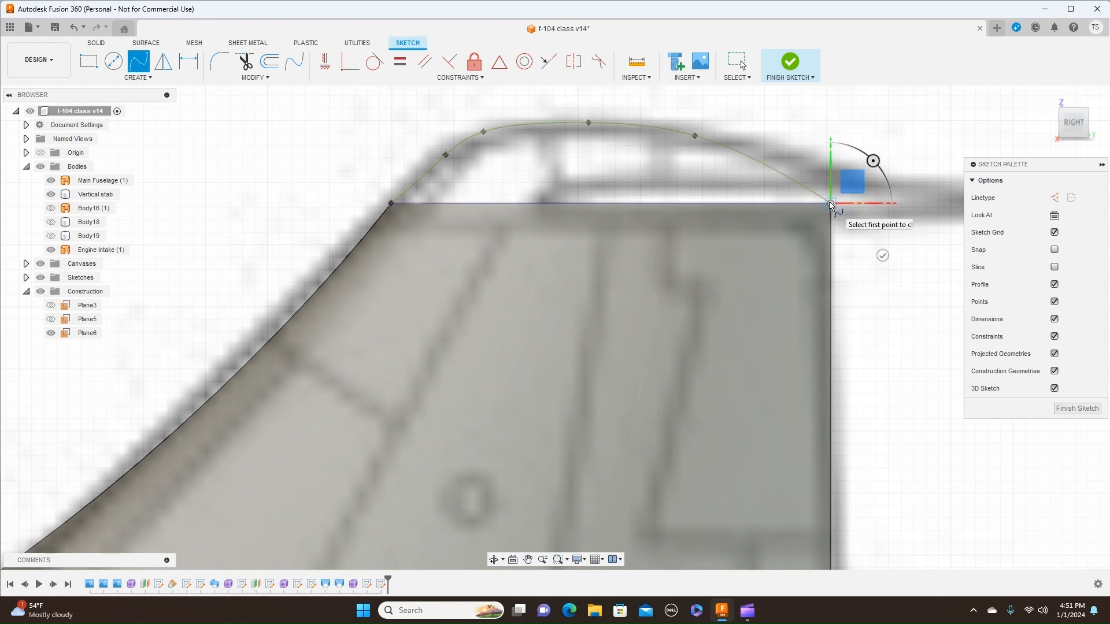
pyautogui.rightClick(830, 204)
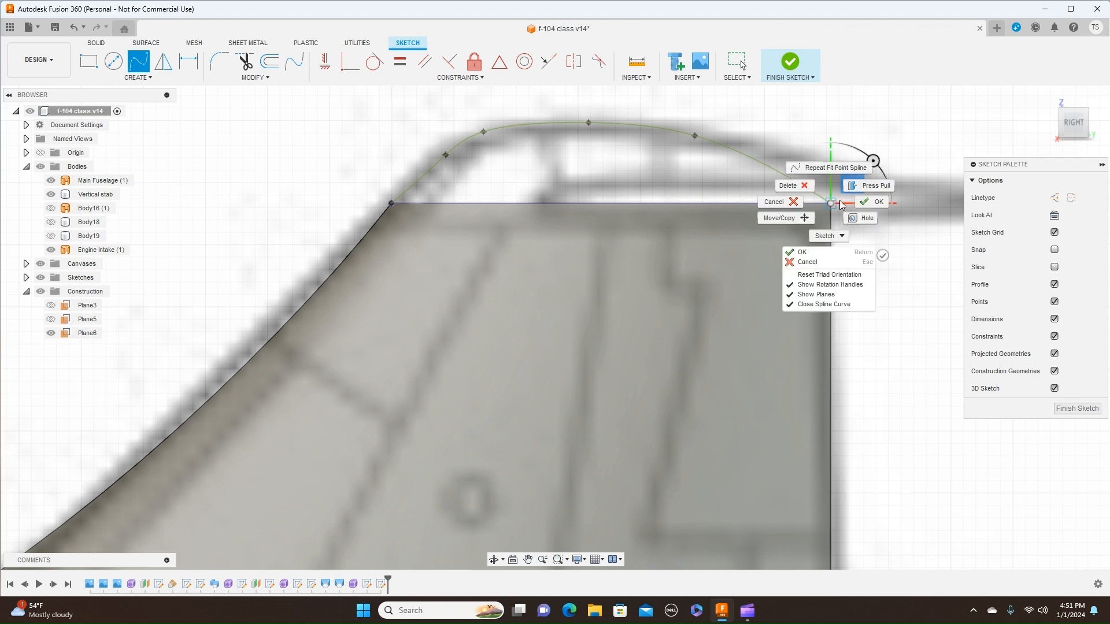
pyautogui.click(857, 205)
# Shift the cap spline's rear upper fit point rearward, lower the top-middle and front upper points slightly, and finish the sketch
pyautogui.click(698, 139)
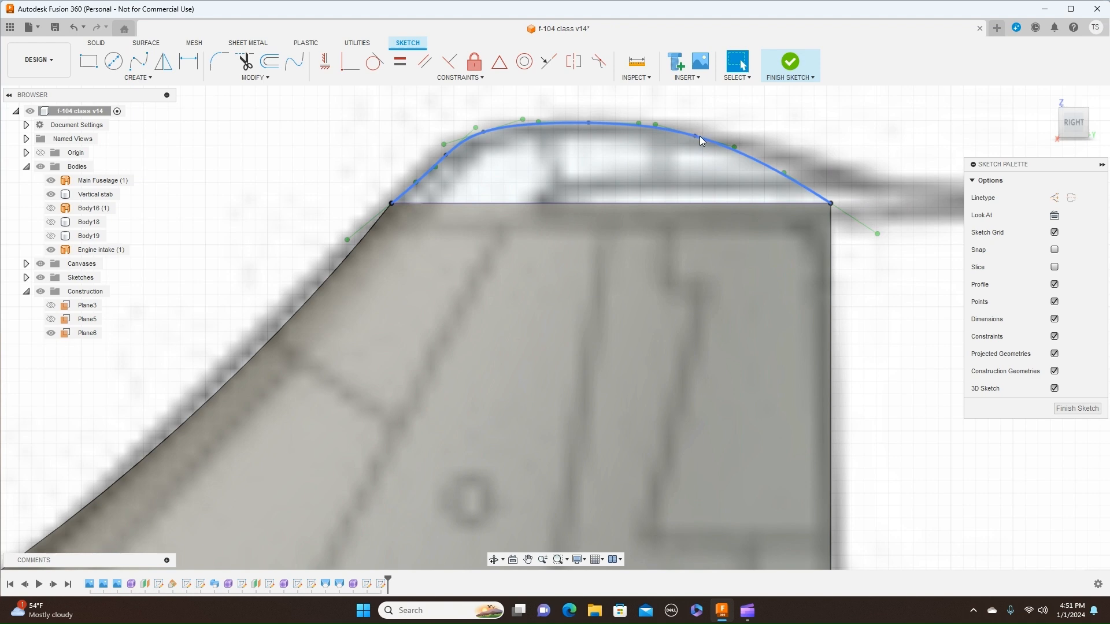
pyautogui.moveTo(694, 136); pyautogui.dragTo(730, 138)
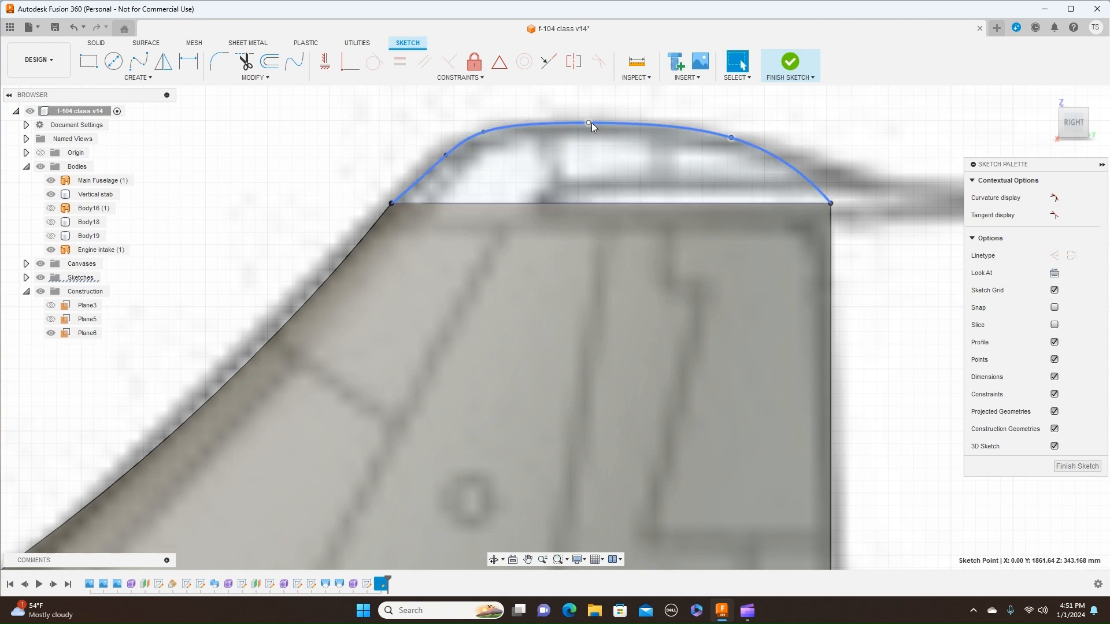
pyautogui.moveTo(589, 123); pyautogui.dragTo(590, 127)
pyautogui.moveTo(483, 132); pyautogui.dragTo(485, 134)
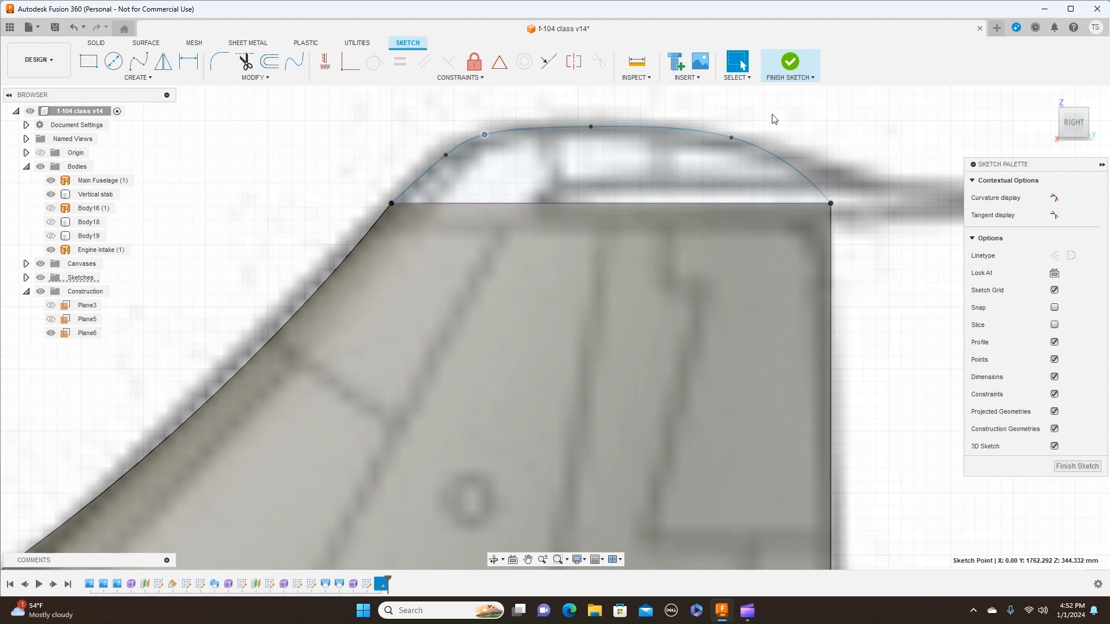
pyautogui.click(1078, 466)
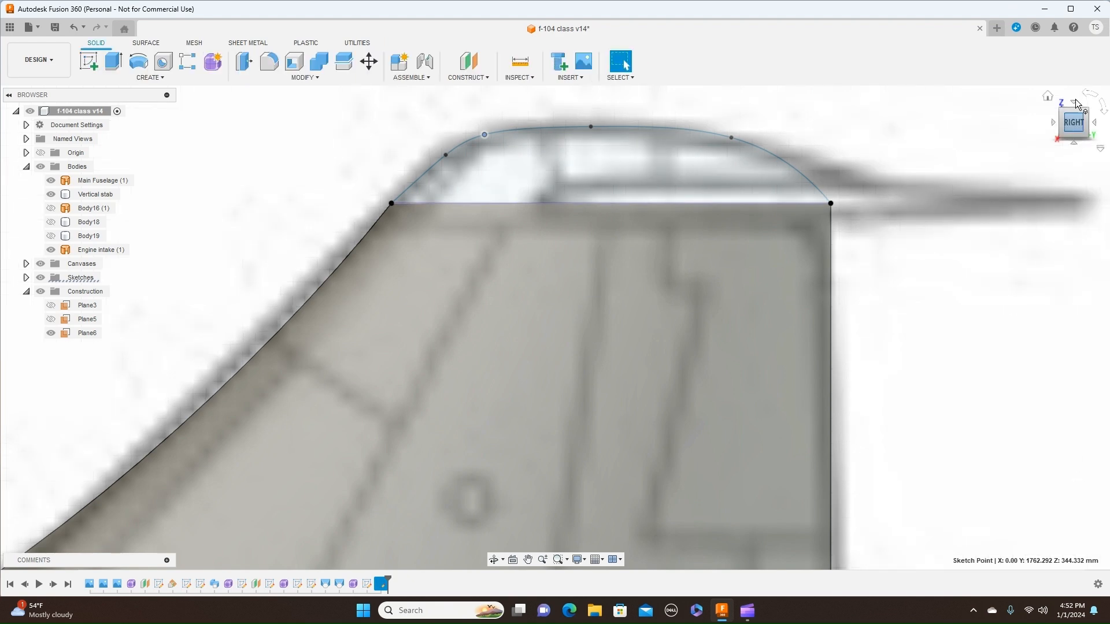
# Loft the right half of the airfoil profile to the side-view cap profile as a Join, clearing the wrongly picked sketch point first
pyautogui.moveTo(1075, 120); pyautogui.dragTo(1073, 133)
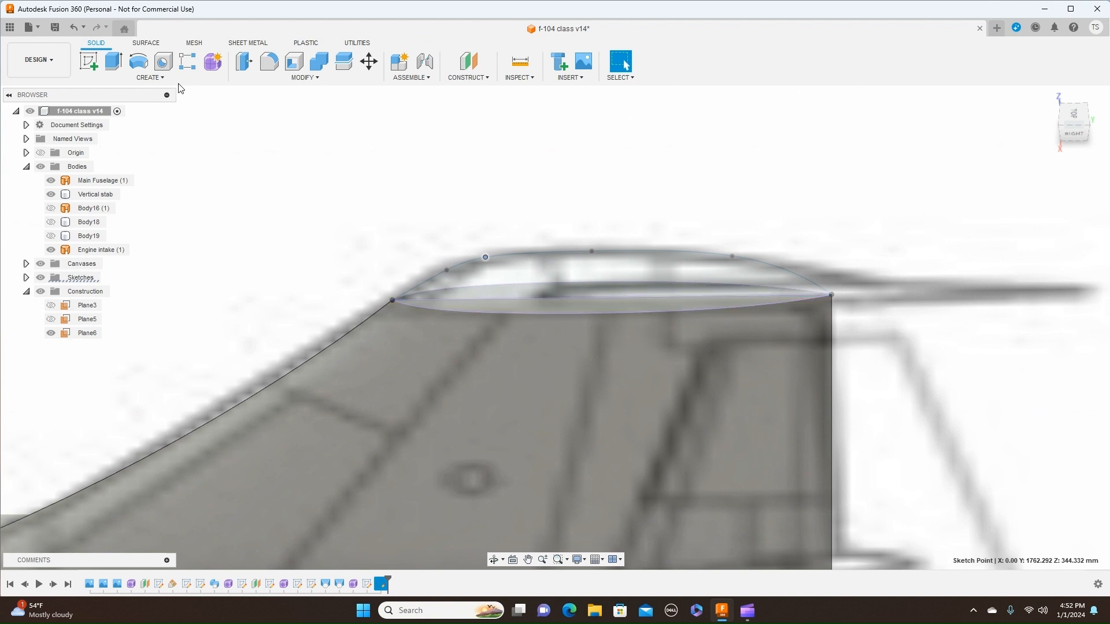
pyautogui.click(165, 78)
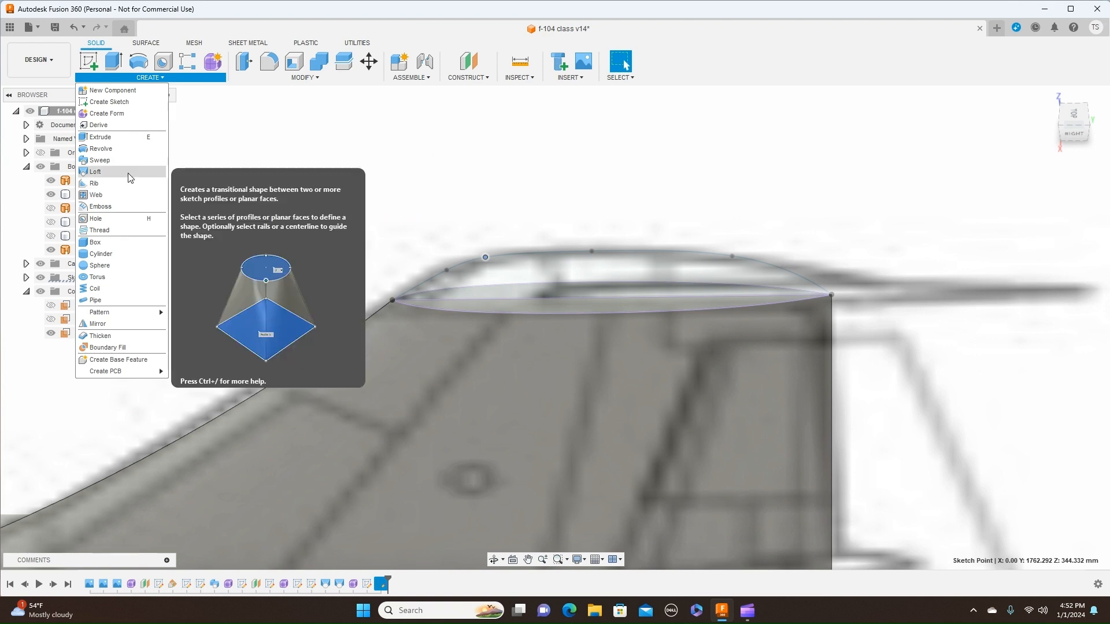
pyautogui.click(96, 172)
pyautogui.click(571, 311)
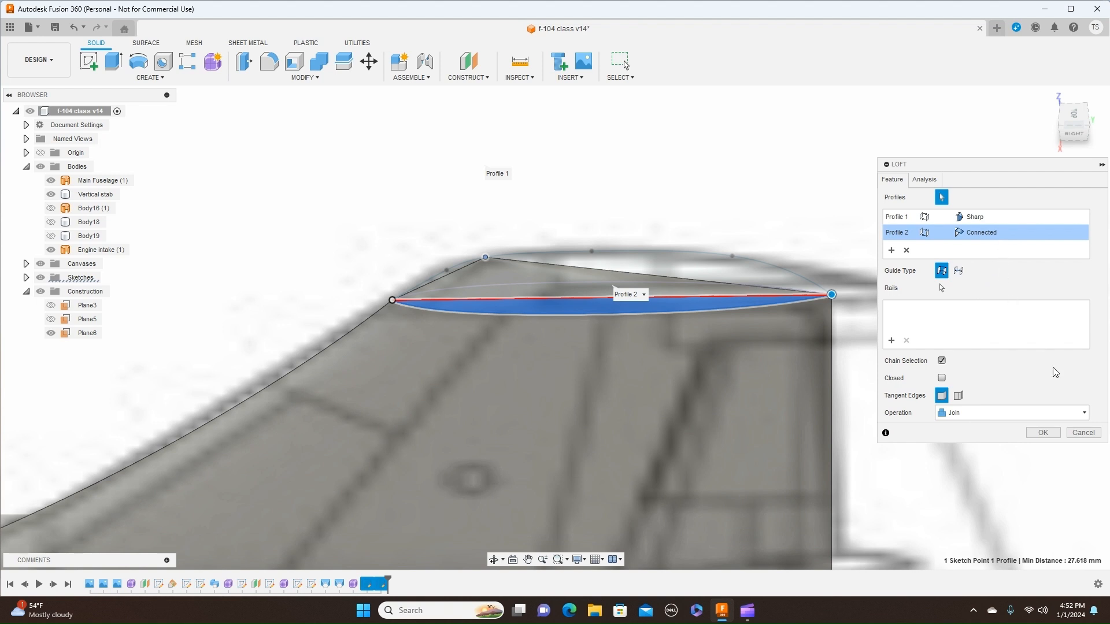
pyautogui.click(906, 251)
pyautogui.click(906, 251)
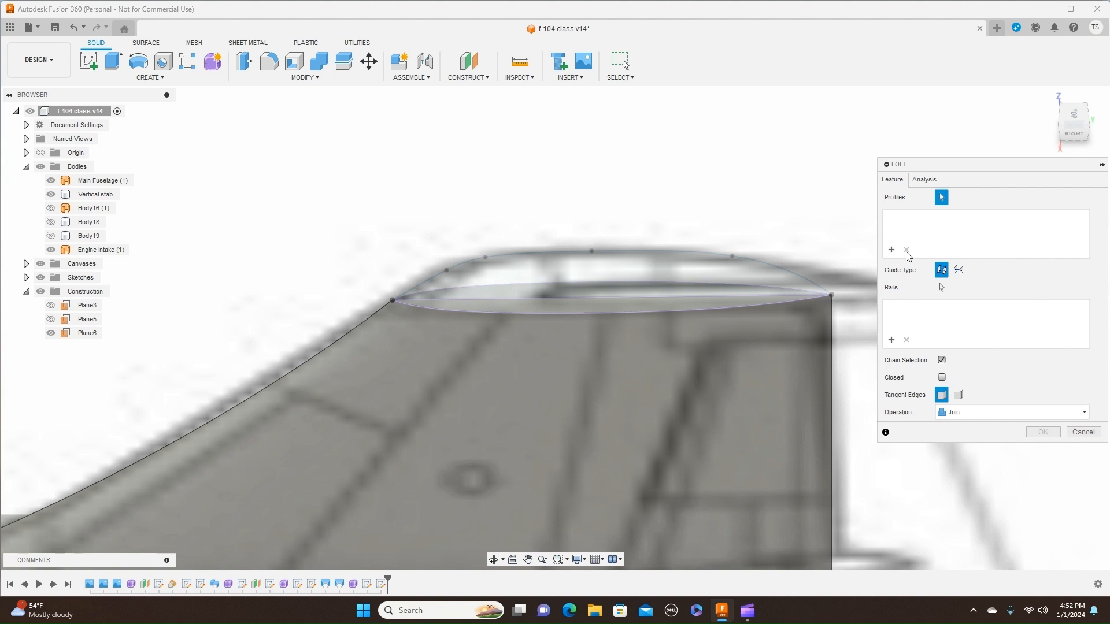
pyautogui.click(618, 307)
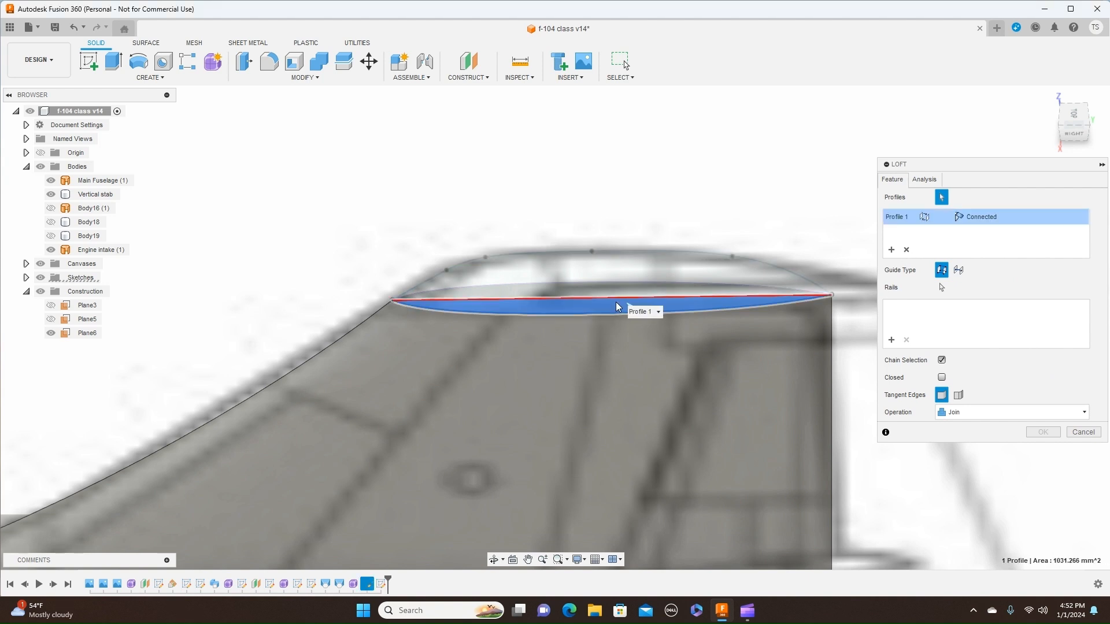
pyautogui.click(632, 278)
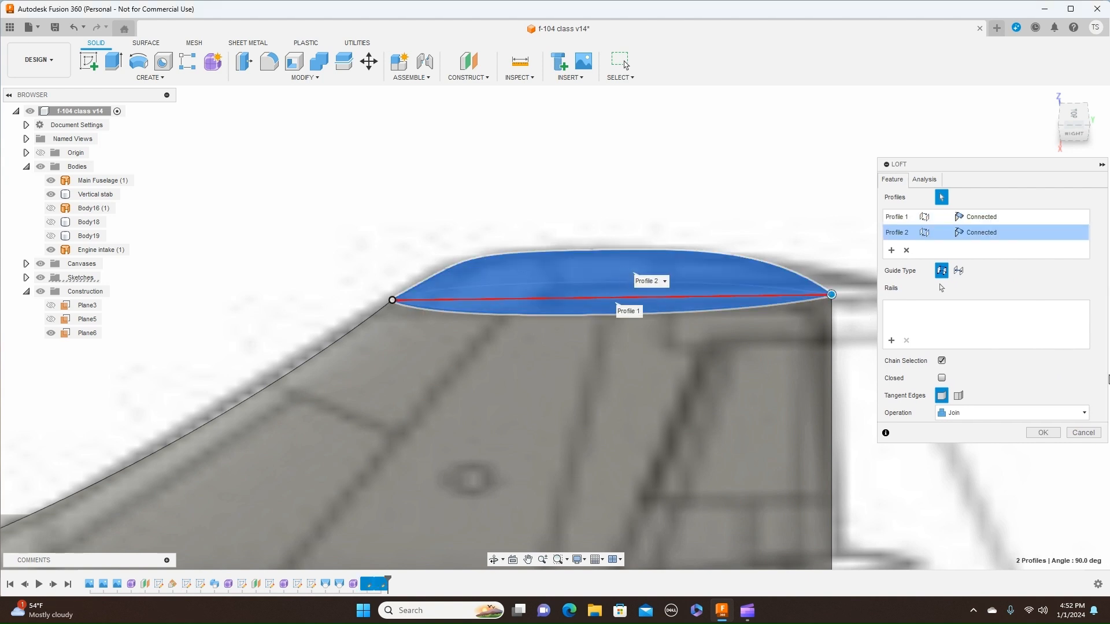
pyautogui.click(1048, 434)
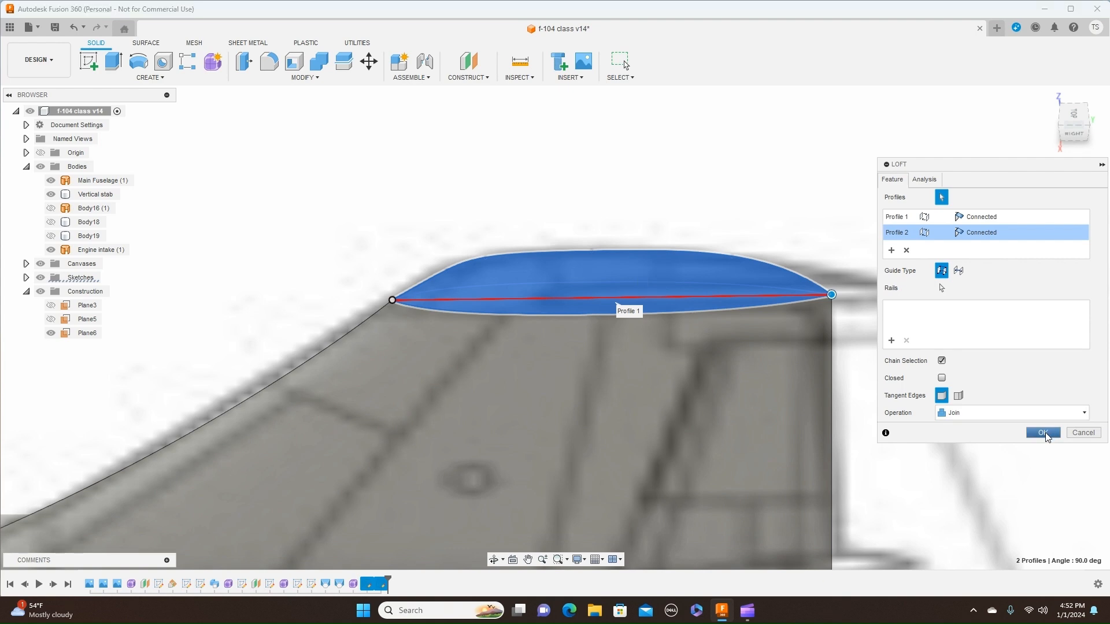
# Loft the remaining left half of the stab's top face to the flat side of the half cap as a Join
pyautogui.click(1075, 116)
pyautogui.moveTo(1076, 110); pyautogui.dragTo(1077, 132)
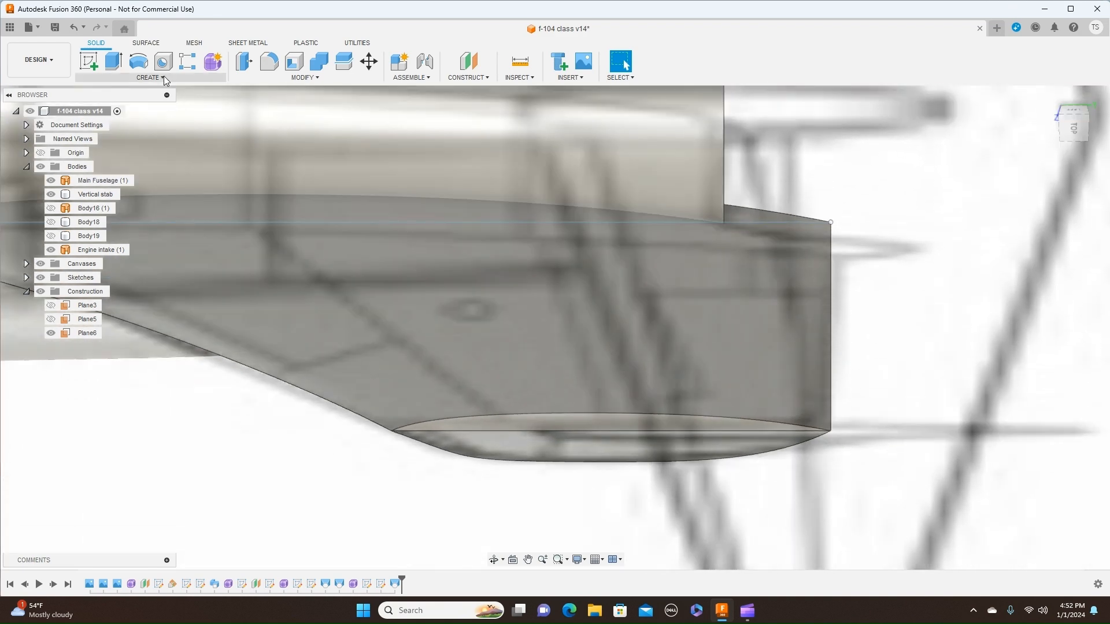
pyautogui.click(161, 78)
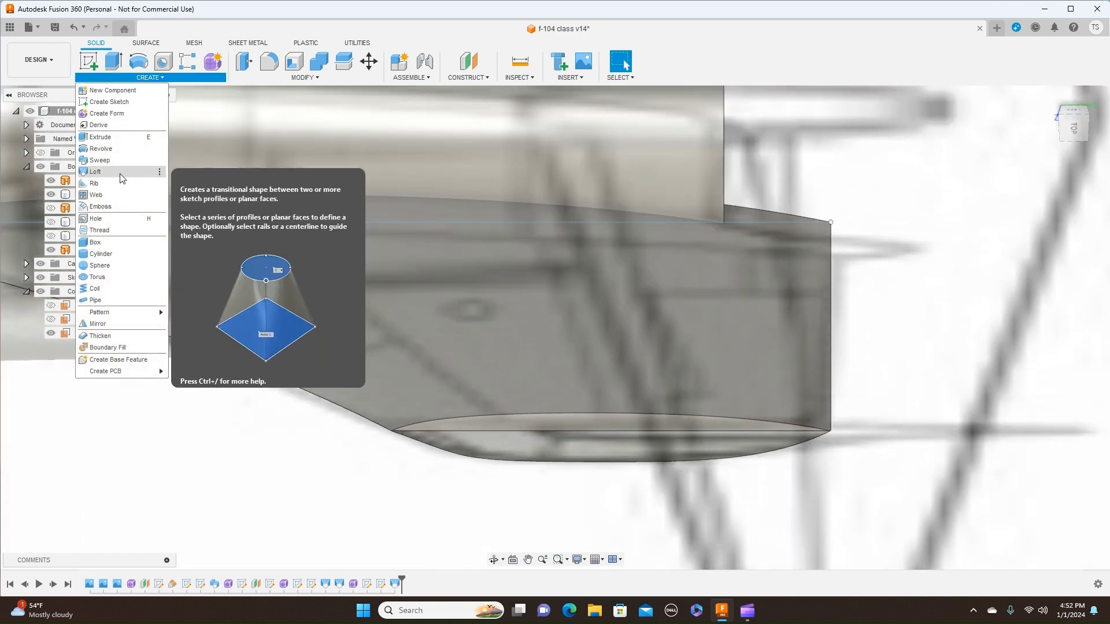
pyautogui.click(96, 172)
pyautogui.click(541, 422)
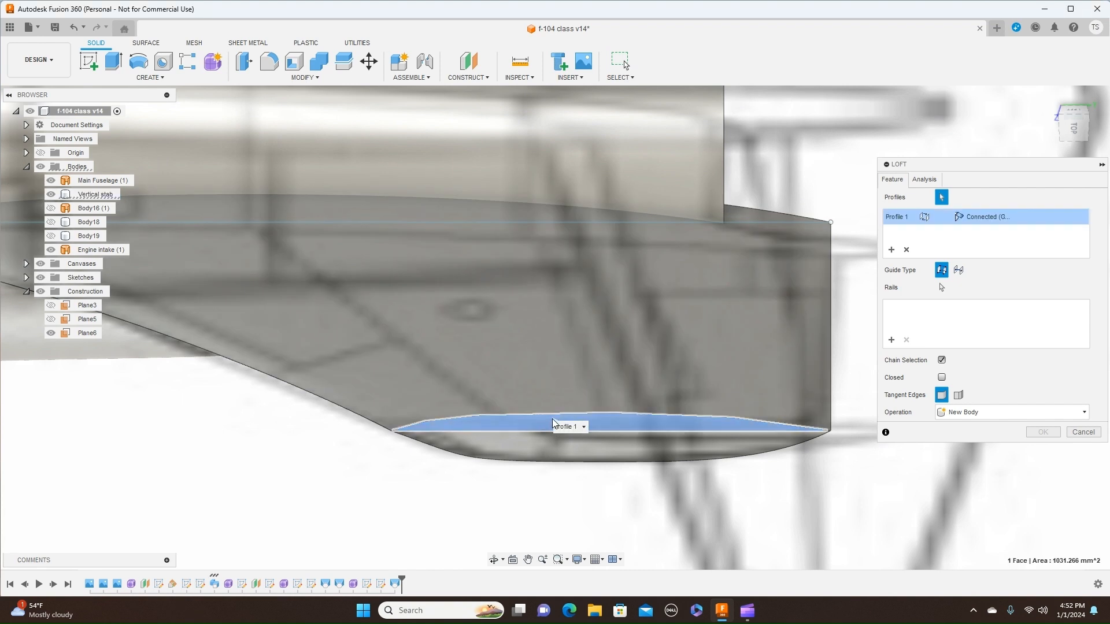
pyautogui.click(581, 451)
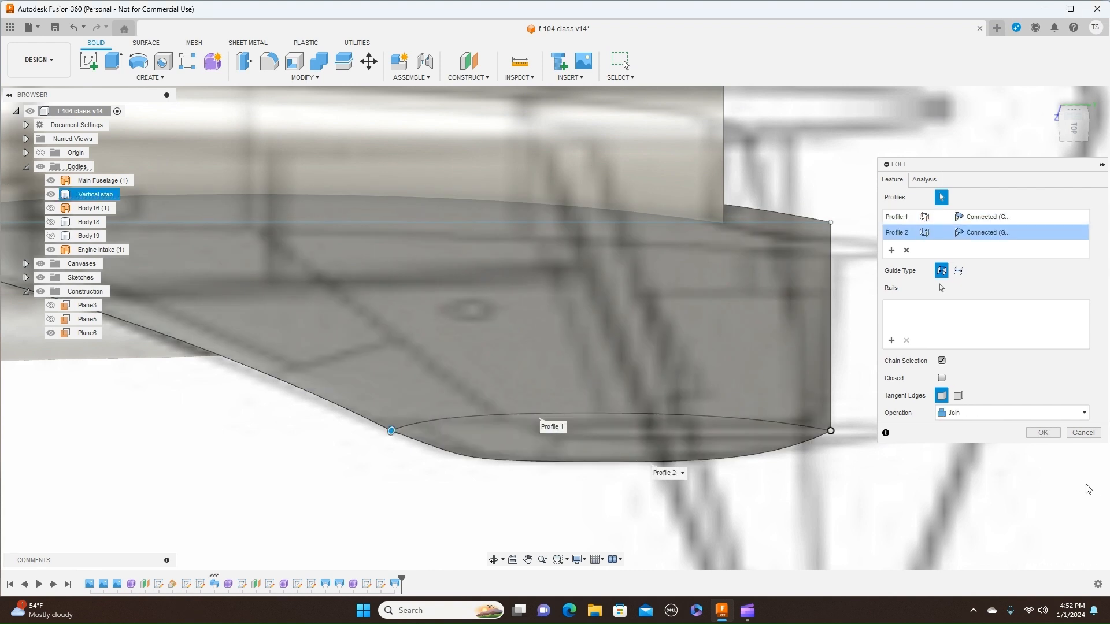
pyautogui.click(1044, 433)
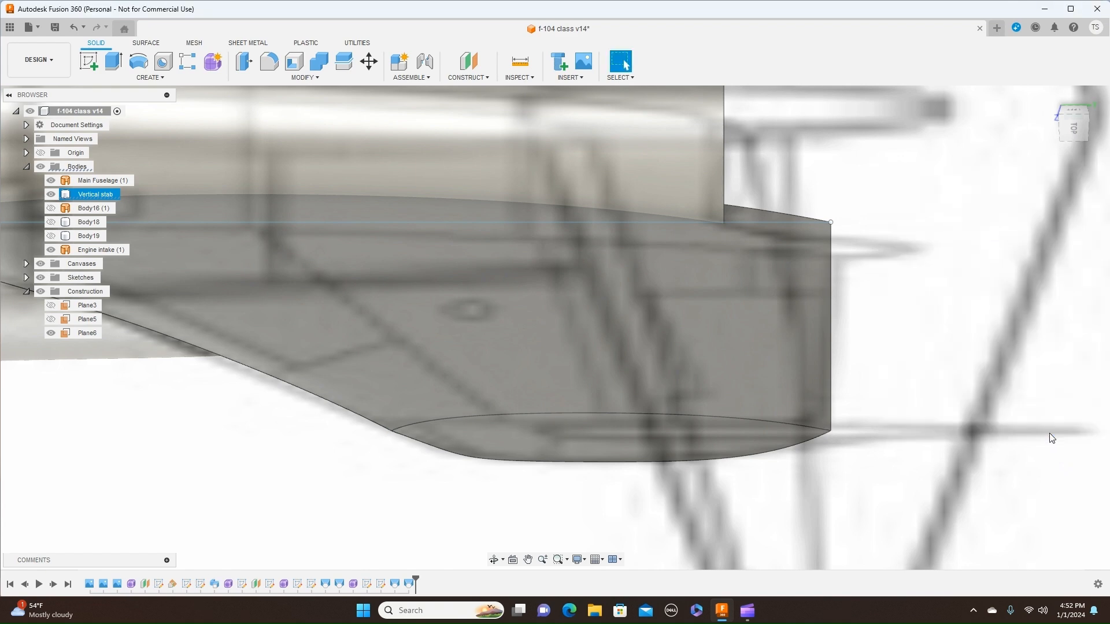
pyautogui.click(1074, 134)
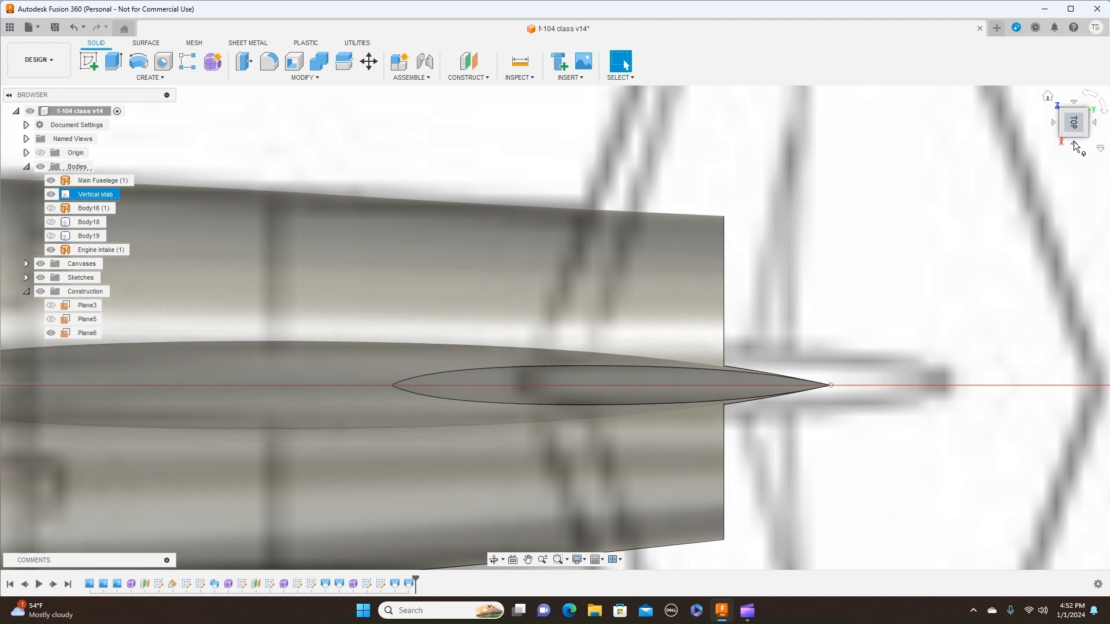
pyautogui.click(1074, 143)
pyautogui.scroll(-6, 825, 300)
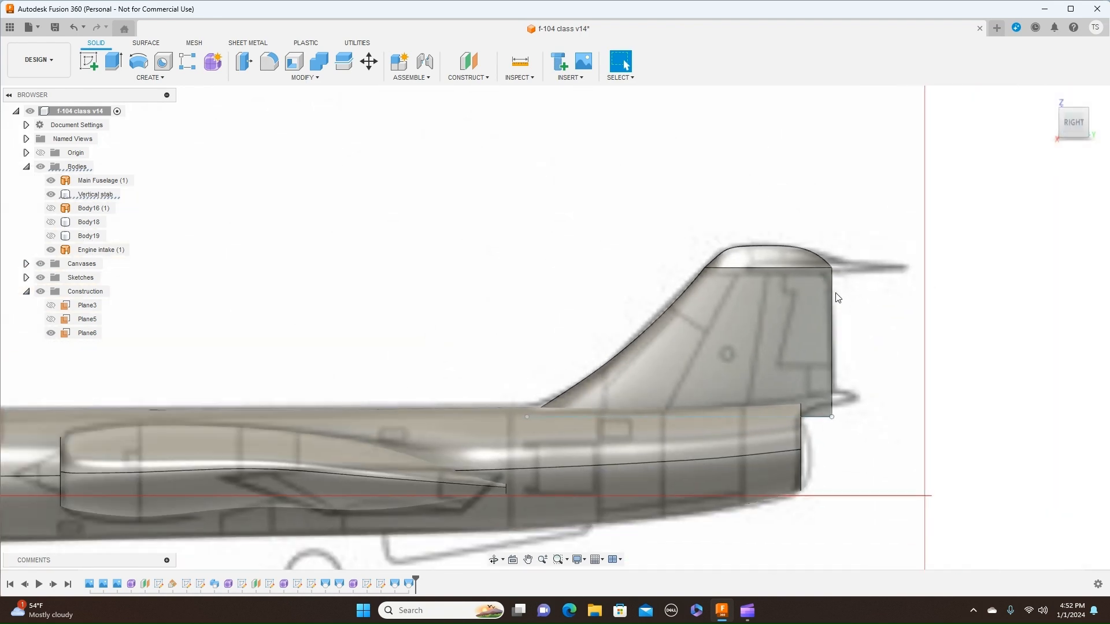
# Remove the leftover cap bodies Body18 and Body19 from the design, checking the Vertical stab body's visibility first
pyautogui.moveTo(518, 230); pyautogui.dragTo(598, 216, button='middle')
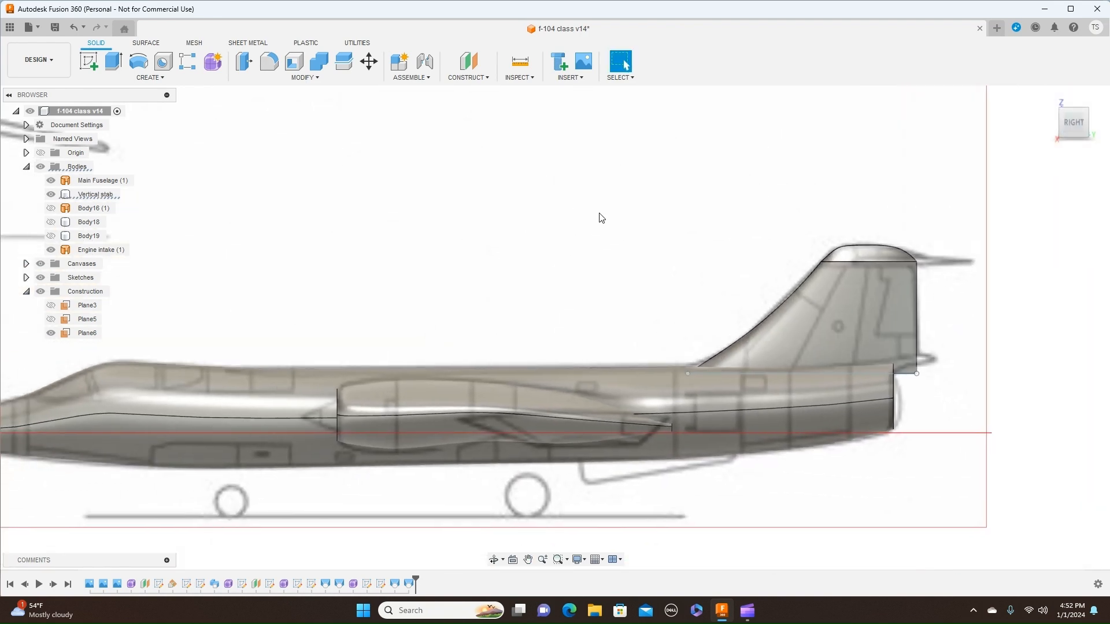
pyautogui.click(807, 280)
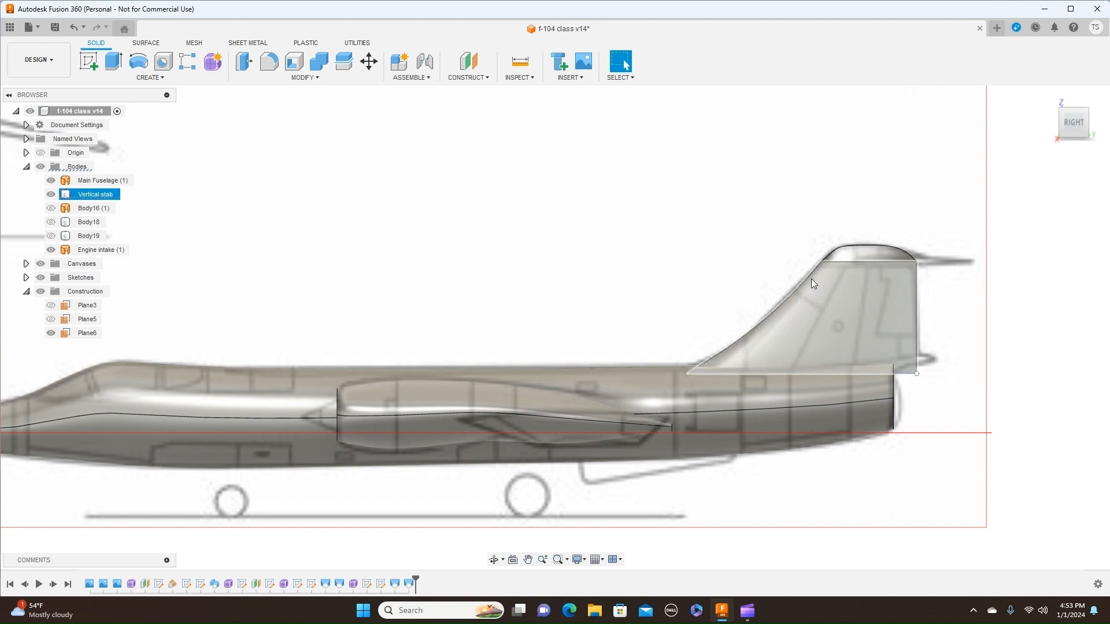
pyautogui.click(50, 195)
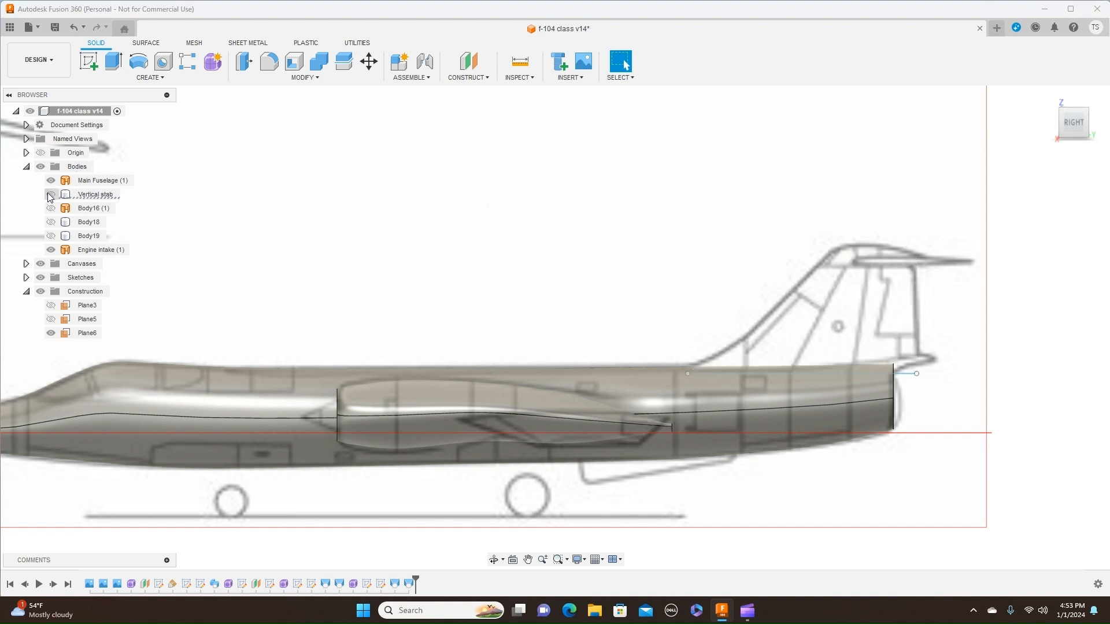
pyautogui.click(50, 195)
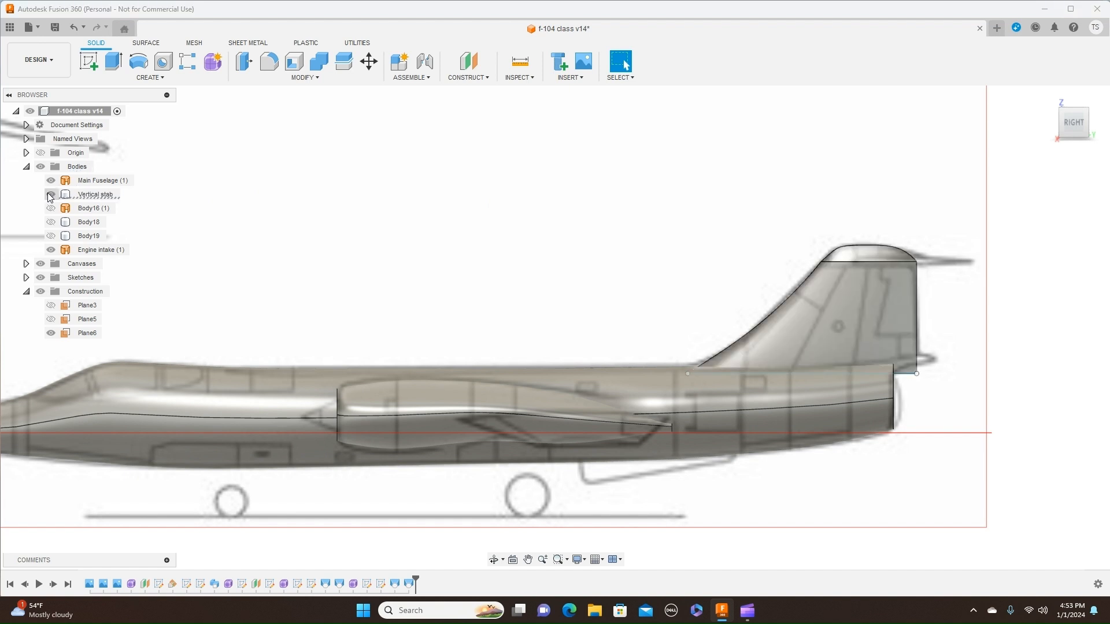
pyautogui.rightClick(78, 224)
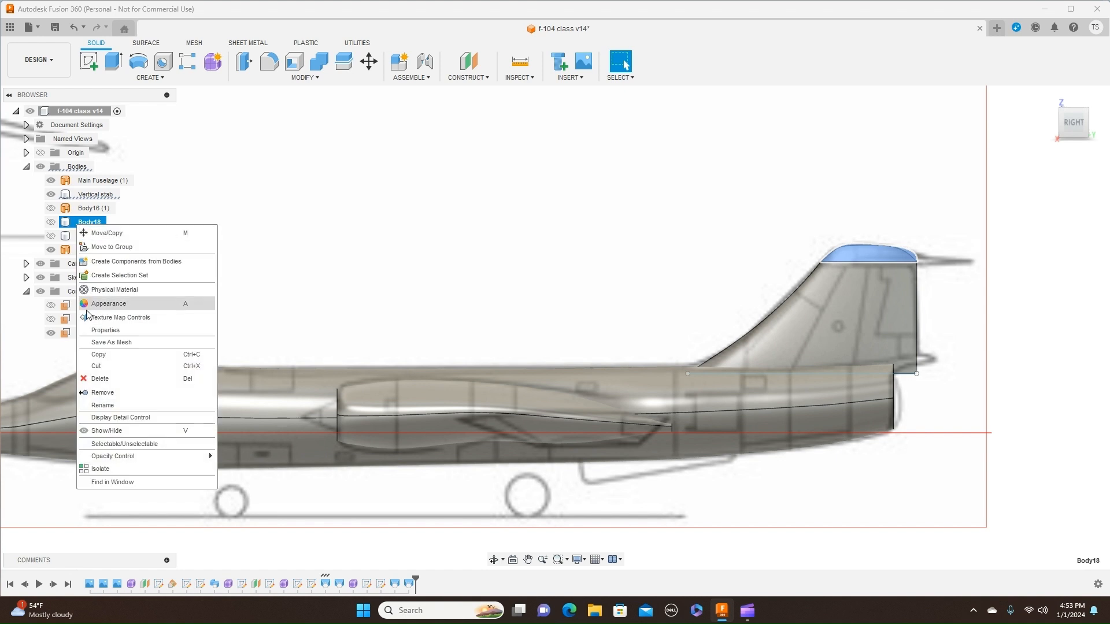
pyautogui.click(108, 392)
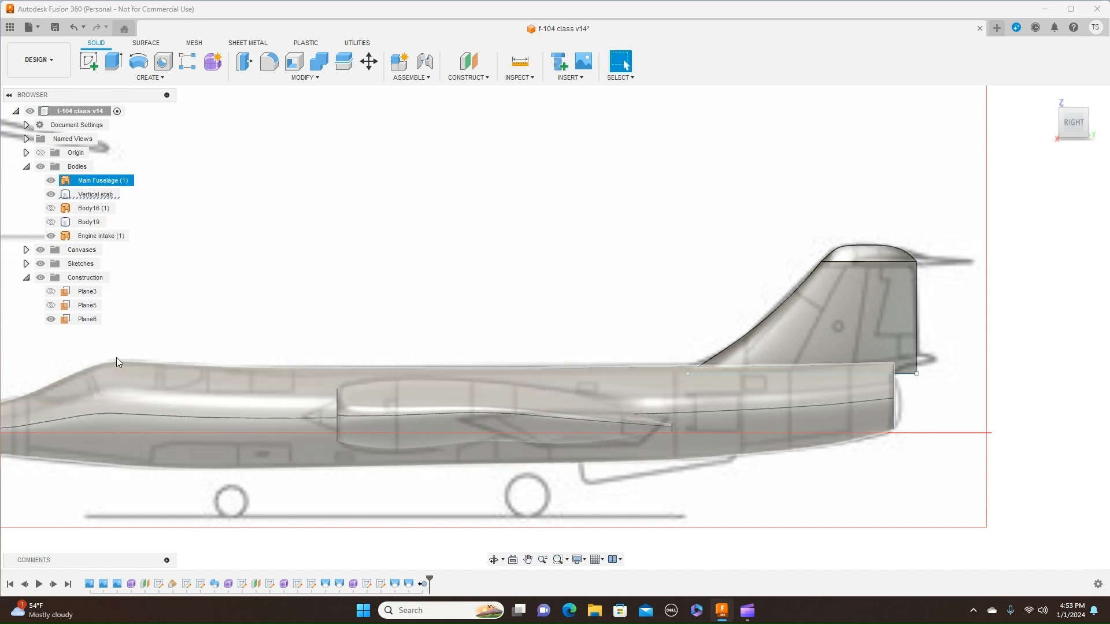
pyautogui.rightClick(80, 224)
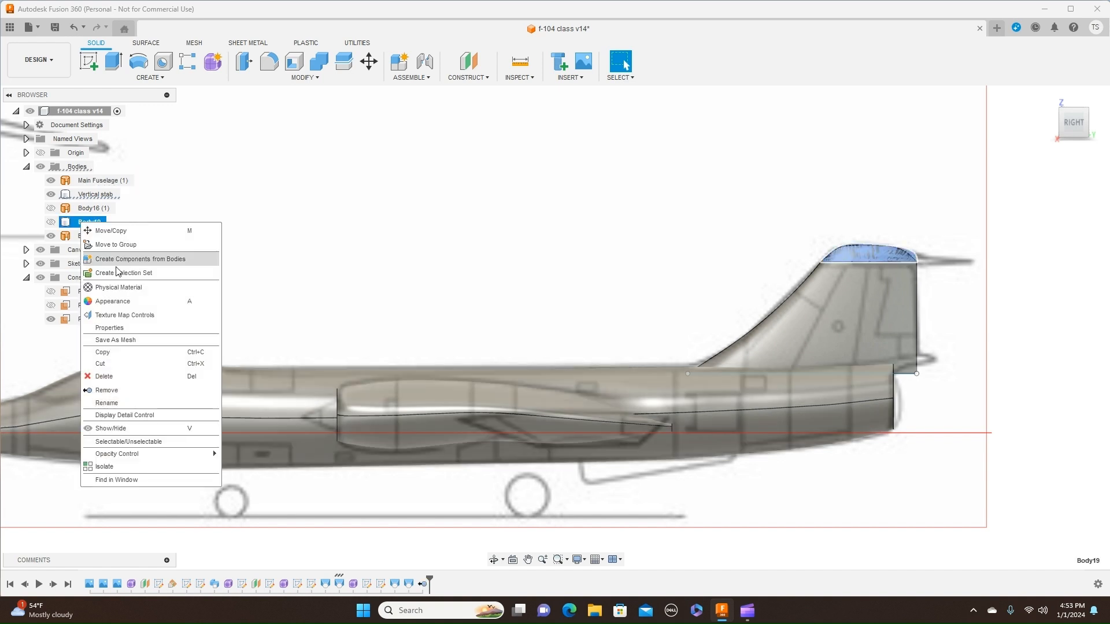
pyautogui.click(126, 389)
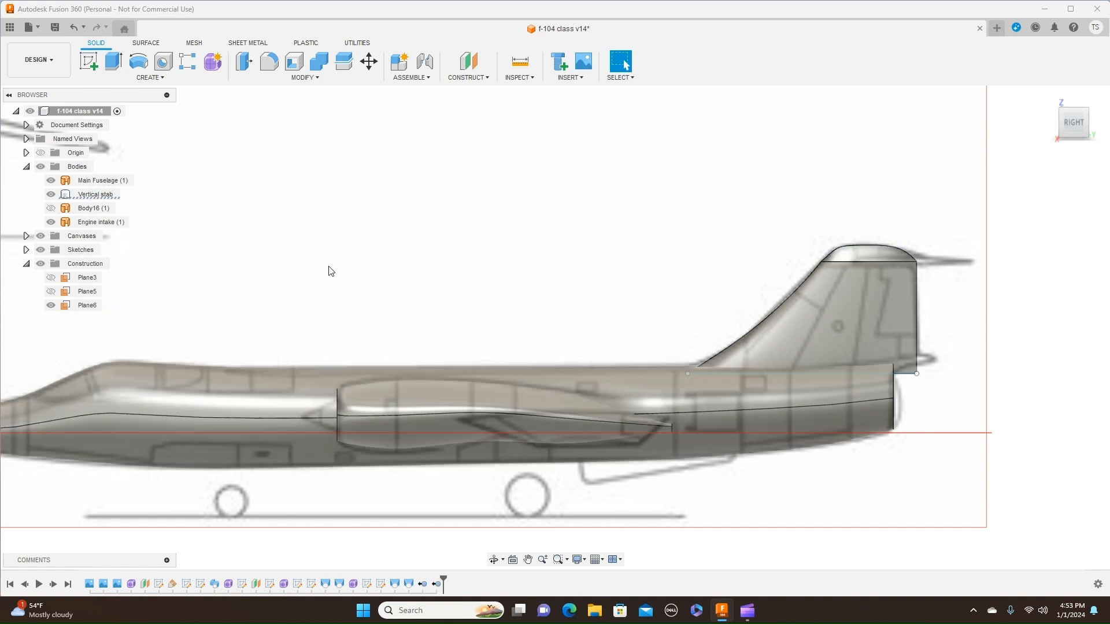
# Hide the canvases and sketches, display the model shaded without edges, and review it from several angles, ending in the right view
pyautogui.scroll(-3, 657, 215)
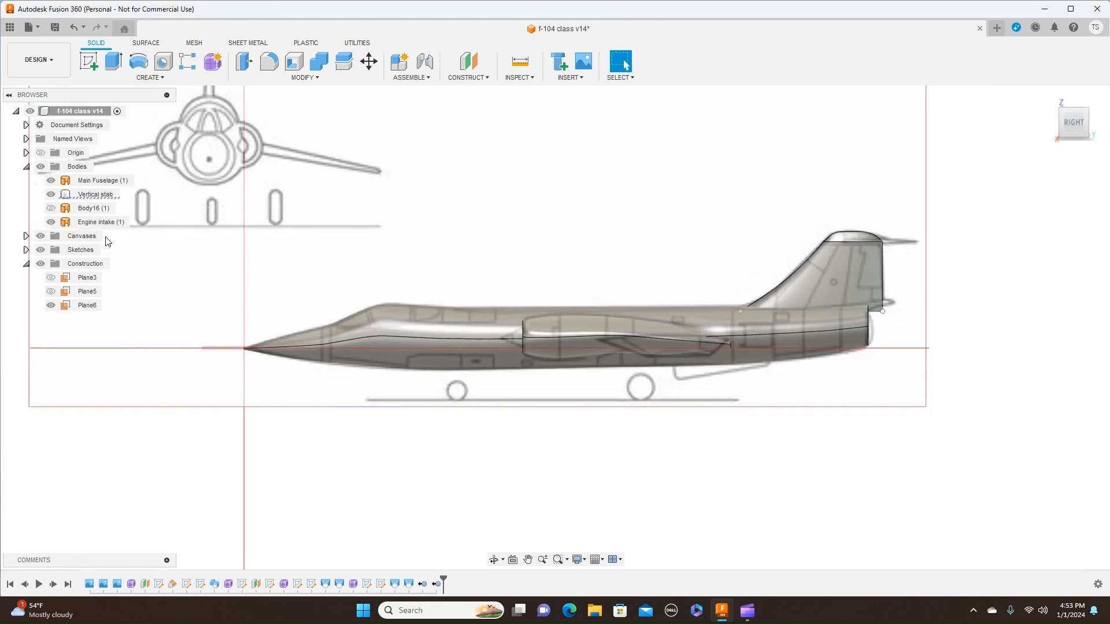
pyautogui.click(40, 236)
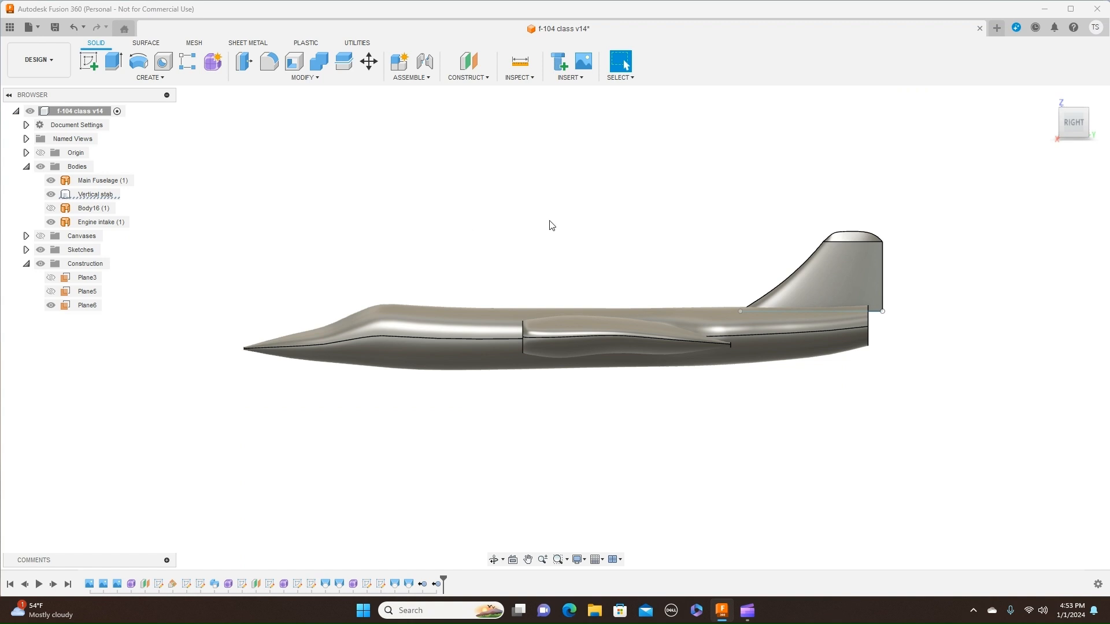
pyautogui.hotkey('ctrl', '4')
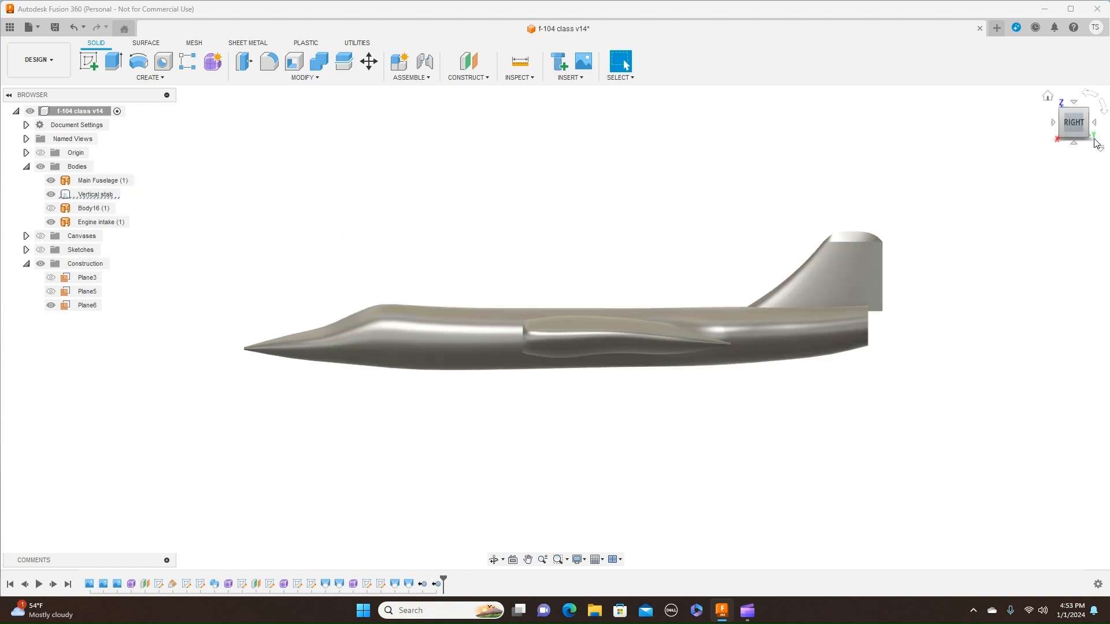
pyautogui.moveTo(1101, 130)
pyautogui.keyDown('shift'); pyautogui.mouseDown(button='middle')
pyautogui.moveTo(1109, 159)
pyautogui.moveTo(1102, 110)
pyautogui.mouseUp(button='middle'); pyautogui.keyUp('shift')
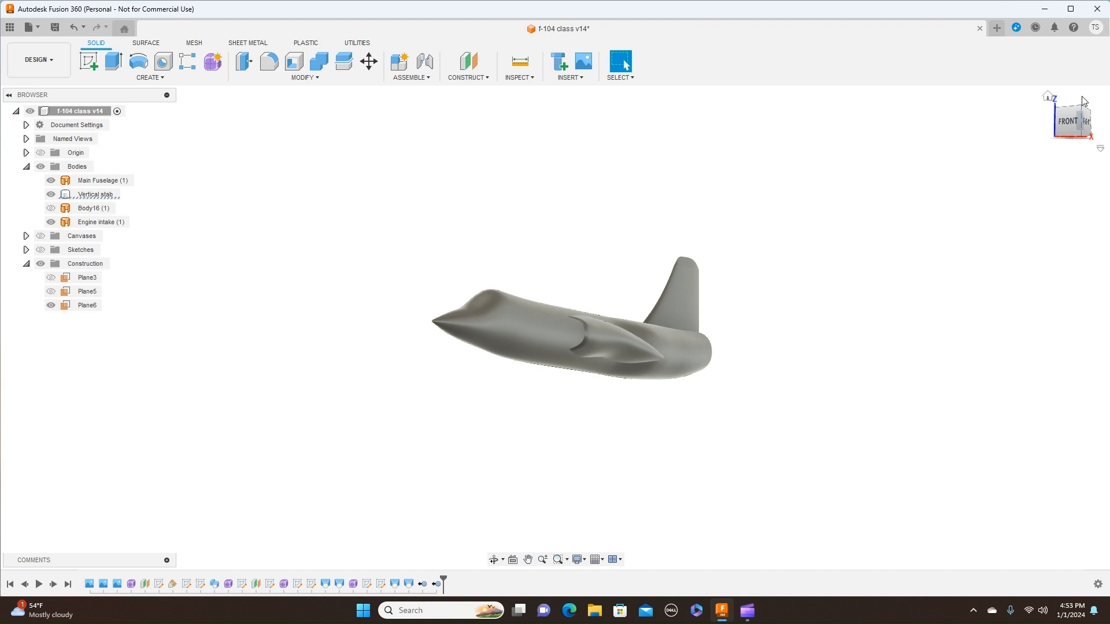
pyautogui.keyDown('shift'); pyautogui.moveTo(1060, 123); pyautogui.dragTo(1086, 129, button='middle'); pyautogui.keyUp('shift')
pyautogui.moveTo(1086, 131)
pyautogui.mouseDown()
pyautogui.moveTo(1078, 137)
pyautogui.moveTo(1061, 120)
pyautogui.moveTo(1080, 115)
pyautogui.moveTo(1068, 120)
pyautogui.mouseUp()
pyautogui.click(1084, 124)
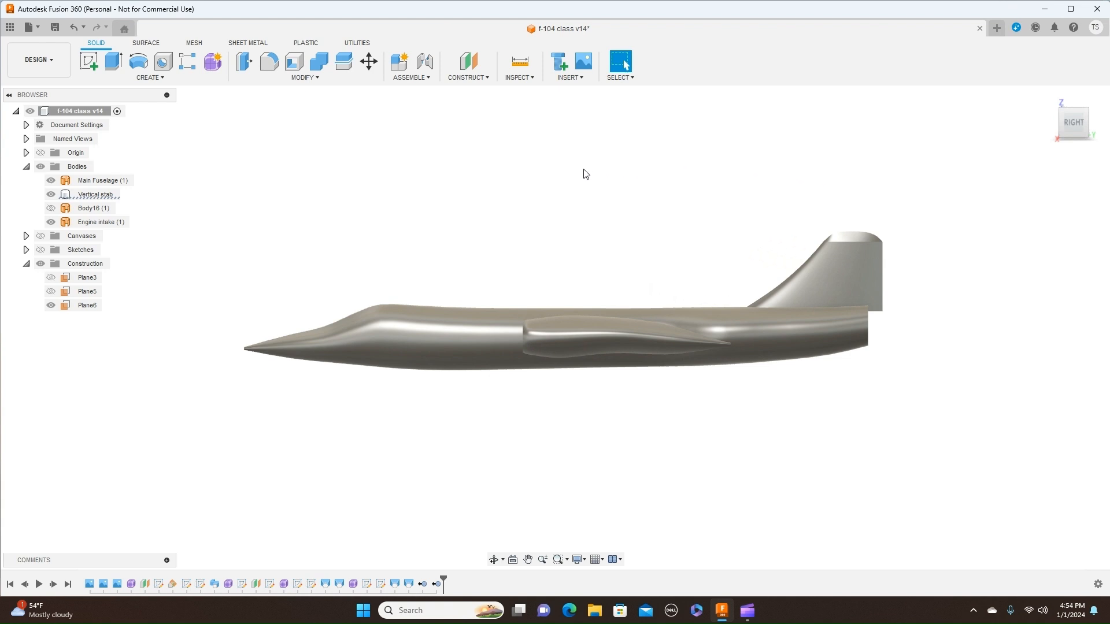
pyautogui.moveTo(752, 620)
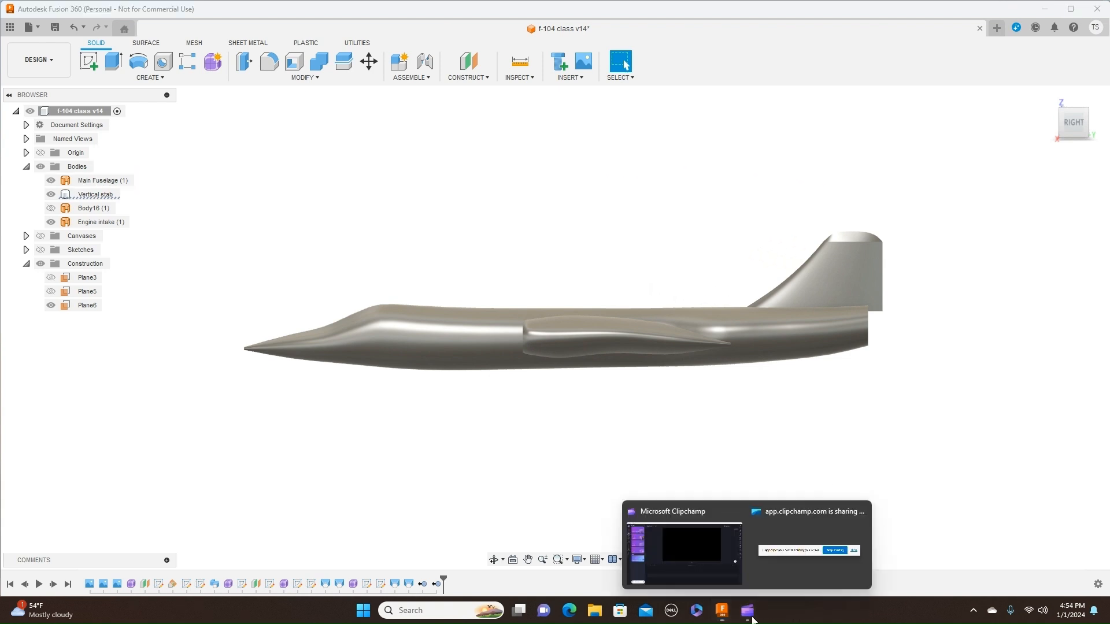
pyautogui.click(713, 567)
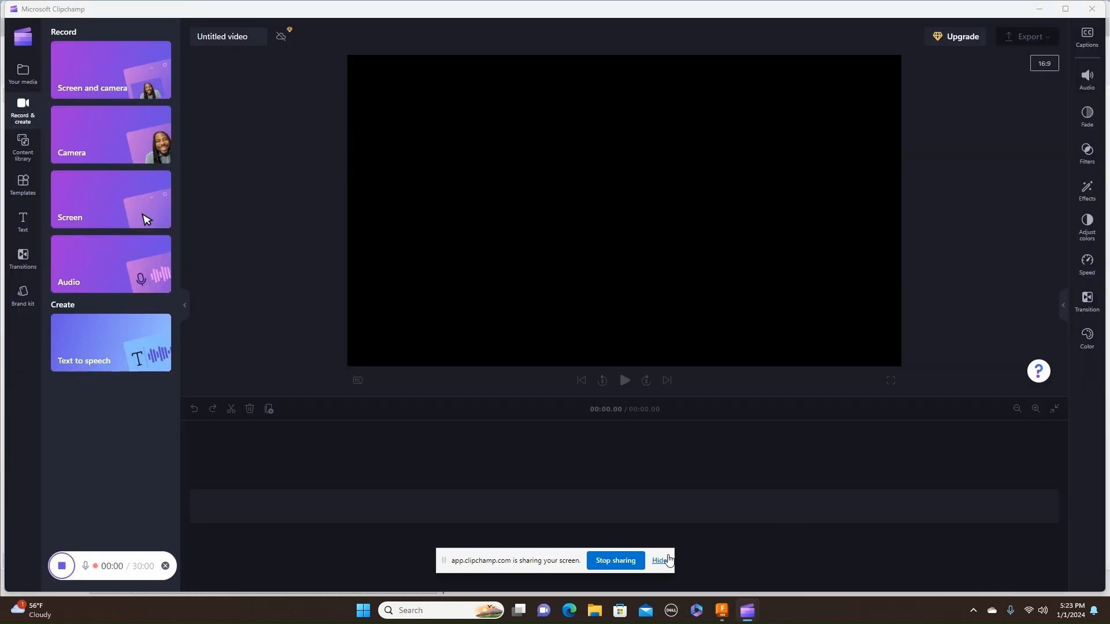
pyautogui.click(660, 564)
pyautogui.click(723, 611)
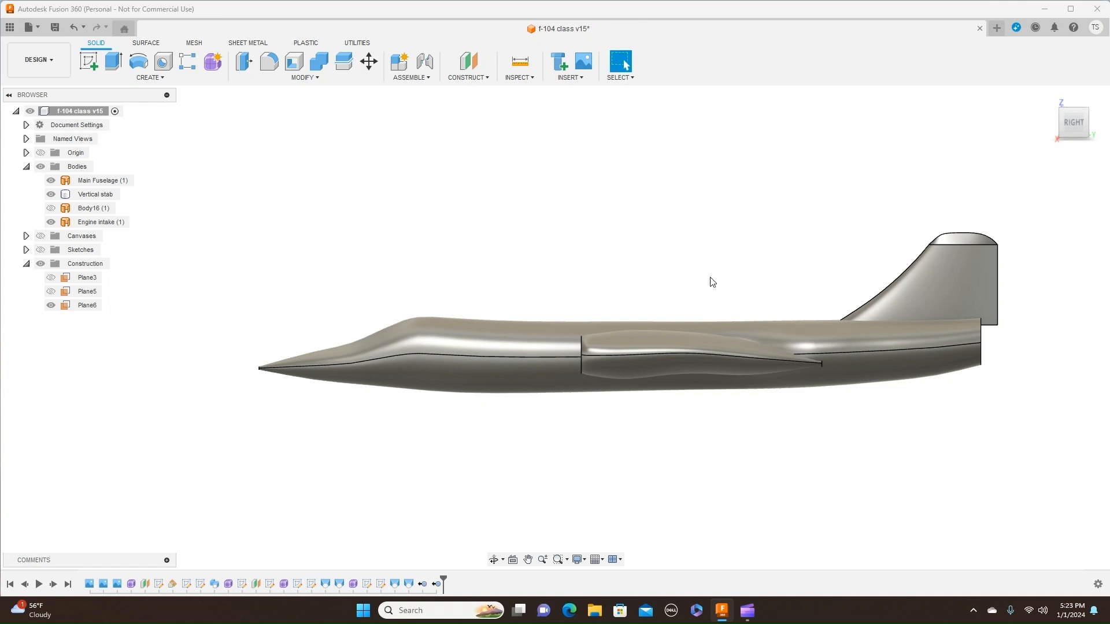
pyautogui.moveTo(752, 613)
pyautogui.click(878, 353)
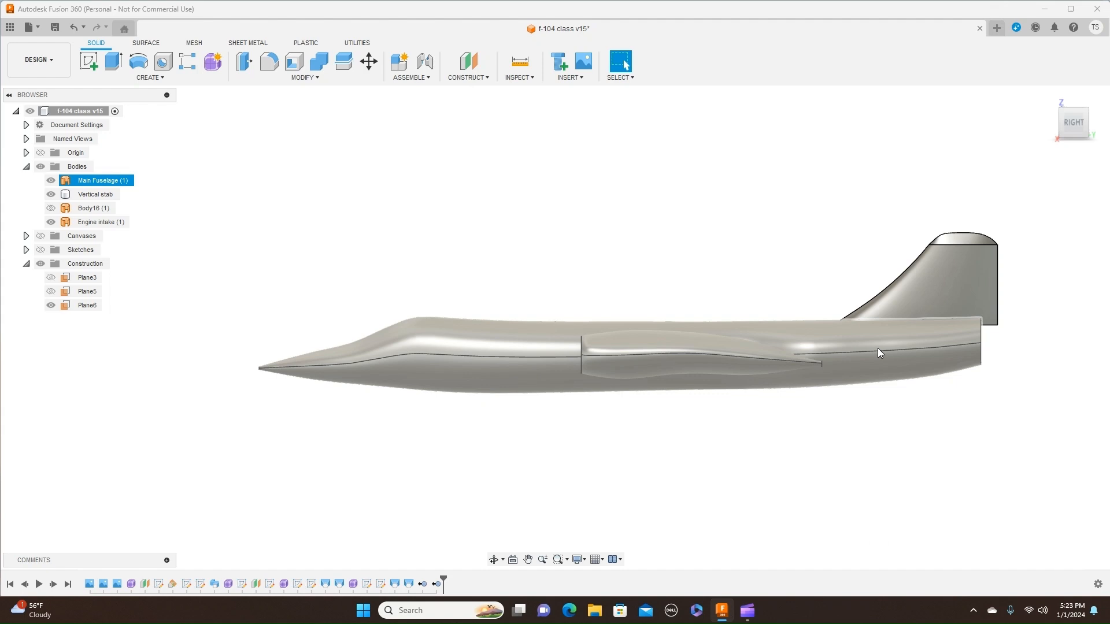
pyautogui.press('Escape')
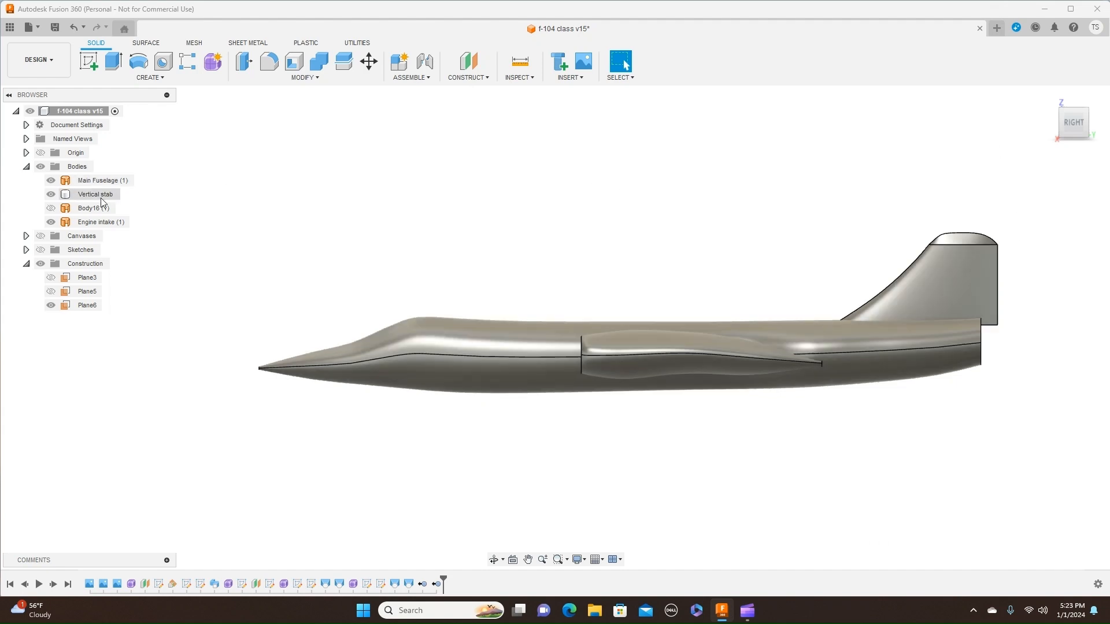
# Compare the main fuselage and engine intake bodies with the side-view canvas, showing the canvases only for the check
pyautogui.click(40, 236)
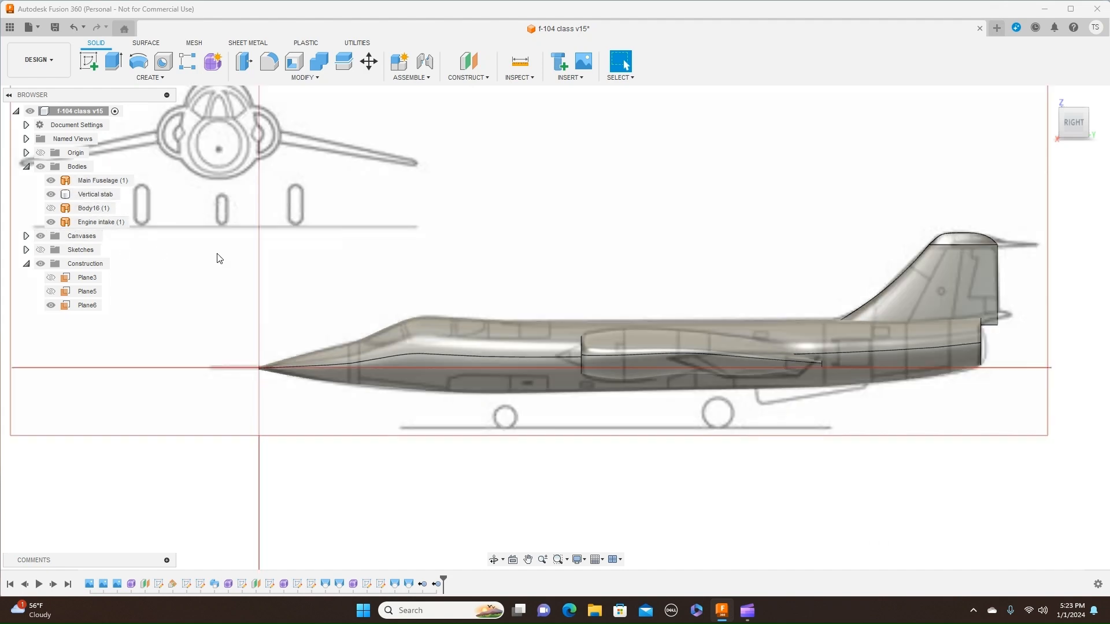
pyautogui.click(395, 351)
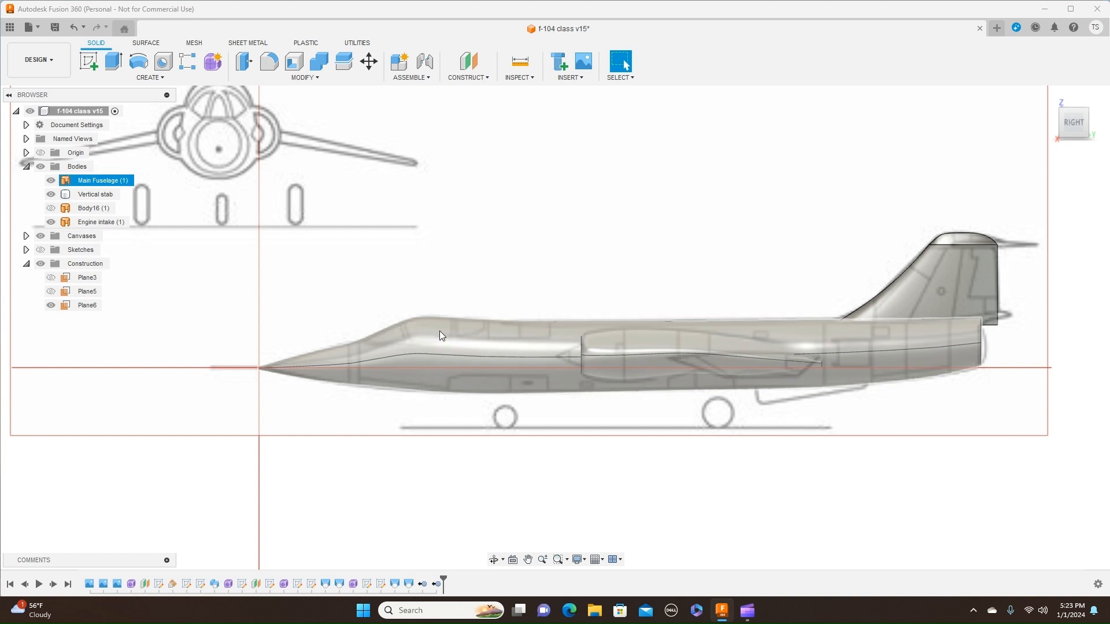
pyautogui.click(647, 348)
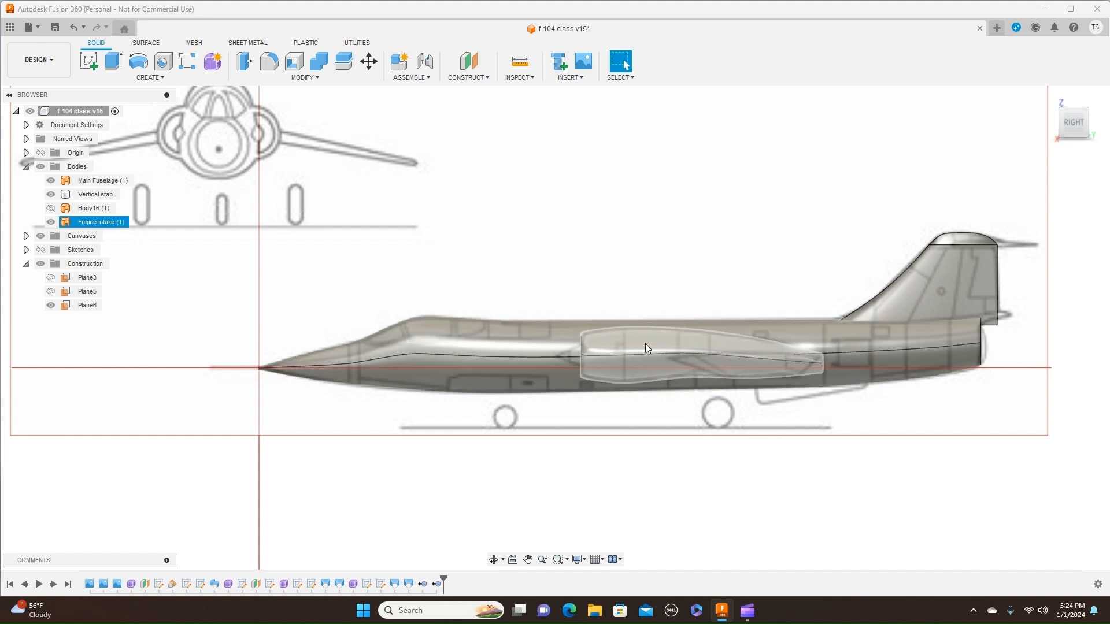
pyautogui.click(710, 325)
pyautogui.click(700, 296)
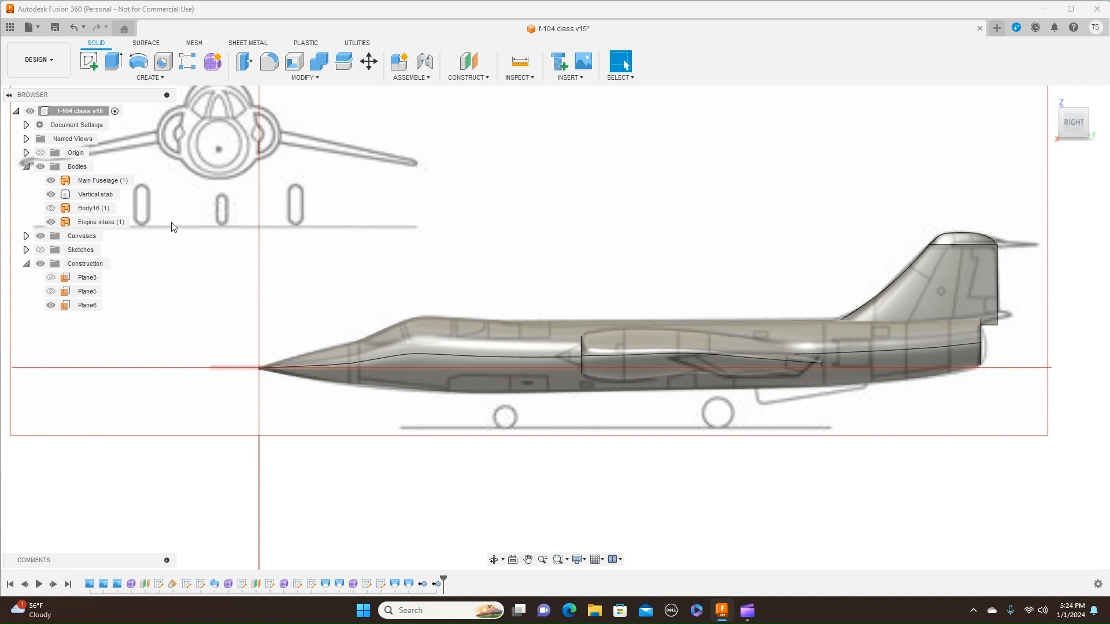
pyautogui.click(40, 236)
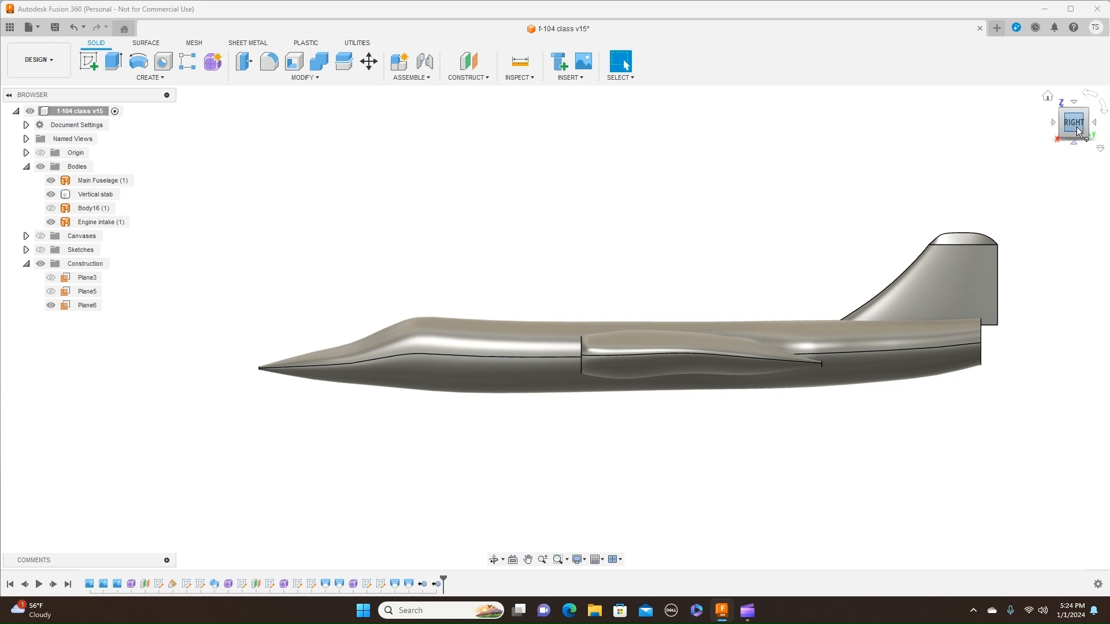
# Open the main fuselage form for editing, viewed squarely from the top
pyautogui.moveTo(1072, 134); pyautogui.dragTo(1078, 96)
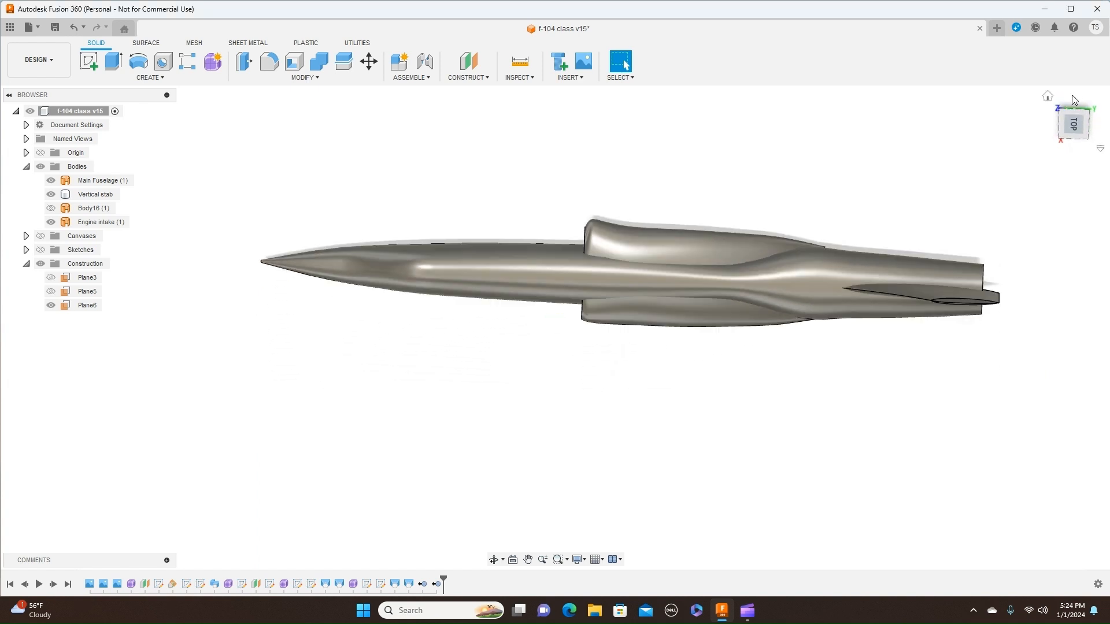
pyautogui.click(1073, 124)
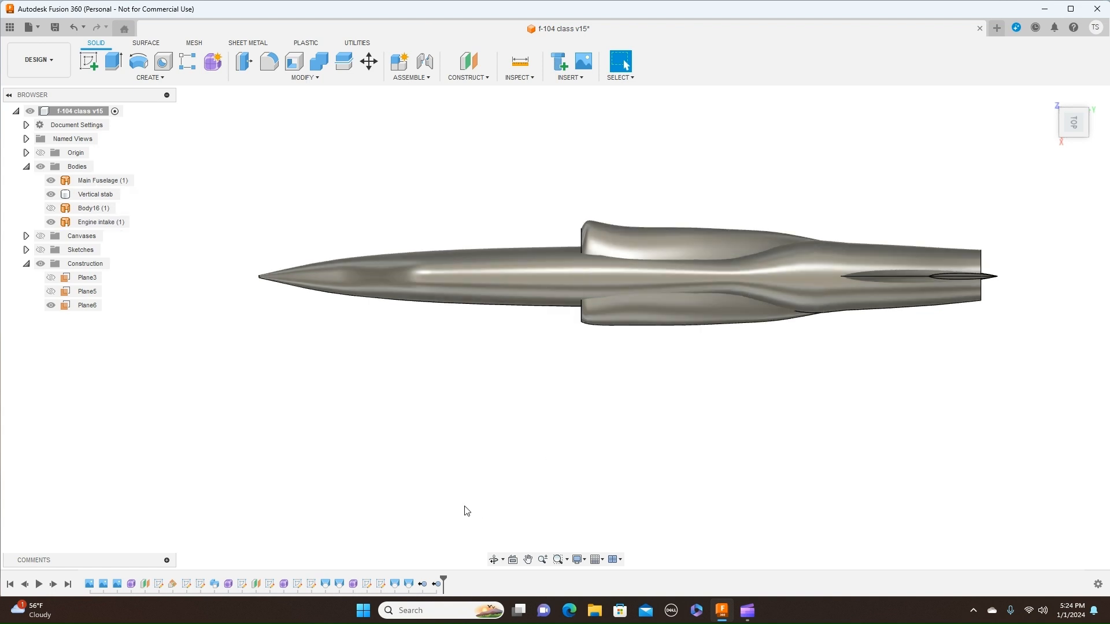
pyautogui.click(132, 585)
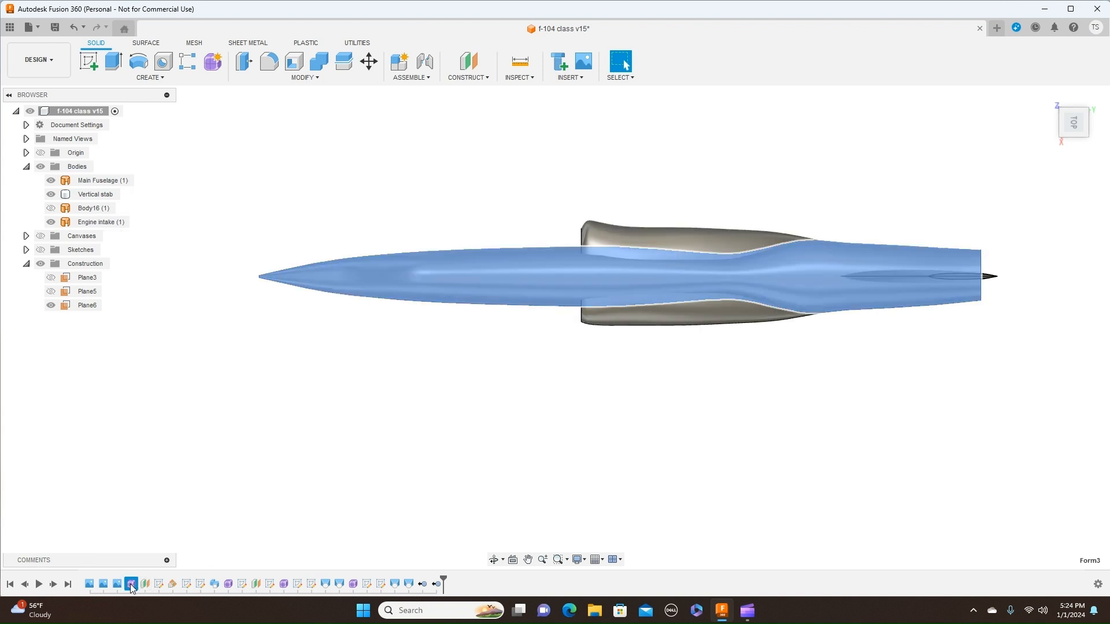
pyautogui.rightClick(131, 585)
pyautogui.click(169, 489)
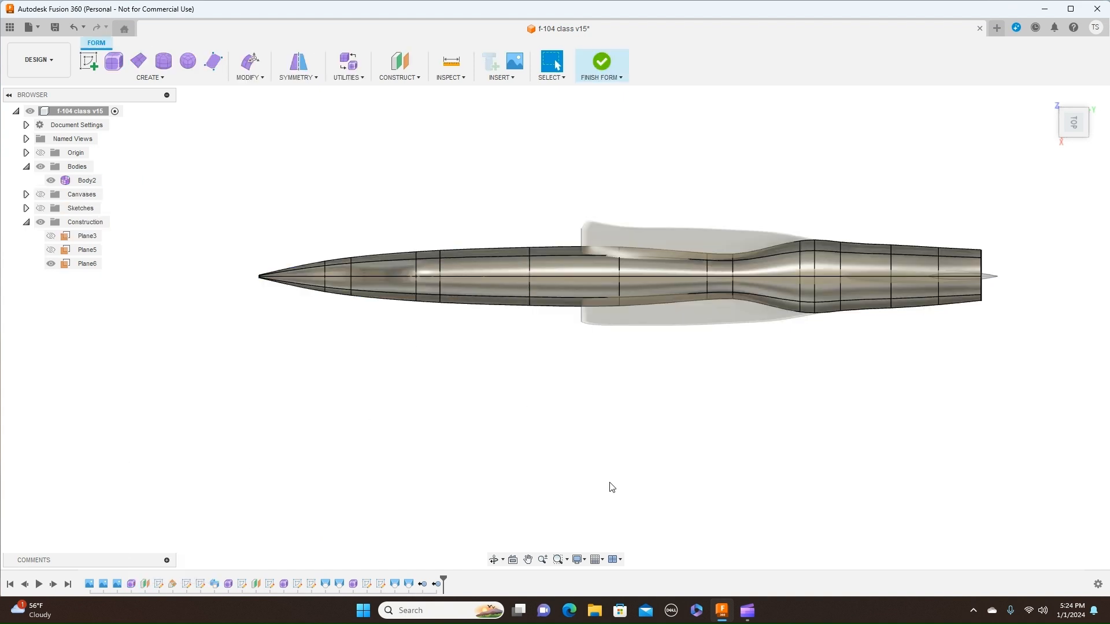
# Widen the rear edge loop of the fuselage's narrow waist between the intakes by scaling it to about 1.61 with Edit Form
pyautogui.scroll(2, 699, 418)
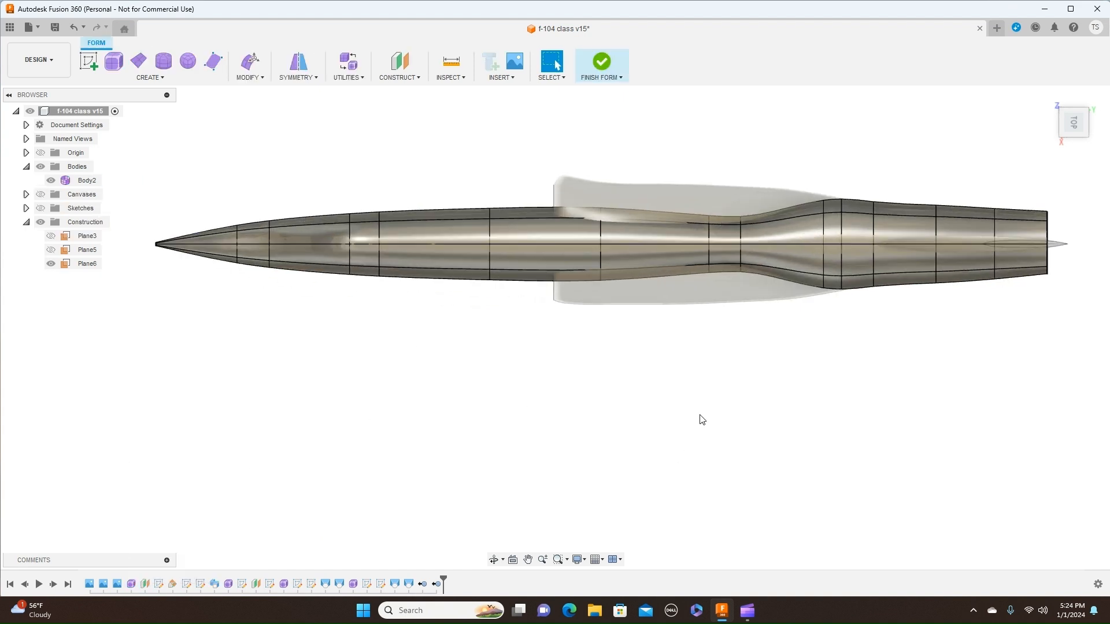
pyautogui.doubleClick(741, 240)
pyautogui.rightClick(742, 239)
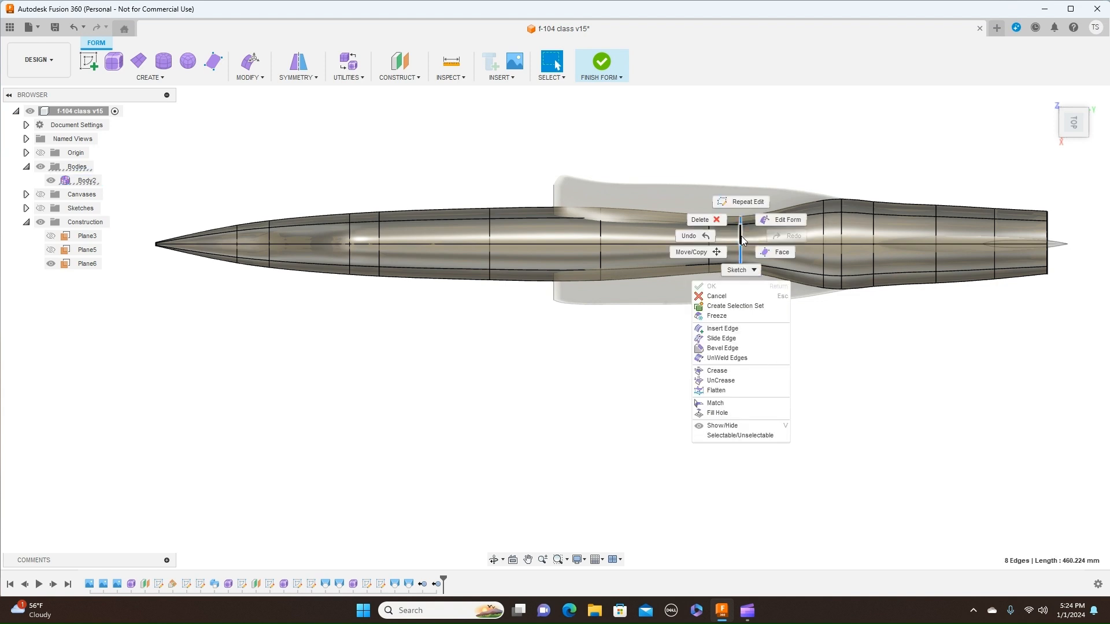
pyautogui.click(783, 220)
pyautogui.moveTo(774, 274); pyautogui.dragTo(774, 293)
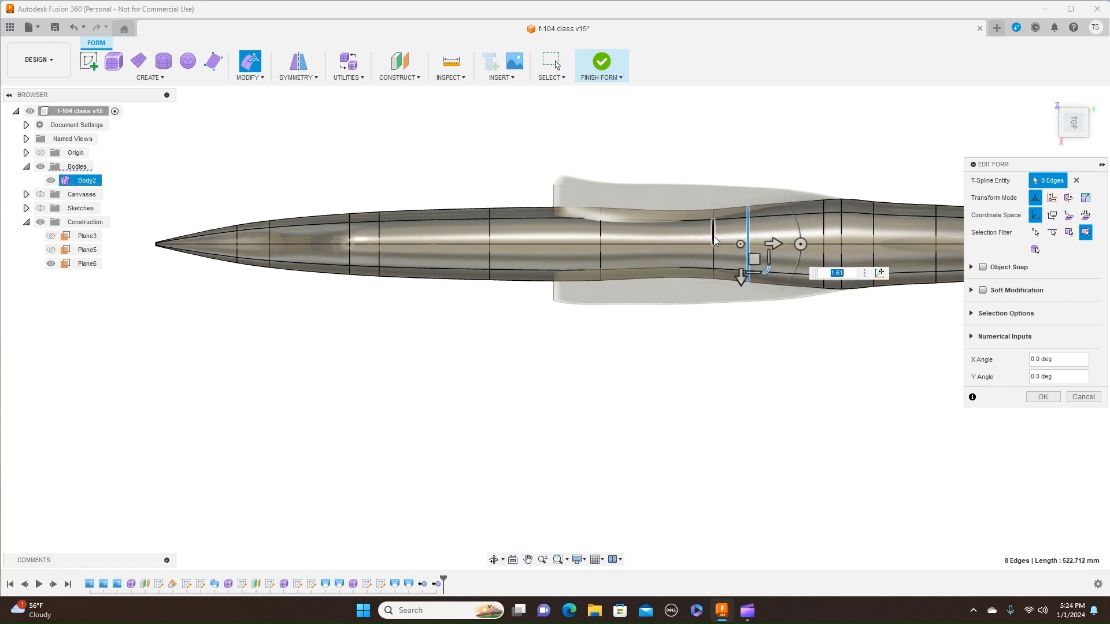
# Widen the adjacent forward waist edge loop by scaling it to about 1.307, finish the form, and return to the right view
pyautogui.doubleClick(714, 238)
pyautogui.moveTo(738, 267); pyautogui.dragTo(741, 280)
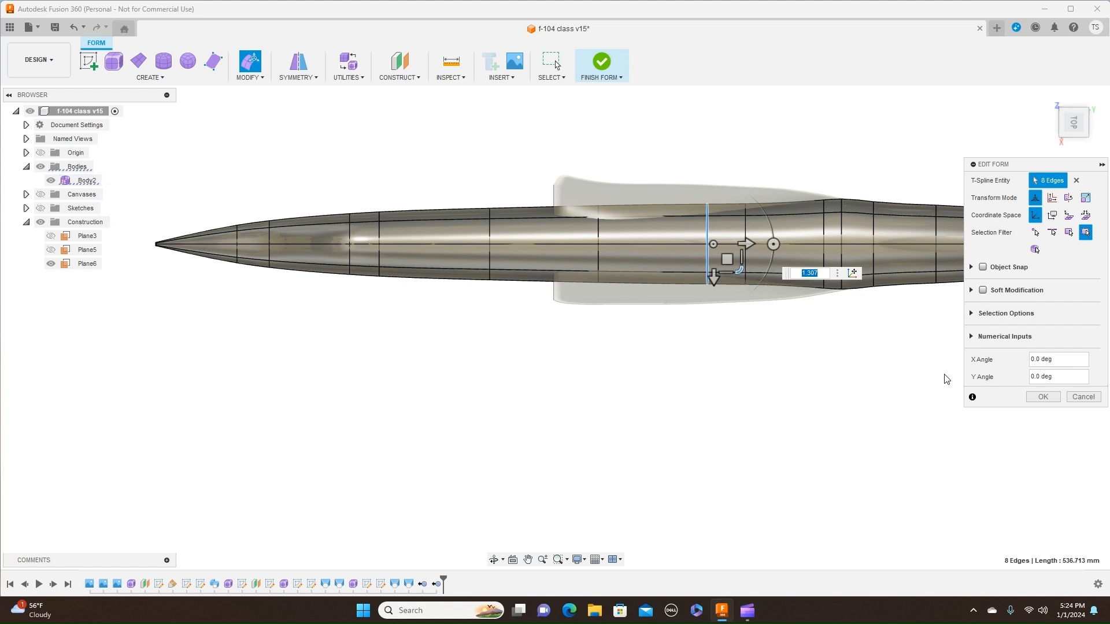
pyautogui.click(1043, 398)
pyautogui.click(619, 78)
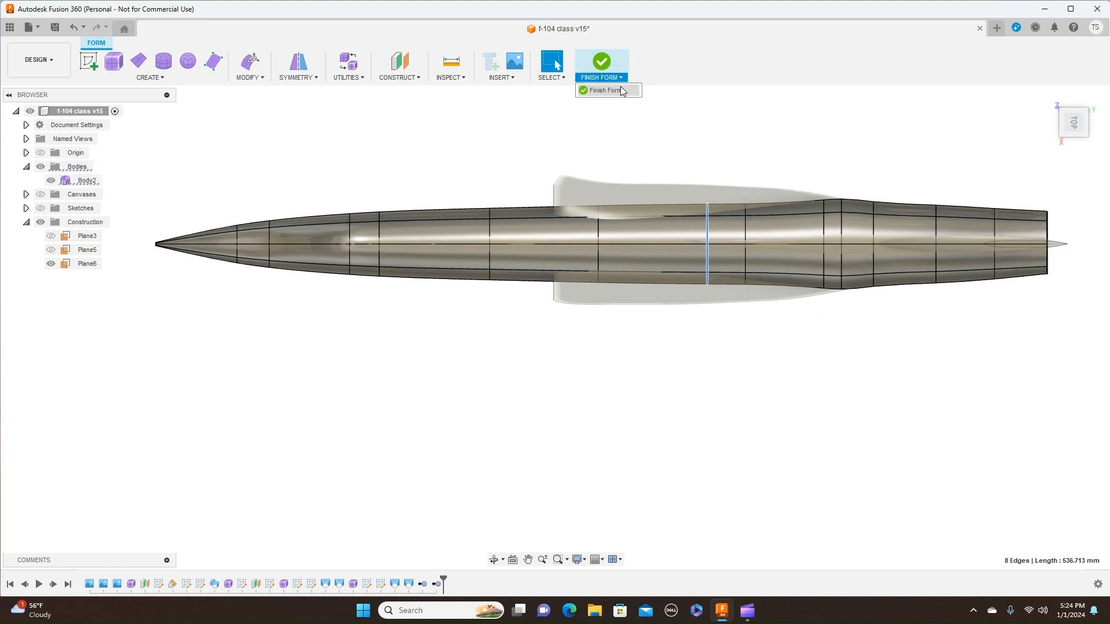
pyautogui.click(618, 90)
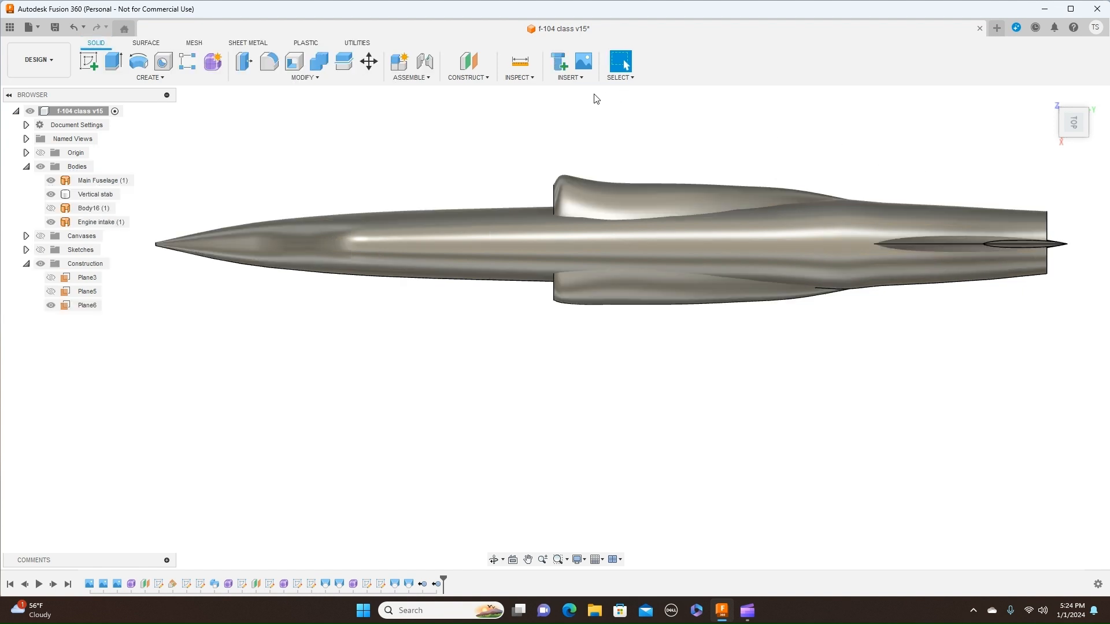
pyautogui.moveTo(1071, 136)
pyautogui.mouseDown()
pyautogui.moveTo(1085, 96)
pyautogui.moveTo(1071, 138)
pyautogui.mouseUp()
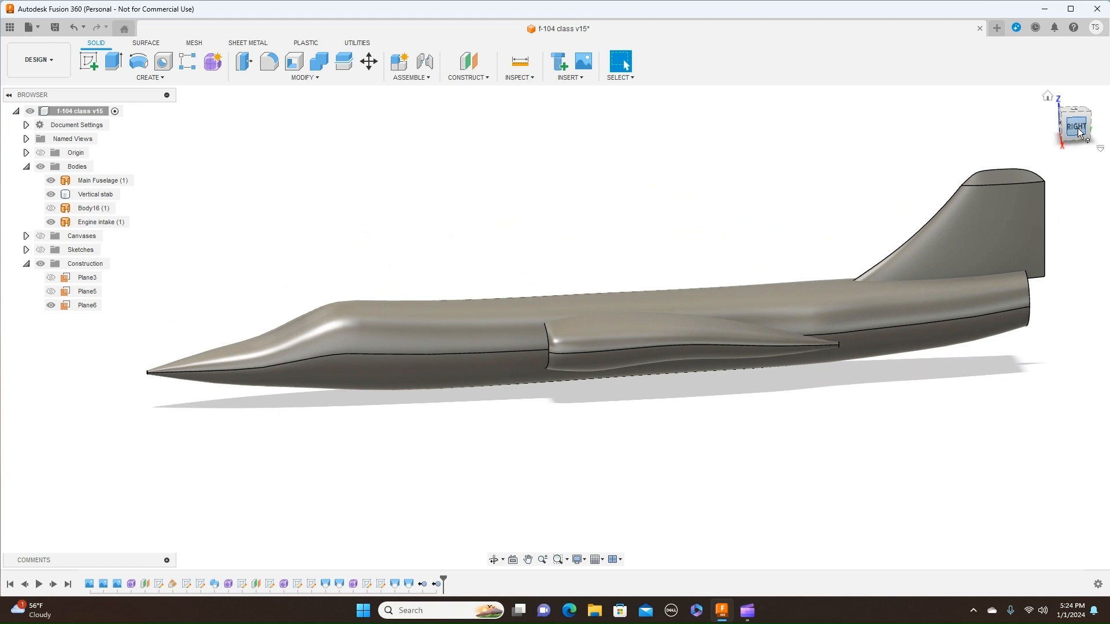
pyautogui.click(1077, 127)
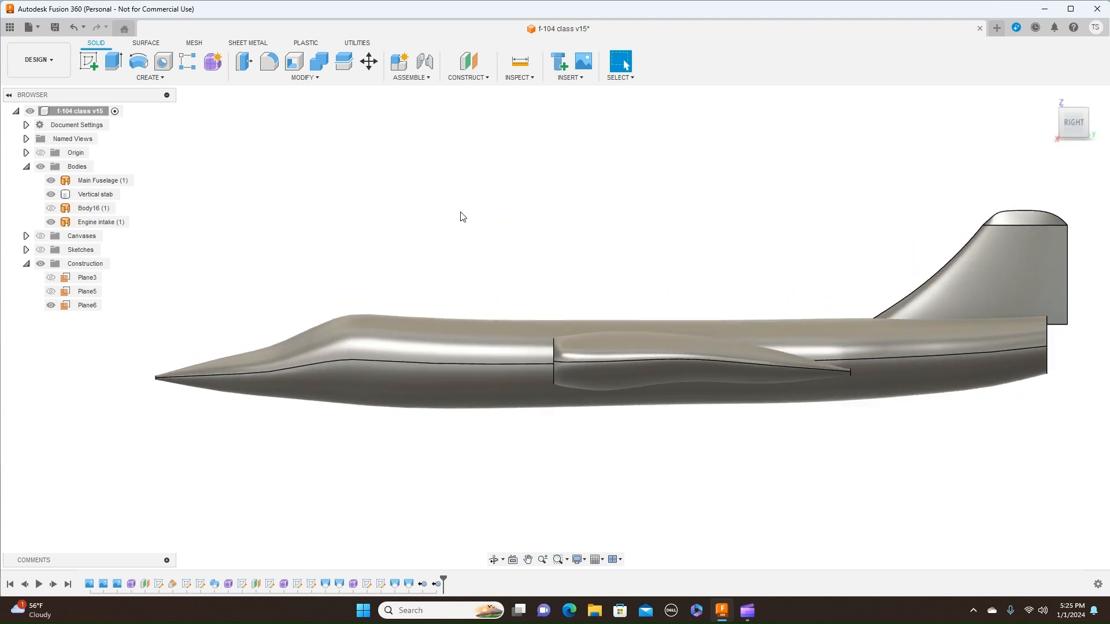
# Show the canvases and compare the fuselage, engine intake and vertical stab with the side-view drawing
pyautogui.click(41, 236)
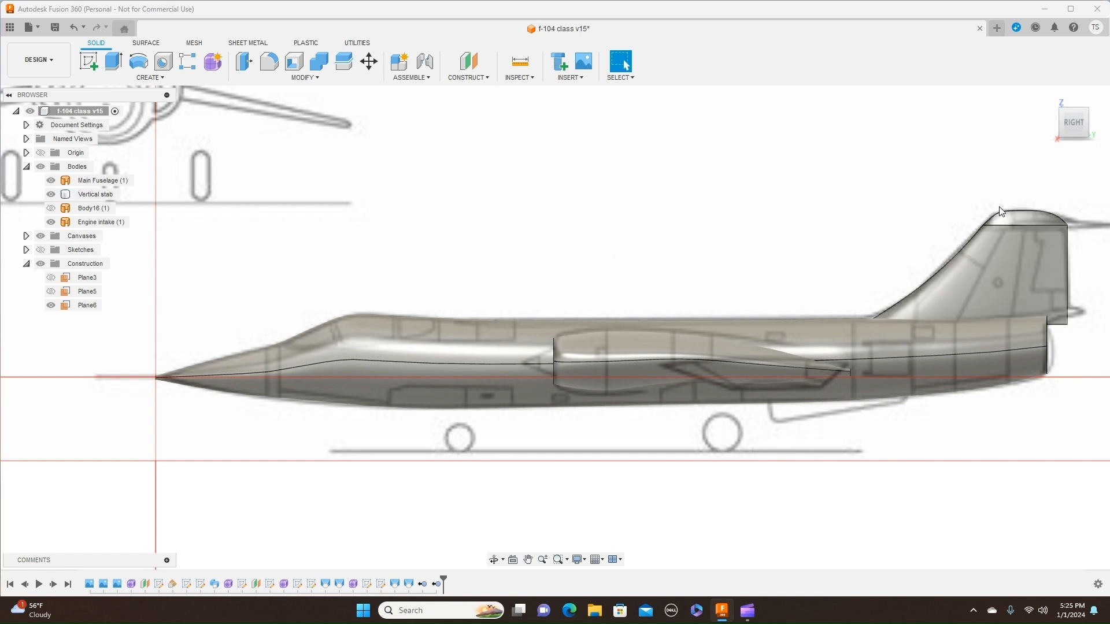
pyautogui.scroll(3, 792, 347)
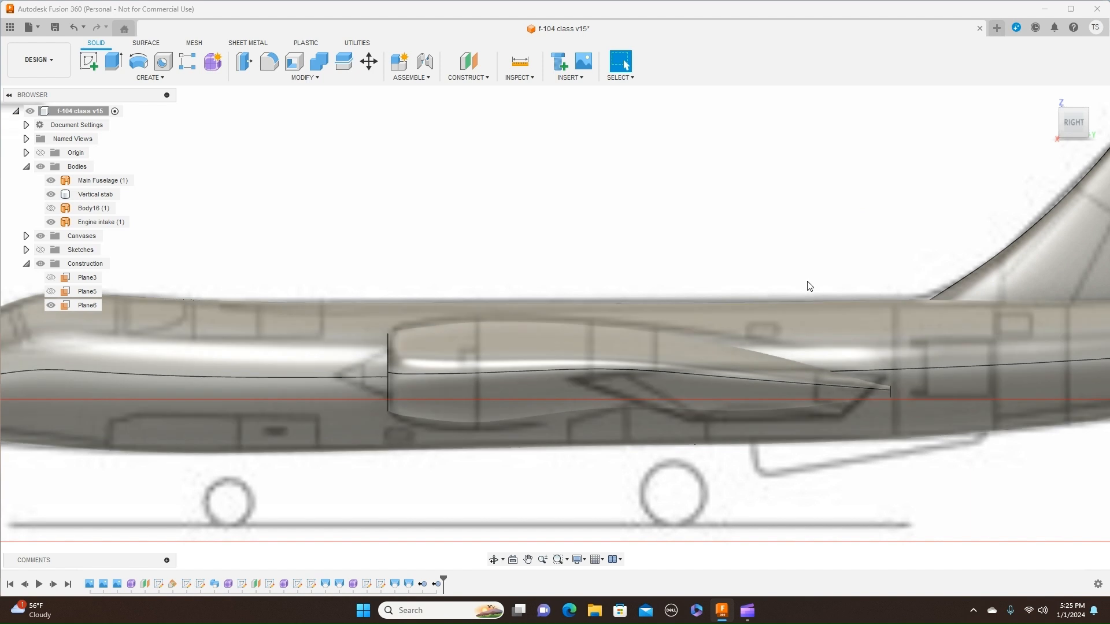
pyautogui.scroll(-3, 832, 226)
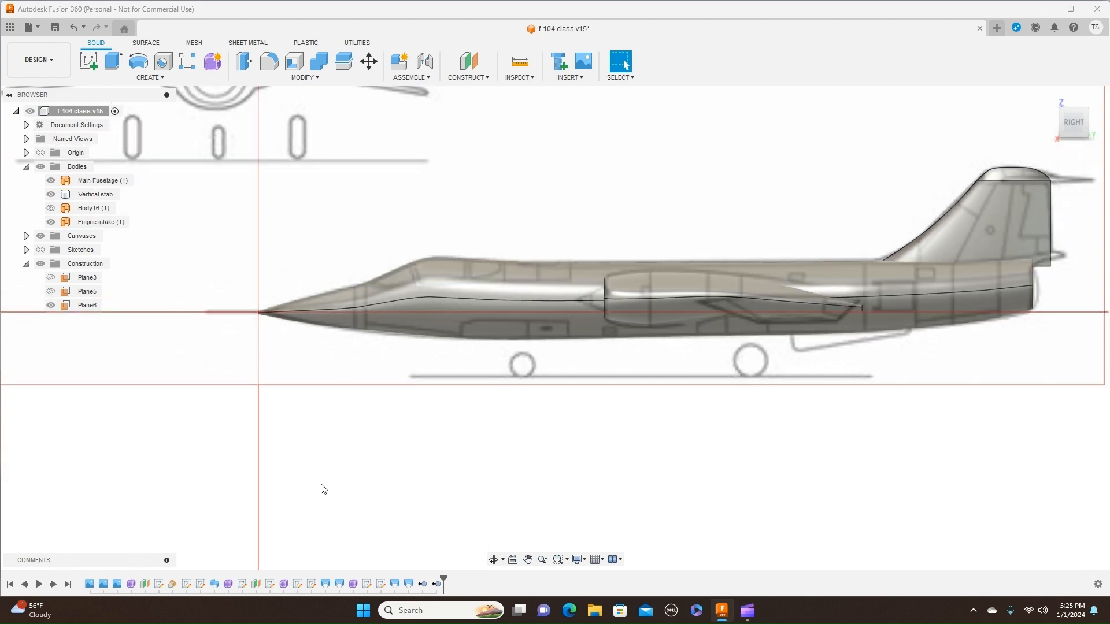
# Open the main fuselage form to check its edge loops against the side-view canvas, and finish the form
pyautogui.click(130, 582)
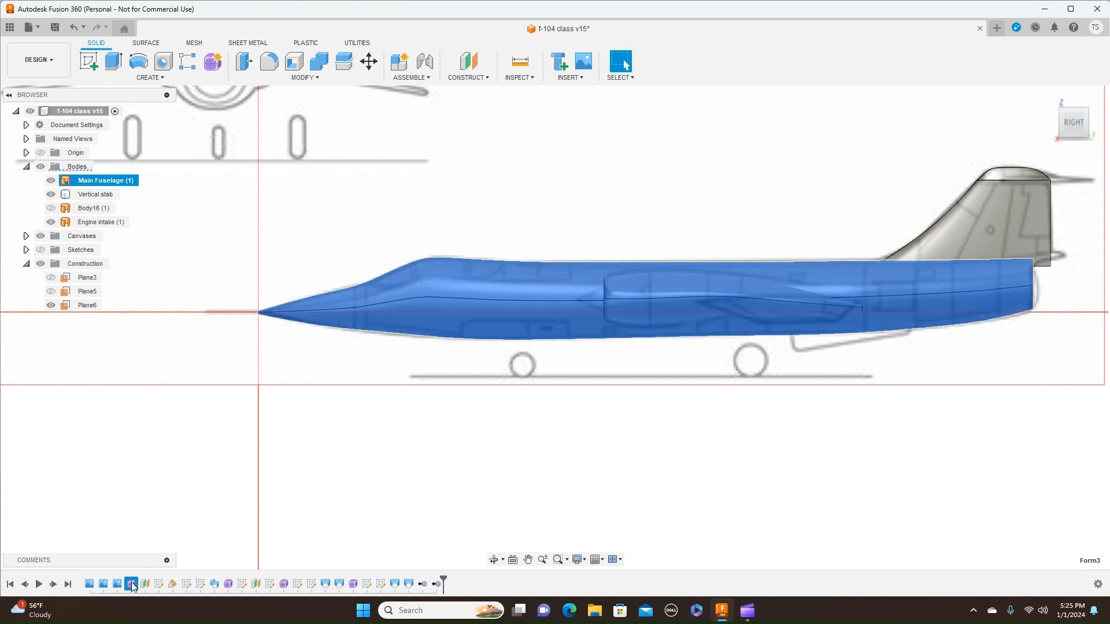
pyautogui.rightClick(131, 583)
pyautogui.click(167, 489)
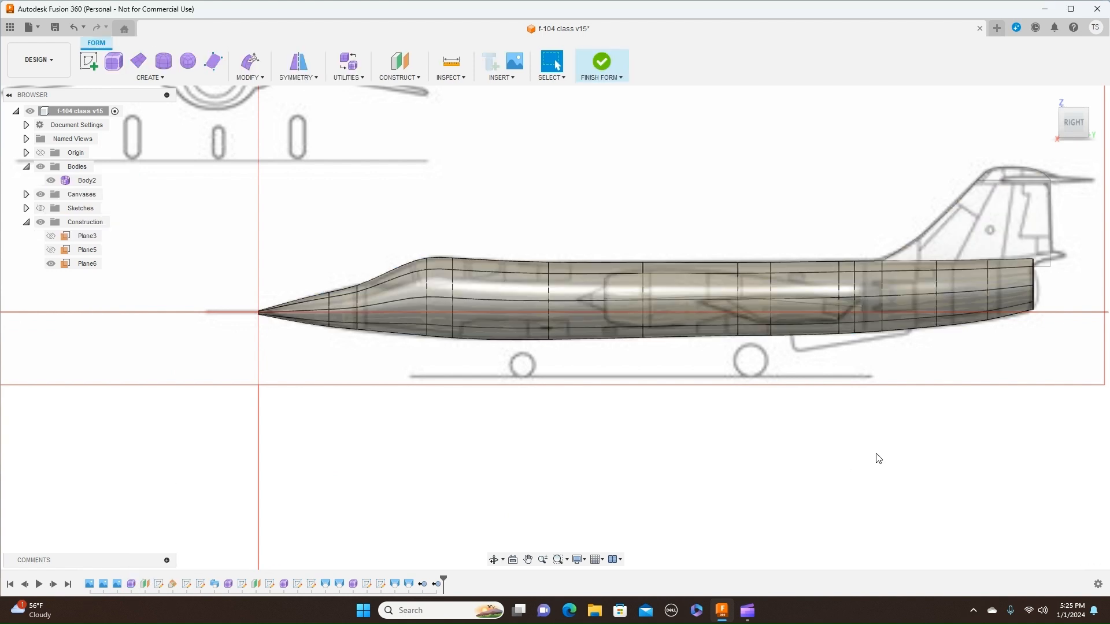
pyautogui.scroll(2, 866, 458)
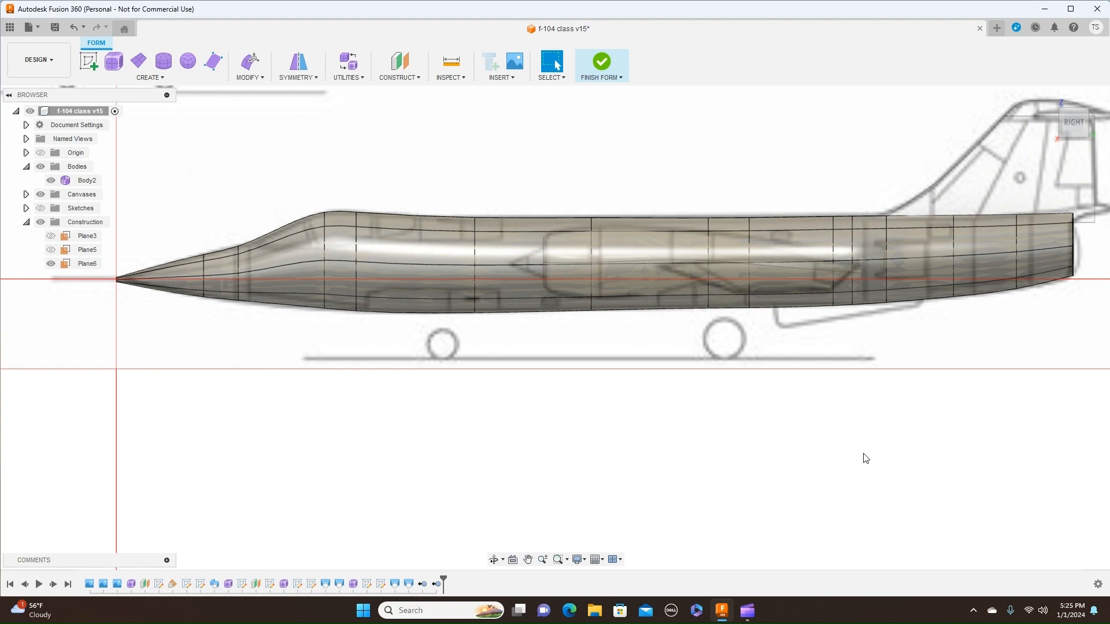
pyautogui.scroll(-1, 866, 458)
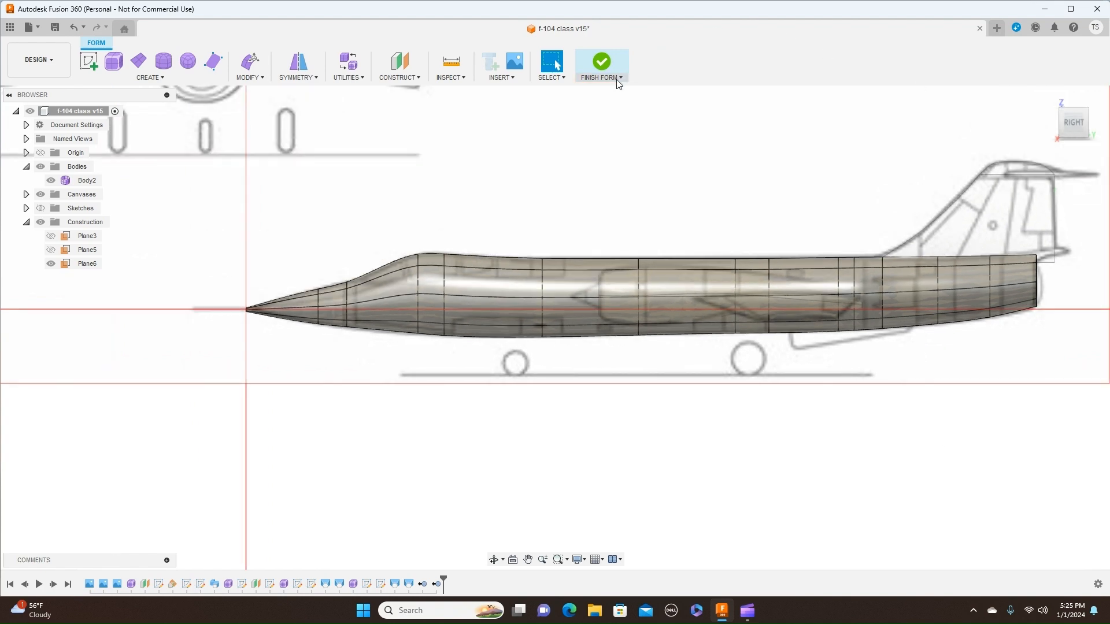
pyautogui.click(601, 63)
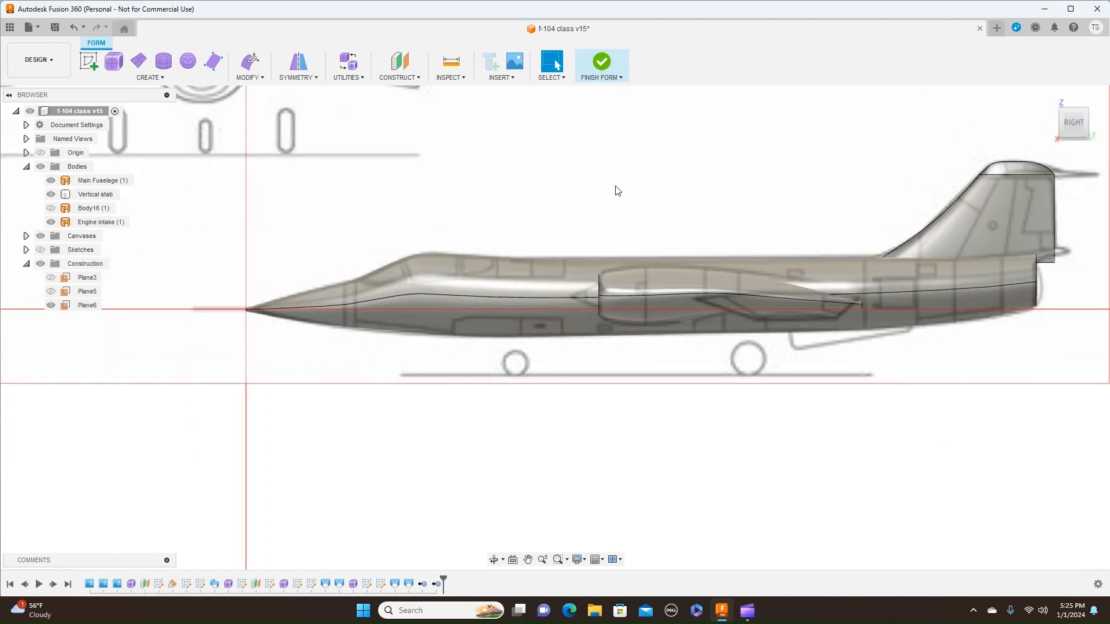
# Open the engine intake form and use Edit Form to scale the edge loop just ahead of its rear opening to about 1.149
pyautogui.rightClick(355, 585)
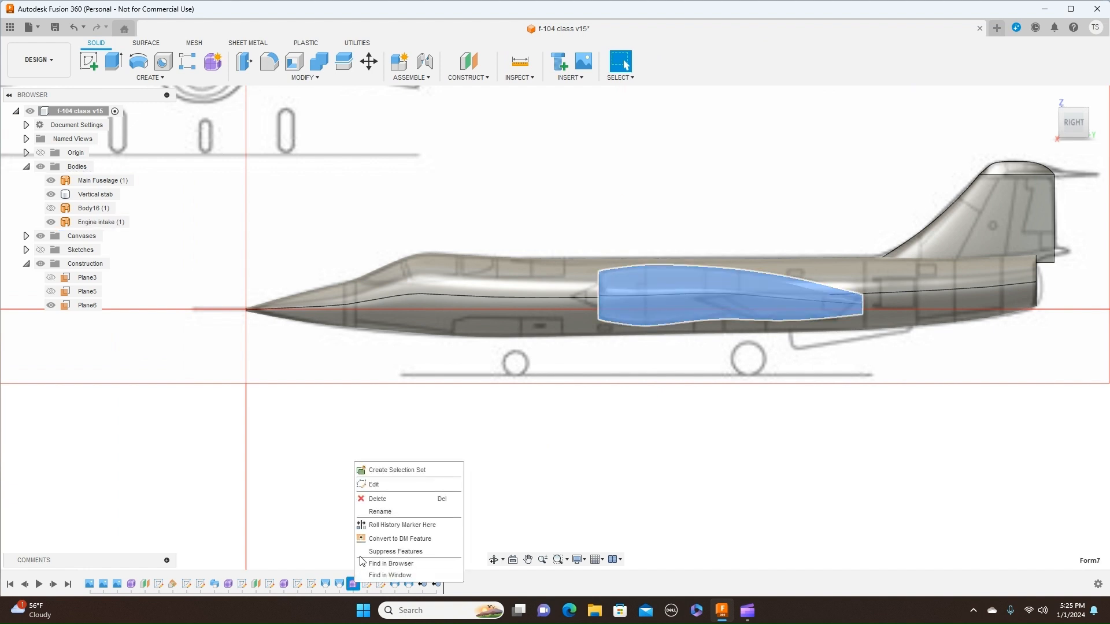
pyautogui.click(383, 490)
pyautogui.scroll(3, 807, 437)
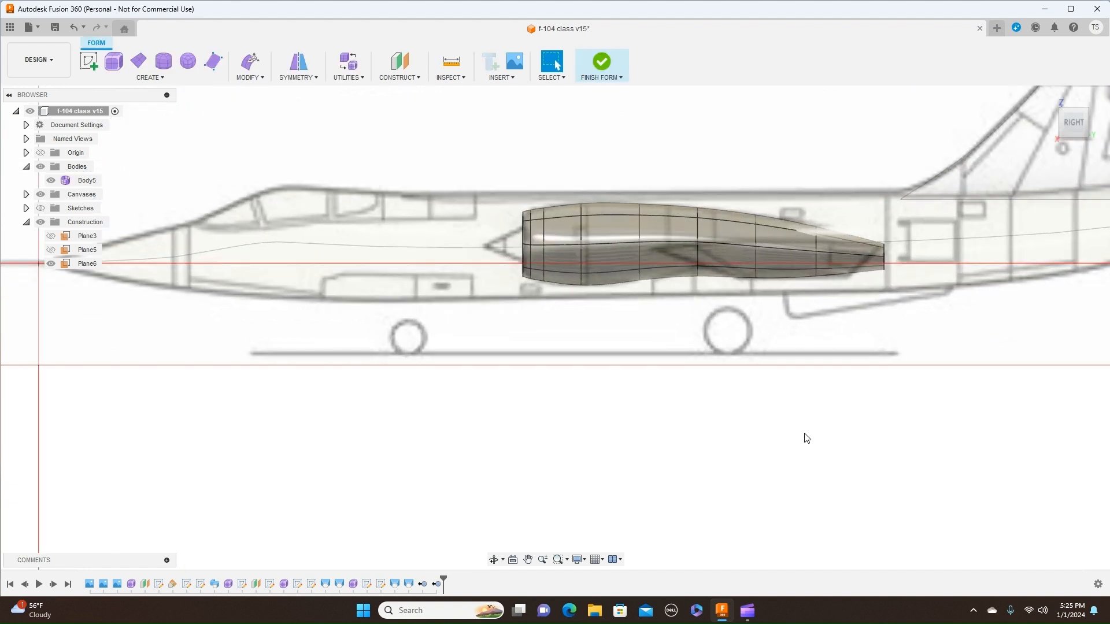
pyautogui.scroll(3, 830, 249)
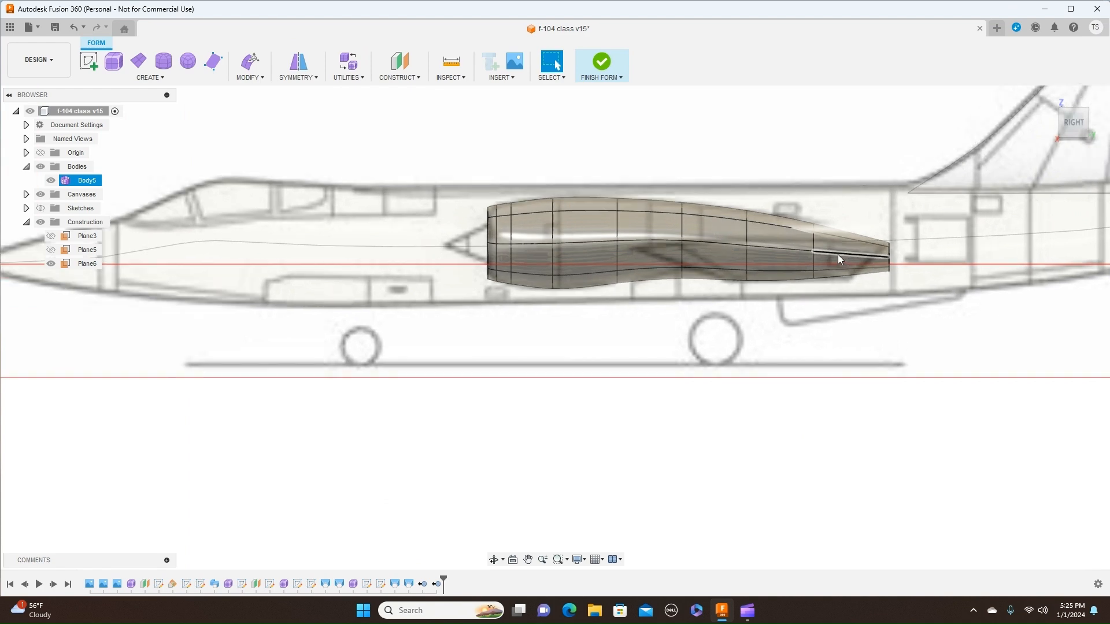
pyautogui.doubleClick(804, 243)
pyautogui.rightClick(804, 243)
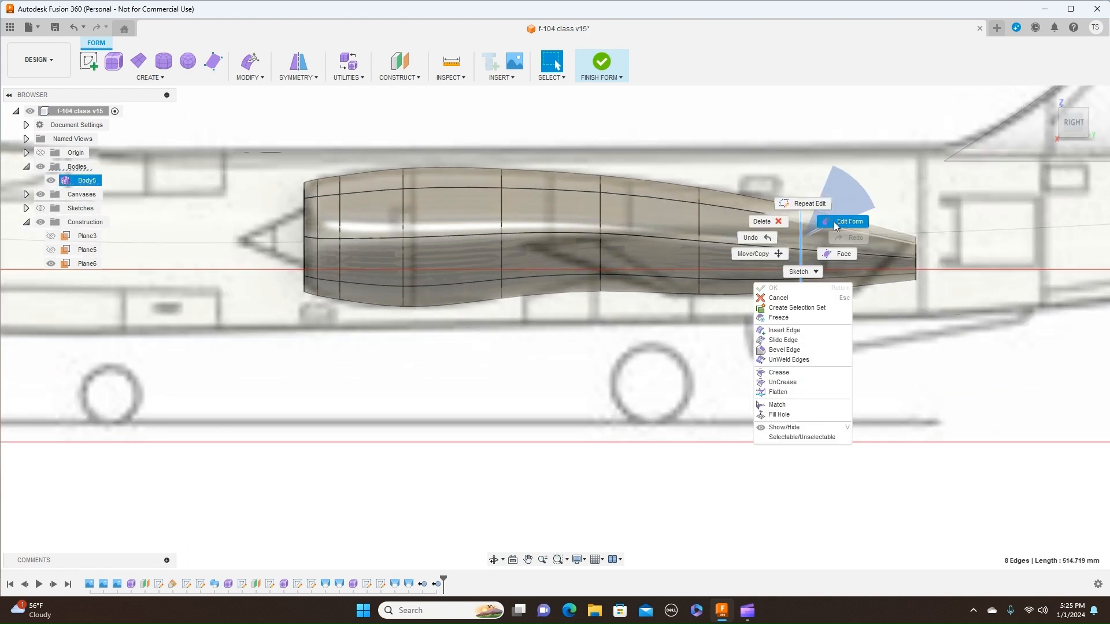
pyautogui.click(830, 226)
pyautogui.click(829, 224)
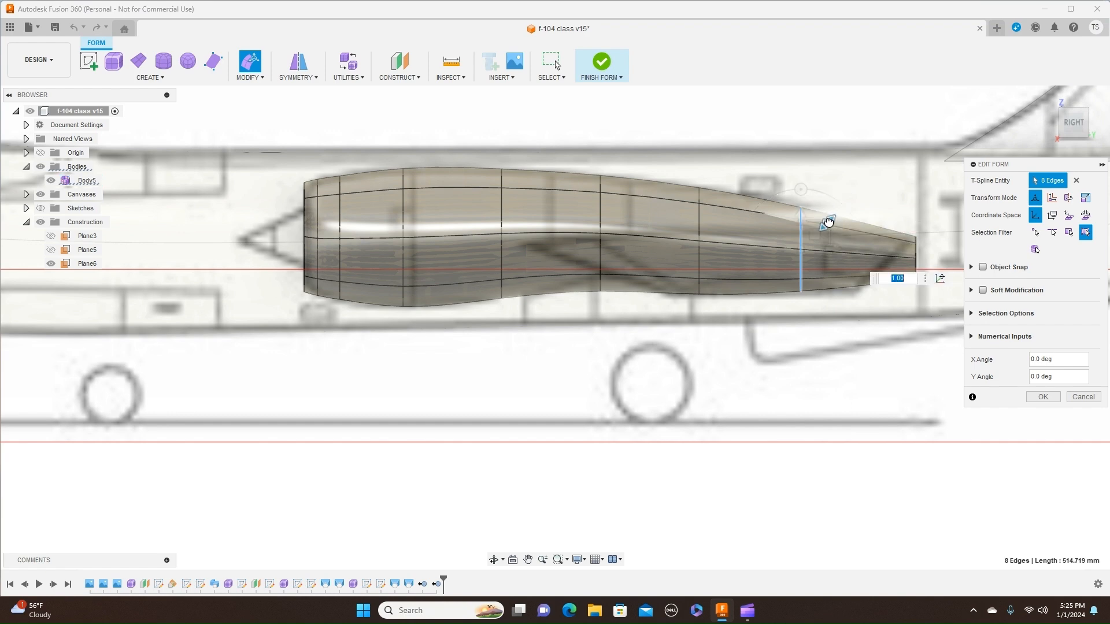
pyautogui.write('1.118')
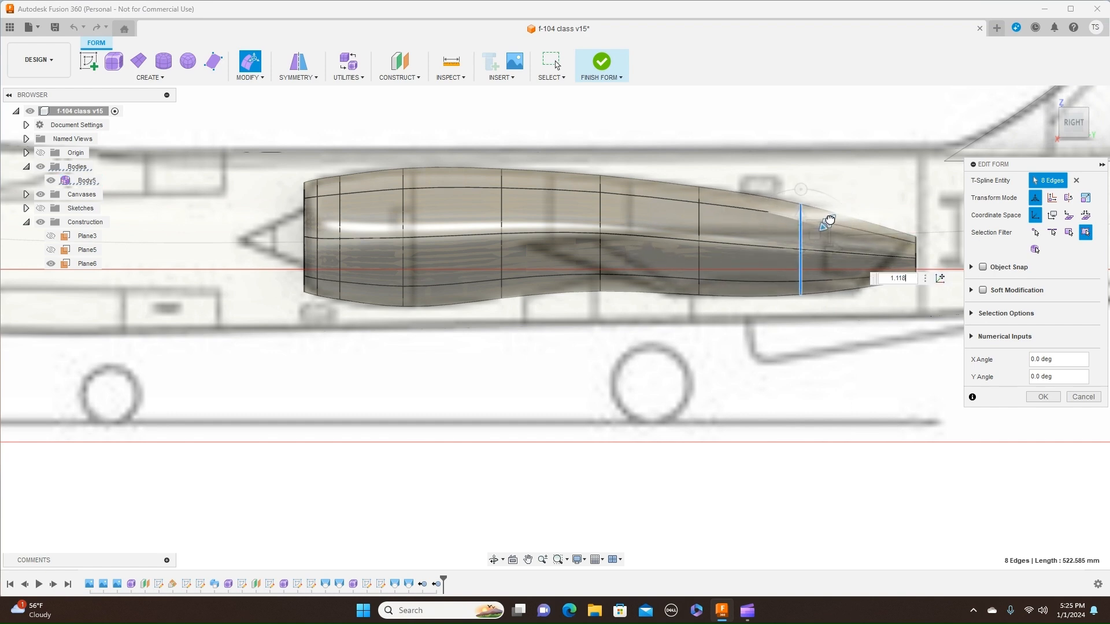
pyautogui.moveTo(829, 221); pyautogui.dragTo(832, 219)
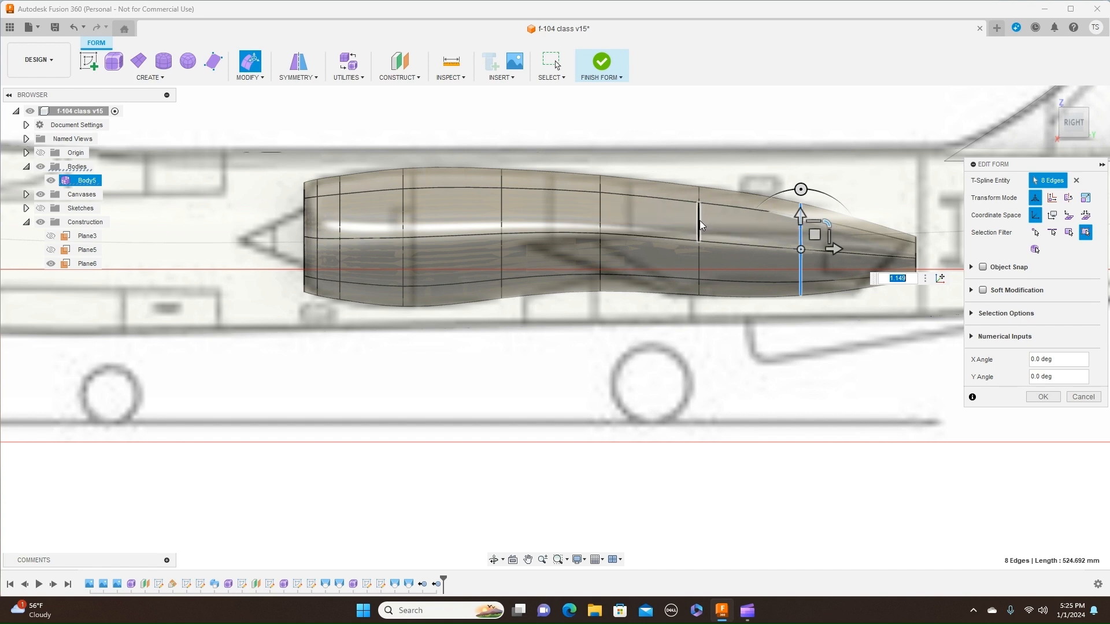
# Scale the adjacent forward edge loop of the engine intake to about 1.086, confirm the edit, and finish the form
pyautogui.doubleClick(700, 224)
pyautogui.moveTo(727, 215); pyautogui.dragTo(726, 214)
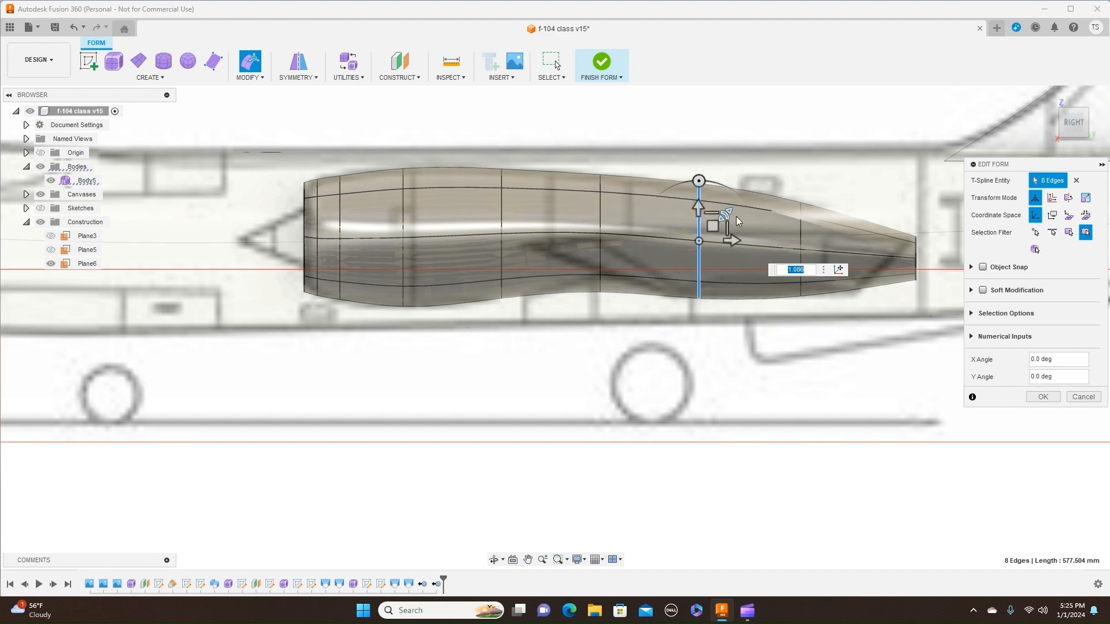
pyautogui.click(1040, 396)
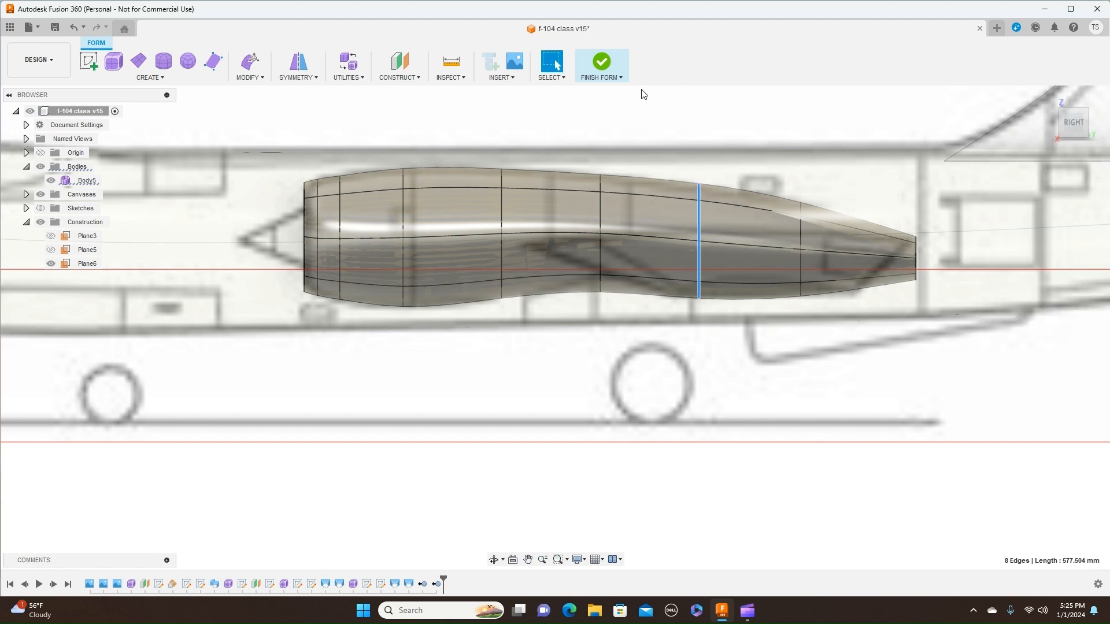
pyautogui.click(601, 62)
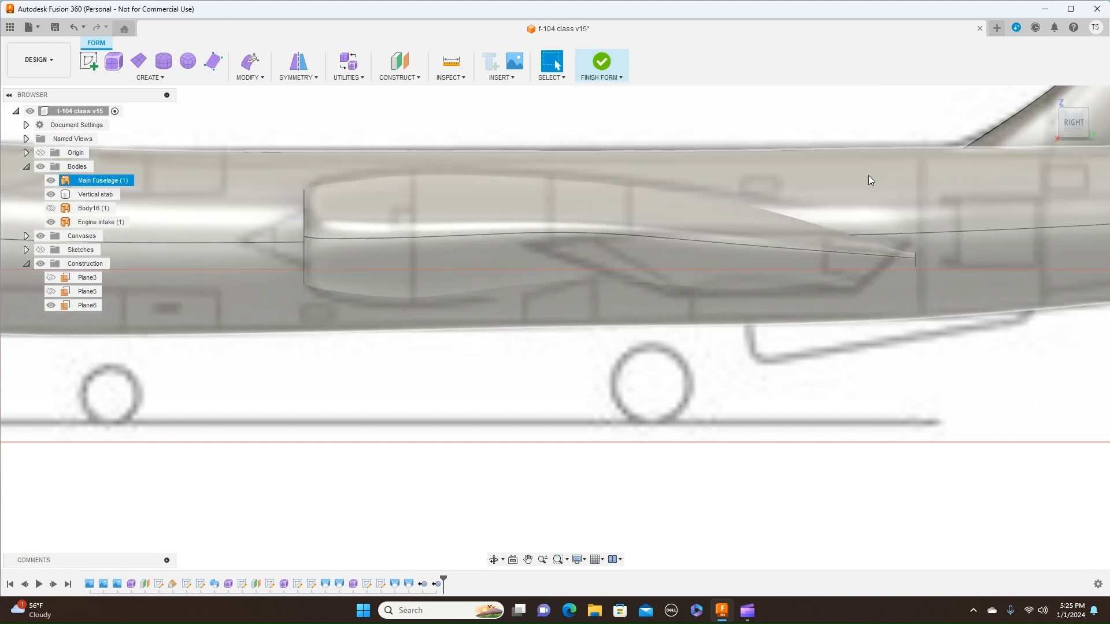
# Hide the canvases and inspect how the engine intake's rear end meets the fuselage from behind and from the rear side
pyautogui.scroll(-5, 923, 384)
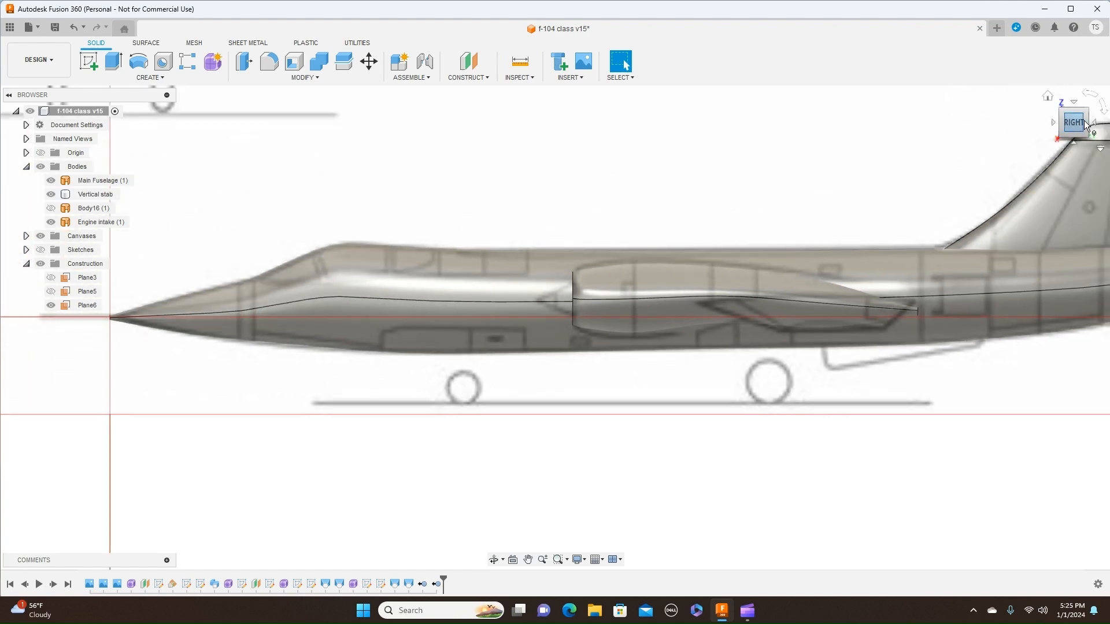
pyautogui.moveTo(1085, 125); pyautogui.dragTo(941, 131)
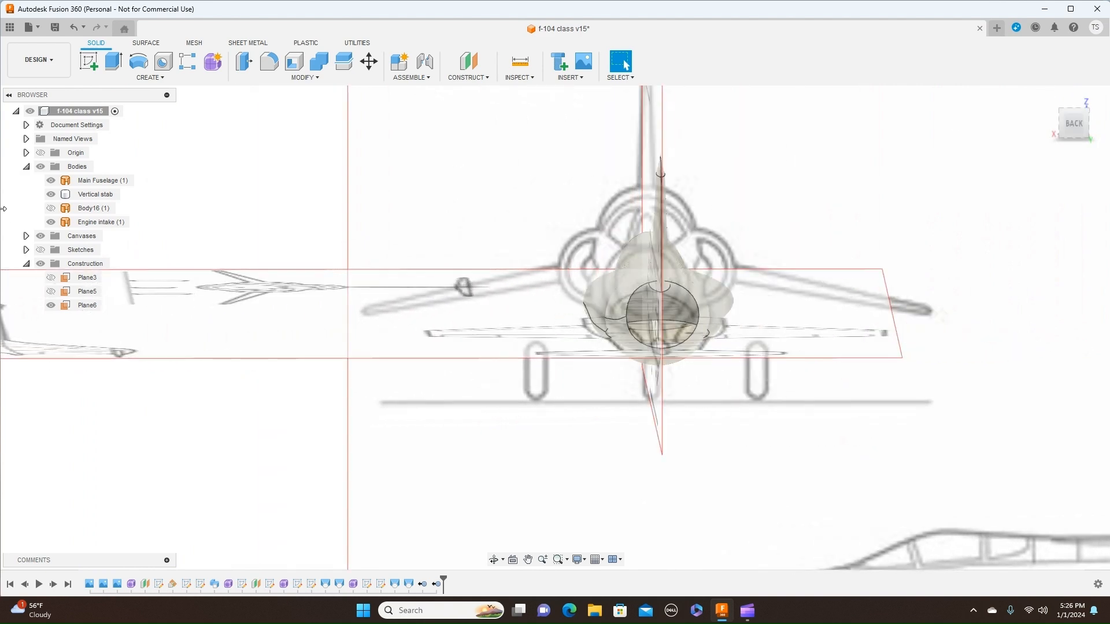
pyautogui.click(40, 235)
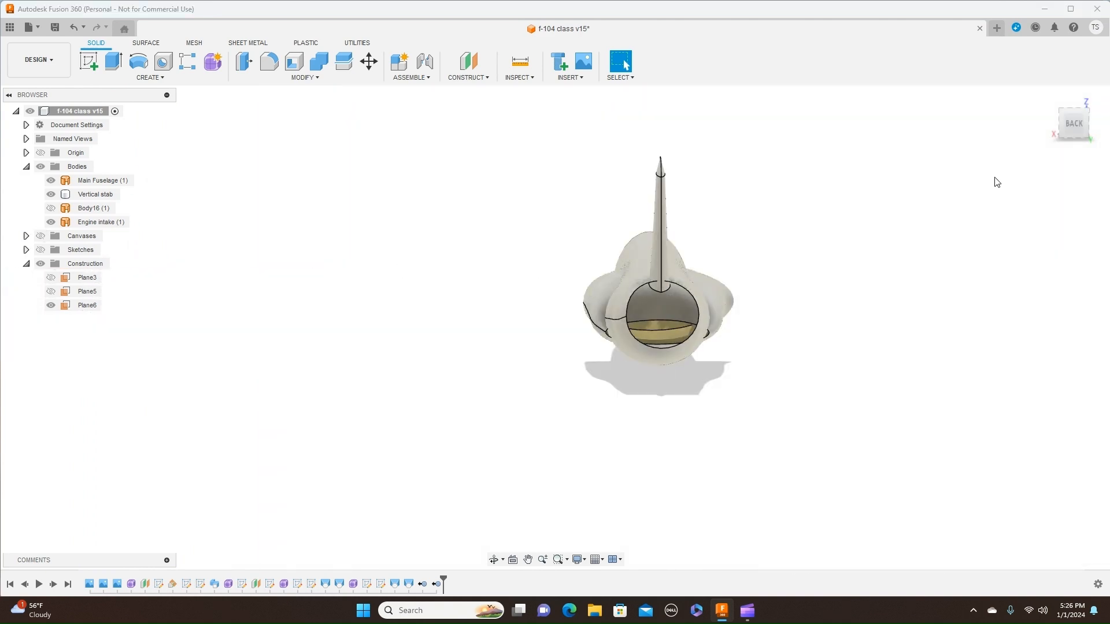
pyautogui.moveTo(1063, 127); pyautogui.dragTo(1107, 124)
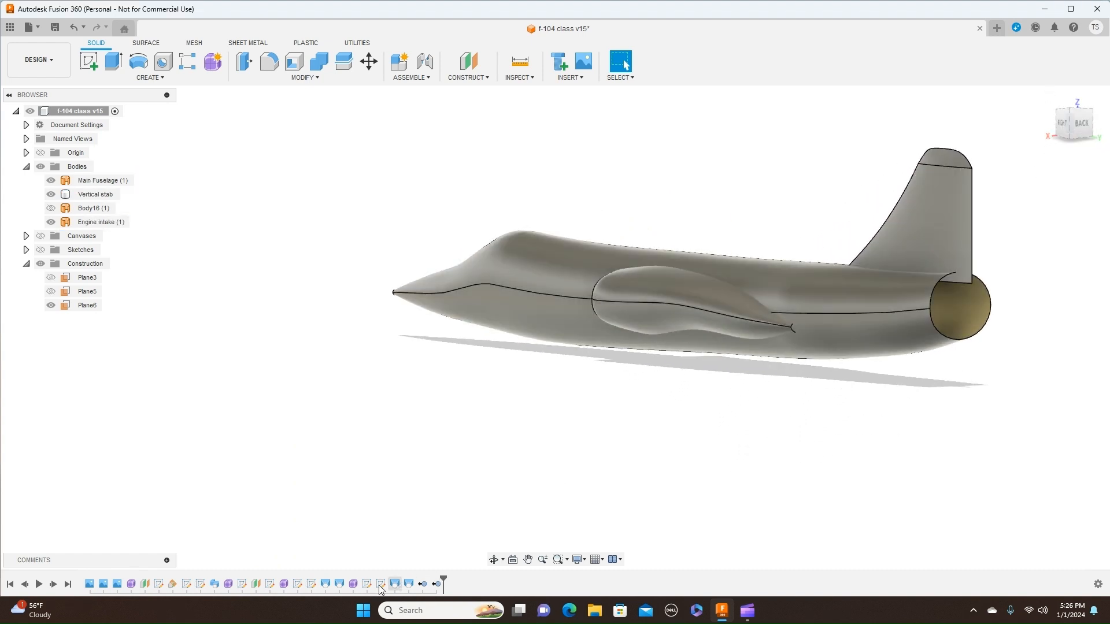
# Open the engine intake form, scale the edge loop of its rear opening to 0.93 with Edit Form, and finish the form
pyautogui.rightClick(354, 585)
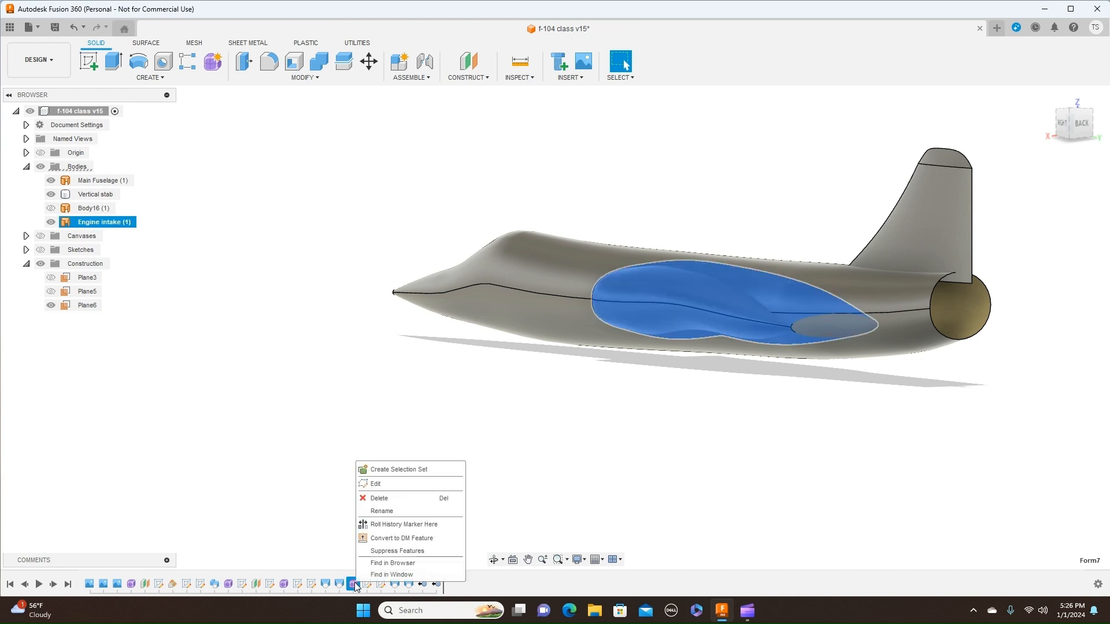
pyautogui.click(376, 484)
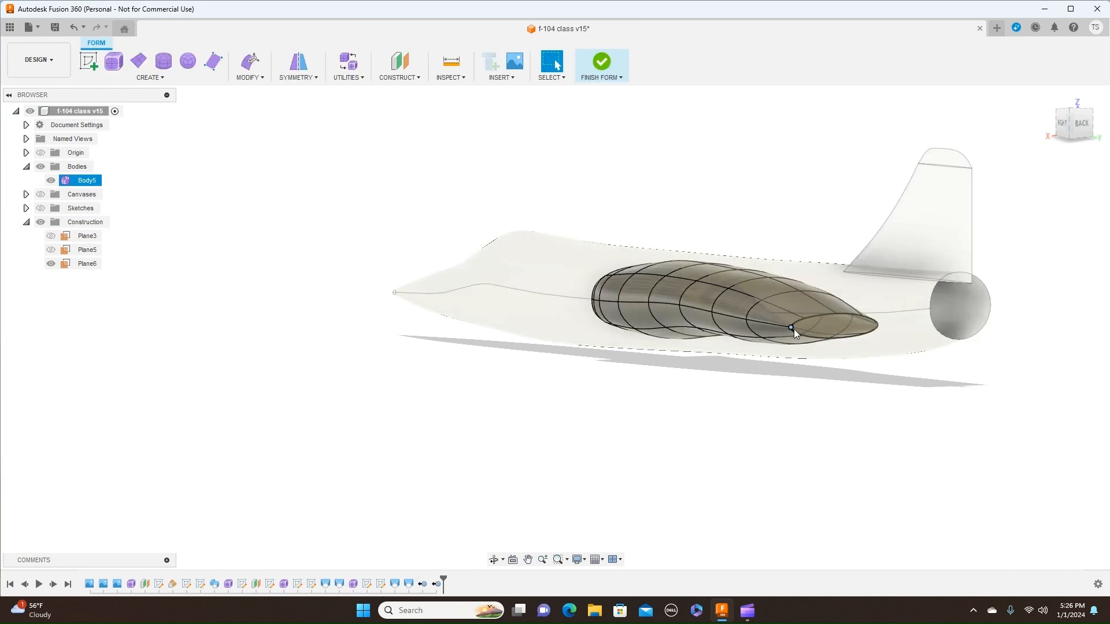
pyautogui.scroll(8, 792, 330)
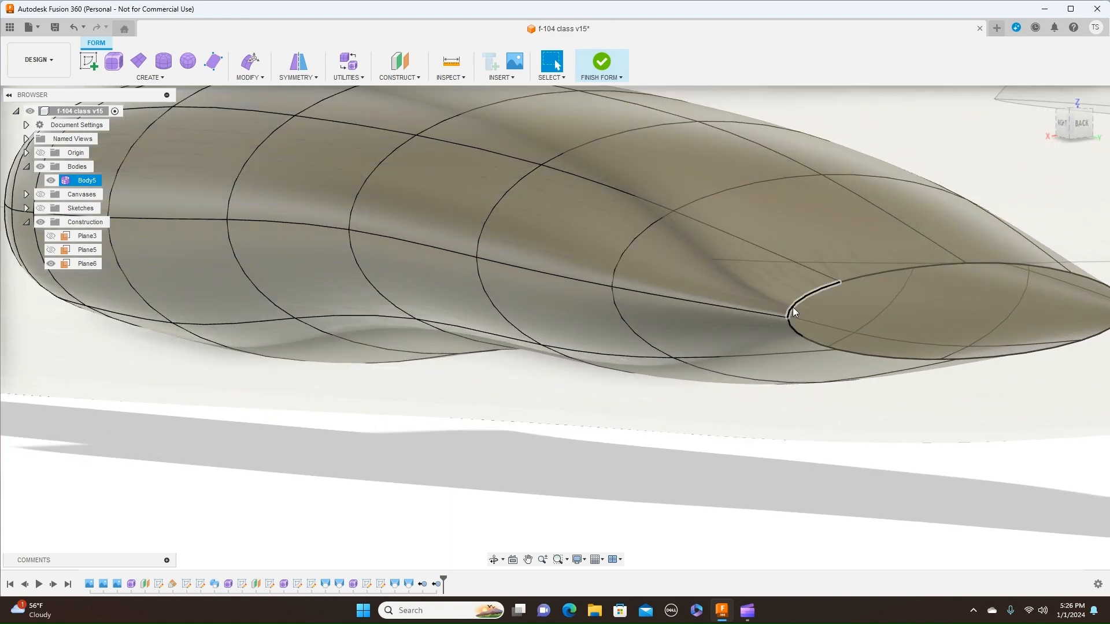
pyautogui.doubleClick(793, 311)
pyautogui.rightClick(794, 312)
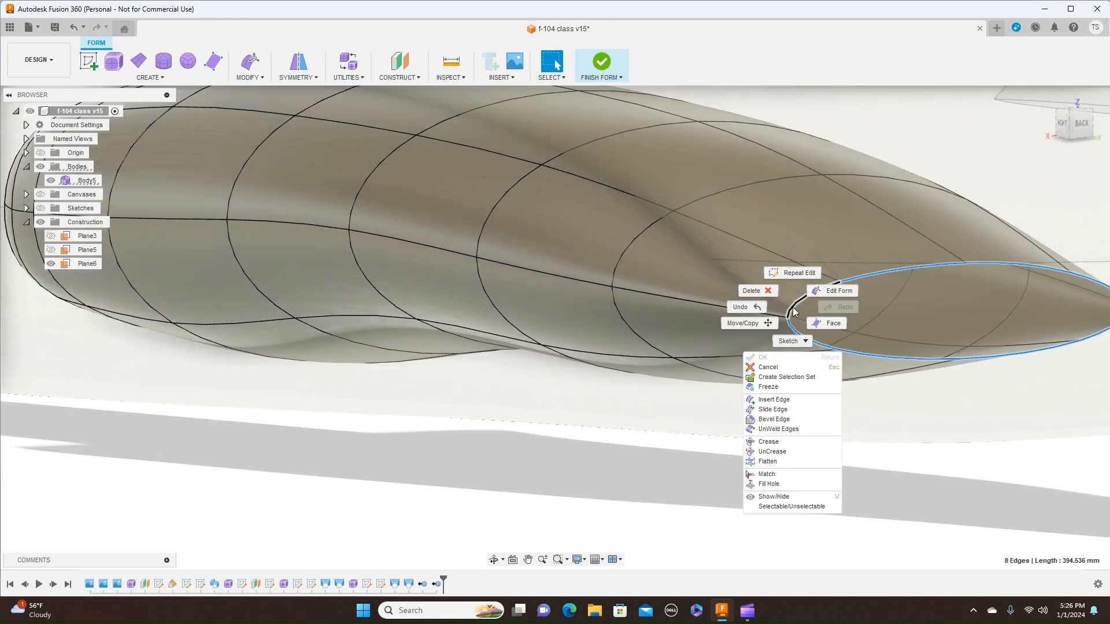
pyautogui.click(820, 289)
pyautogui.click(1079, 122)
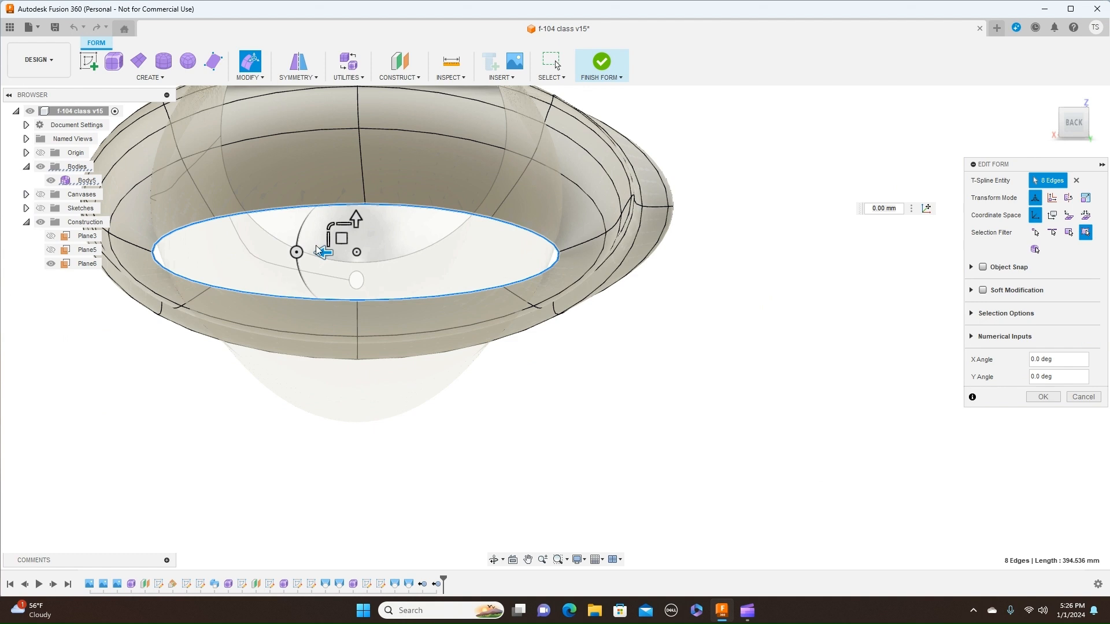
pyautogui.moveTo(329, 227); pyautogui.dragTo(333, 225)
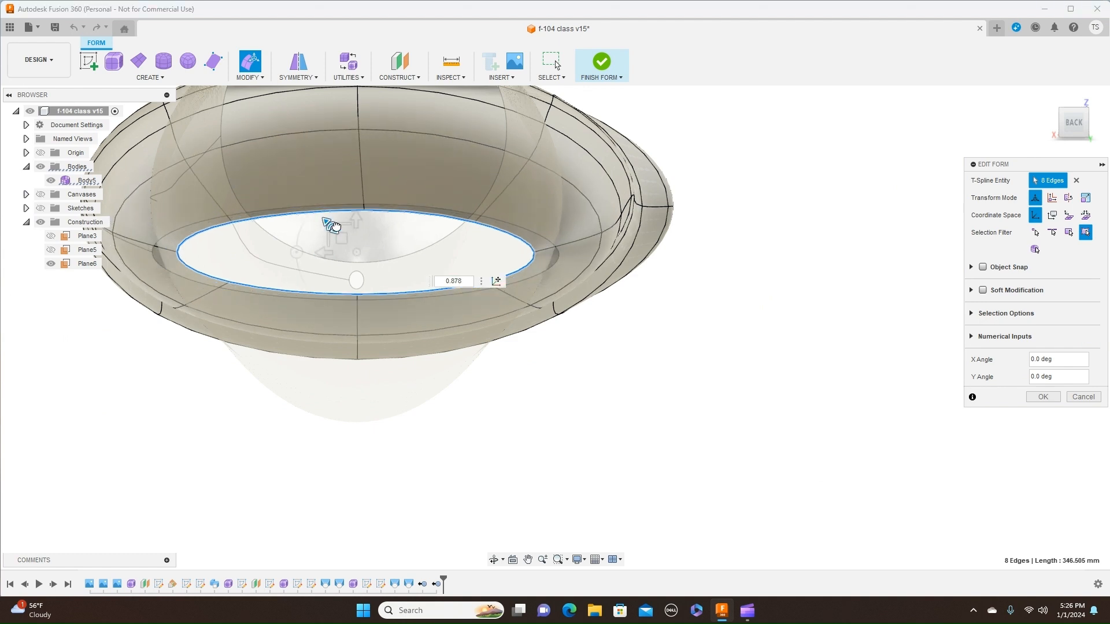
pyautogui.write('0.93')
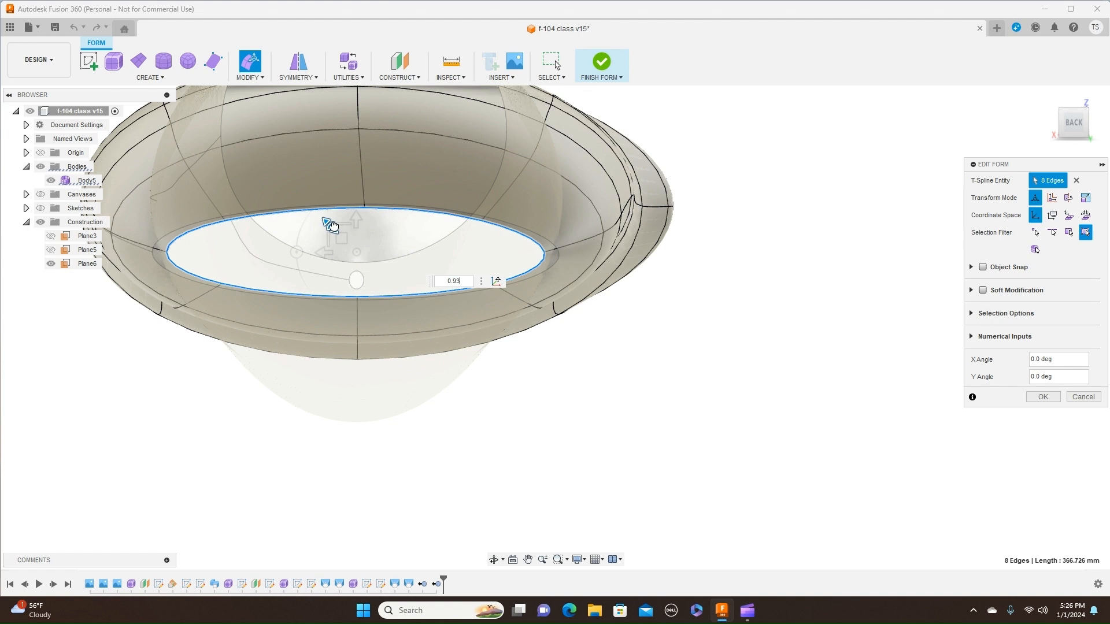
pyautogui.click(1043, 397)
pyautogui.click(617, 77)
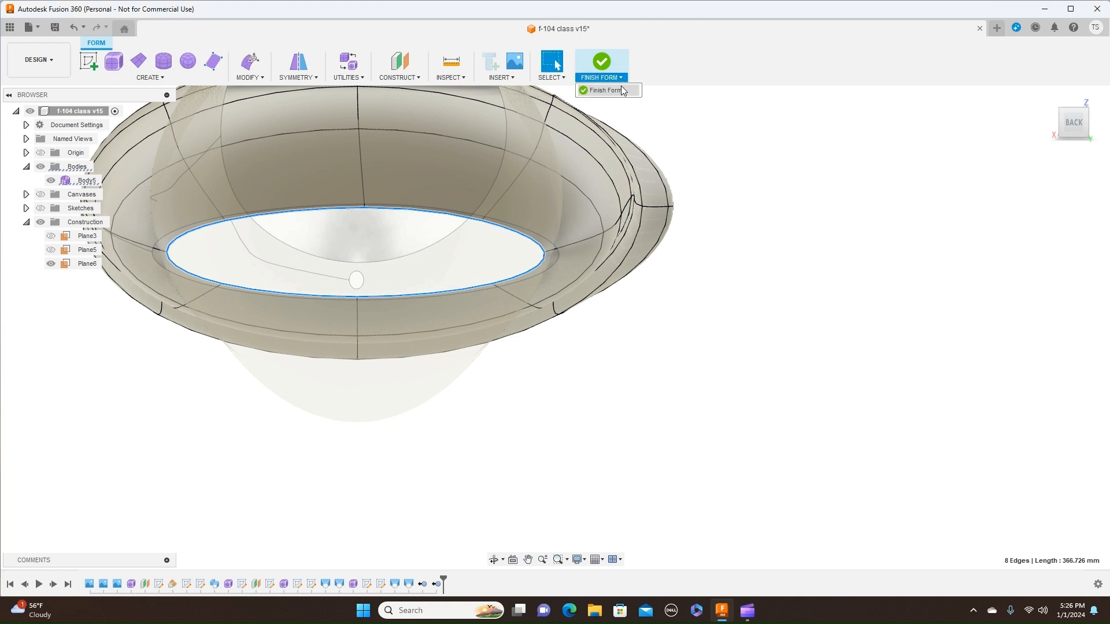
pyautogui.click(624, 91)
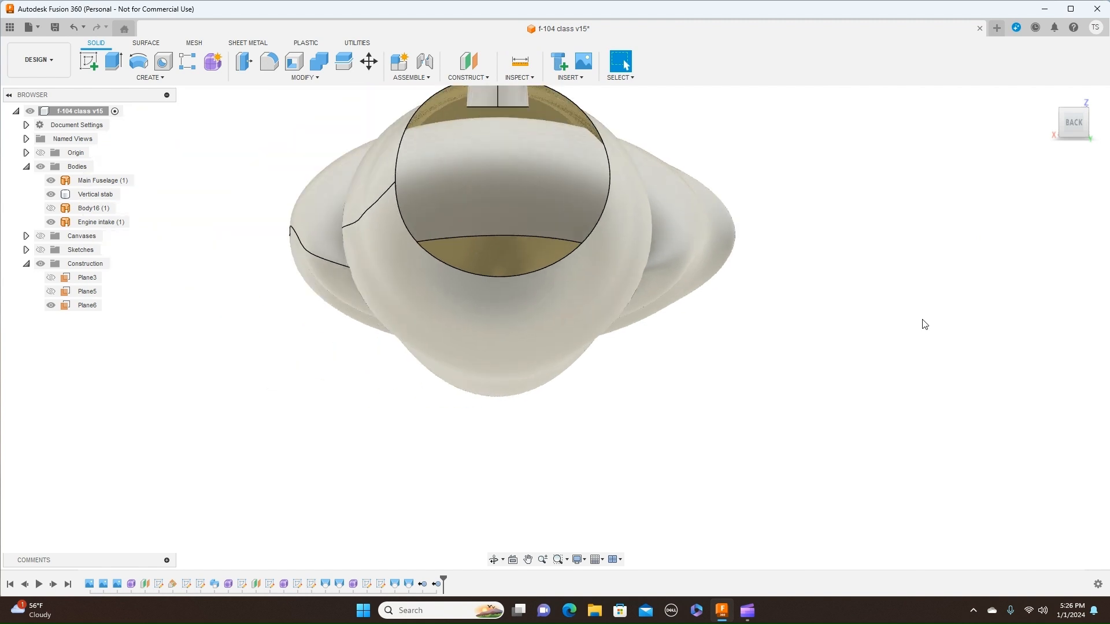
# Return to the right view and examine the reshaped engine intake along the whole aircraft
pyautogui.scroll(-1, 924, 324)
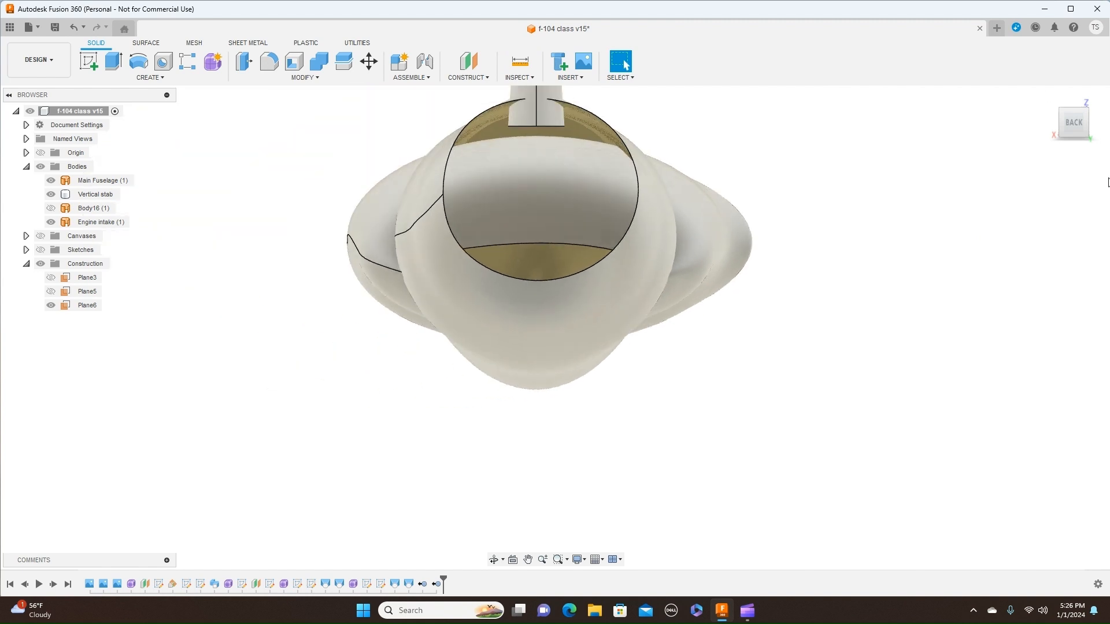
pyautogui.click(1053, 123)
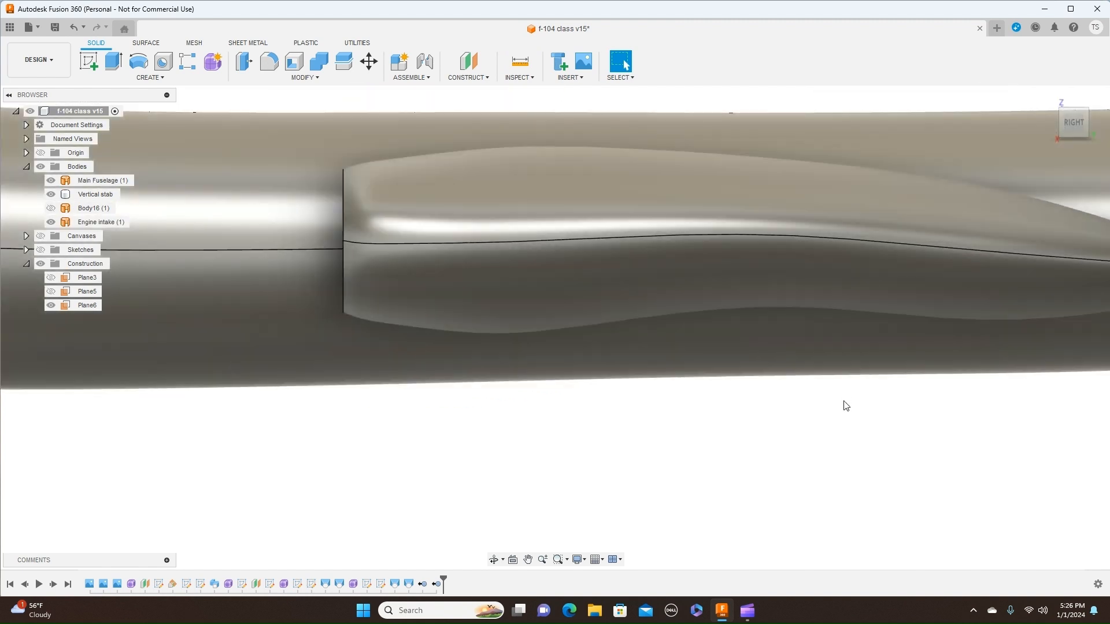
pyautogui.scroll(-6, 844, 411)
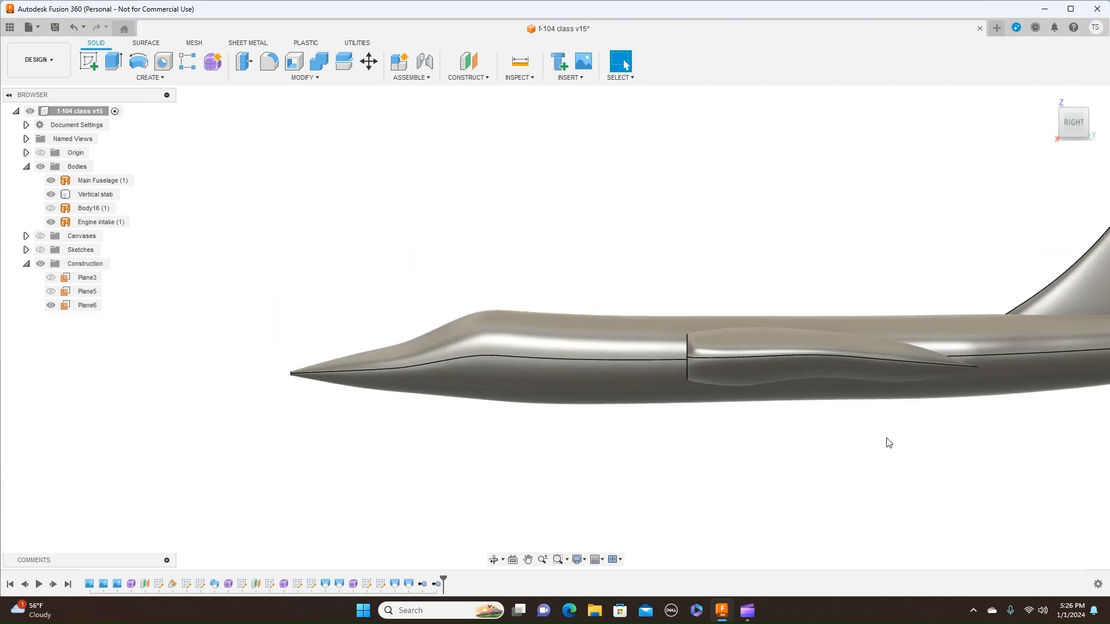
pyautogui.moveTo(881, 438); pyautogui.dragTo(751, 429)
pyautogui.press('Escape')
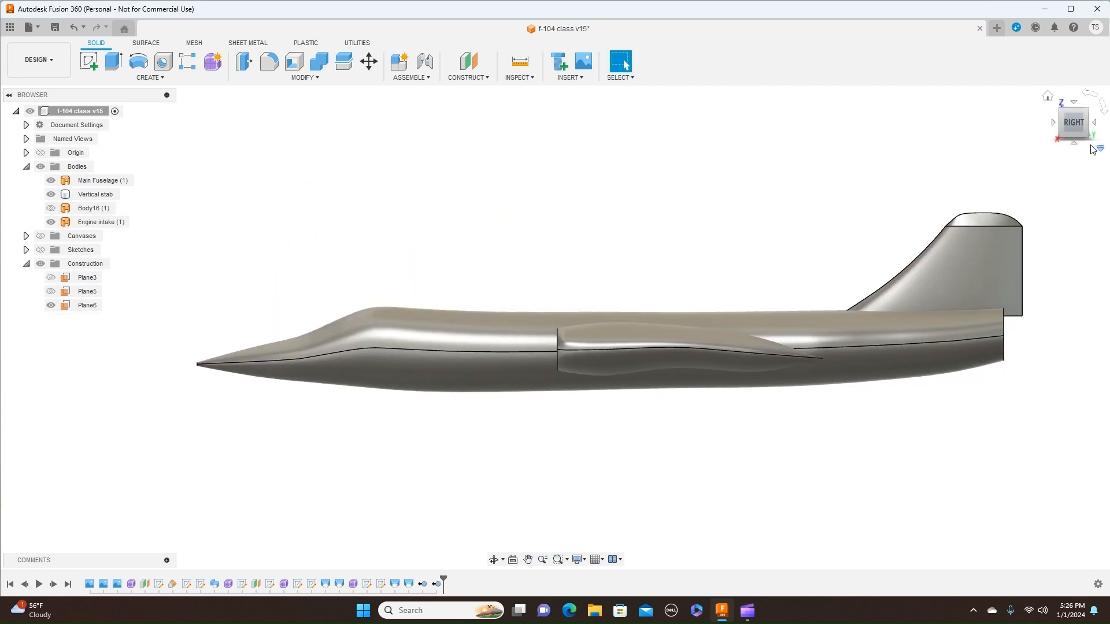
# Check the intake and fuselage blend from the top view, then return to the right side view
pyautogui.click(1074, 101)
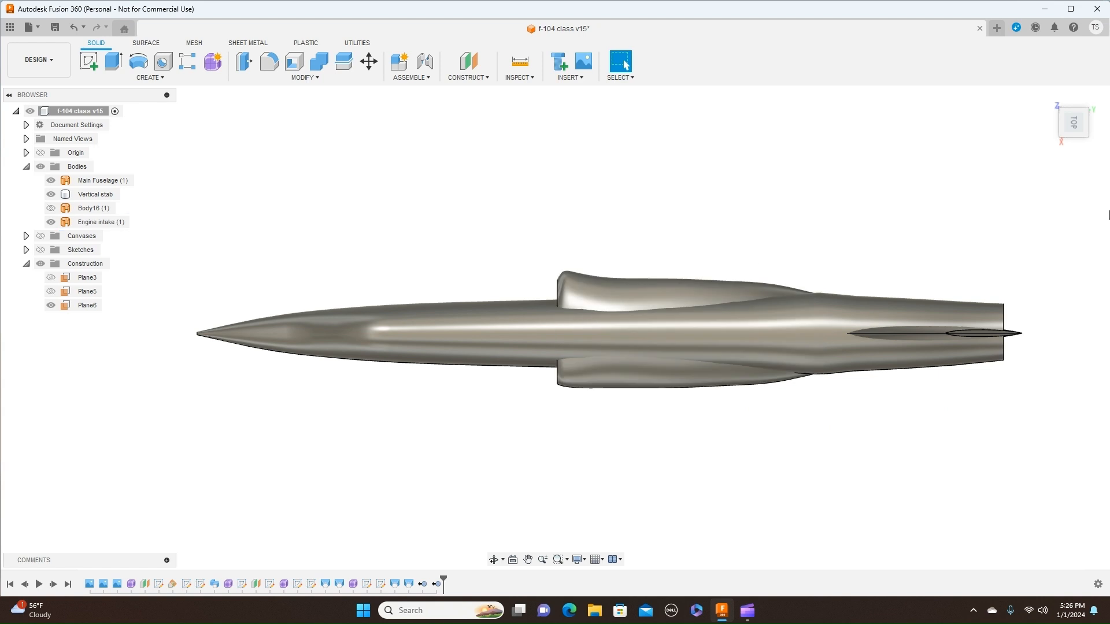
pyautogui.moveTo(1079, 137); pyautogui.dragTo(1077, 118)
pyautogui.click(1078, 124)
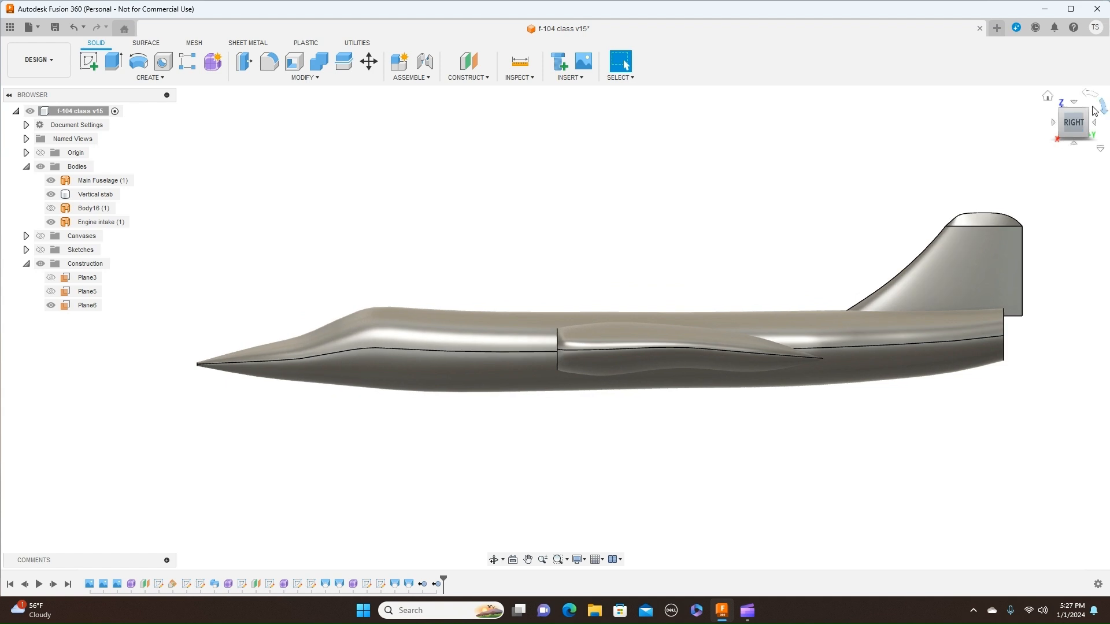
pyautogui.scroll(-2, 801, 177)
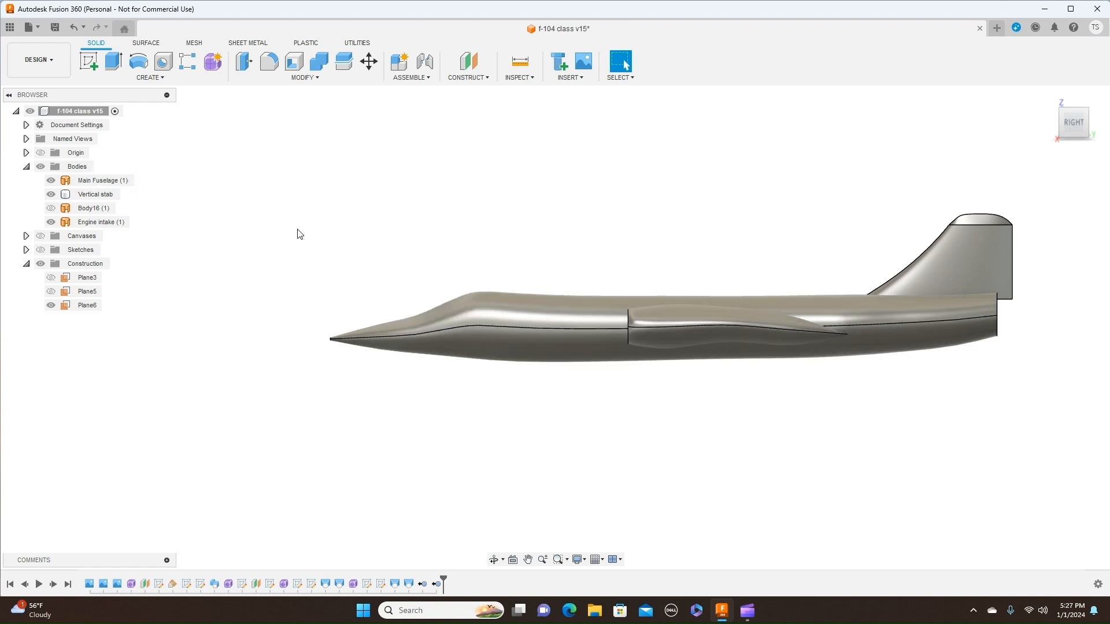
# Show the canvases and start a sketch on the vertical YZ plane through the aircraft's nose
pyautogui.scroll(1, 297, 235)
pyautogui.click(40, 236)
pyautogui.scroll(1, 478, 188)
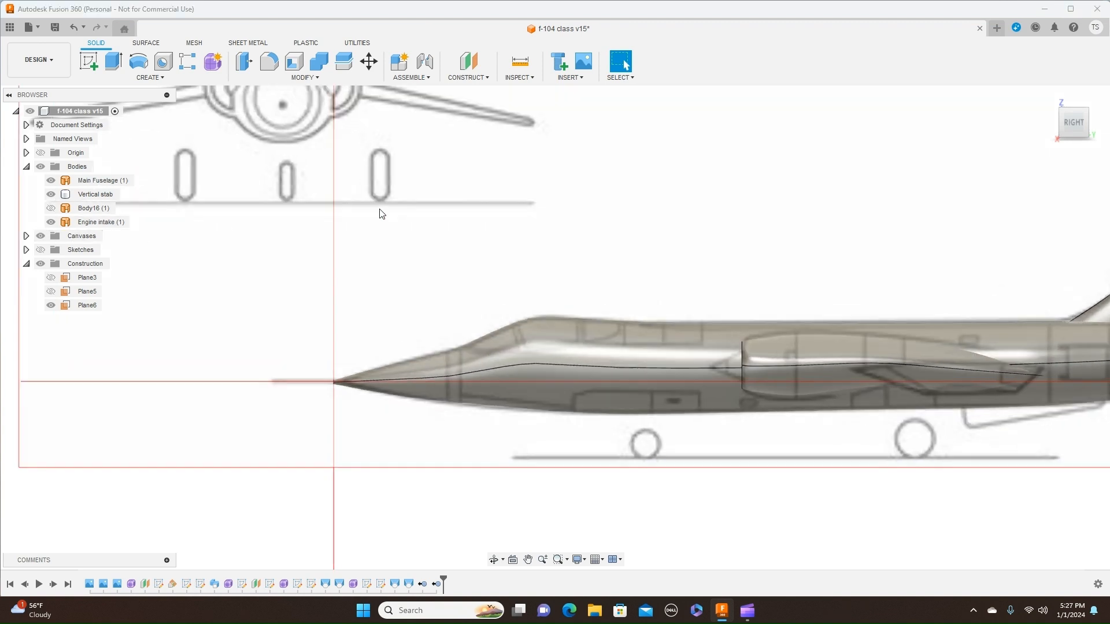
pyautogui.moveTo(732, 199); pyautogui.dragTo(647, 104, button='middle')
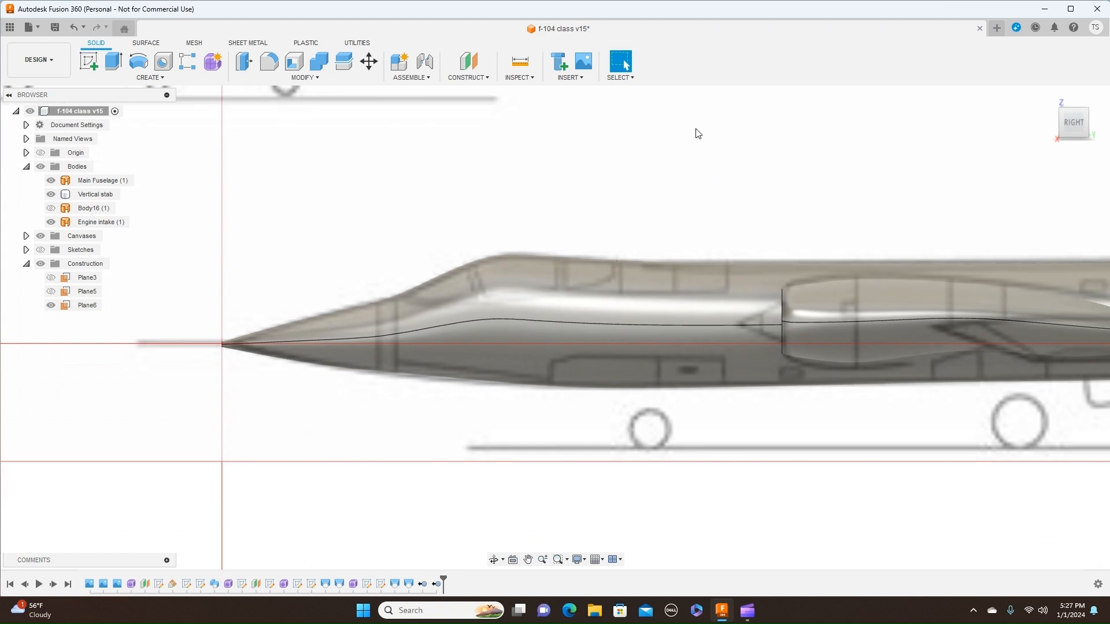
pyautogui.scroll(1, 696, 133)
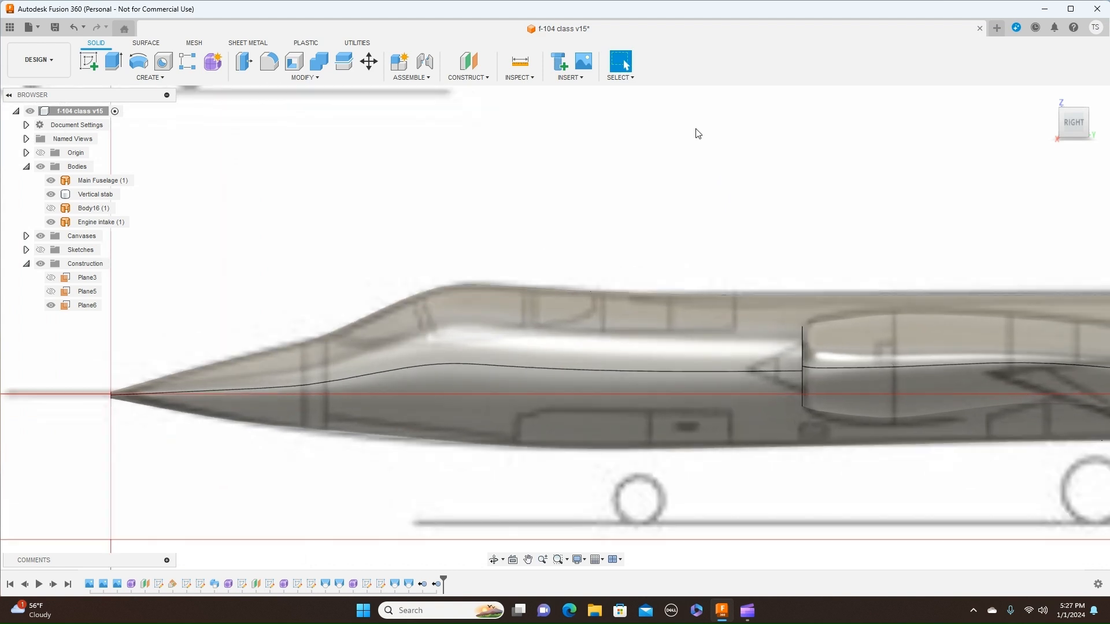
pyautogui.click(87, 62)
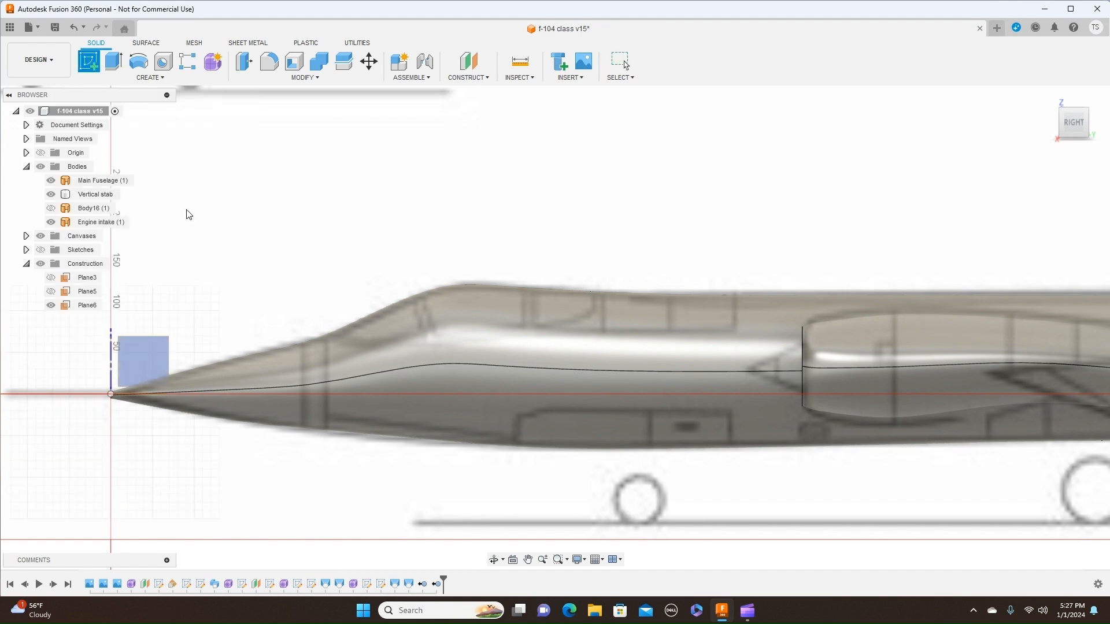
pyautogui.click(155, 365)
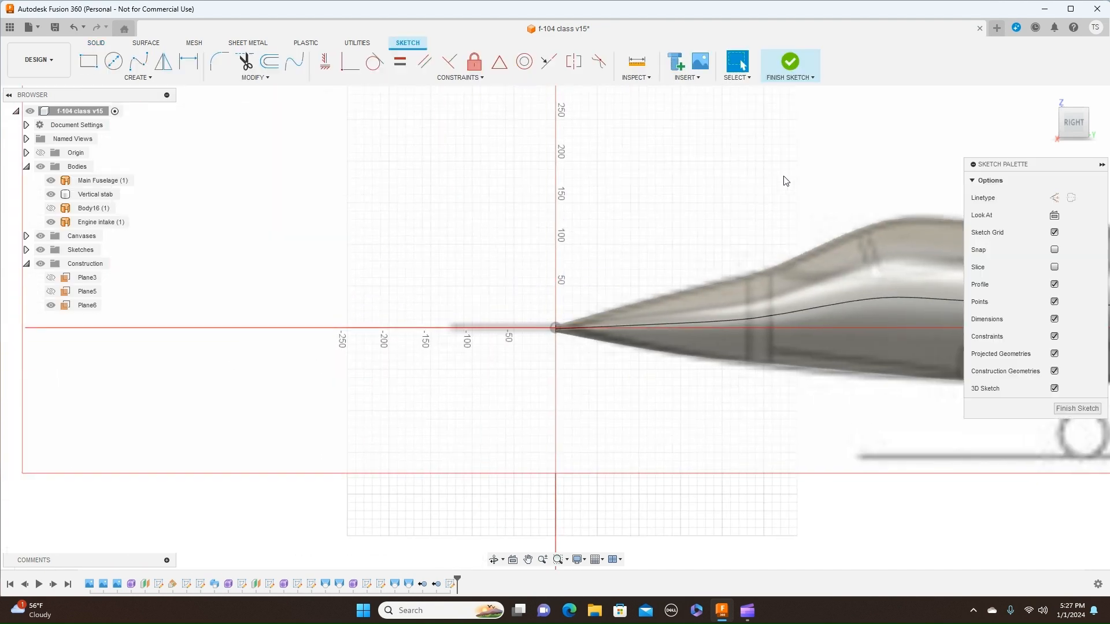
# Hide the main fuselage body to expose the canopy outlines on the side-view canvas
pyautogui.scroll(2, 274, 174)
pyautogui.moveTo(332, 176); pyautogui.dragTo(407, 193, button='middle')
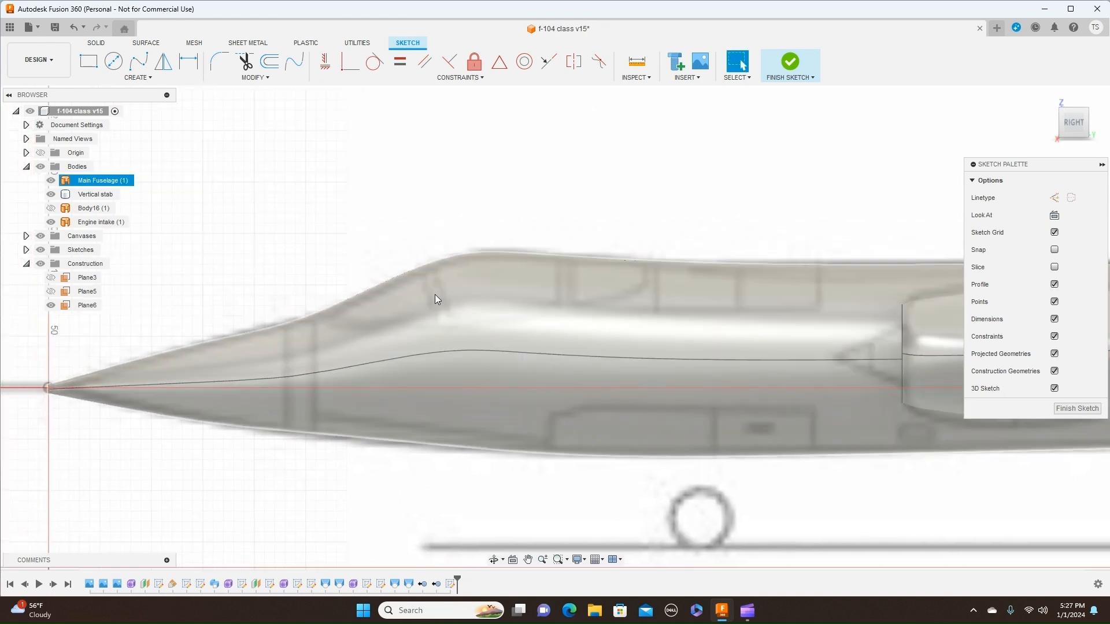
pyautogui.click(50, 180)
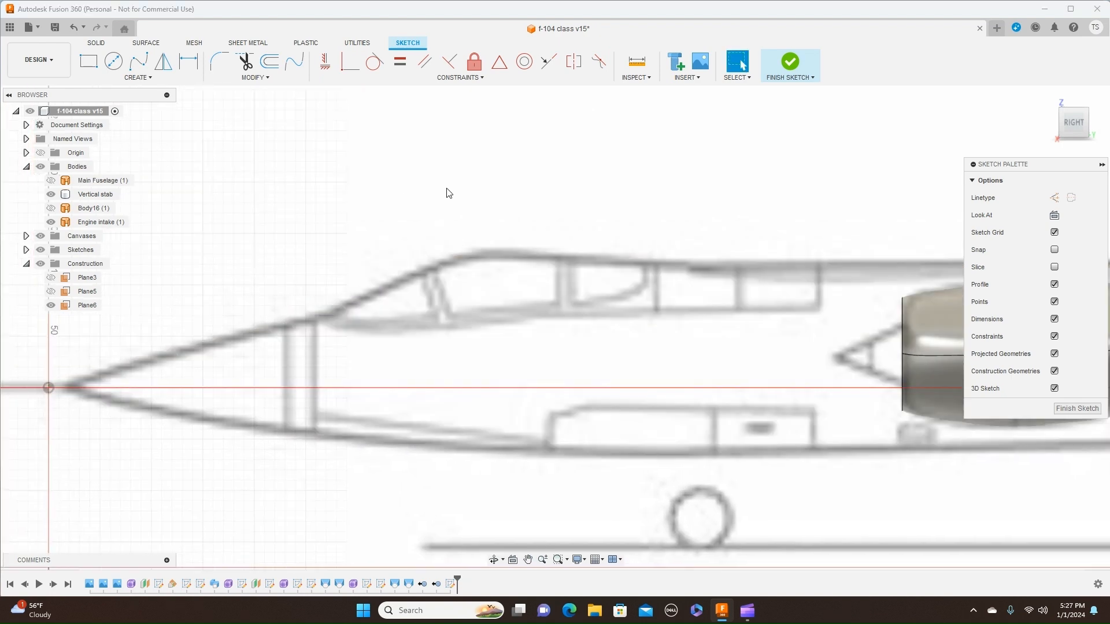
pyautogui.scroll(1, 448, 192)
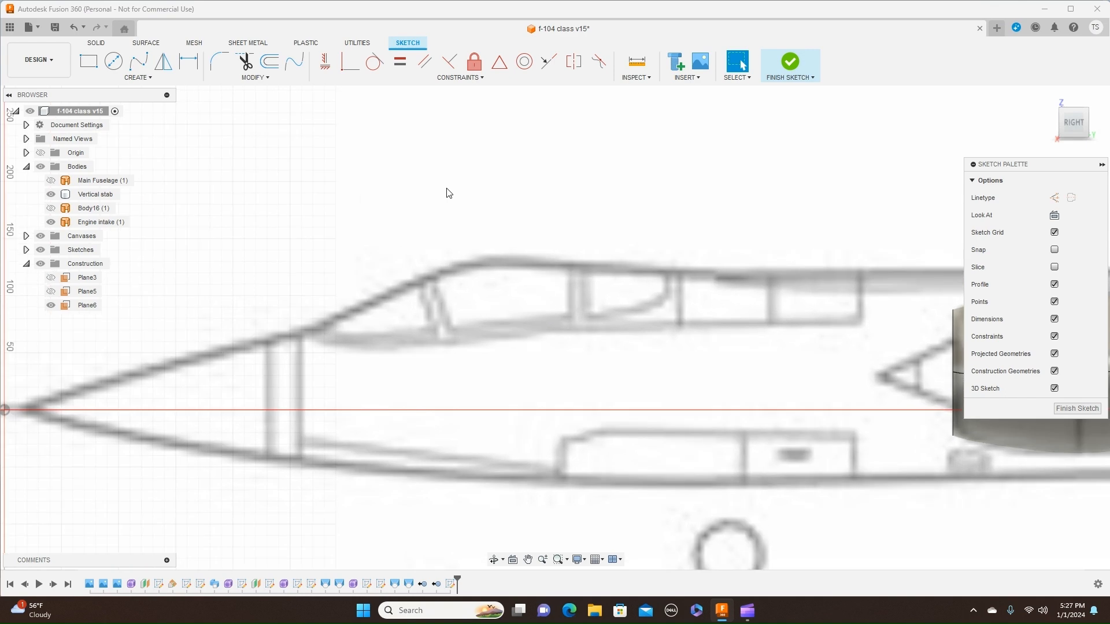
# Sketch the main canopy window's lower edge about 106 mm long, continuing with a vertical rear edge that extends above the fuselage outline
pyautogui.press('l')
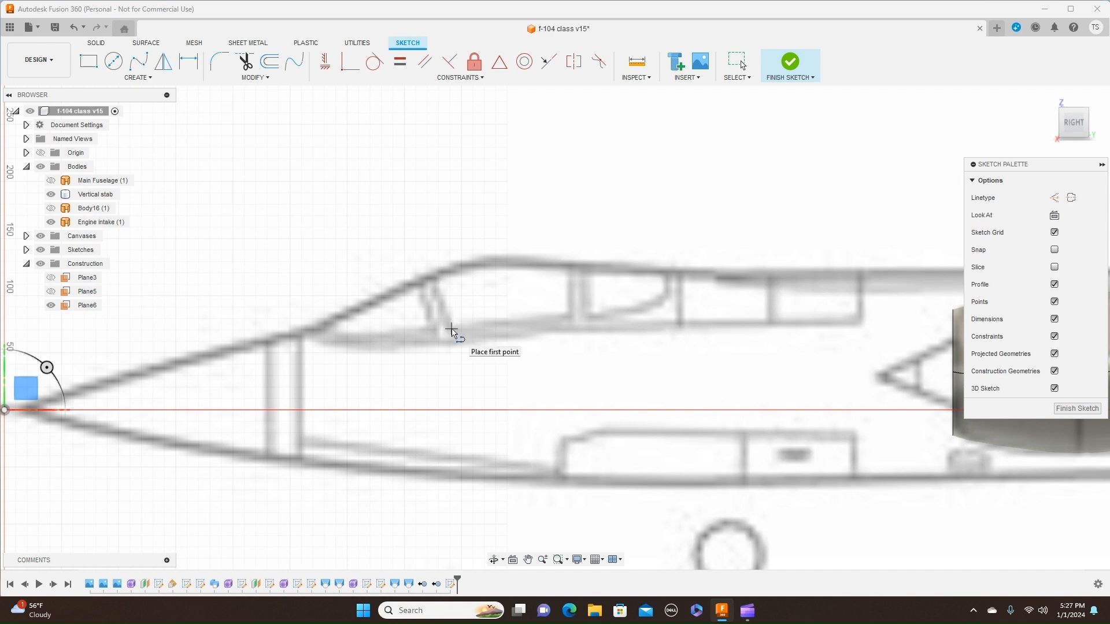
pyautogui.click(449, 329)
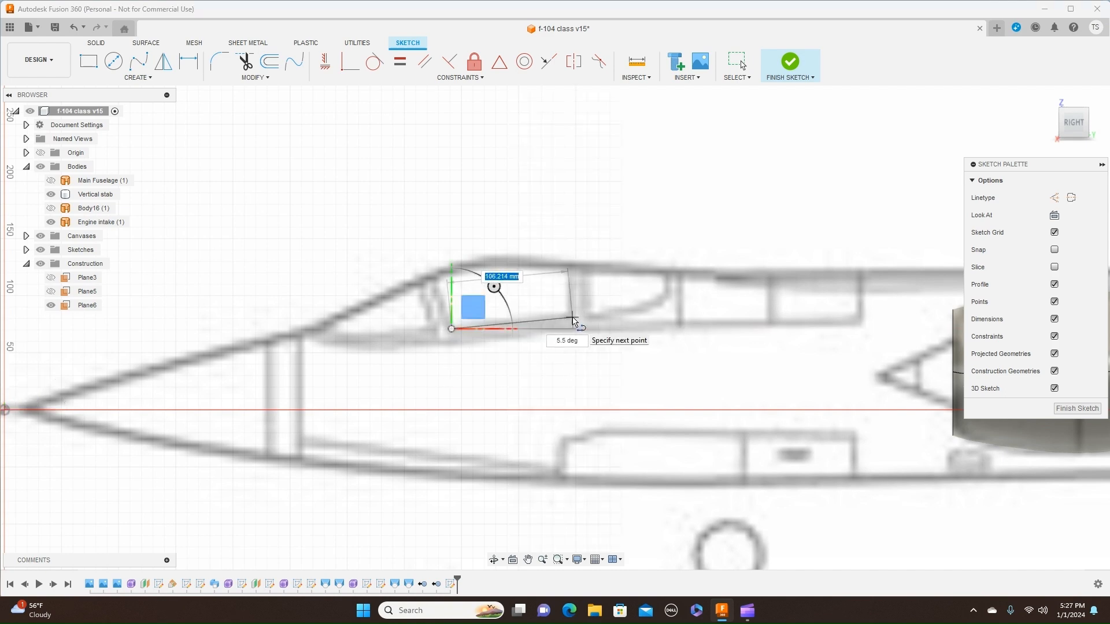
pyautogui.click(572, 318)
pyautogui.click(573, 232)
pyautogui.rightClick(573, 233)
pyautogui.click(618, 231)
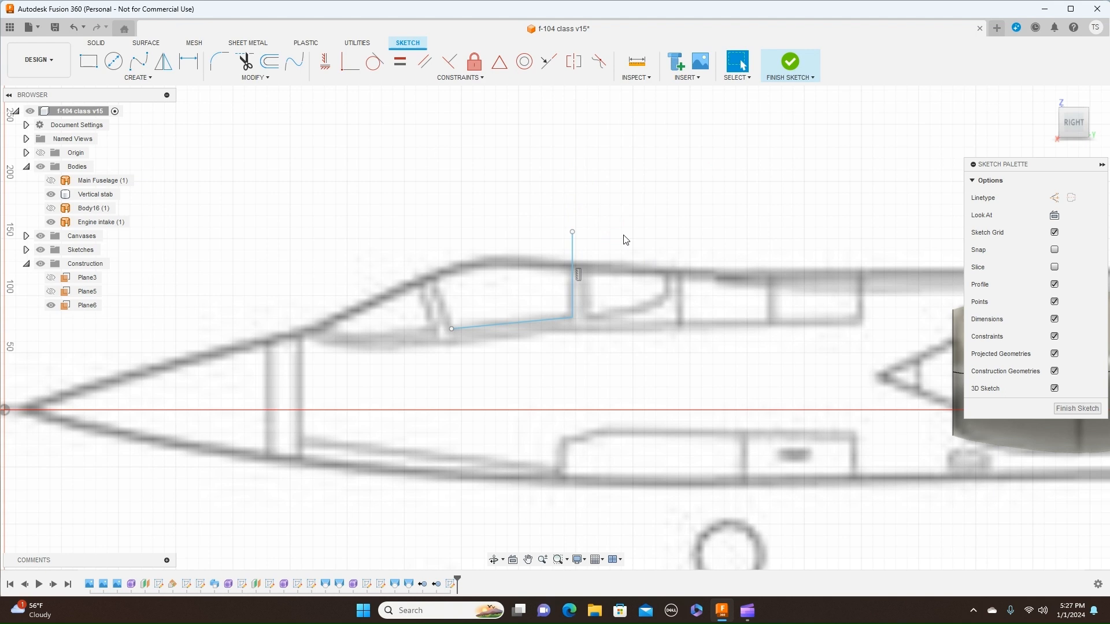
# Sketch the main canopy window's slanted front edge from its lower front corner and extend it past the fuselage's upper outline
pyautogui.press('l')
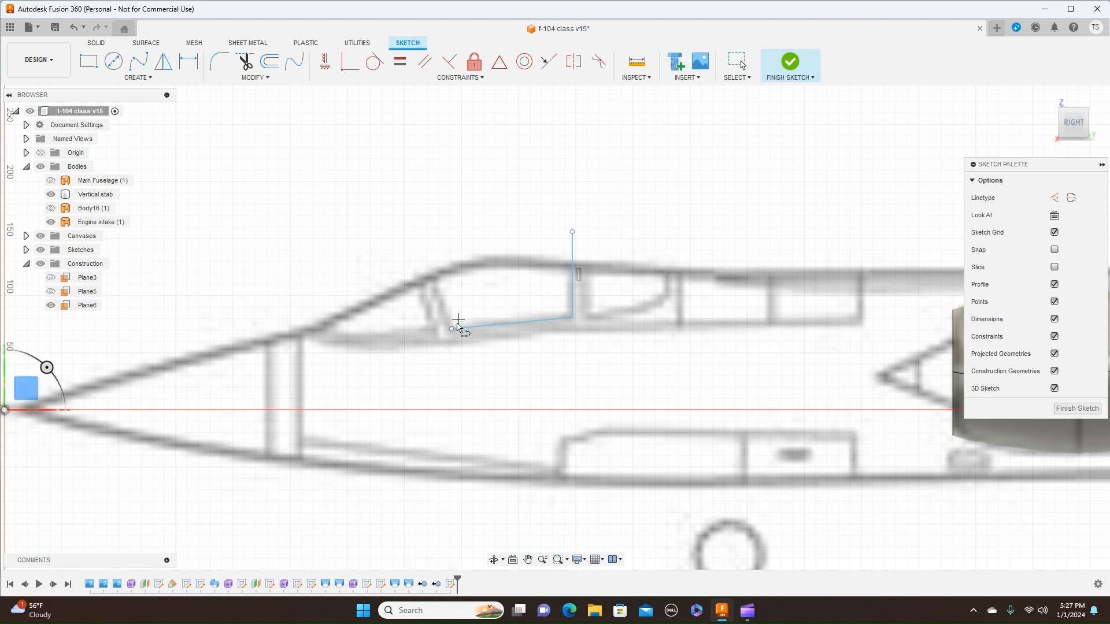
pyautogui.click(452, 329)
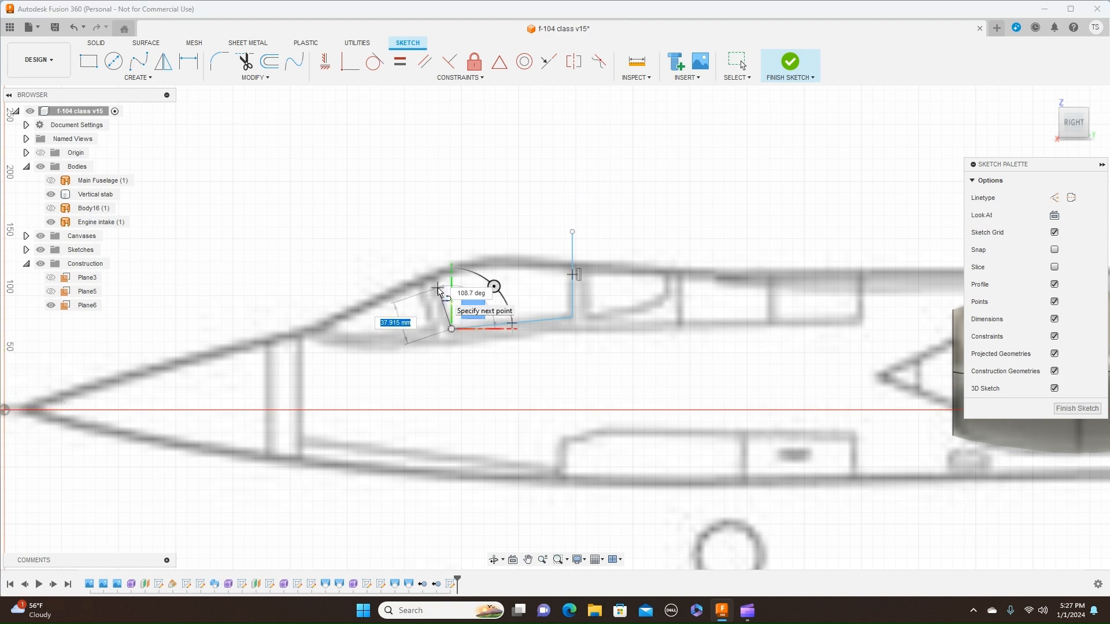
pyautogui.click(437, 288)
pyautogui.rightClick(437, 288)
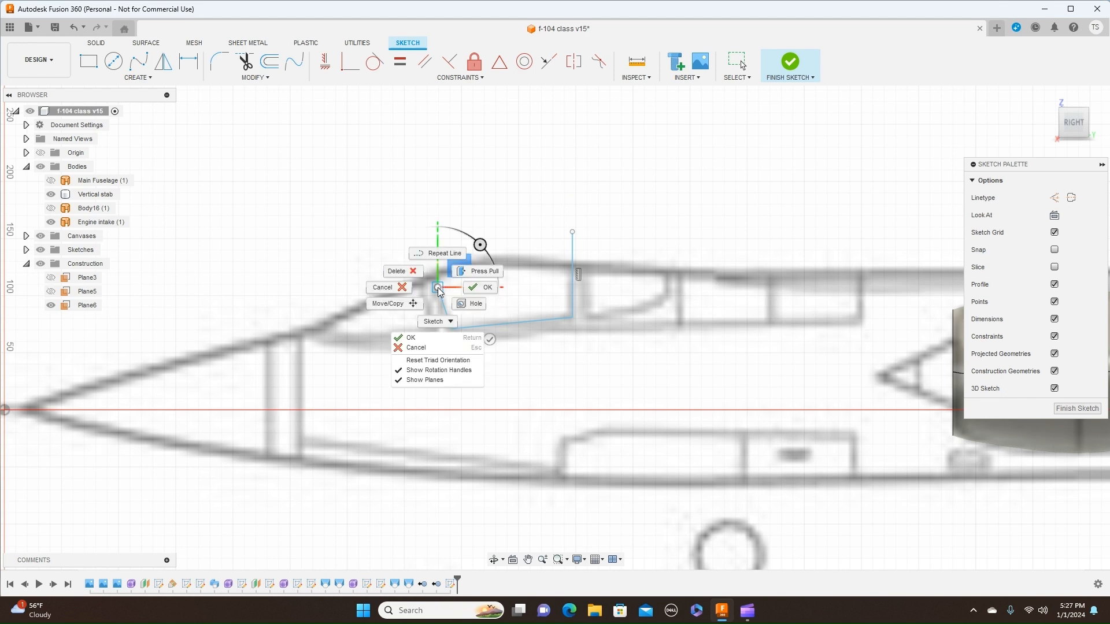
pyautogui.click(472, 287)
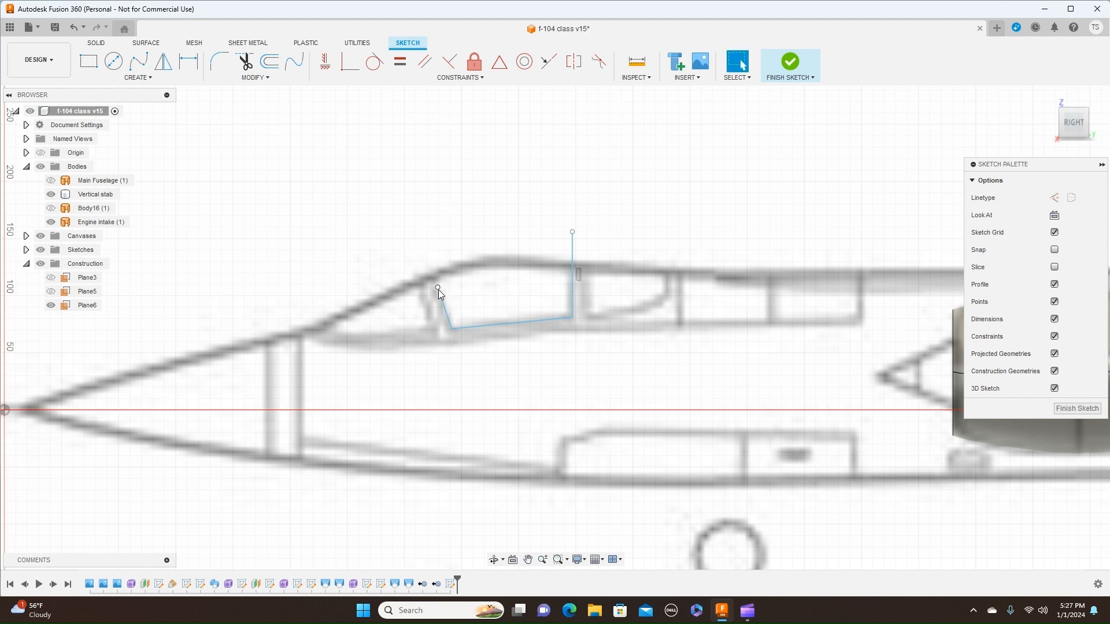
pyautogui.moveTo(438, 287); pyautogui.dragTo(425, 255)
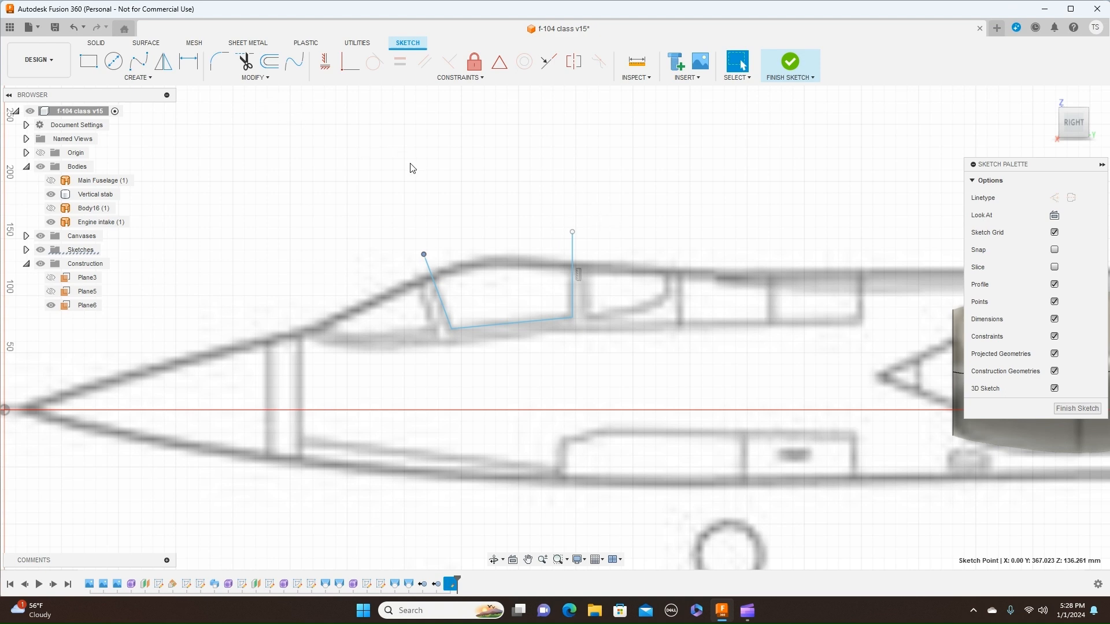
# Sketch a vertical line about 55 mm long along the rear canopy window's front edge, starting above the fuselage outline
pyautogui.press('l')
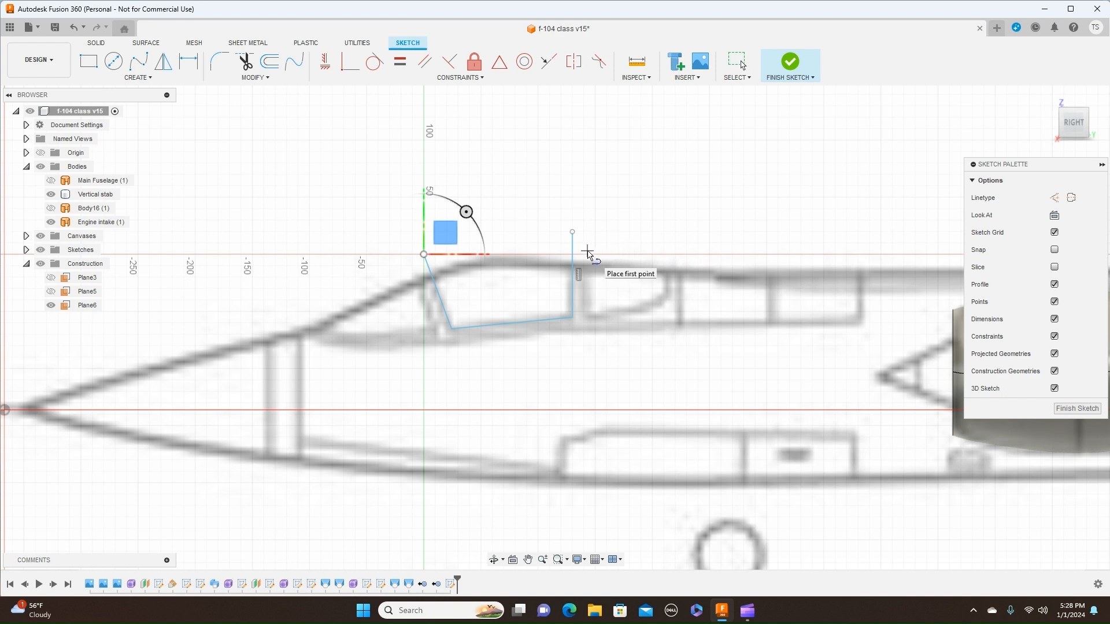
pyautogui.click(588, 251)
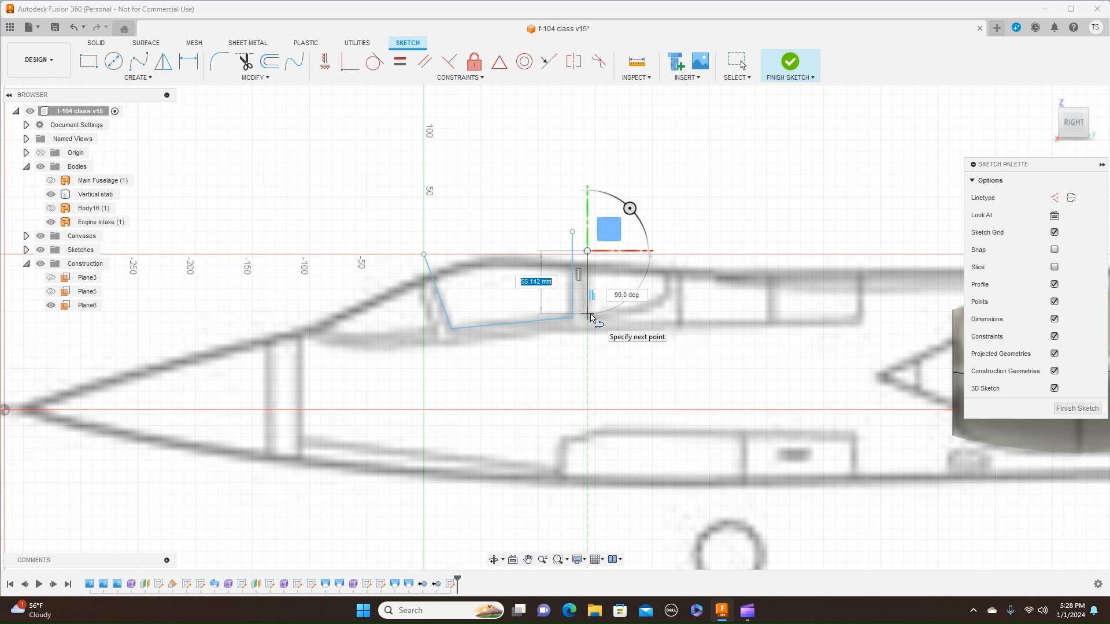
pyautogui.click(590, 316)
pyautogui.rightClick(589, 315)
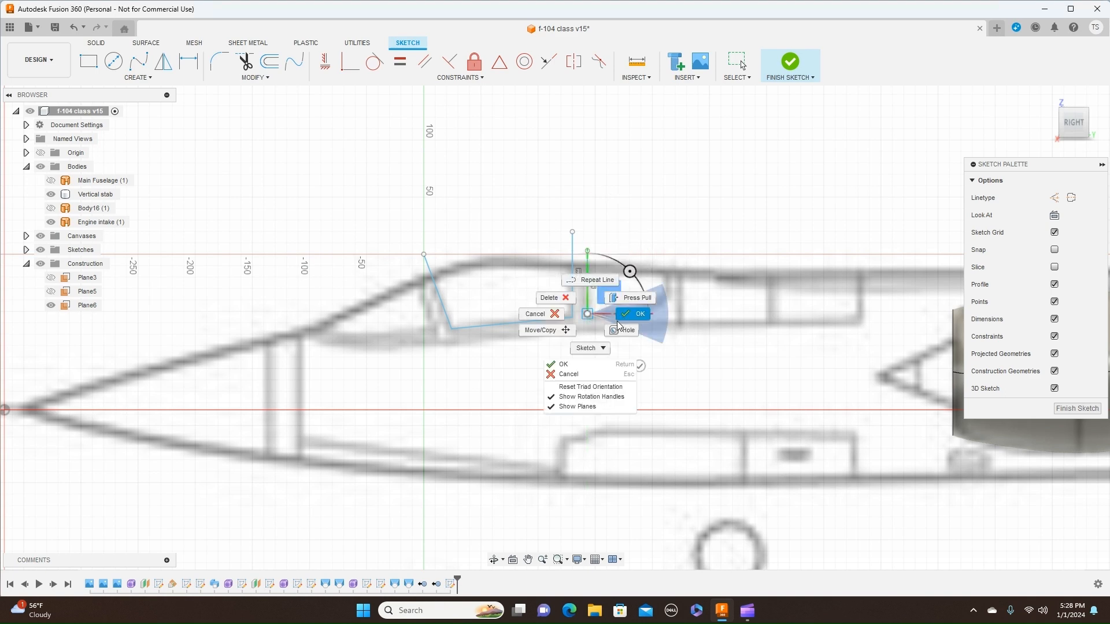
pyautogui.click(626, 317)
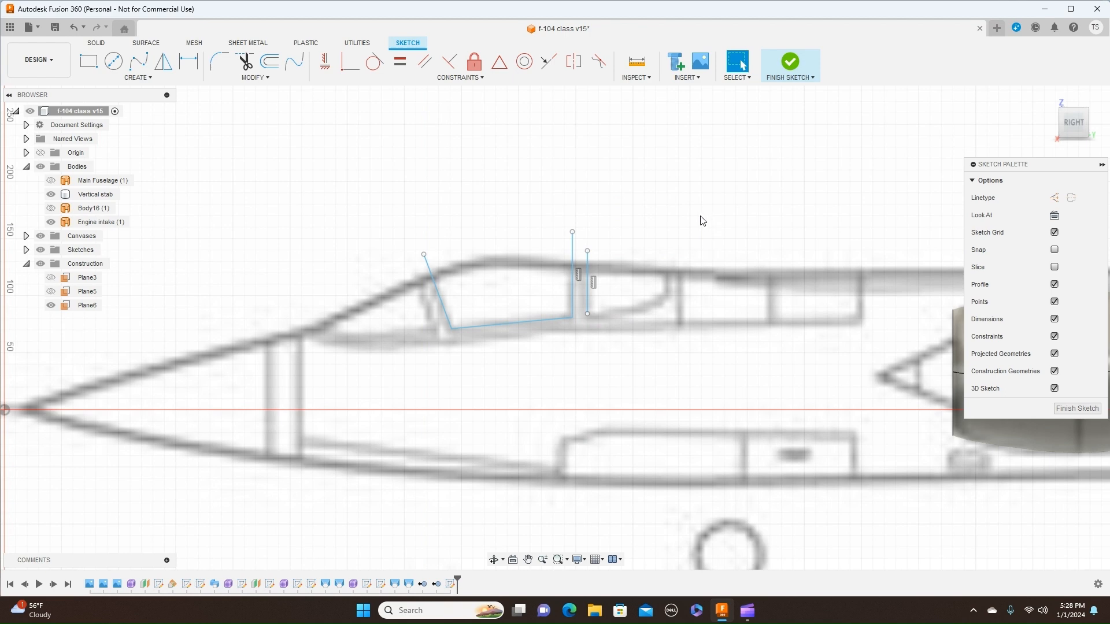
# Sketch a vertical line about 51 mm long upward from the rear canopy window's aft corner past the fuselage outline
pyautogui.press('l')
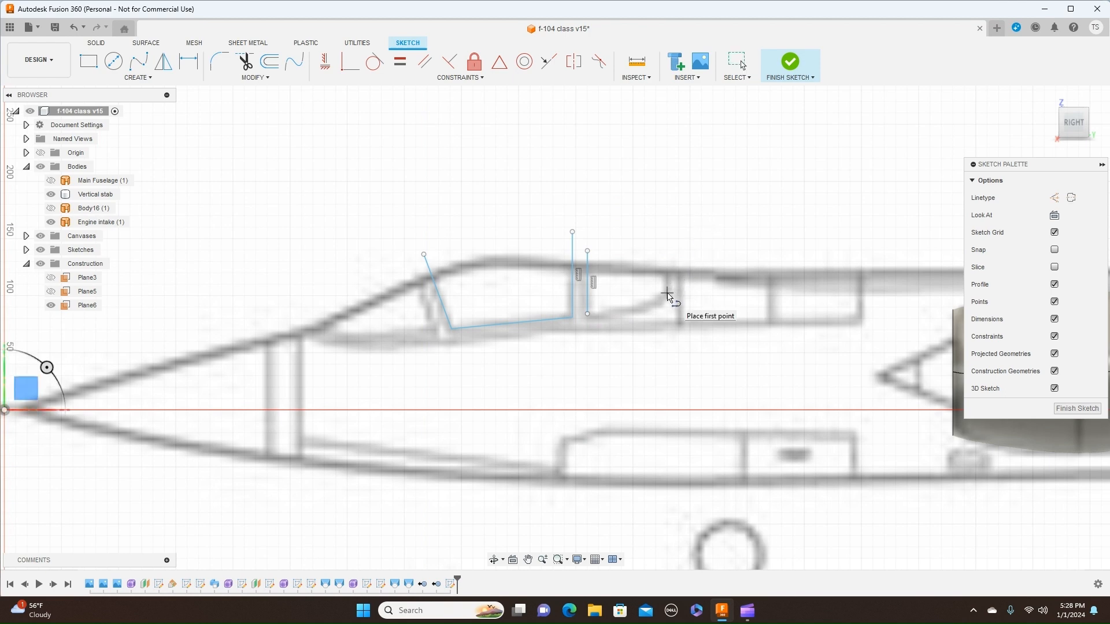
pyautogui.click(667, 294)
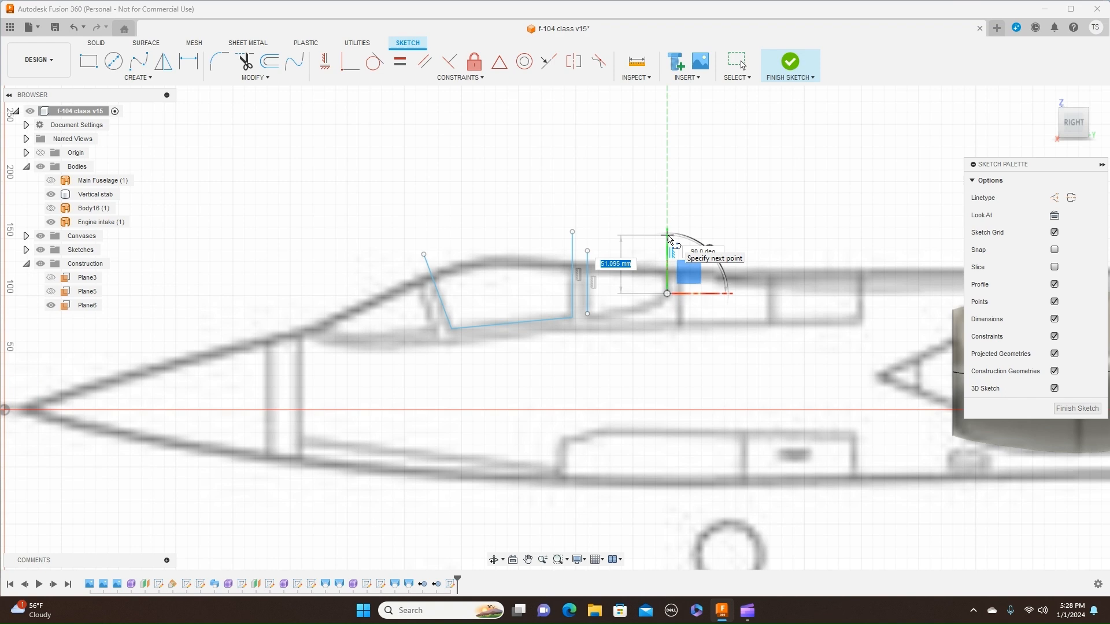
pyautogui.click(667, 235)
pyautogui.rightClick(668, 236)
pyautogui.click(701, 233)
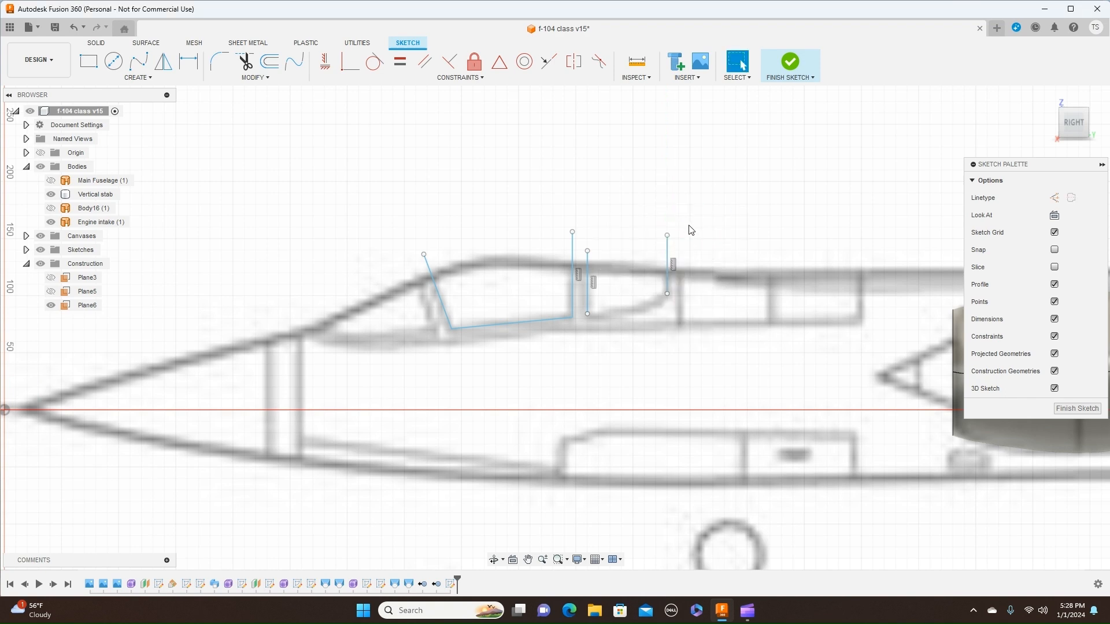
# Draw a three-point arc along the rear canopy window's curved lower edge, joining the lower ends of its two vertical lines
pyautogui.click(168, 79)
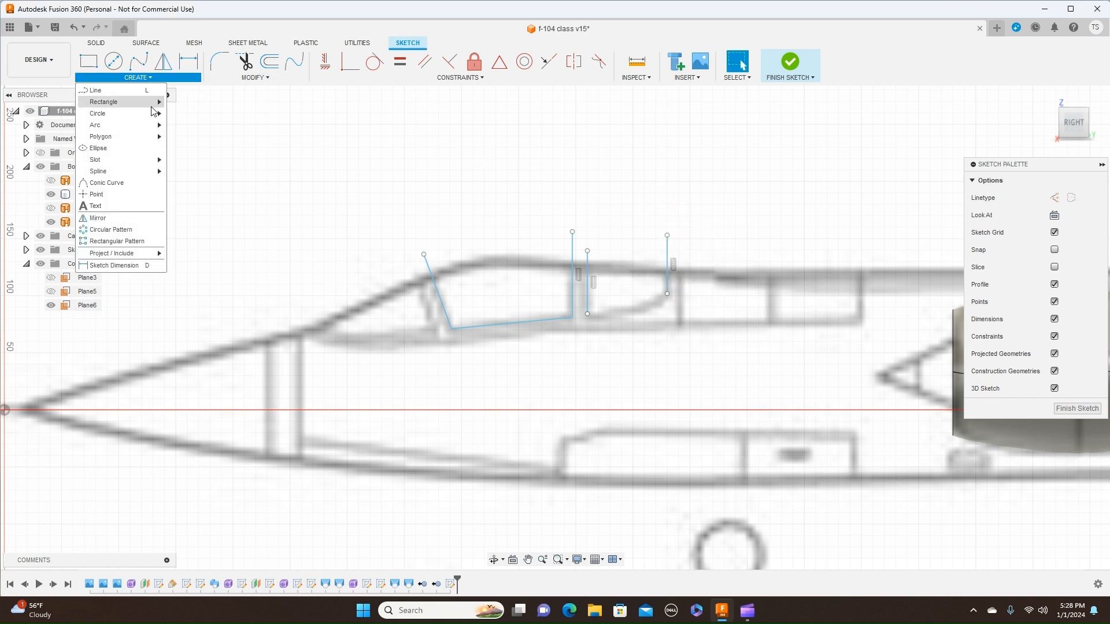
pyautogui.moveTo(153, 125)
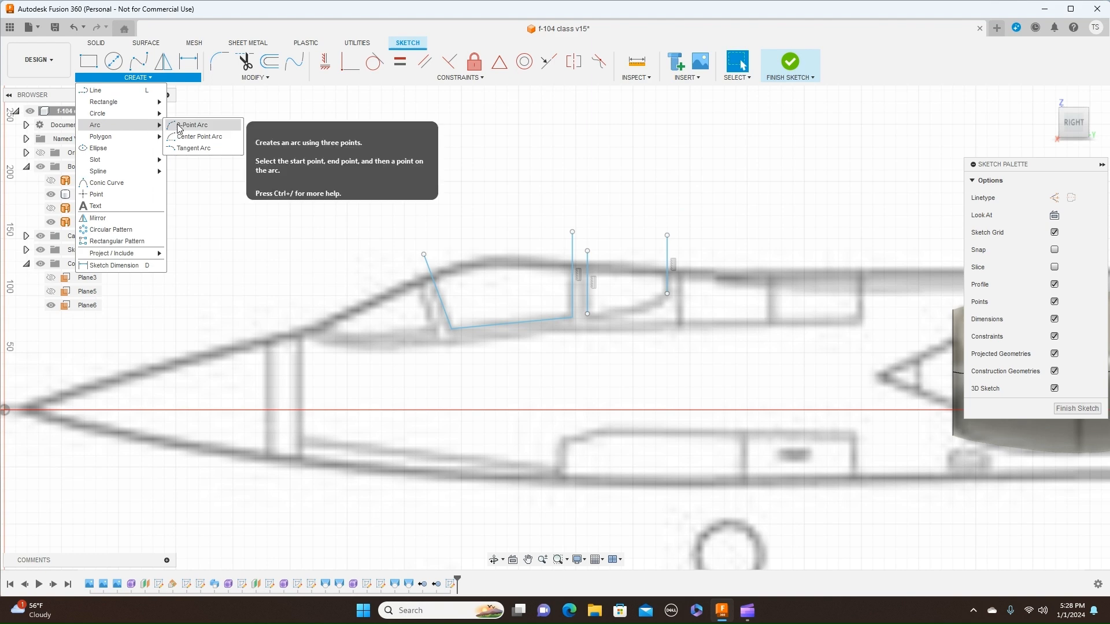
pyautogui.click(199, 137)
pyautogui.click(587, 314)
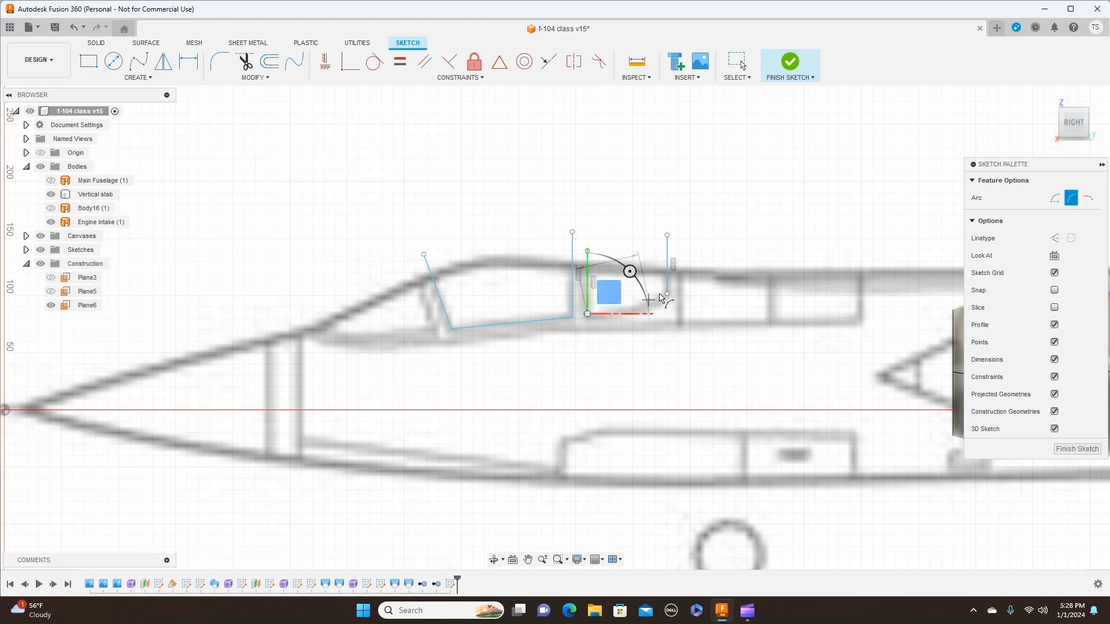
pyautogui.click(668, 293)
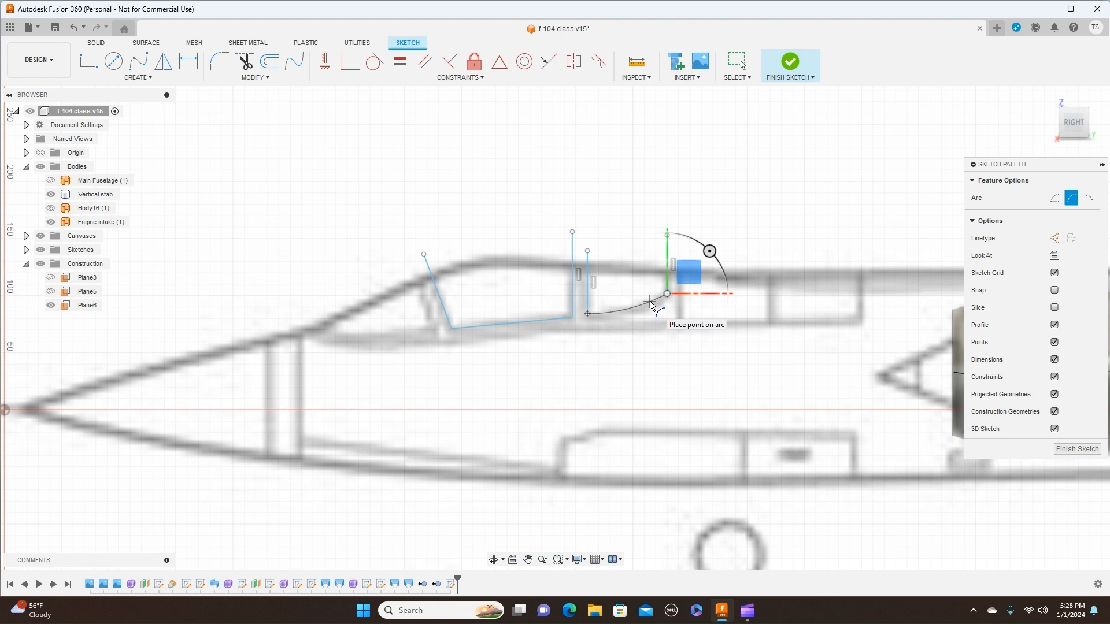
pyautogui.rightClick(654, 302)
pyautogui.click(679, 297)
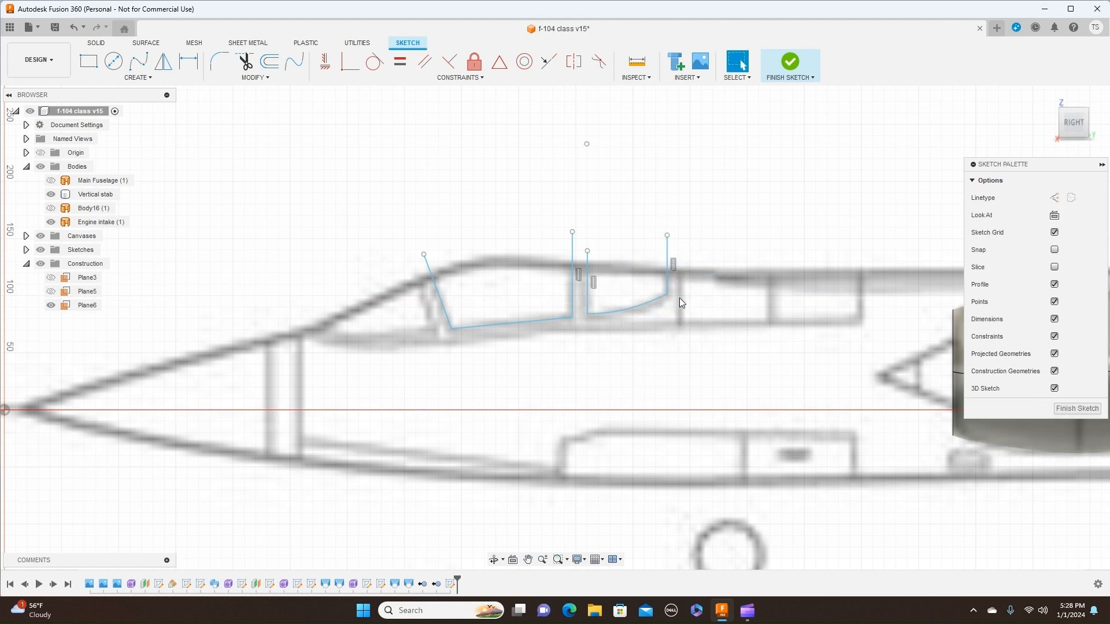
# Sketch a slanted line about 52 mm long along the windshield's rear edge, just ahead of the main canopy window
pyautogui.press('l')
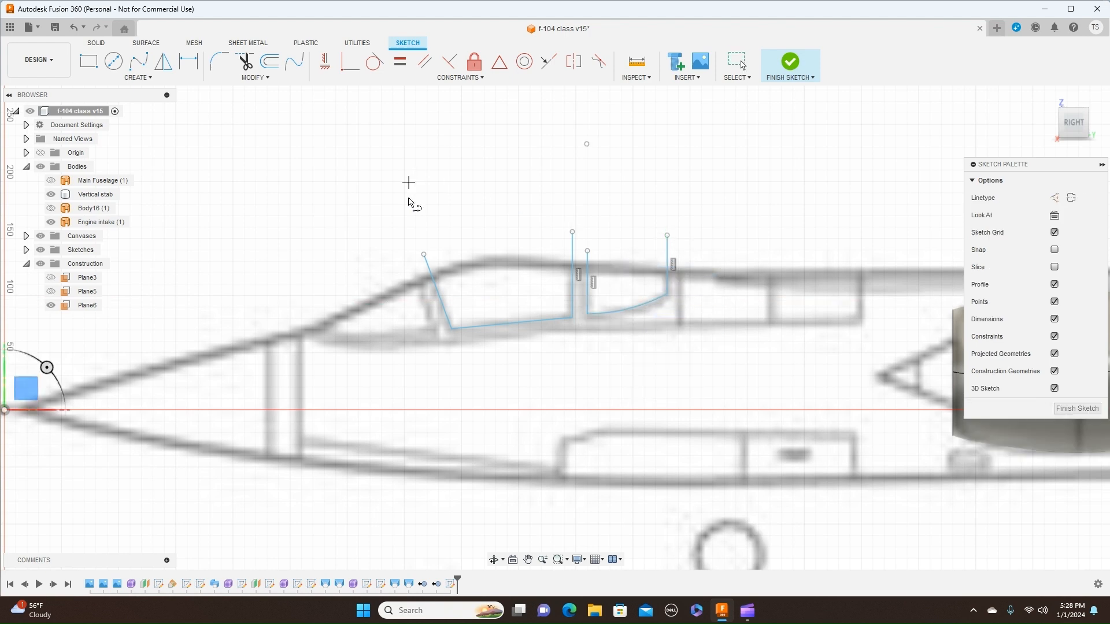
pyautogui.click(417, 274)
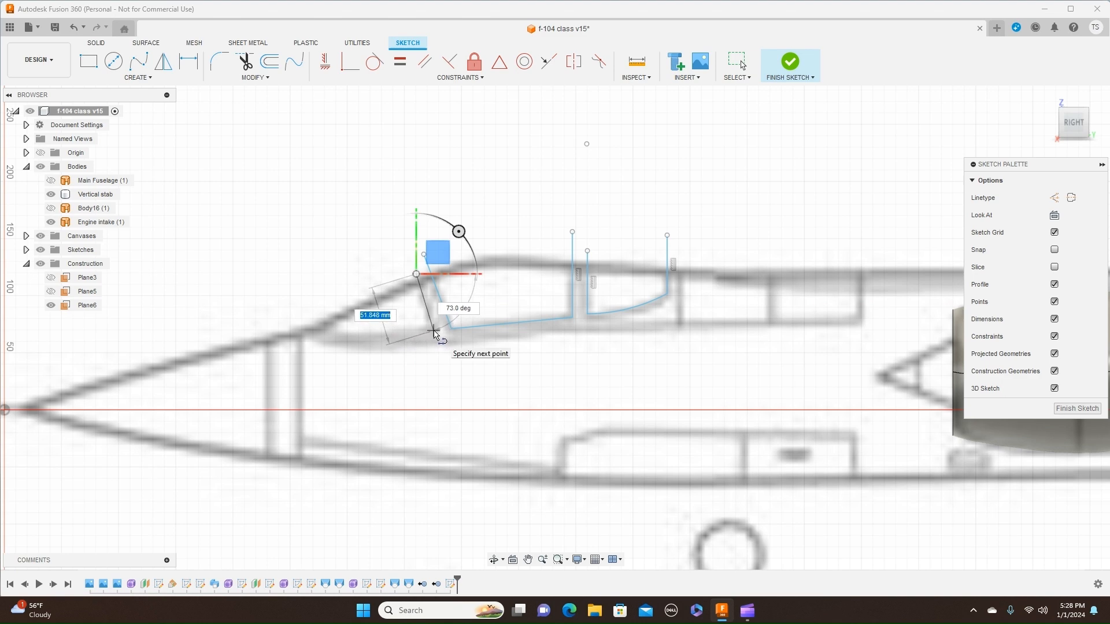
pyautogui.click(434, 333)
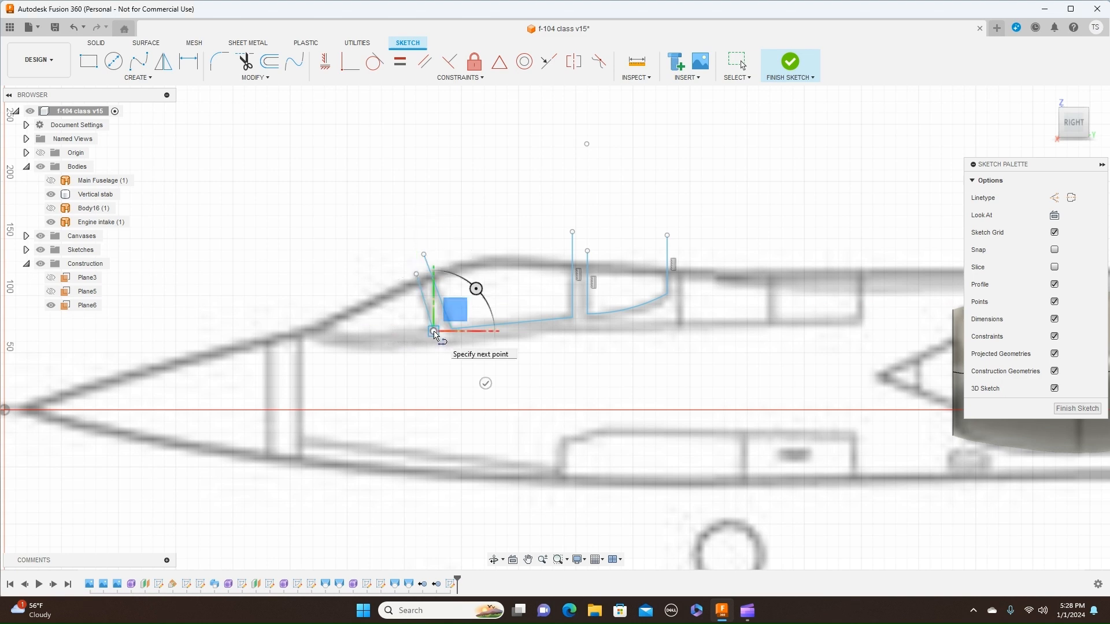
pyautogui.rightClick(435, 335)
pyautogui.click(480, 331)
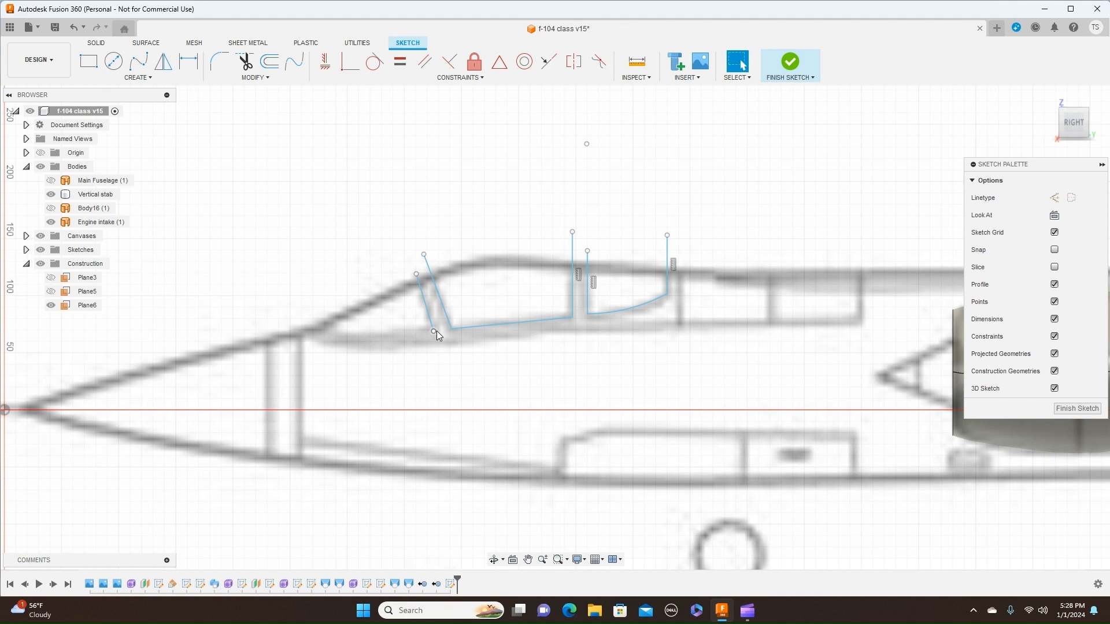
# Move the lower end of the windshield's rear-edge line slightly aft and draw a fit-point spline along the windshield's lower edge, ending there
pyautogui.click(436, 331)
pyautogui.moveTo(434, 332); pyautogui.dragTo(438, 332)
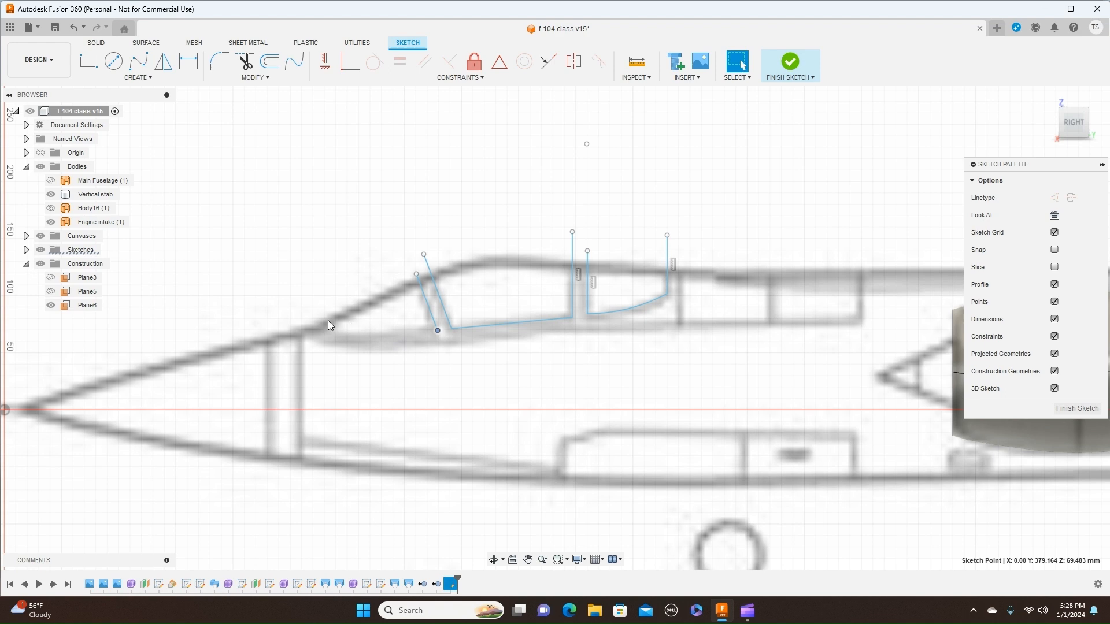
pyautogui.click(143, 67)
pyautogui.click(438, 330)
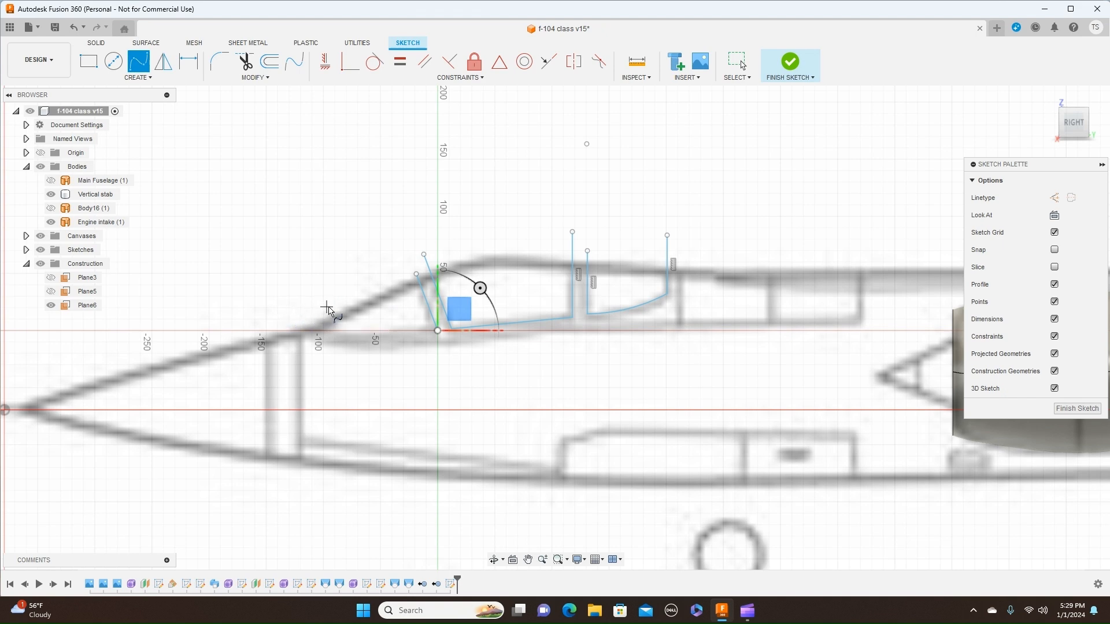
pyautogui.click(327, 312)
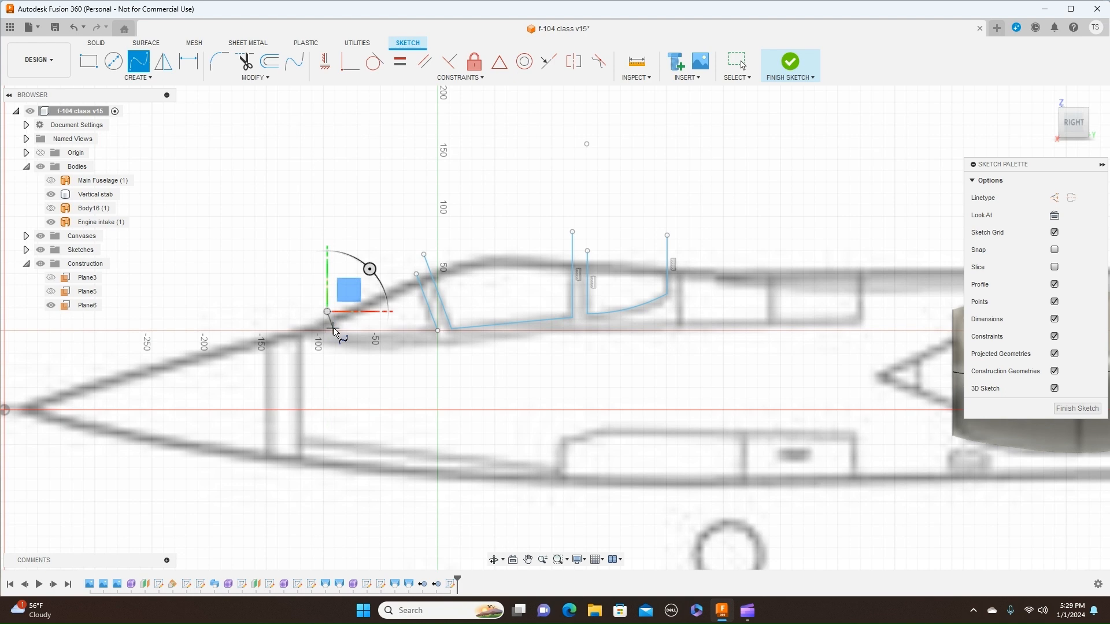
pyautogui.scroll(2, 327, 332)
pyautogui.scroll(4, 328, 334)
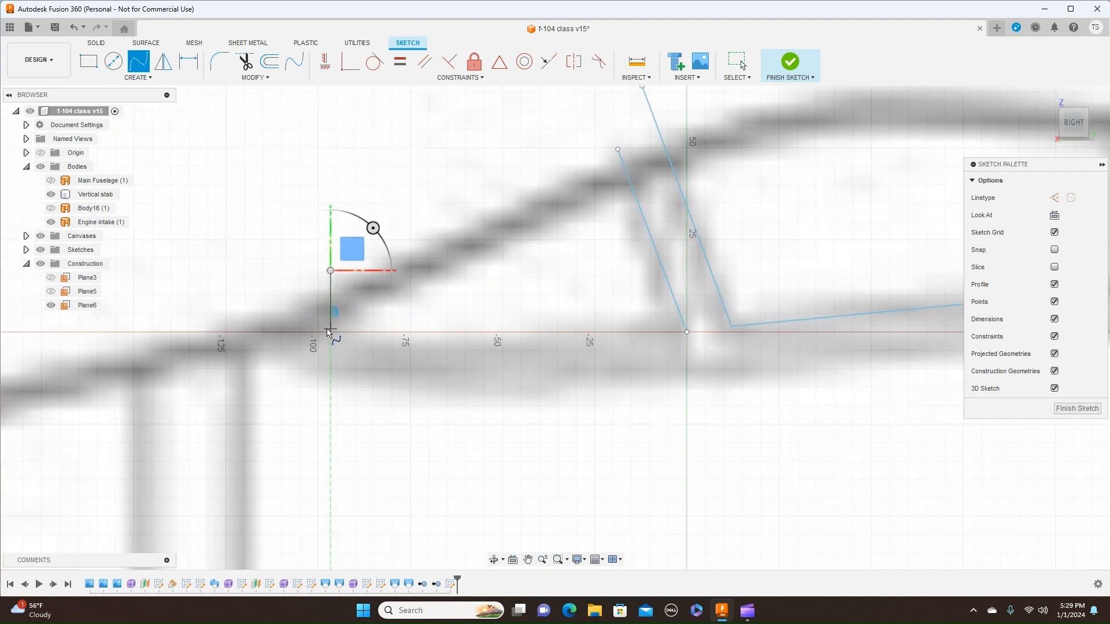
pyautogui.click(331, 293)
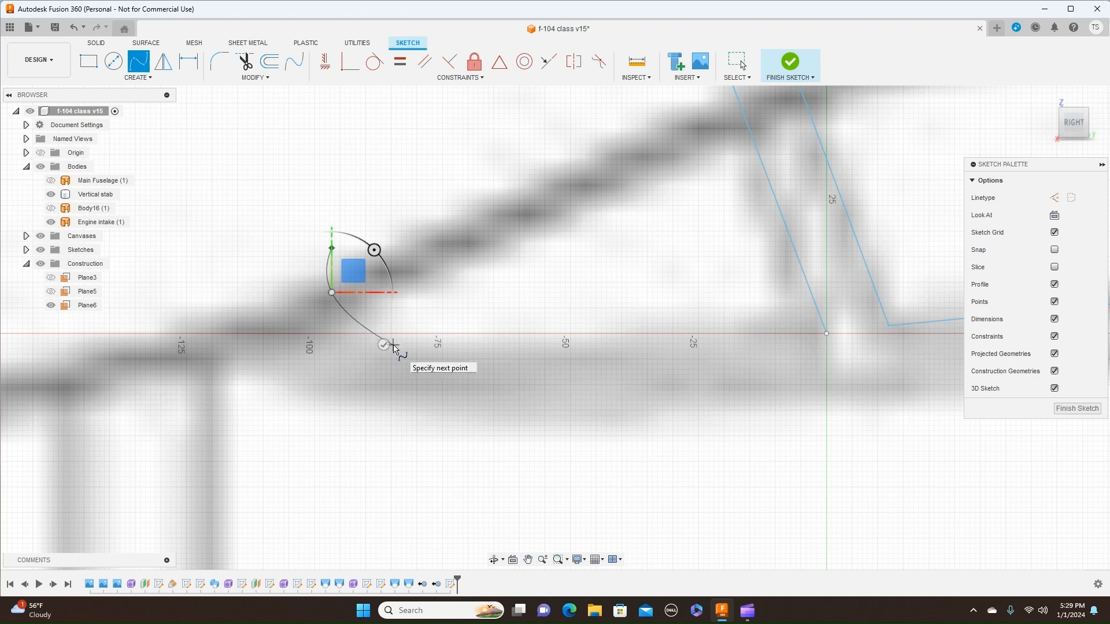
pyautogui.click(393, 346)
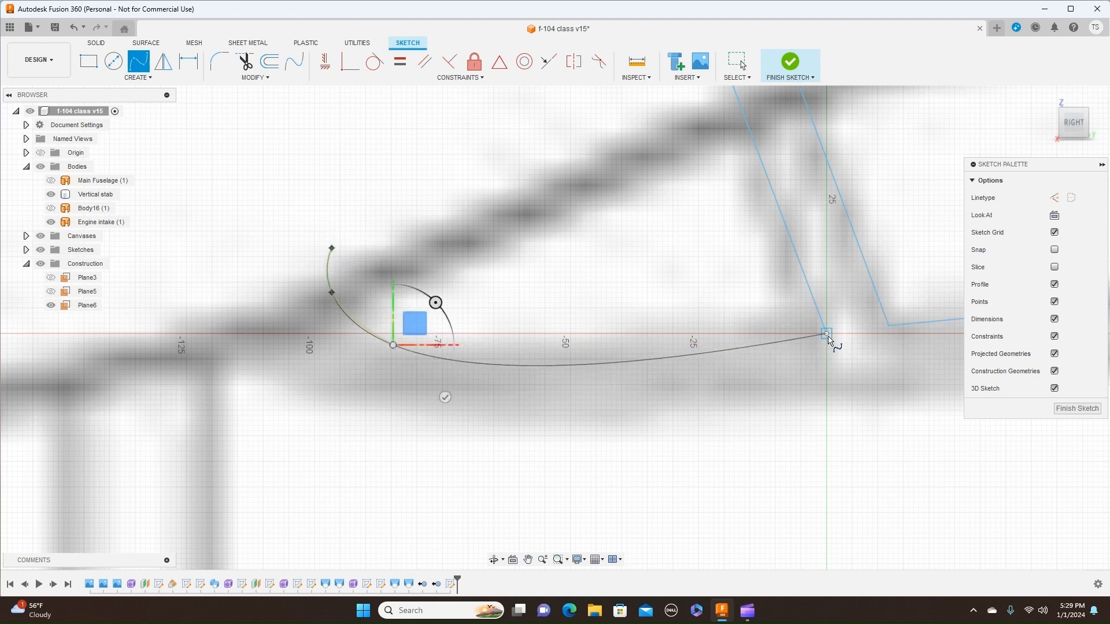
pyautogui.click(532, 362)
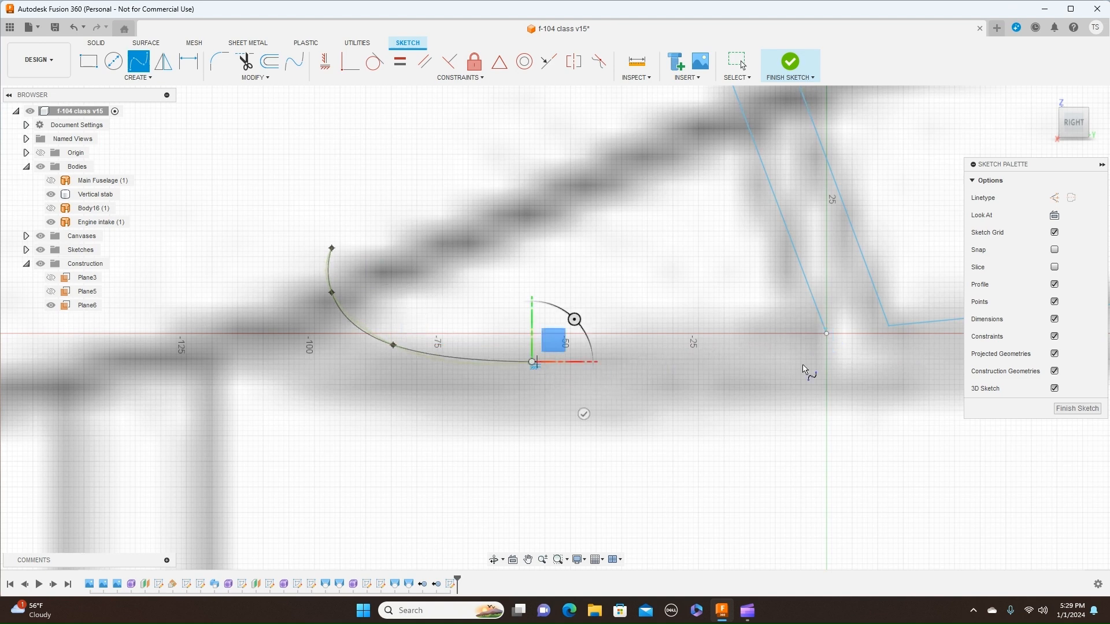
pyautogui.click(826, 335)
pyautogui.rightClick(827, 334)
pyautogui.click(861, 335)
pyautogui.scroll(-5, 842, 348)
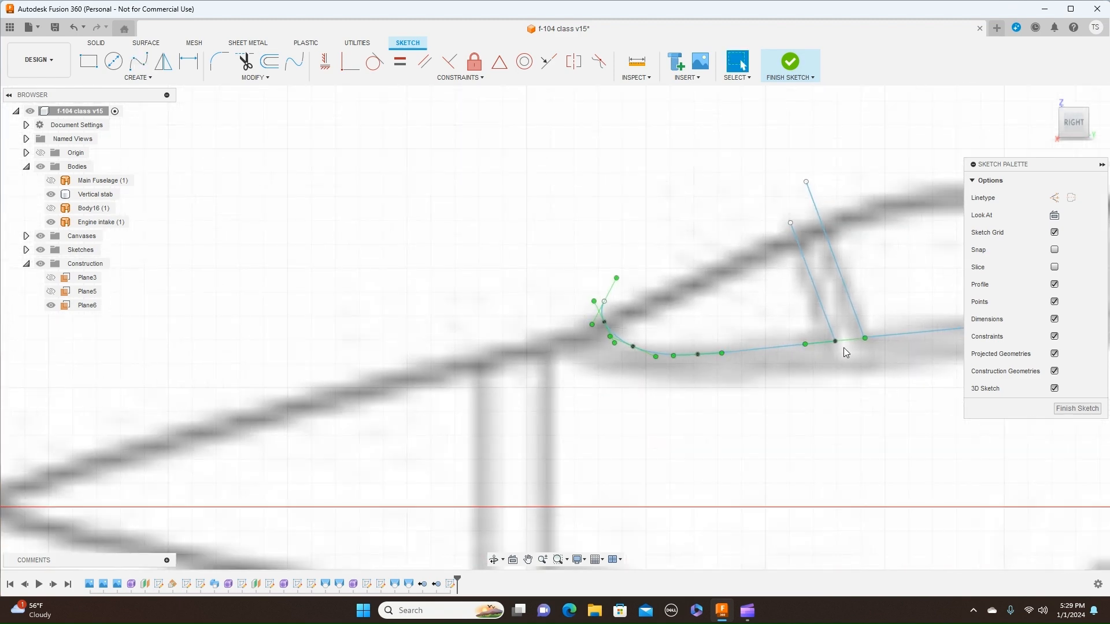
pyautogui.scroll(-3, 844, 352)
pyautogui.moveTo(828, 379); pyautogui.dragTo(618, 381, button='middle')
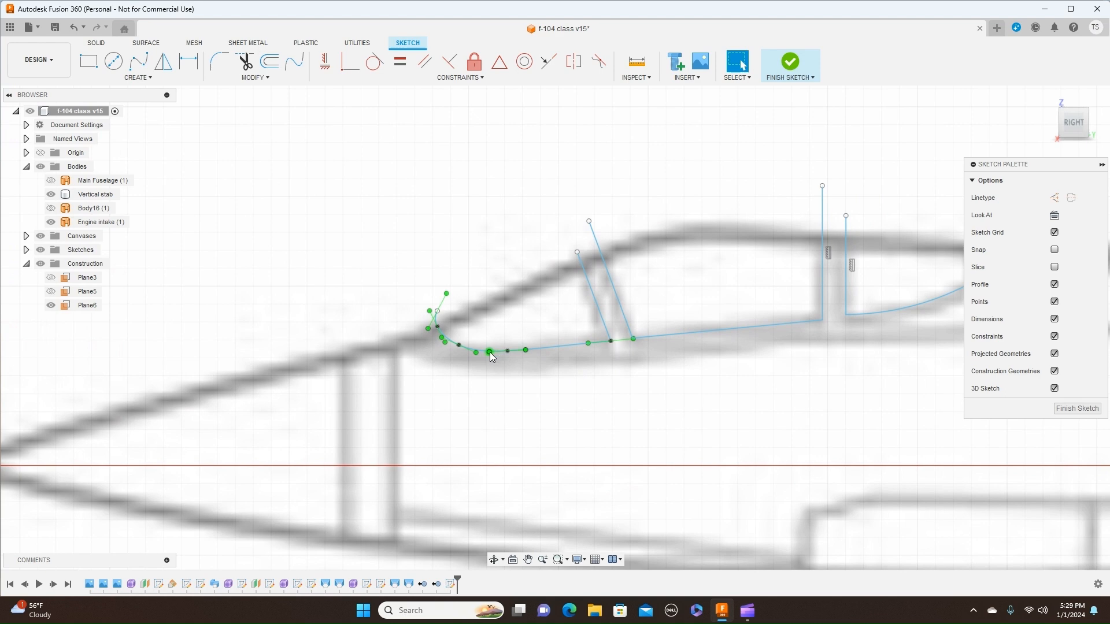
pyautogui.scroll(-2, 724, 392)
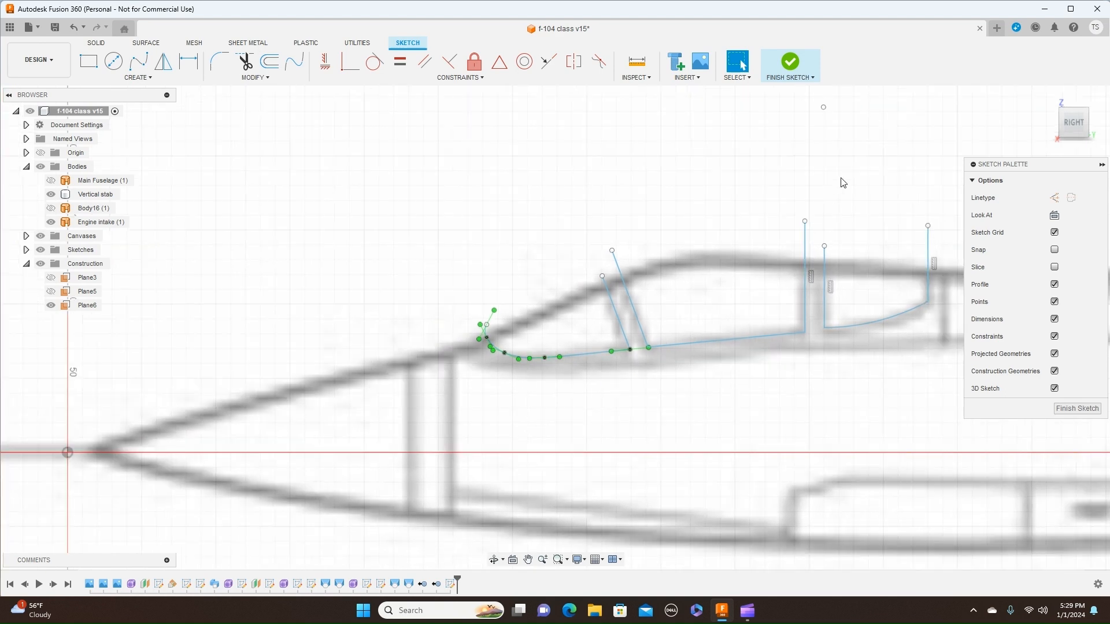
# Finish the canopy window sketch and show the sketches and the Main Fuselage body
pyautogui.click(813, 82)
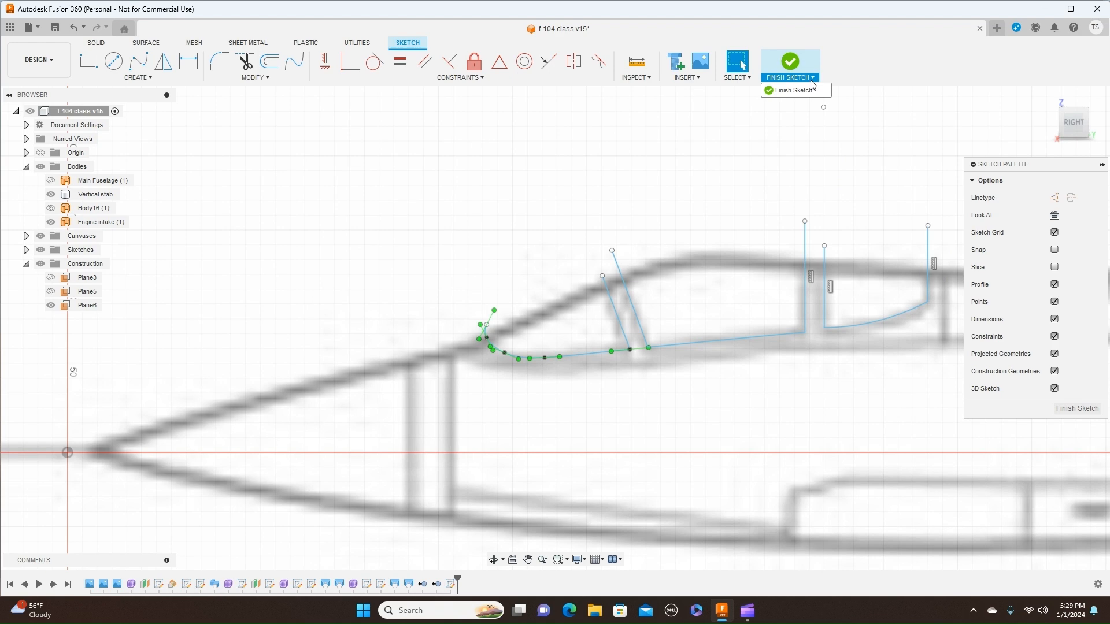
pyautogui.click(807, 94)
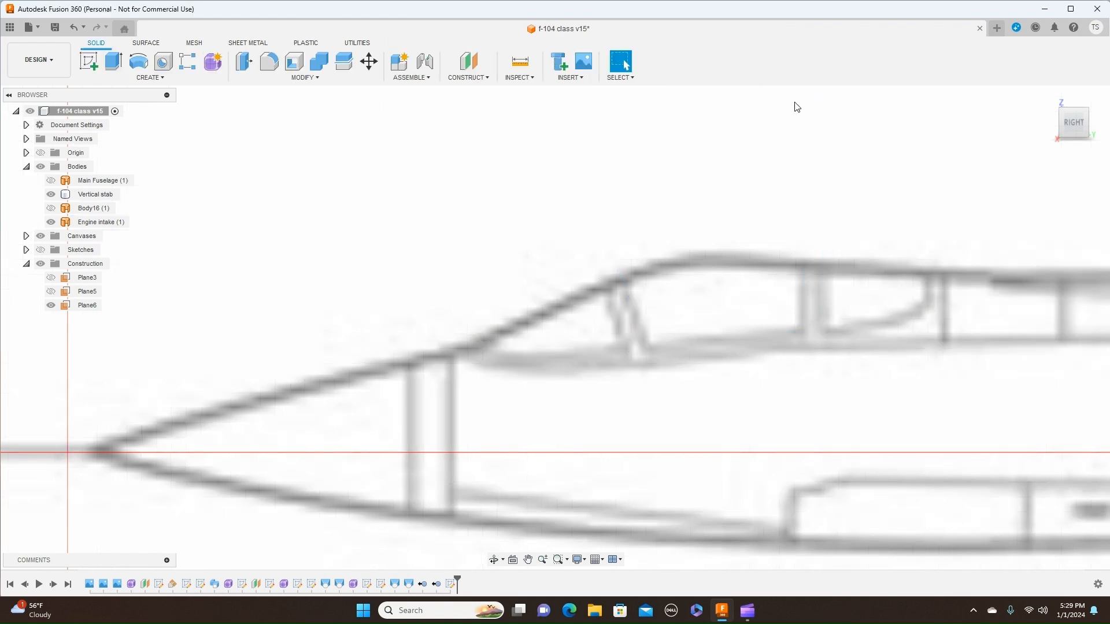
pyautogui.scroll(-2, 791, 129)
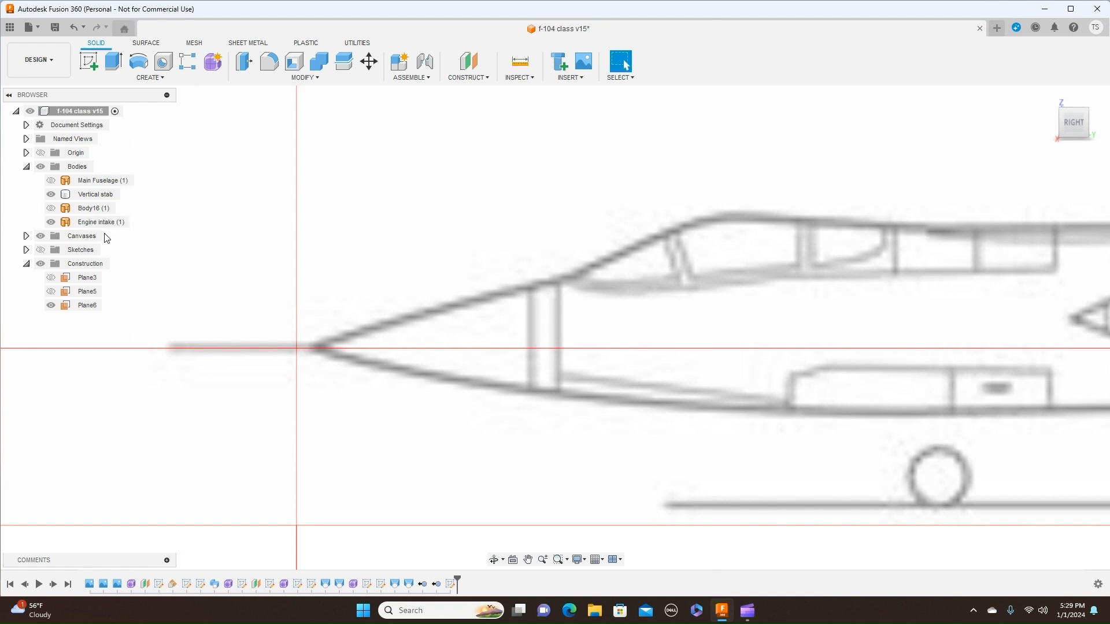
pyautogui.click(40, 250)
pyautogui.scroll(-2, 347, 239)
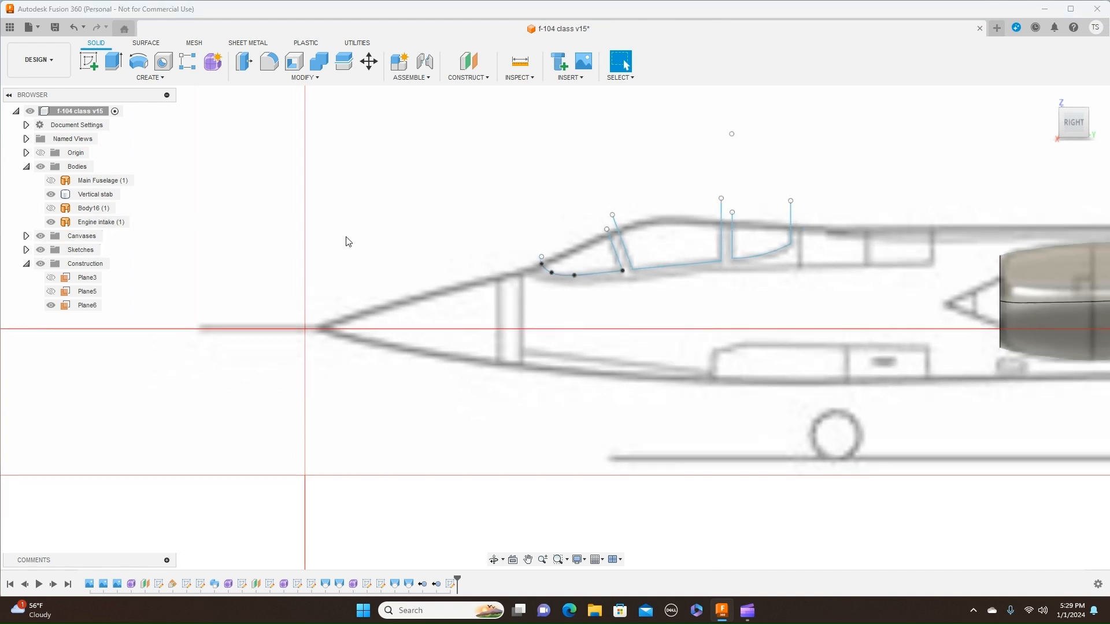
pyautogui.click(51, 181)
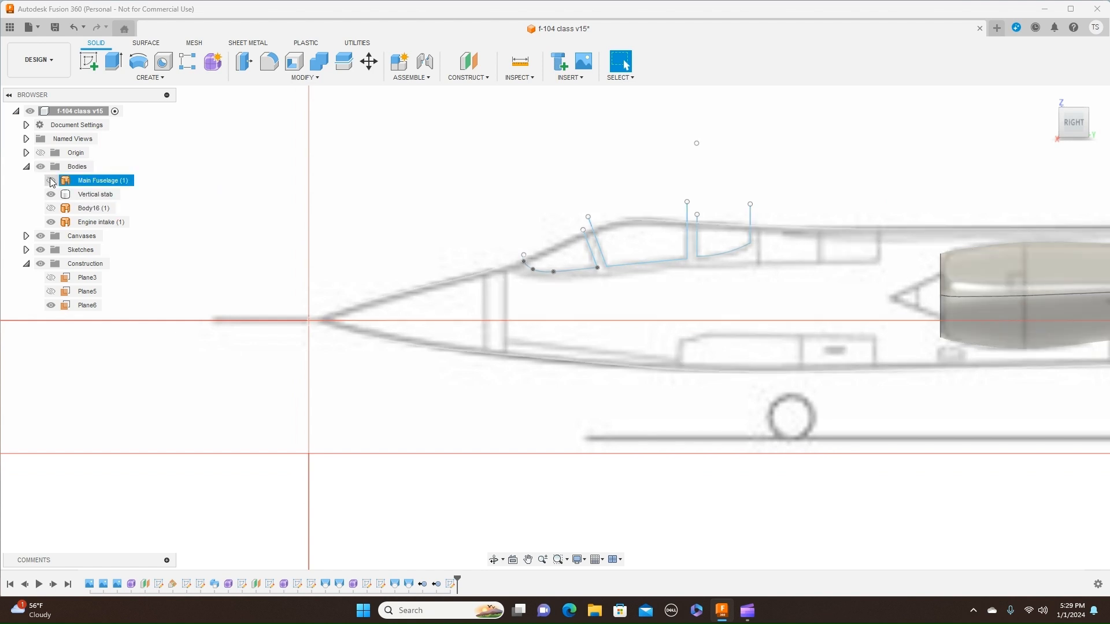
pyautogui.scroll(-1, 357, 193)
pyautogui.moveTo(397, 173); pyautogui.dragTo(283, 207, button='middle')
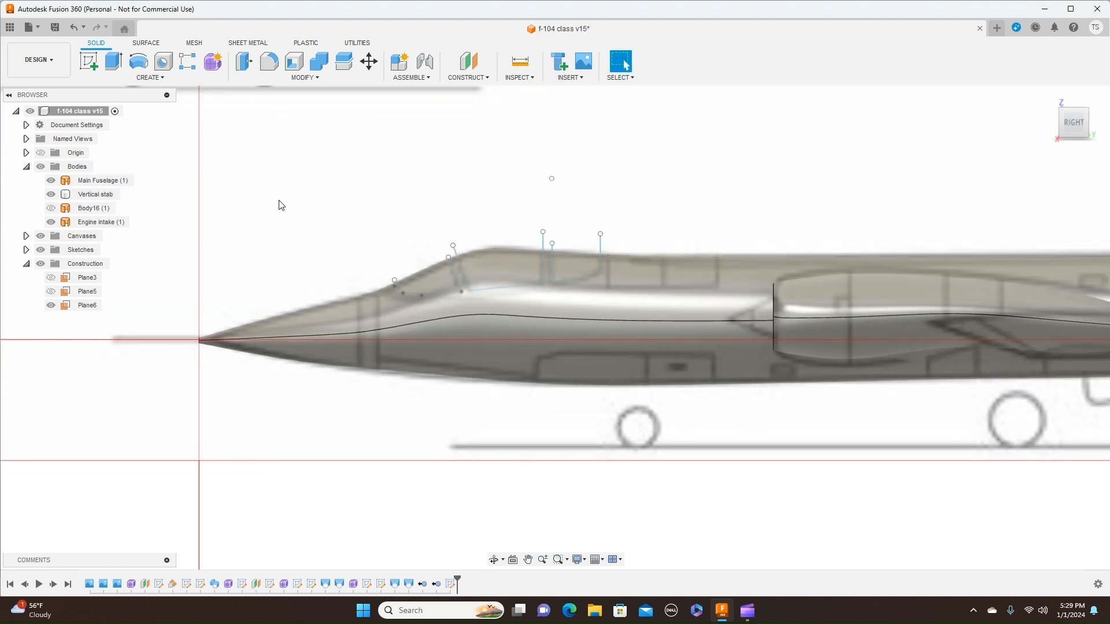
# Split the Main Fuselage body with the three canopy window outlines as splitting tools, keeping the tools extended
pyautogui.click(320, 77)
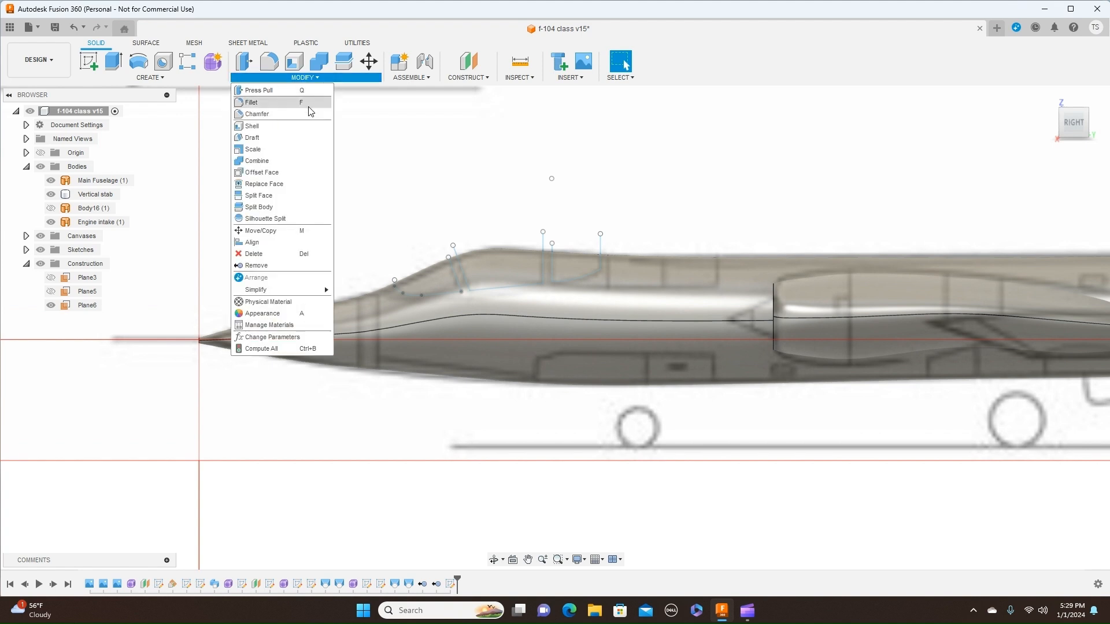
pyautogui.click(287, 207)
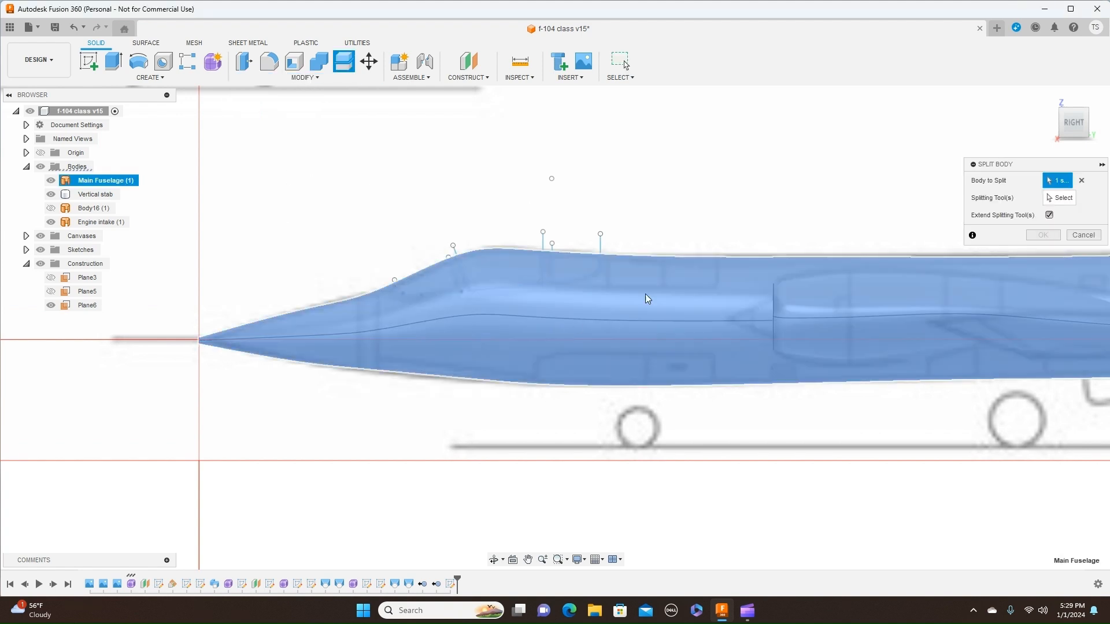
pyautogui.click(576, 324)
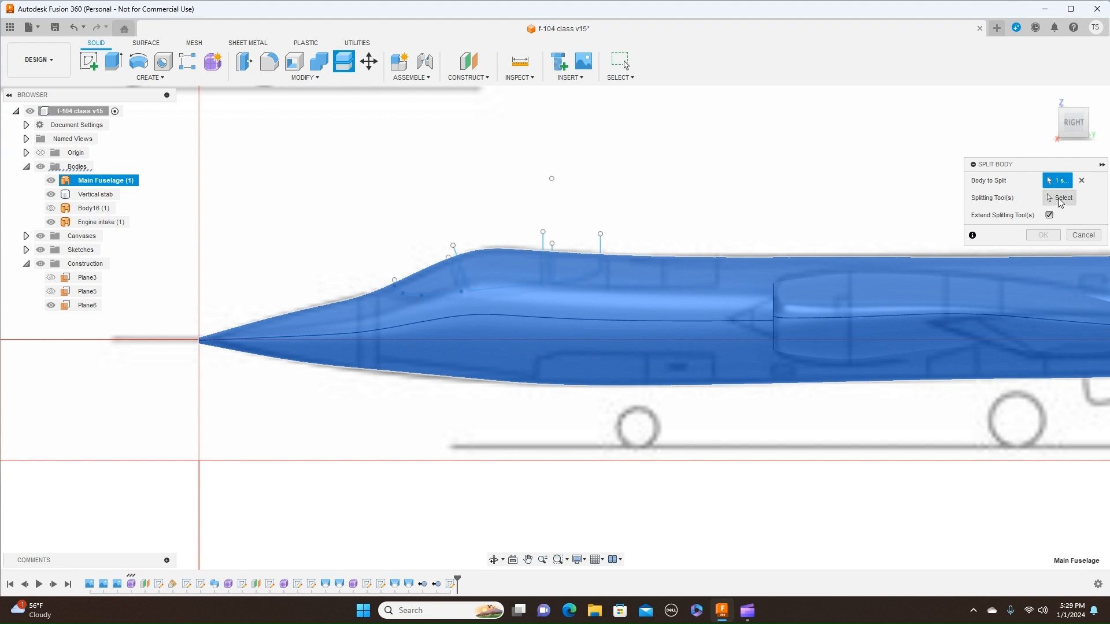
pyautogui.click(1060, 199)
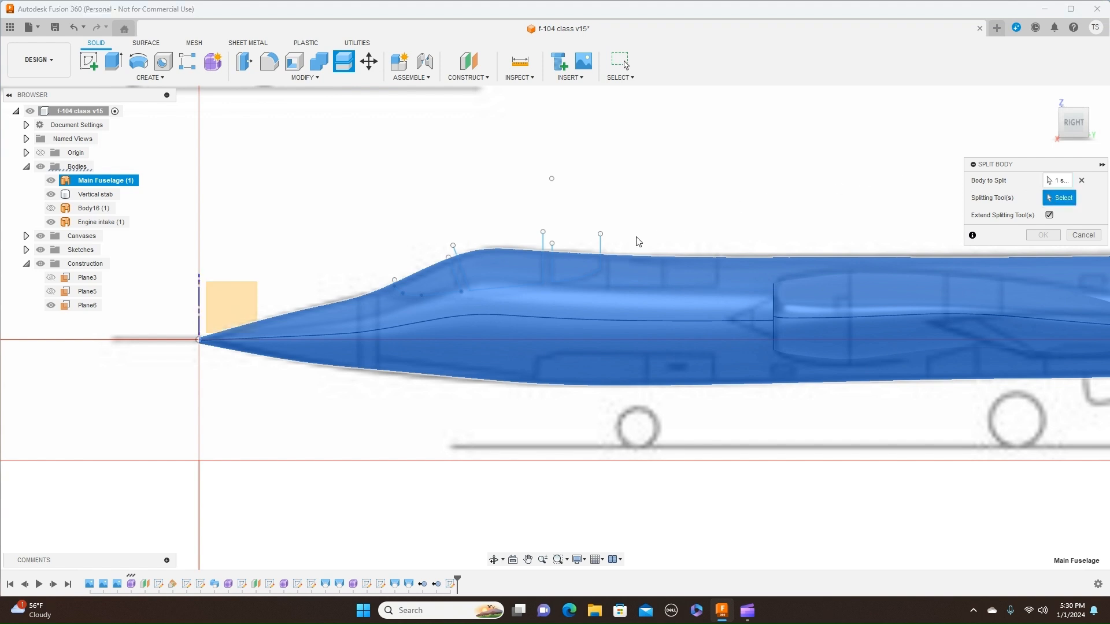
pyautogui.click(602, 249)
pyautogui.click(544, 244)
pyautogui.click(451, 265)
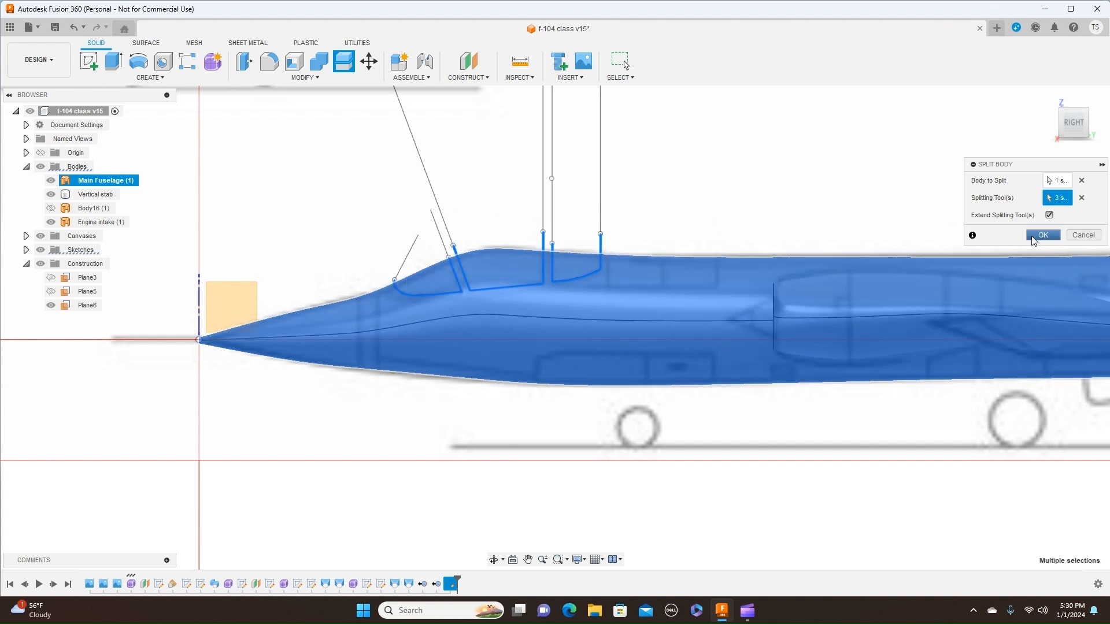
pyautogui.click(1042, 235)
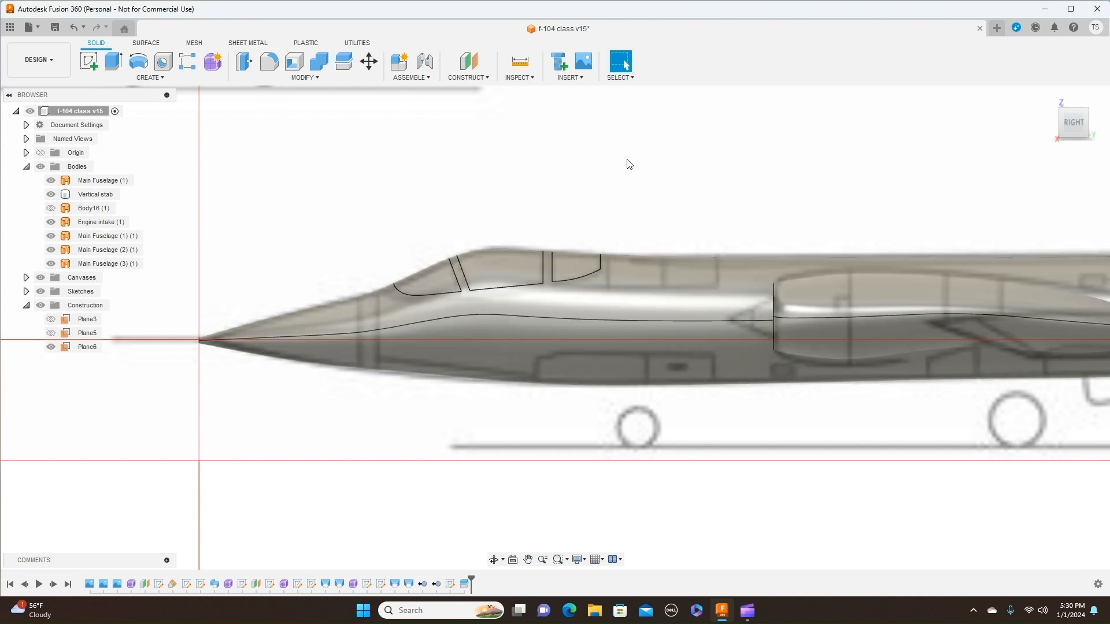
# Hide all the canvases so only the aircraft model is displayed
pyautogui.scroll(-4, 630, 165)
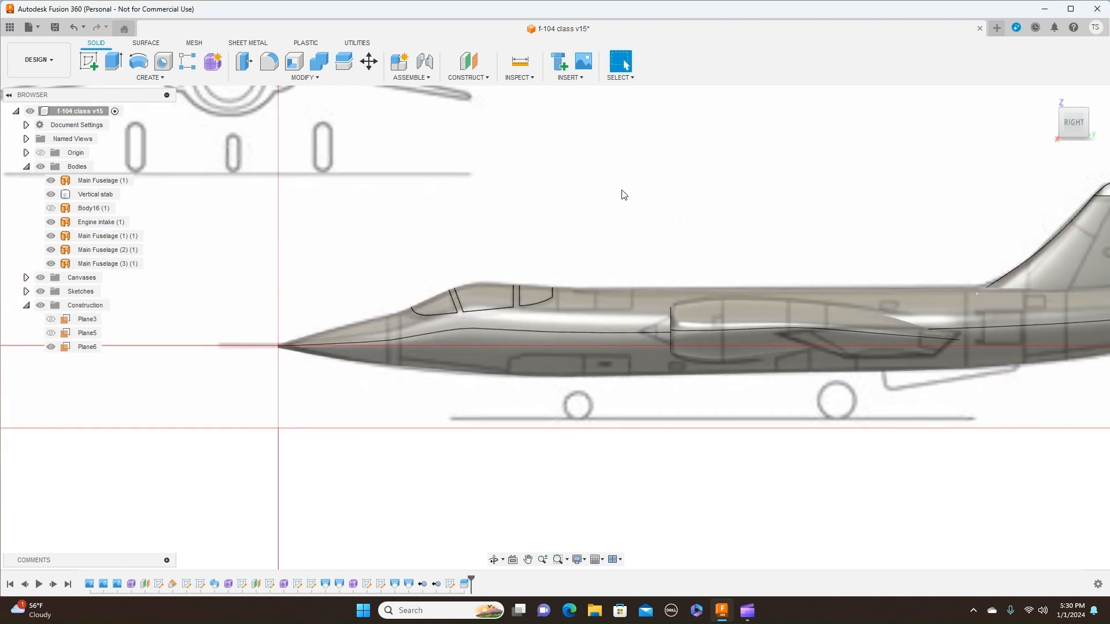
pyautogui.scroll(-2, 624, 194)
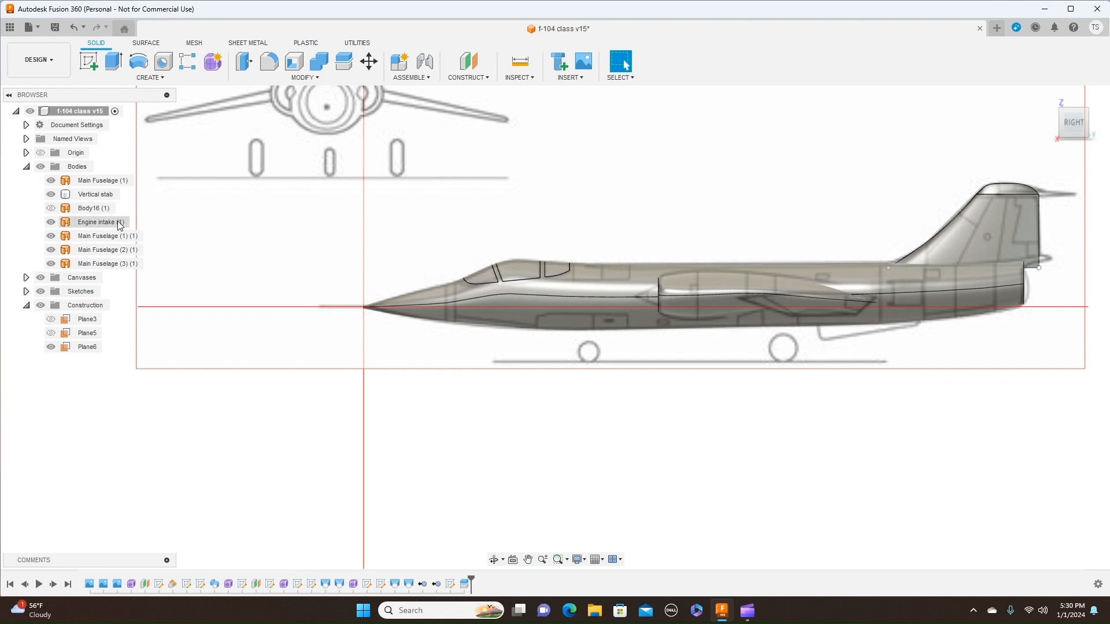
pyautogui.click(40, 278)
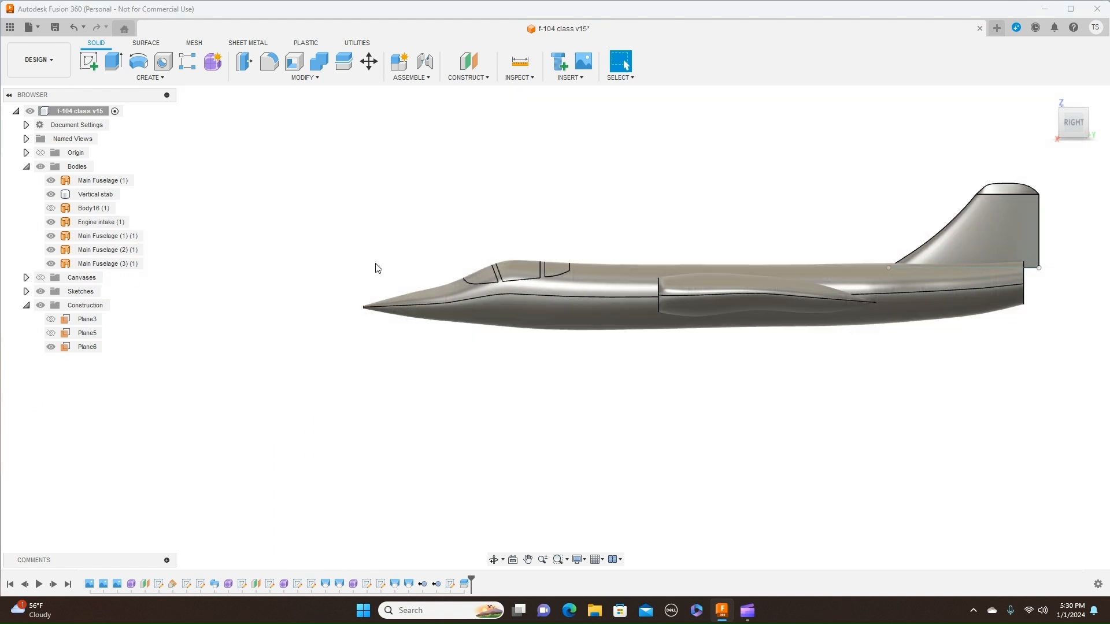
# Examine the aircraft with its split canopy windows from the front, right side and back
pyautogui.moveTo(662, 199); pyautogui.dragTo(611, 243, button='middle')
pyautogui.click(1060, 119)
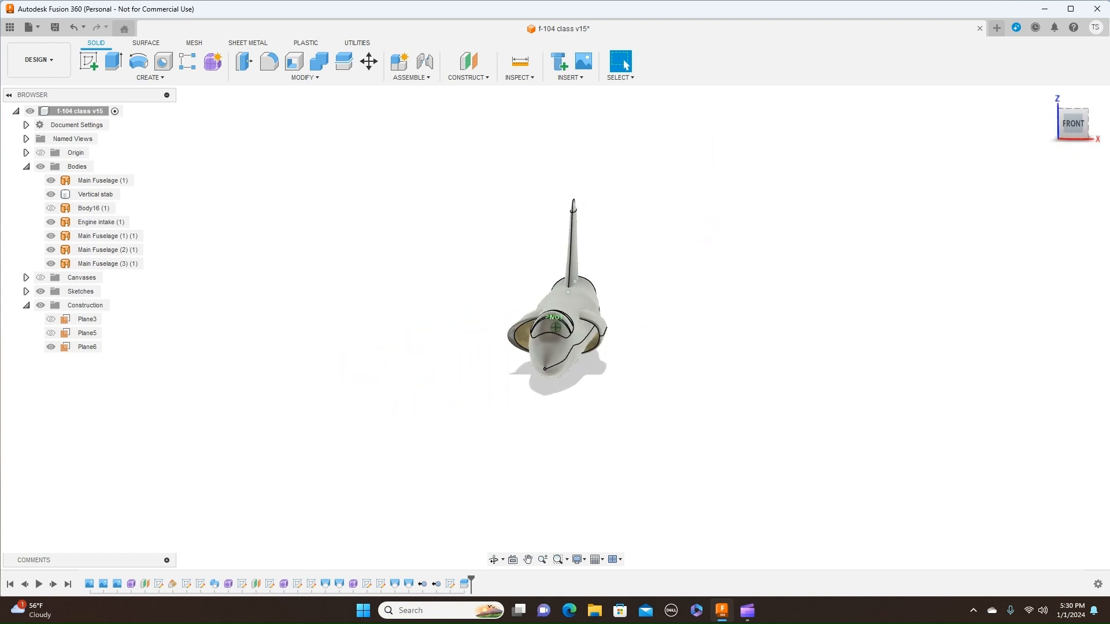
pyautogui.moveTo(555, 327)
pyautogui.keyDown('shift'); pyautogui.mouseDown(button='middle')
pyautogui.moveTo(554, 367)
pyautogui.moveTo(535, 399)
pyautogui.moveTo(411, 370)
pyautogui.mouseUp(button='middle'); pyautogui.keyUp('shift')
pyautogui.click(1076, 126)
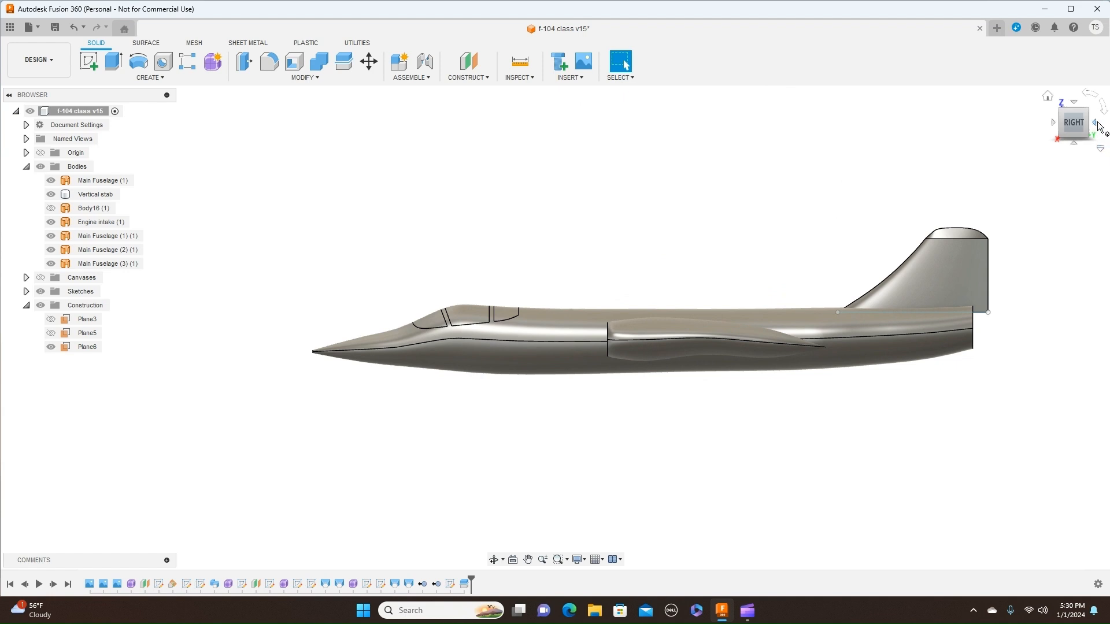
pyautogui.click(1098, 127)
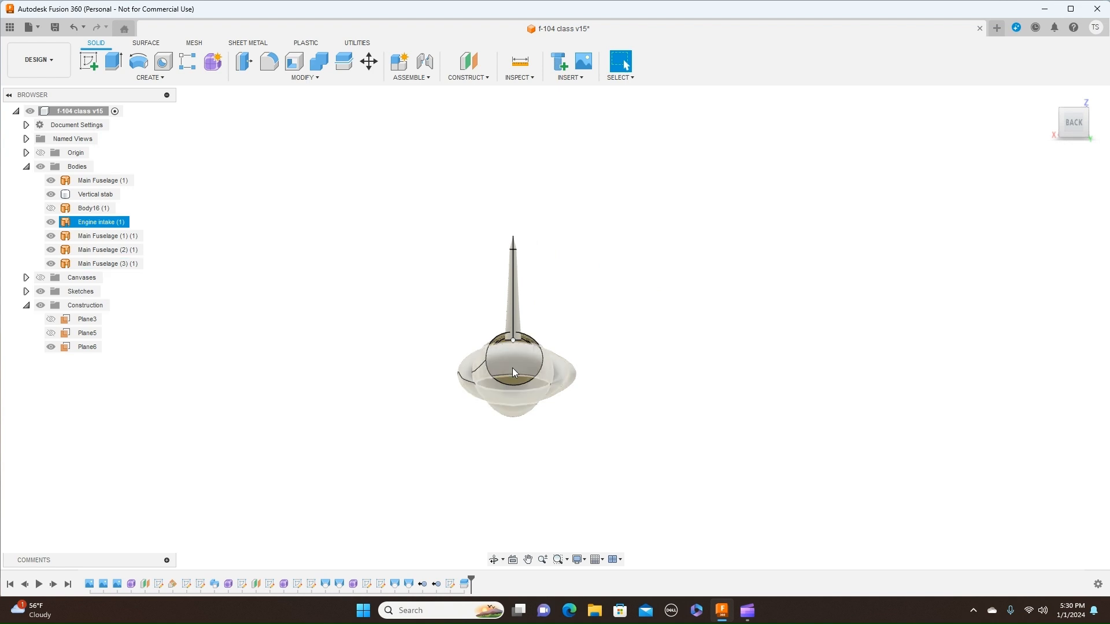
pyautogui.moveTo(1055, 120)
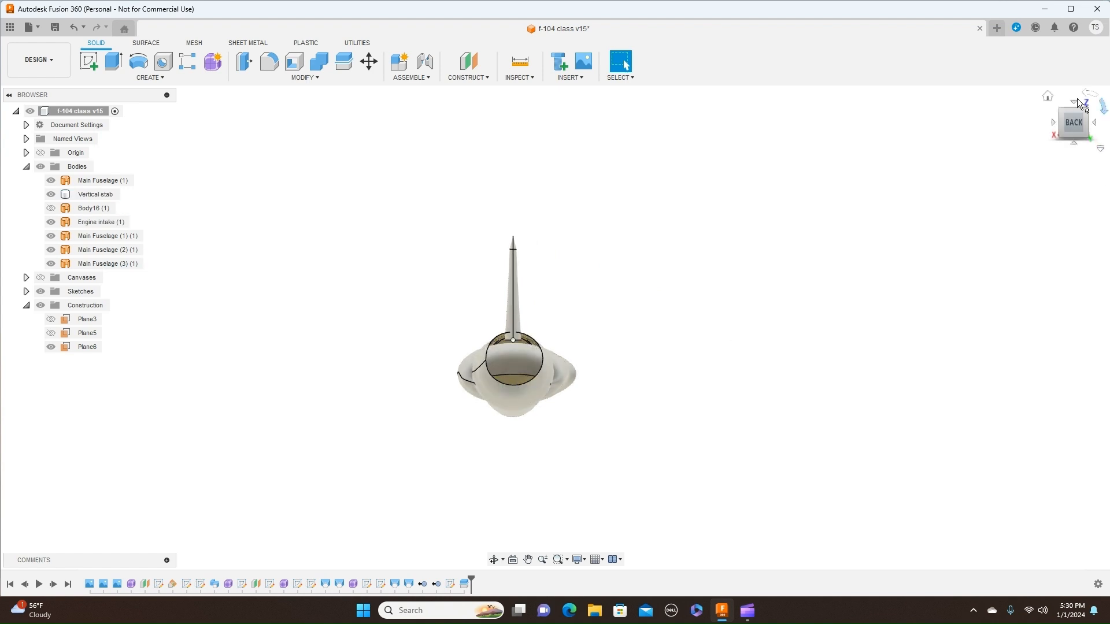
pyautogui.click(1052, 122)
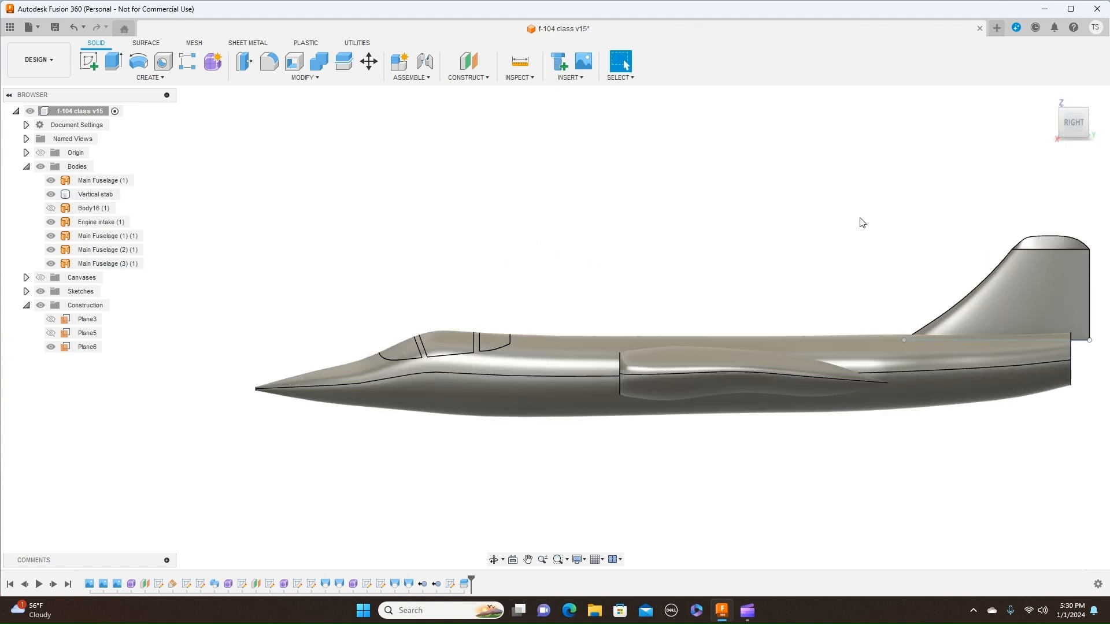
pyautogui.moveTo(868, 211); pyautogui.dragTo(773, 213, button='middle')
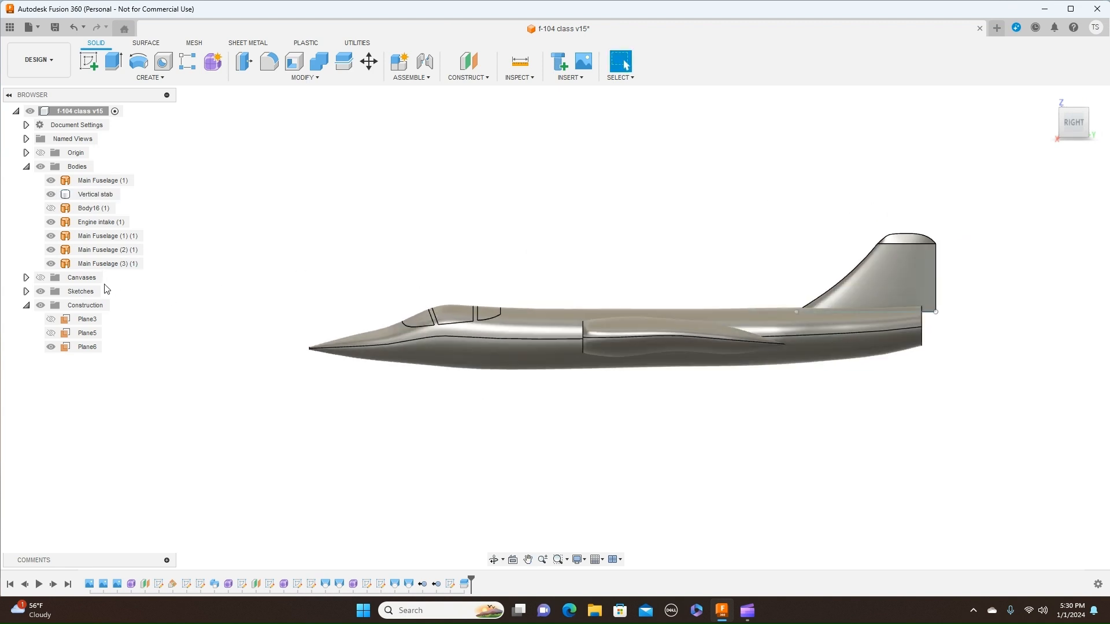
# Open the appearance settings for the front canopy window and browse the library to the smooth glass materials
pyautogui.scroll(2, 366, 255)
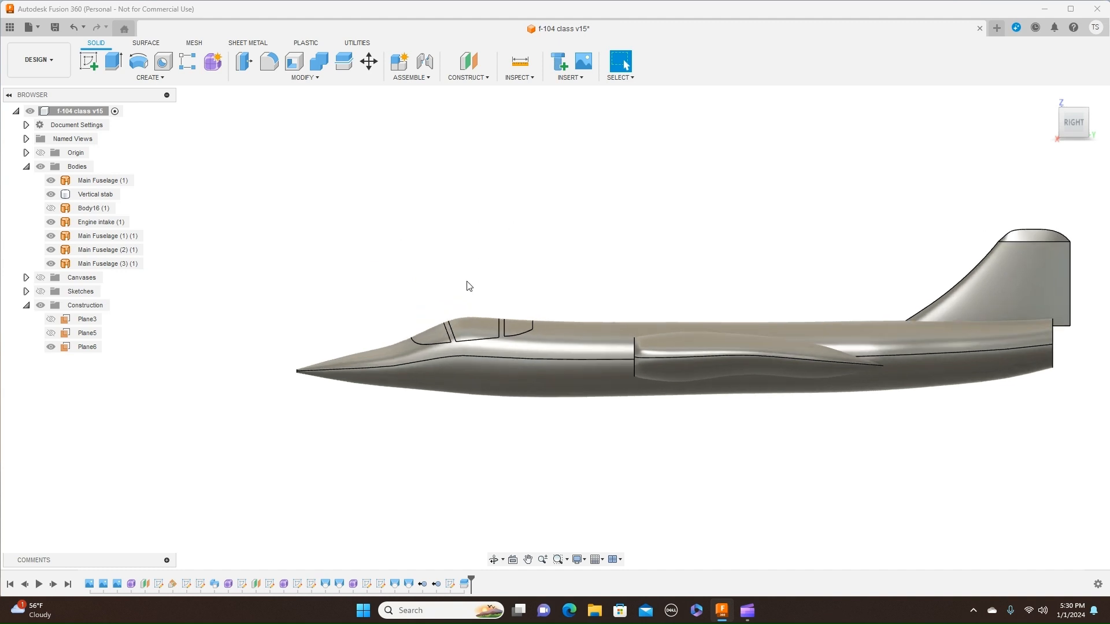
pyautogui.click(435, 336)
pyautogui.rightClick(436, 336)
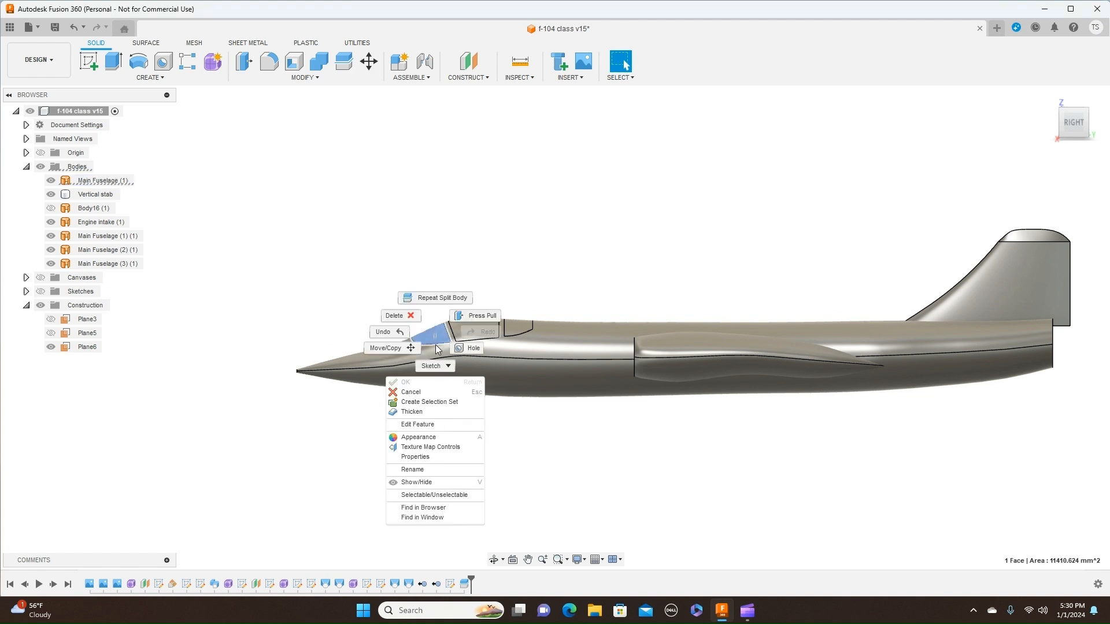
pyautogui.click(442, 441)
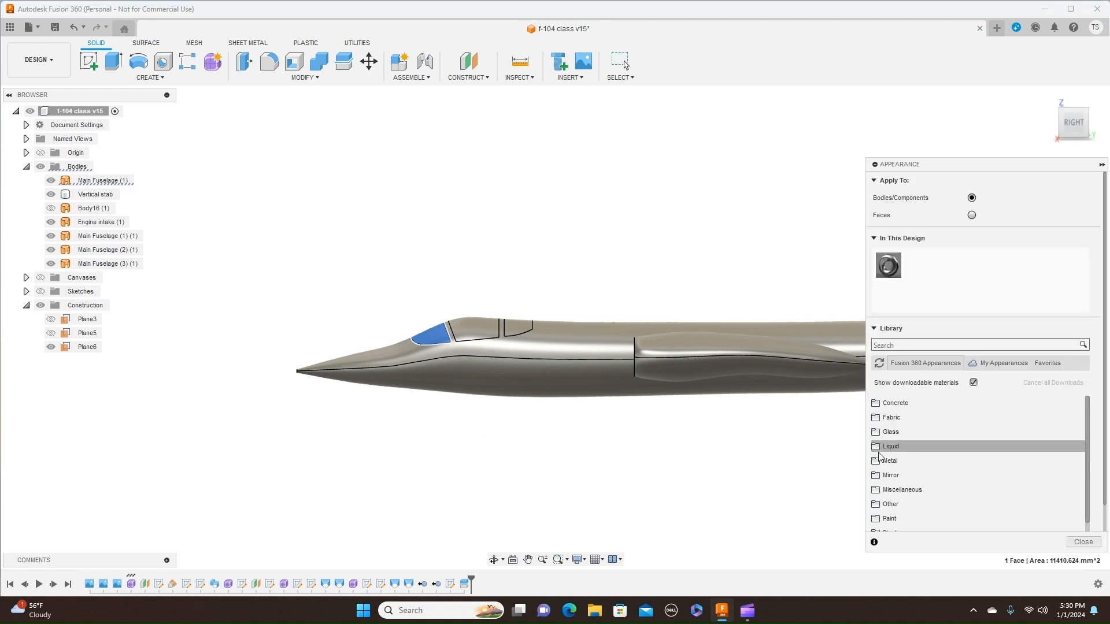
pyautogui.click(884, 434)
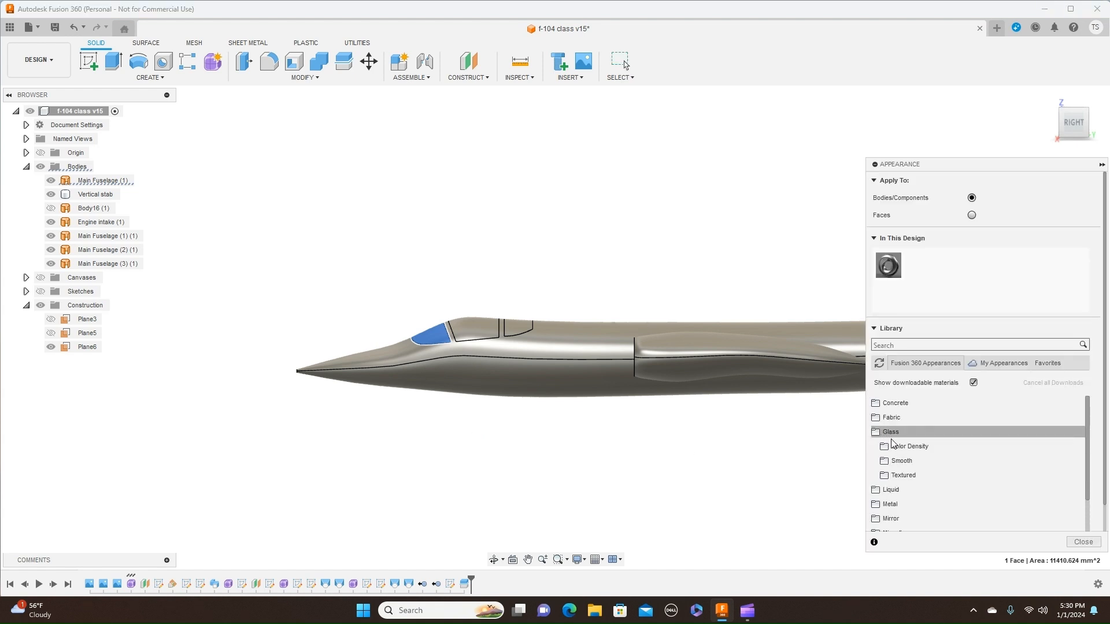
pyautogui.click(895, 462)
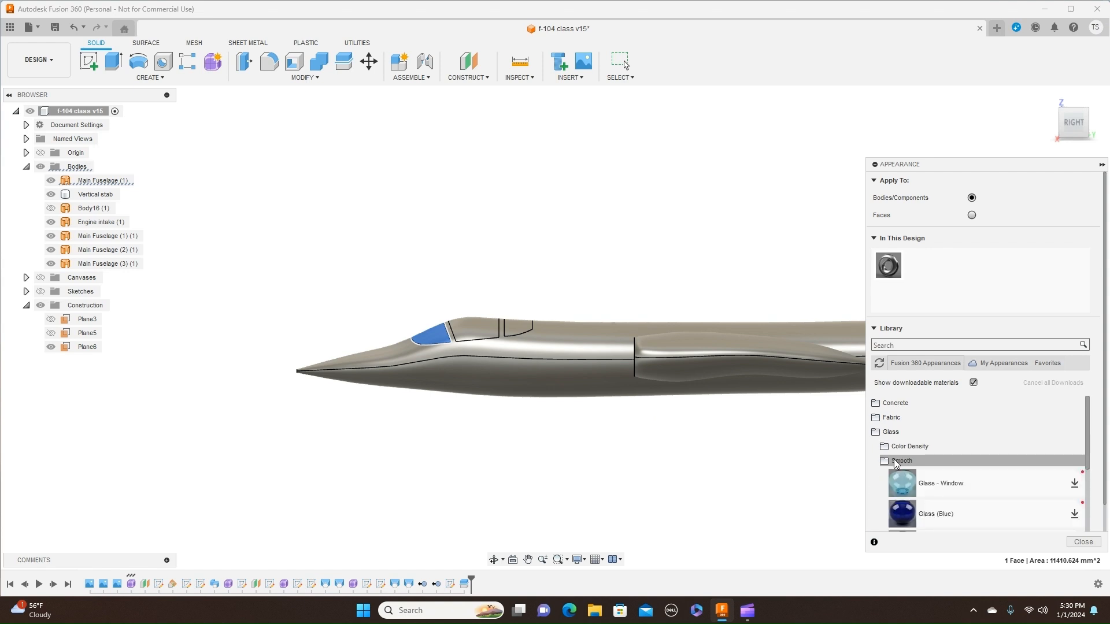
# Apply the Glass - Window appearance to the front, middle and rear canopy window bodies
pyautogui.scroll(-3, 896, 466)
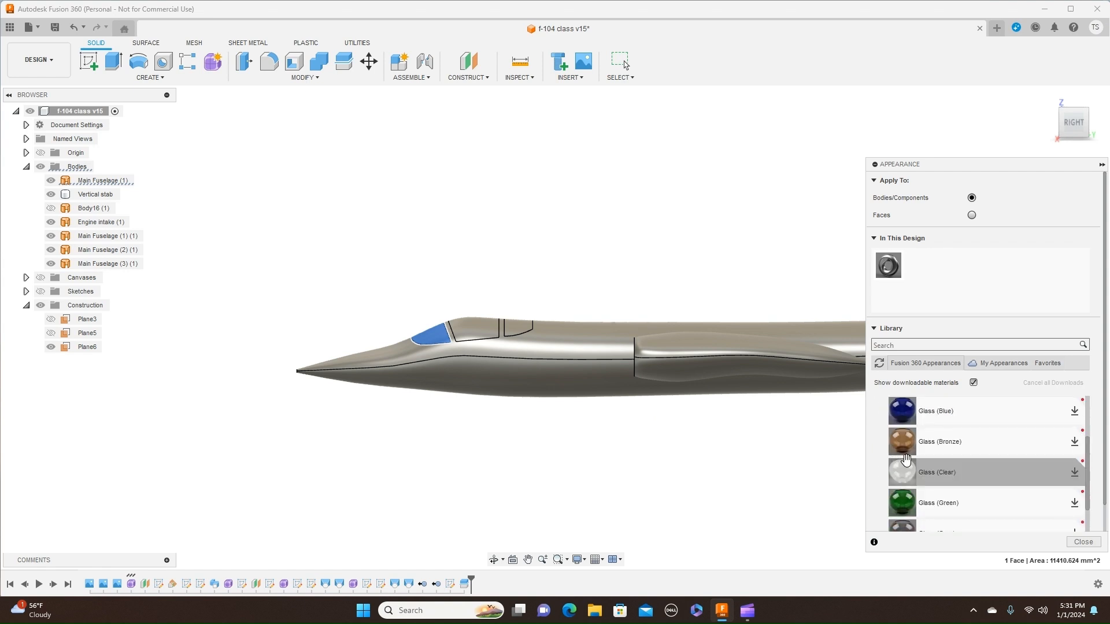
pyautogui.scroll(-3, 906, 460)
pyautogui.scroll(3, 906, 461)
pyautogui.scroll(1, 906, 460)
pyautogui.scroll(-1, 906, 460)
pyautogui.scroll(-2, 906, 460)
pyautogui.scroll(3, 905, 458)
pyautogui.moveTo(907, 444); pyautogui.dragTo(433, 335)
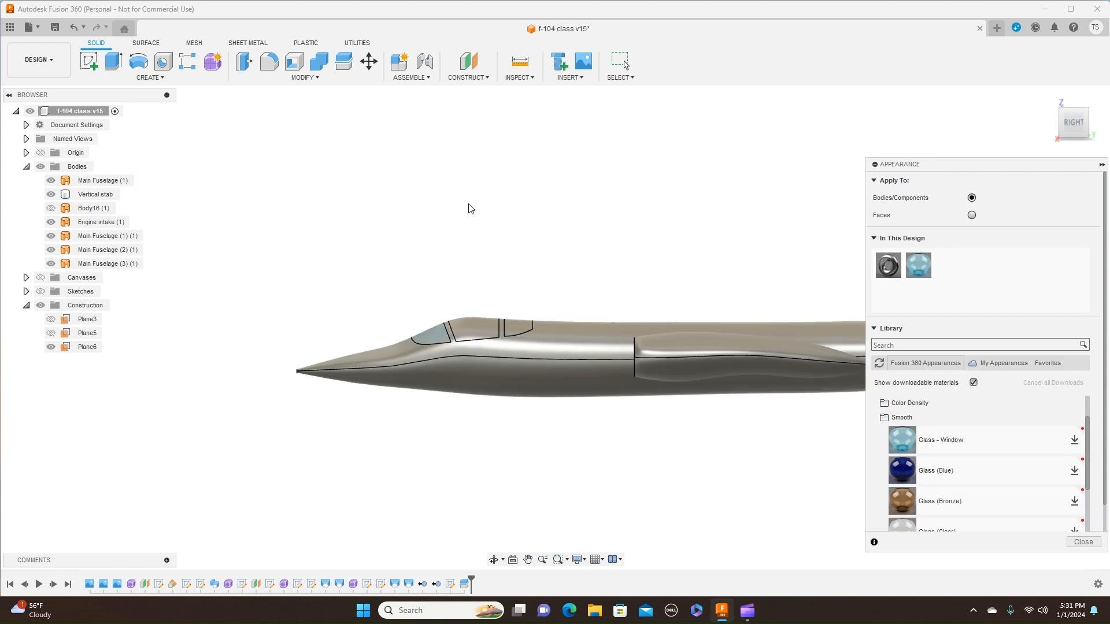
pyautogui.moveTo(901, 437); pyautogui.dragTo(489, 331)
pyautogui.moveTo(889, 425); pyautogui.dragTo(519, 328)
pyautogui.click(1083, 542)
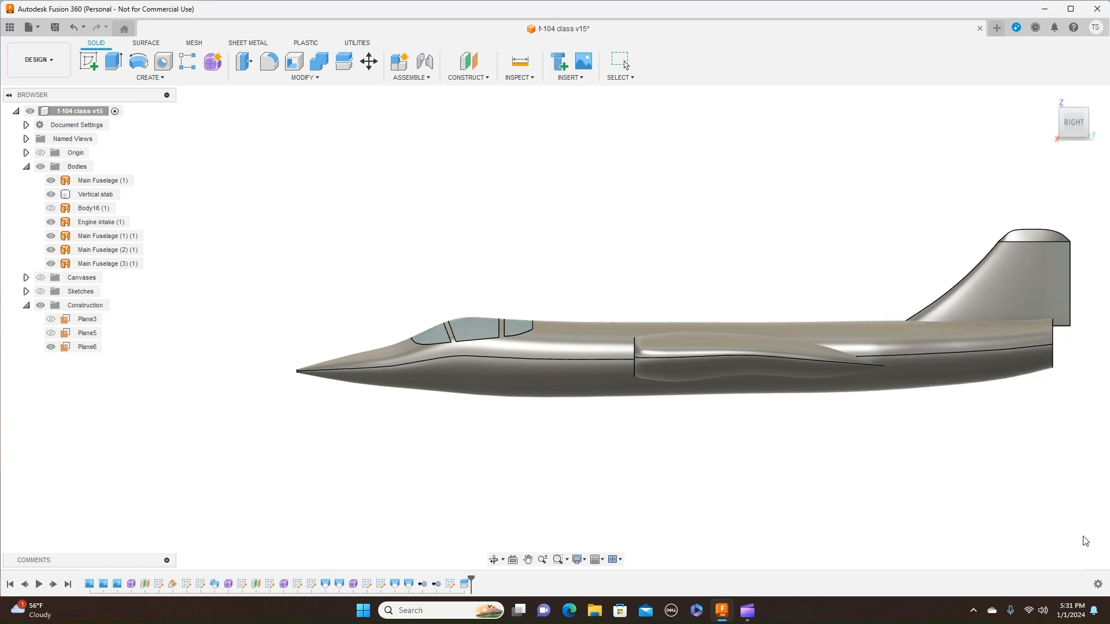
# Switch the visual style to plain shading without model edges
pyautogui.moveTo(1064, 135)
pyautogui.mouseDown()
pyautogui.moveTo(1088, 142)
pyautogui.moveTo(1087, 131)
pyautogui.moveTo(1086, 142)
pyautogui.mouseUp()
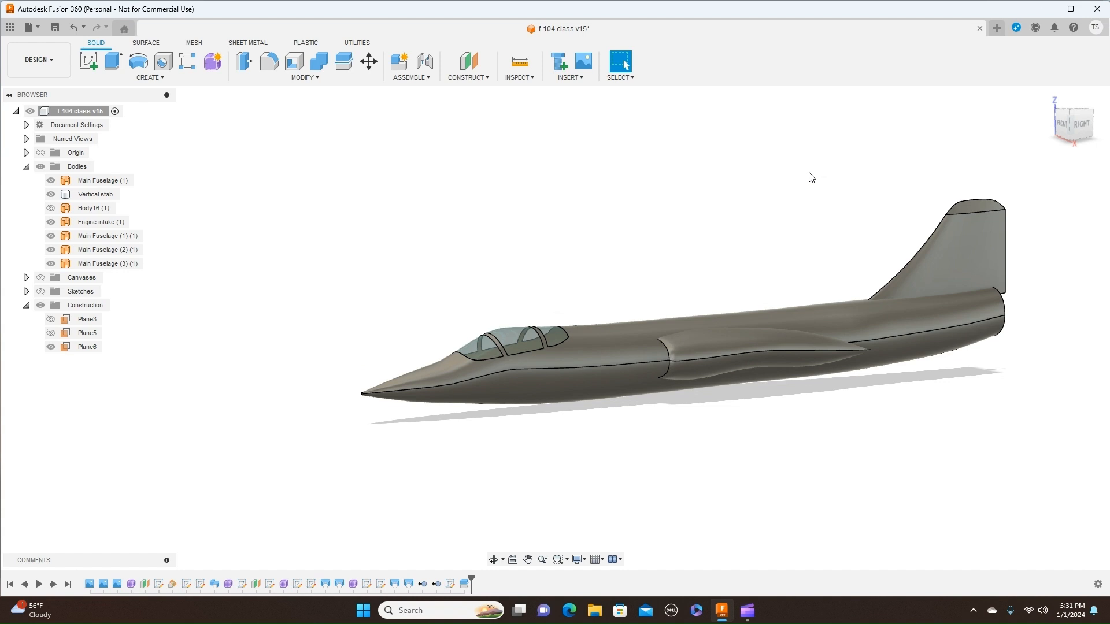
pyautogui.hotkey('ctrl', '4')
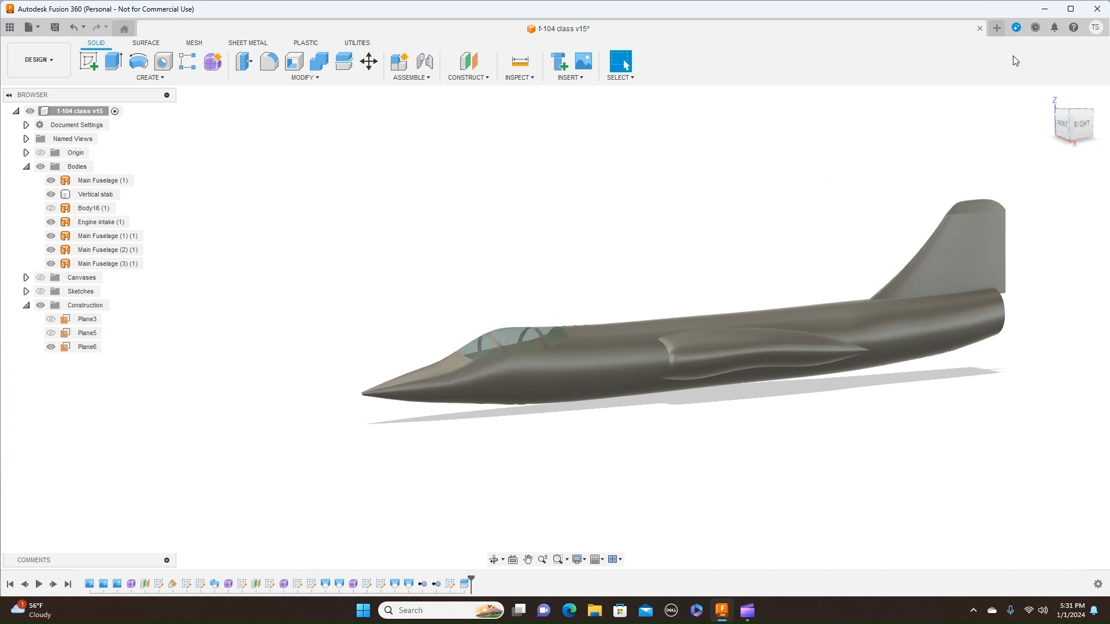
# Examine the shaded aircraft and its glass canopy from the right side and at a front-right angle
pyautogui.moveTo(1069, 110)
pyautogui.mouseDown()
pyautogui.moveTo(1079, 86)
pyautogui.moveTo(1043, 108)
pyautogui.moveTo(1044, 159)
pyautogui.moveTo(1076, 173)
pyautogui.moveTo(1099, 155)
pyautogui.moveTo(1099, 114)
pyautogui.moveTo(1054, 103)
pyautogui.moveTo(1031, 125)
pyautogui.moveTo(988, 116)
pyautogui.moveTo(1009, 126)
pyautogui.moveTo(1073, 112)
pyautogui.mouseUp()
pyautogui.click(1077, 126)
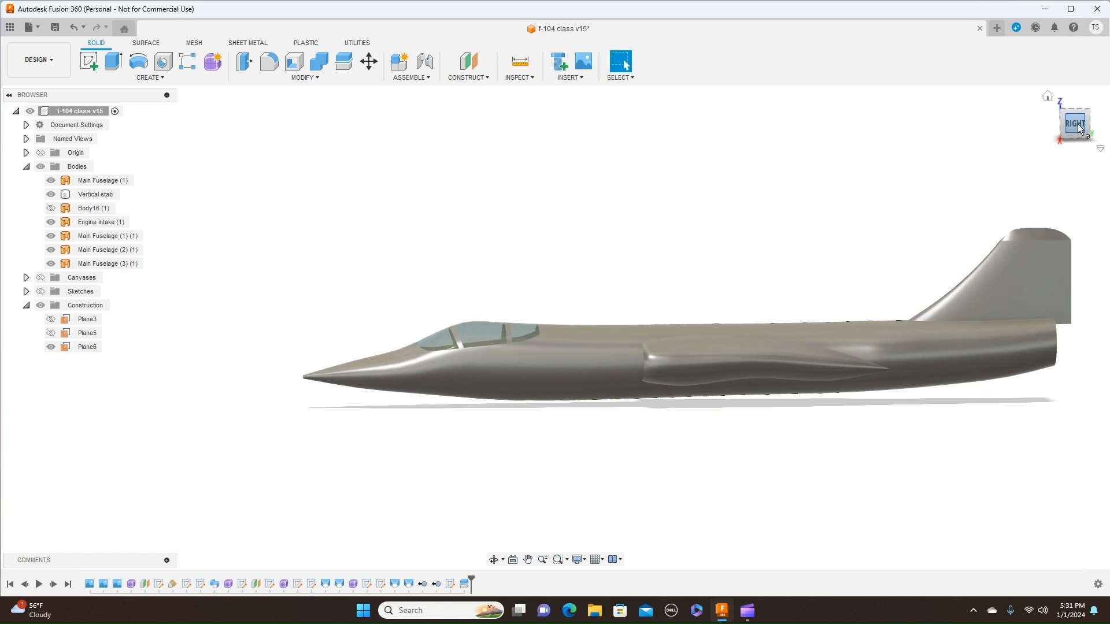
pyautogui.moveTo(1062, 123); pyautogui.dragTo(1085, 129)
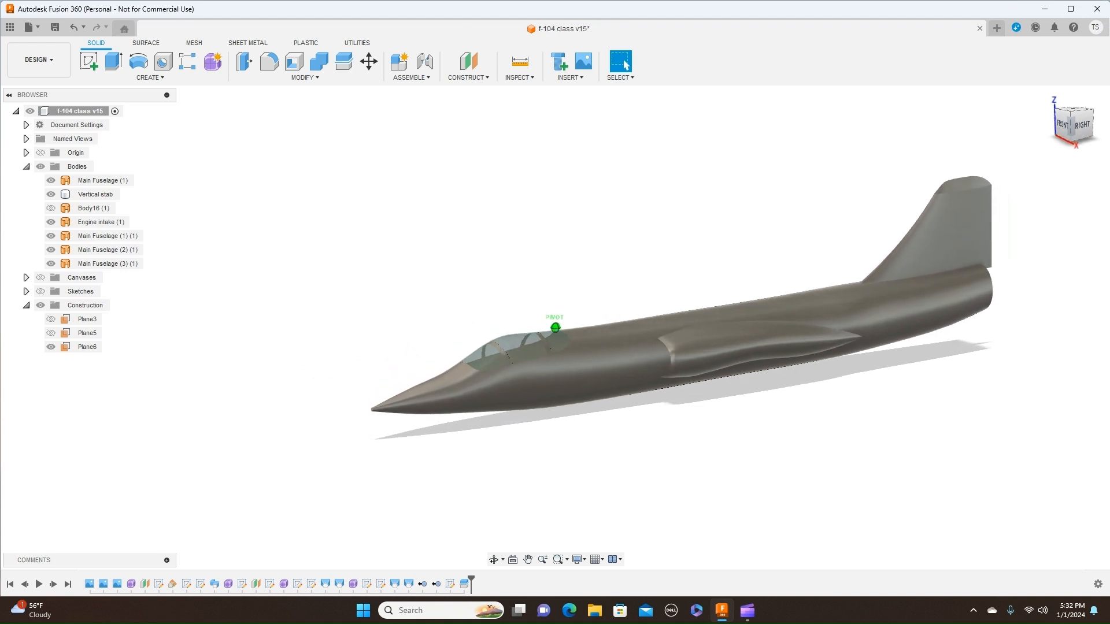
pyautogui.moveTo(914, 151); pyautogui.dragTo(838, 166, button='middle')
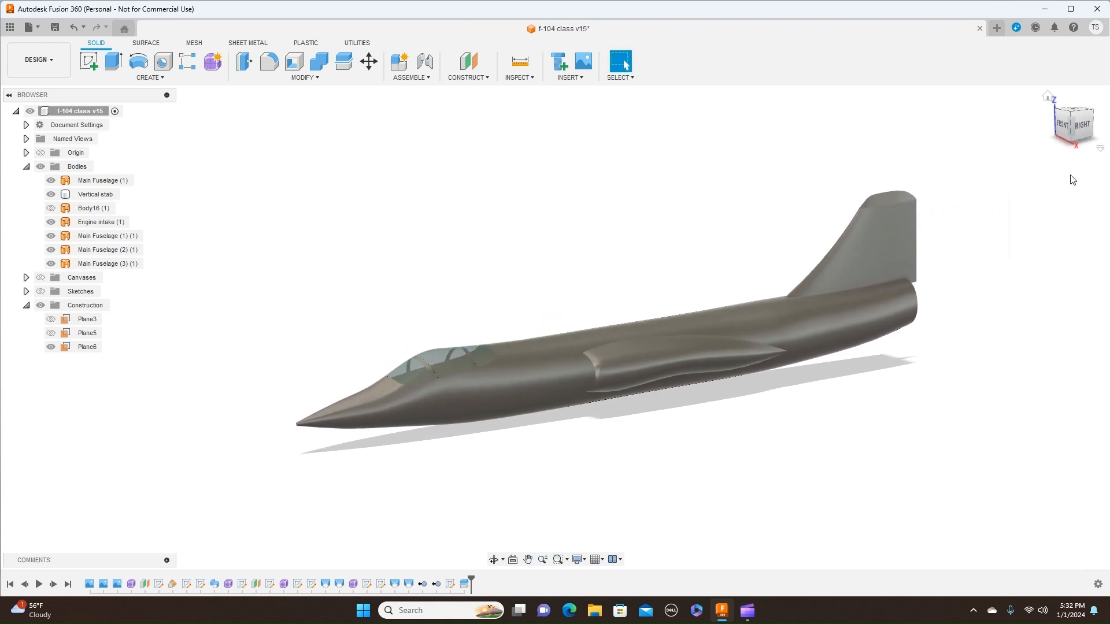
pyautogui.click(1083, 131)
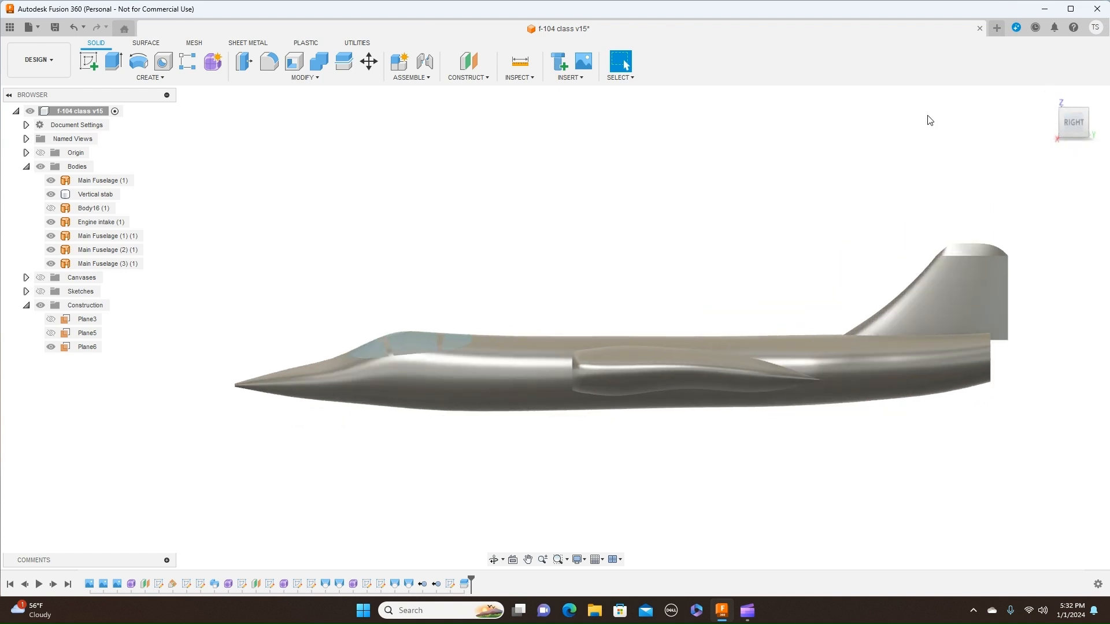
pyautogui.scroll(-1, 908, 150)
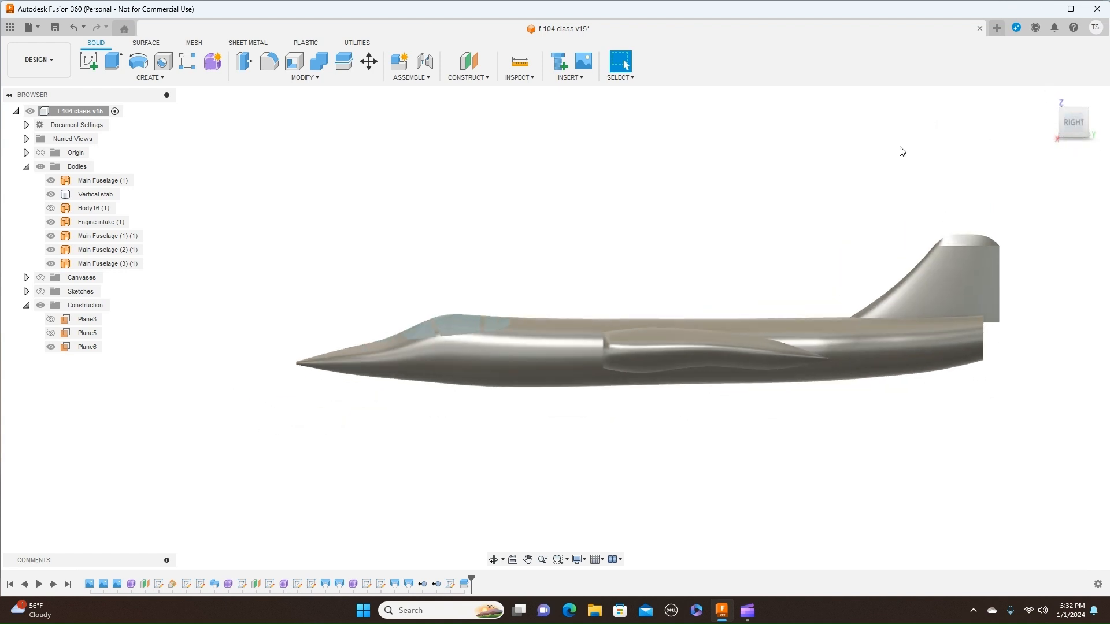
pyautogui.moveTo(875, 151); pyautogui.dragTo(750, 160, button='middle')
pyautogui.scroll(-1, 750, 160)
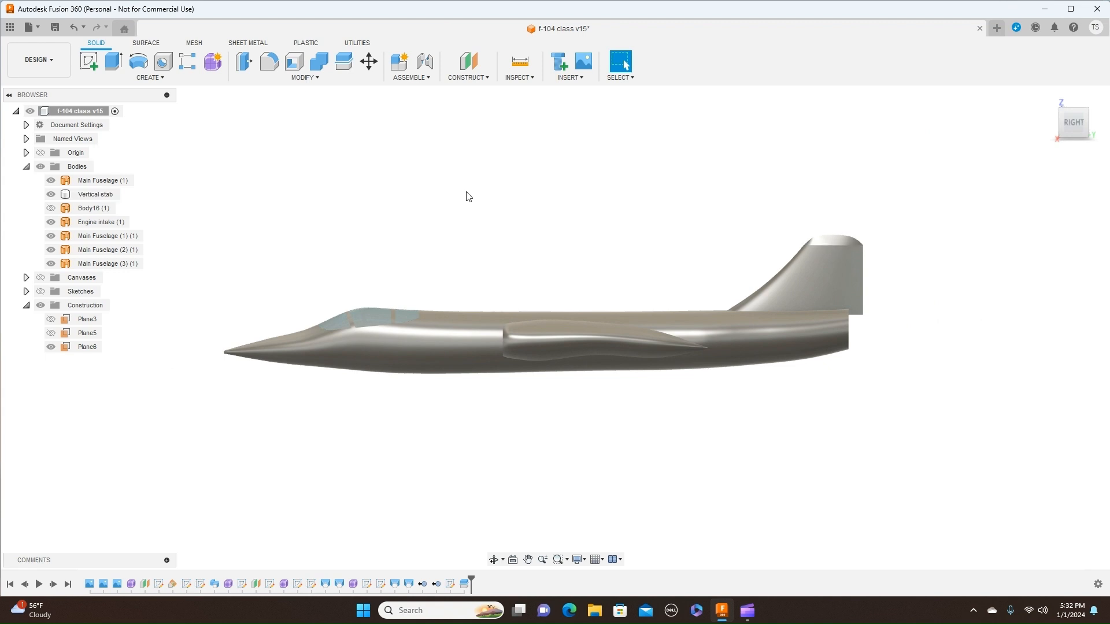
# Show the canvases and start a sketch on the vertical side plane at the aircraft's nose
pyautogui.click(40, 279)
pyautogui.scroll(2, 422, 234)
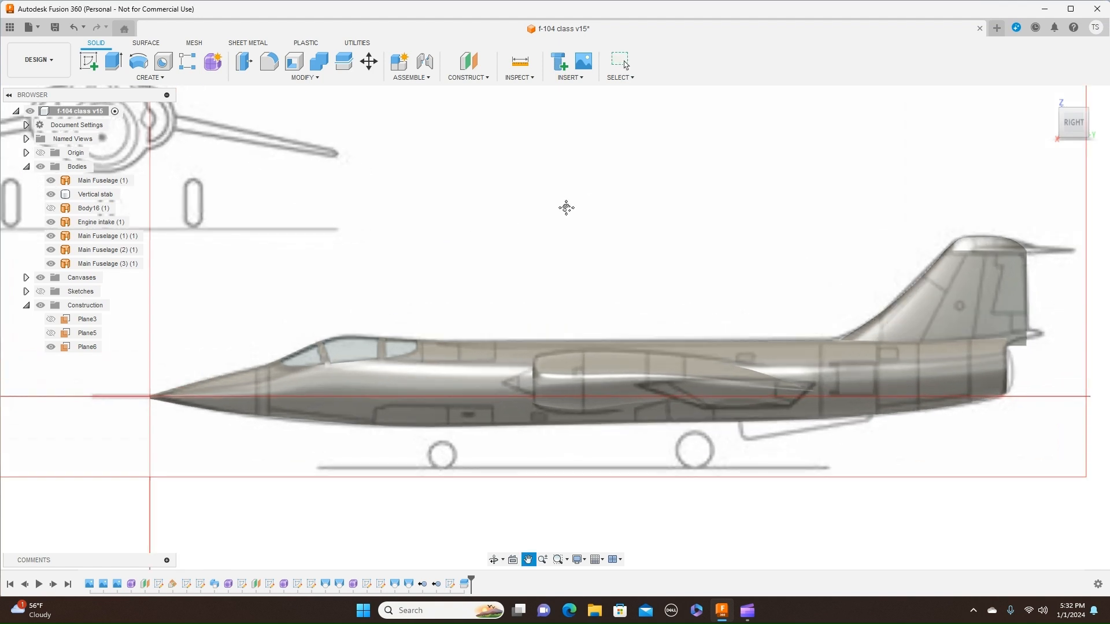
pyautogui.moveTo(567, 205); pyautogui.dragTo(379, 230, button='middle')
pyautogui.scroll(2, 384, 231)
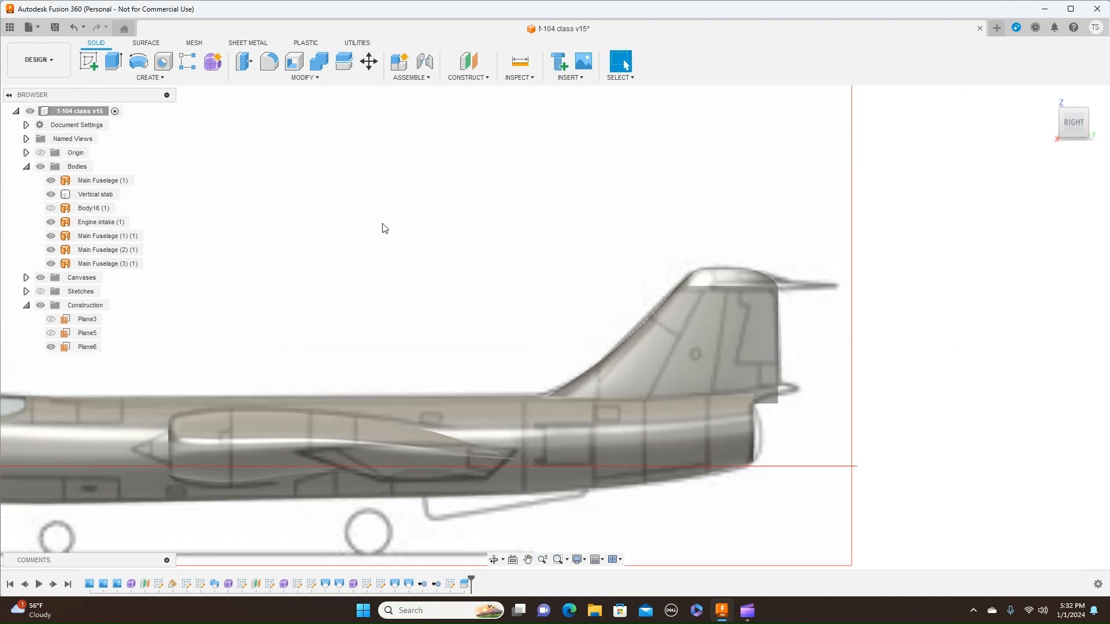
pyautogui.click(92, 61)
pyautogui.moveTo(494, 209); pyautogui.dragTo(860, 188, button='middle')
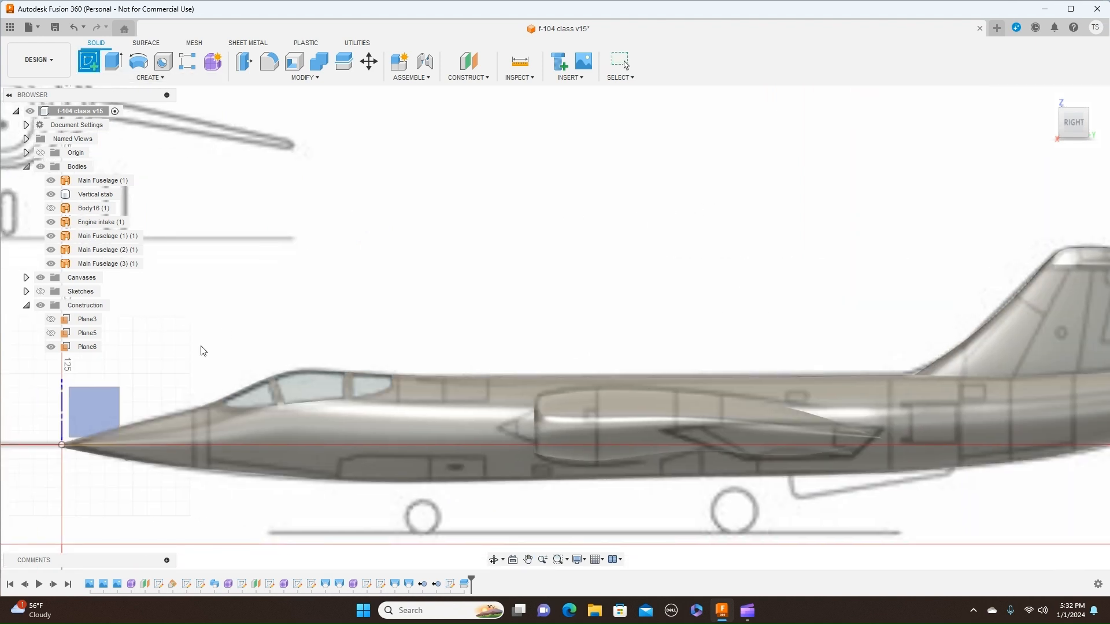
pyautogui.click(107, 406)
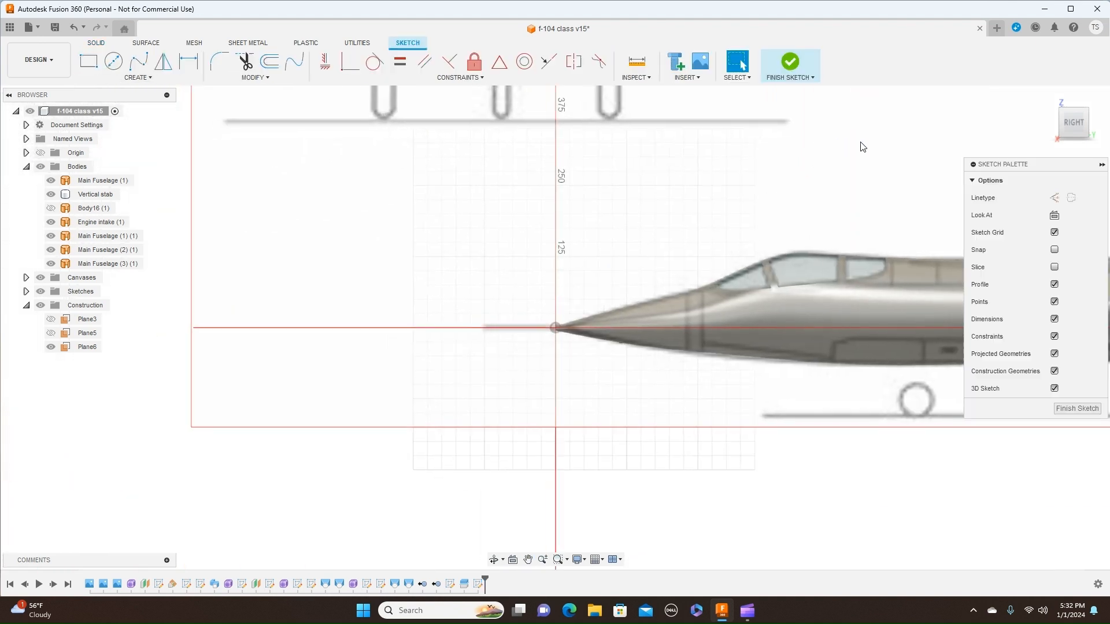
# Draw a horizontal line about 215 mm long from the upper fin to the horizontal stabilizer's rear tip on the side canvas
pyautogui.moveTo(861, 142); pyautogui.dragTo(241, 214, button='middle')
pyautogui.moveTo(686, 168); pyautogui.dragTo(376, 204, button='middle')
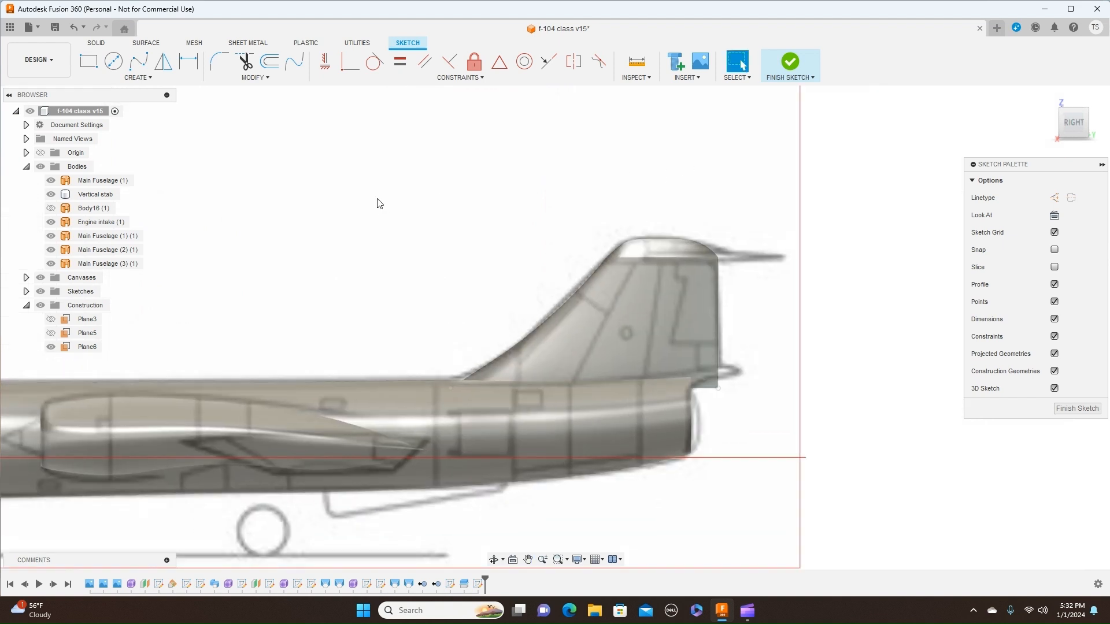
pyautogui.press('l')
pyautogui.scroll(2, 641, 251)
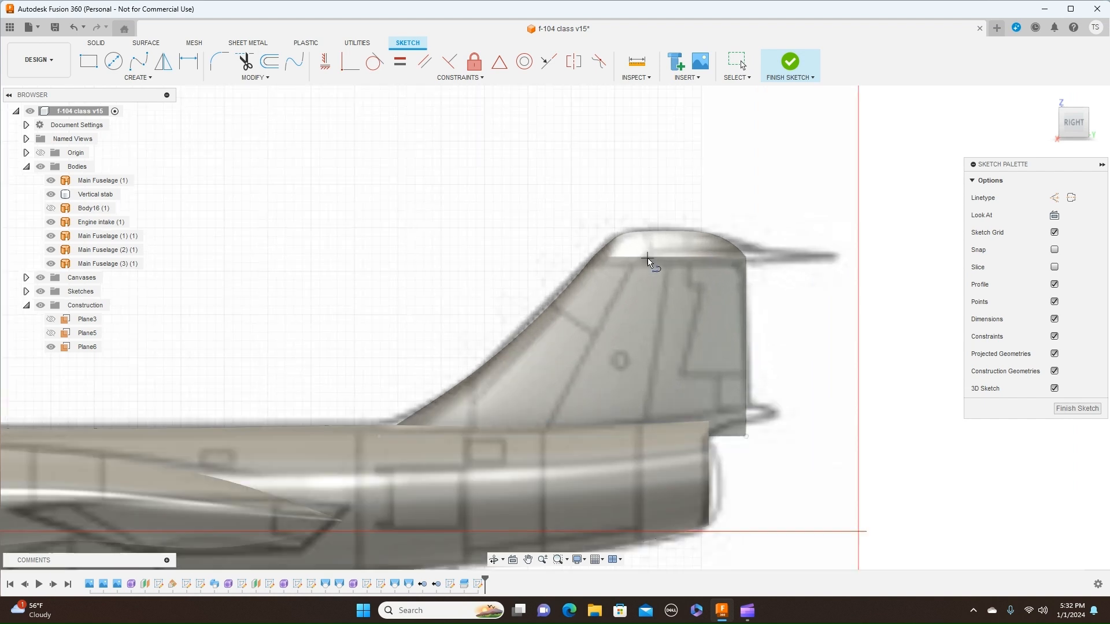
pyautogui.click(647, 258)
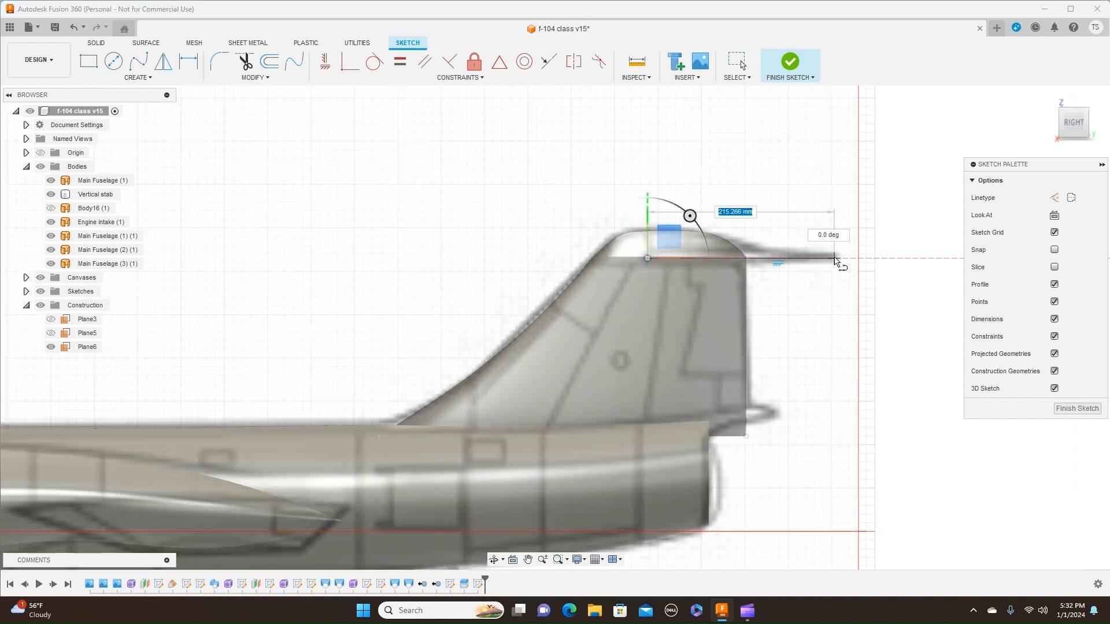
pyautogui.click(834, 260)
pyautogui.rightClick(835, 261)
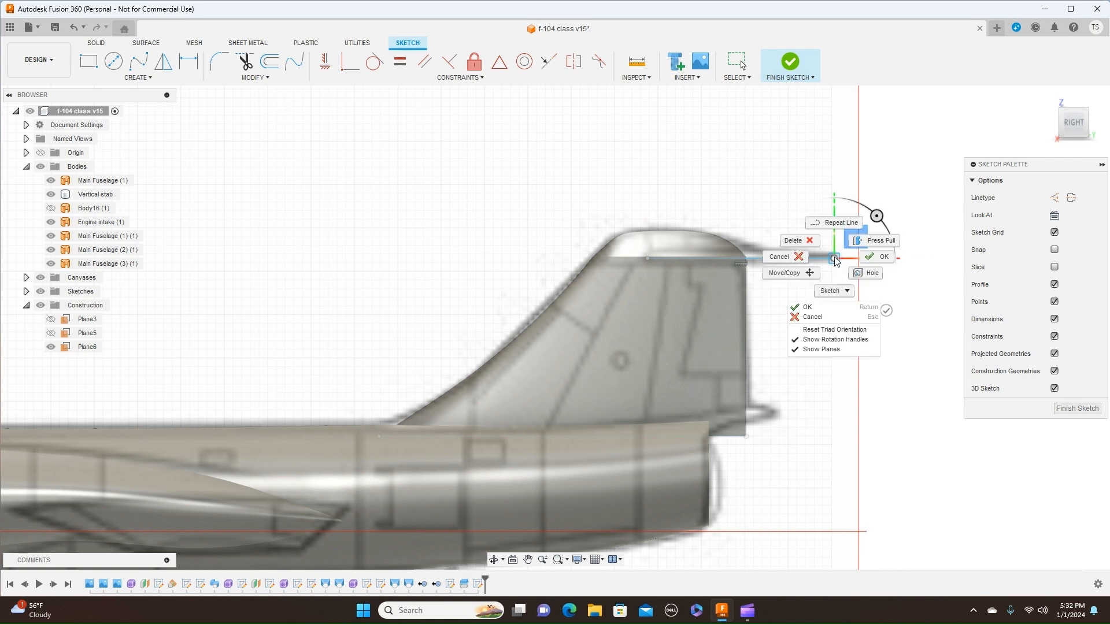
pyautogui.click(865, 259)
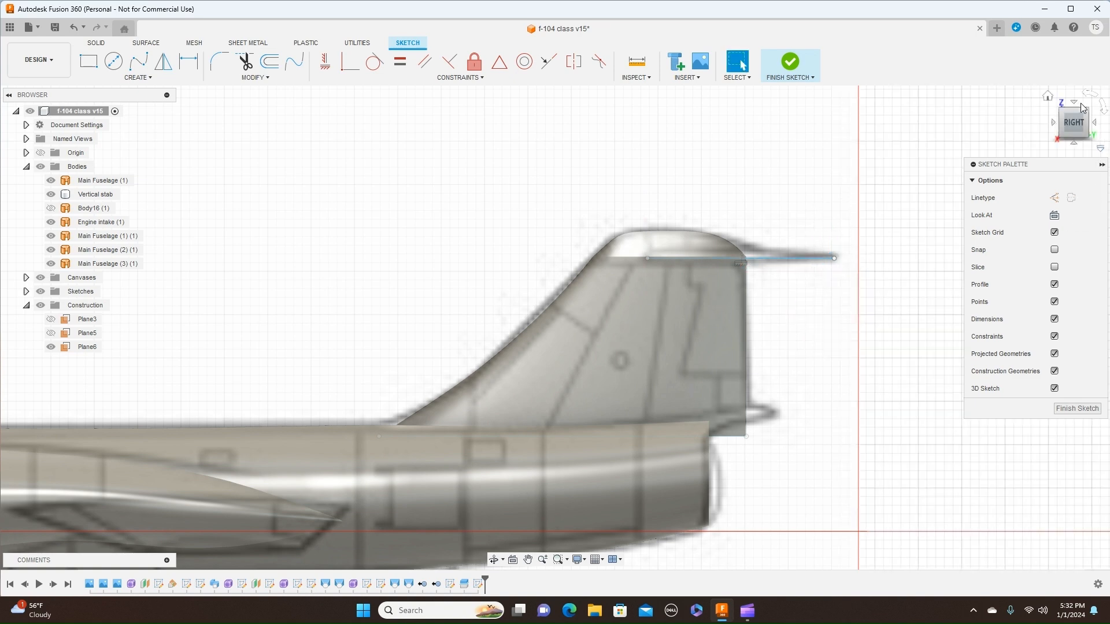
# Move the line's endpoints to about Y 1781 mm and Y 2012 mm to match the top-view stabilizer, and finish the sketch
pyautogui.click(1074, 102)
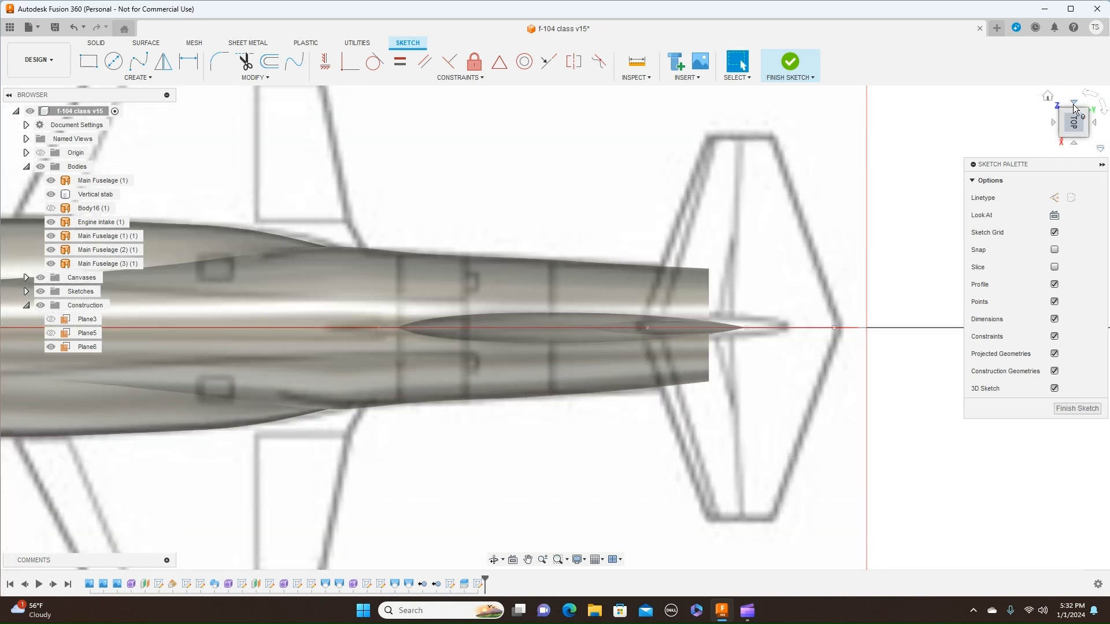
pyautogui.scroll(1, 934, 169)
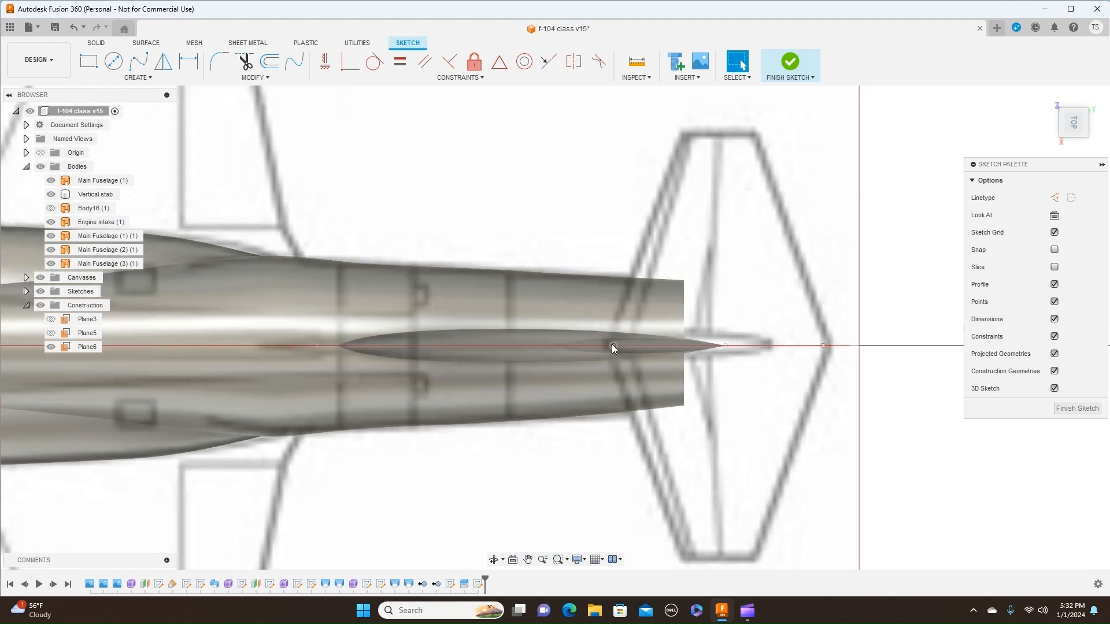
pyautogui.click(611, 345)
pyautogui.moveTo(609, 346); pyautogui.dragTo(608, 345)
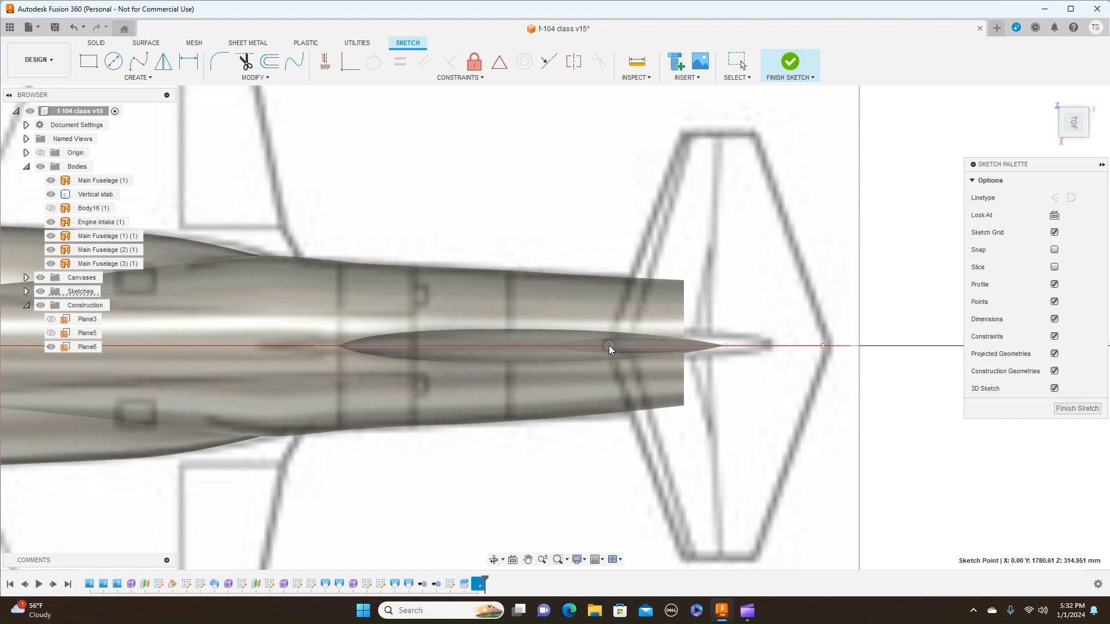
pyautogui.moveTo(823, 345); pyautogui.dragTo(831, 346)
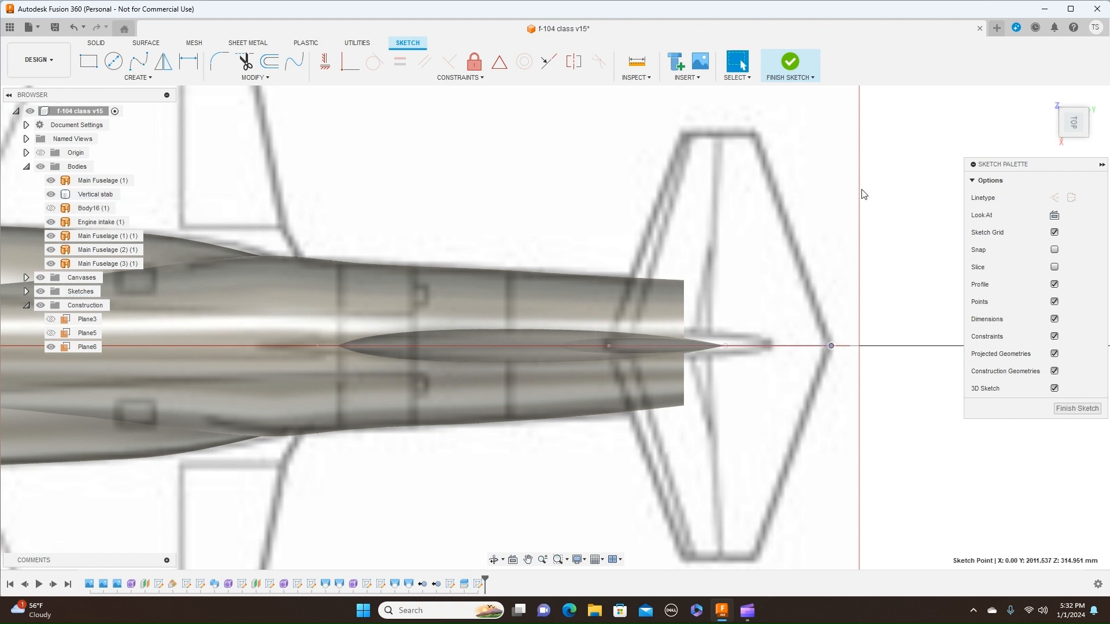
pyautogui.click(813, 85)
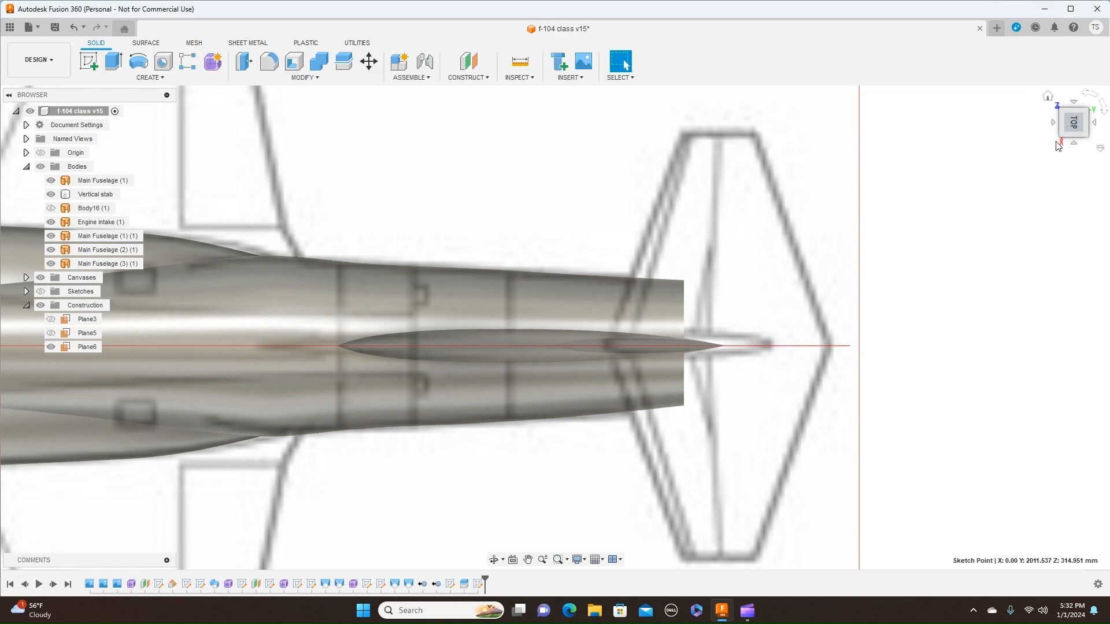
# Show the sketches and create a construction plane at 0° through the horizontal stabilizer line
pyautogui.click(1073, 142)
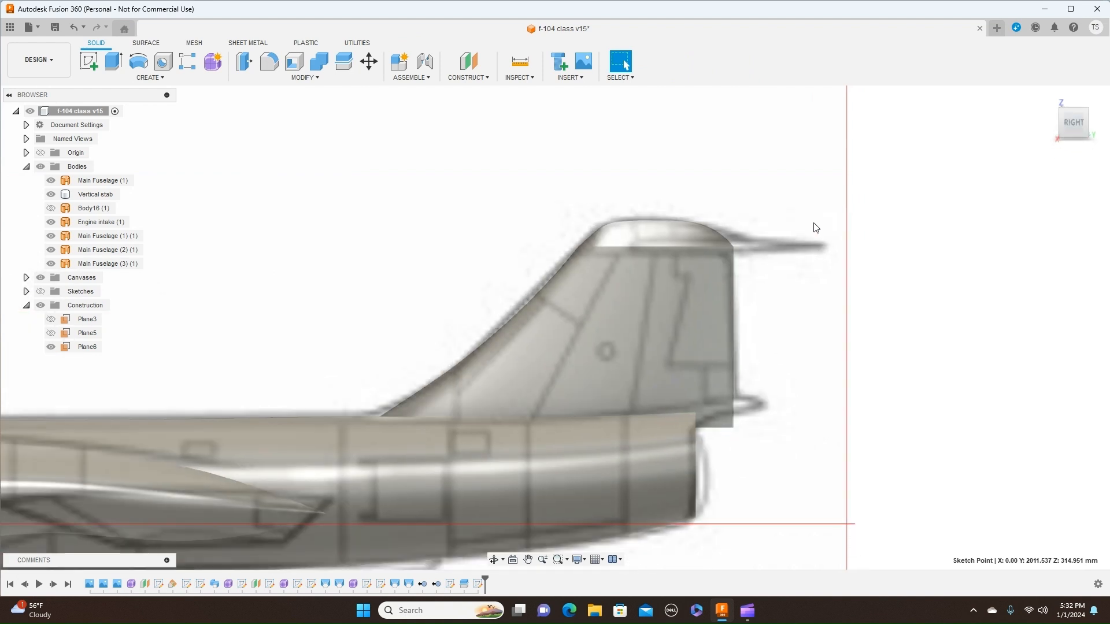
pyautogui.scroll(-3, 818, 226)
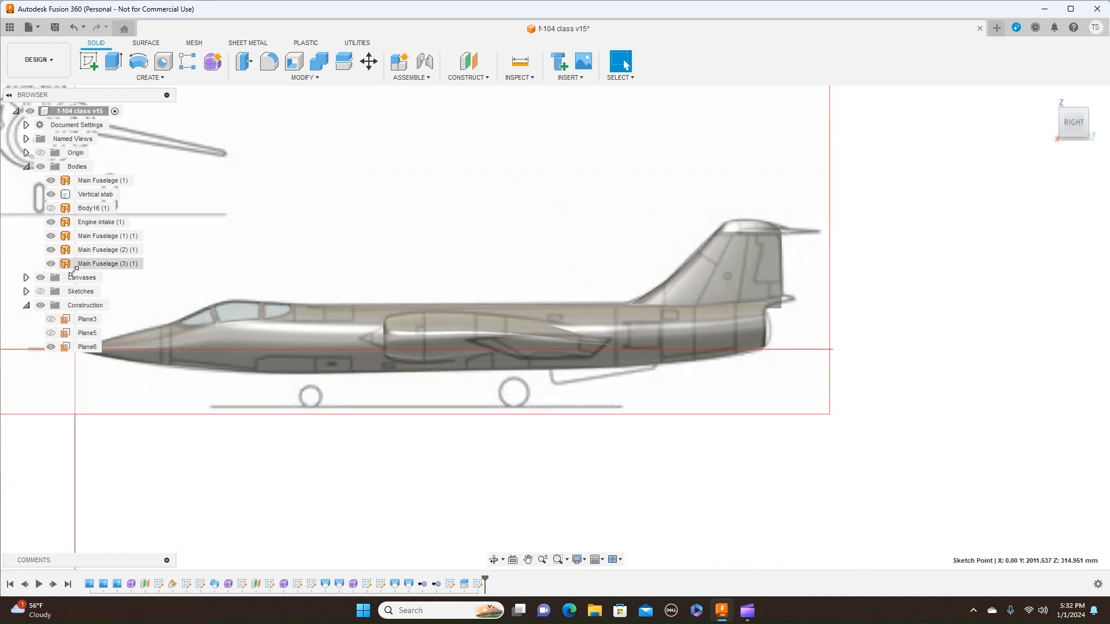
pyautogui.click(41, 291)
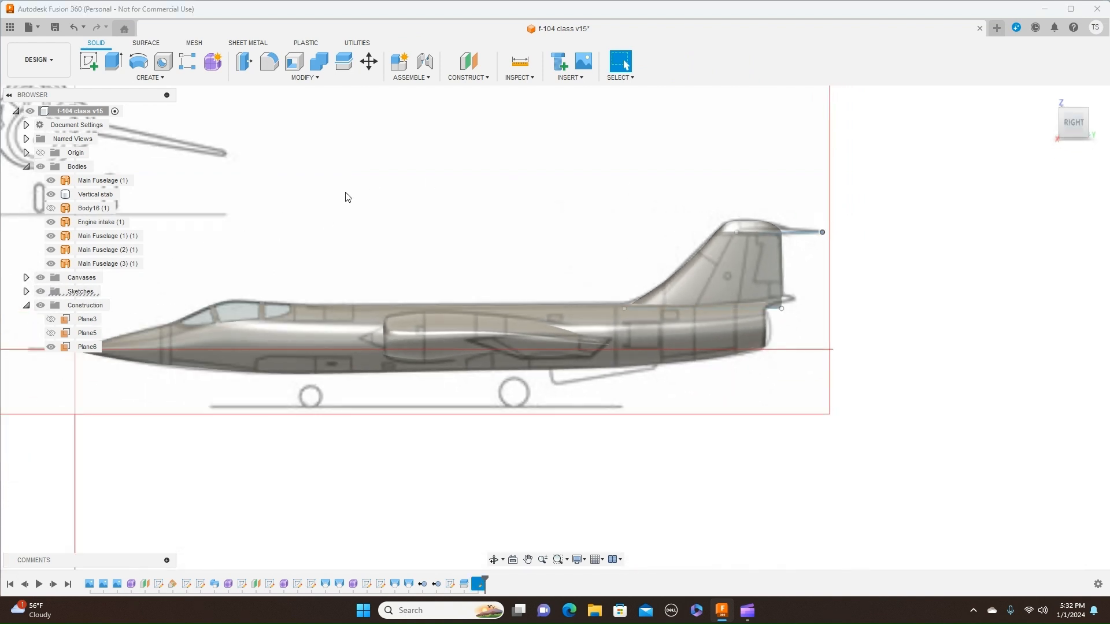
pyautogui.click(486, 80)
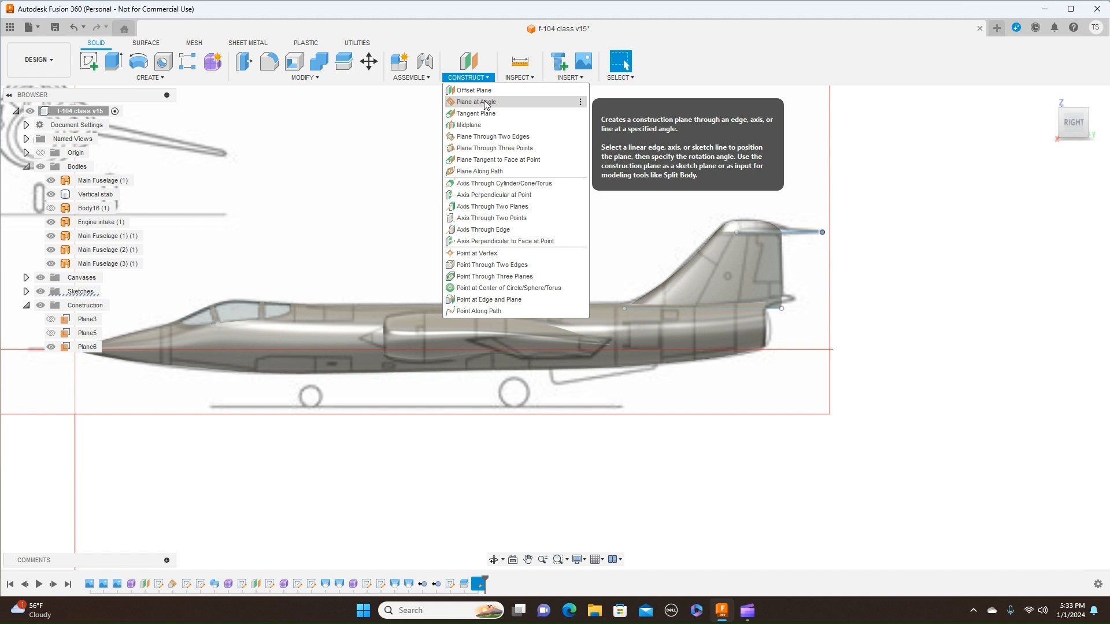
pyautogui.click(477, 102)
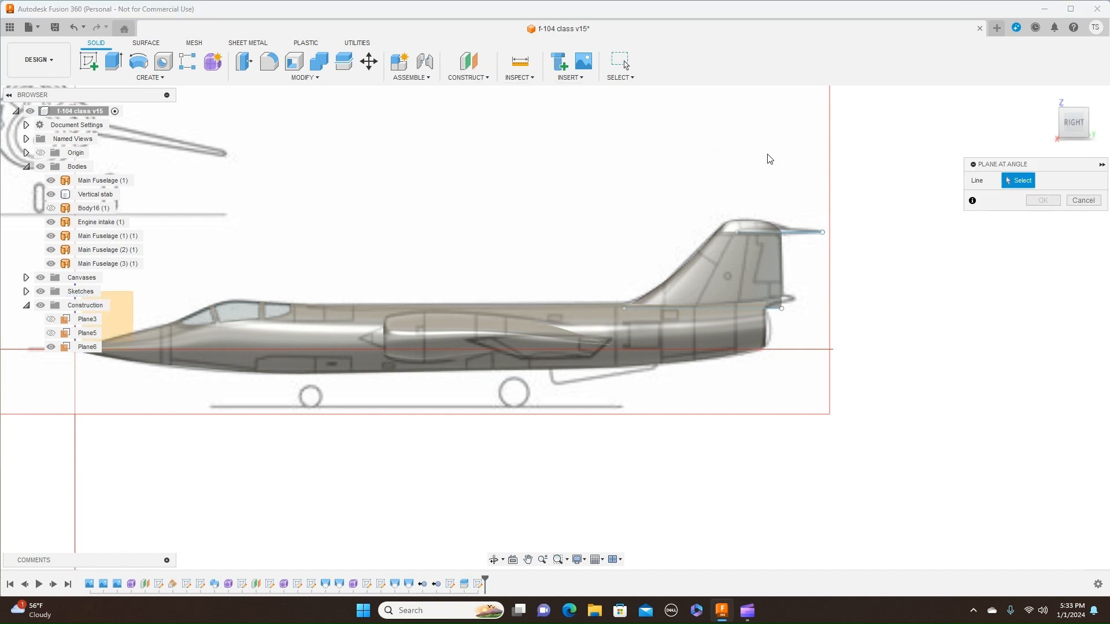
pyautogui.click(795, 235)
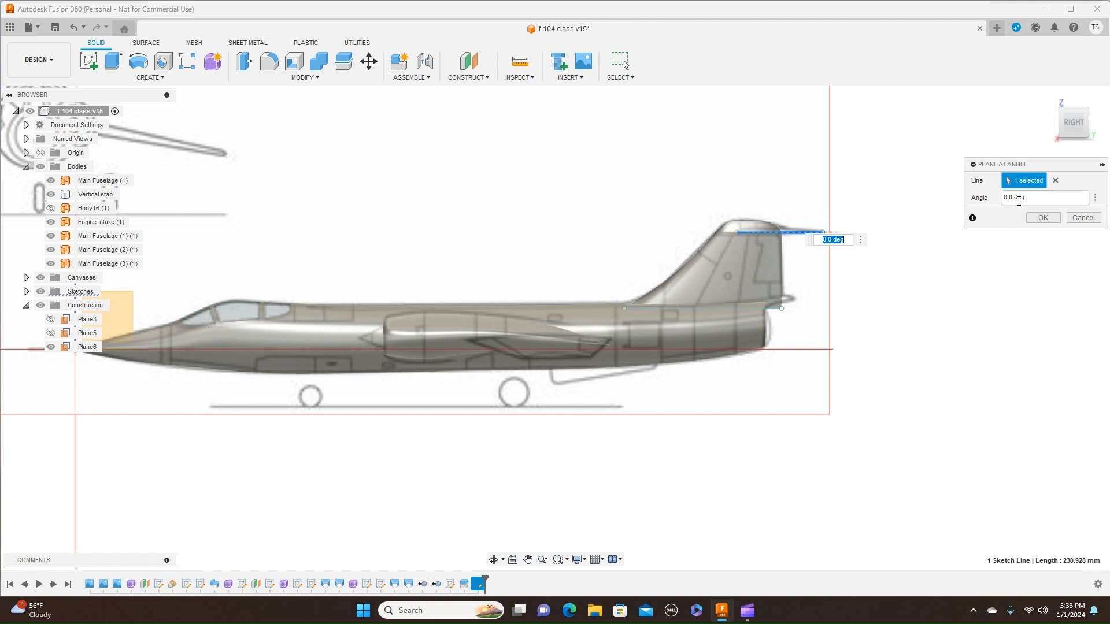
pyautogui.click(1044, 218)
# Examine the fin's upper part and the horizontal stabilizer line against the side canvas
pyautogui.scroll(3, 961, 262)
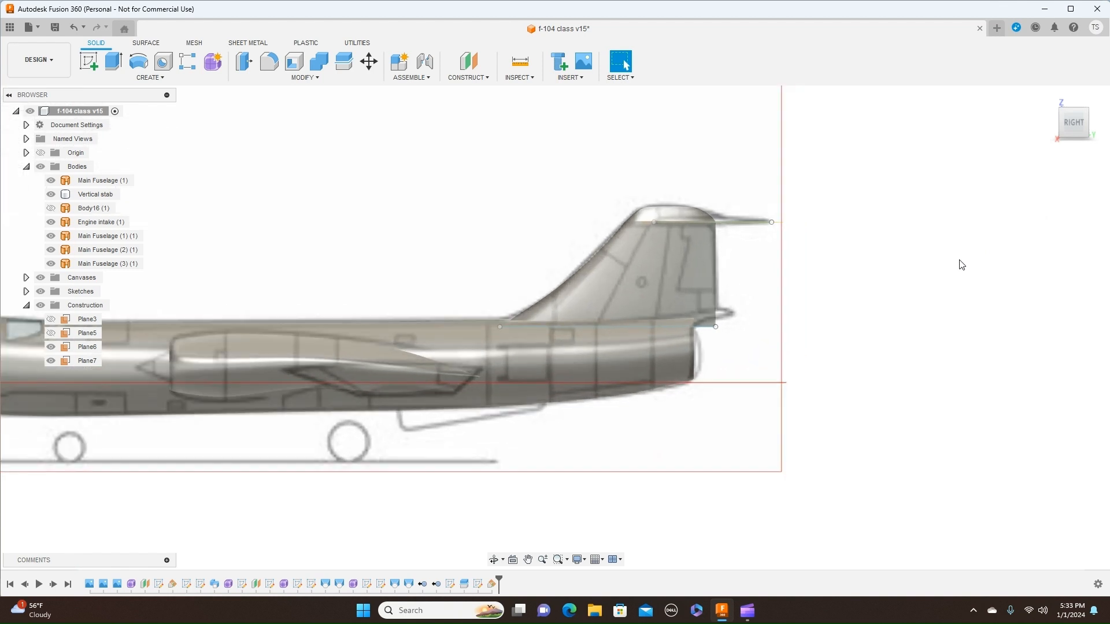
pyautogui.moveTo(768, 283); pyautogui.dragTo(834, 307, button='middle')
pyautogui.scroll(2, 834, 307)
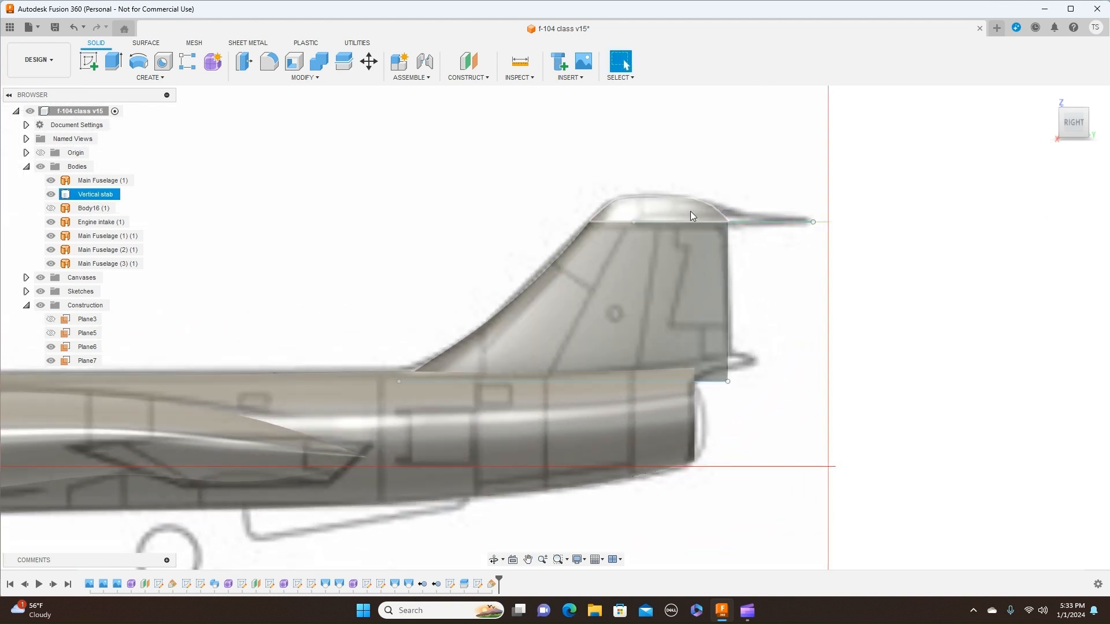
pyautogui.click(684, 232)
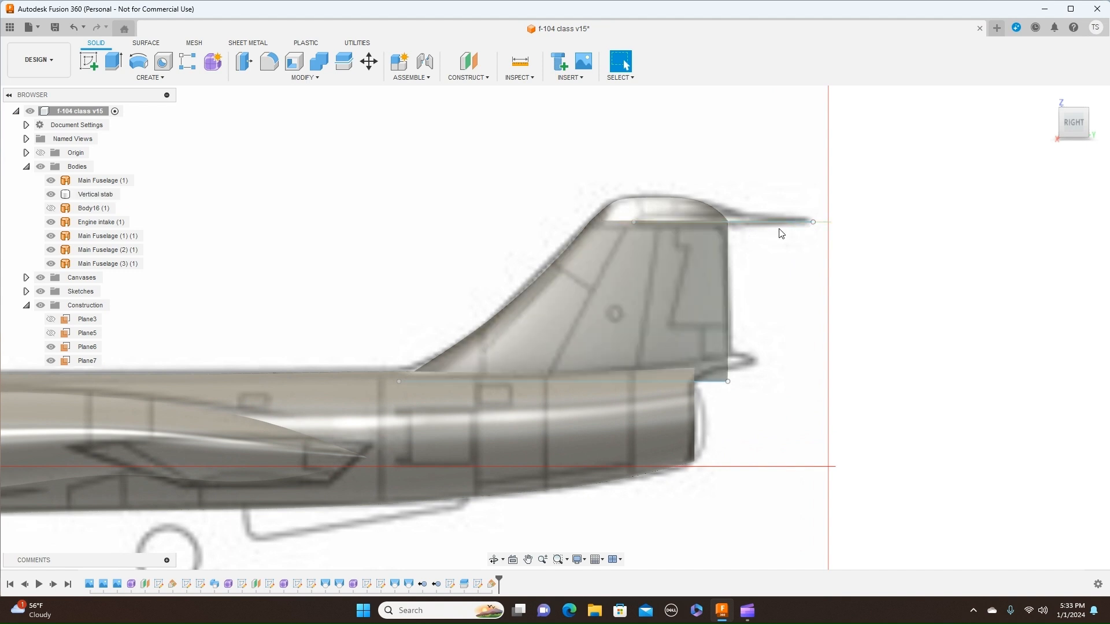
pyautogui.scroll(2, 786, 240)
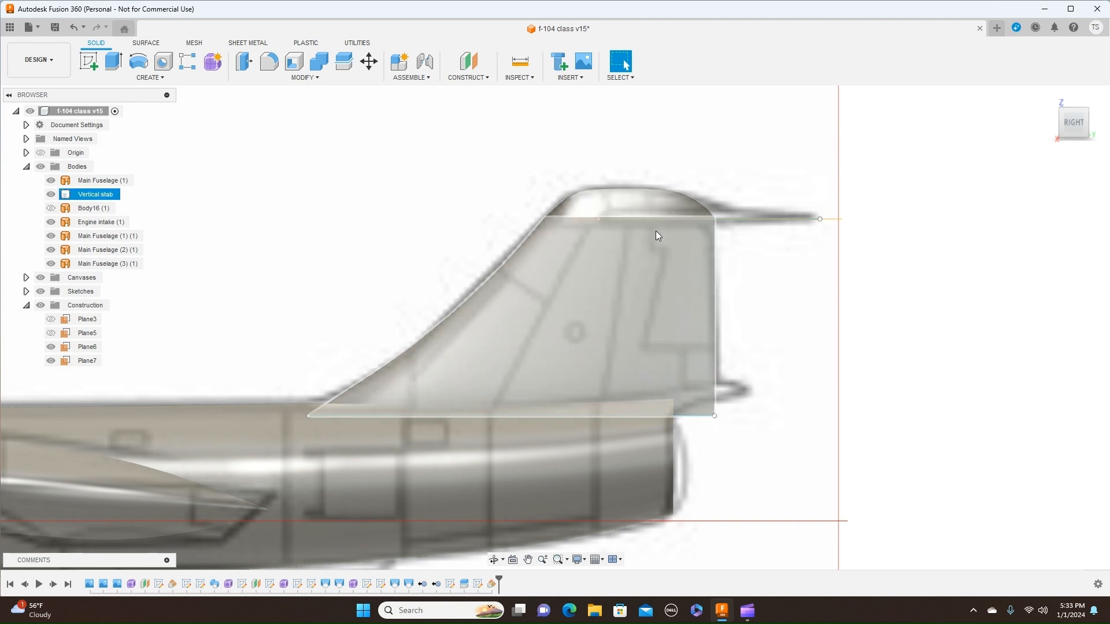
pyautogui.scroll(-1, 760, 251)
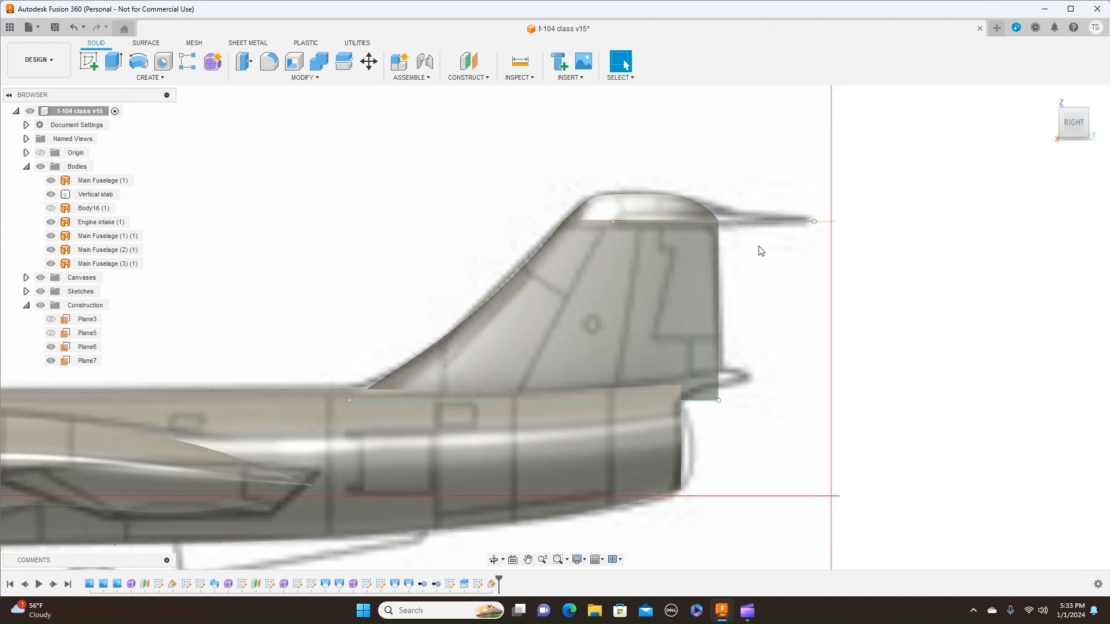
pyautogui.scroll(-1, 761, 250)
pyautogui.scroll(-1, 775, 257)
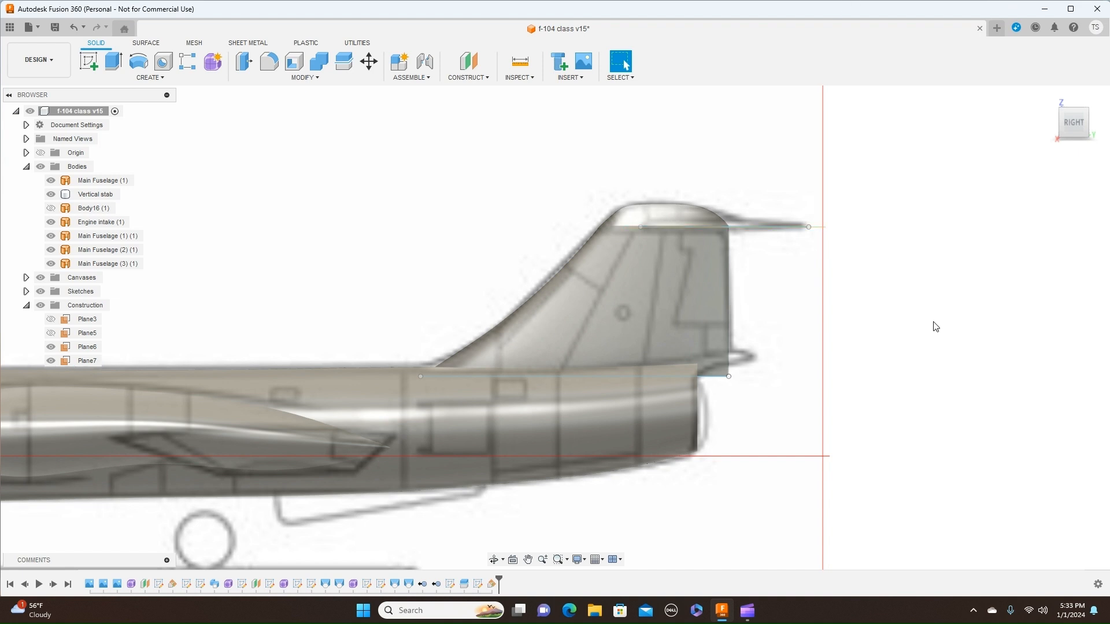
pyautogui.scroll(2, 935, 325)
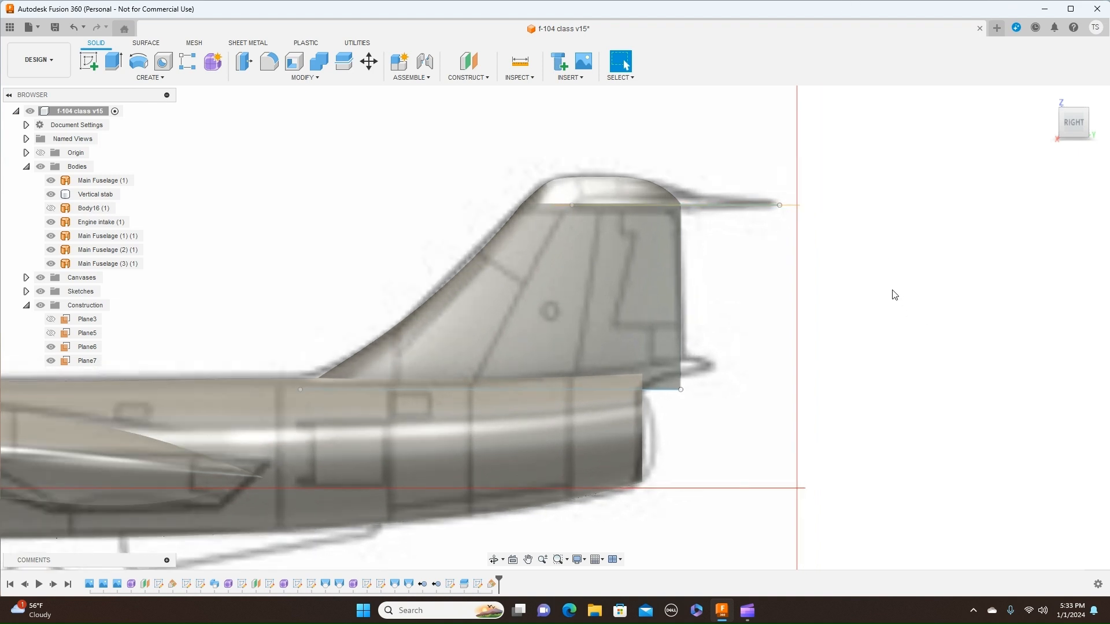
pyautogui.moveTo(890, 292); pyautogui.dragTo(914, 312, button='middle')
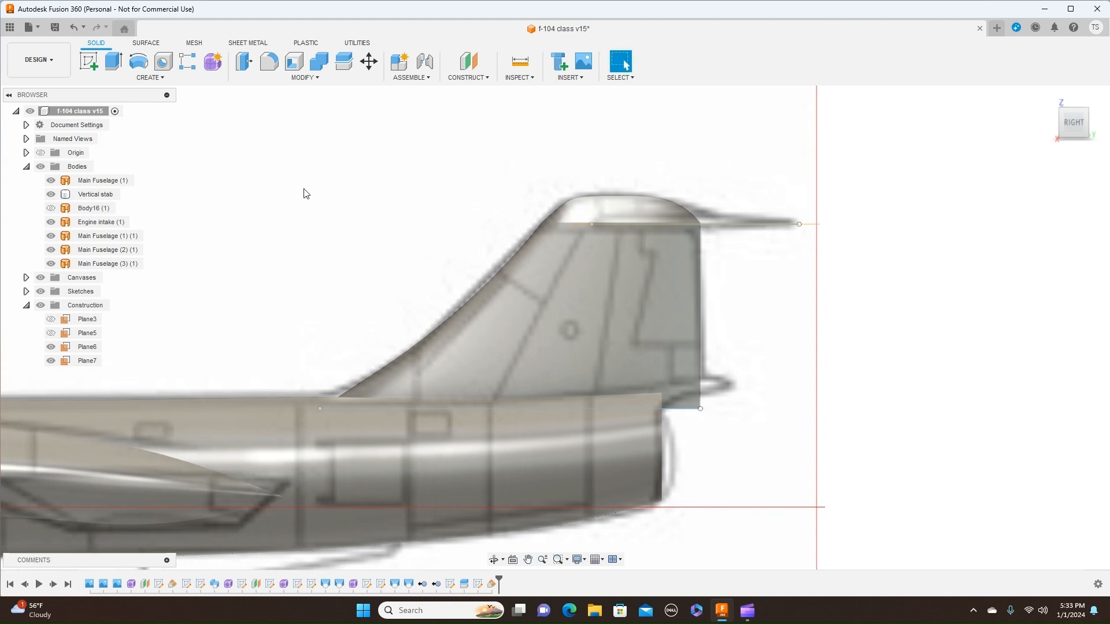
# Start a sketch on the vertical side plane at the aircraft's nose
pyautogui.scroll(-3, 311, 195)
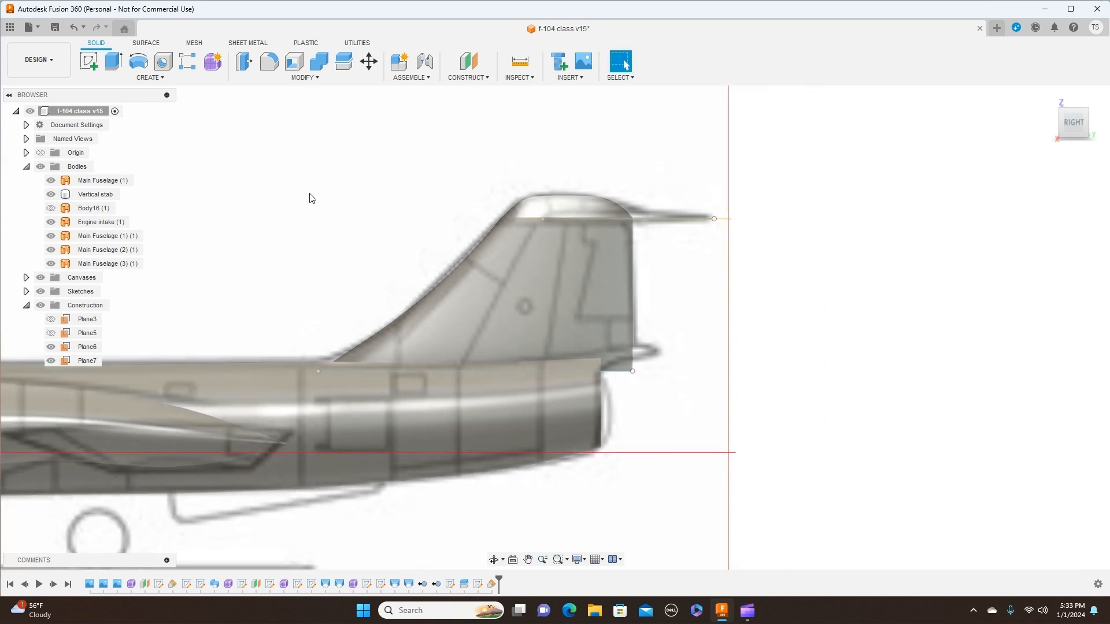
pyautogui.moveTo(411, 212); pyautogui.dragTo(647, 243, button='middle')
pyautogui.scroll(-3, 491, 220)
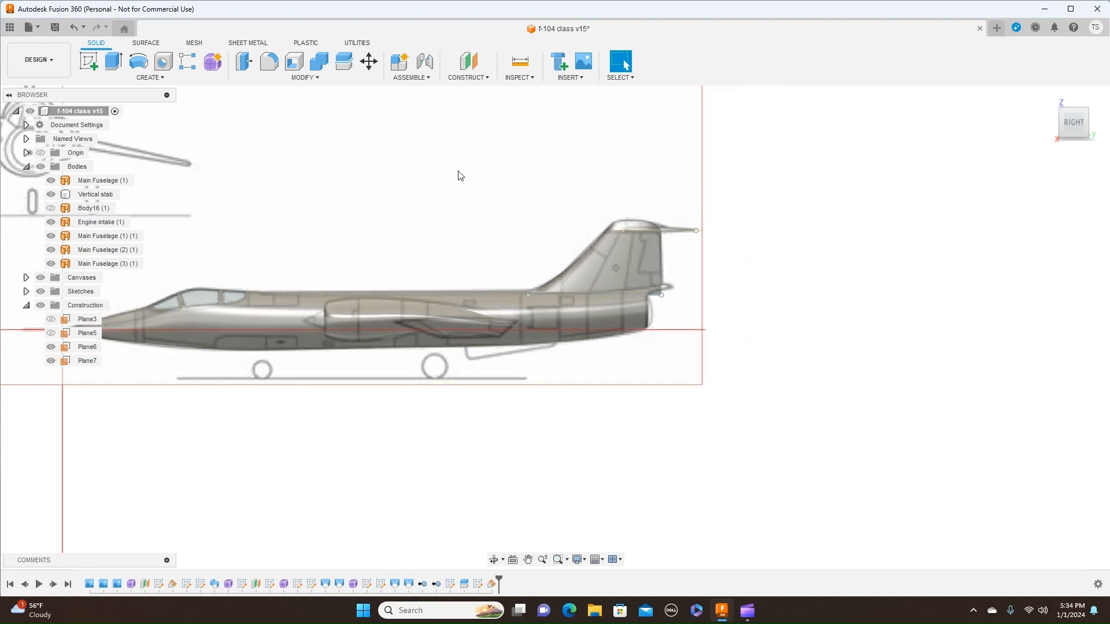
pyautogui.moveTo(582, 203); pyautogui.dragTo(660, 216, button='middle')
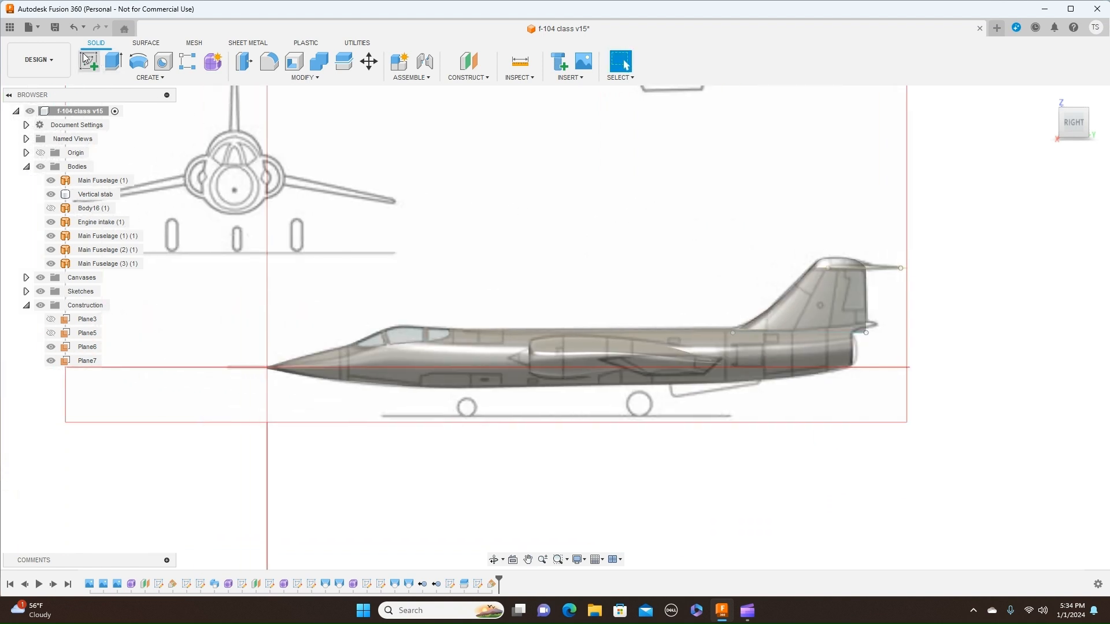
pyautogui.click(96, 61)
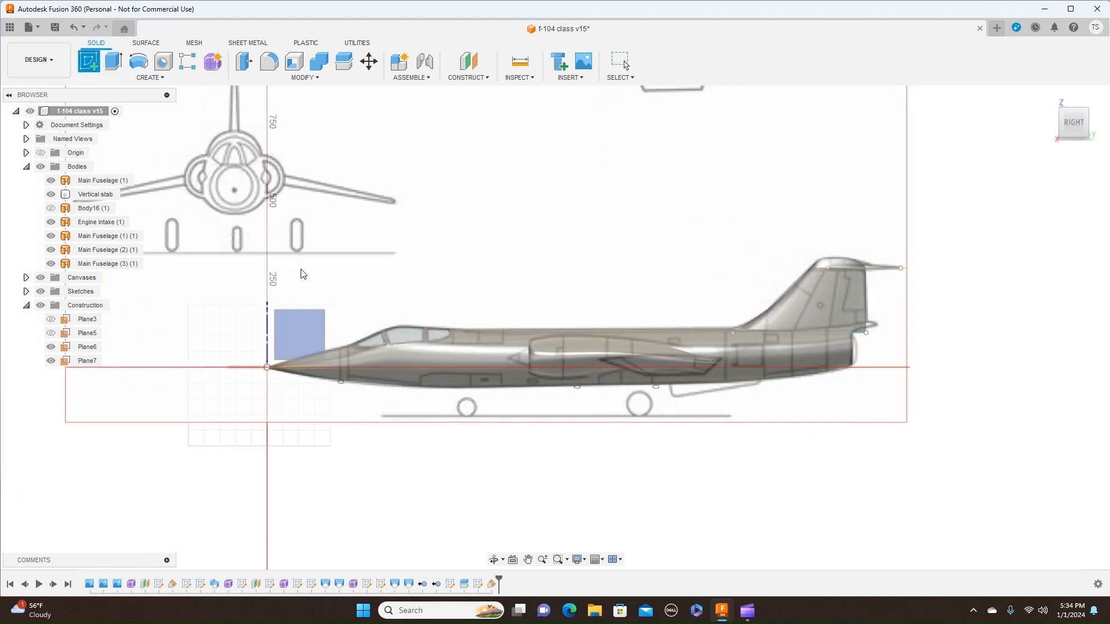
pyautogui.click(295, 324)
# Start a fit point spline at the stabilizer line's front end, rounding the leading edge and running level above the line across the upper fin
pyautogui.moveTo(758, 168); pyautogui.dragTo(380, 210, button='middle')
pyautogui.scroll(4, 381, 204)
pyautogui.moveTo(564, 224); pyautogui.dragTo(384, 178, button='middle')
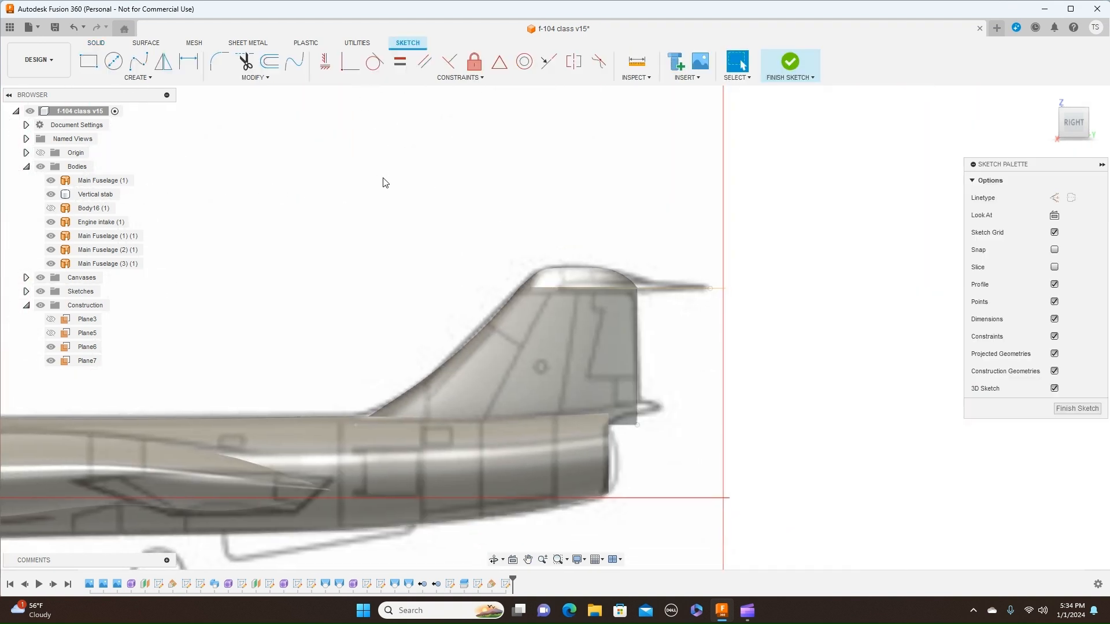
pyautogui.scroll(2, 384, 178)
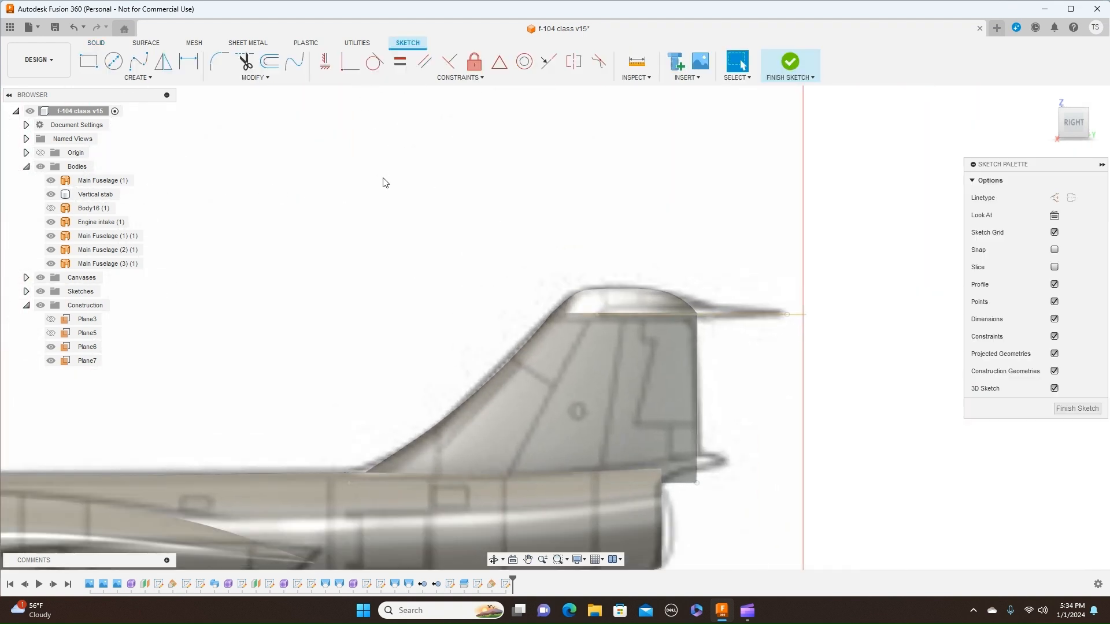
pyautogui.click(142, 63)
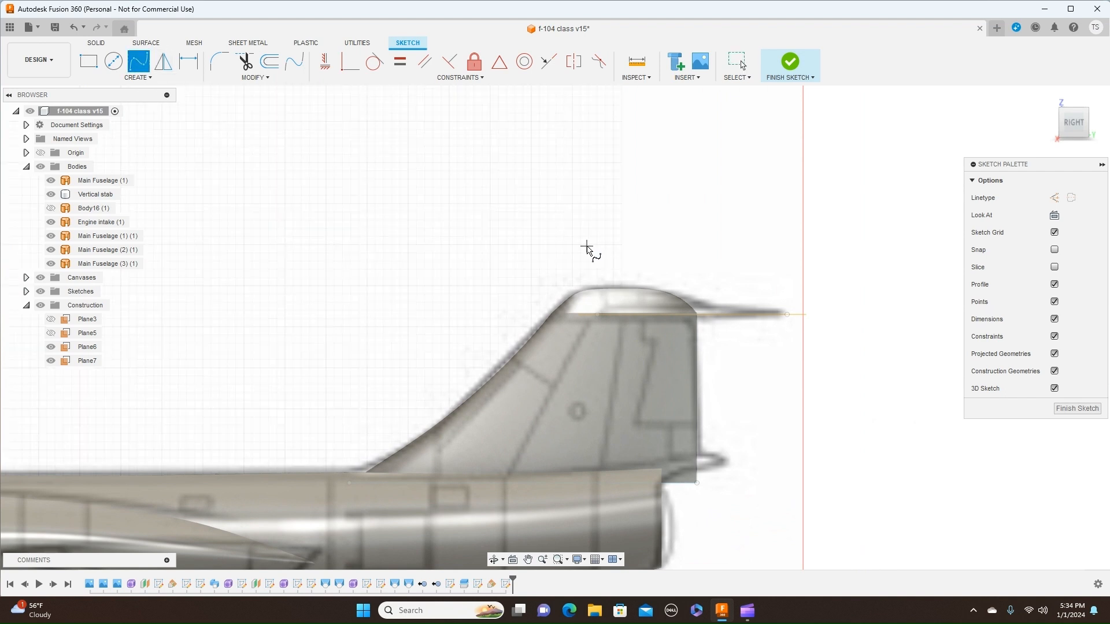
pyautogui.click(599, 315)
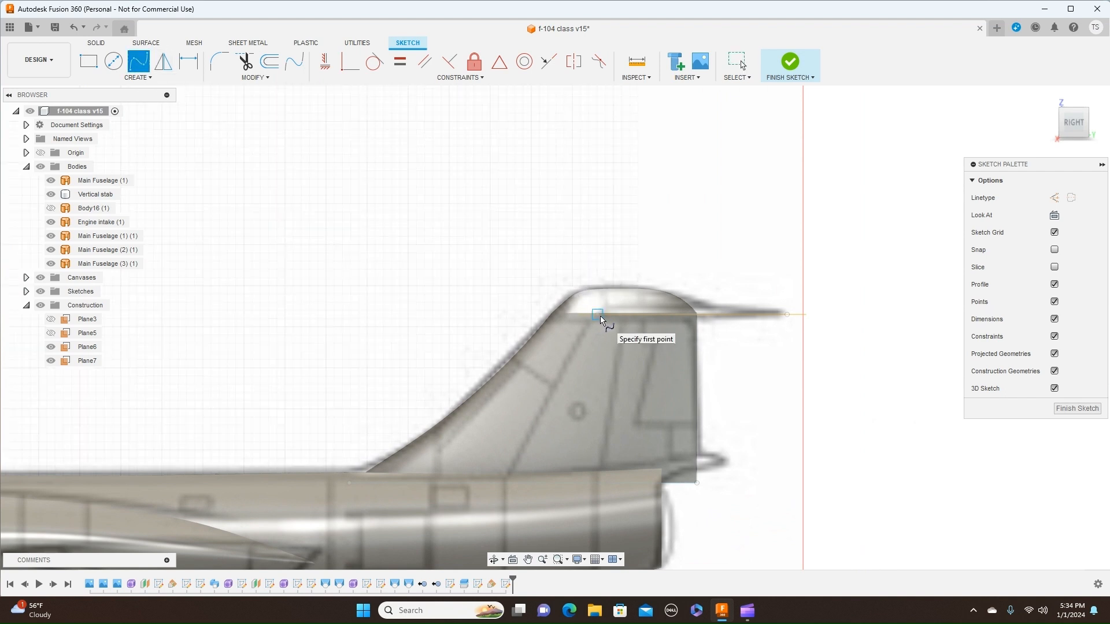
pyautogui.scroll(5, 616, 308)
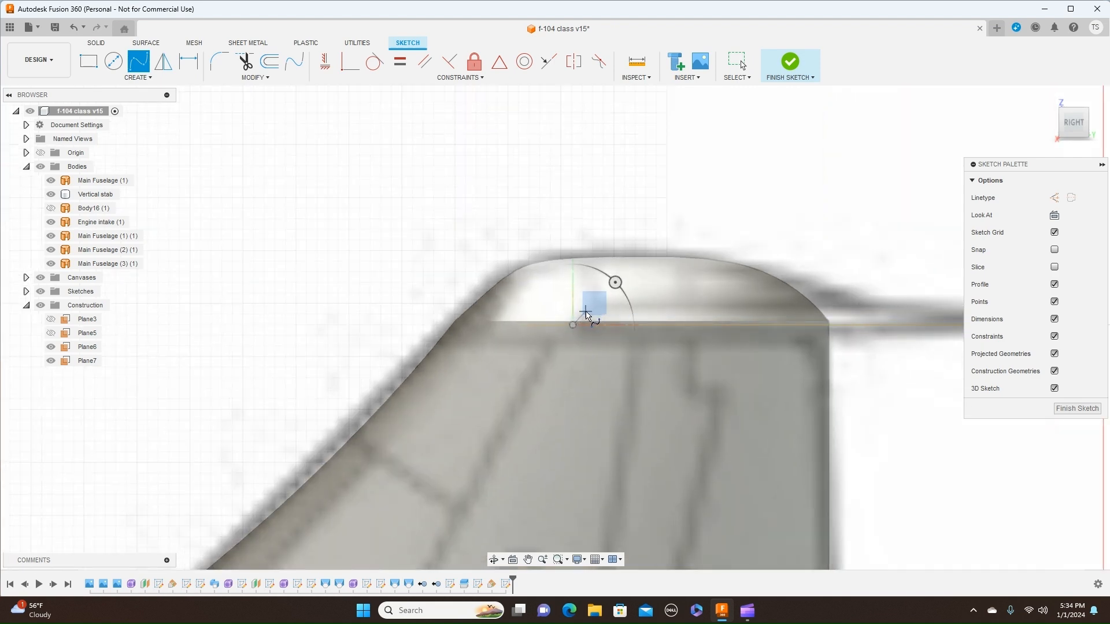
pyautogui.click(586, 314)
pyautogui.click(612, 306)
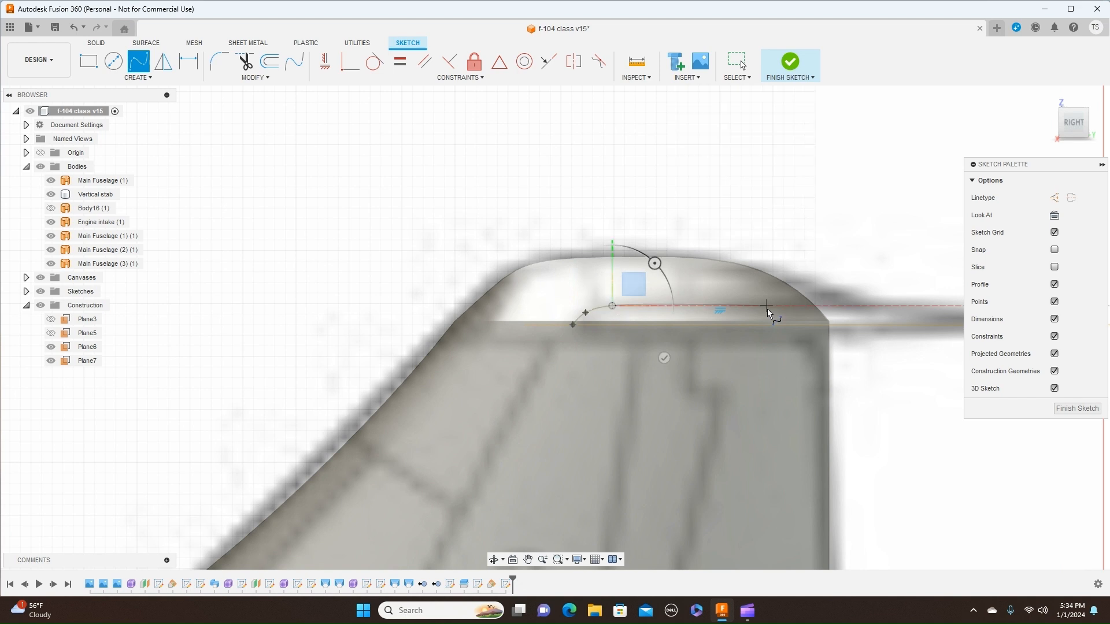
pyautogui.click(760, 306)
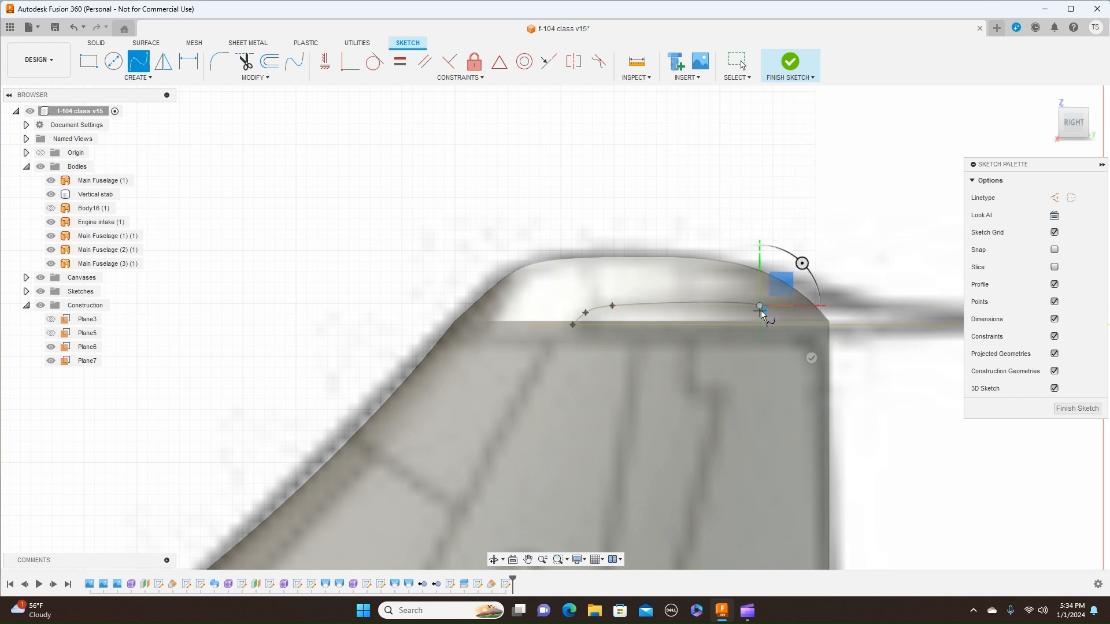
# Continue the airfoil spline through a lower point behind the fin to the stabilizer line's rear end and finish it
pyautogui.scroll(-3, 760, 315)
pyautogui.moveTo(760, 315); pyautogui.dragTo(627, 312, button='middle')
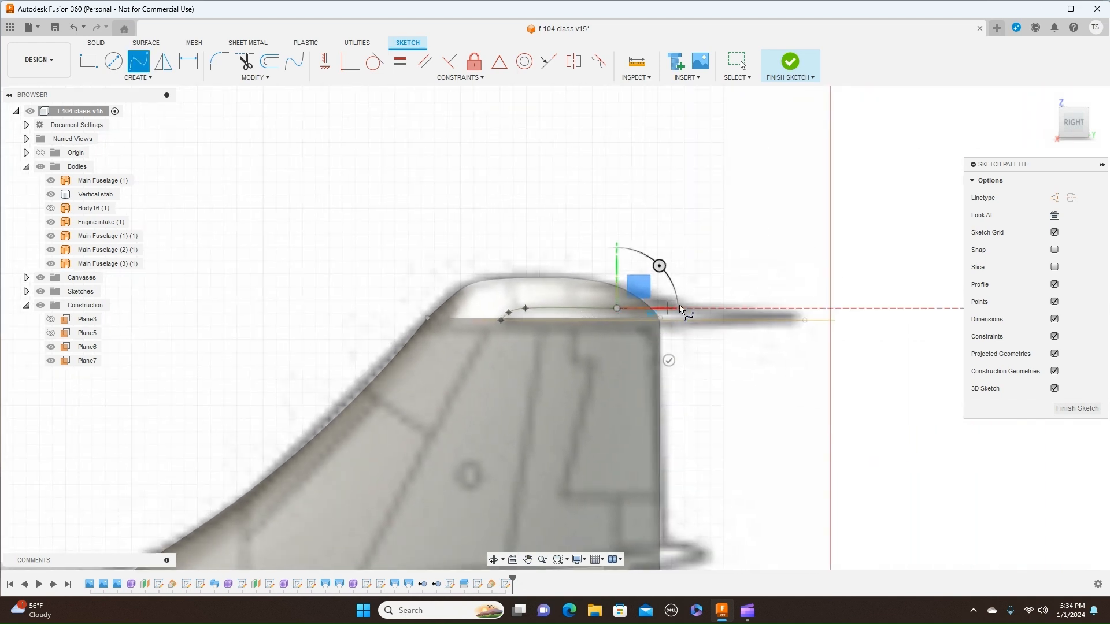
pyautogui.scroll(4, 708, 309)
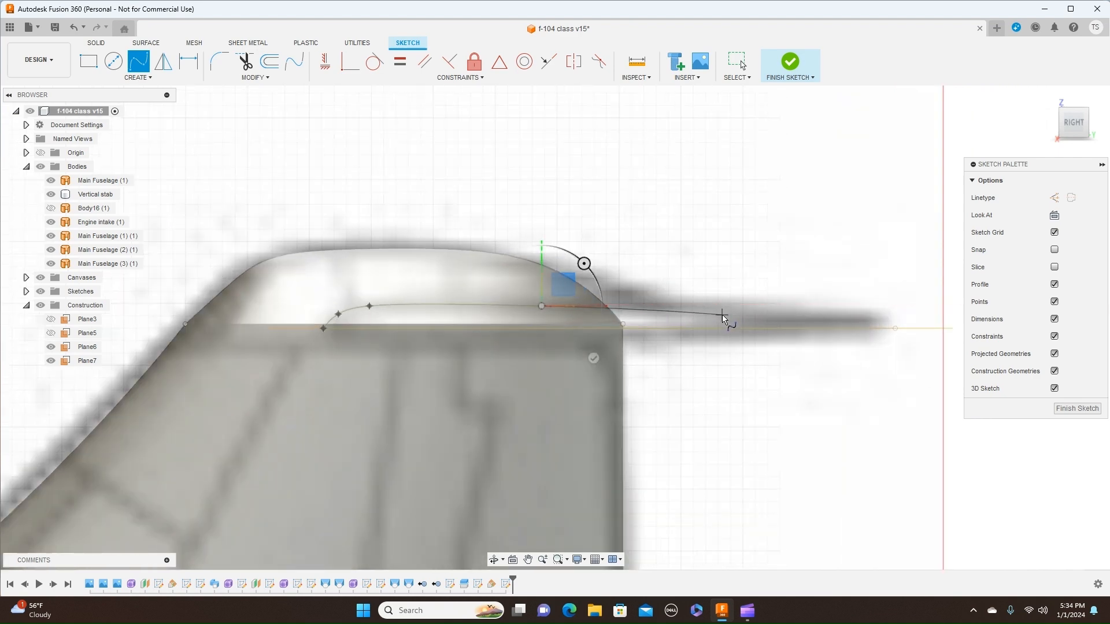
pyautogui.click(722, 316)
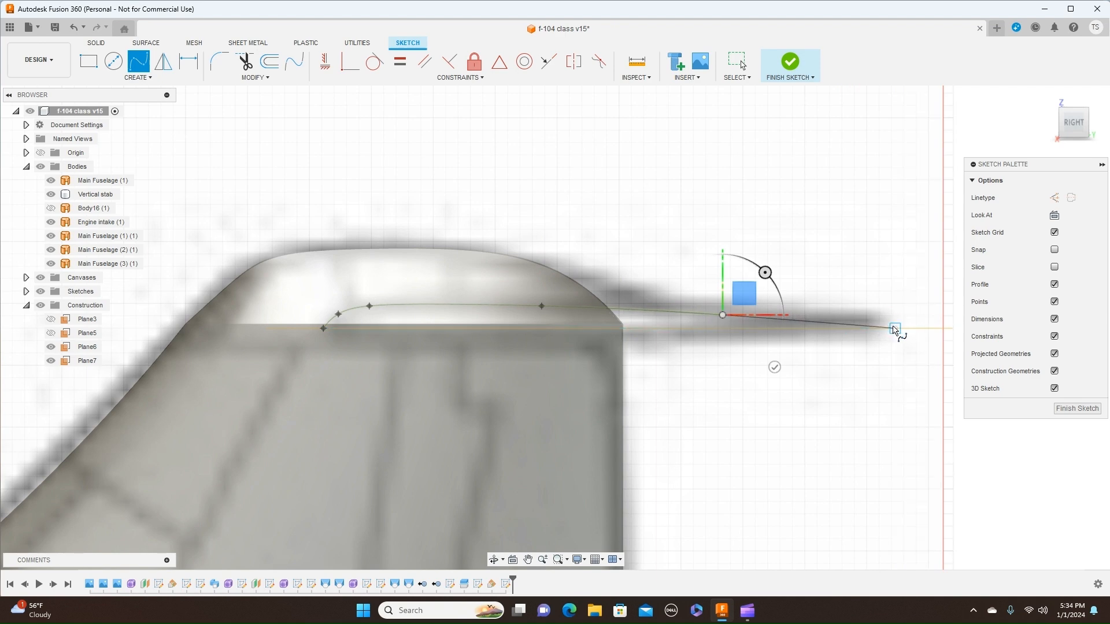
pyautogui.click(894, 329)
pyautogui.rightClick(896, 329)
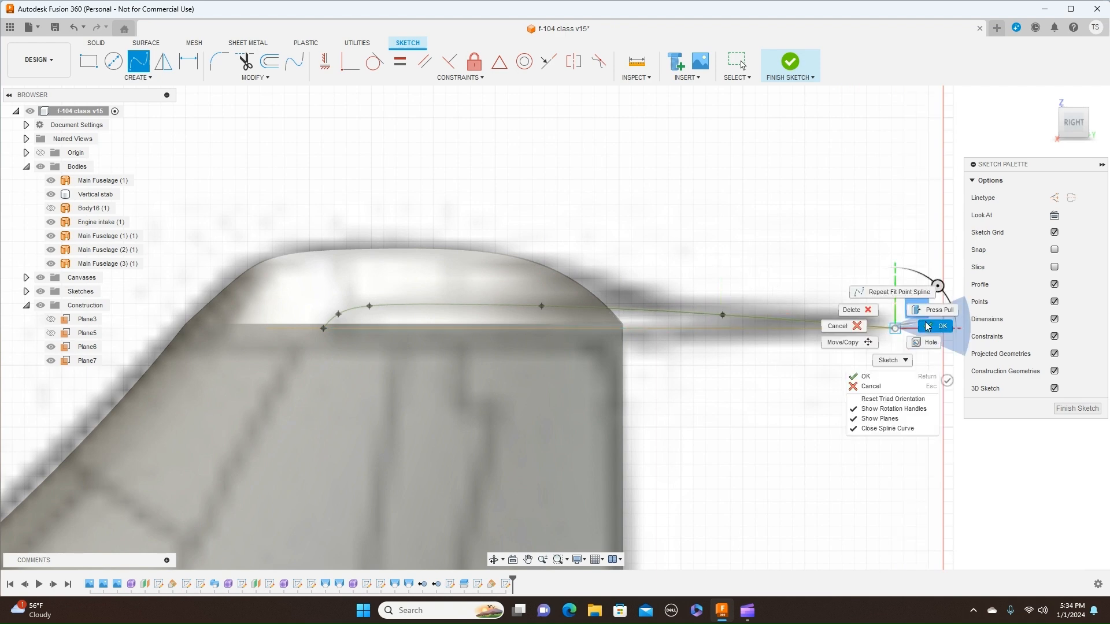
pyautogui.click(926, 327)
pyautogui.click(569, 312)
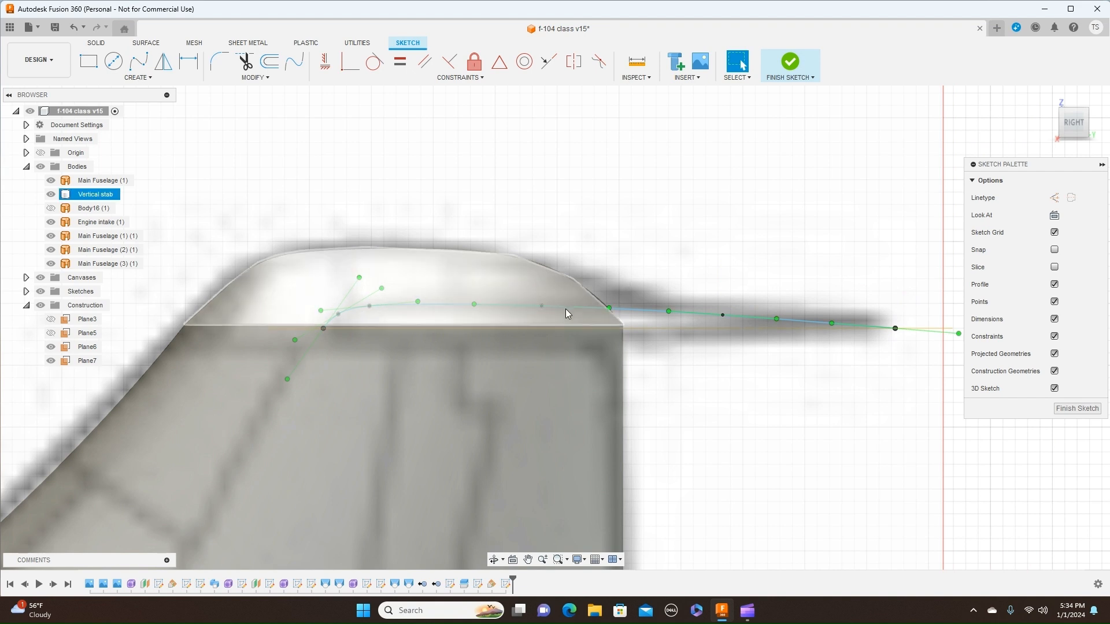
pyautogui.click(627, 256)
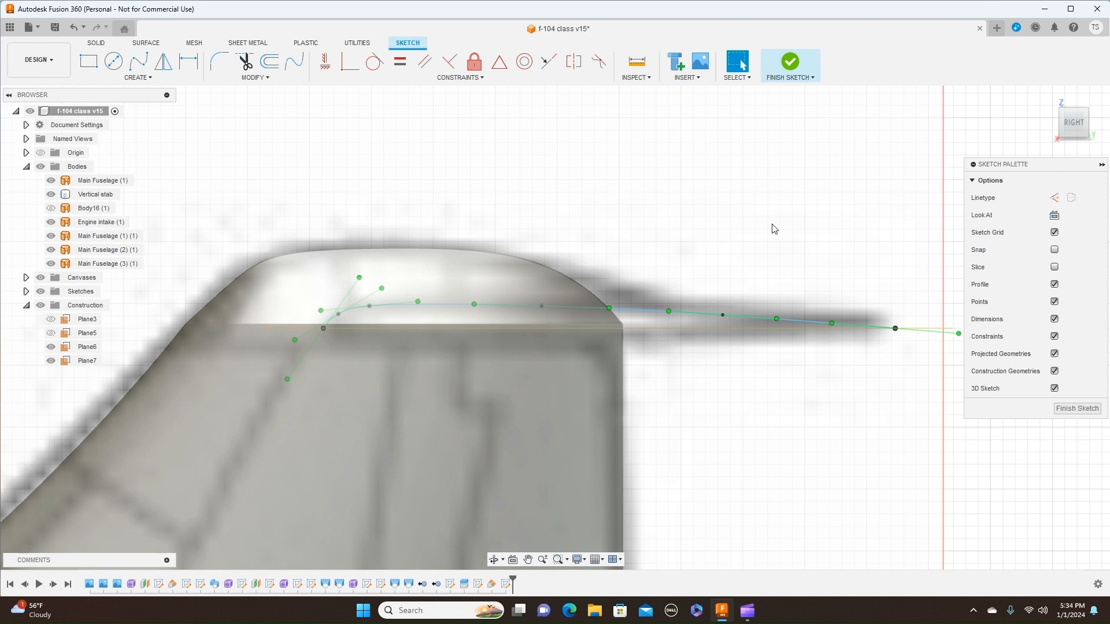
# Project the horizontal stabilizer line into the sketch to close the half-airfoil profile under the spline
pyautogui.press('p')
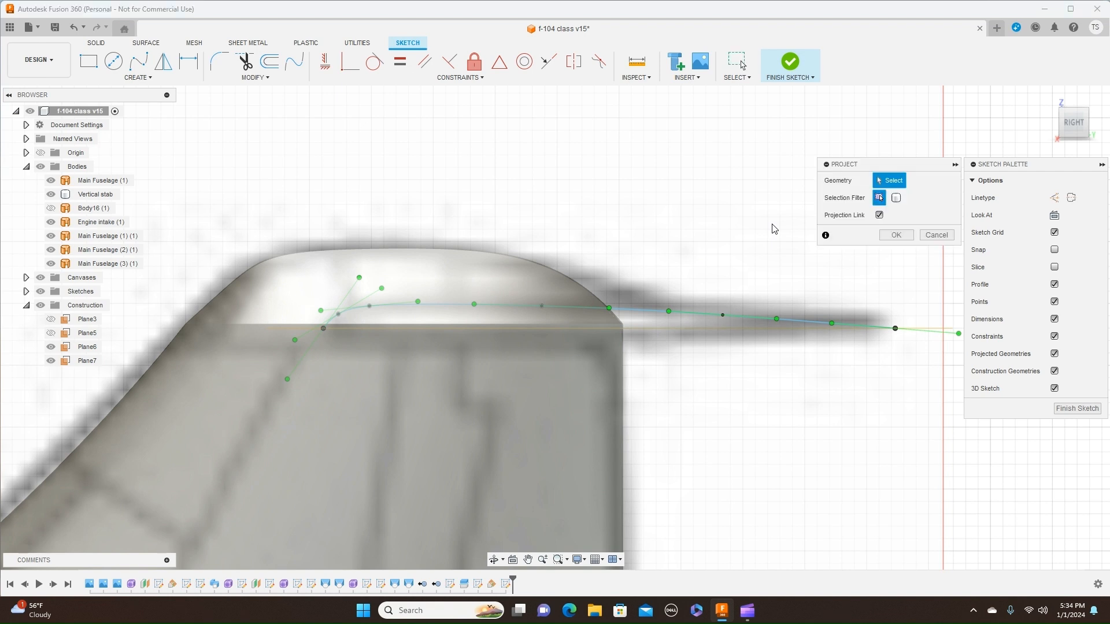
pyautogui.click(678, 329)
pyautogui.click(894, 236)
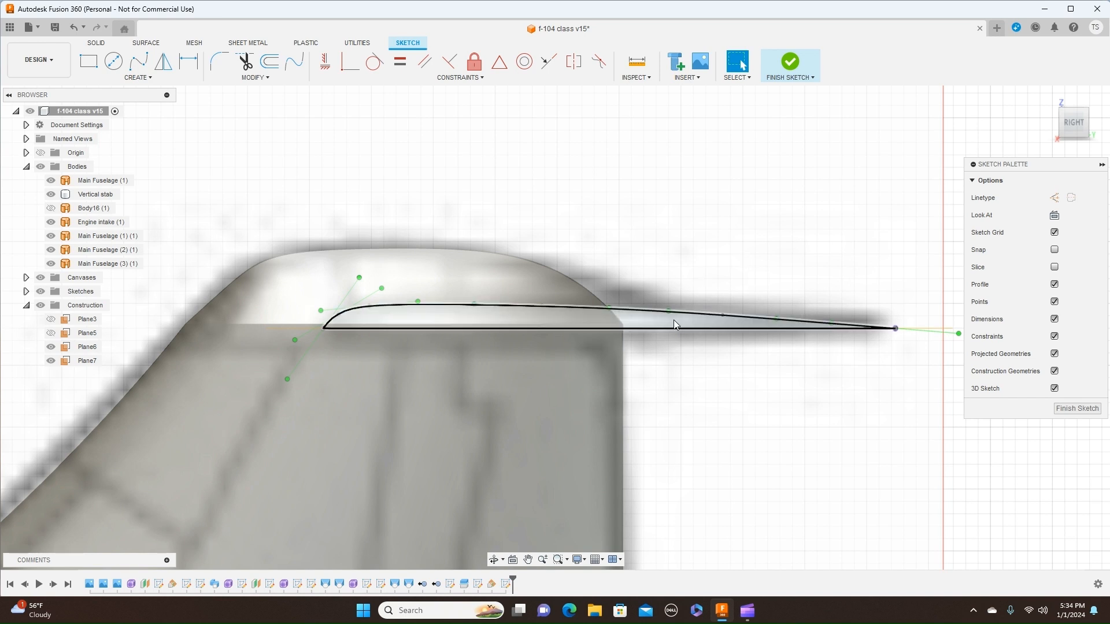
pyautogui.scroll(-1, 715, 216)
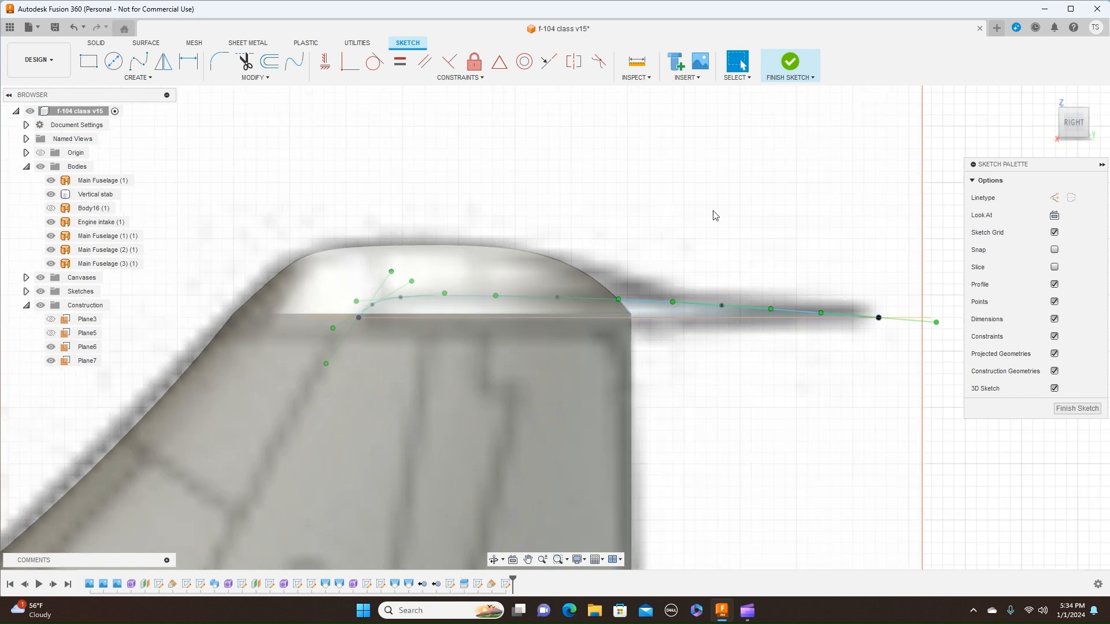
pyautogui.scroll(-2, 679, 220)
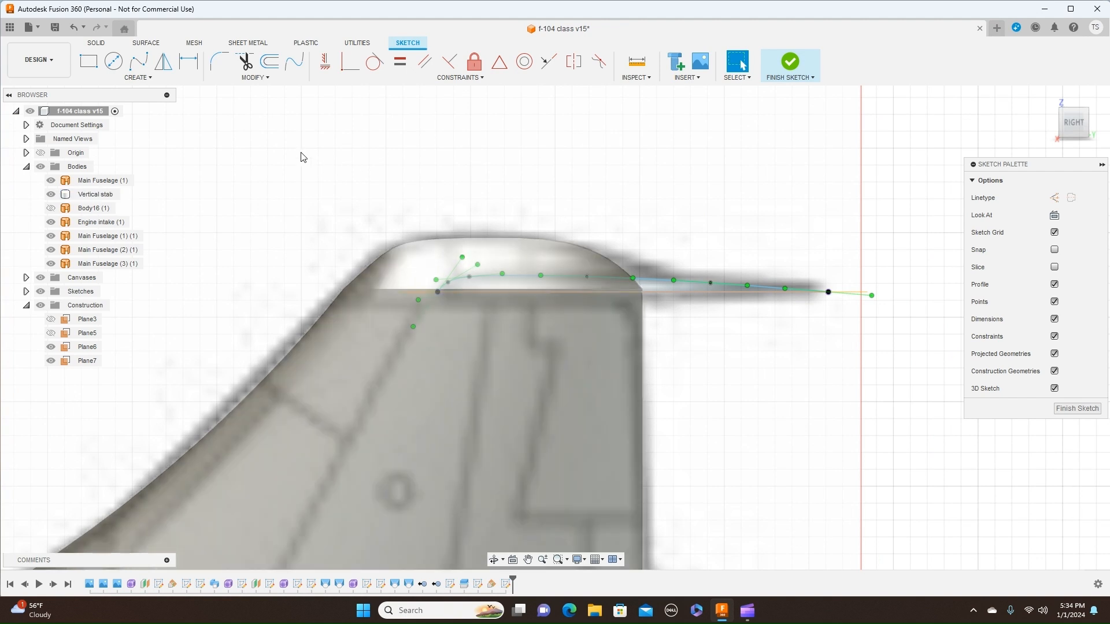
# Draw a fit point spline from the stabilizer line's front end through two points just below the line to its rear end
pyautogui.click(141, 63)
pyautogui.scroll(1, 444, 282)
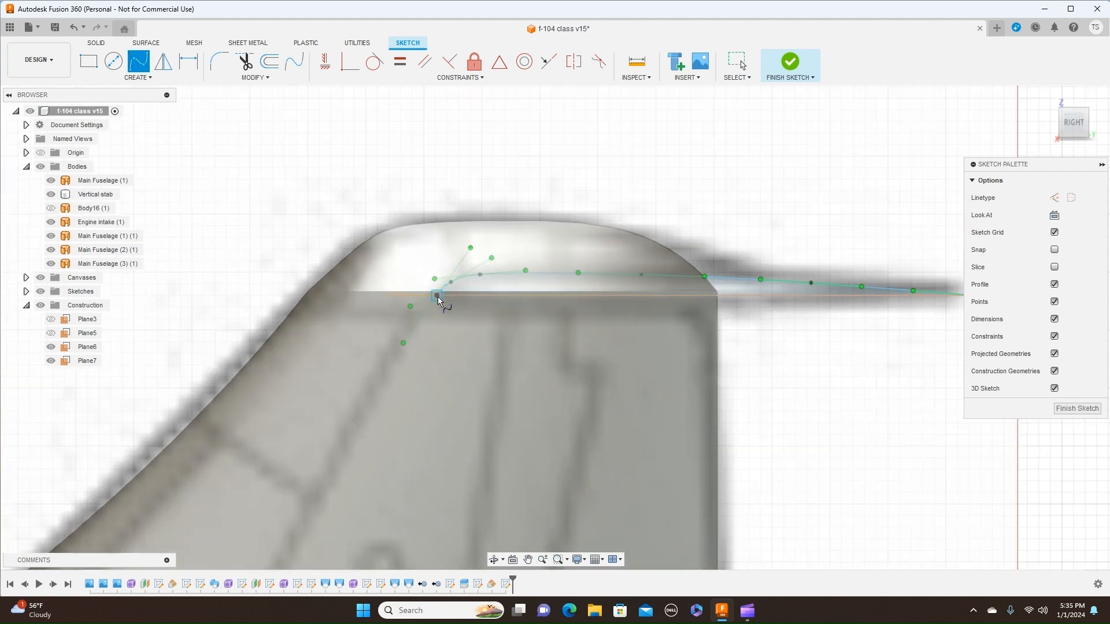
pyautogui.click(438, 296)
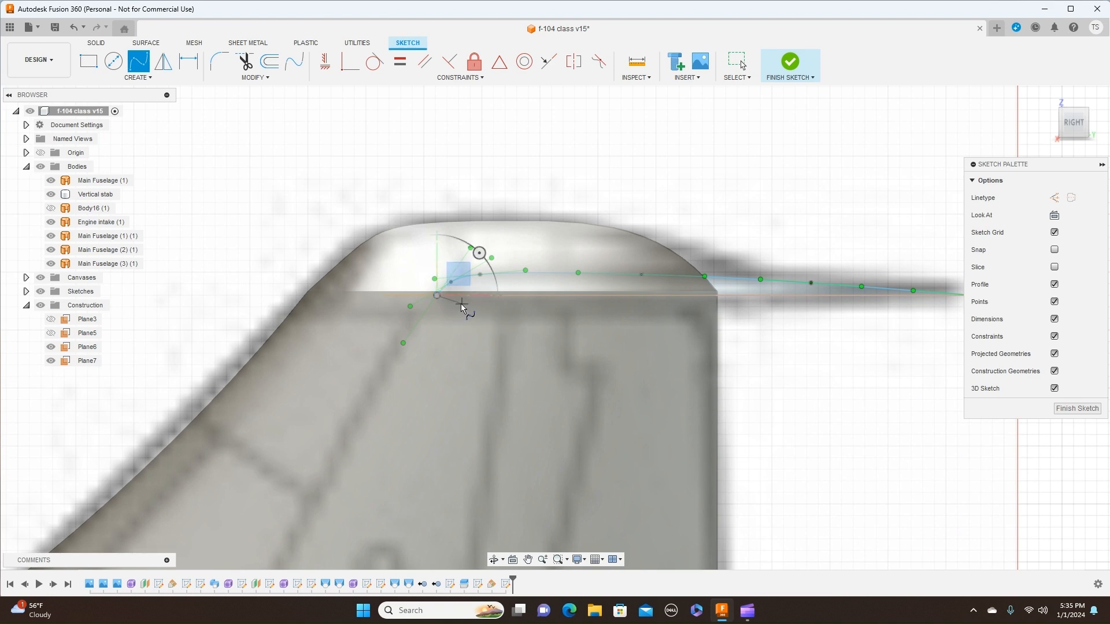
pyautogui.click(452, 301)
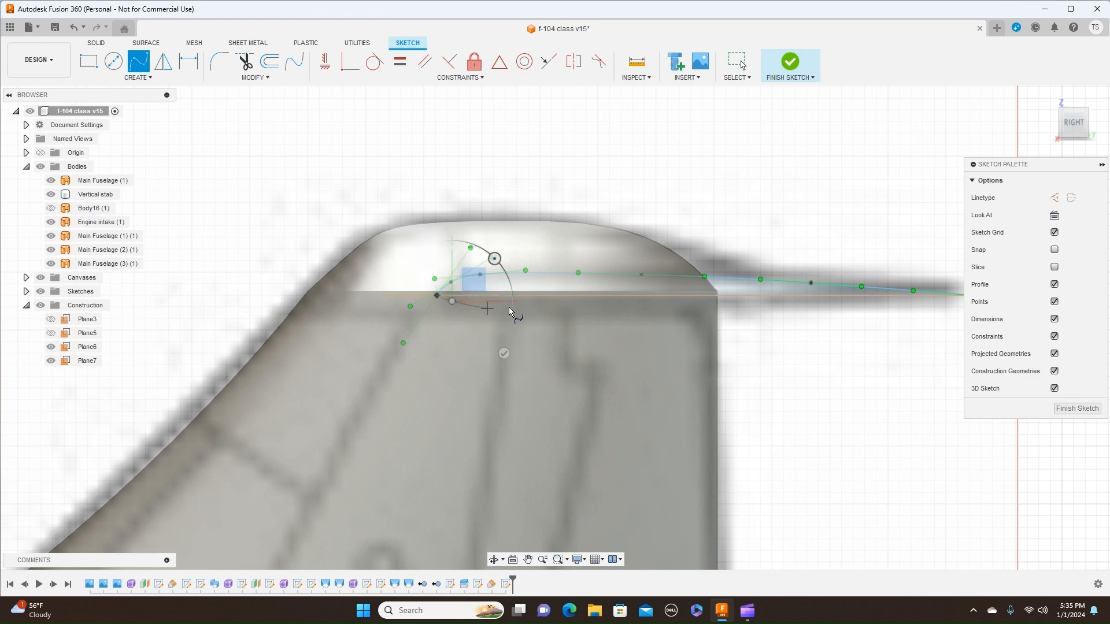
pyautogui.click(558, 301)
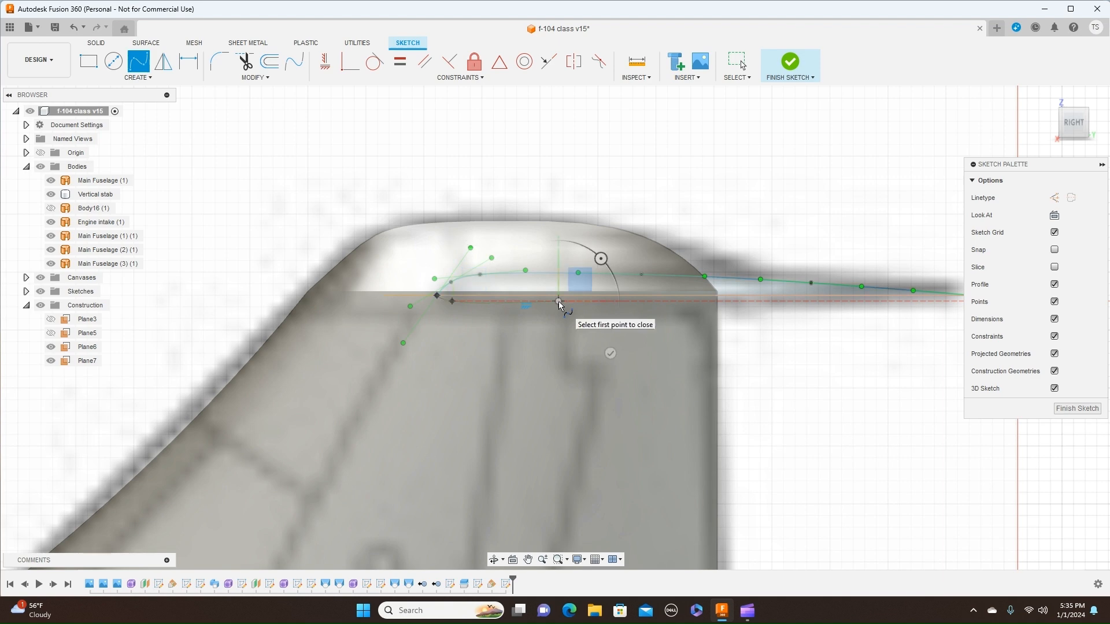
pyautogui.scroll(-1, 558, 301)
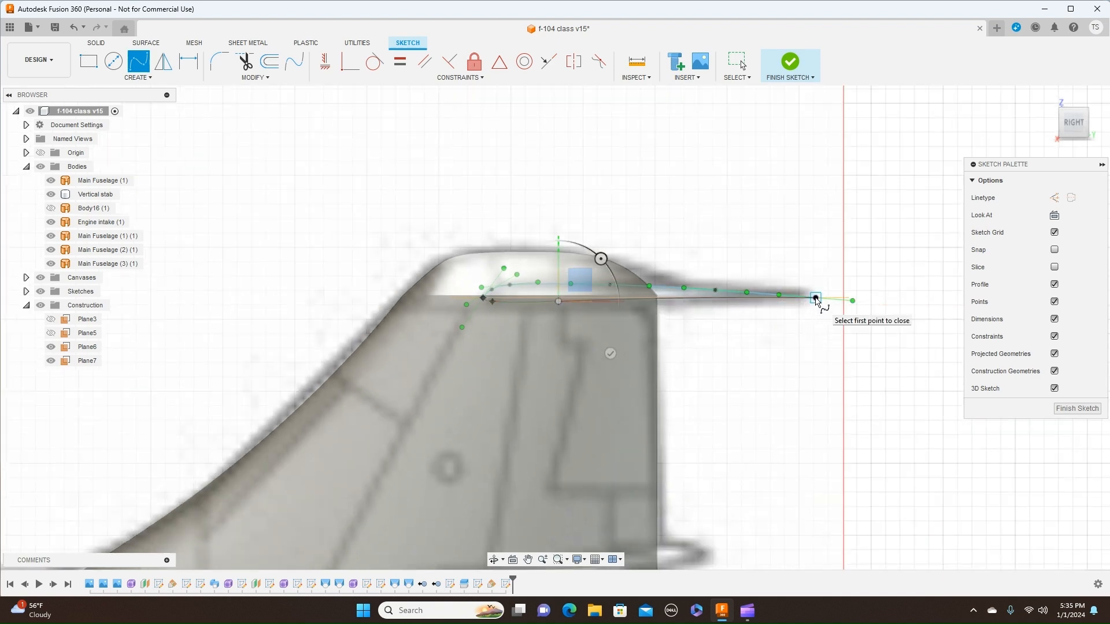
pyautogui.click(815, 299)
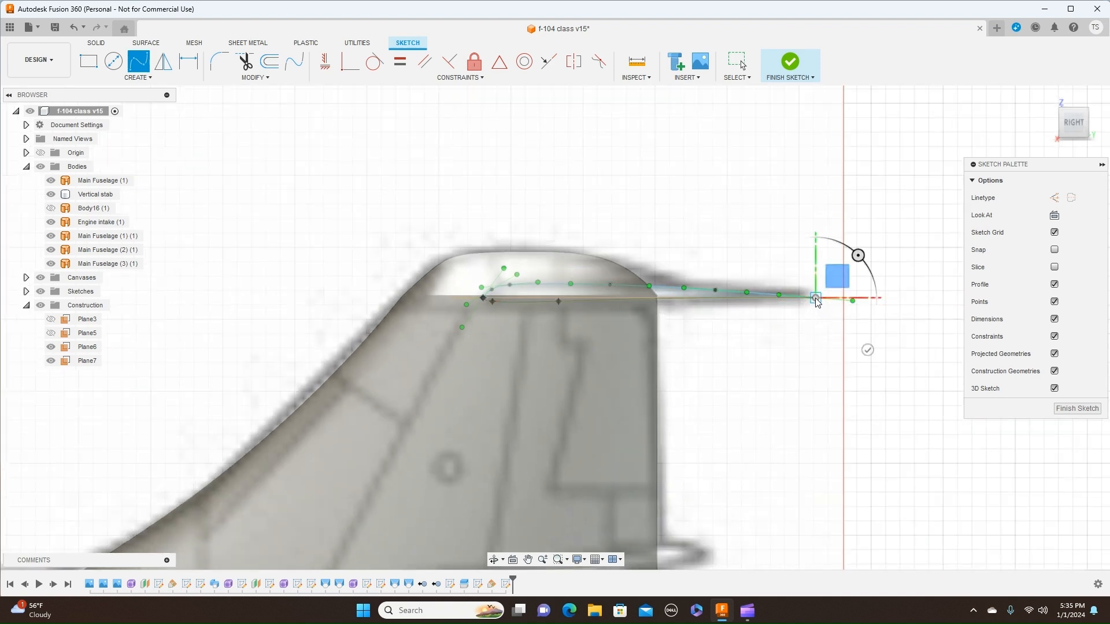
pyautogui.rightClick(816, 299)
pyautogui.click(858, 299)
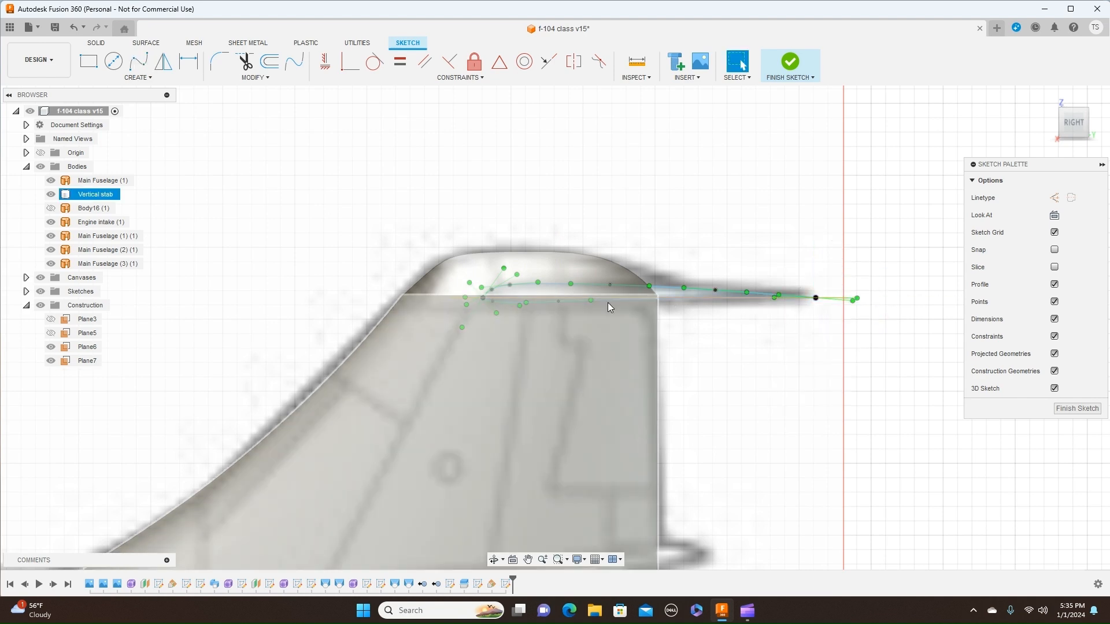
# Pull the lower spline's middle fit point slightly further below the stabilizer line, to a Z position of about 310.15 mm
pyautogui.scroll(3, 608, 303)
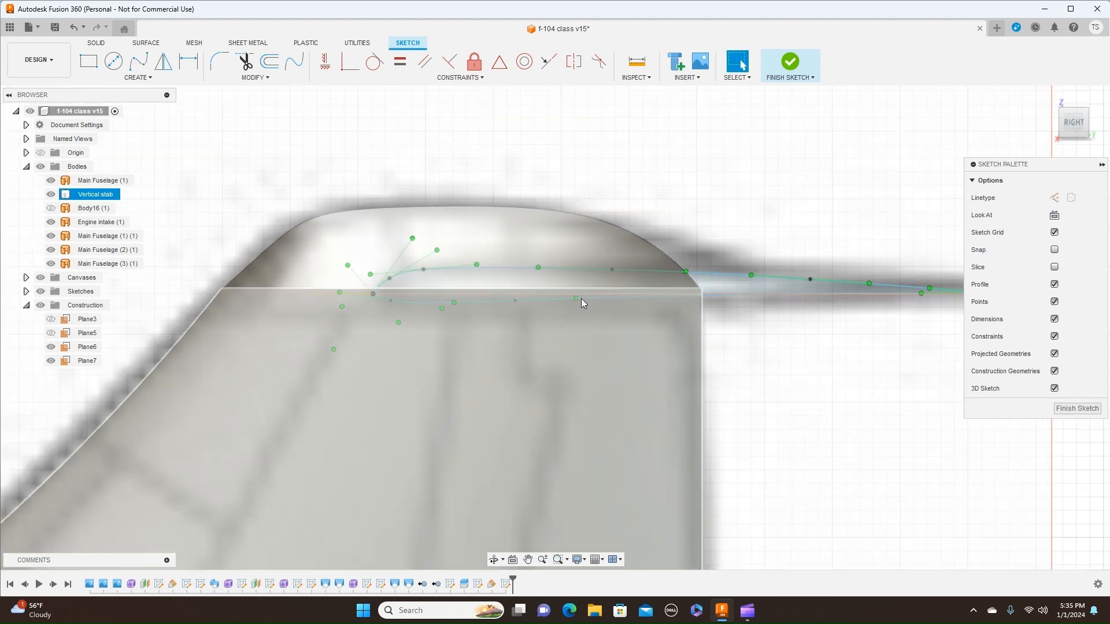
pyautogui.click(518, 300)
pyautogui.click(516, 305)
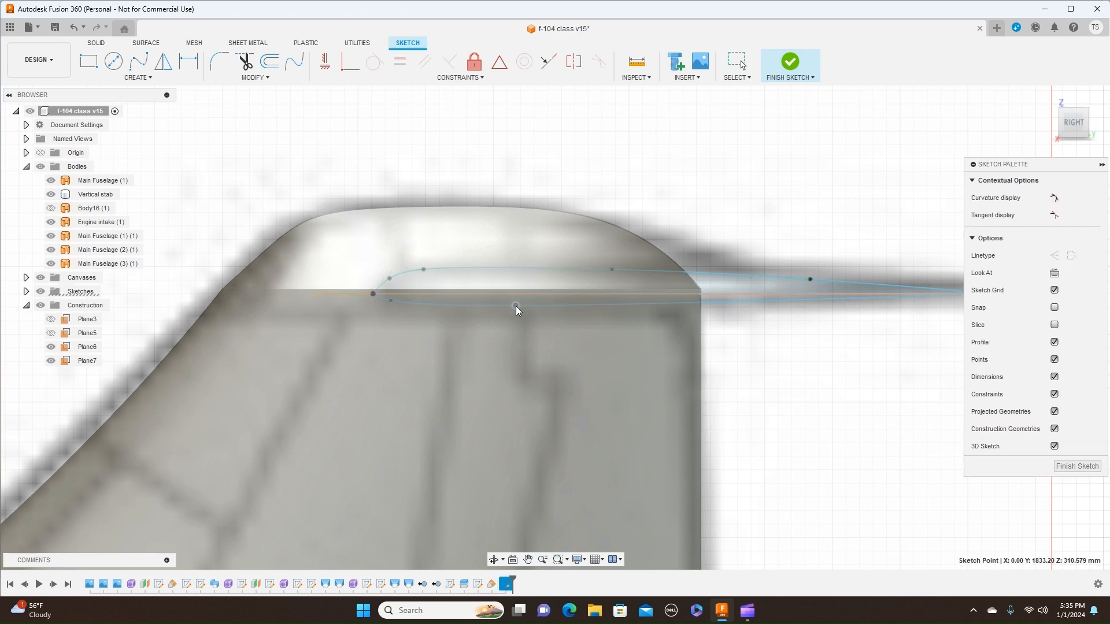
pyautogui.moveTo(516, 306); pyautogui.dragTo(516, 307)
pyautogui.scroll(-2, 738, 347)
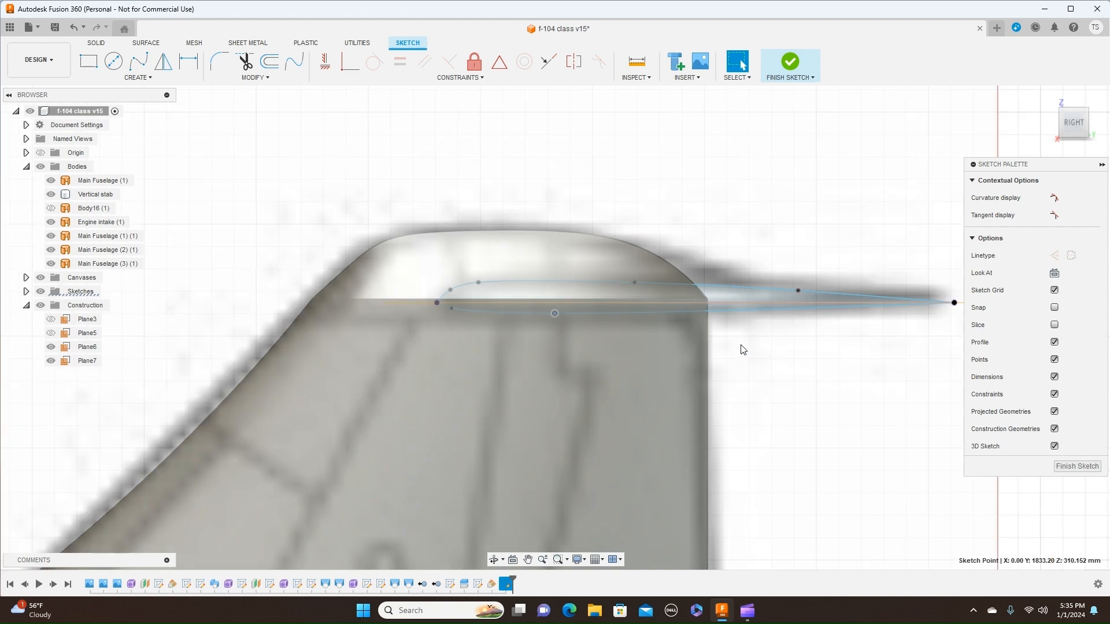
pyautogui.click(896, 304)
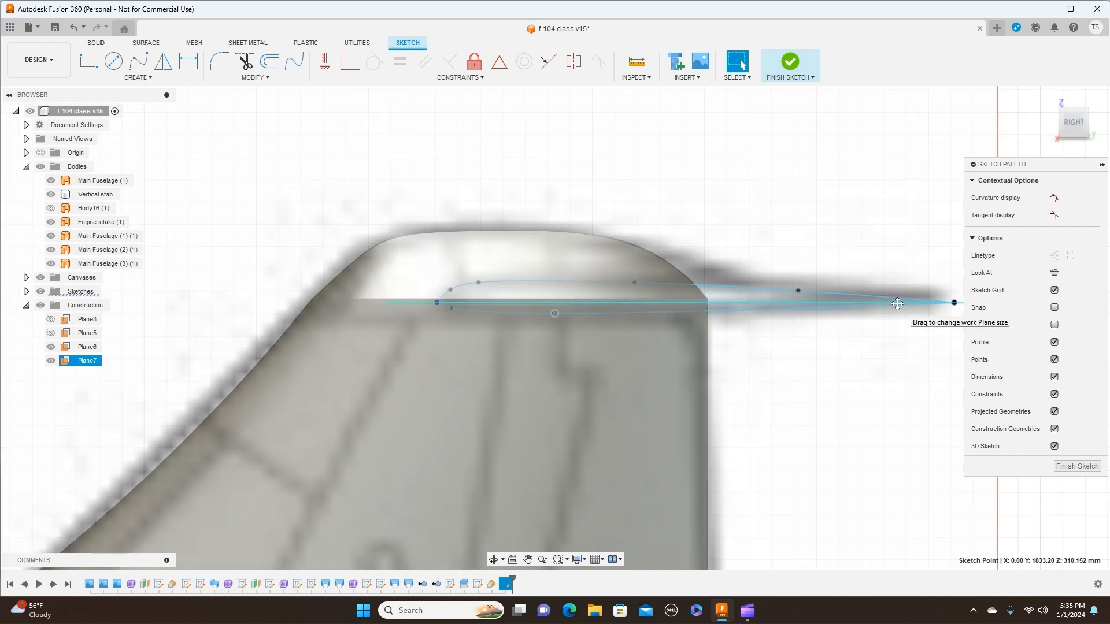
pyautogui.scroll(3, 897, 303)
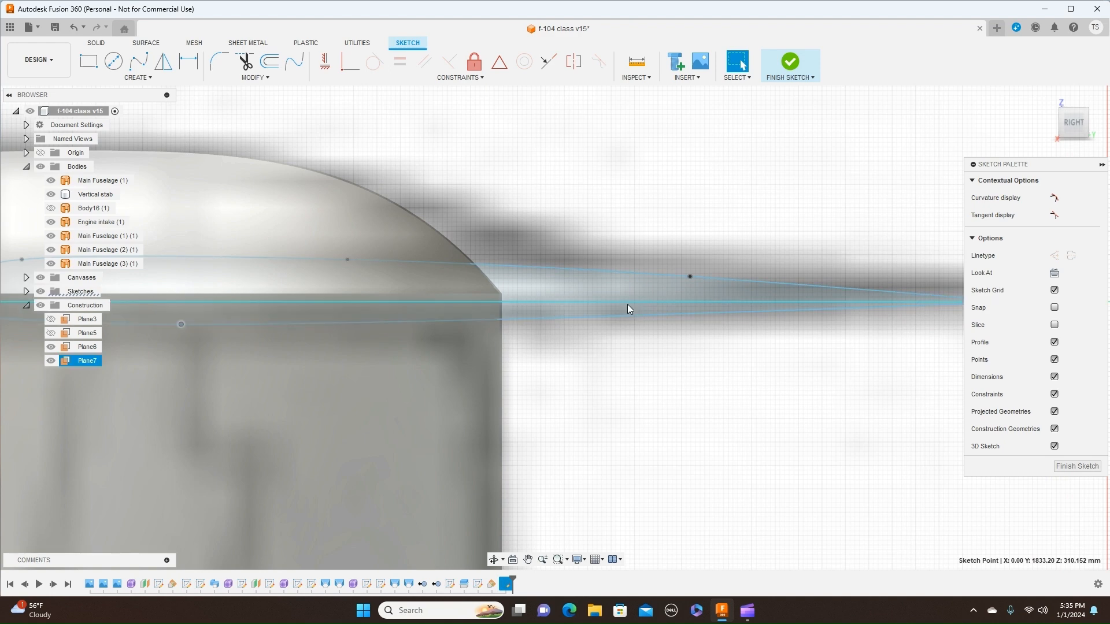
pyautogui.click(738, 449)
pyautogui.scroll(-3, 738, 446)
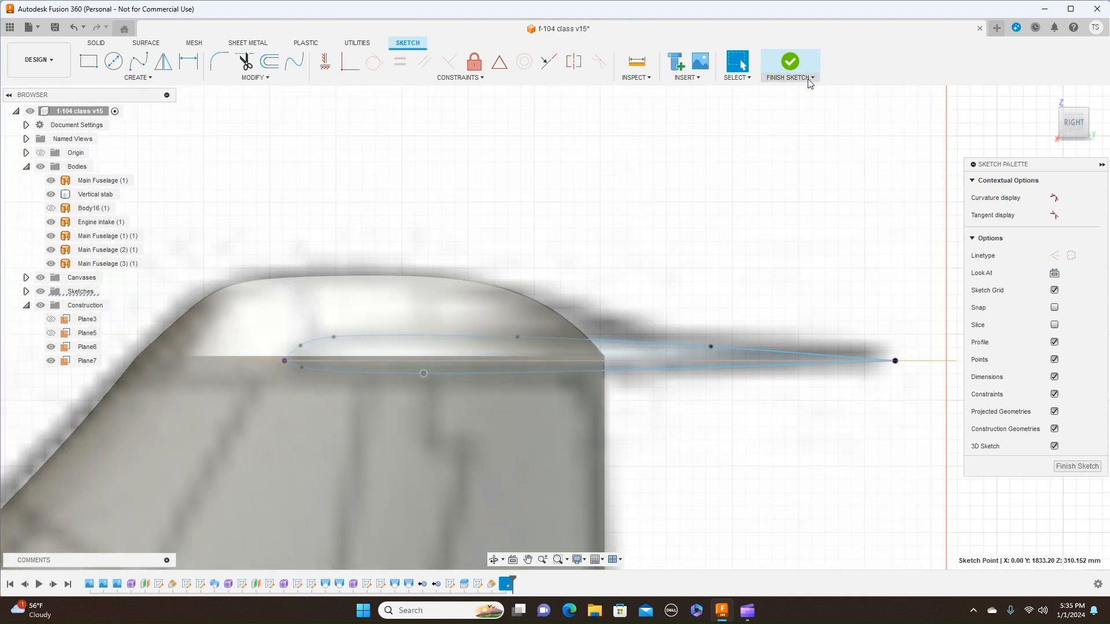
# Finish the airfoil sketch and start a new sketch on the vertical side plane
pyautogui.click(765, 76)
pyautogui.scroll(-4, 808, 173)
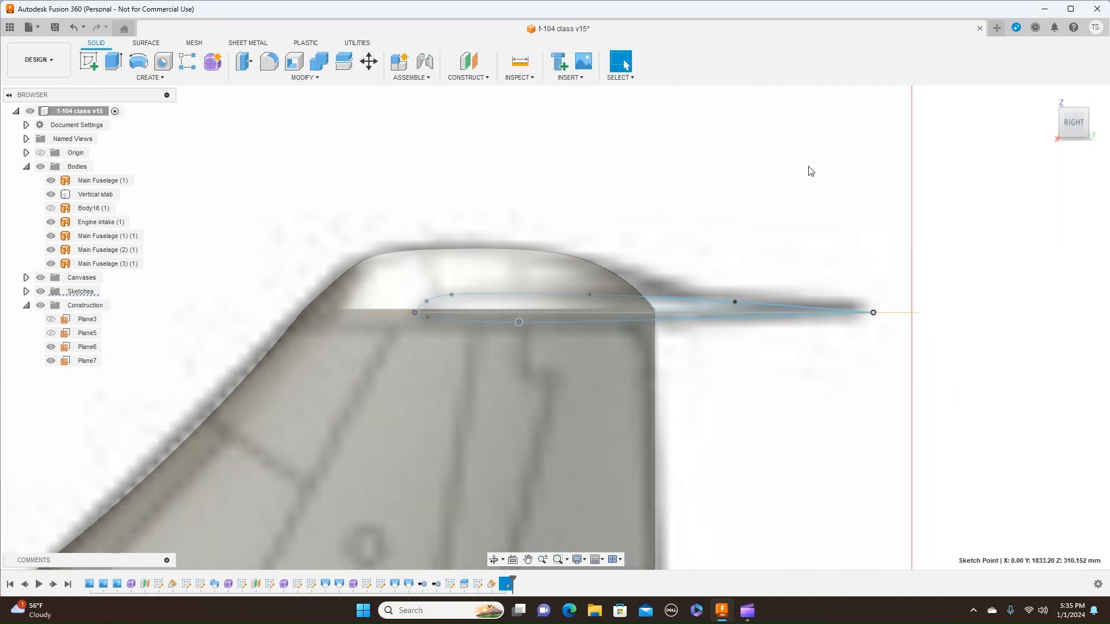
pyautogui.scroll(-4, 895, 176)
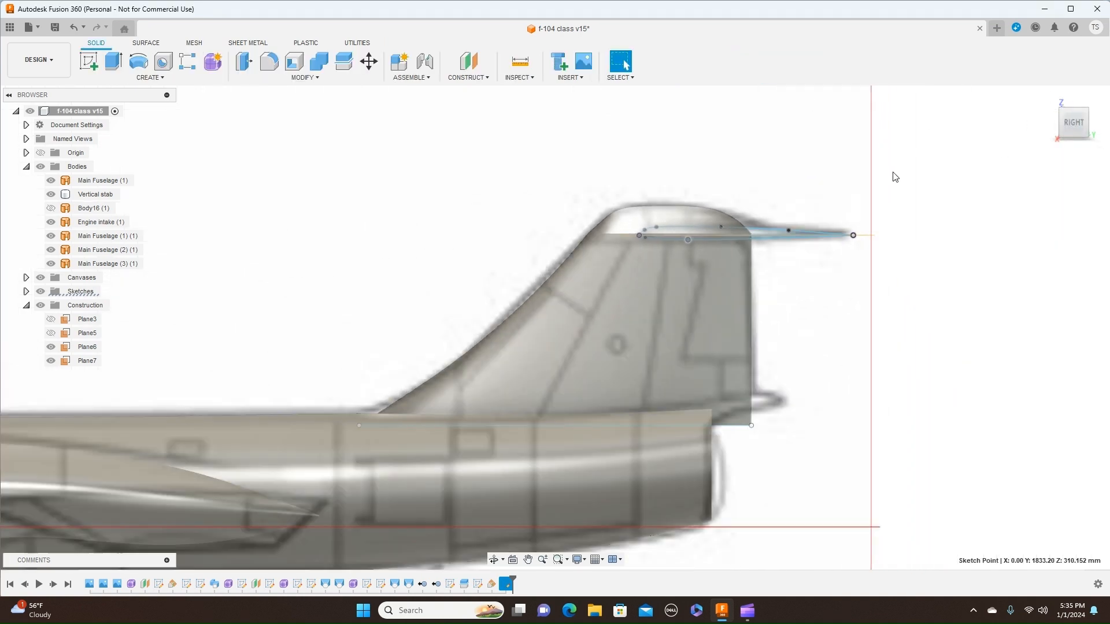
pyautogui.scroll(-1, 451, 172)
pyautogui.moveTo(476, 177); pyautogui.dragTo(601, 205, button='middle')
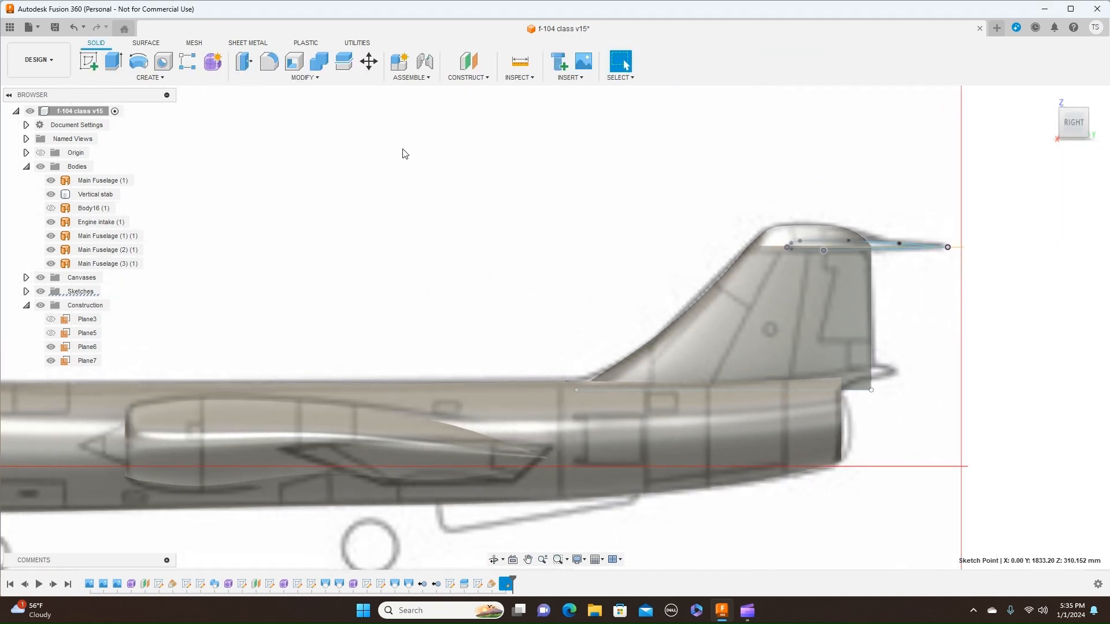
pyautogui.click(89, 62)
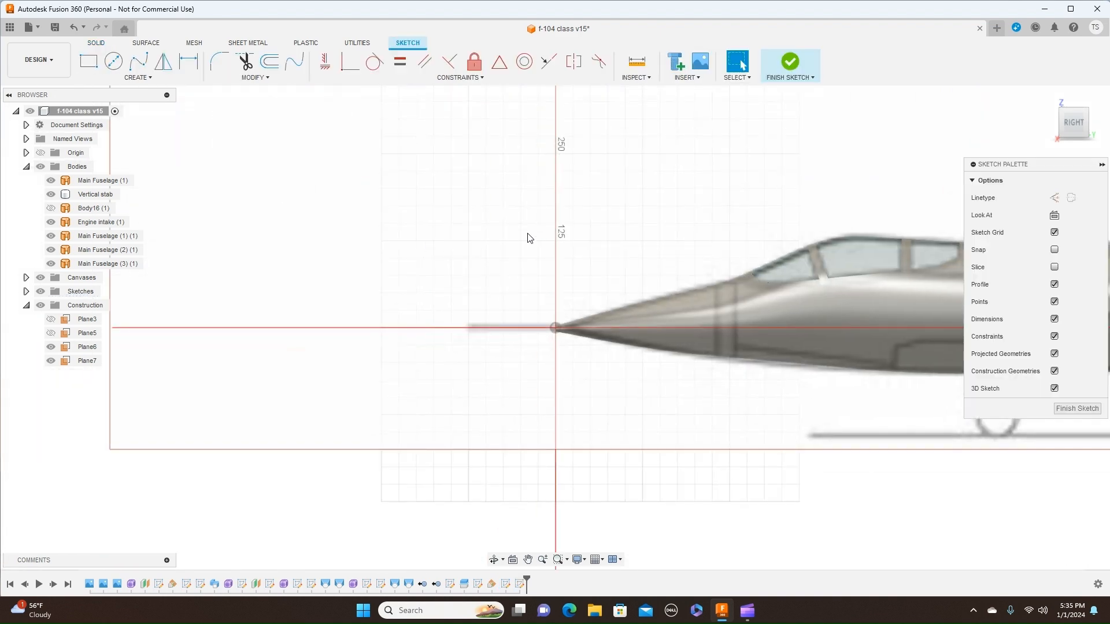
pyautogui.moveTo(833, 173); pyautogui.dragTo(354, 179, button='middle')
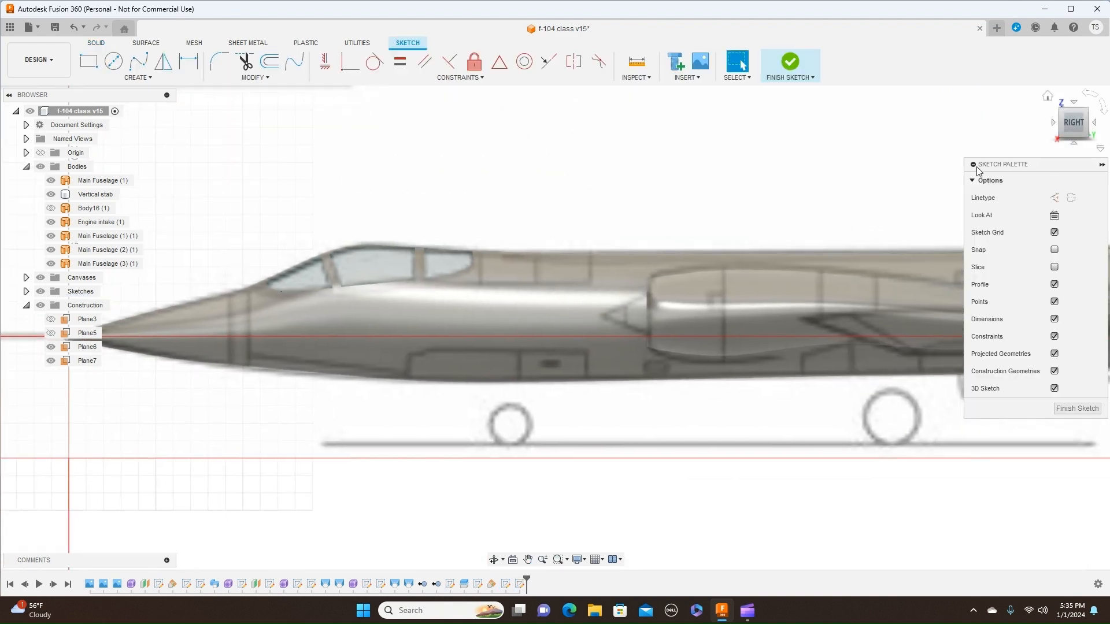
pyautogui.moveTo(869, 163); pyautogui.dragTo(638, 163, button='middle')
pyautogui.moveTo(818, 142); pyautogui.dragTo(540, 139, button='middle')
pyautogui.moveTo(1073, 115); pyautogui.dragTo(1048, 152)
pyautogui.click(927, 152)
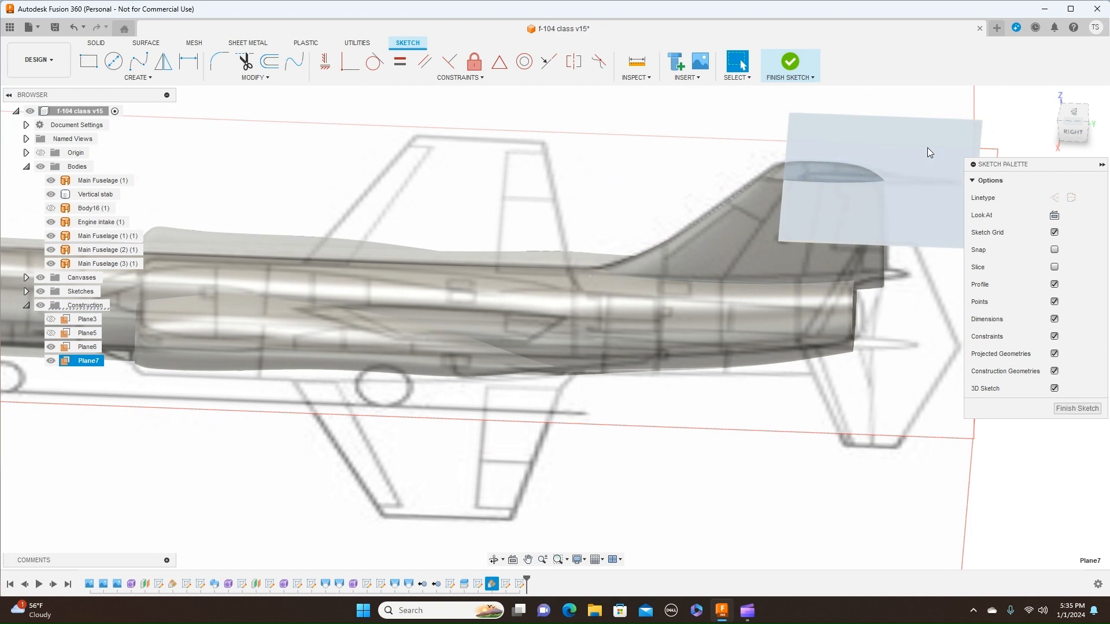
pyautogui.click(1073, 113)
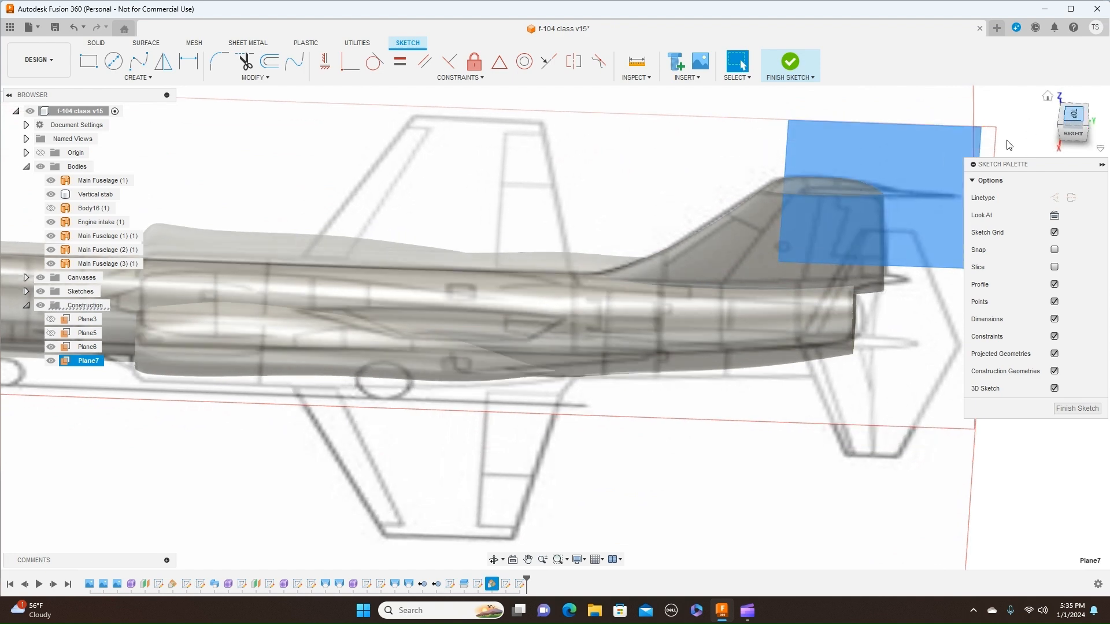
pyautogui.moveTo(905, 151); pyautogui.dragTo(709, 158, button='middle')
pyautogui.scroll(1, 828, 152)
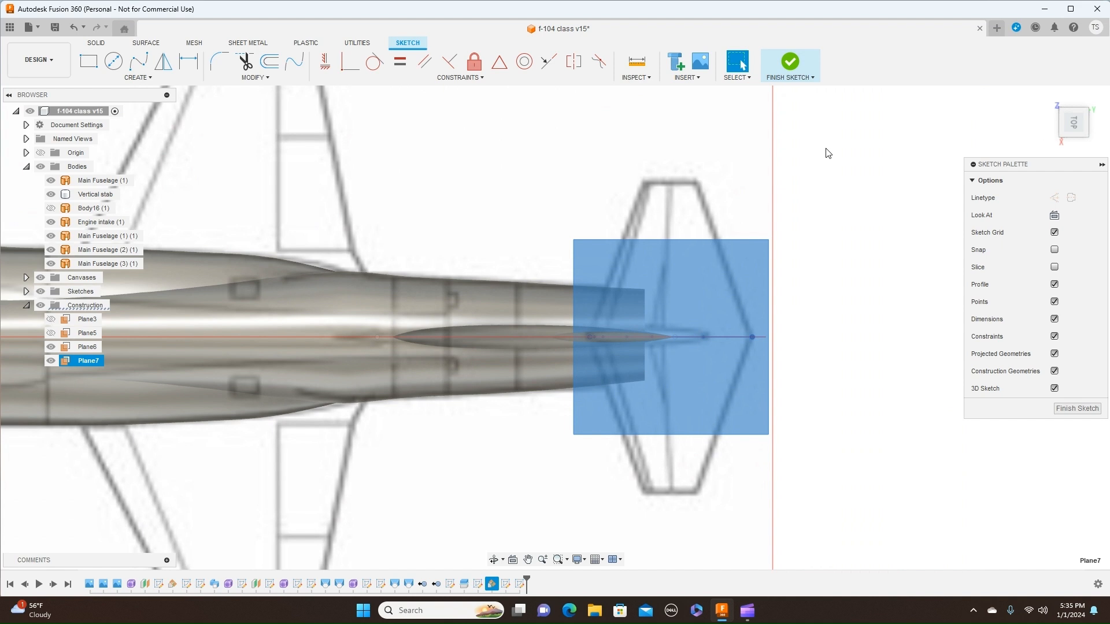
pyautogui.press('l')
pyautogui.click(902, 337)
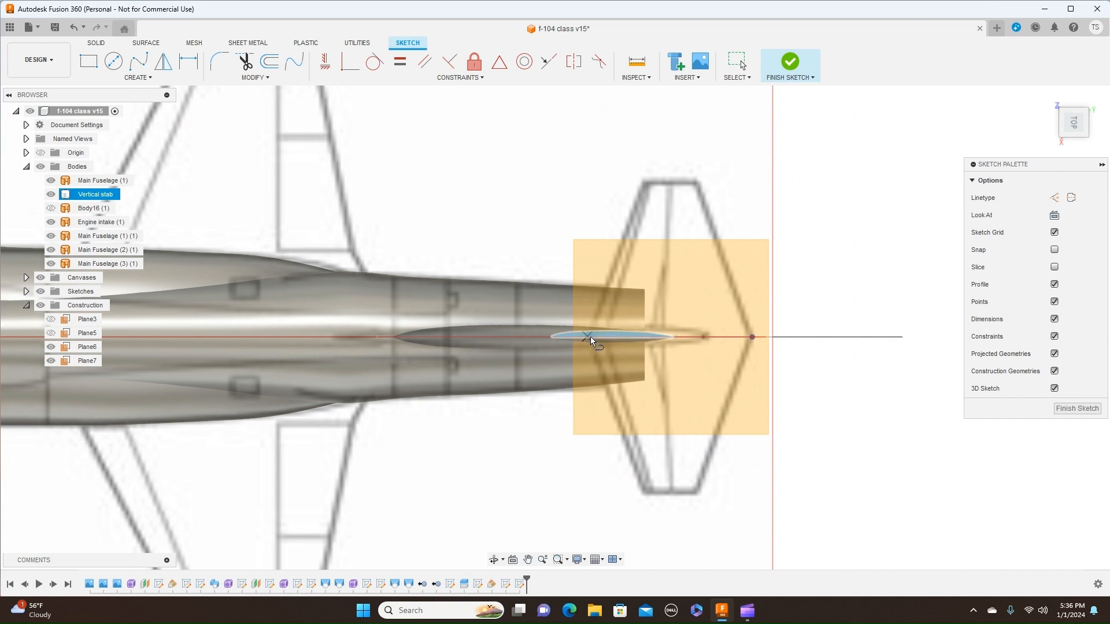
pyautogui.rightClick(820, 277)
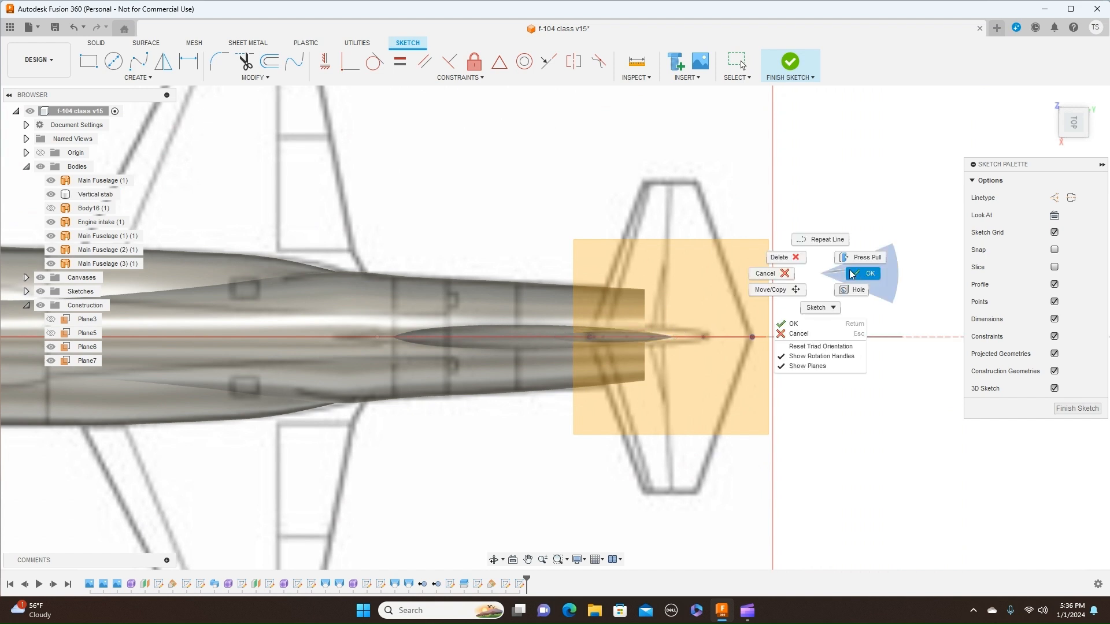
pyautogui.click(783, 281)
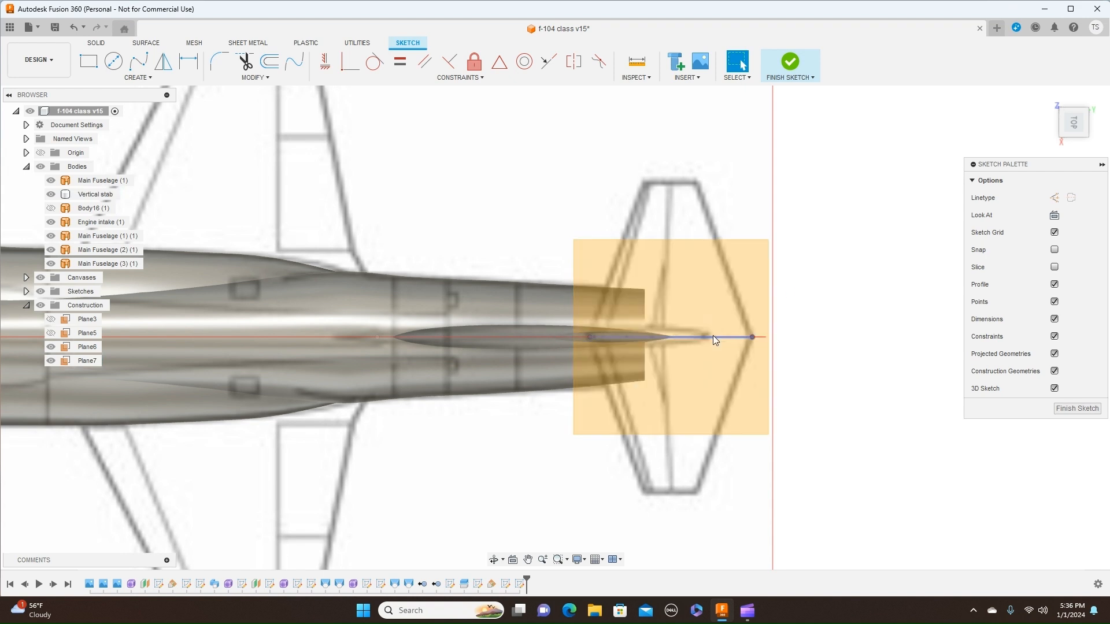
# Project an airfoil spline of the horizontal stabilizer into the current sketch
pyautogui.press('p')
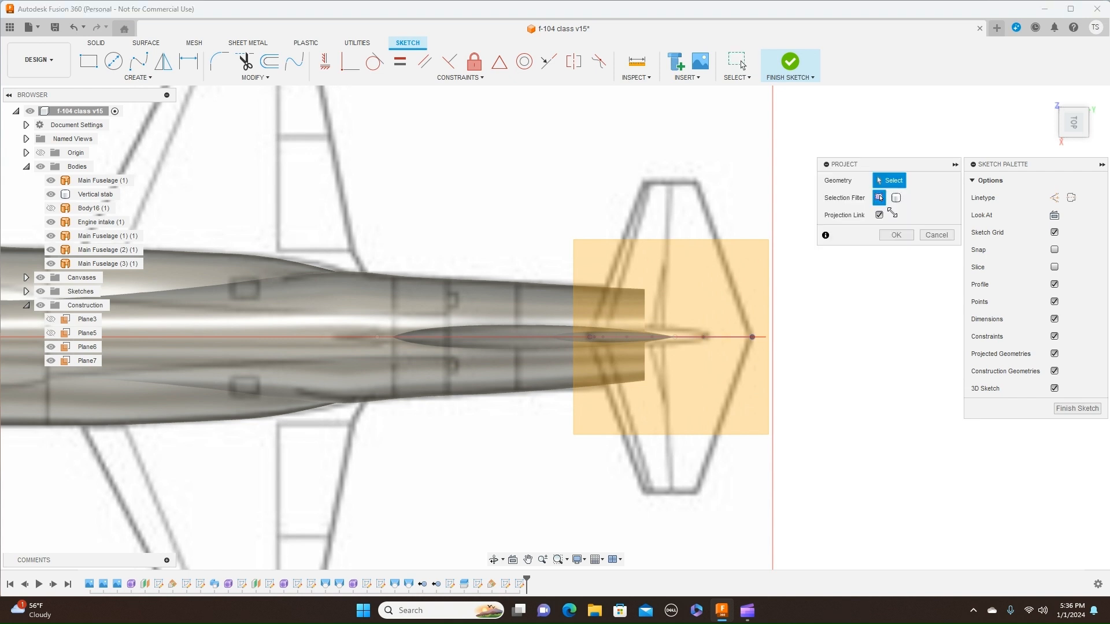
pyautogui.click(717, 338)
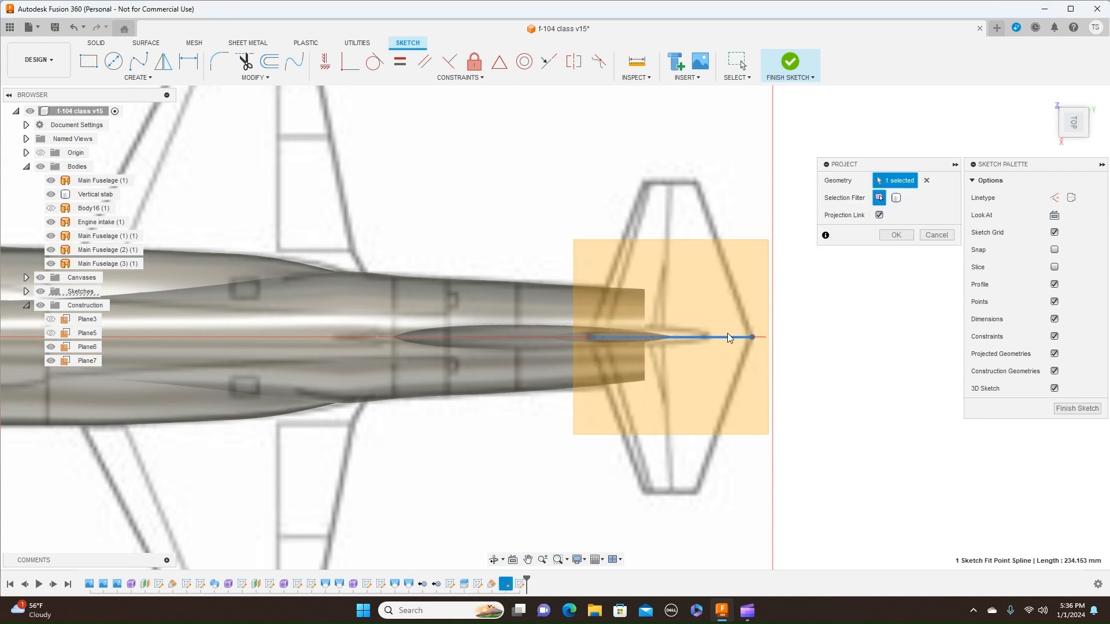
pyautogui.click(890, 239)
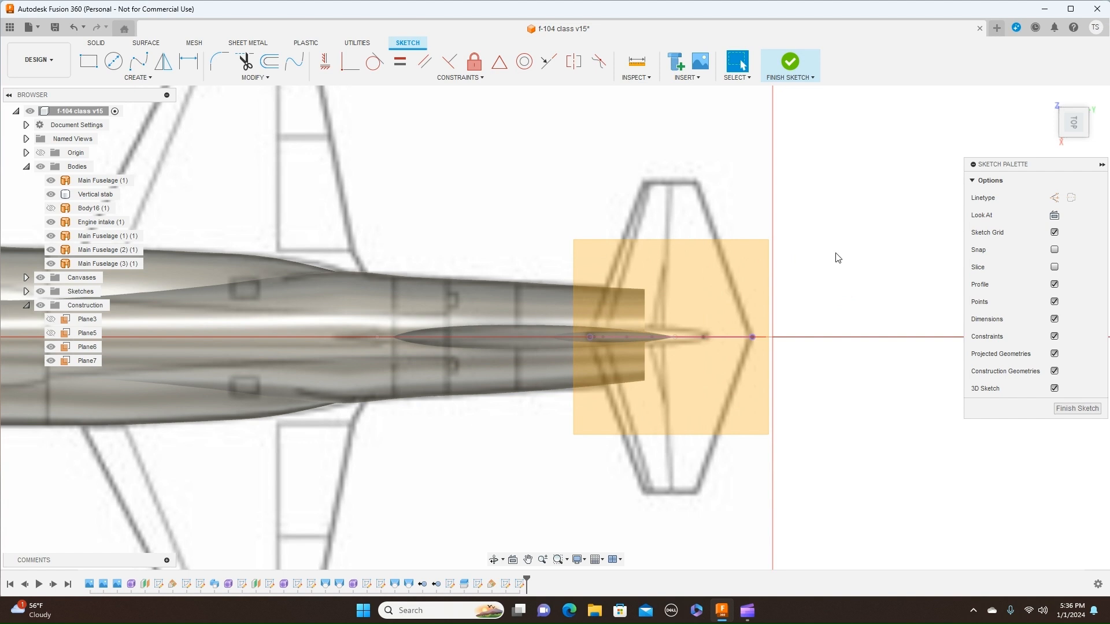
pyautogui.click(598, 337)
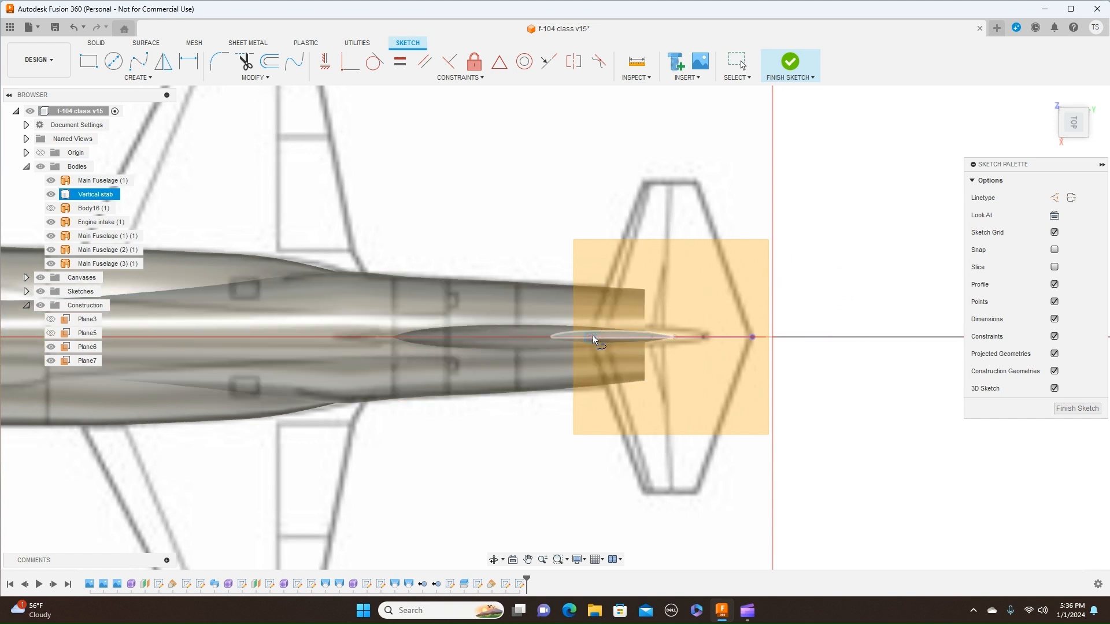
pyautogui.click(590, 337)
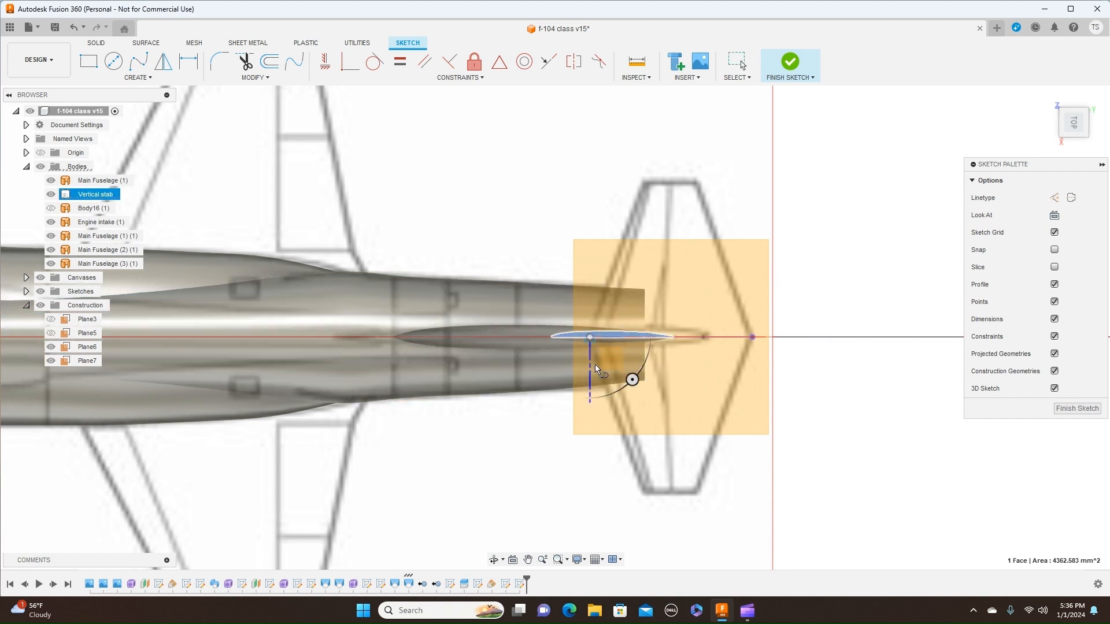
pyautogui.rightClick(637, 453)
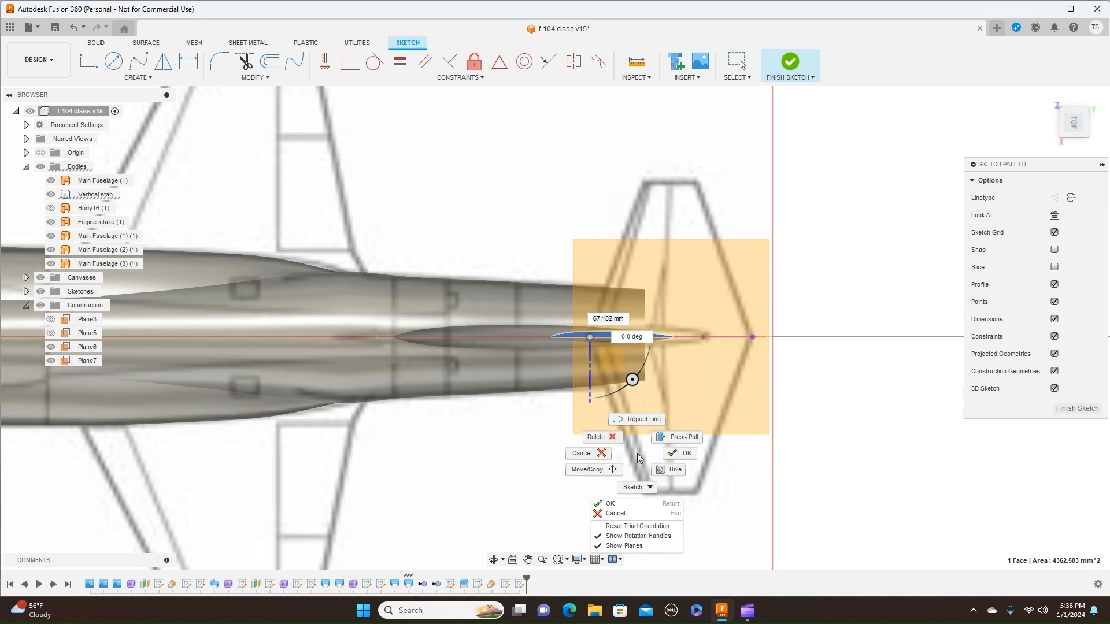
pyautogui.click(582, 454)
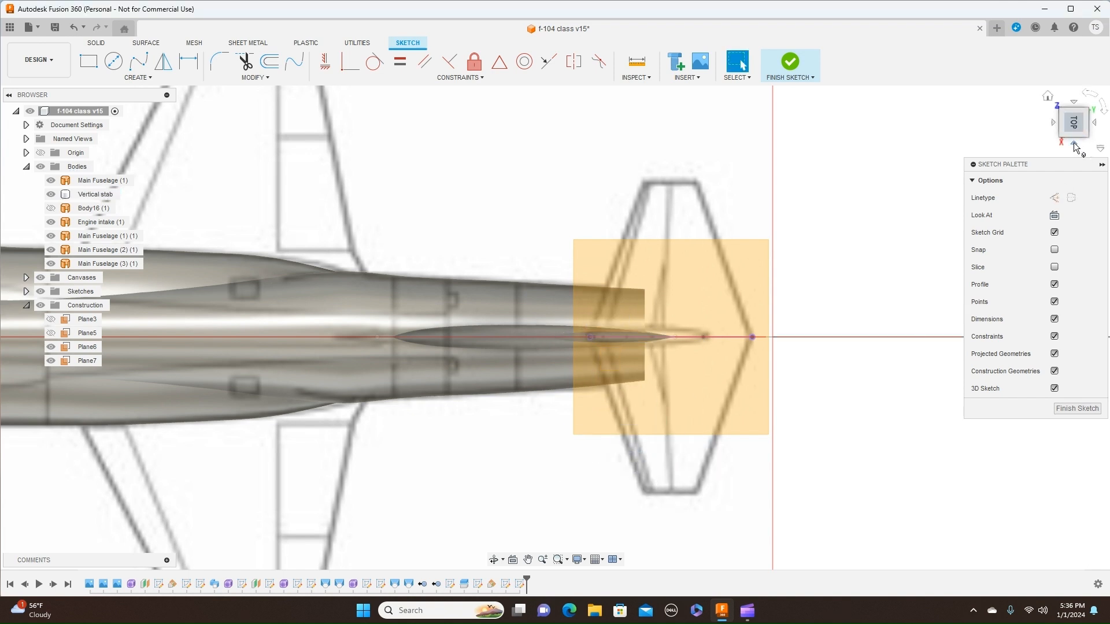
# Finish the current sketch and start a new sketch on the horizontal construction plane at the stabilizer's height
pyautogui.click(1073, 142)
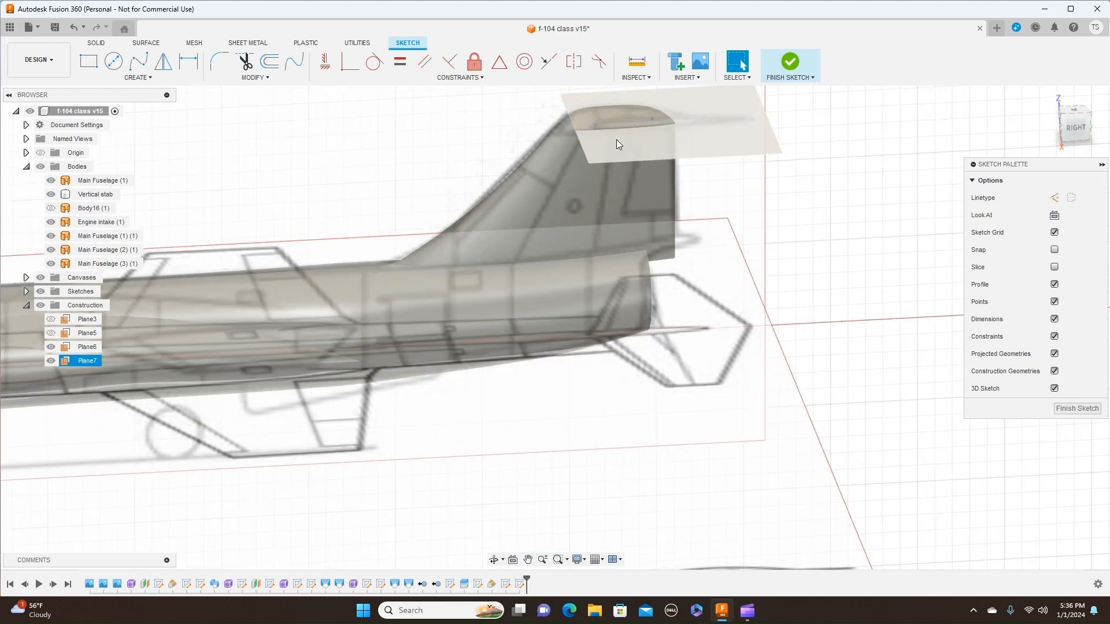
pyautogui.click(792, 77)
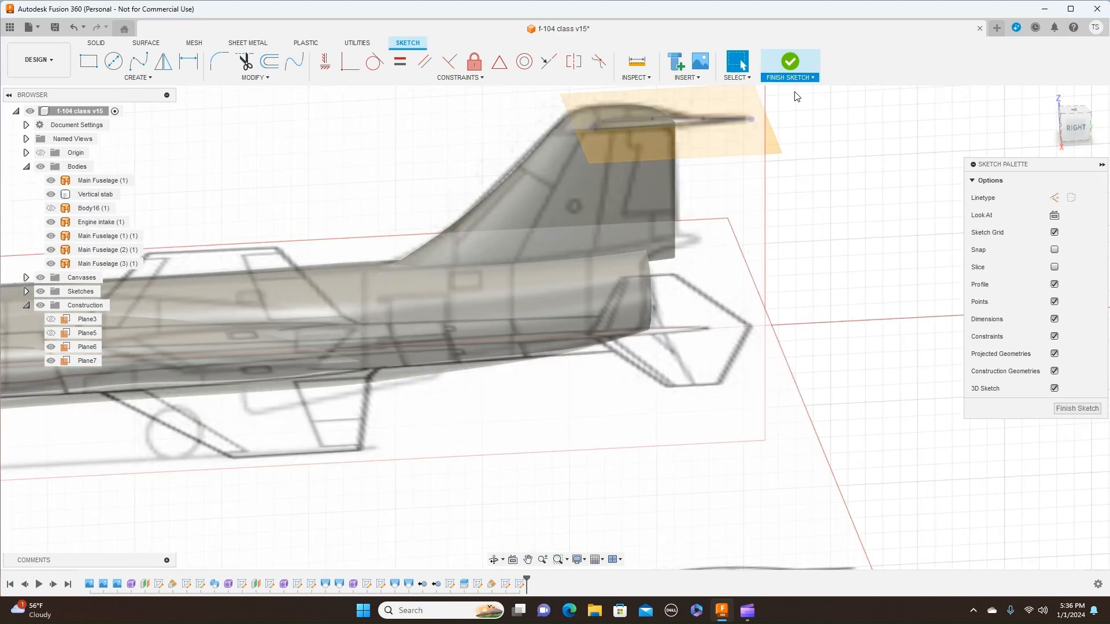
pyautogui.click(793, 90)
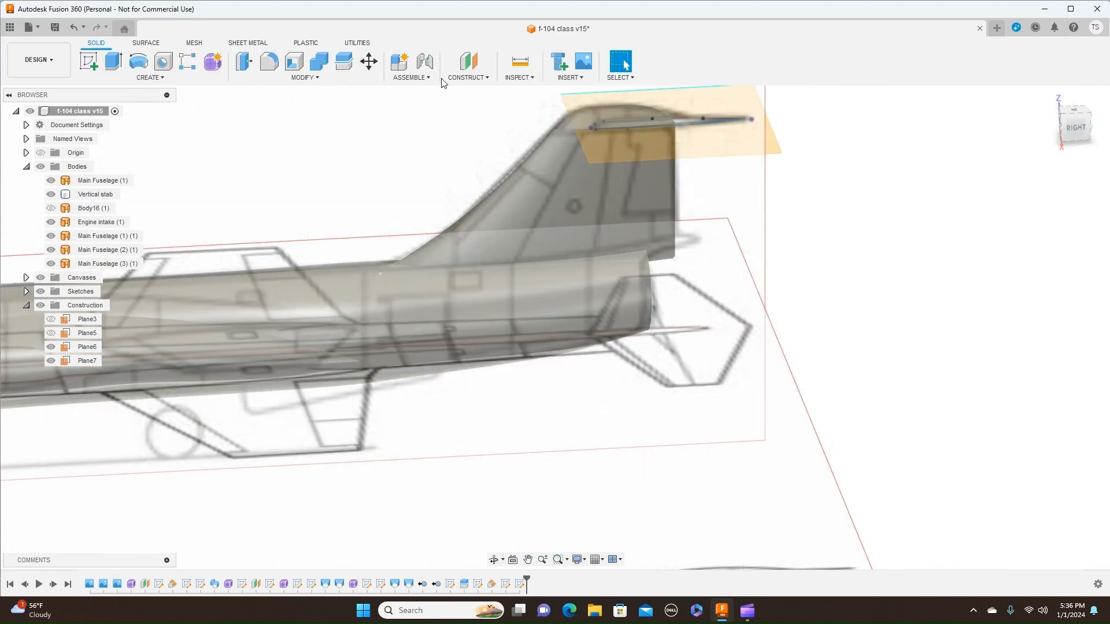
pyautogui.click(96, 64)
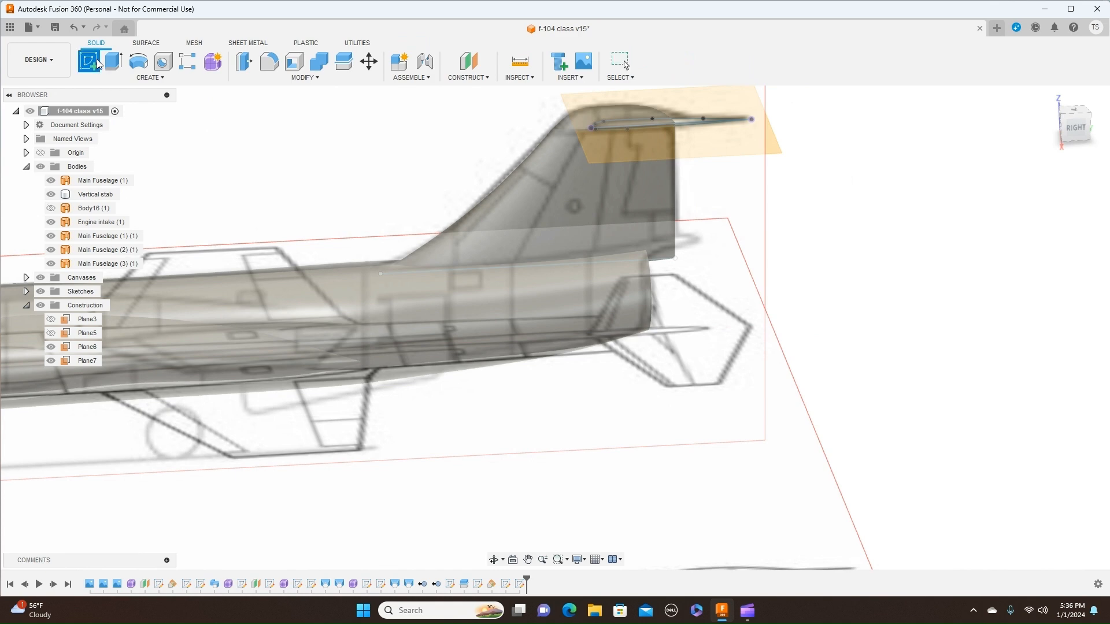
pyautogui.click(689, 145)
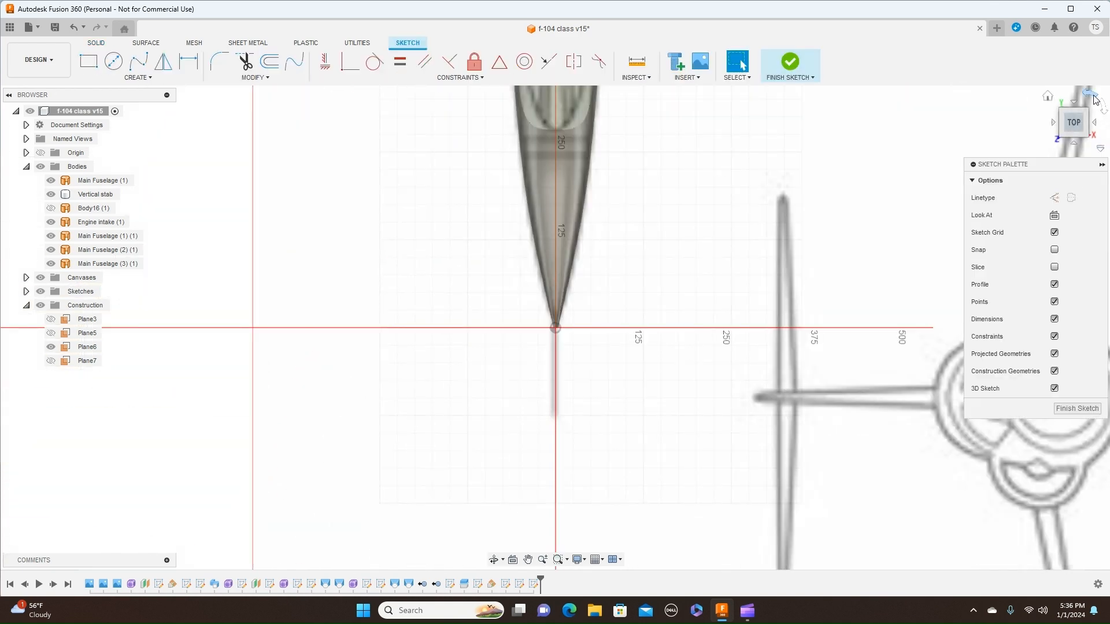
# Draw the stabilizer's trailing edge as a line from the airfoil's rear end to the rear tip corner on the top-view canvas
pyautogui.click(1104, 108)
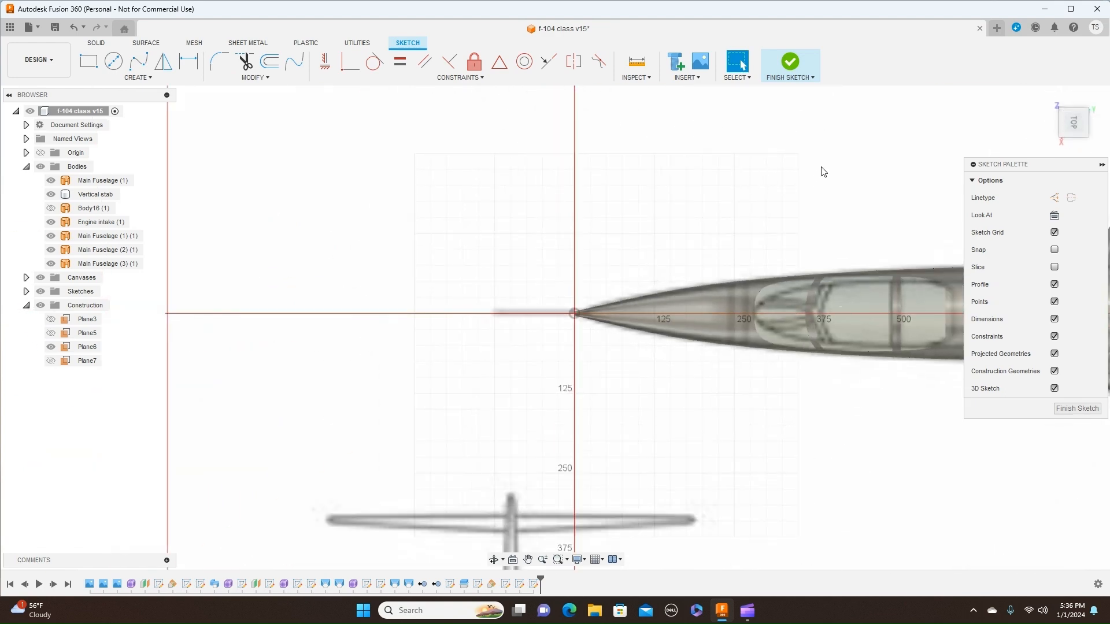
pyautogui.moveTo(820, 171); pyautogui.dragTo(118, 187, button='middle')
pyautogui.scroll(-3, 407, 219)
pyautogui.moveTo(838, 166); pyautogui.dragTo(280, 166, button='middle')
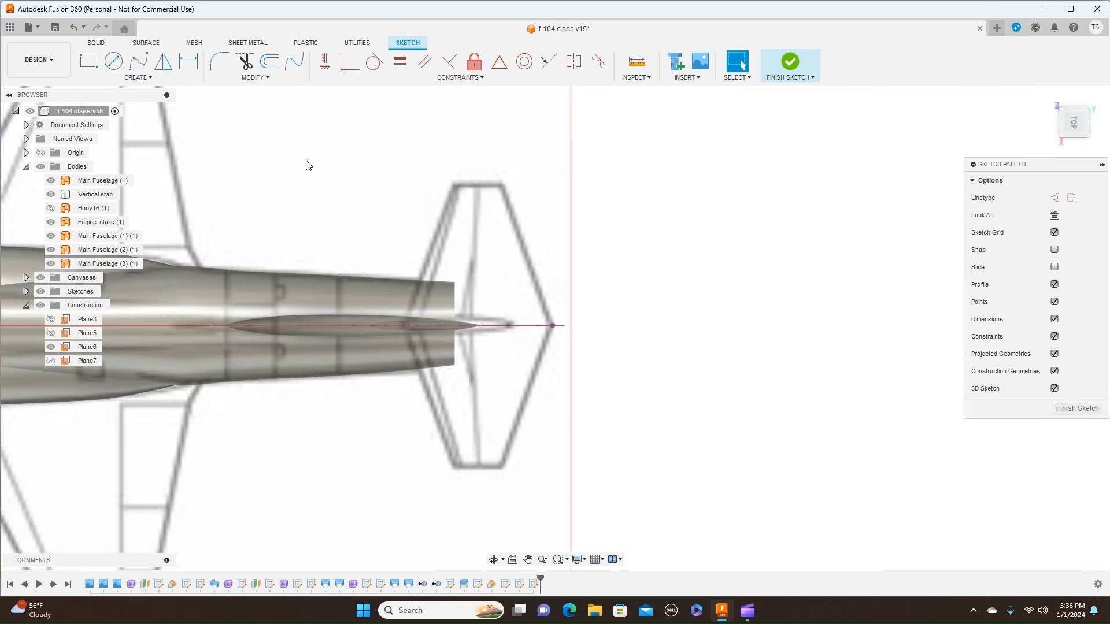
pyautogui.scroll(3, 683, 202)
pyautogui.moveTo(577, 299); pyautogui.dragTo(838, 218, button='middle')
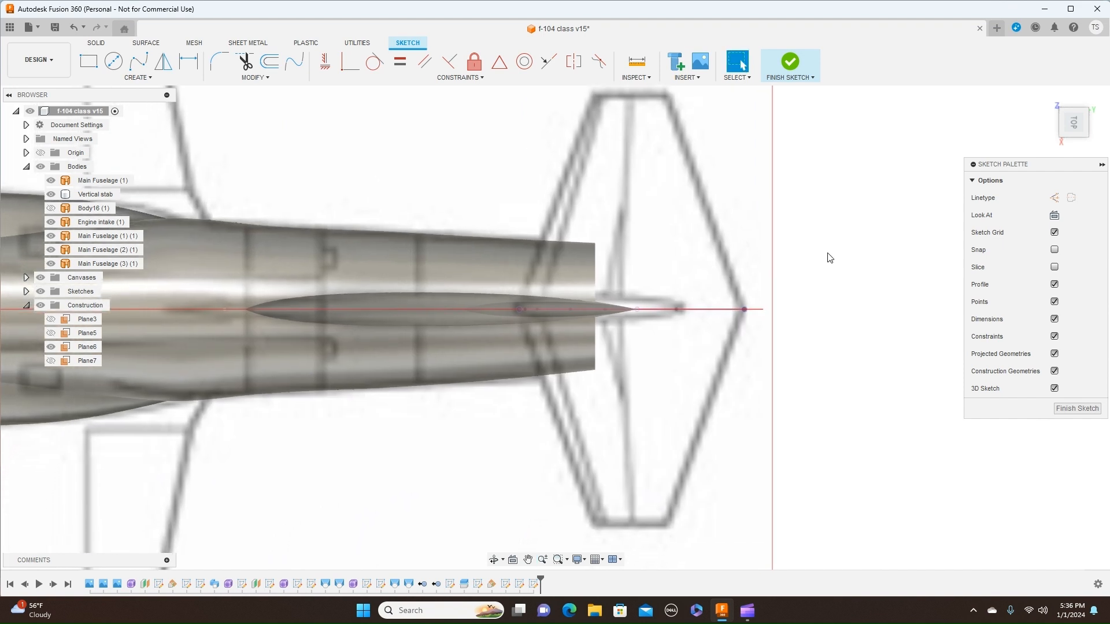
pyautogui.press('l')
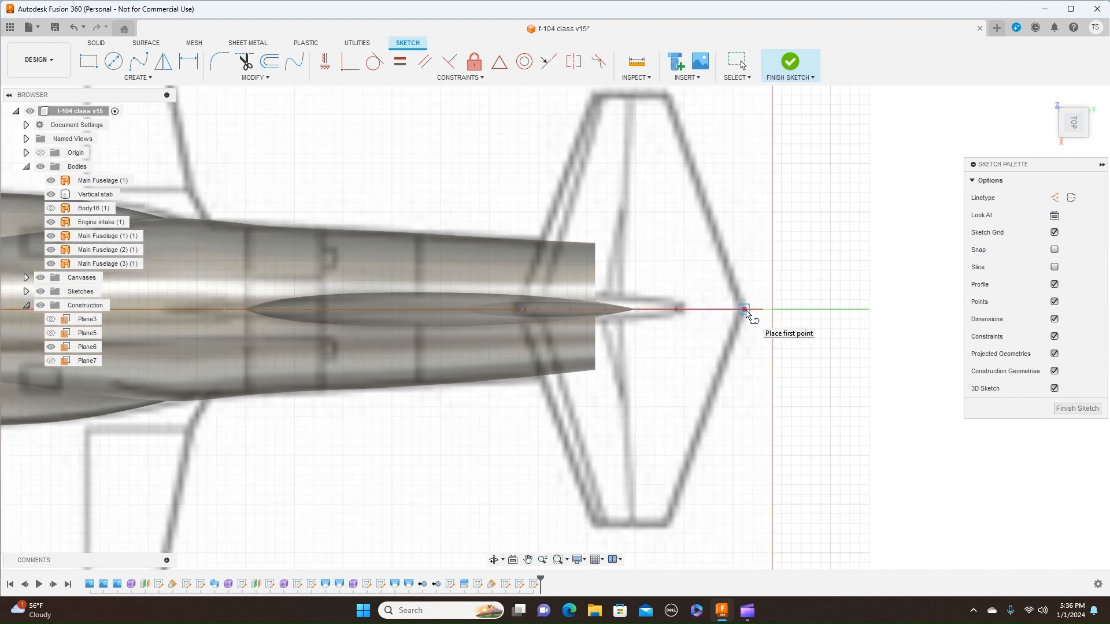
pyautogui.click(744, 310)
pyautogui.click(669, 526)
pyautogui.rightClick(671, 529)
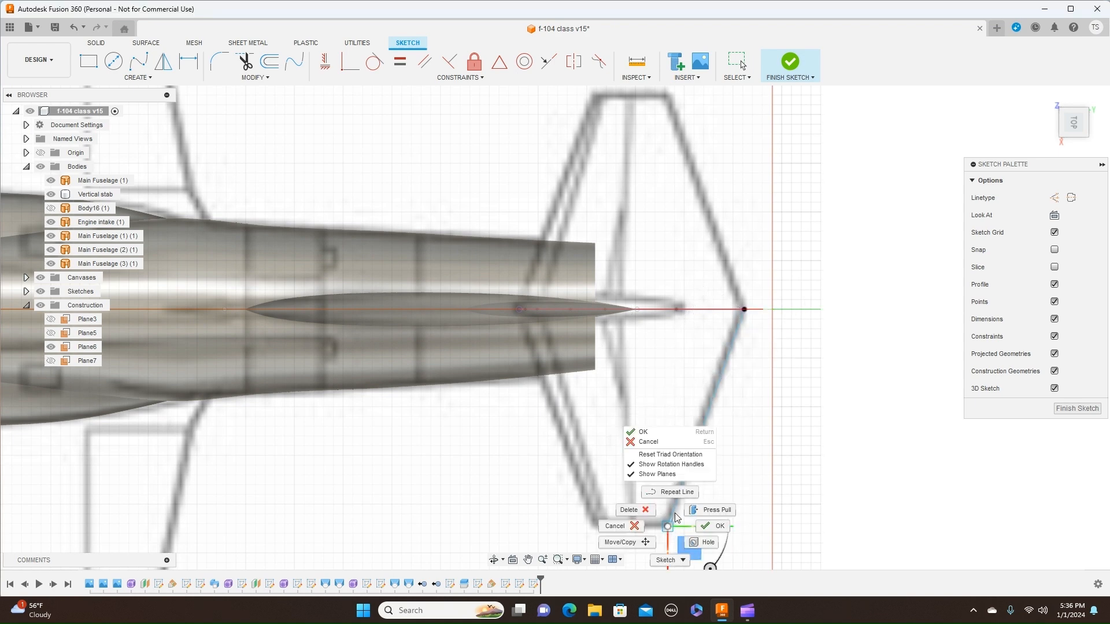
pyautogui.click(705, 524)
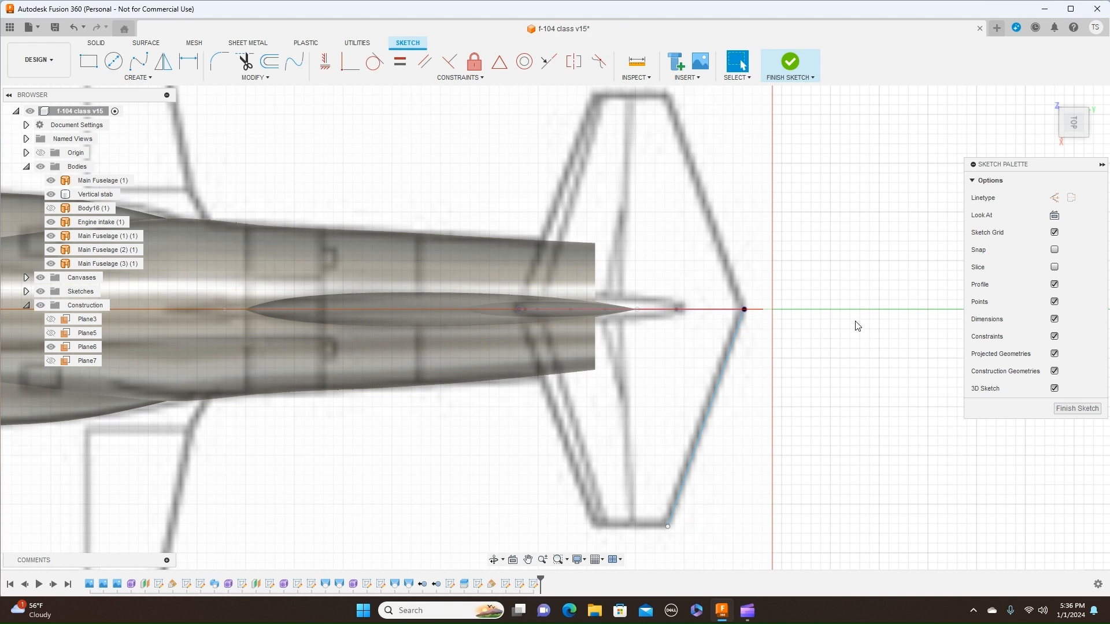
# Draw the leading edge line from the airfoil's front end to the front tip corner of the same stabilizer half and finish the sketch
pyautogui.press('l')
pyautogui.click(519, 310)
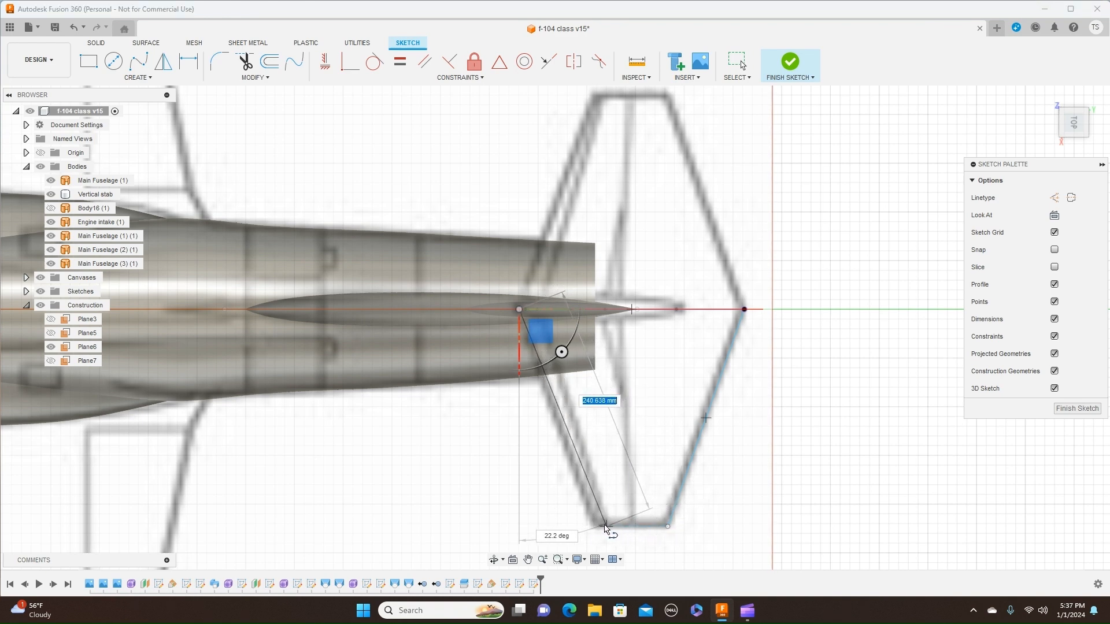
pyautogui.click(593, 528)
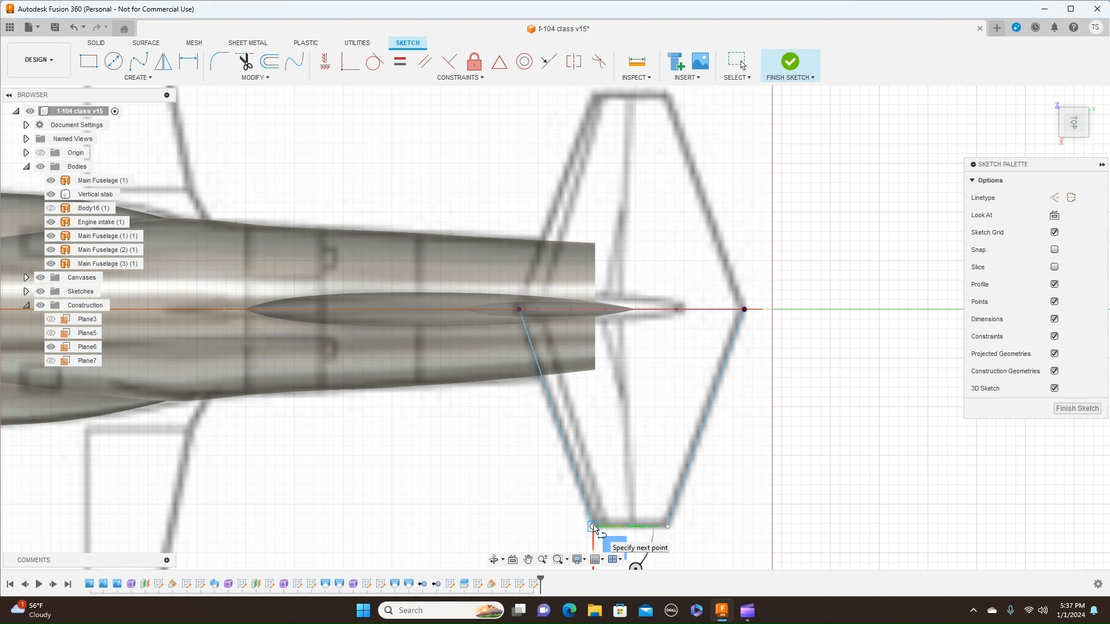
pyautogui.rightClick(593, 526)
pyautogui.click(643, 525)
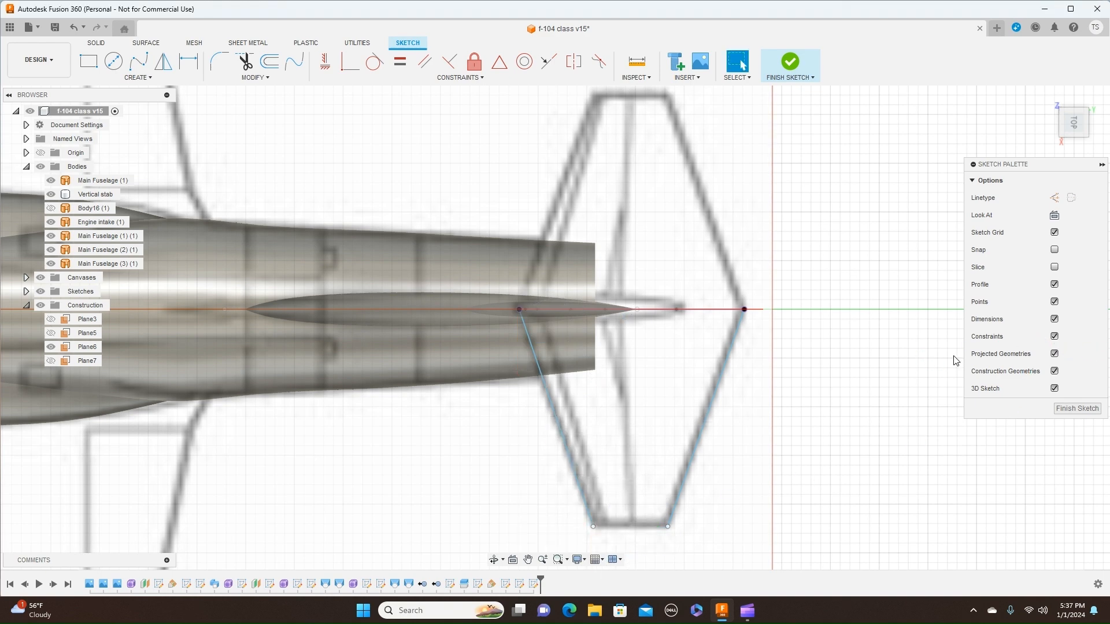
pyautogui.click(1078, 410)
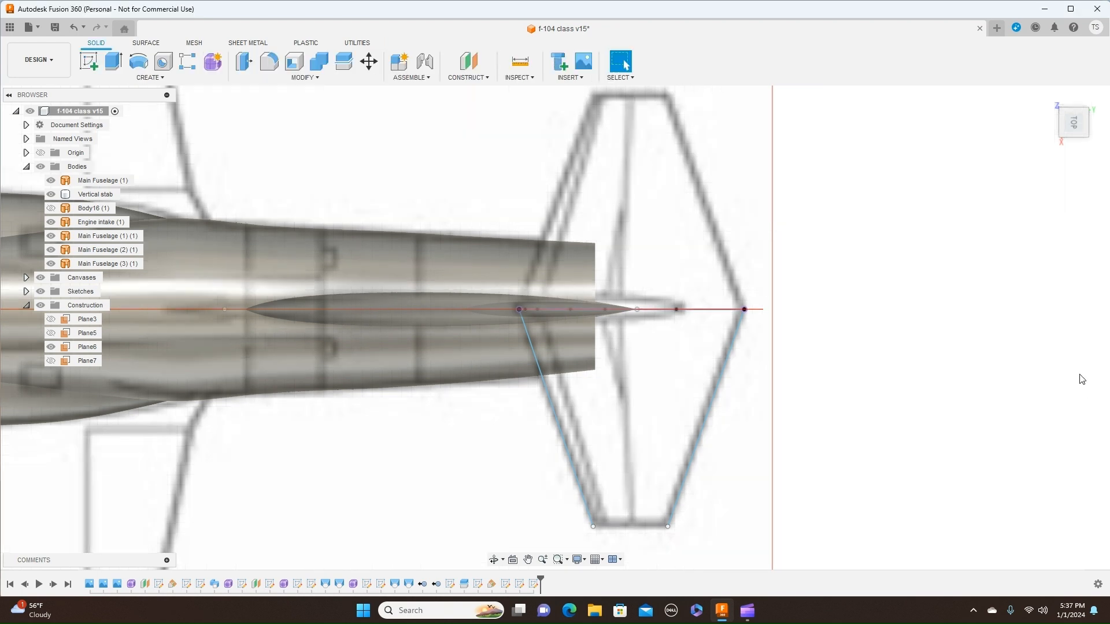
# Set up a Path + Guide Rail sweep with Full Extents, using the upper and lower halves of the stabilizer airfoil as profiles
pyautogui.click(1073, 139)
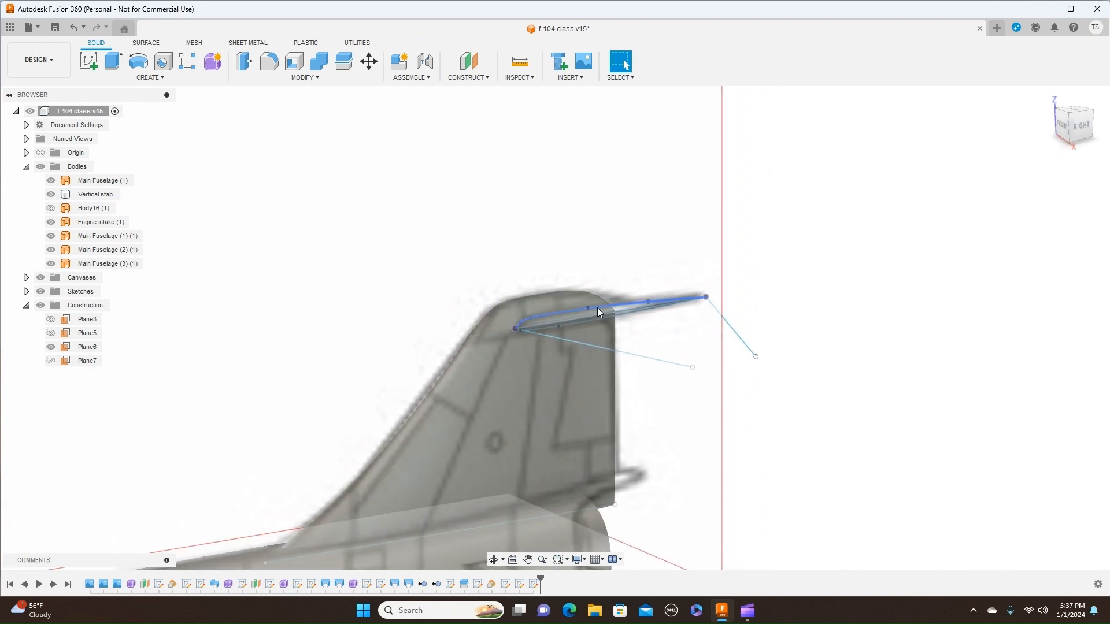
pyautogui.scroll(4, 595, 318)
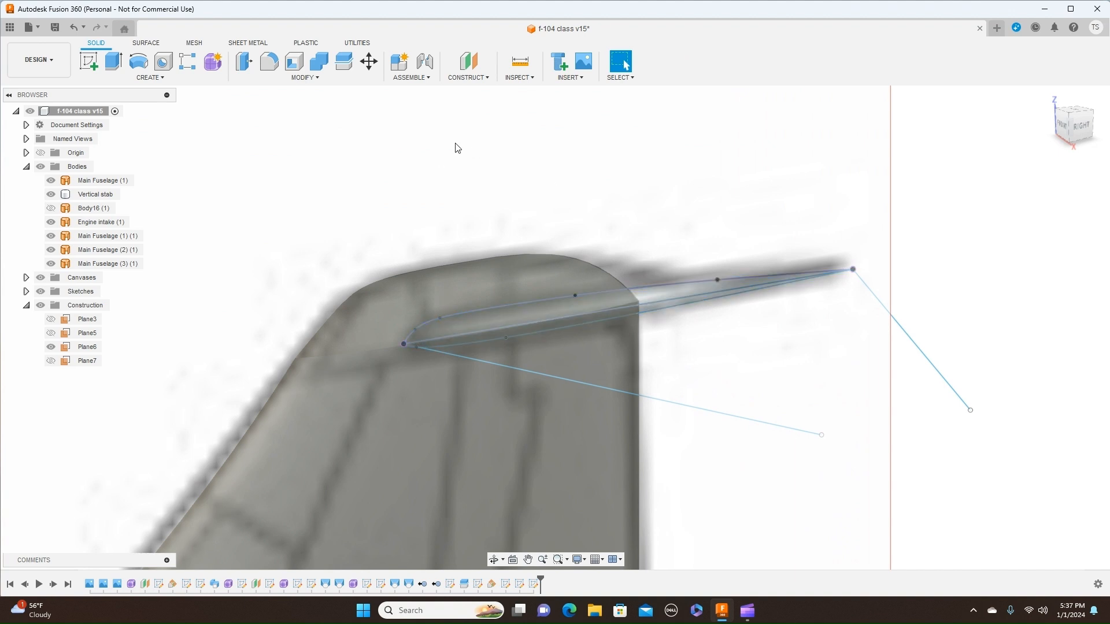
pyautogui.click(150, 77)
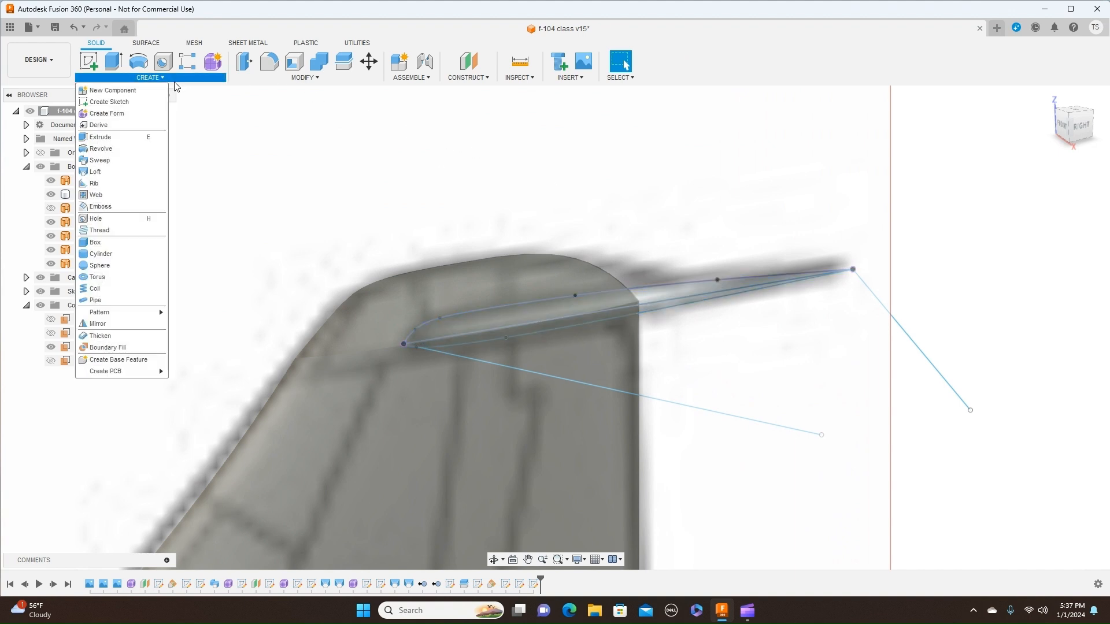
pyautogui.click(119, 159)
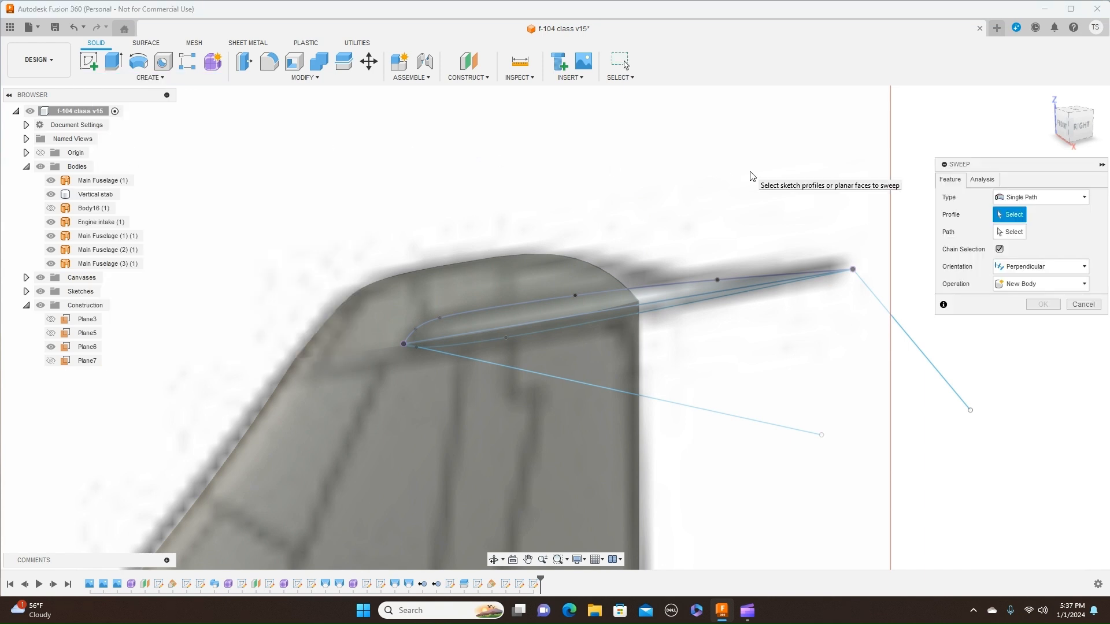
pyautogui.click(1079, 198)
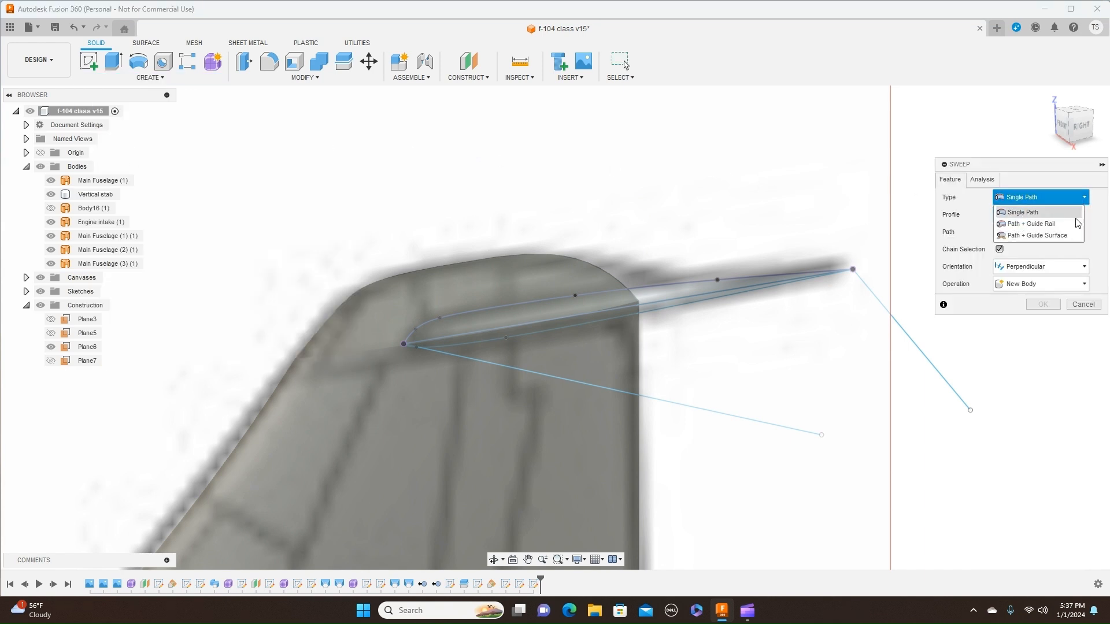
pyautogui.click(1055, 225)
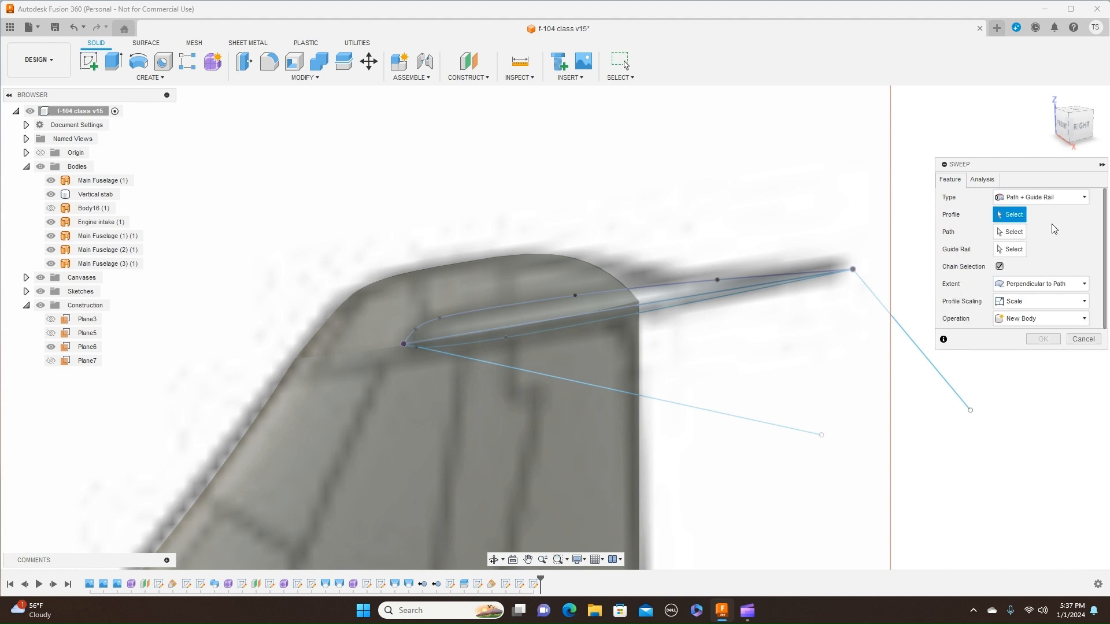
pyautogui.click(1084, 284)
pyautogui.click(1056, 313)
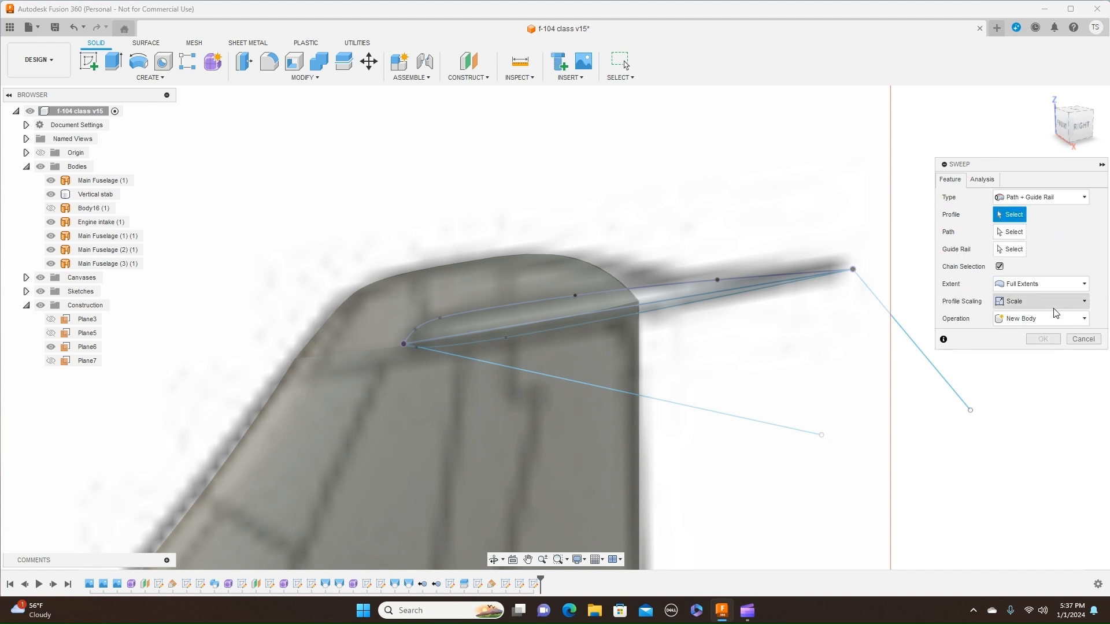
pyautogui.click(645, 302)
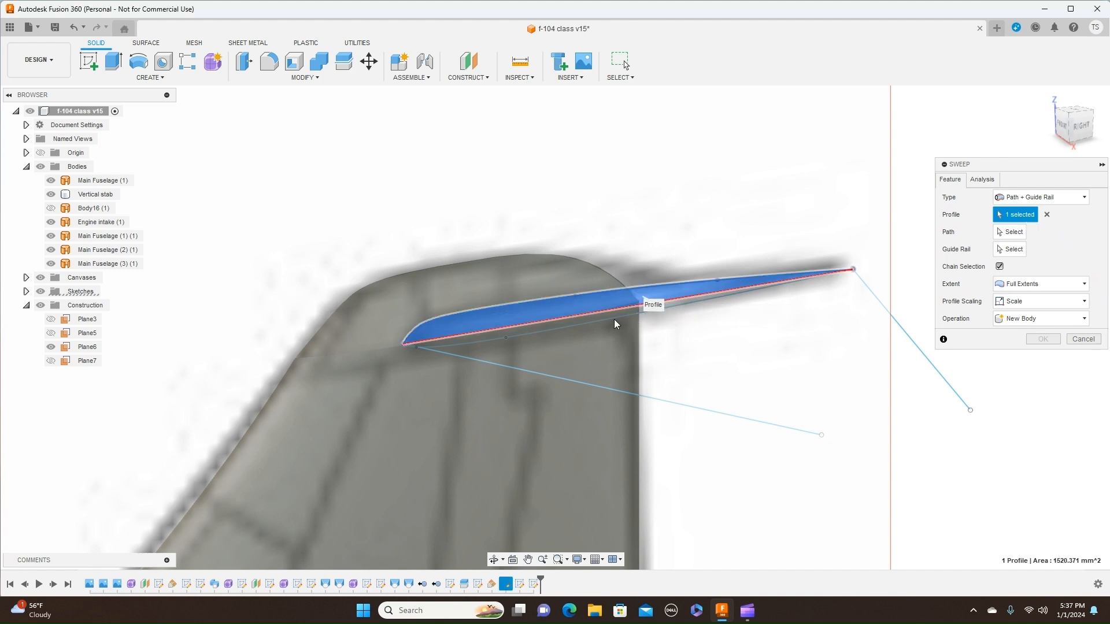
pyautogui.click(618, 318)
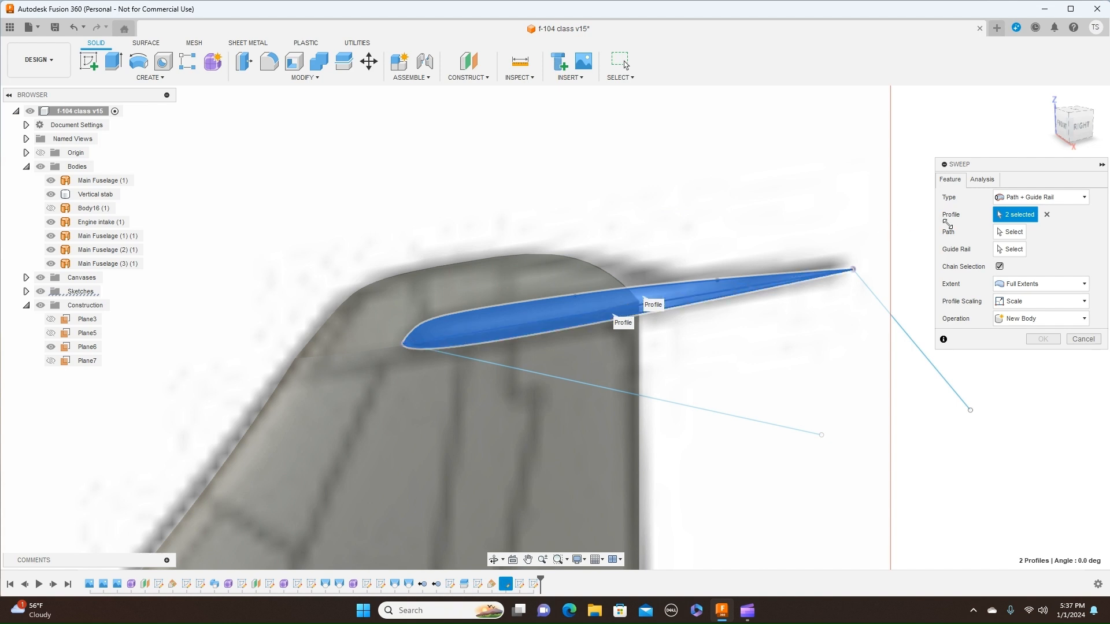
# Sweep the profiles as a New Body with the leading edge line as path and the trailing edge line as guide rail
pyautogui.click(1005, 232)
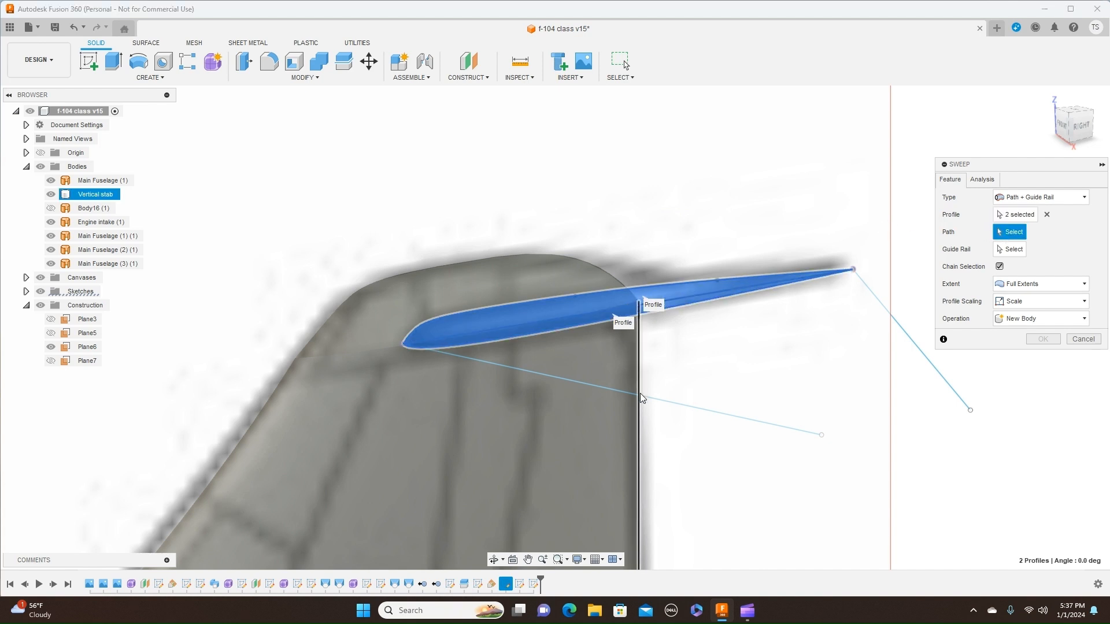
pyautogui.click(660, 403)
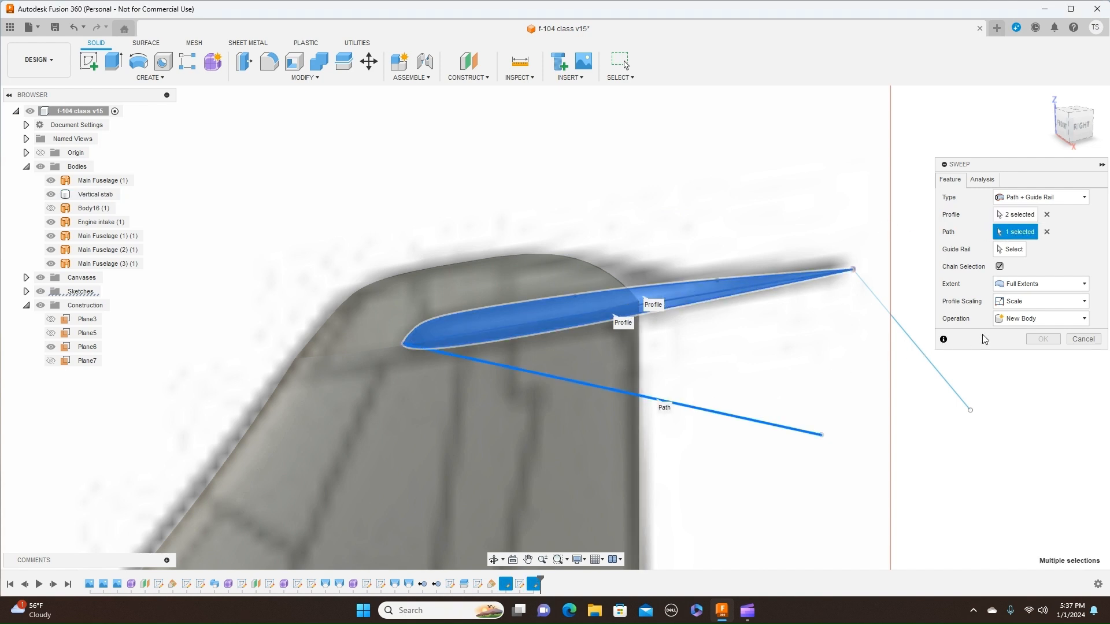
pyautogui.click(1011, 250)
pyautogui.click(906, 329)
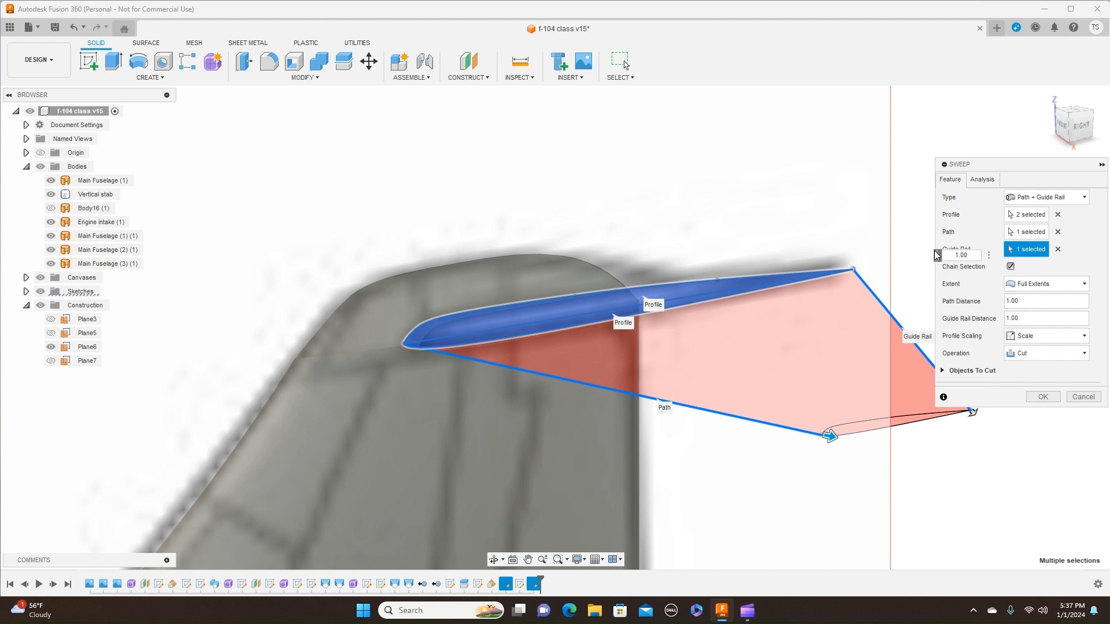
pyautogui.click(1080, 355)
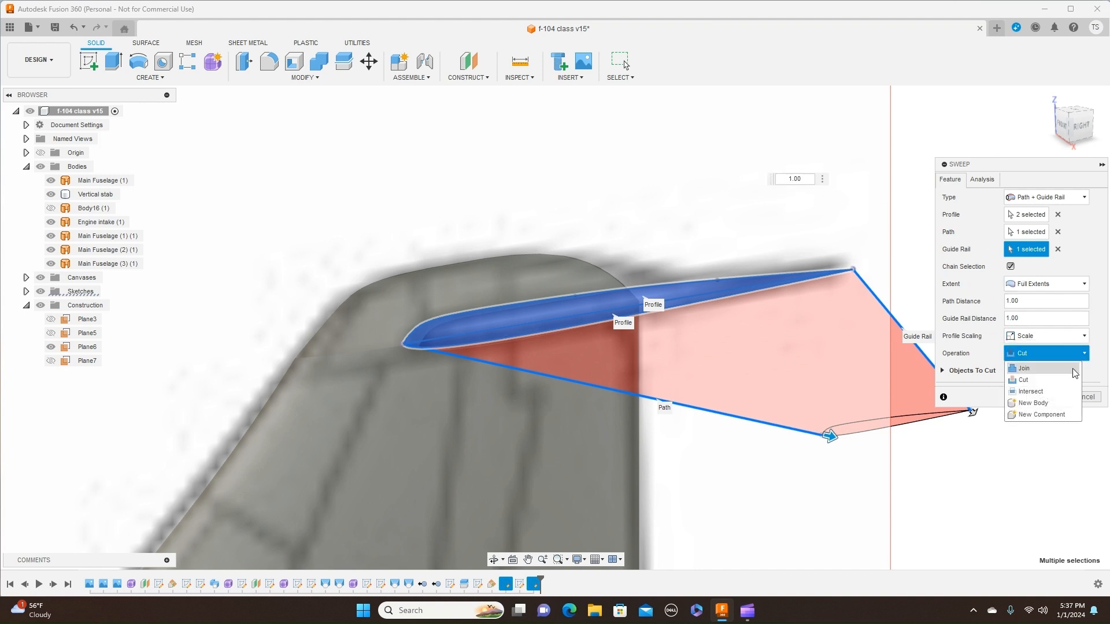
pyautogui.click(1057, 405)
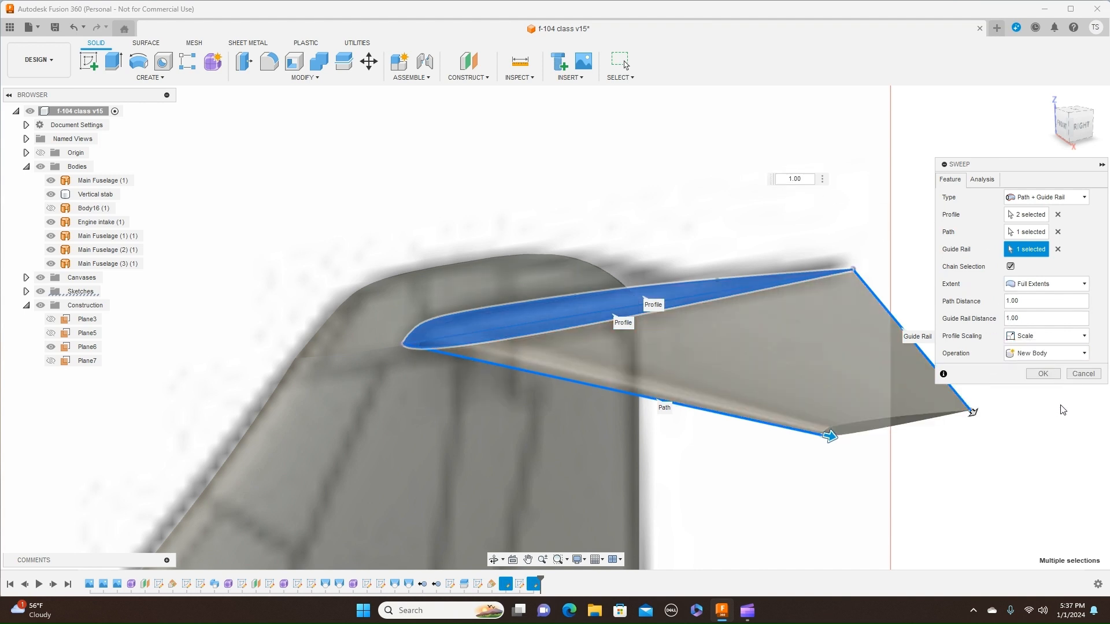
pyautogui.click(1042, 374)
# Hide the canvases and sketches to inspect the whole aircraft with the swept stabilizer half
pyautogui.scroll(-4, 1051, 379)
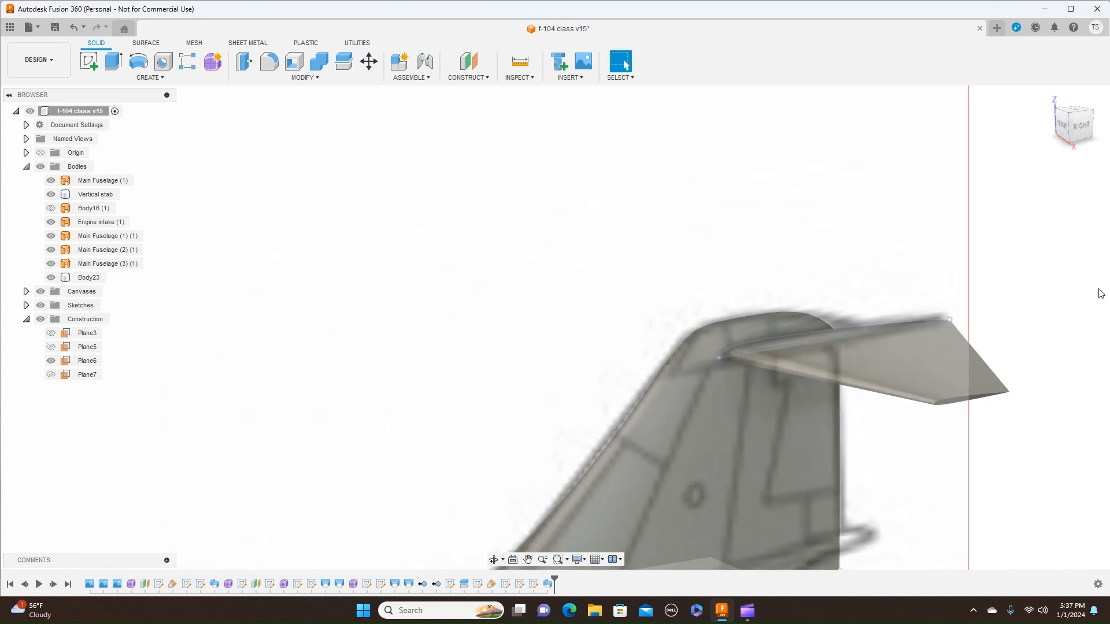
pyautogui.scroll(-6, 952, 200)
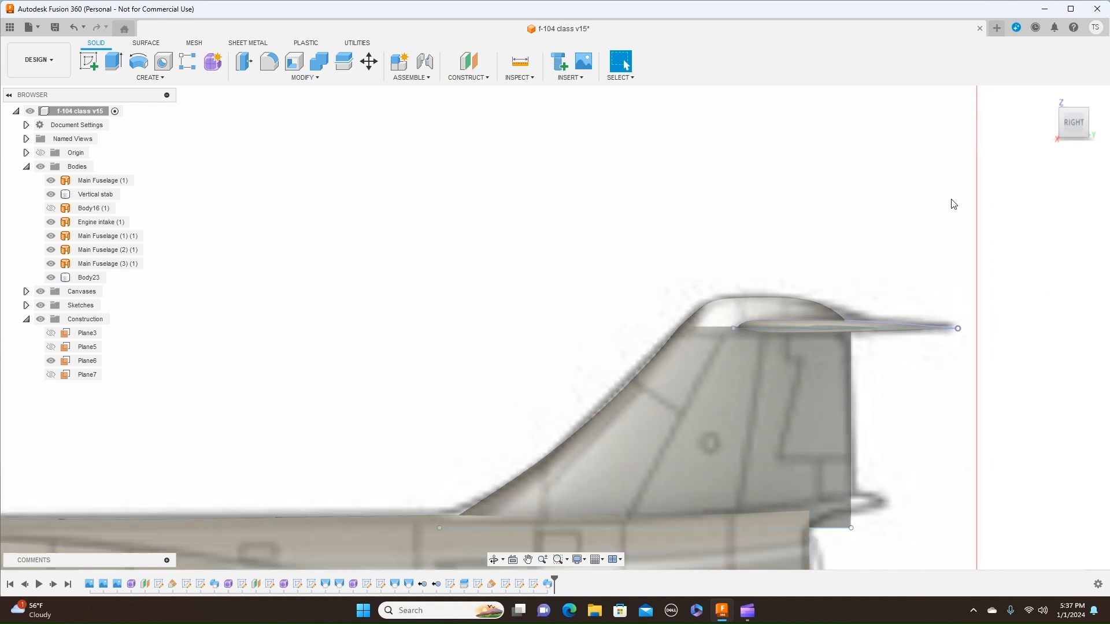
pyautogui.scroll(-2, 959, 200)
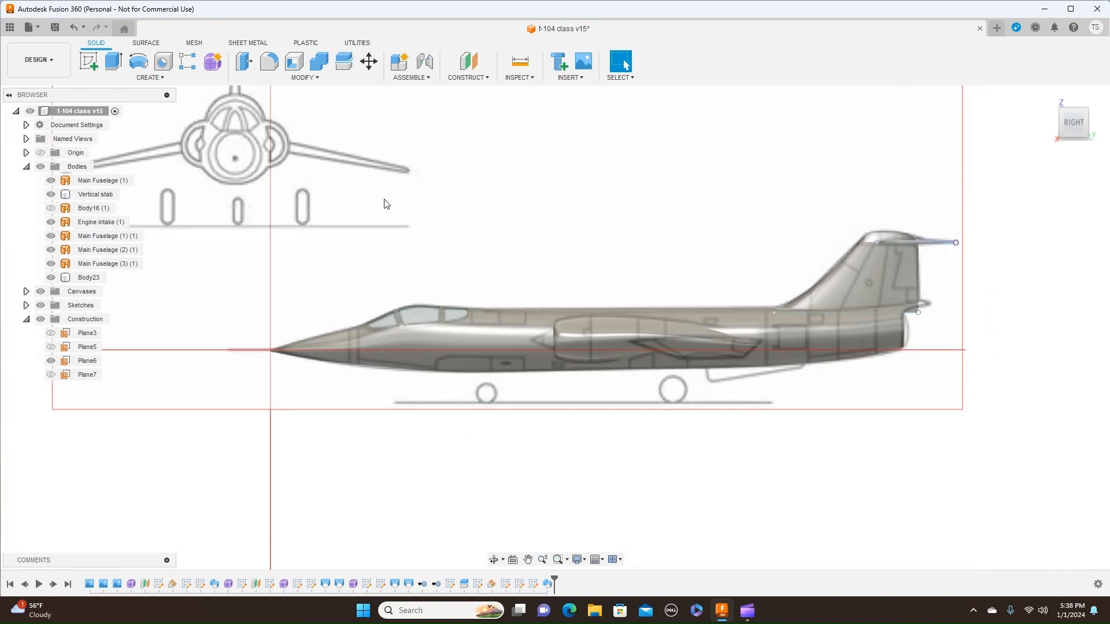
pyautogui.click(40, 291)
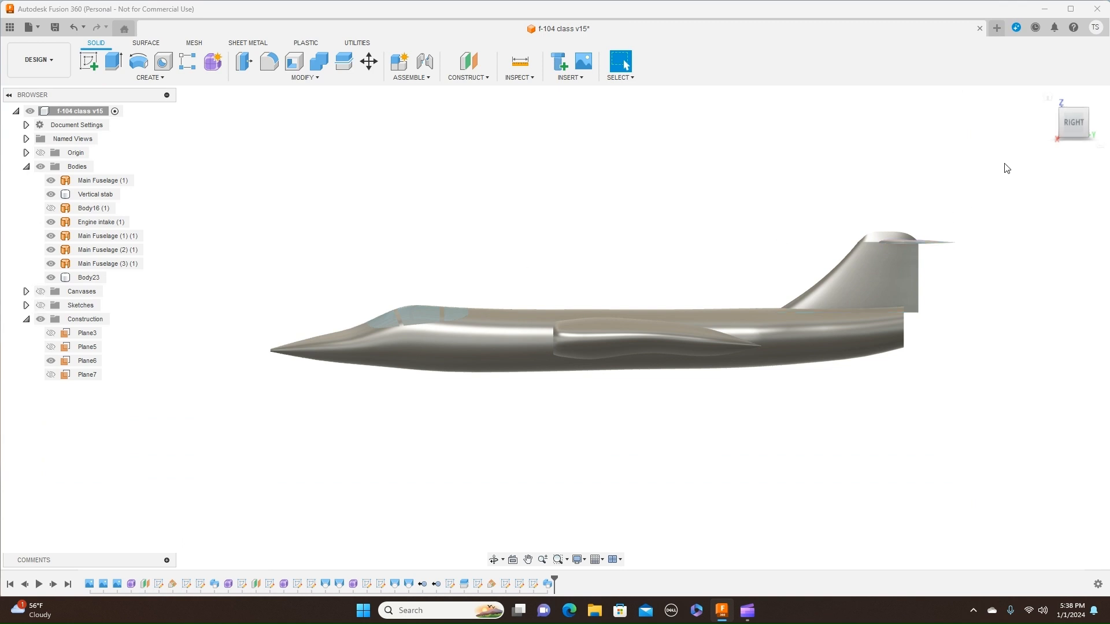
pyautogui.moveTo(1064, 123)
pyautogui.mouseDown()
pyautogui.moveTo(1092, 143)
pyautogui.moveTo(1093, 129)
pyautogui.moveTo(1087, 156)
pyautogui.moveTo(1072, 141)
pyautogui.mouseUp()
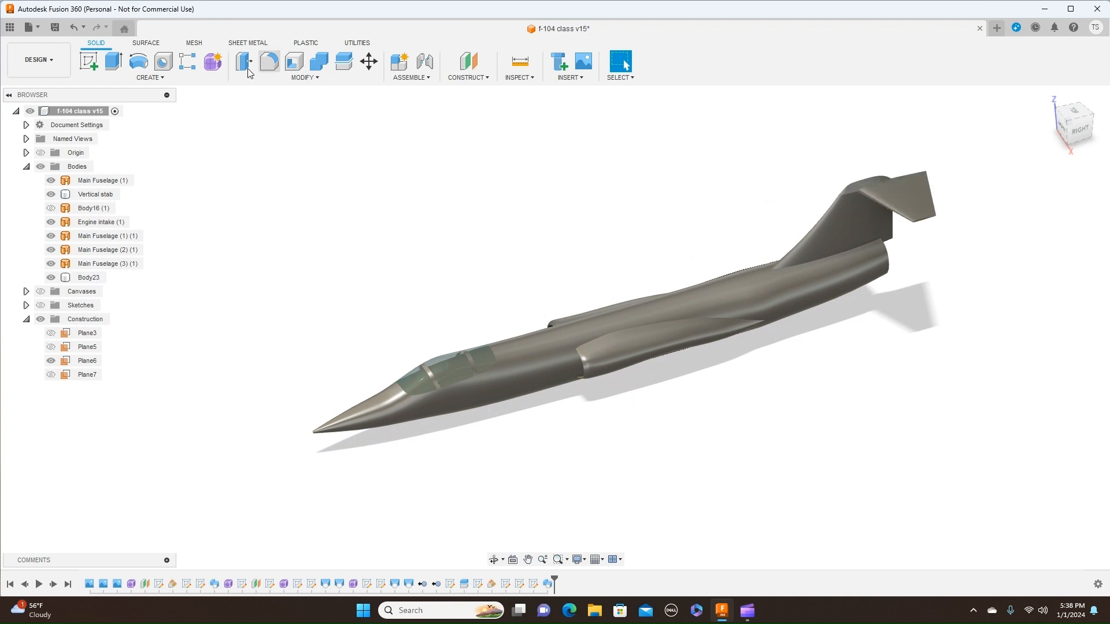
# Mirror the swept horizontal stabilizer half across the vertical origin plane along the fuselage centreline, using the Join operation
pyautogui.click(166, 78)
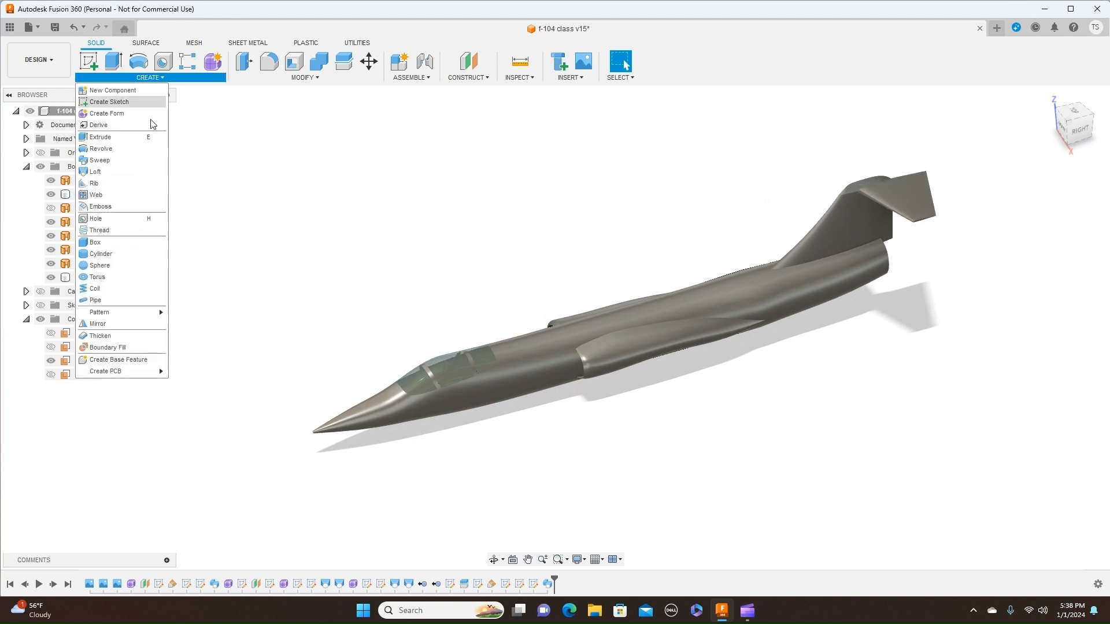
pyautogui.click(120, 324)
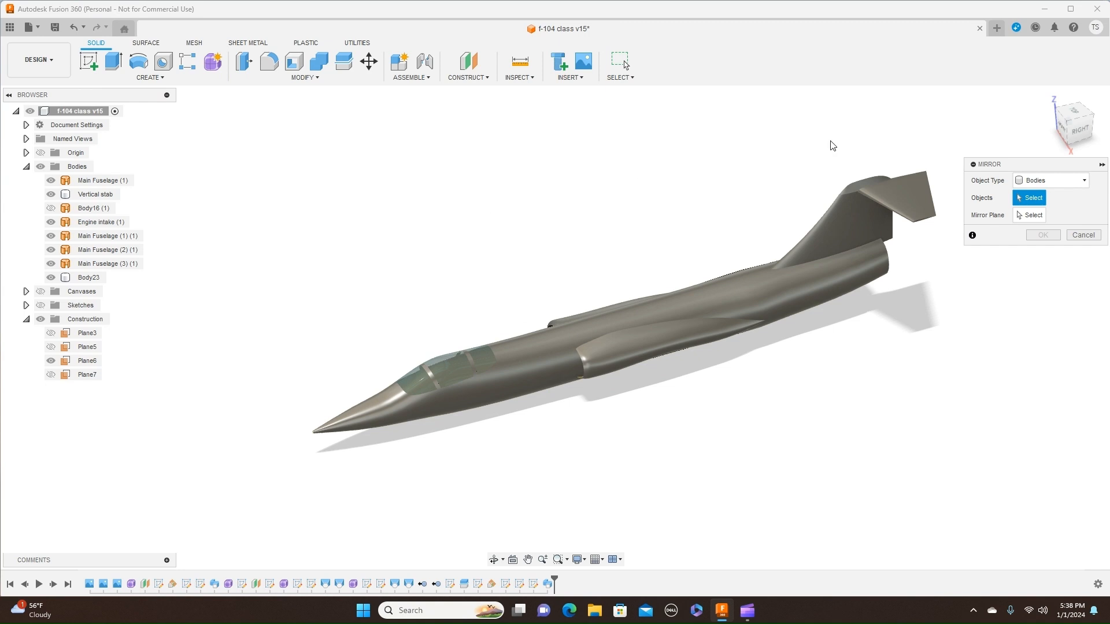
pyautogui.click(925, 196)
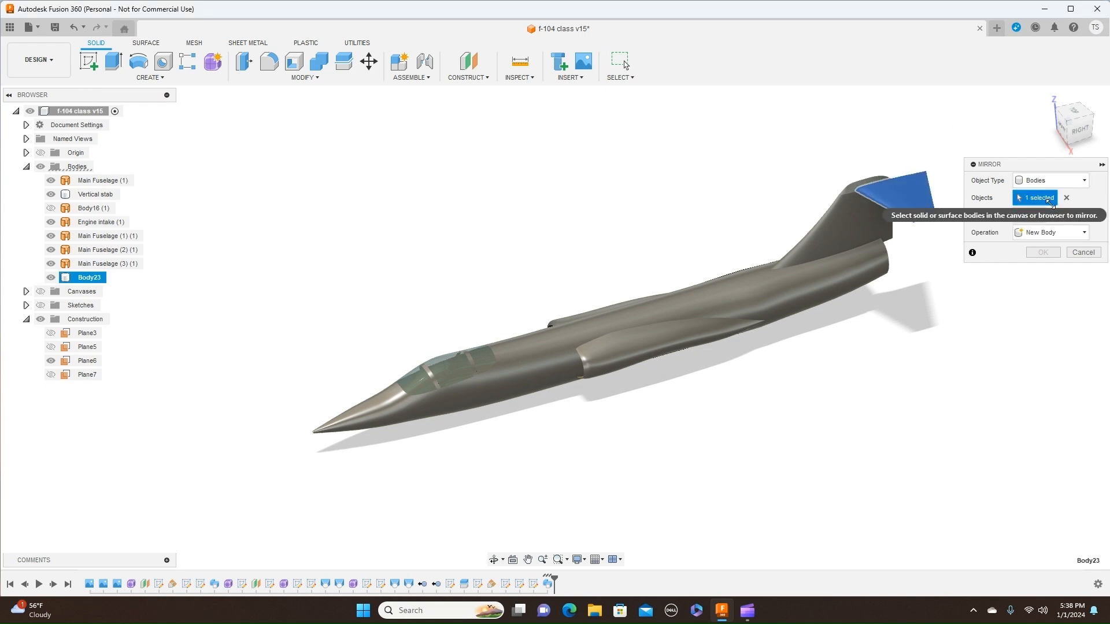
pyautogui.click(1035, 215)
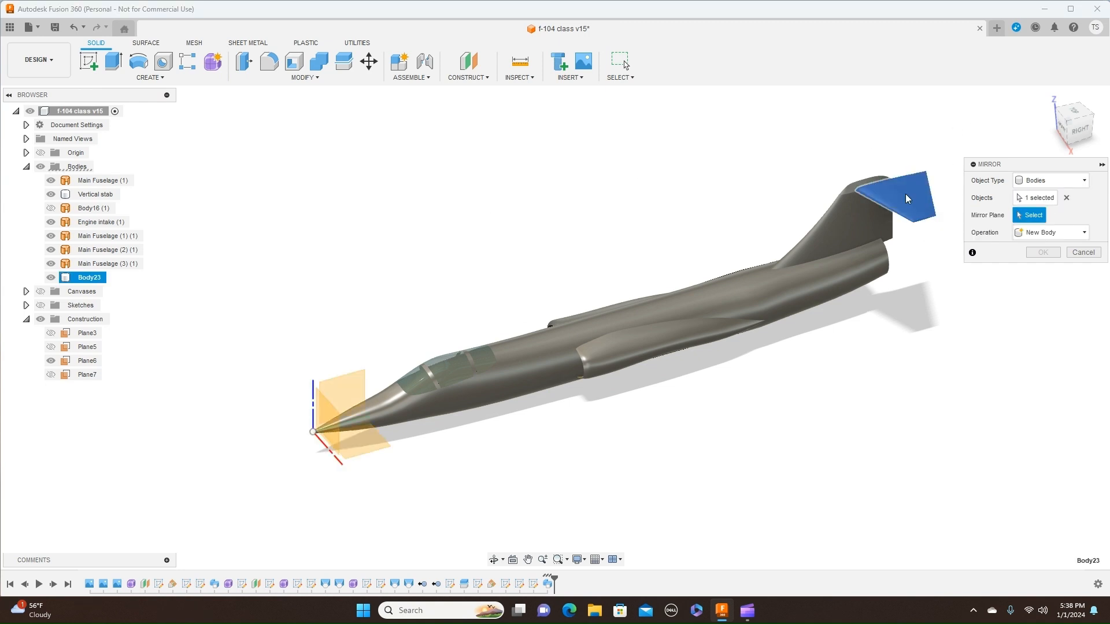
pyautogui.click(353, 383)
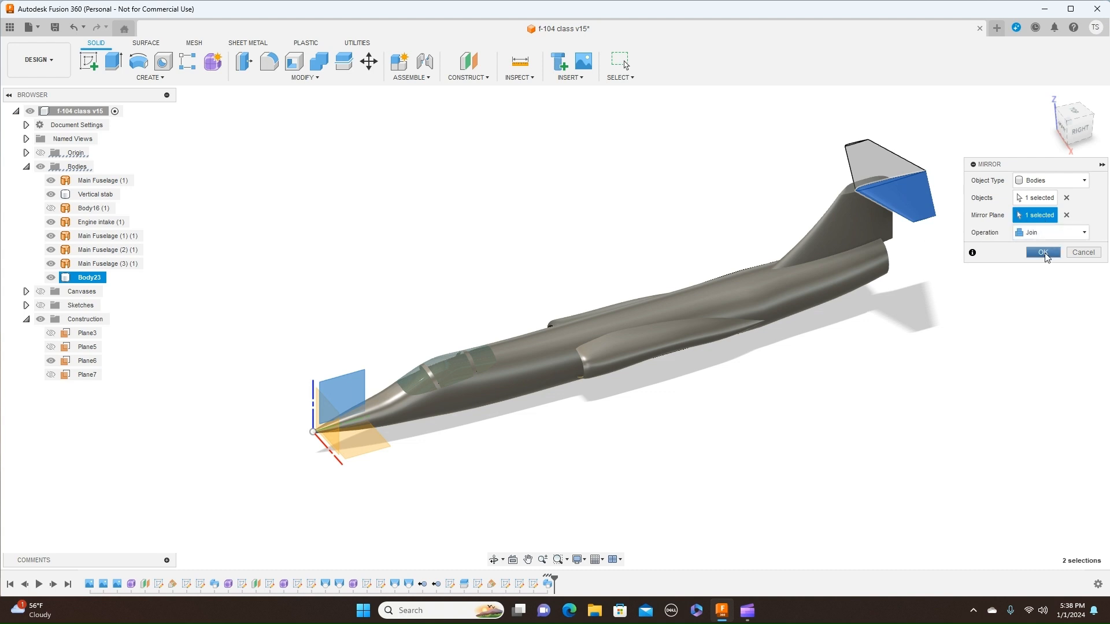
pyautogui.click(1044, 253)
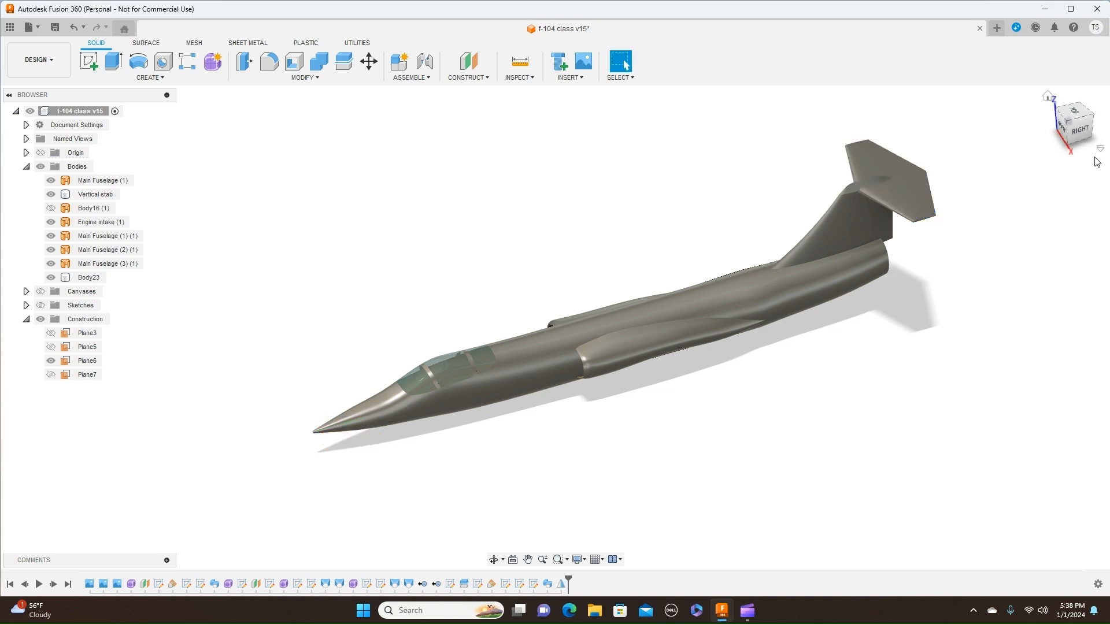
# Examine the aircraft with its full horizontal stabilizer in the right side view and from several front-right angles
pyautogui.click(1087, 135)
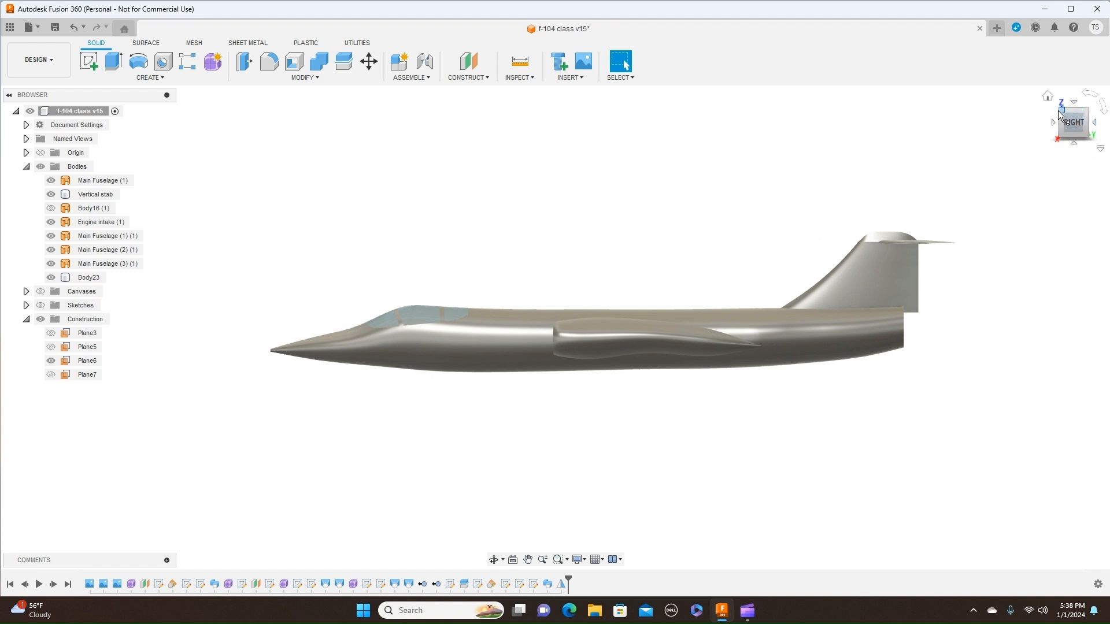
pyautogui.moveTo(1059, 111); pyautogui.dragTo(1091, 129)
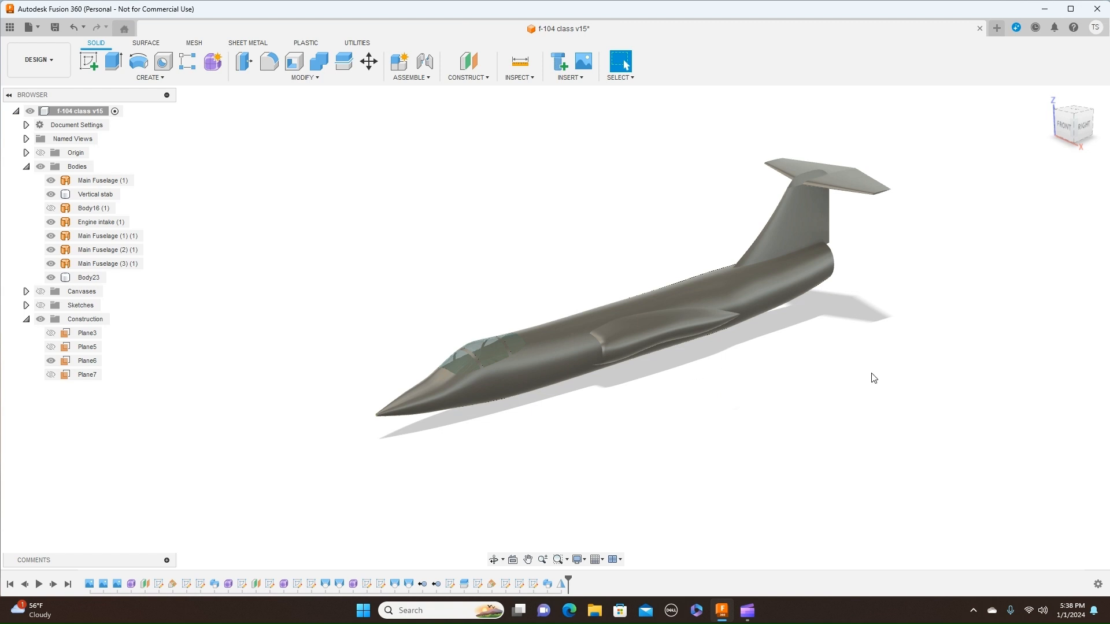
pyautogui.click(1076, 120)
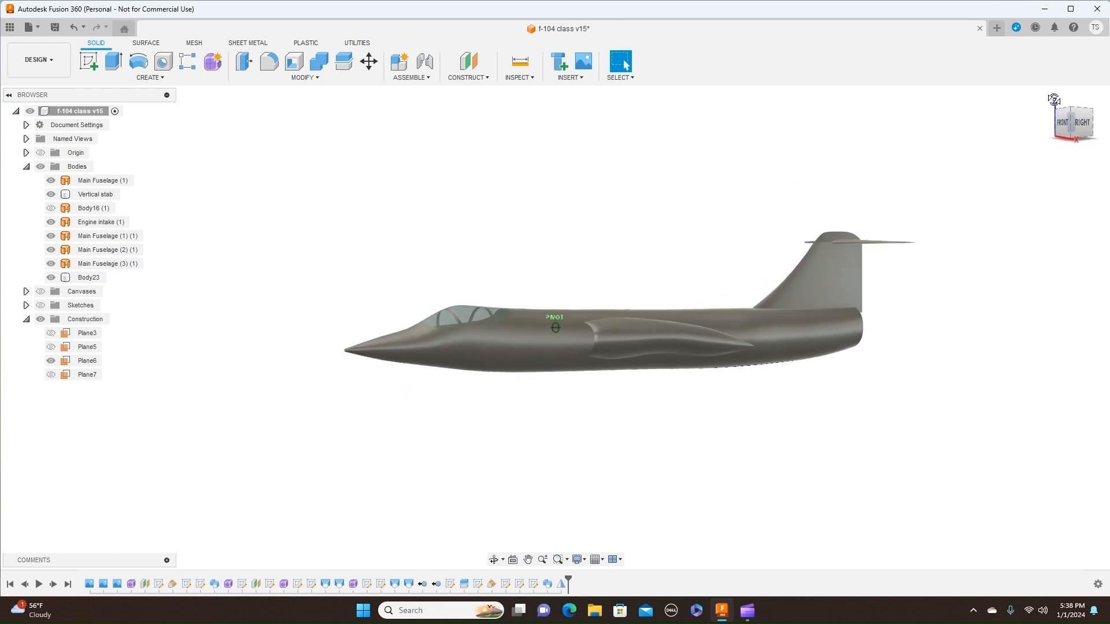
pyautogui.moveTo(1070, 123)
pyautogui.mouseDown()
pyautogui.moveTo(1071, 163)
pyautogui.moveTo(1086, 172)
pyautogui.moveTo(1107, 129)
pyautogui.moveTo(1075, 129)
pyautogui.moveTo(1068, 153)
pyautogui.moveTo(1077, 123)
pyautogui.mouseUp()
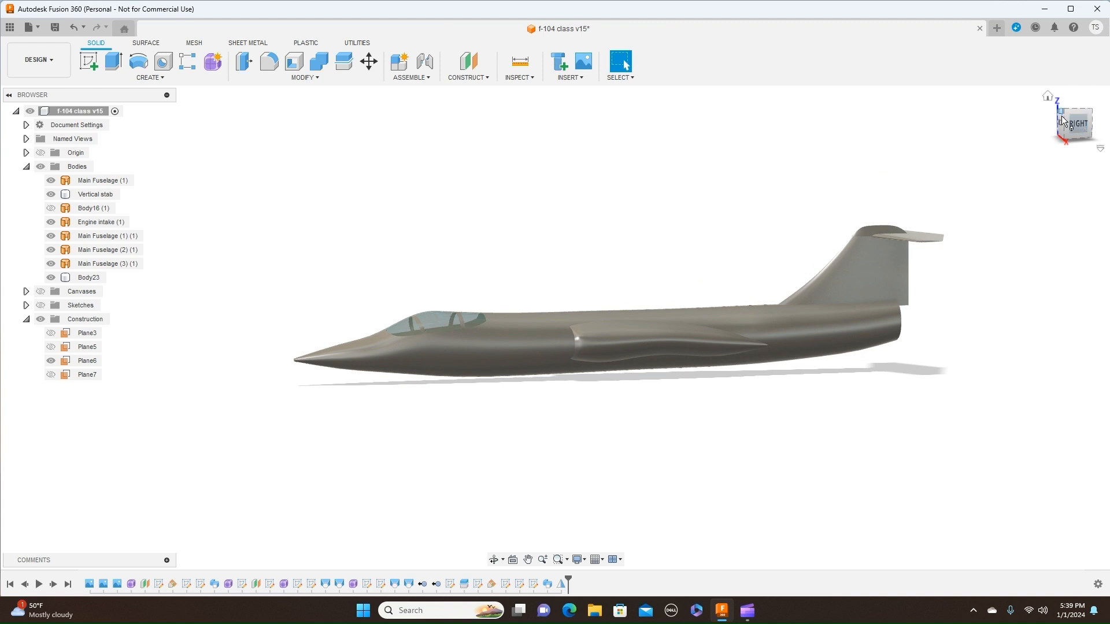
pyautogui.moveTo(1066, 128)
pyautogui.mouseDown()
pyautogui.moveTo(1088, 128)
pyautogui.moveTo(1067, 130)
pyautogui.mouseUp()
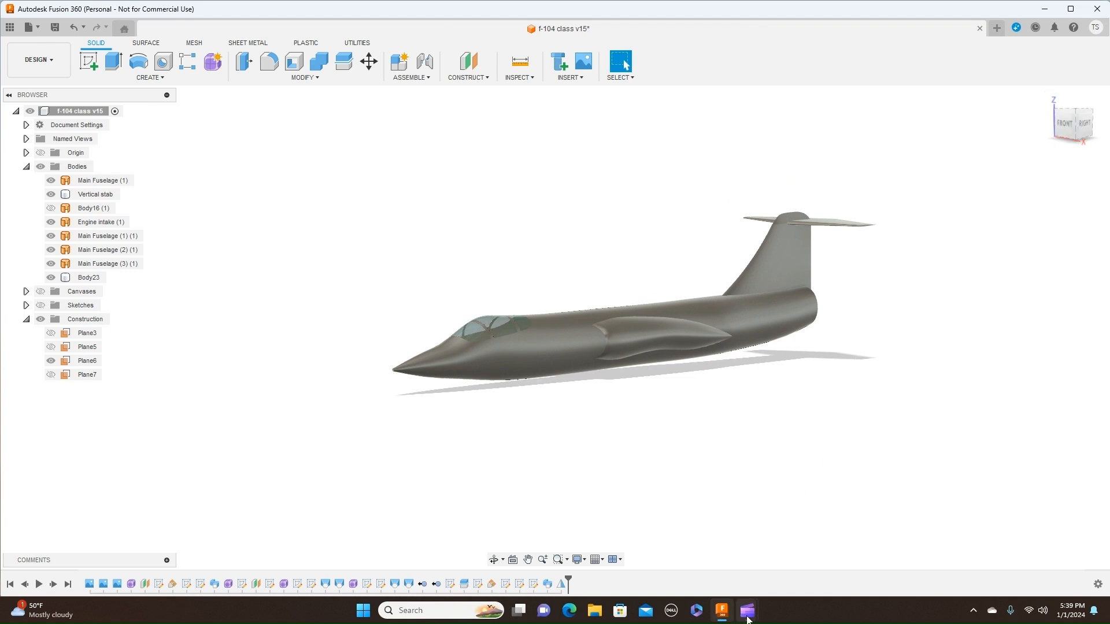
pyautogui.moveTo(748, 620)
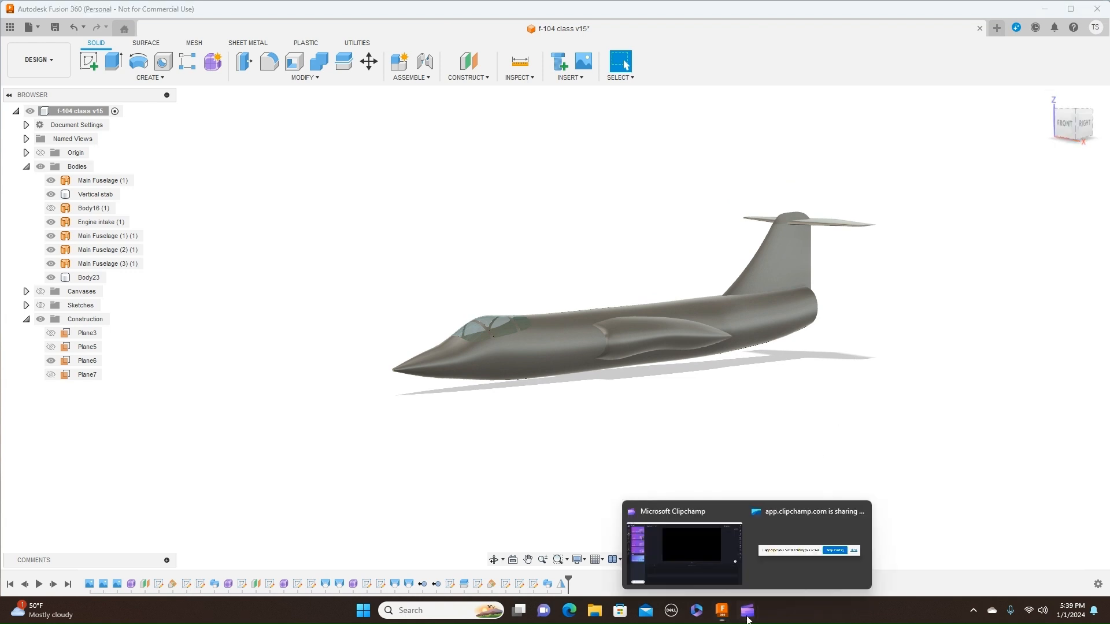
pyautogui.click(702, 564)
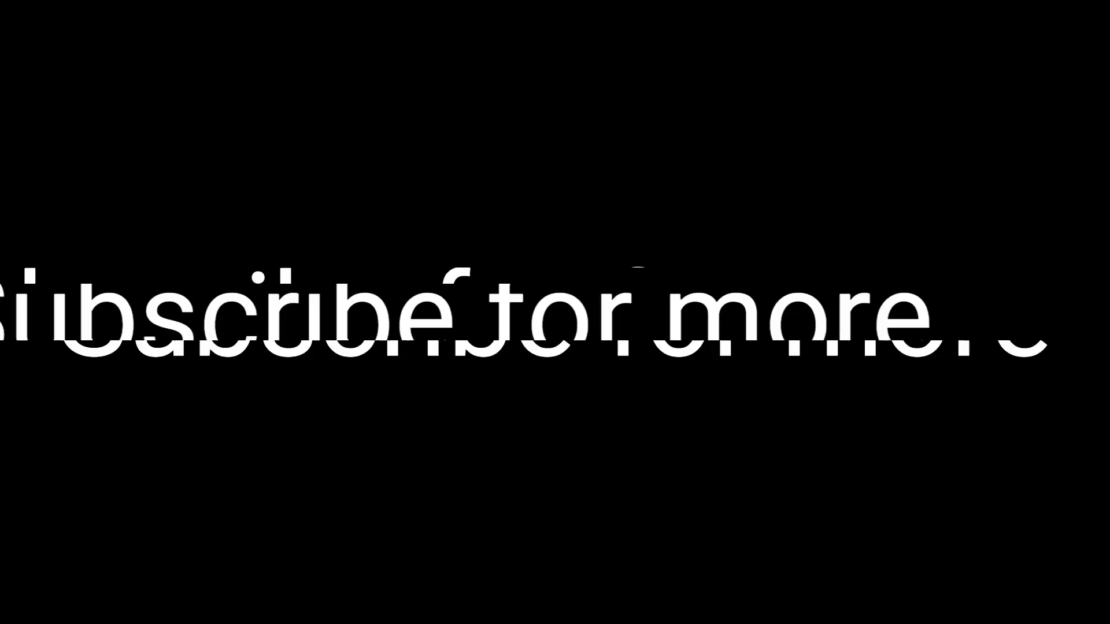